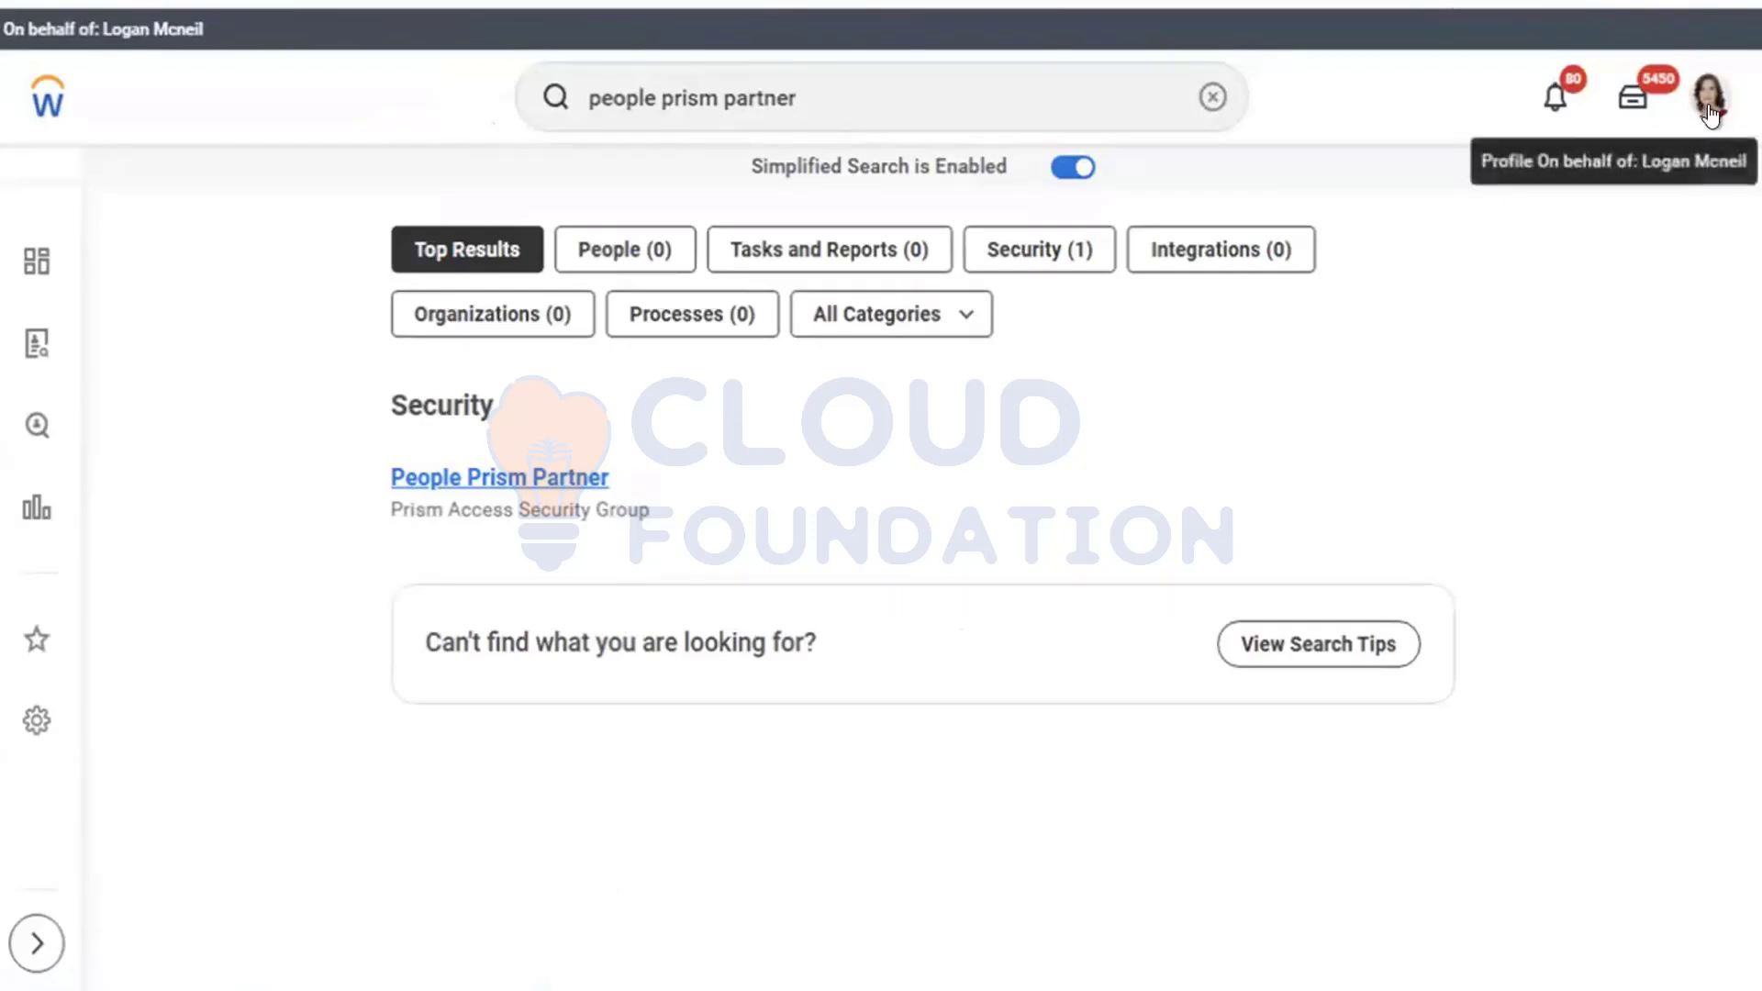
Step: Leave the People Prism Partner results and open your worker profile from the account menu
click(633, 481)
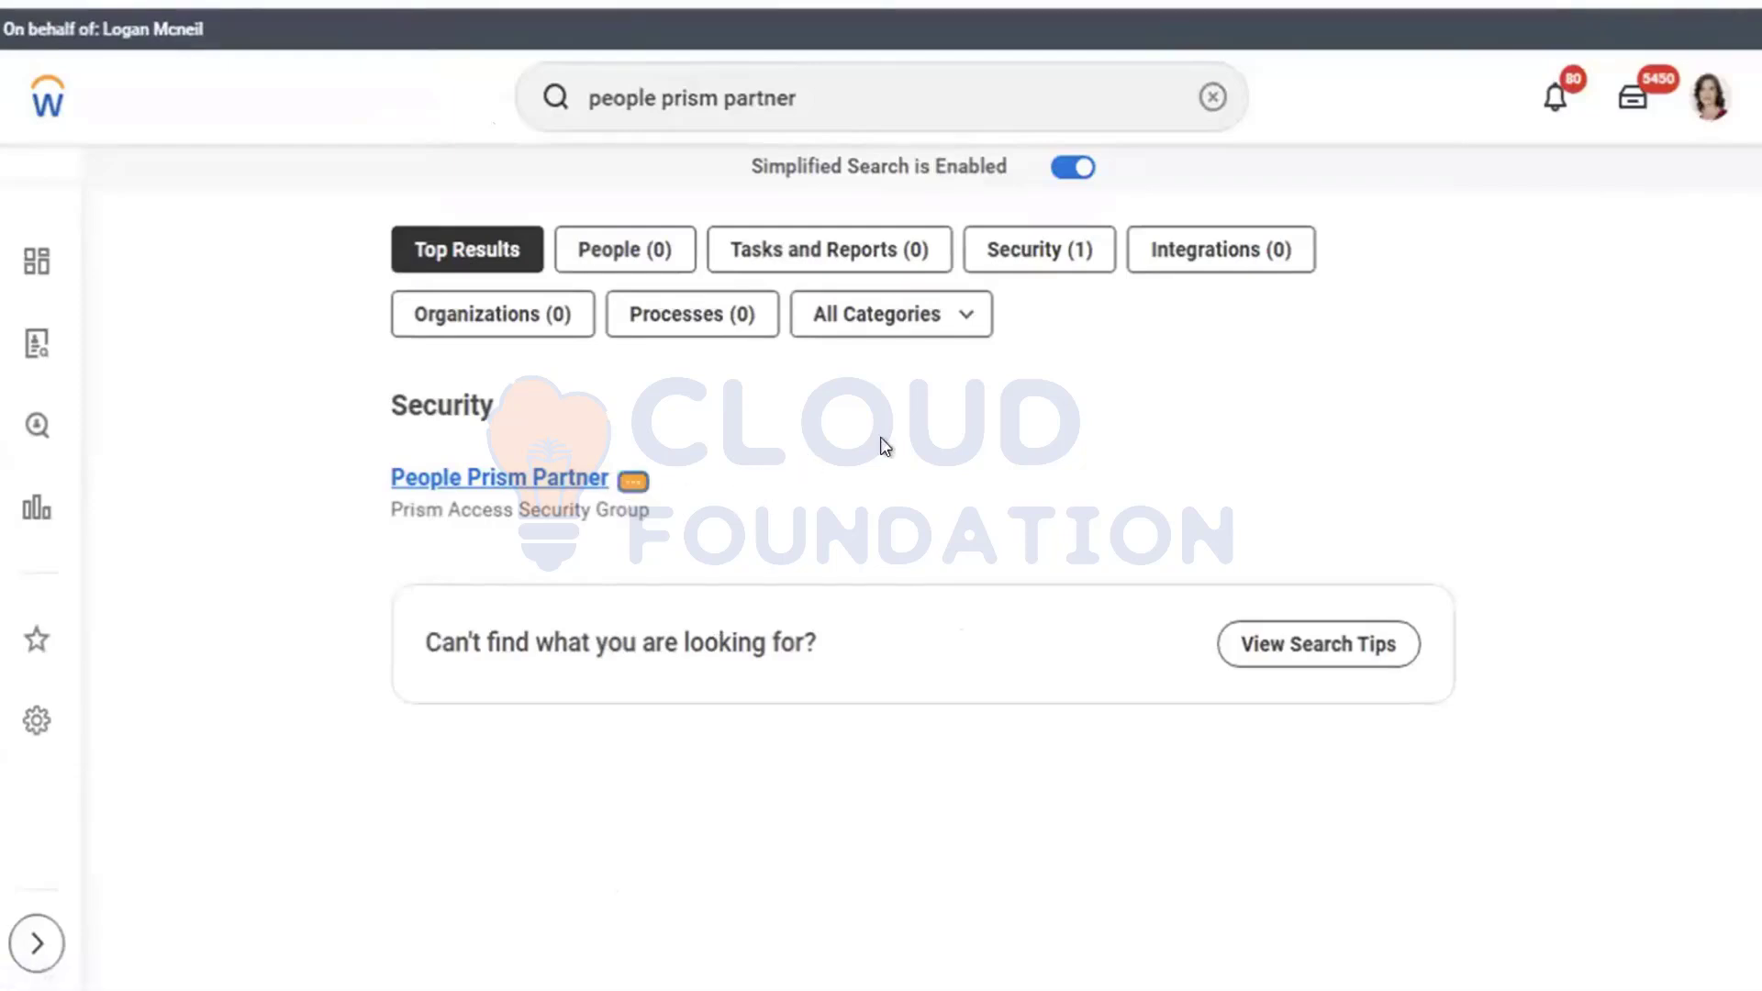
click(1697, 115)
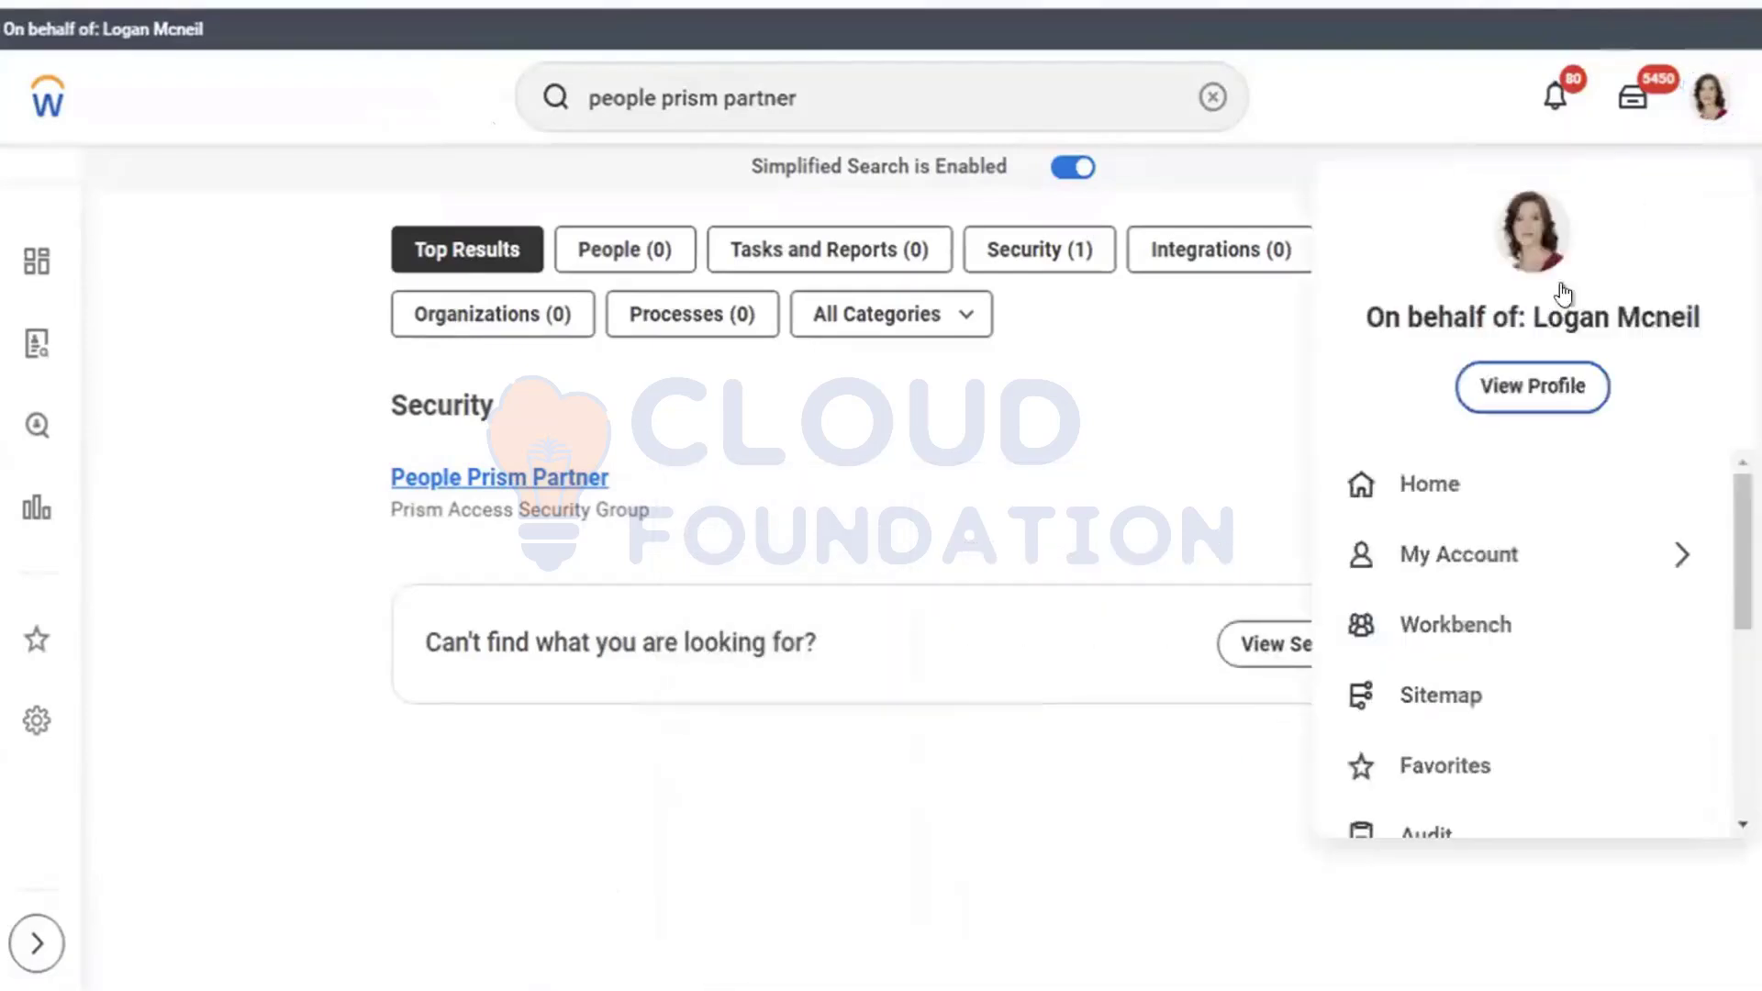
click(1500, 392)
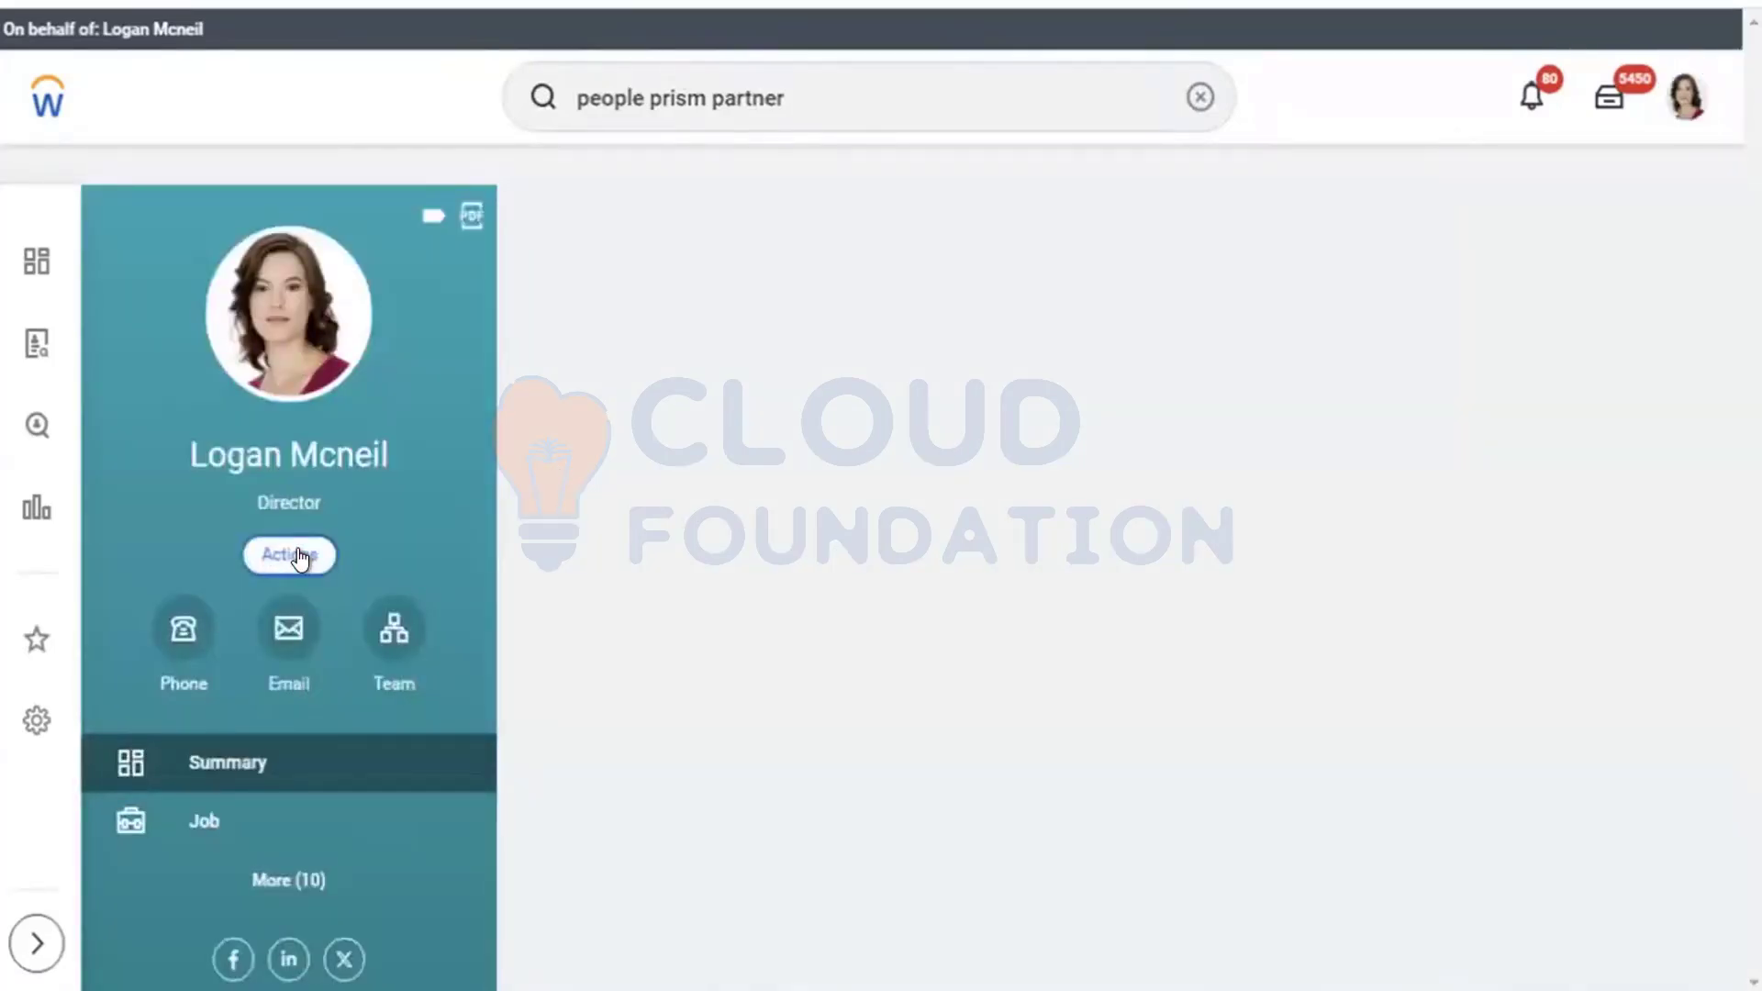
Step: Browse the worker's Actions menu down to Security Profile, then return to the home page
click(298, 552)
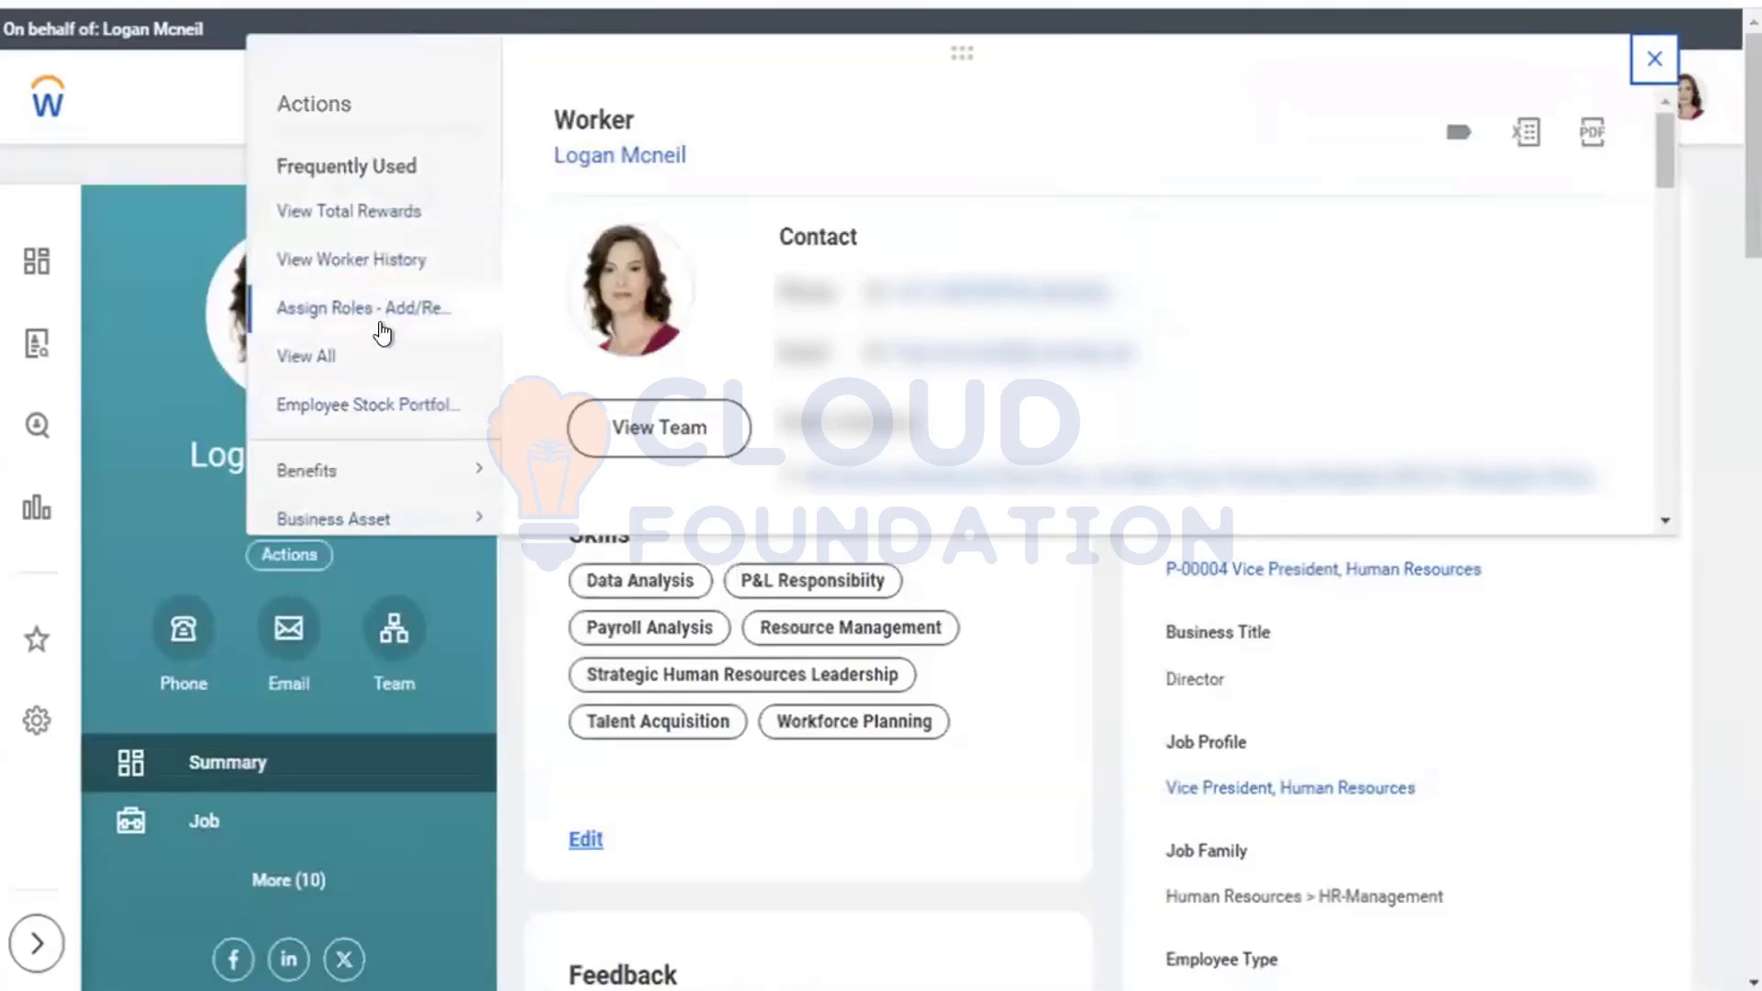
scroll(370, 459, down, 1)
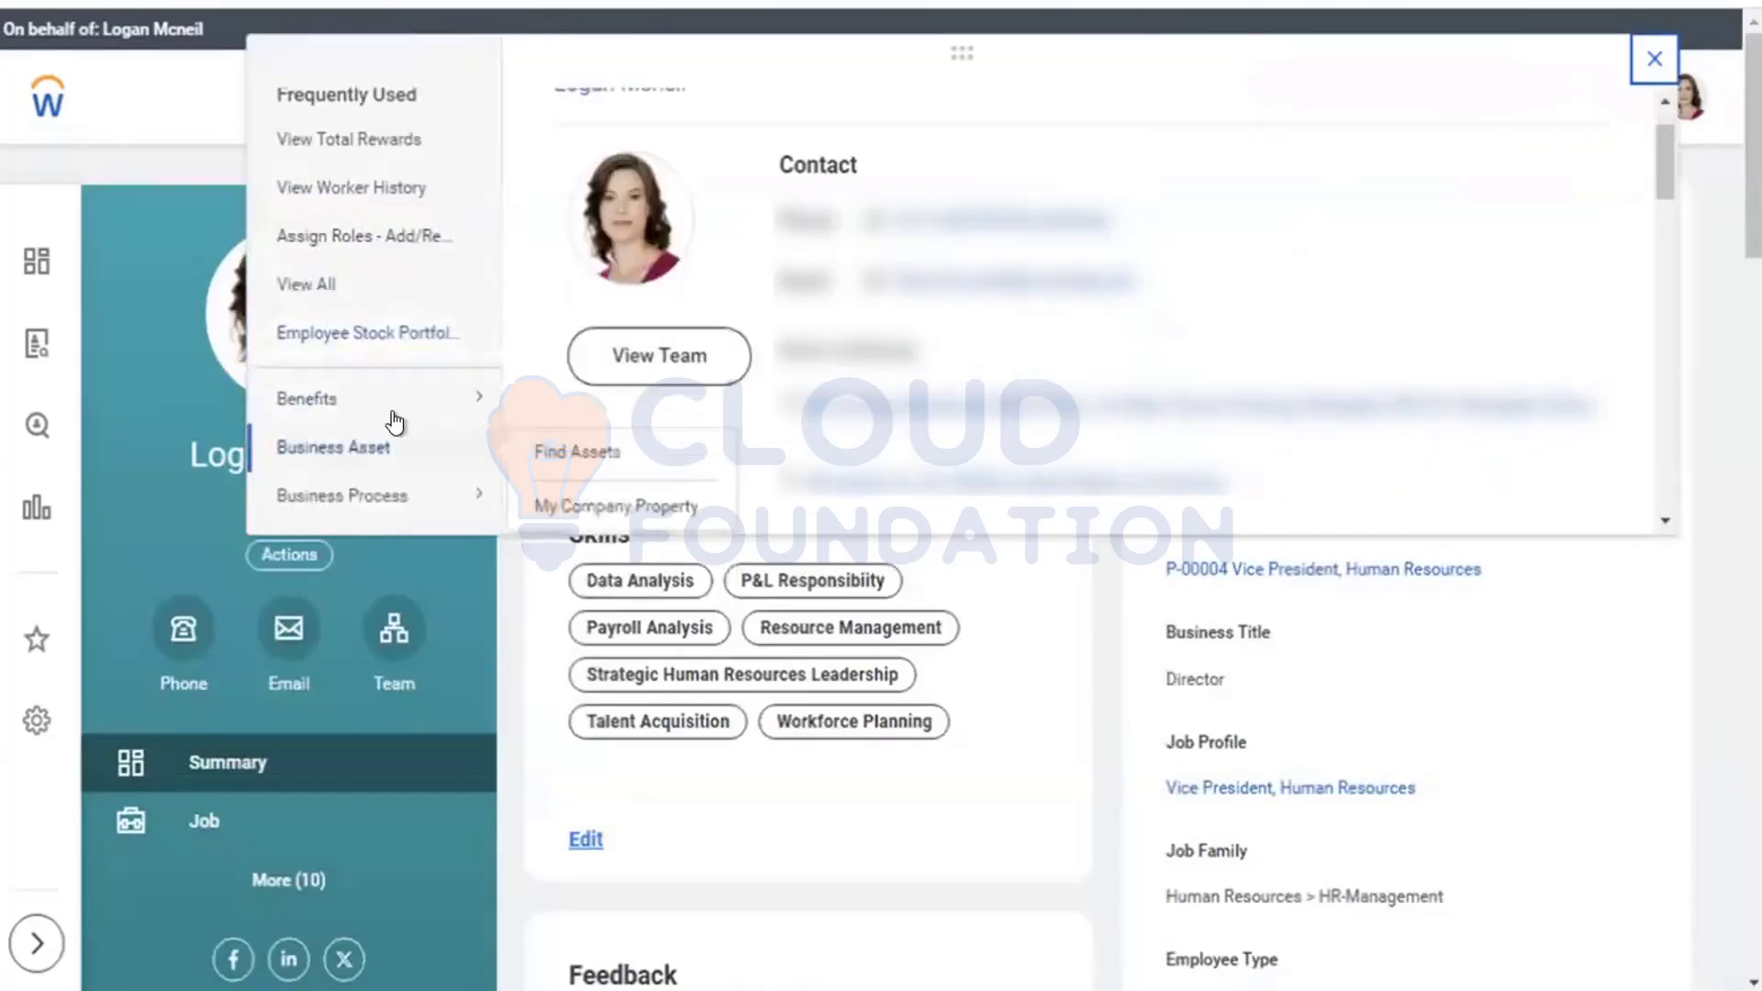
scroll(367, 455, down, 5)
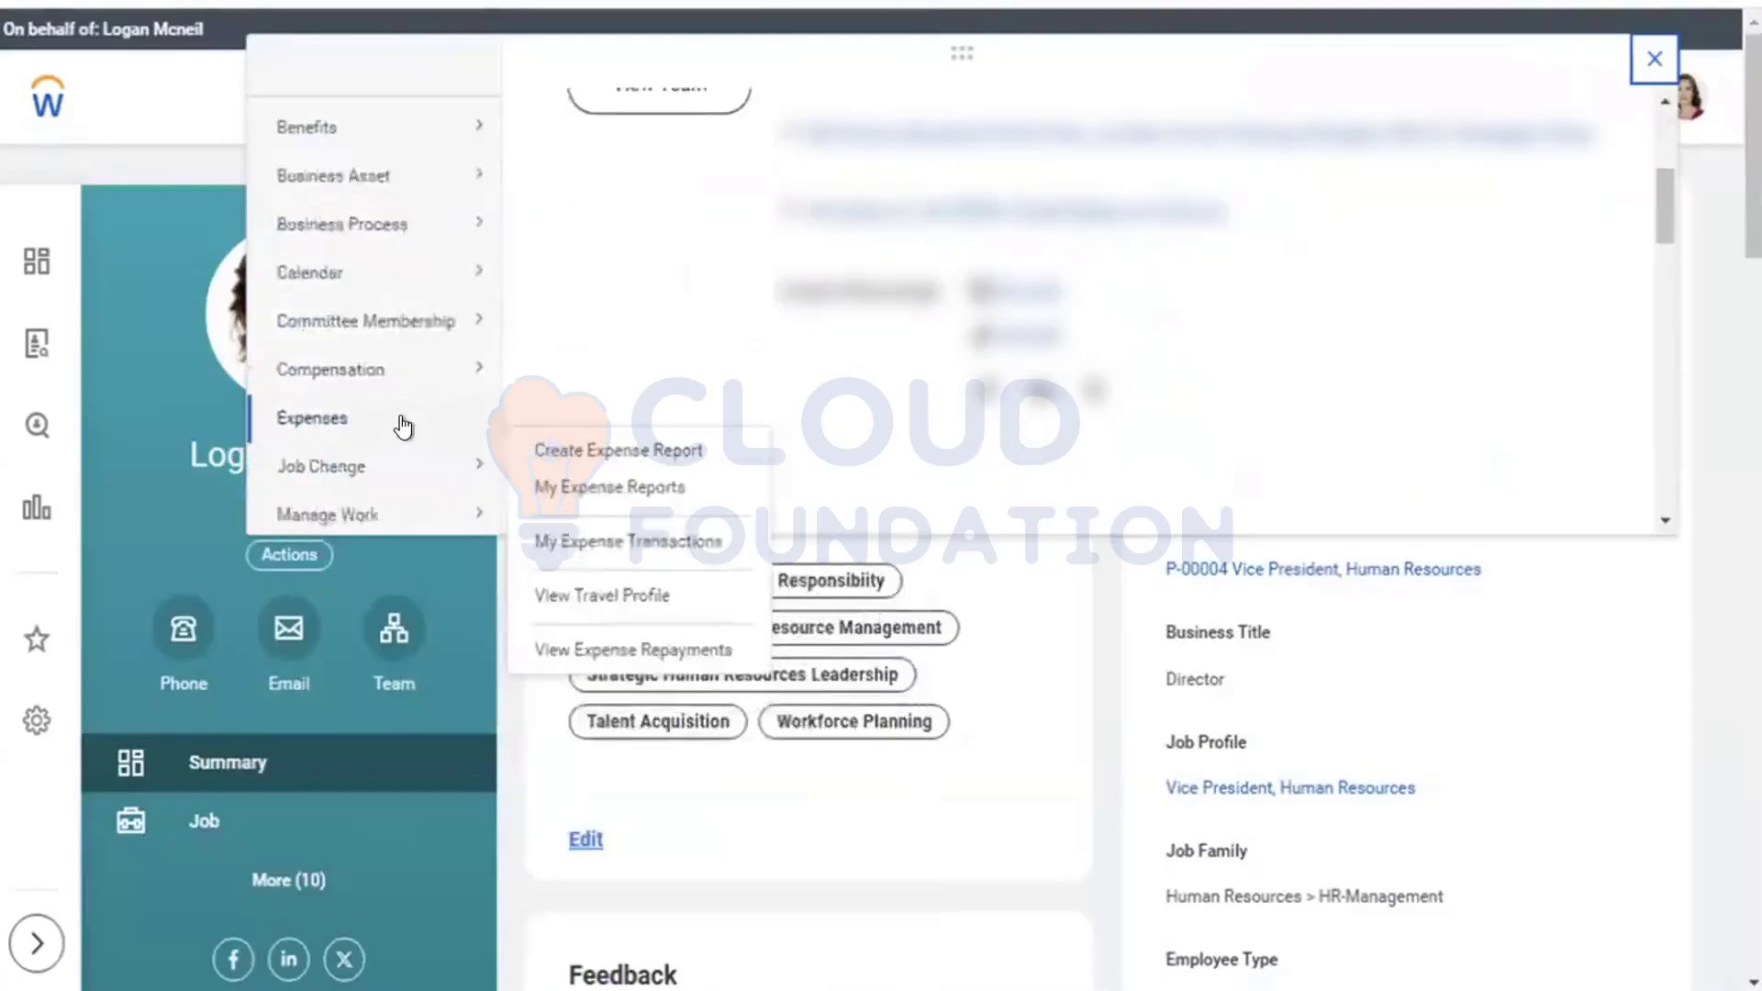
scroll(394, 450, down, 7)
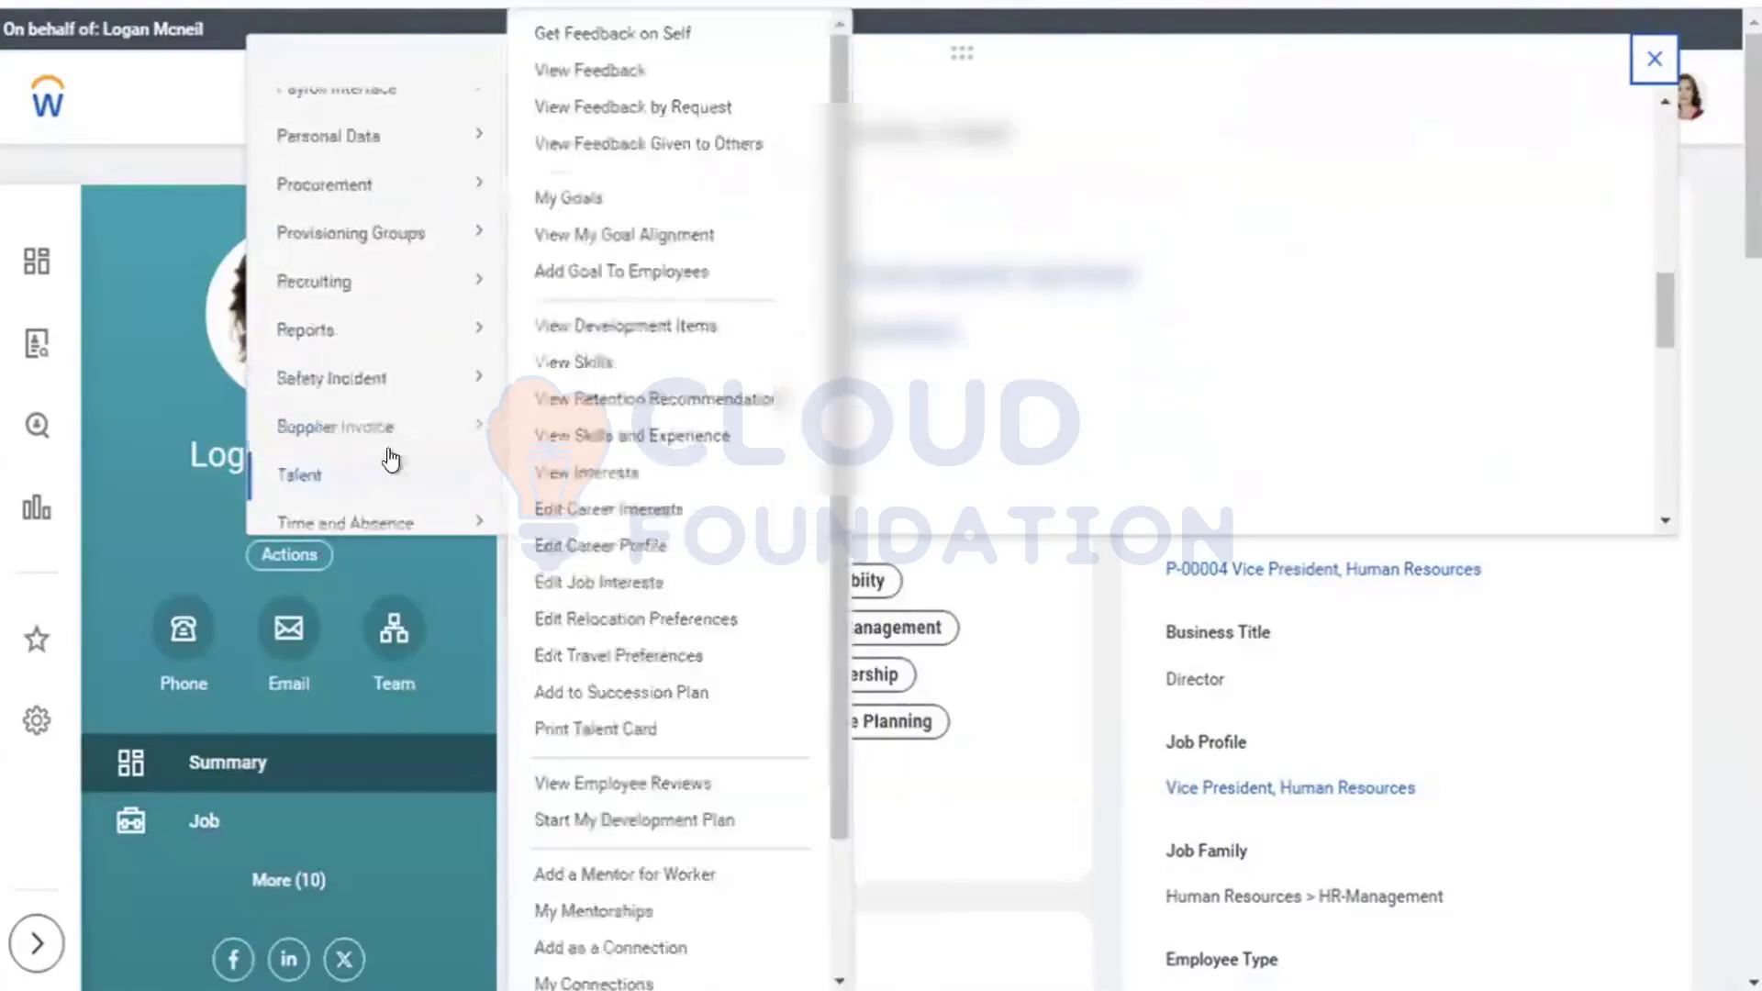
scroll(403, 385, down, 3)
mouse_move(409, 367)
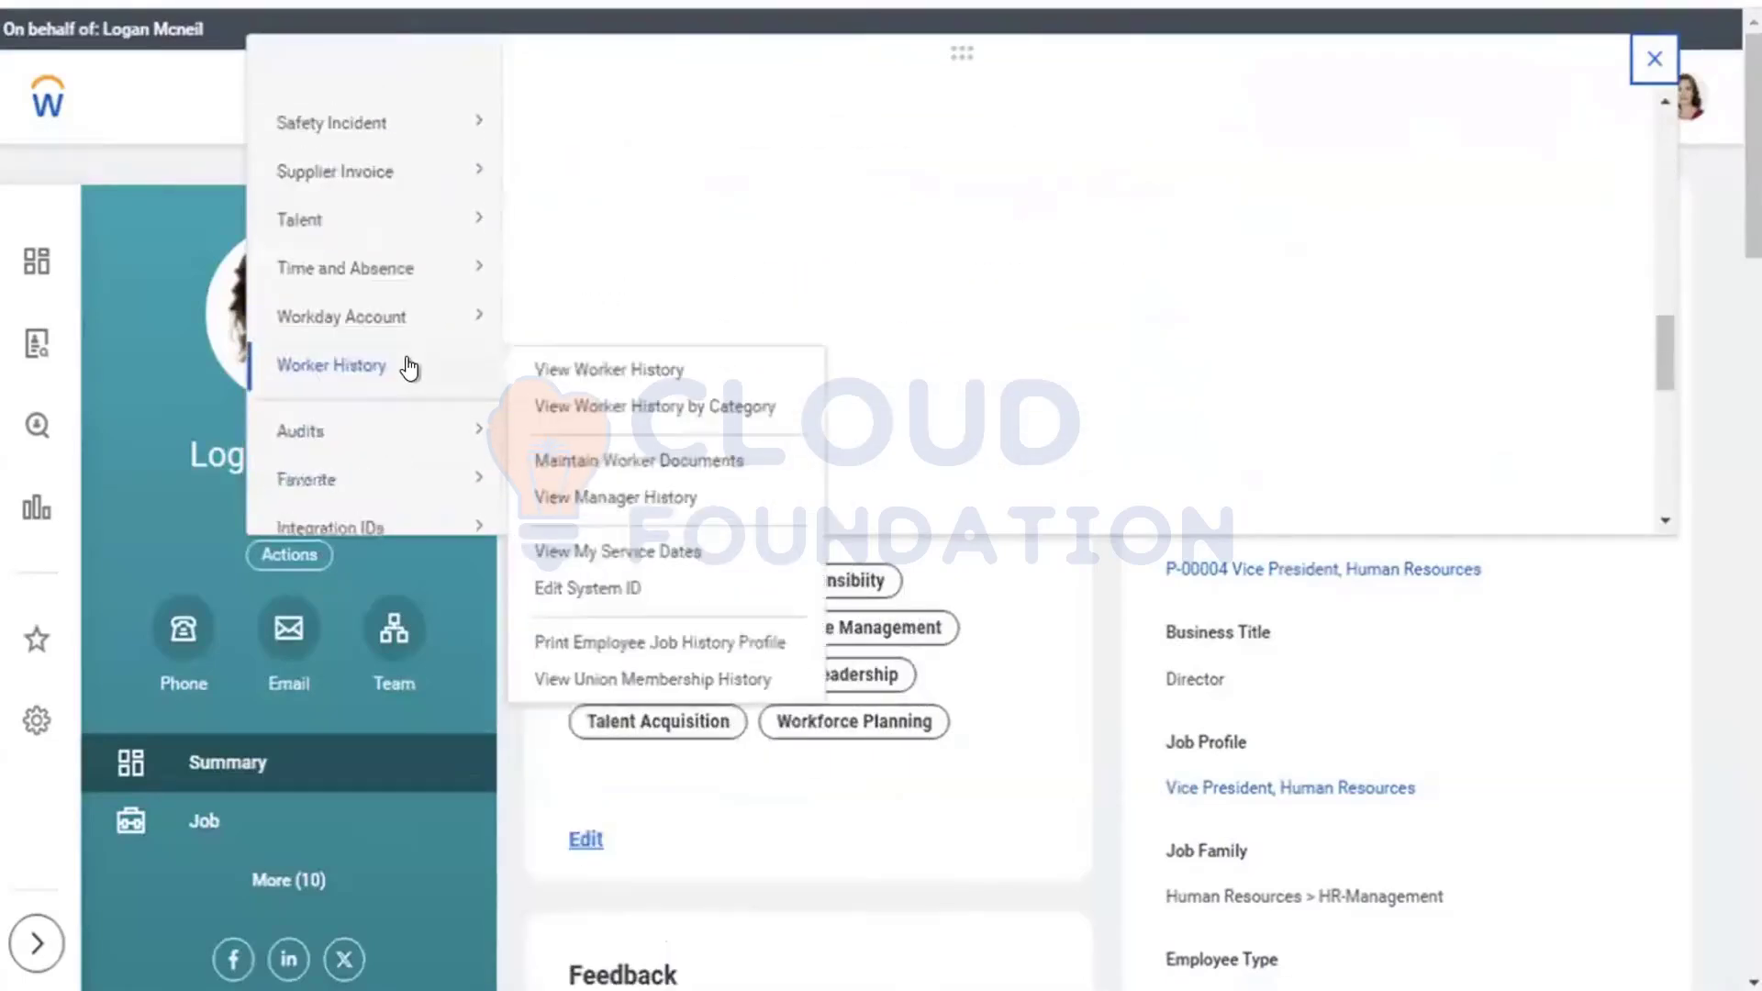
scroll(410, 367, down, 3)
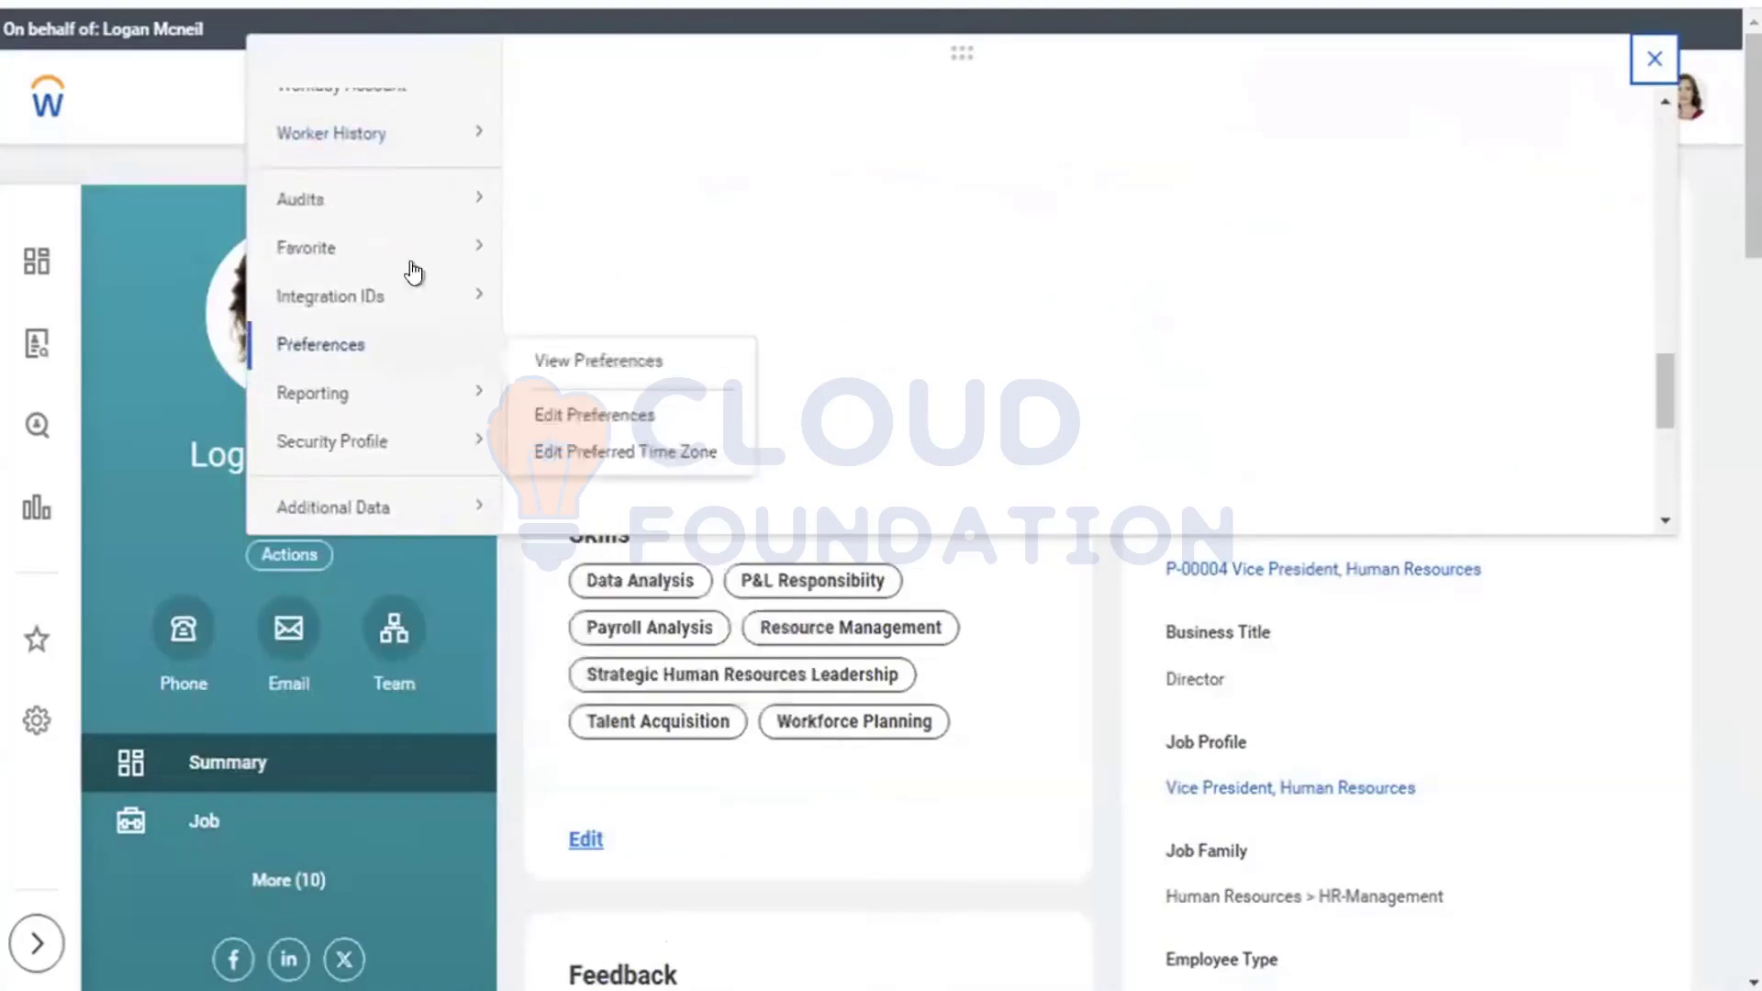
mouse_move(340, 444)
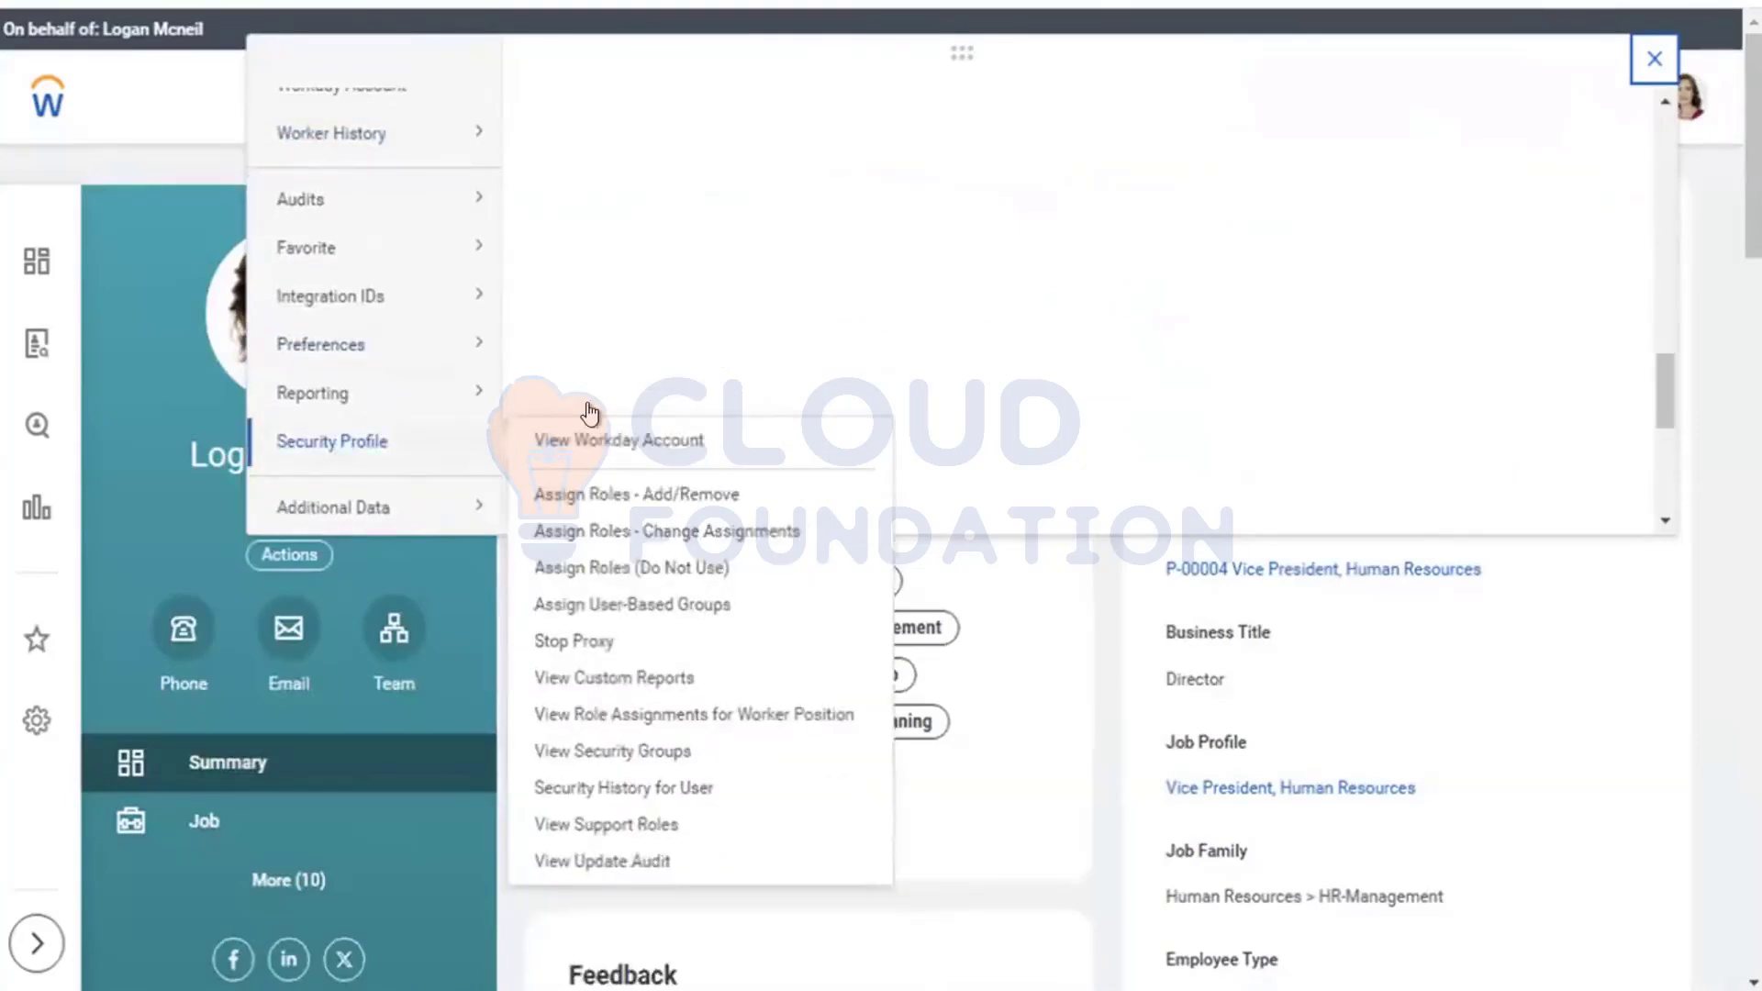
click(624, 606)
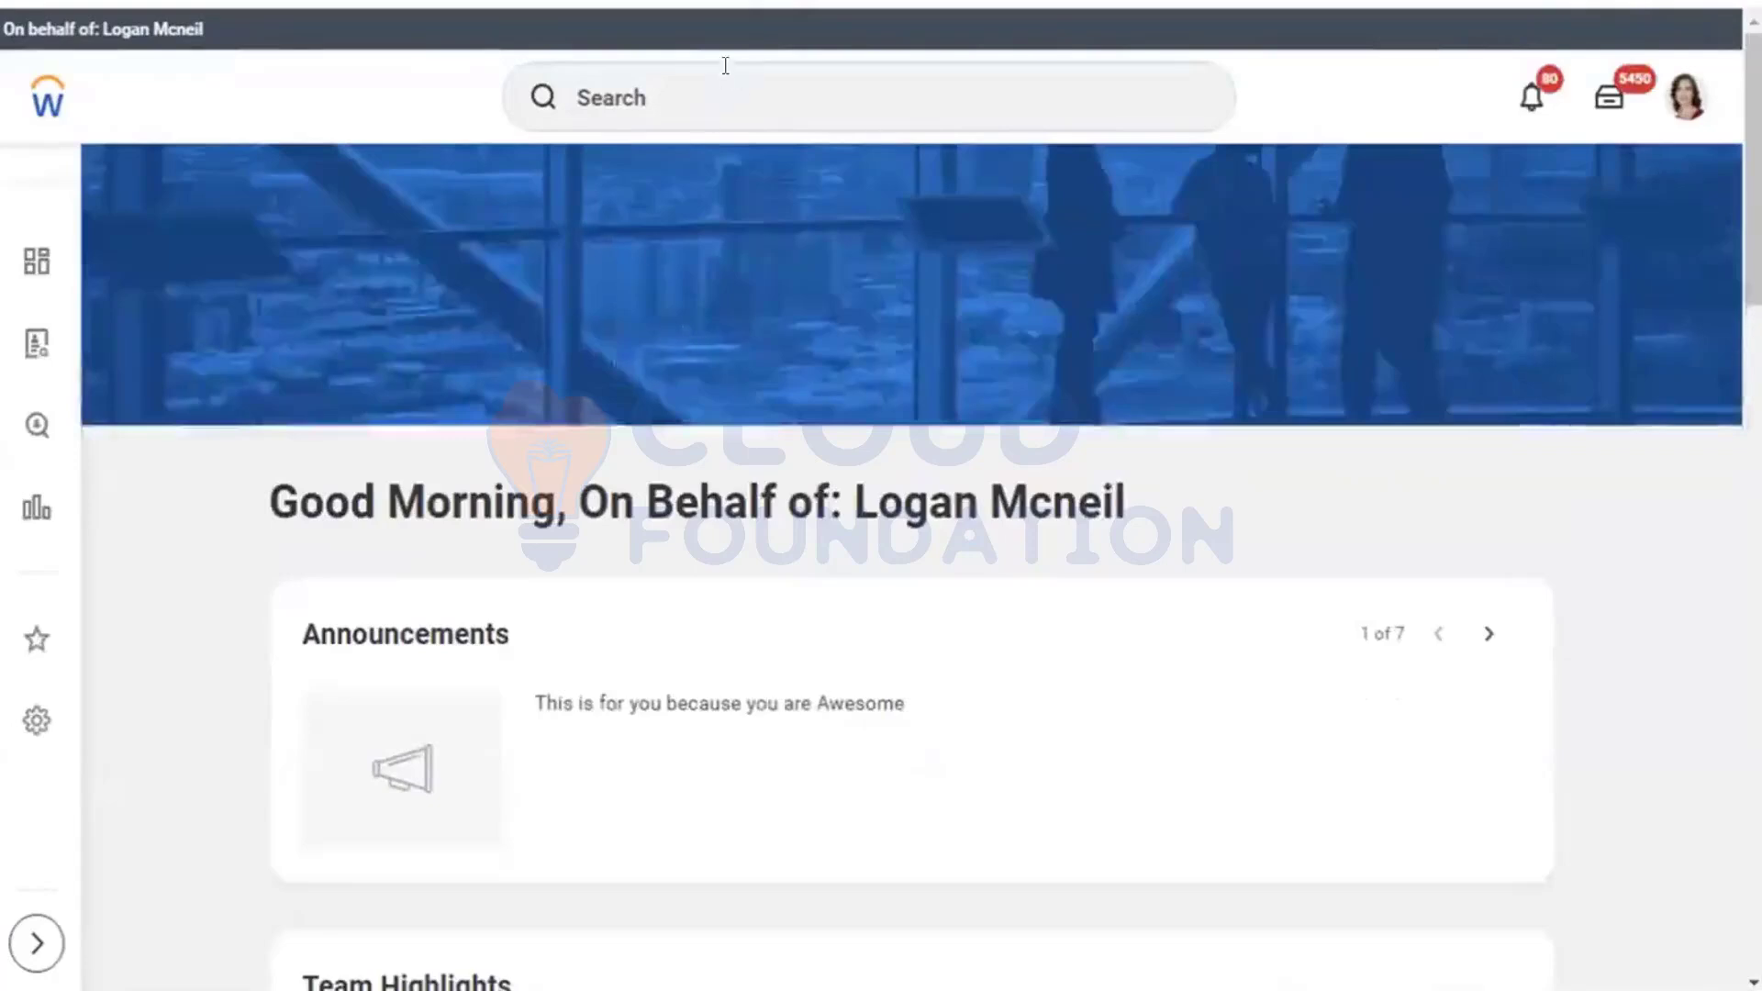
Step: Reopen People Prism Partner from the recent search and bring up its Prism Access Security Group actions
click(724, 81)
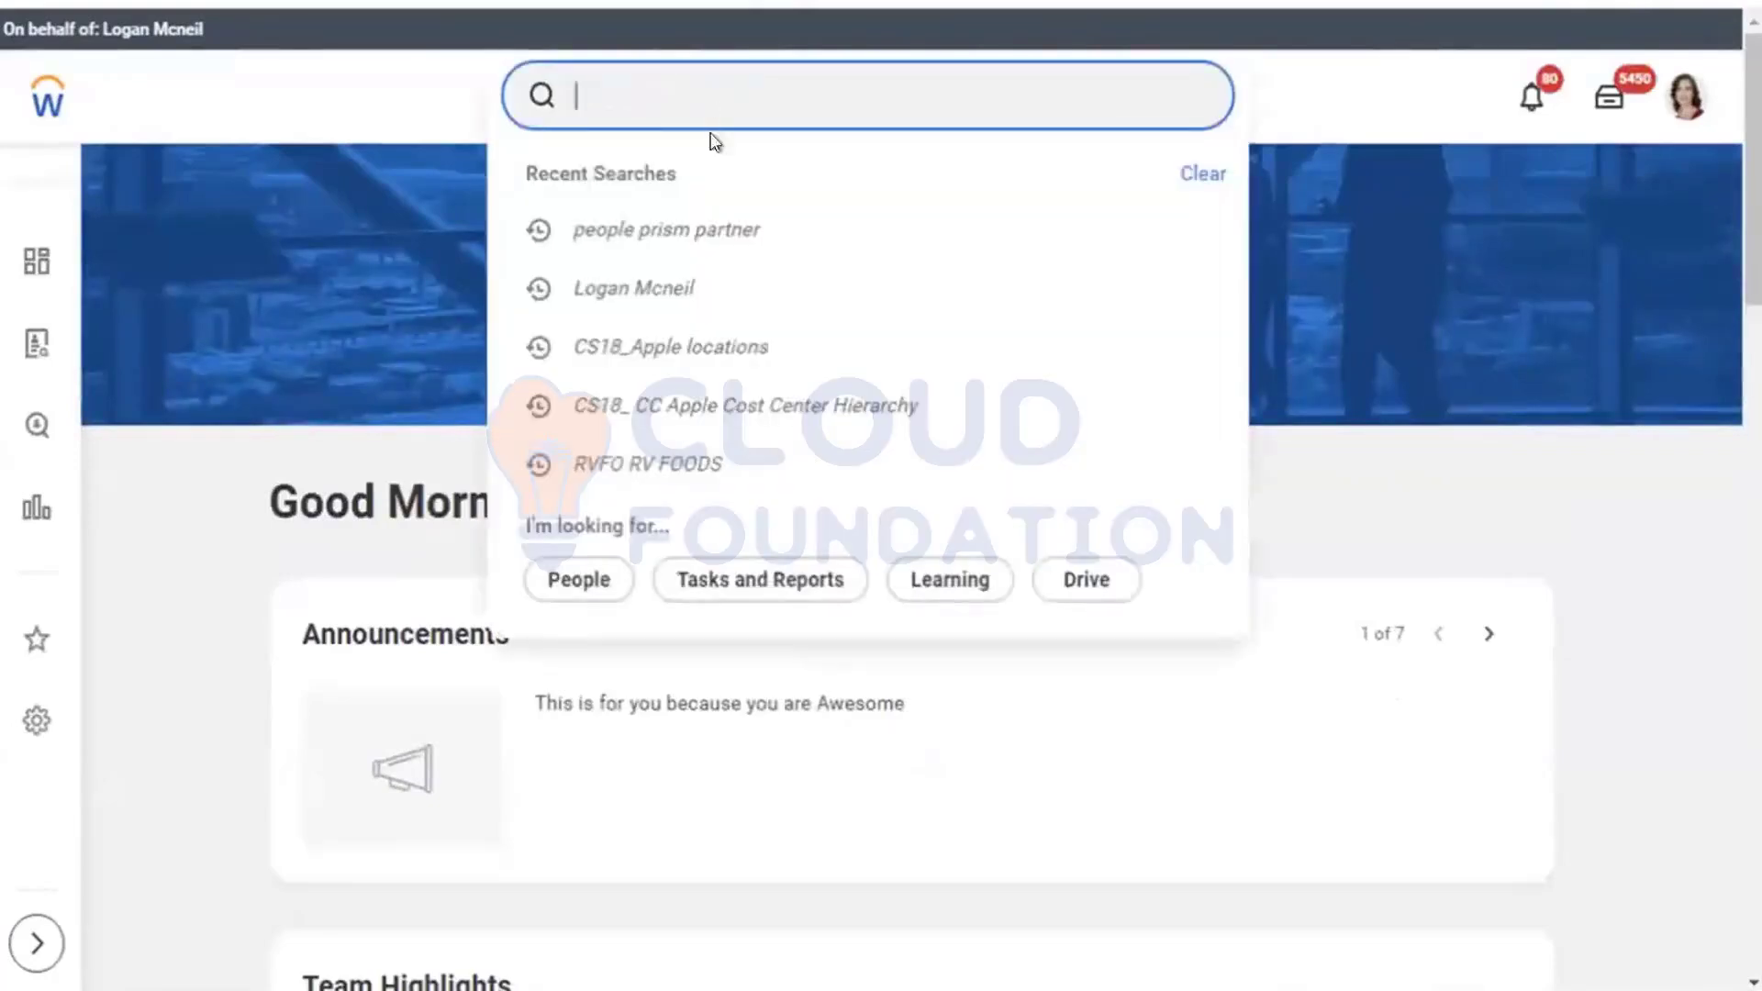
click(690, 236)
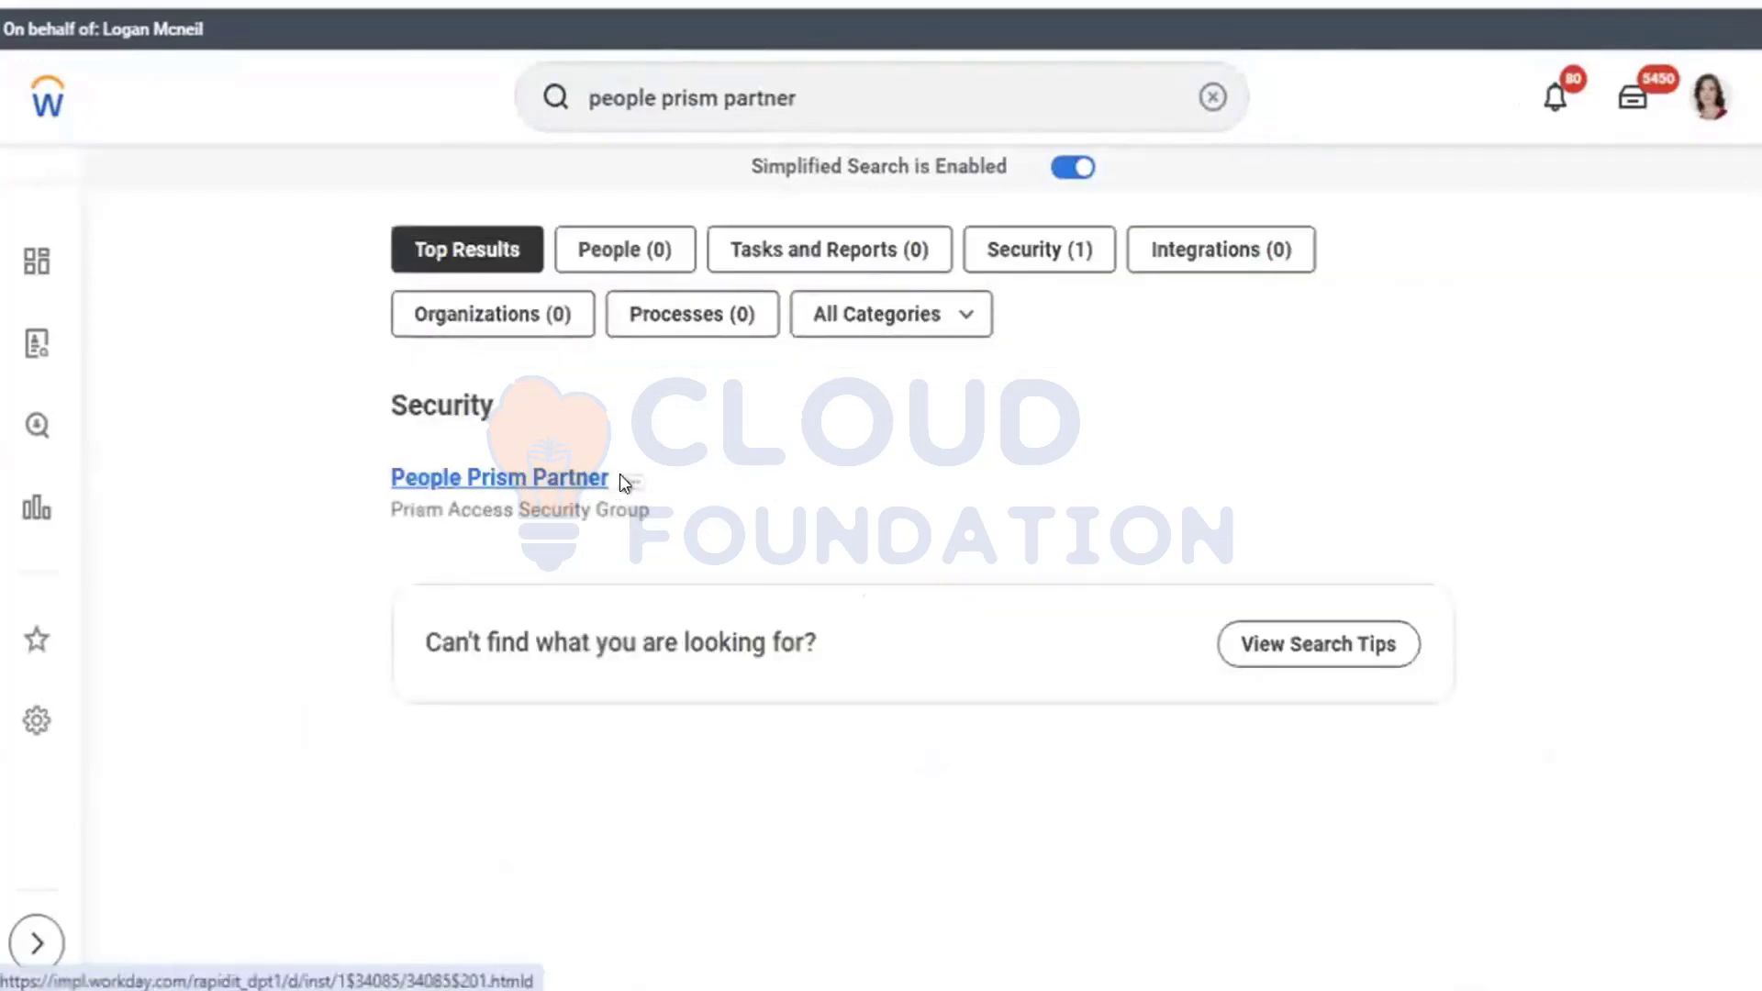
click(539, 479)
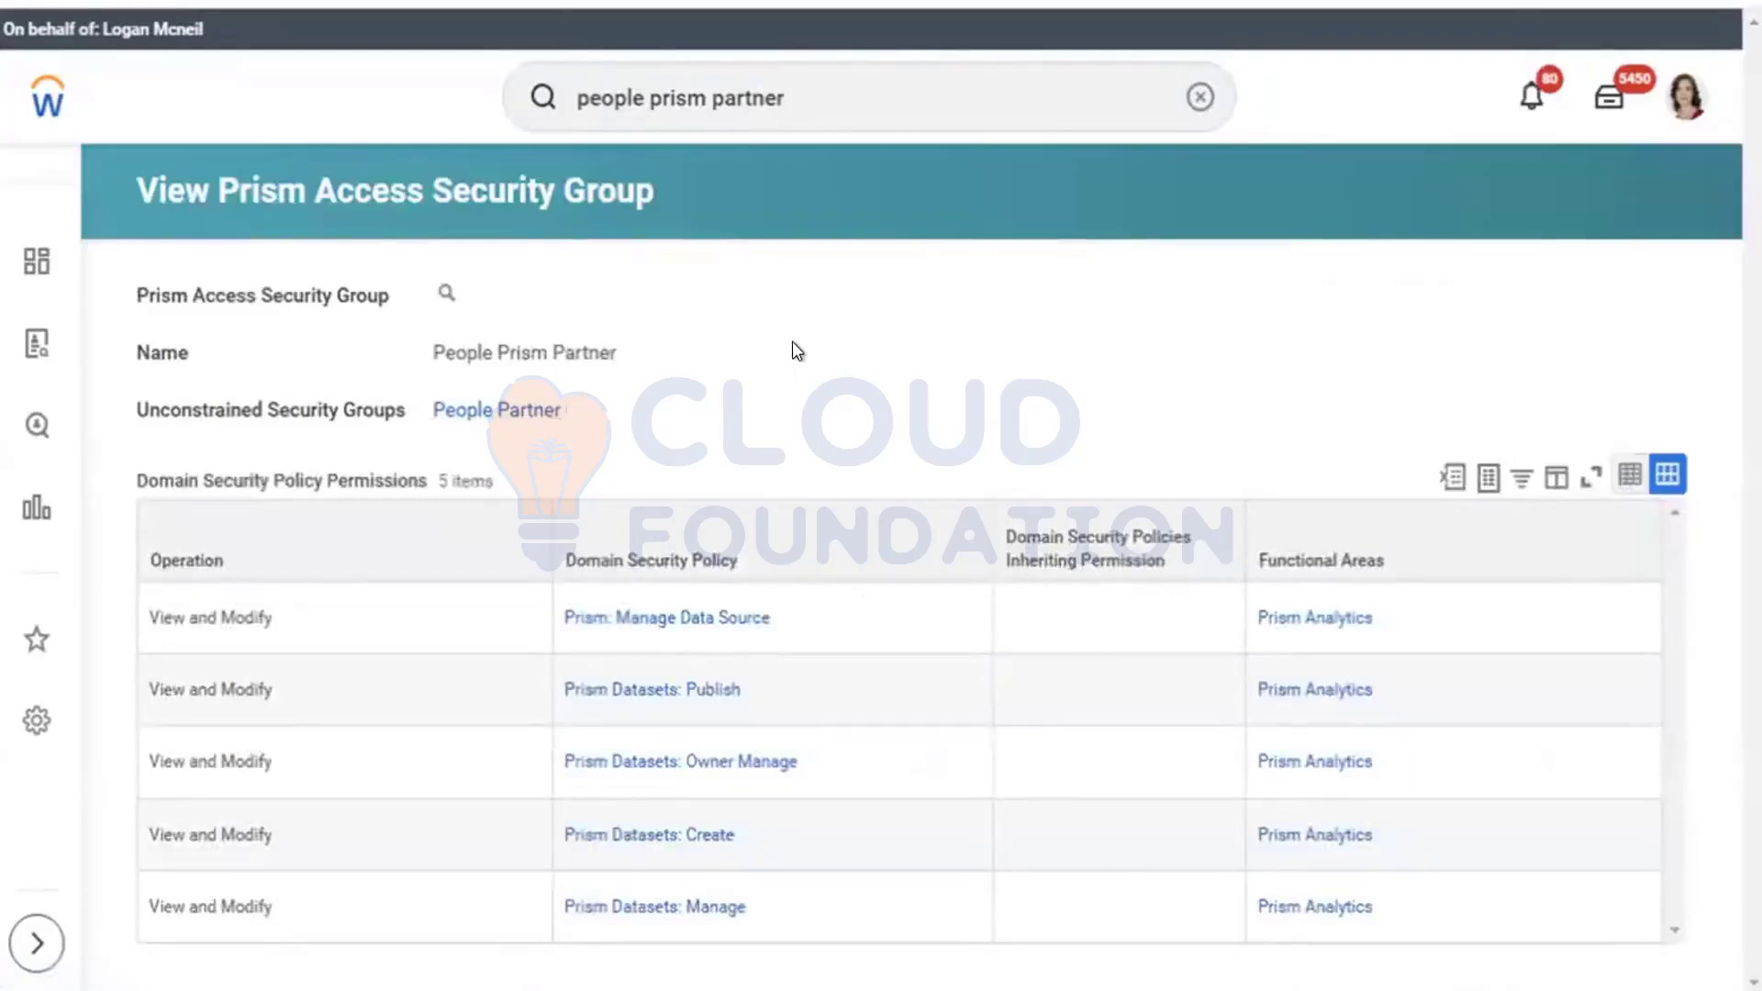
mouse_move(526, 412)
mouse_move(440, 295)
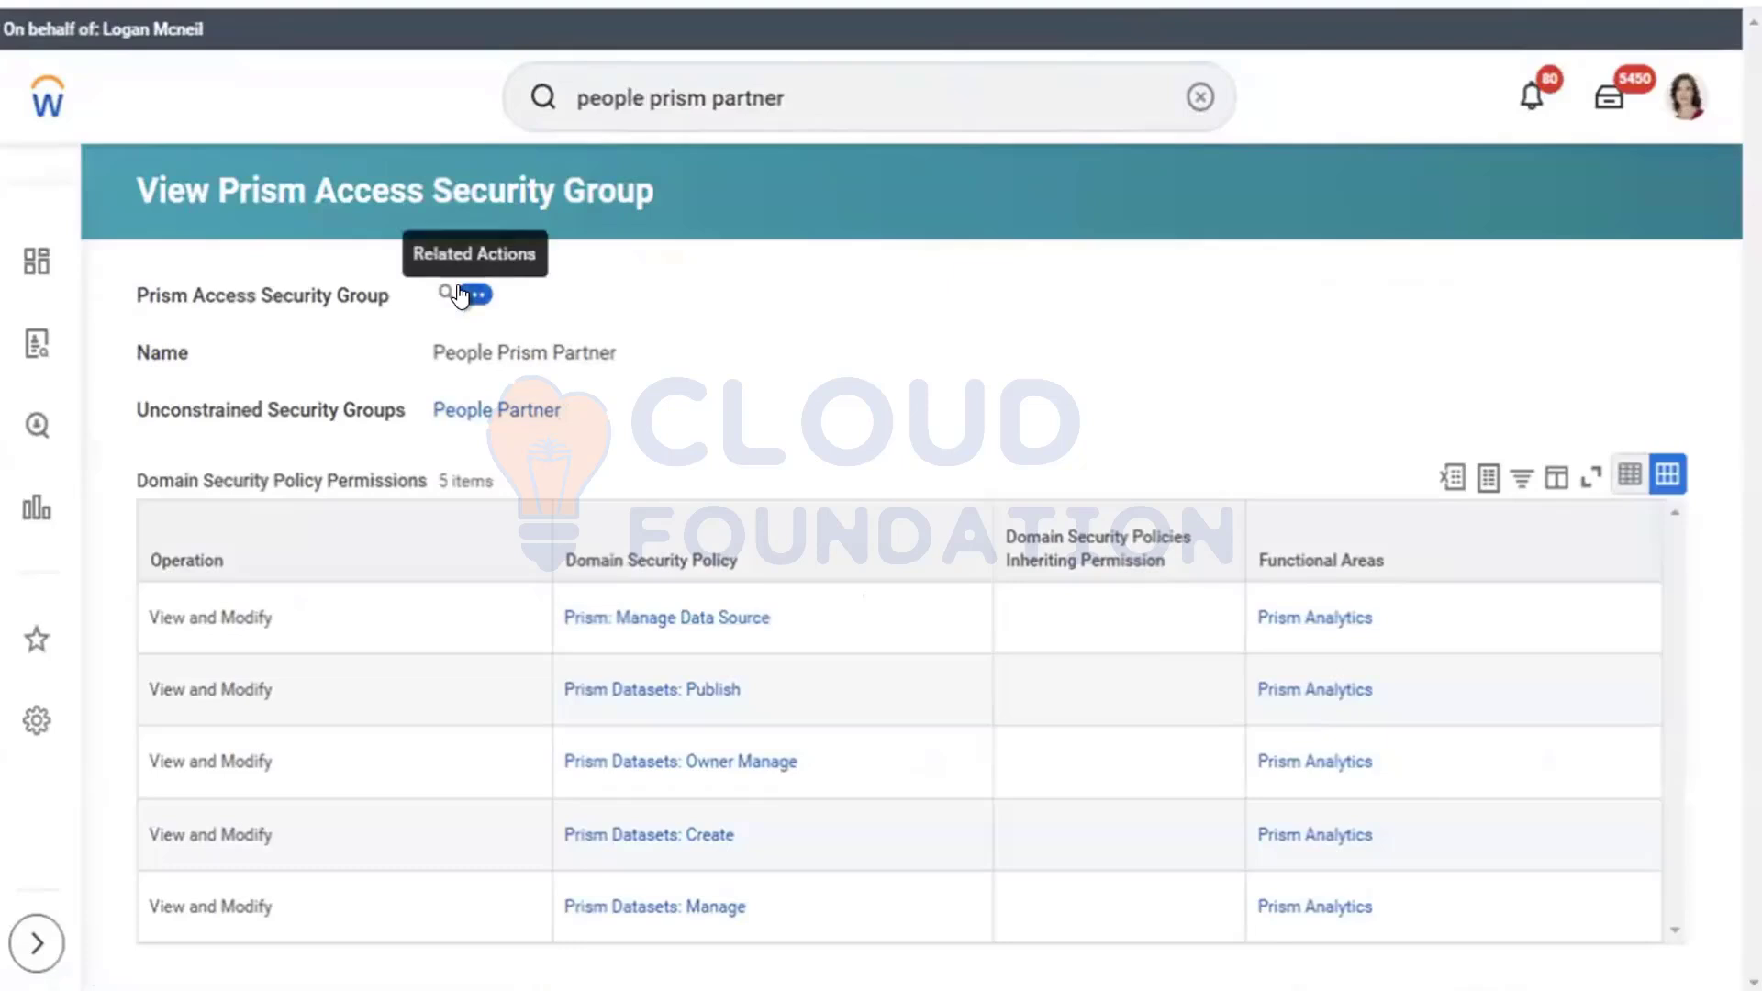
click(474, 294)
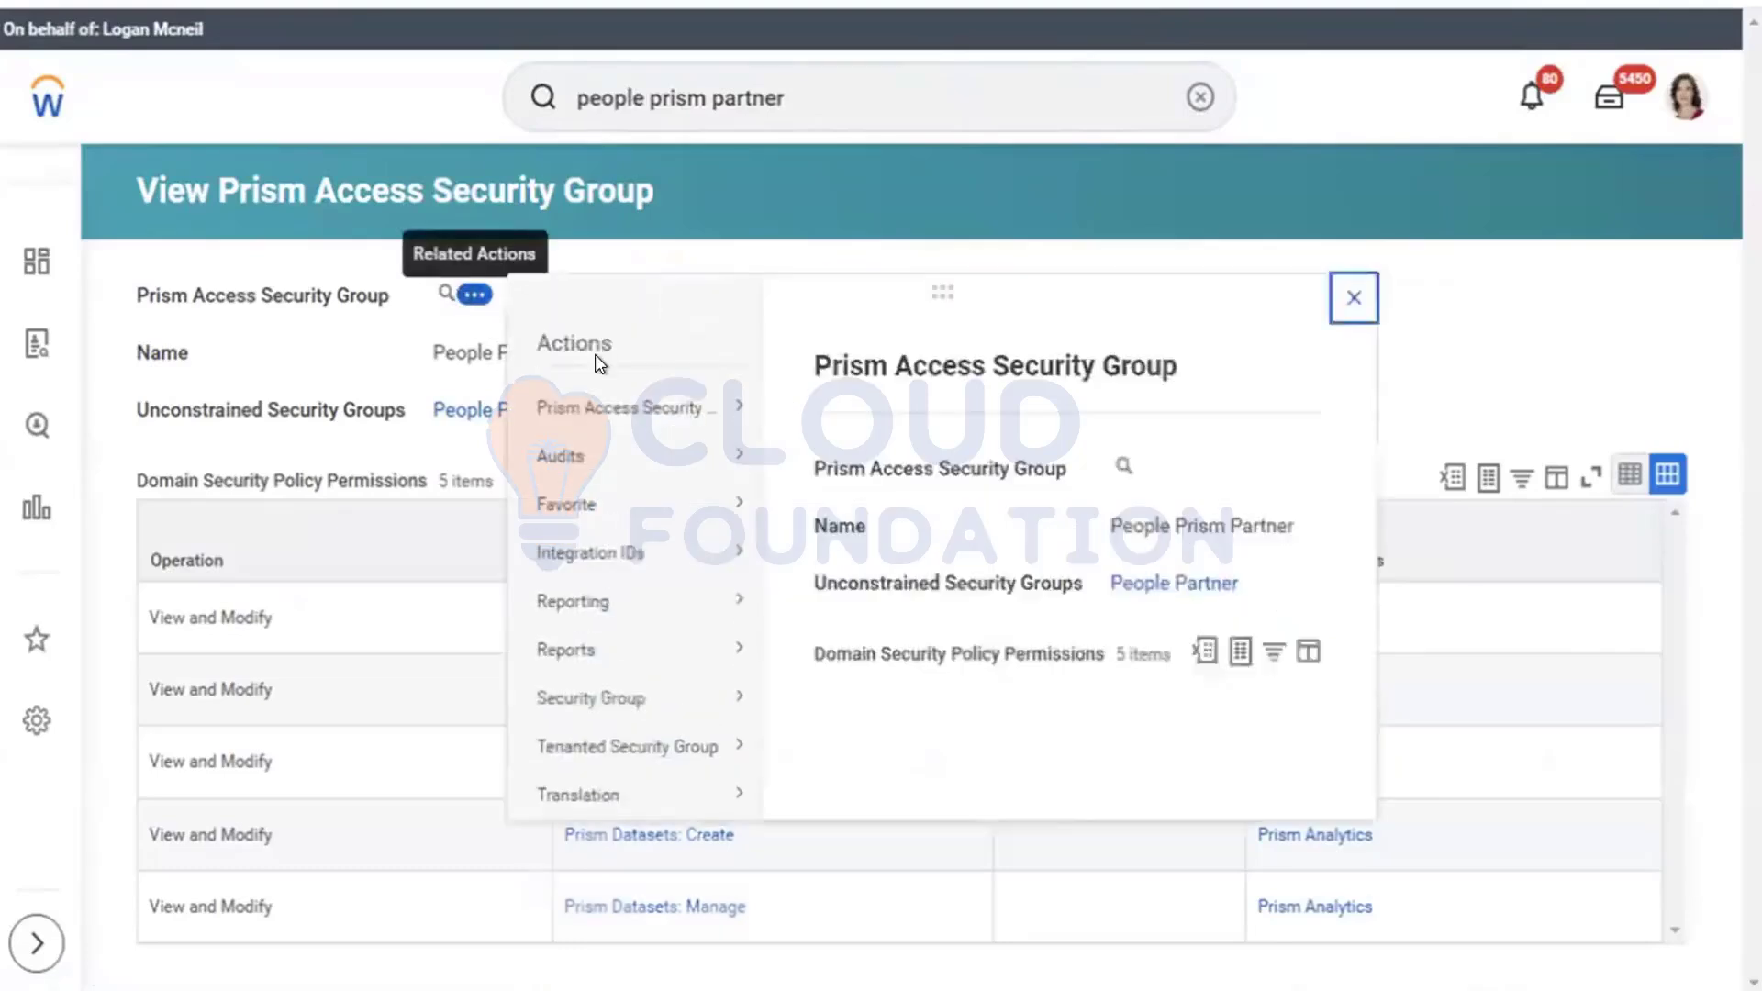
Step: Swap the People Partner chip for HR Administrator in the unconstrained security groups and save
mouse_move(621, 404)
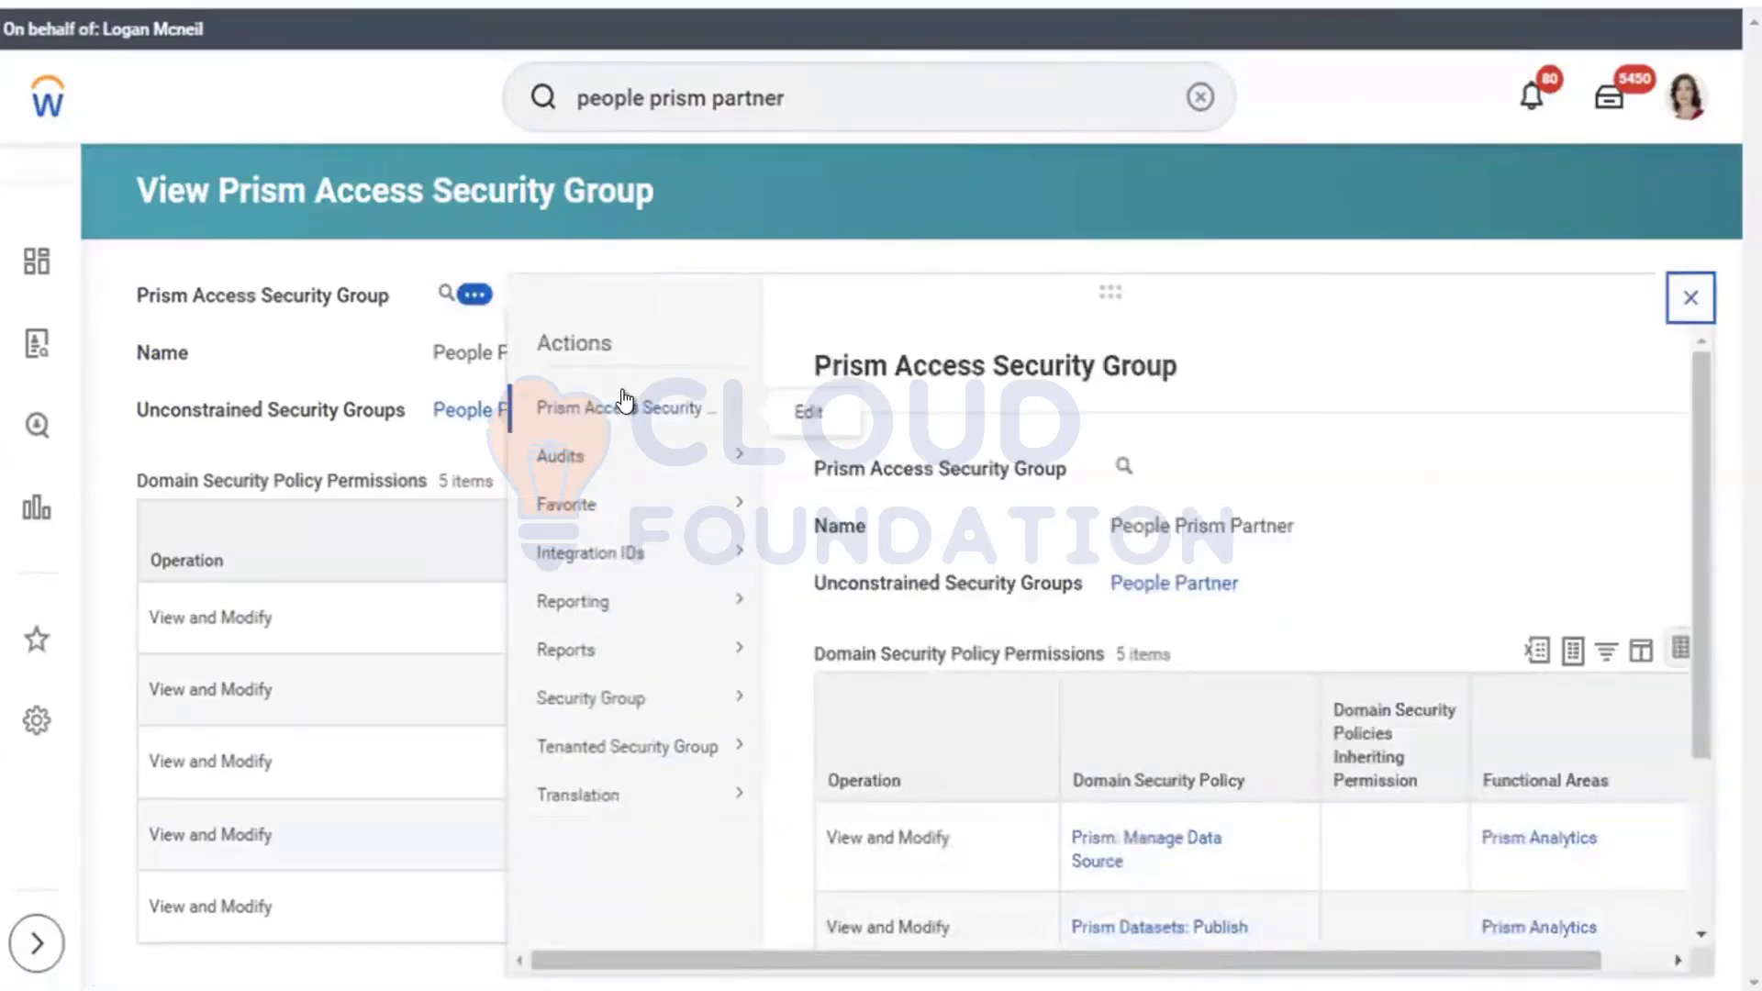
click(807, 406)
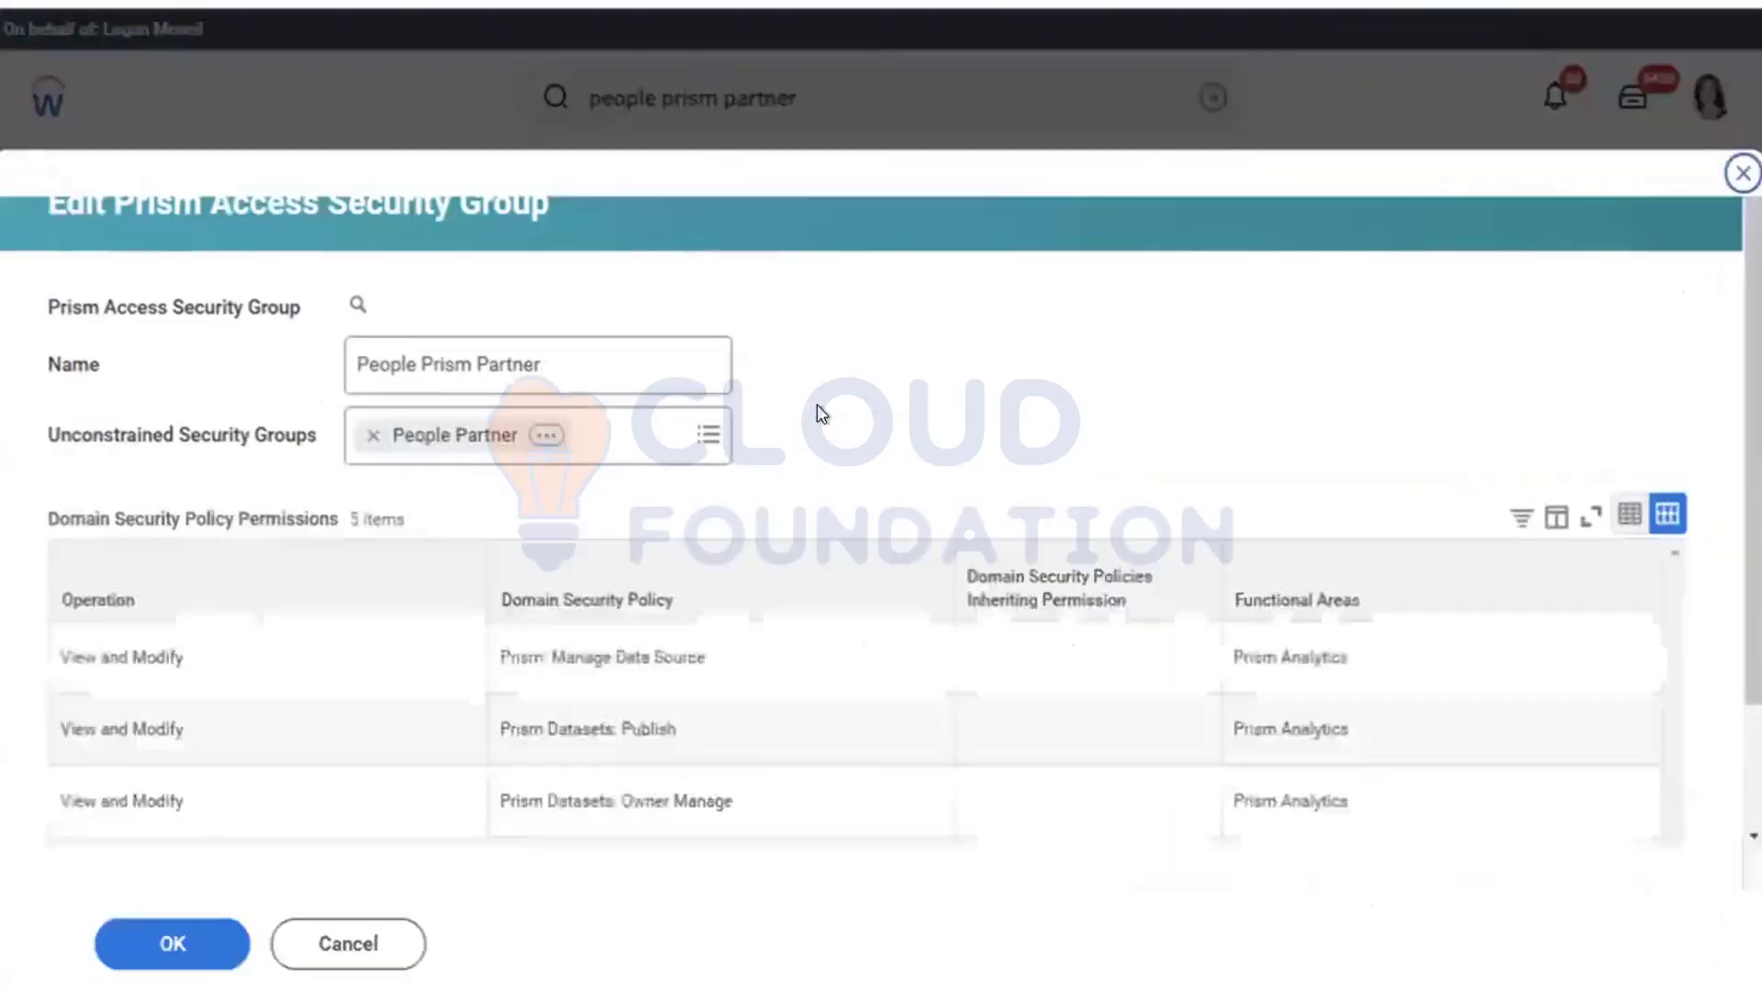
click(372, 436)
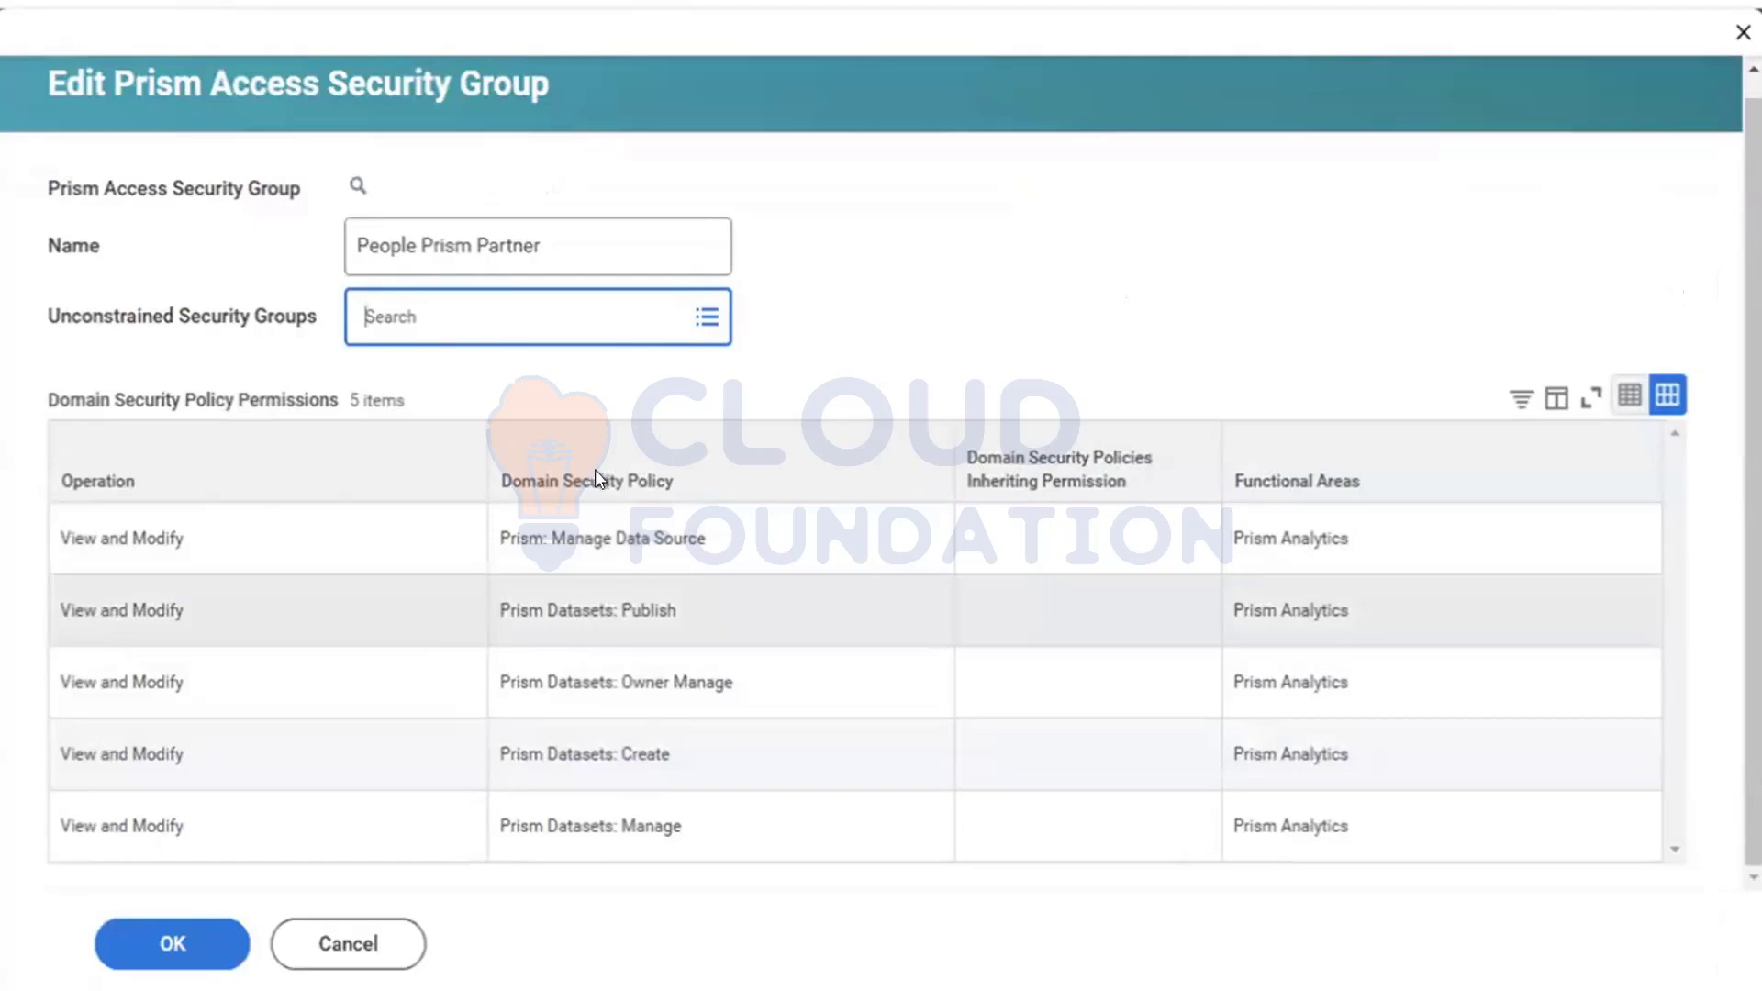
click(477, 316)
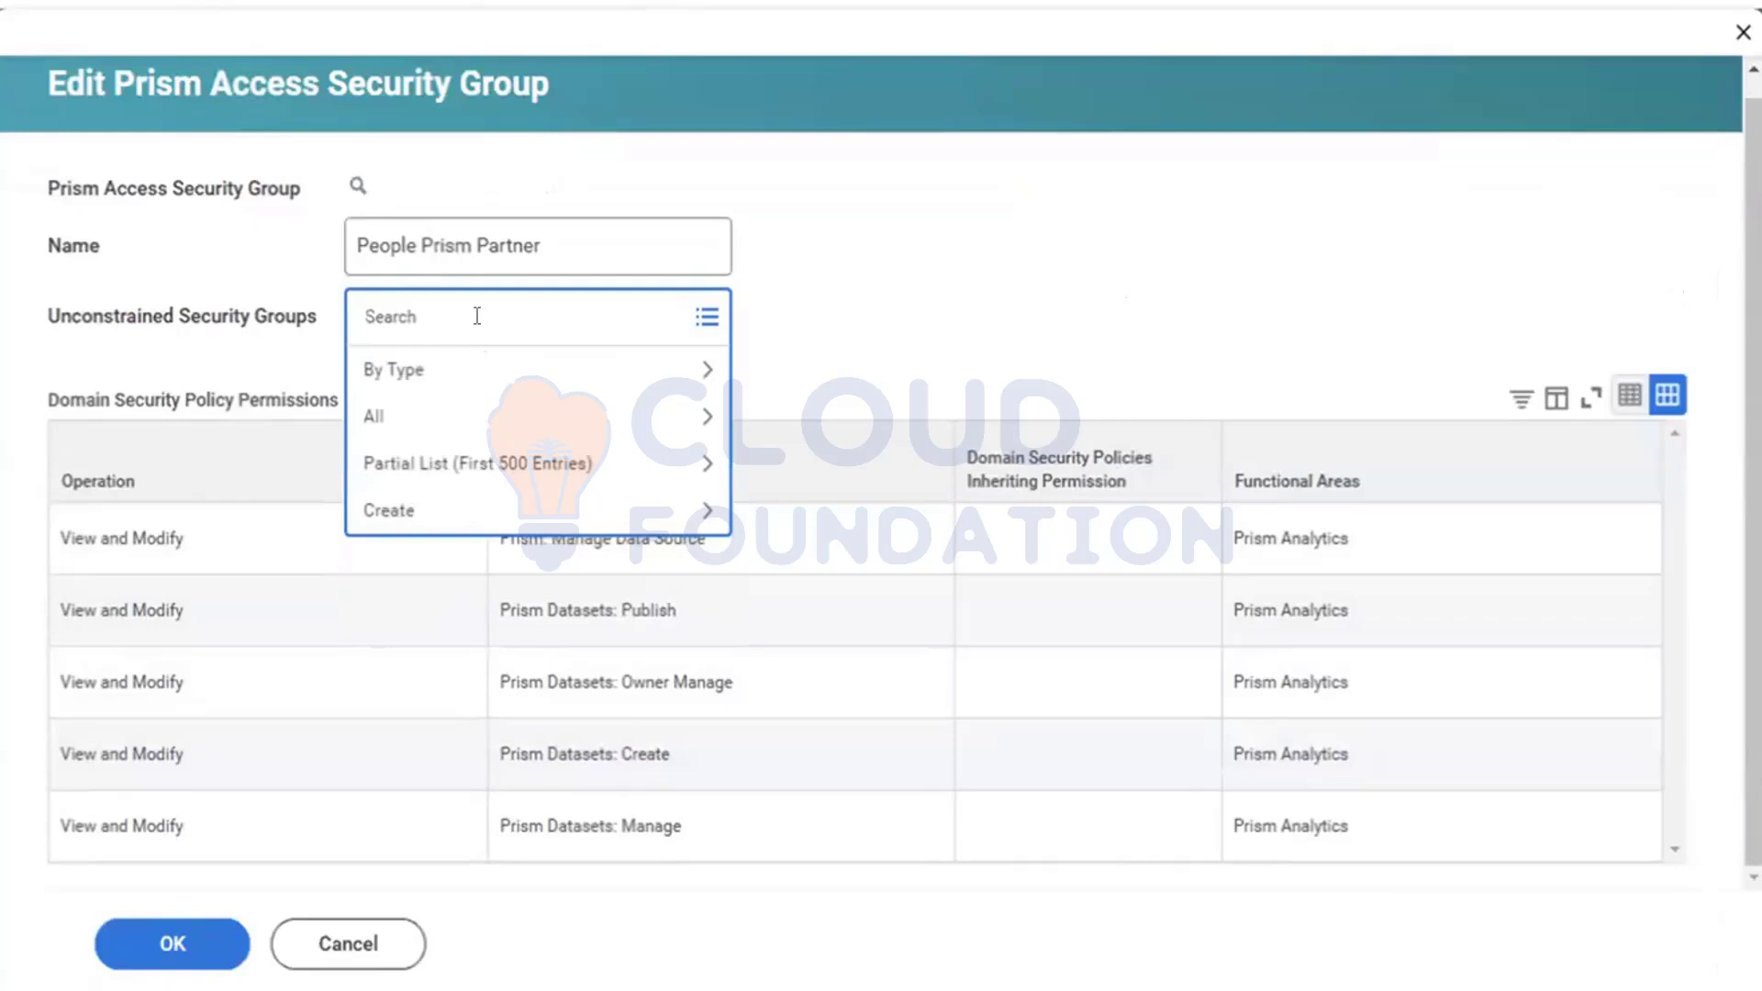
text(HR Admin)
key(Return)
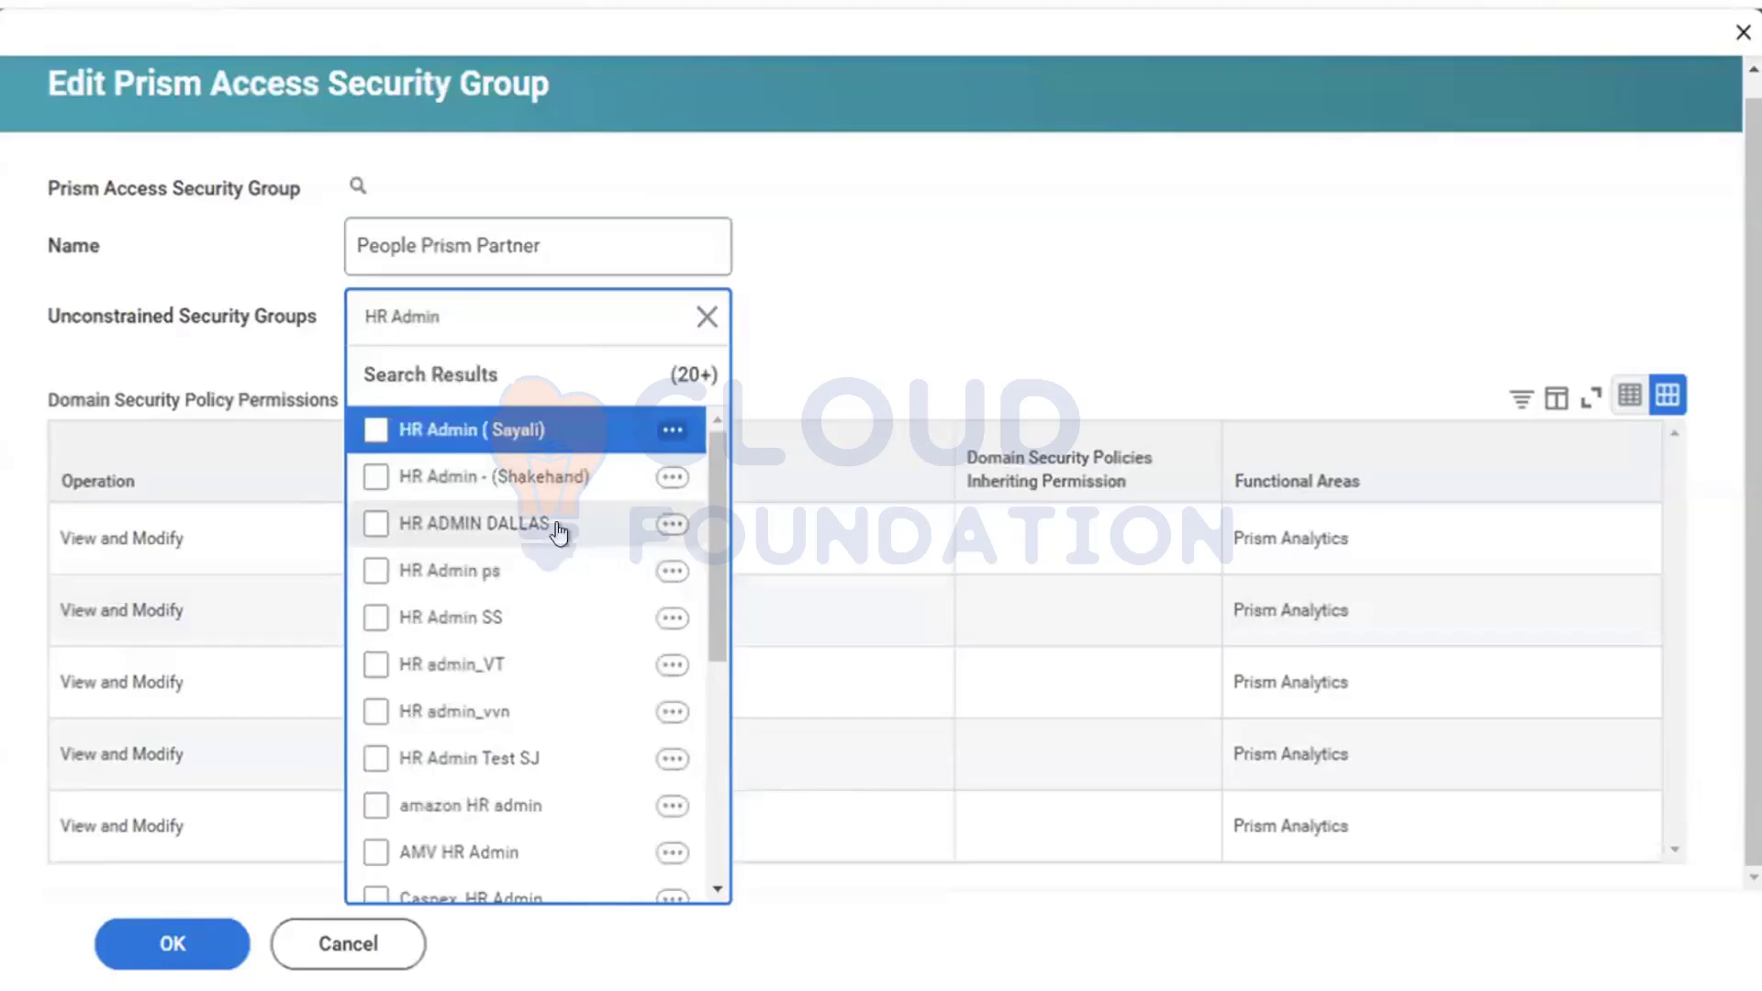
click(450, 316)
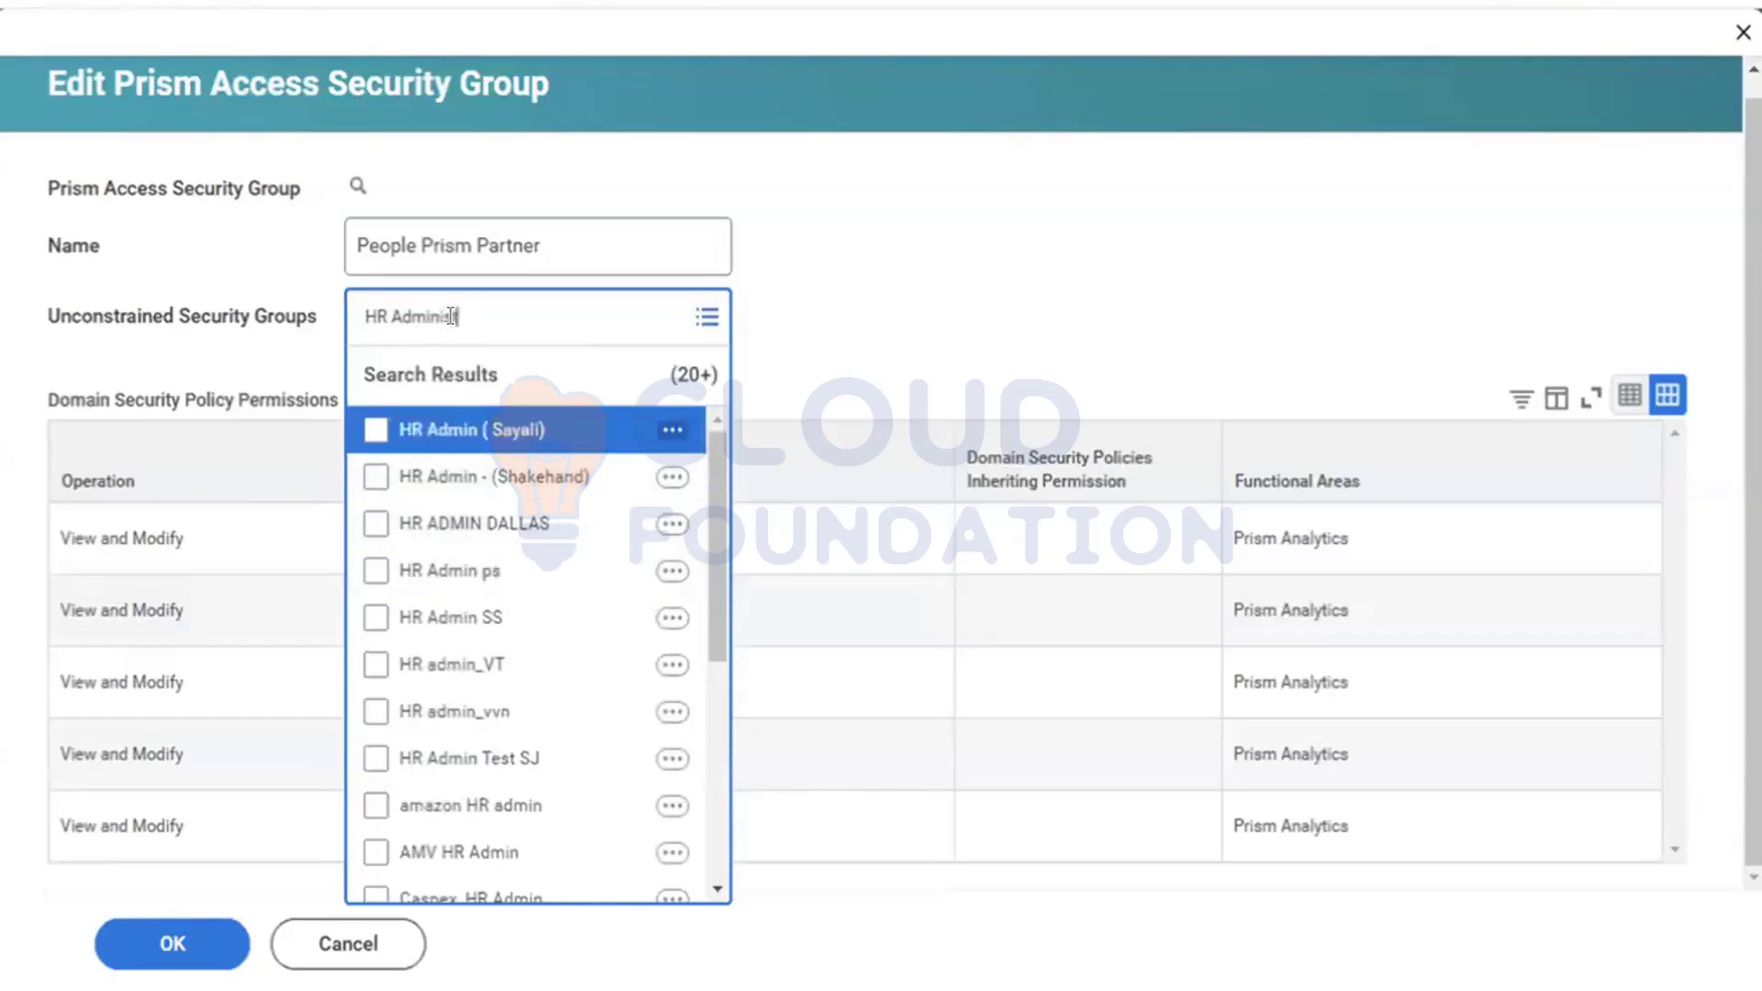
text(istrator)
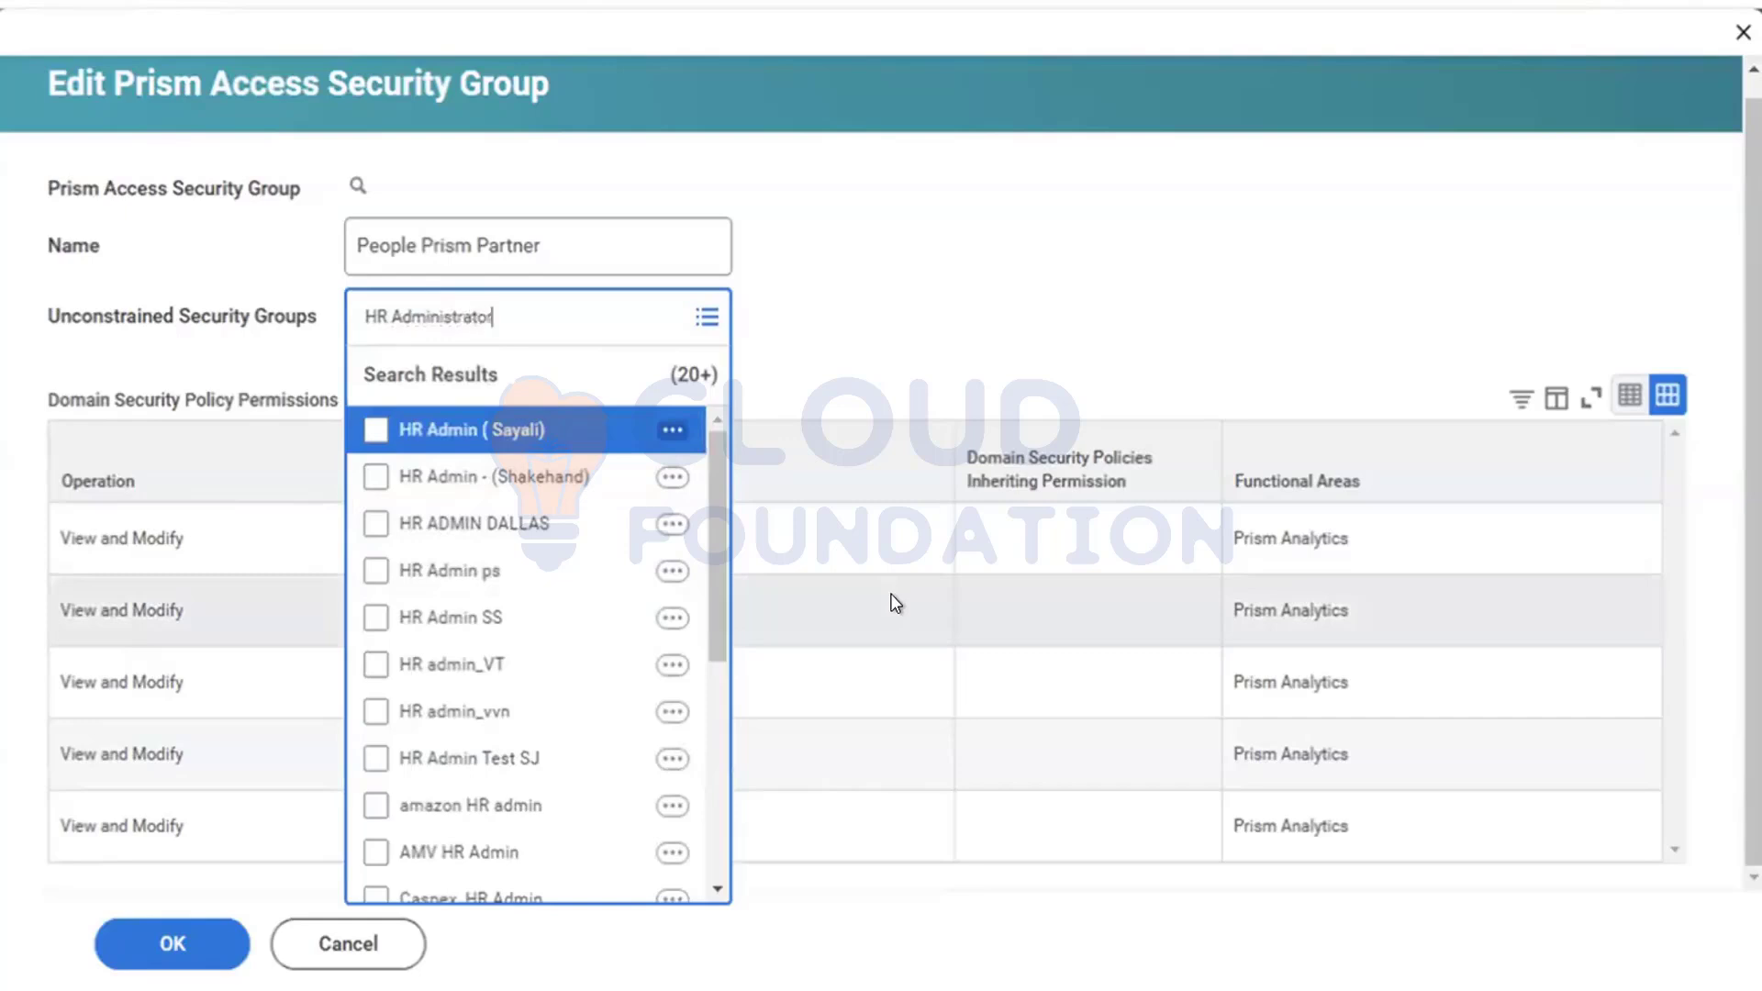
key(Return)
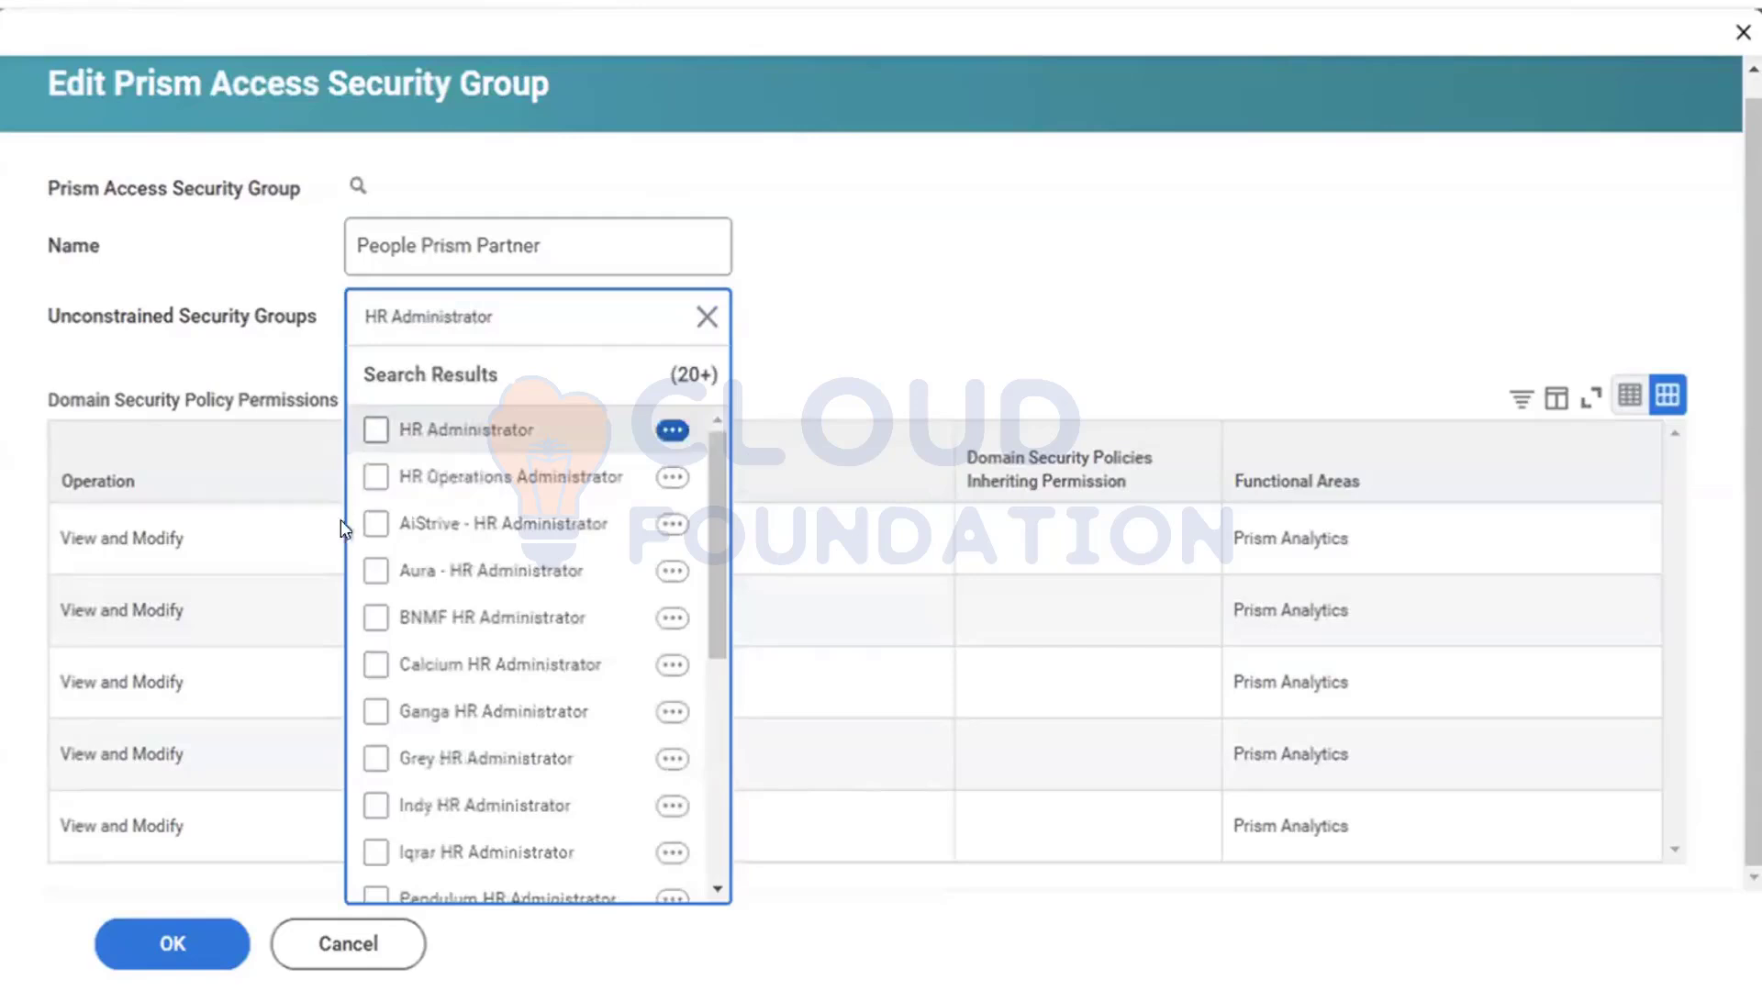
click(373, 428)
click(188, 957)
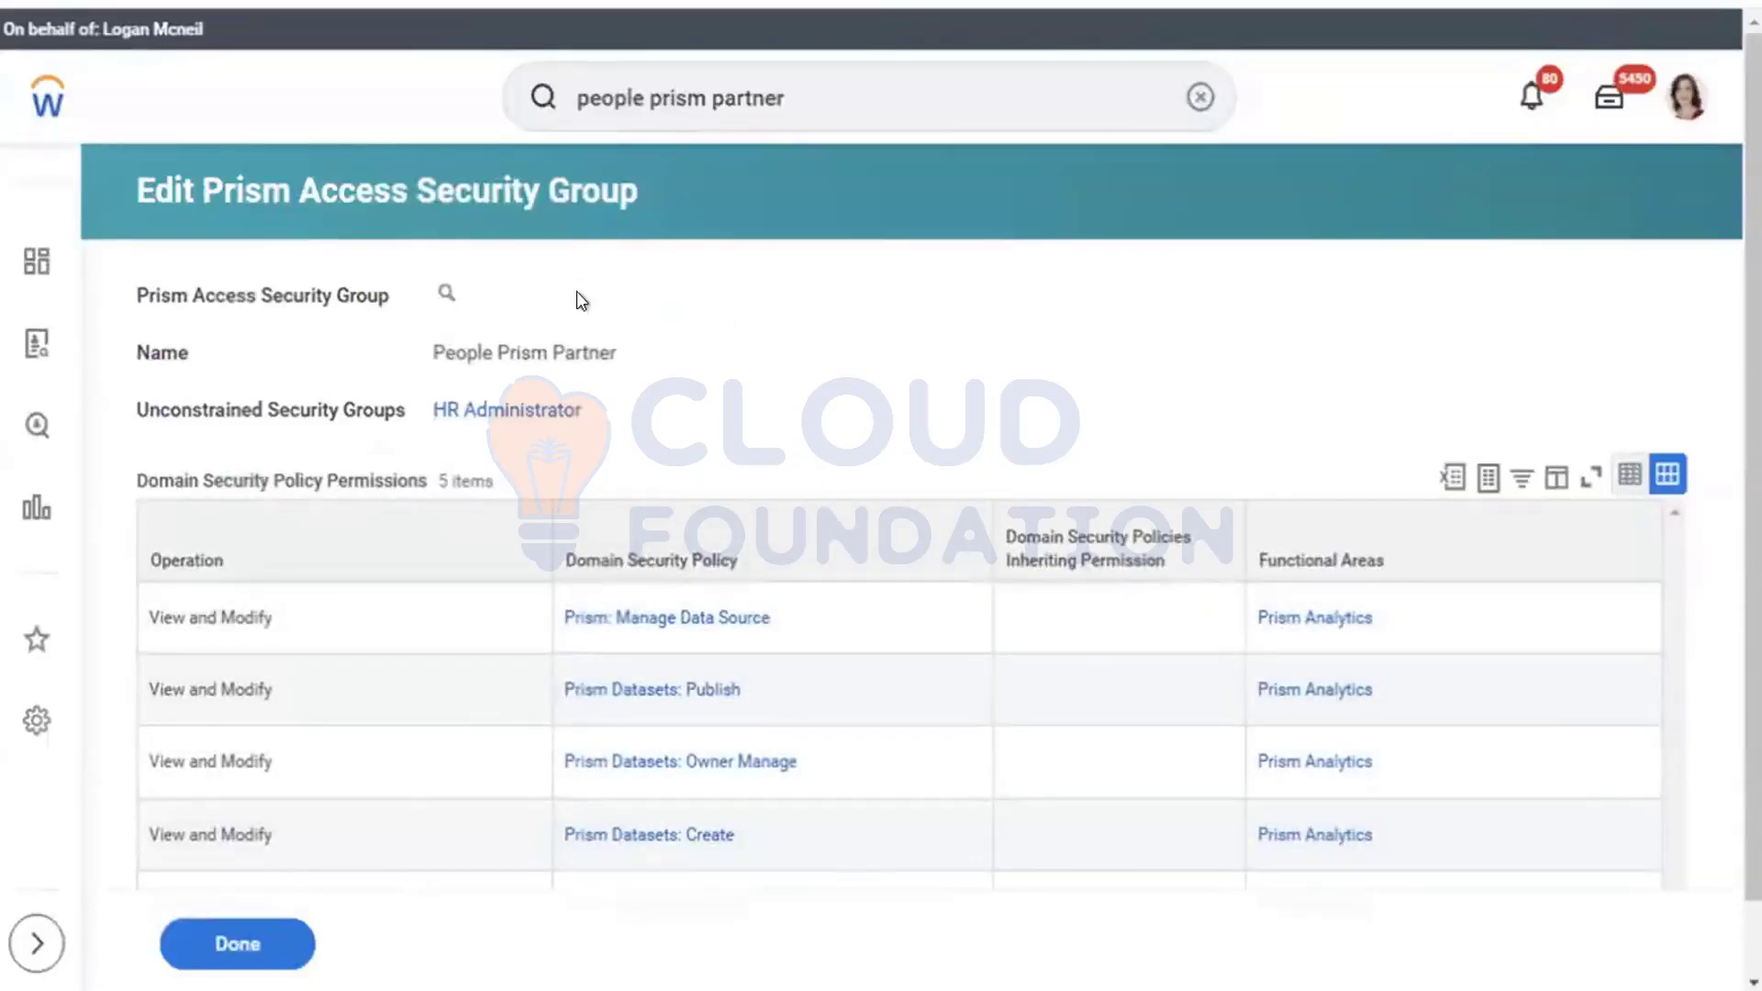
Step: Return to the group's details and check its name and HR Administrator assignment
click(284, 942)
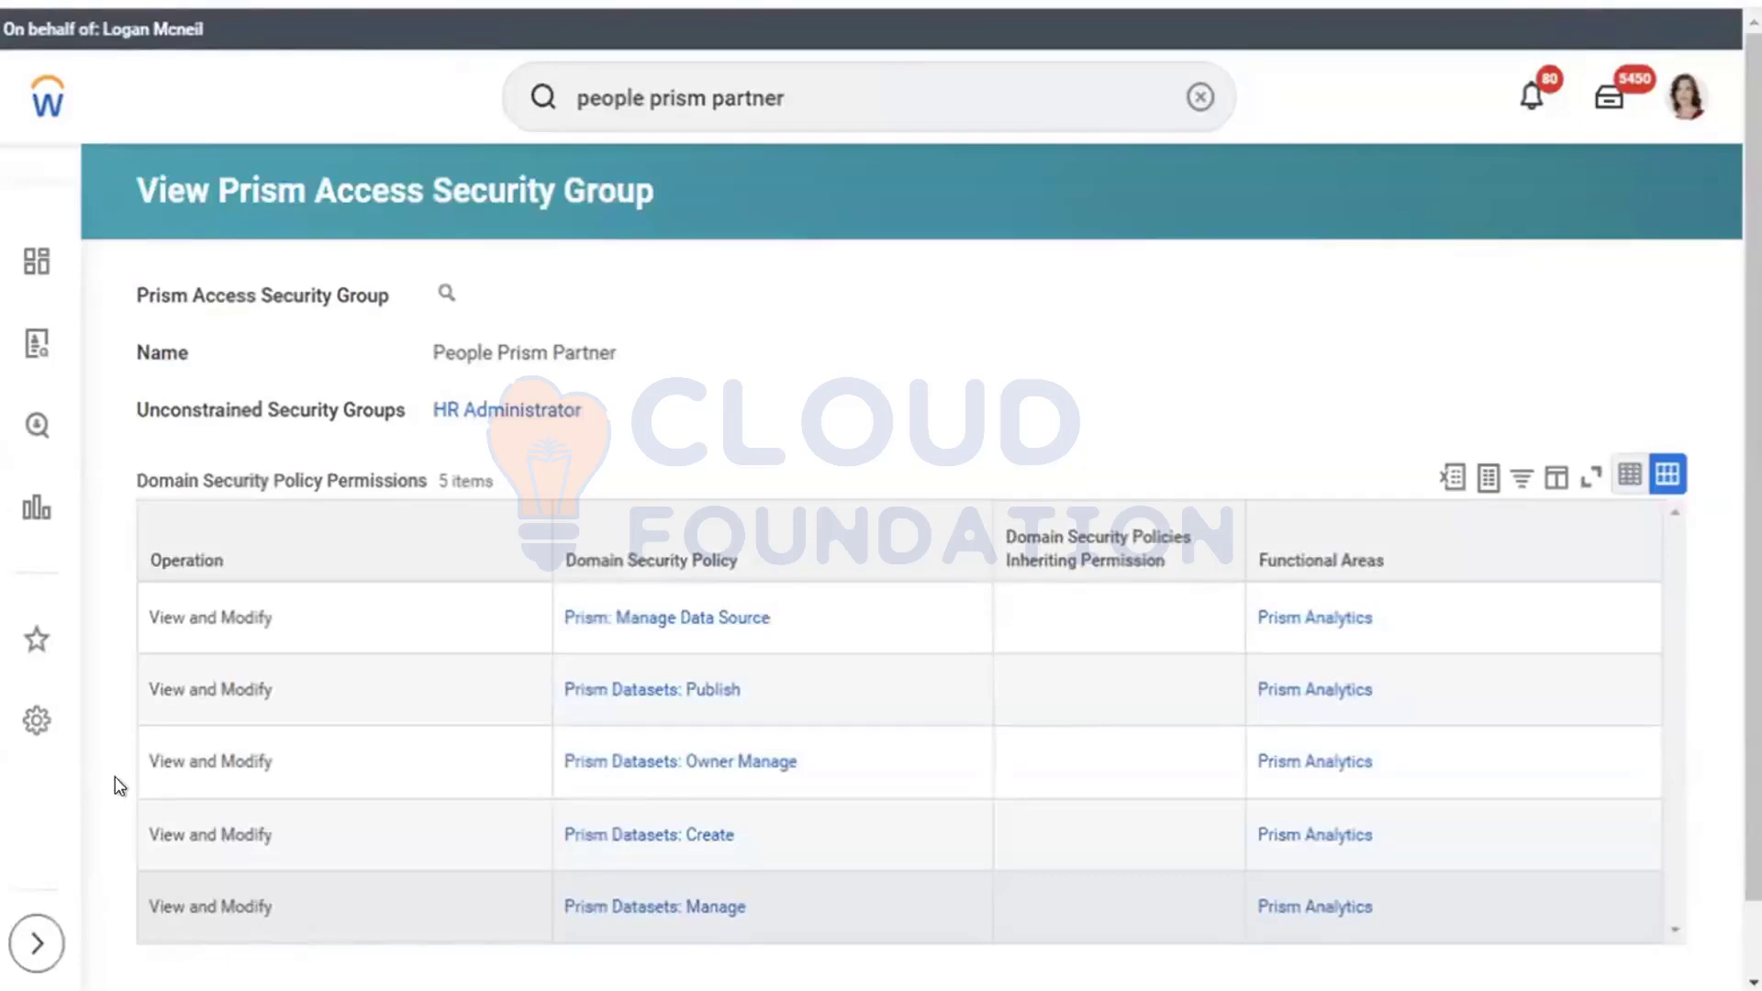
drag(115, 392, 487, 402)
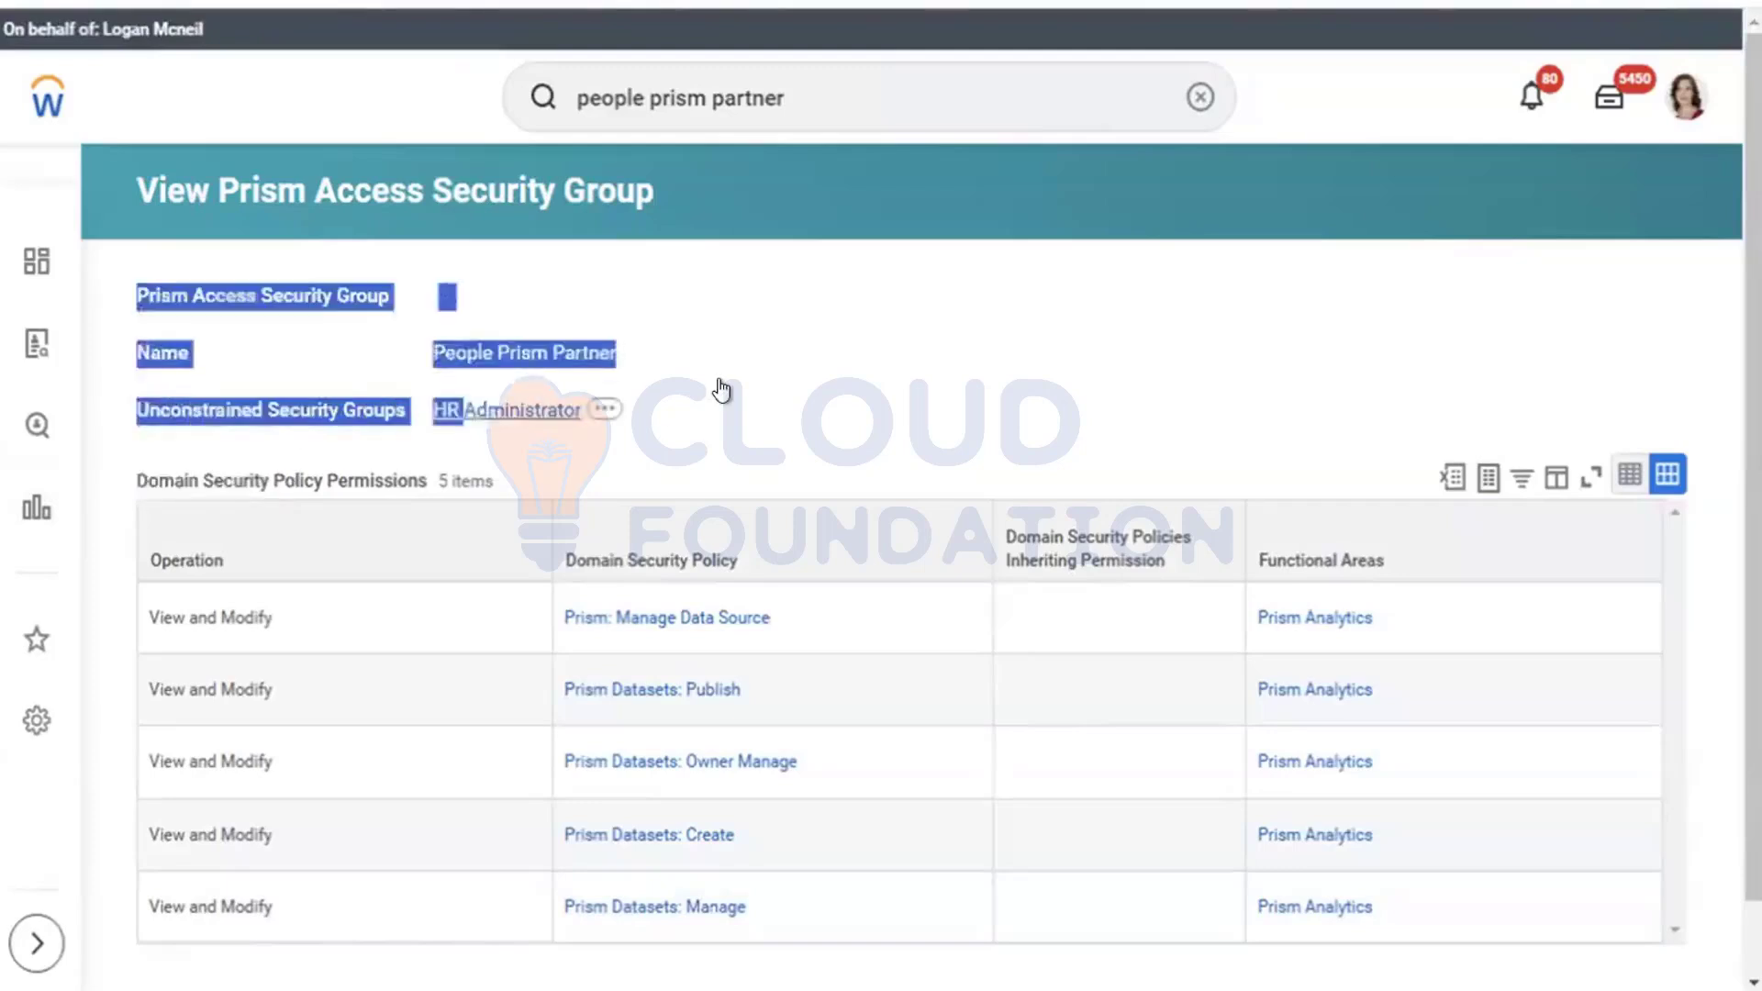
click(594, 424)
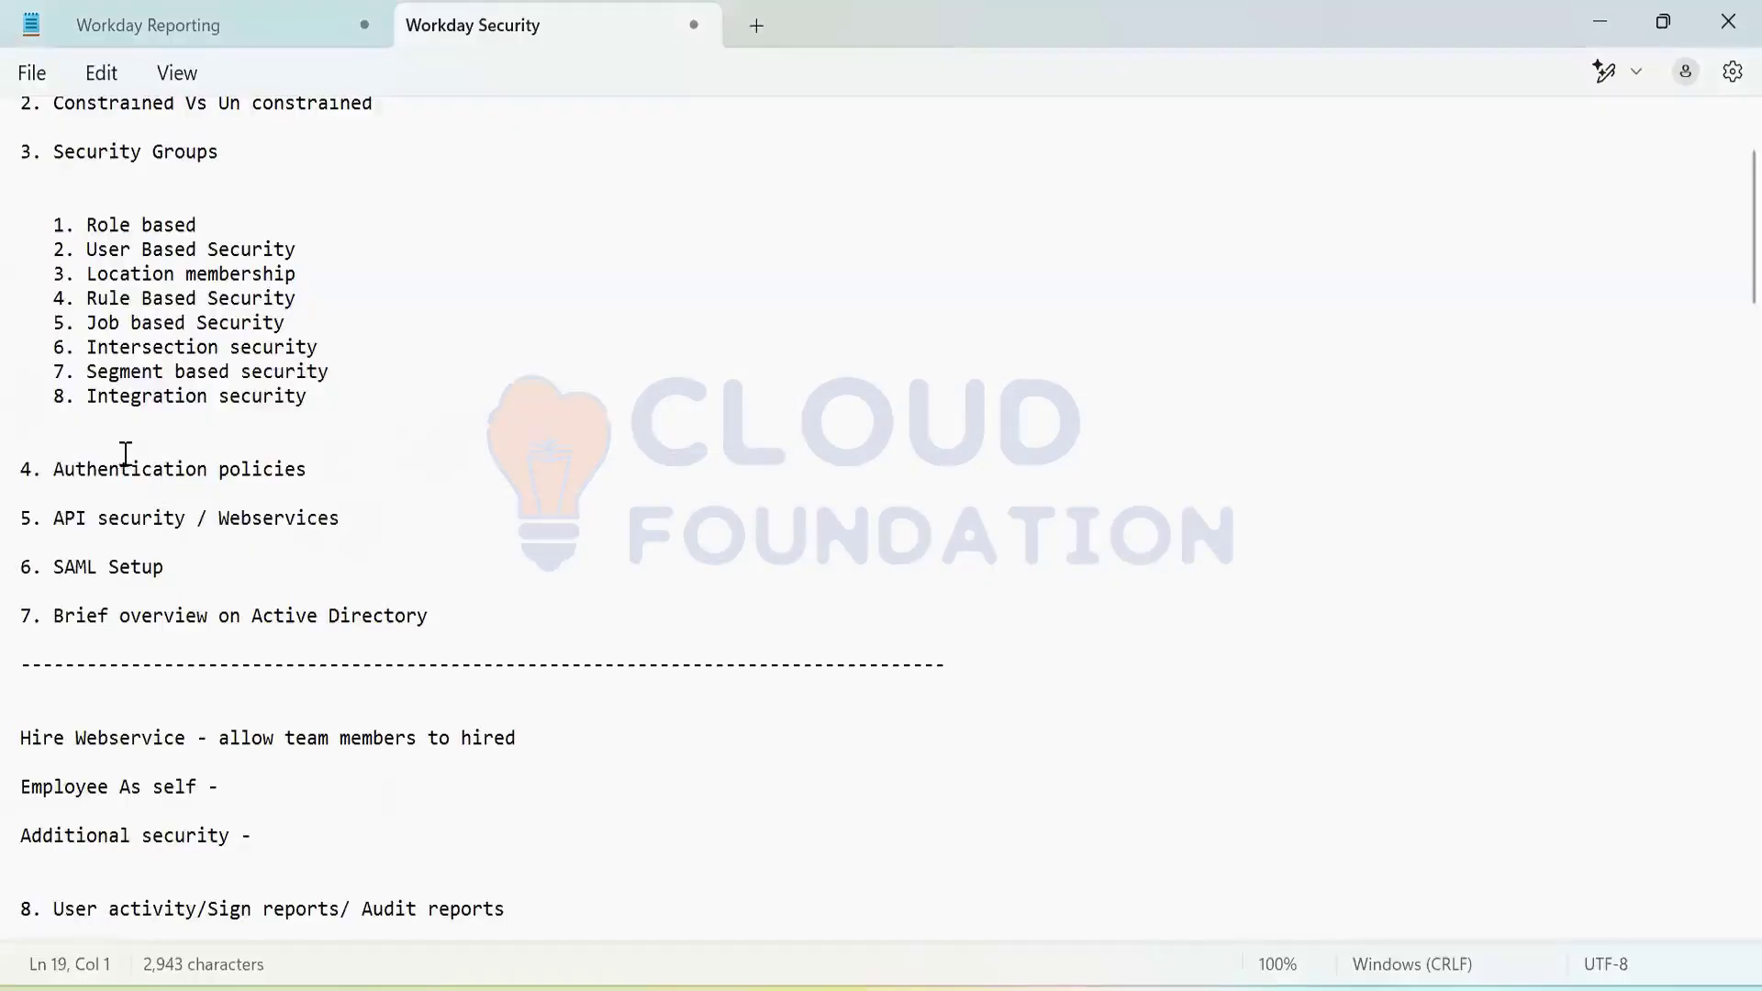
Step: Bring the Notepad Workday Security notes forward and highlight the Authentication policies line
key(alt+Tab)
click(67, 492)
drag(64, 469, 351, 489)
click(347, 479)
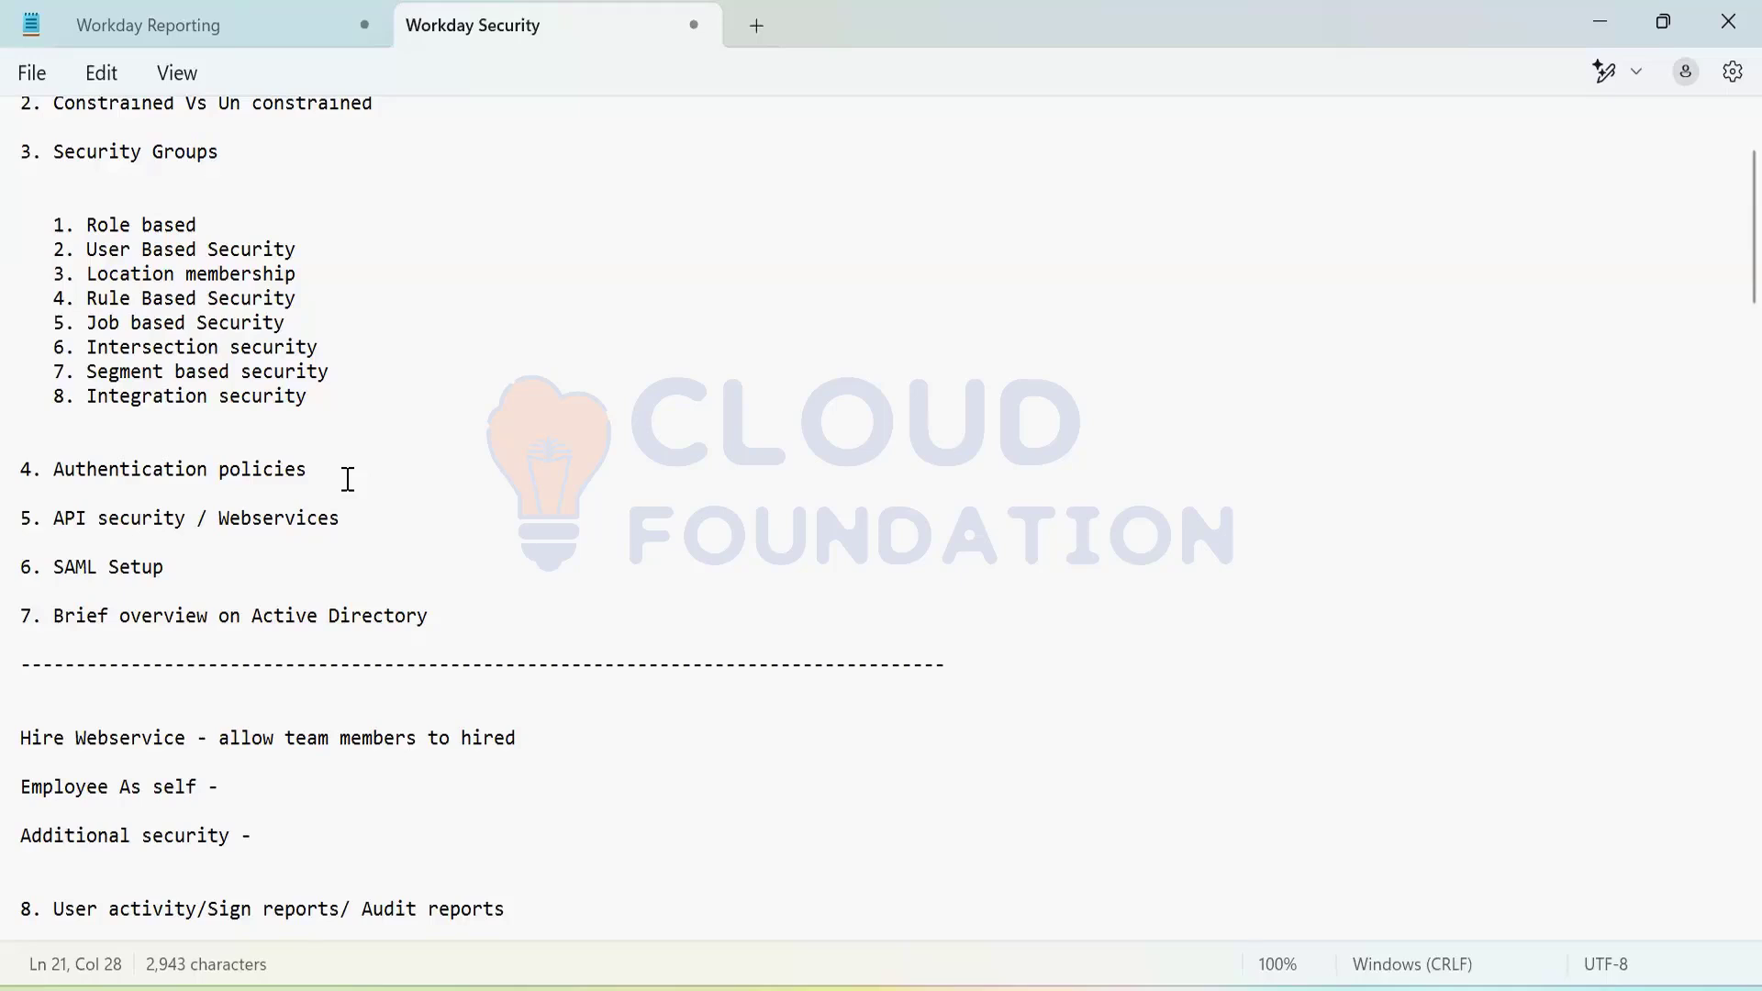
Step: Back in the notes, go over the Authentication policies and API security / Webservices topics
key(alt+Tab)
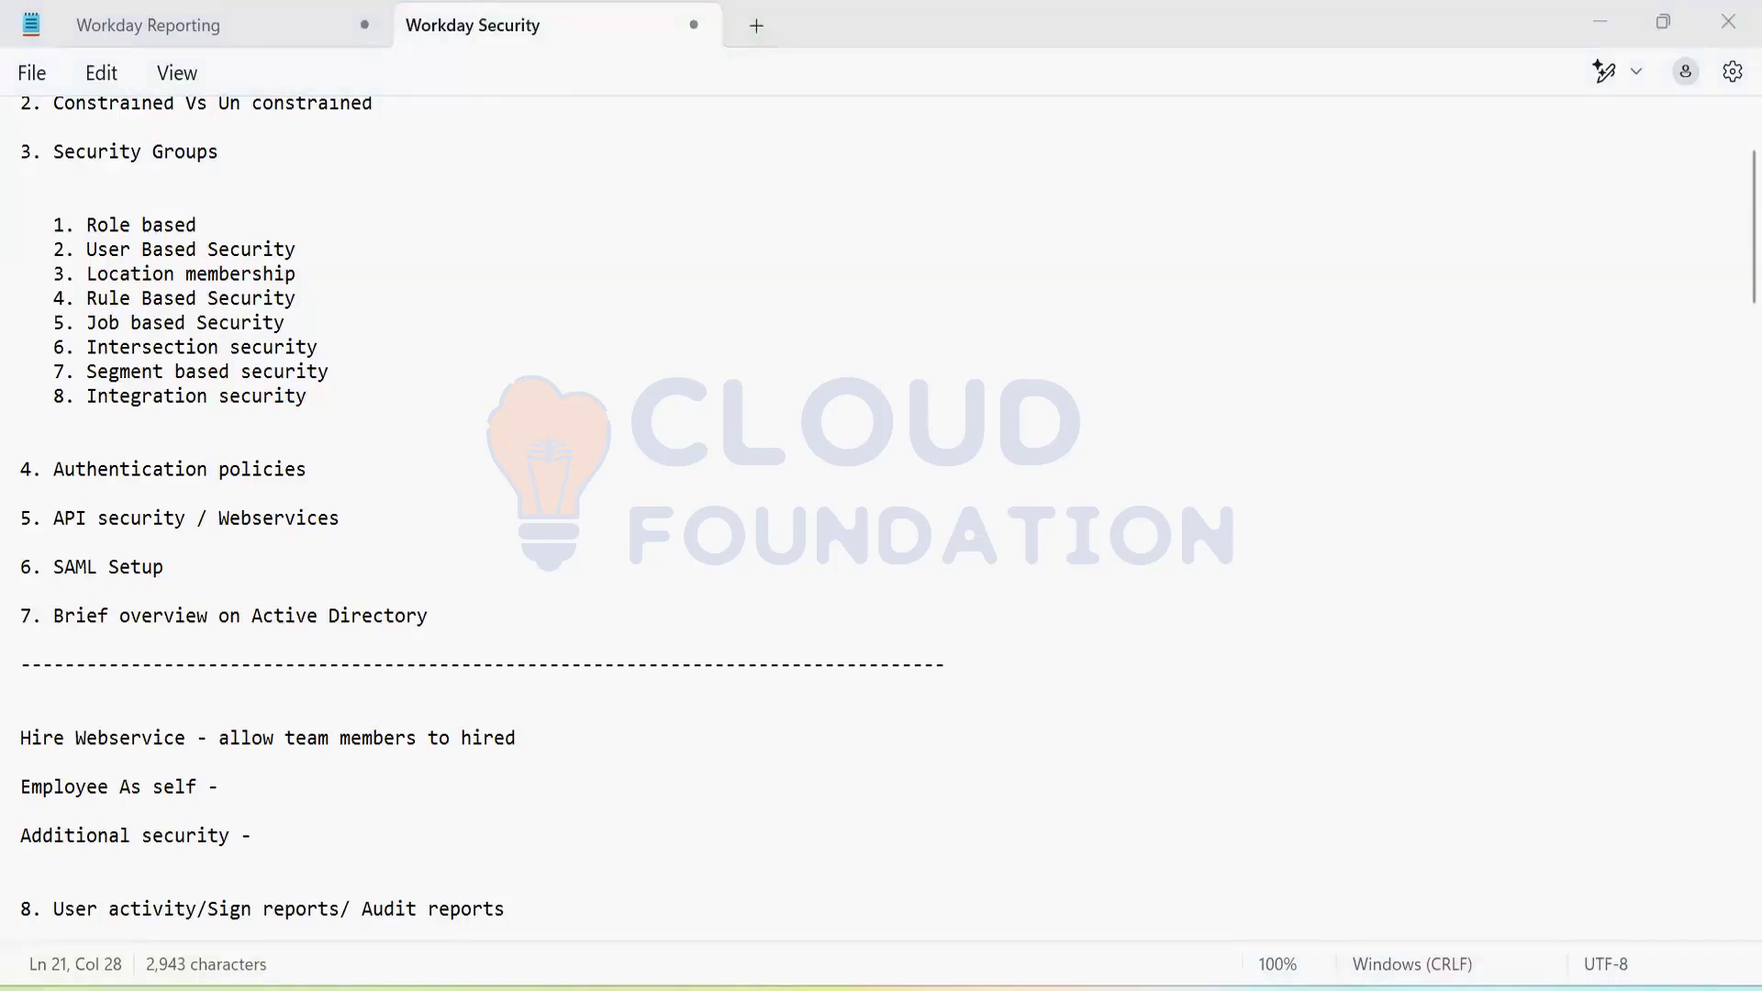
click(459, 519)
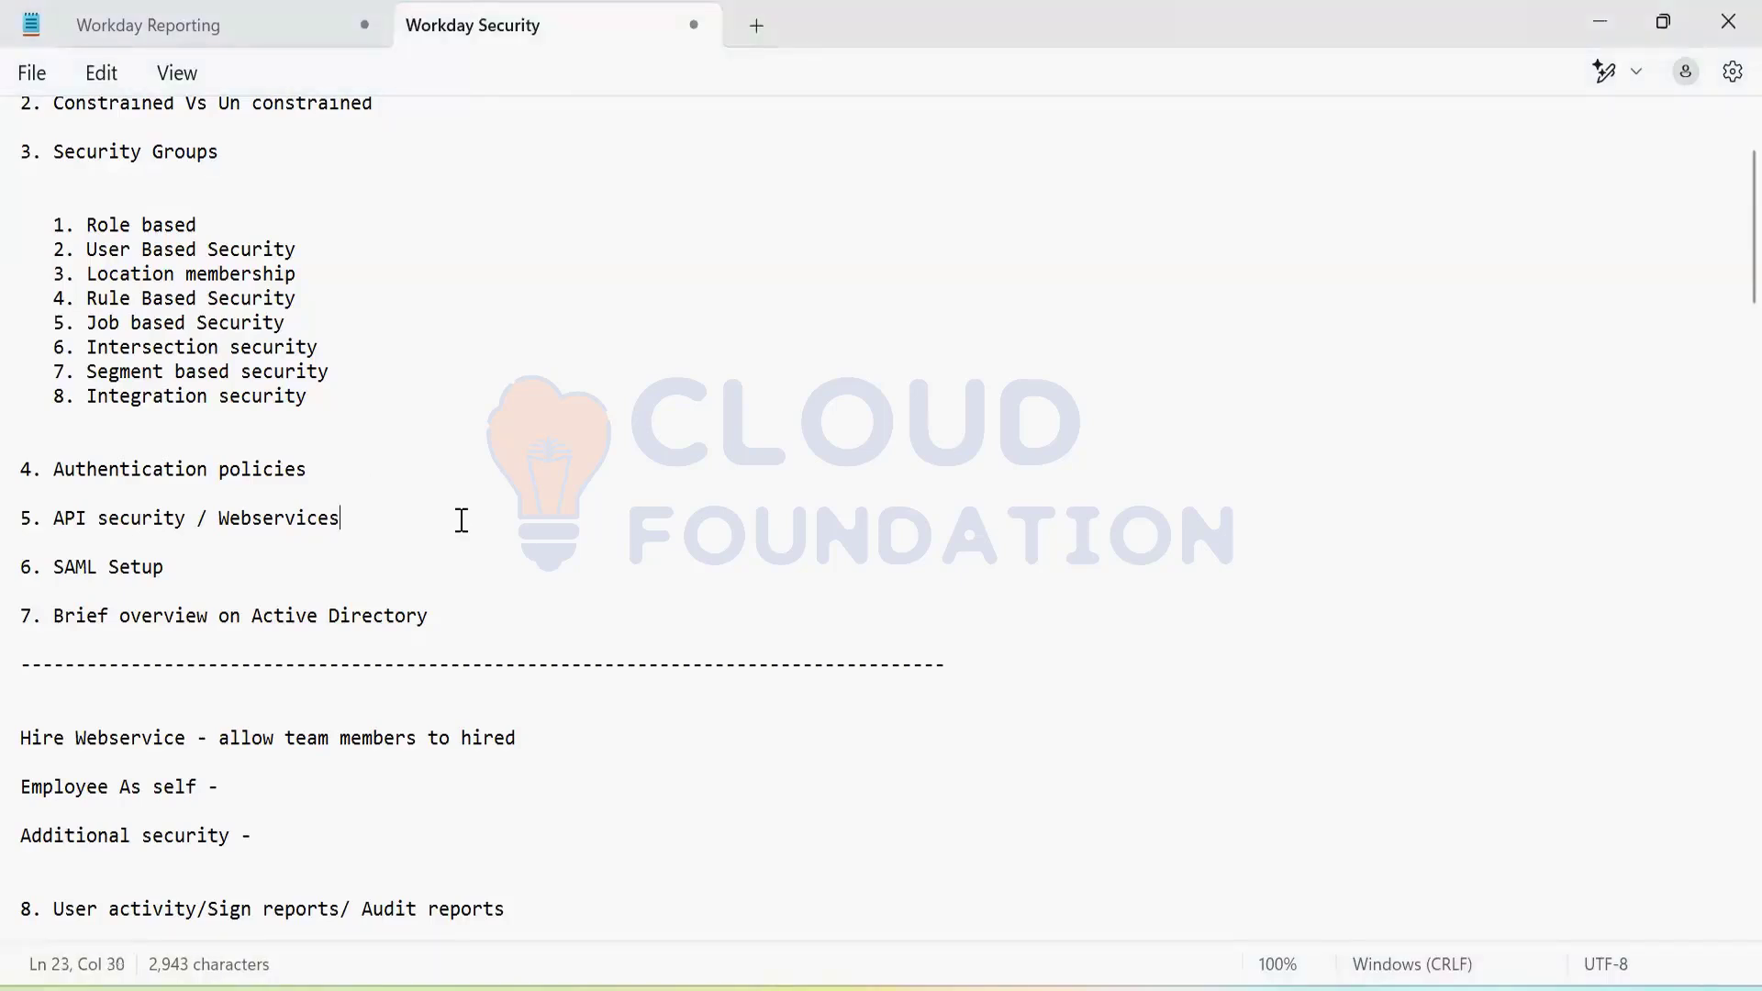
click(352, 473)
click(100, 519)
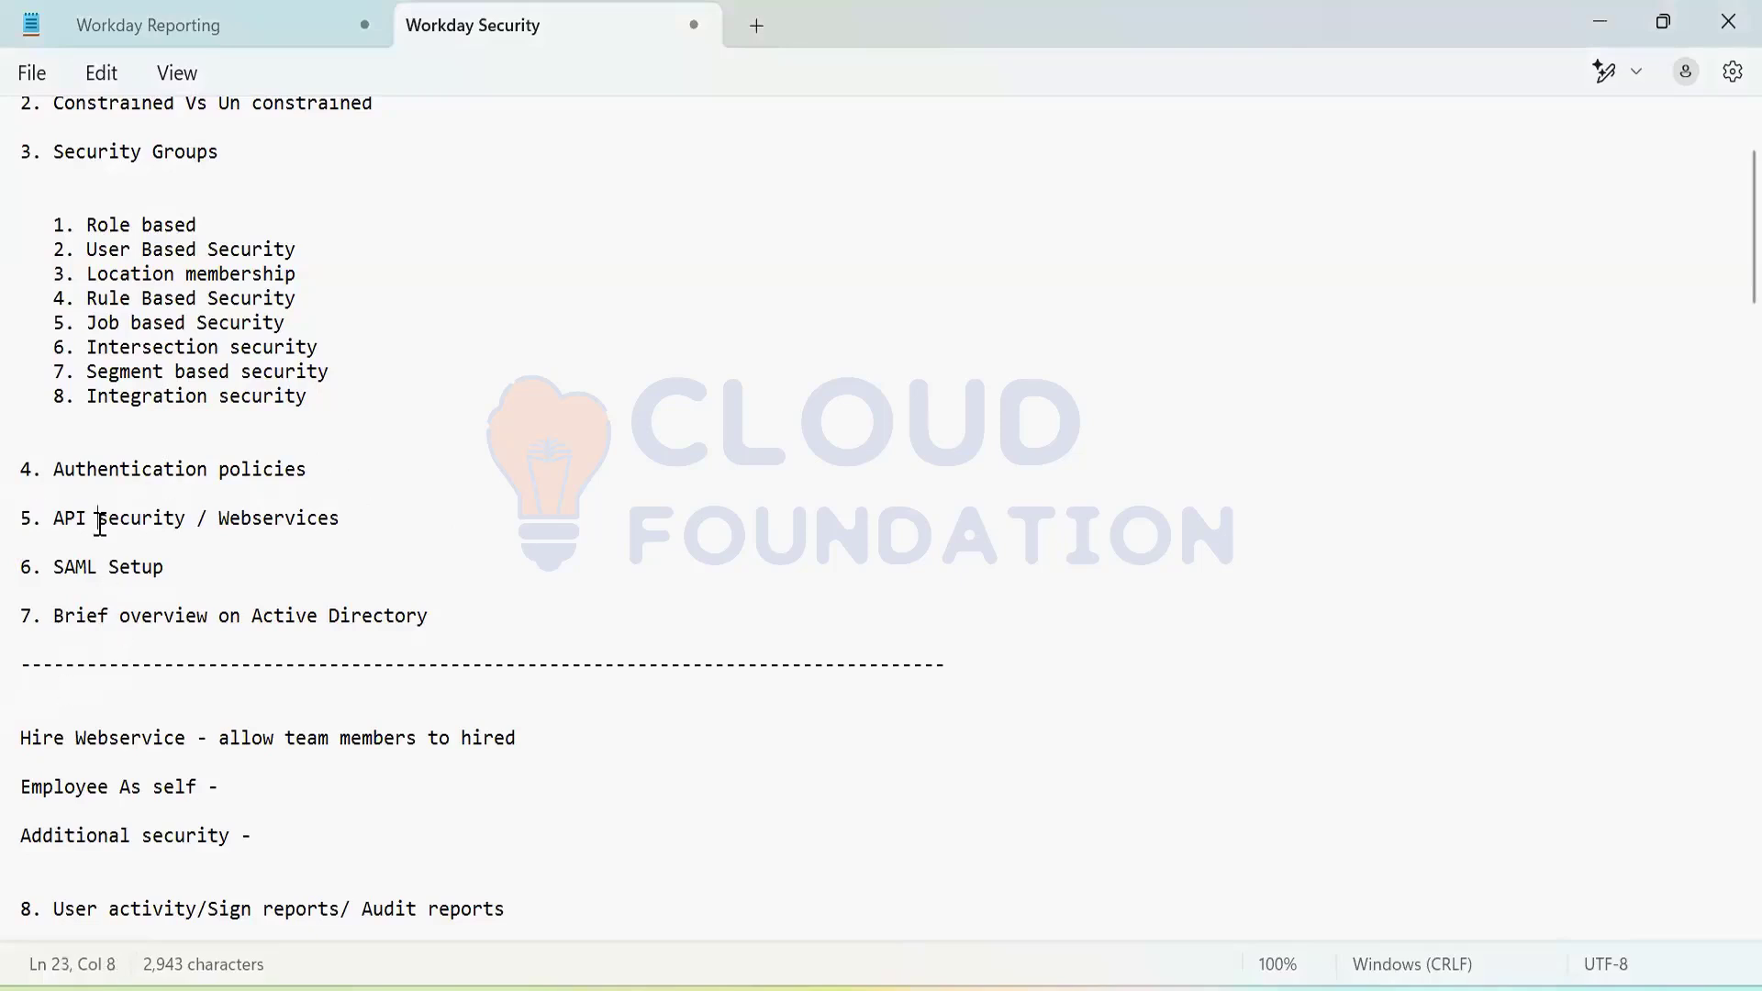
click(276, 518)
click(99, 519)
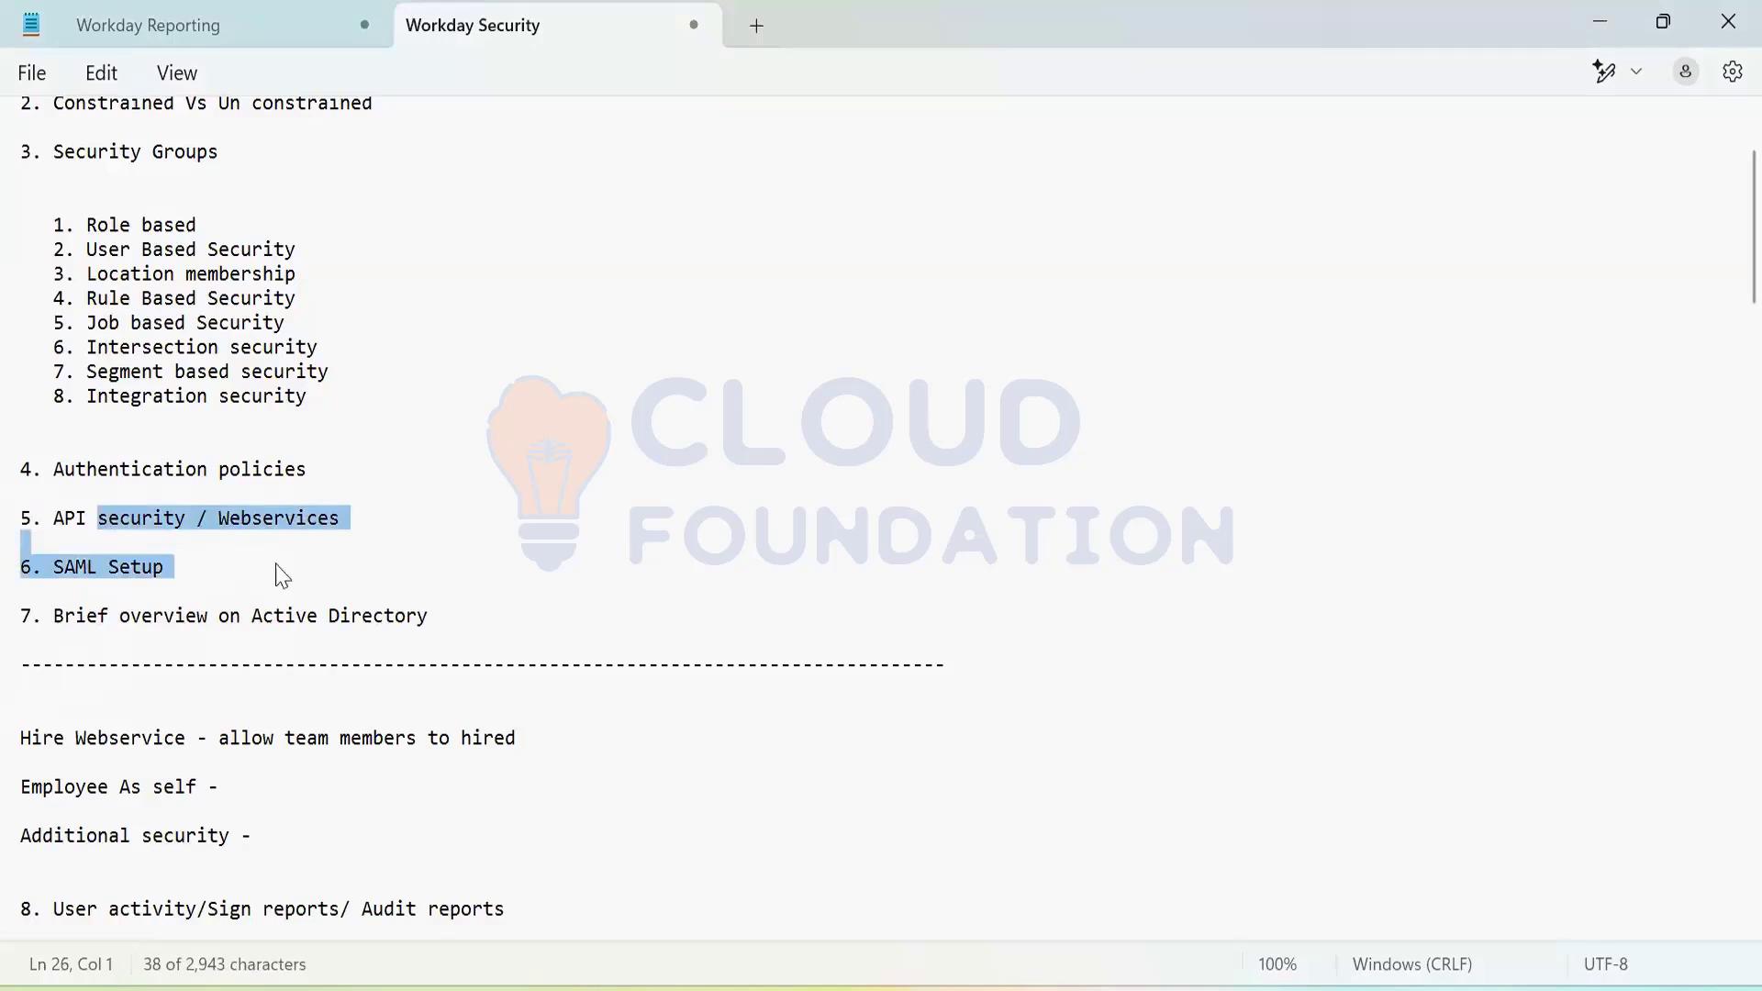
click(338, 564)
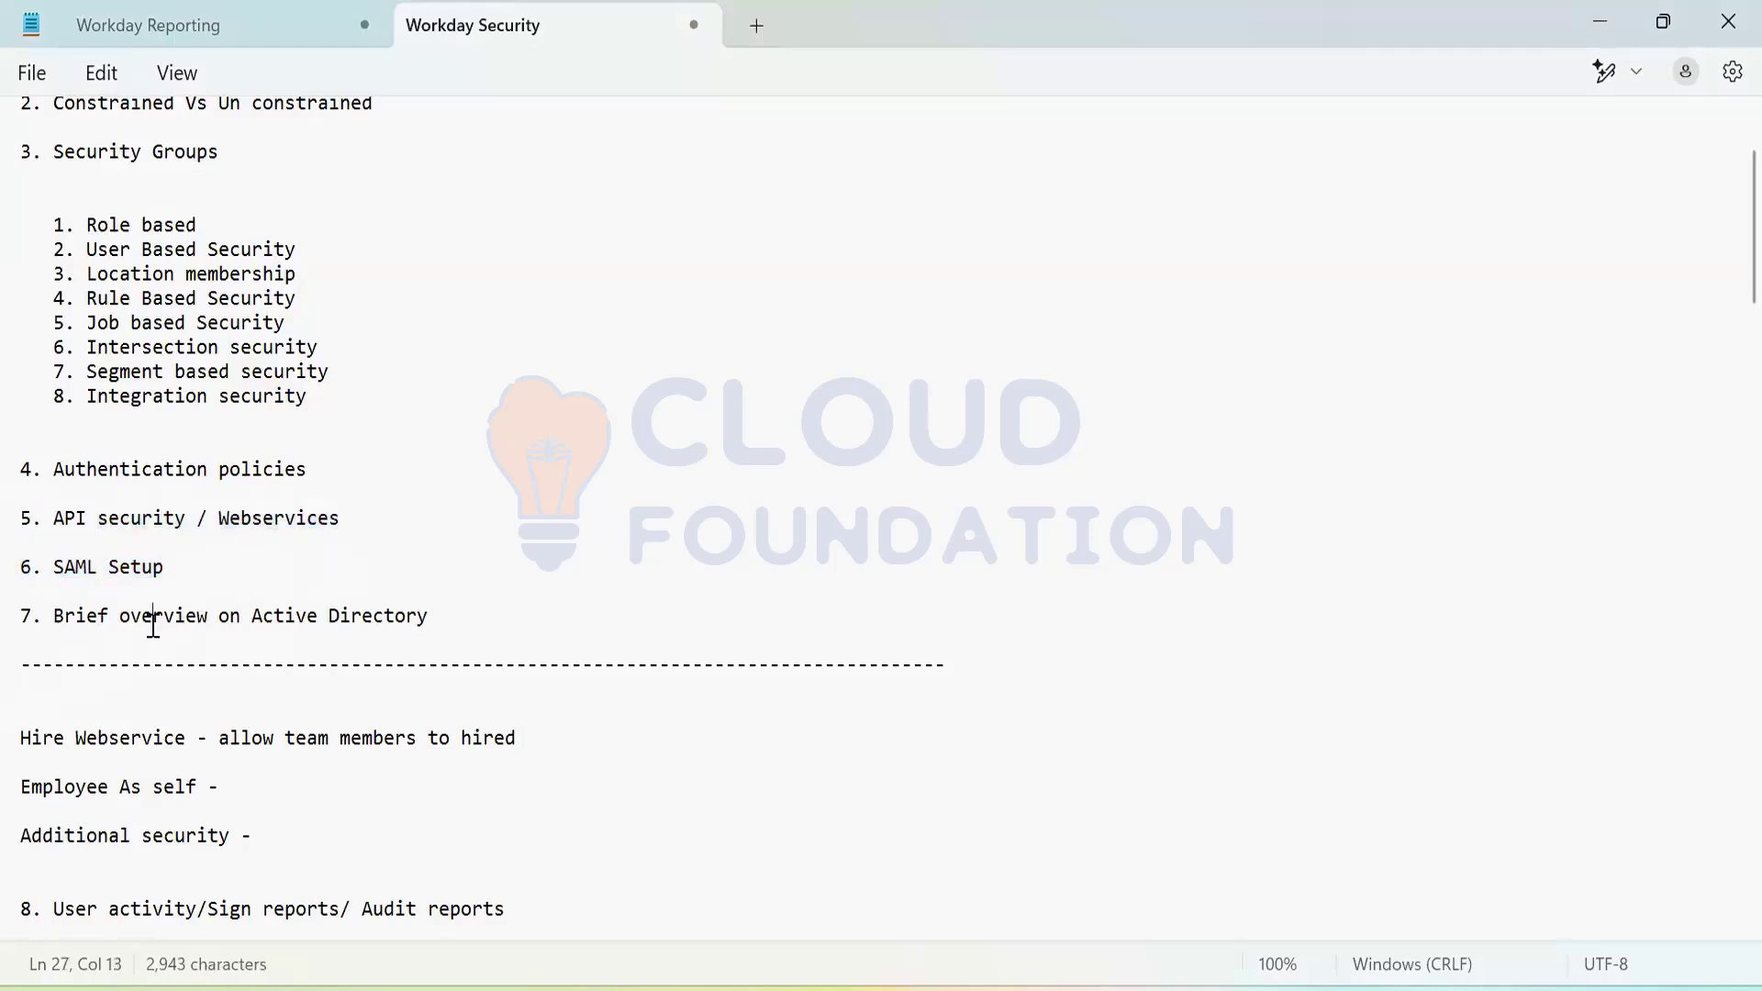
Step: Select the SAML Setup through API security lines, then return to Workday scrolled to the top
click(432, 637)
triple_click(142, 574)
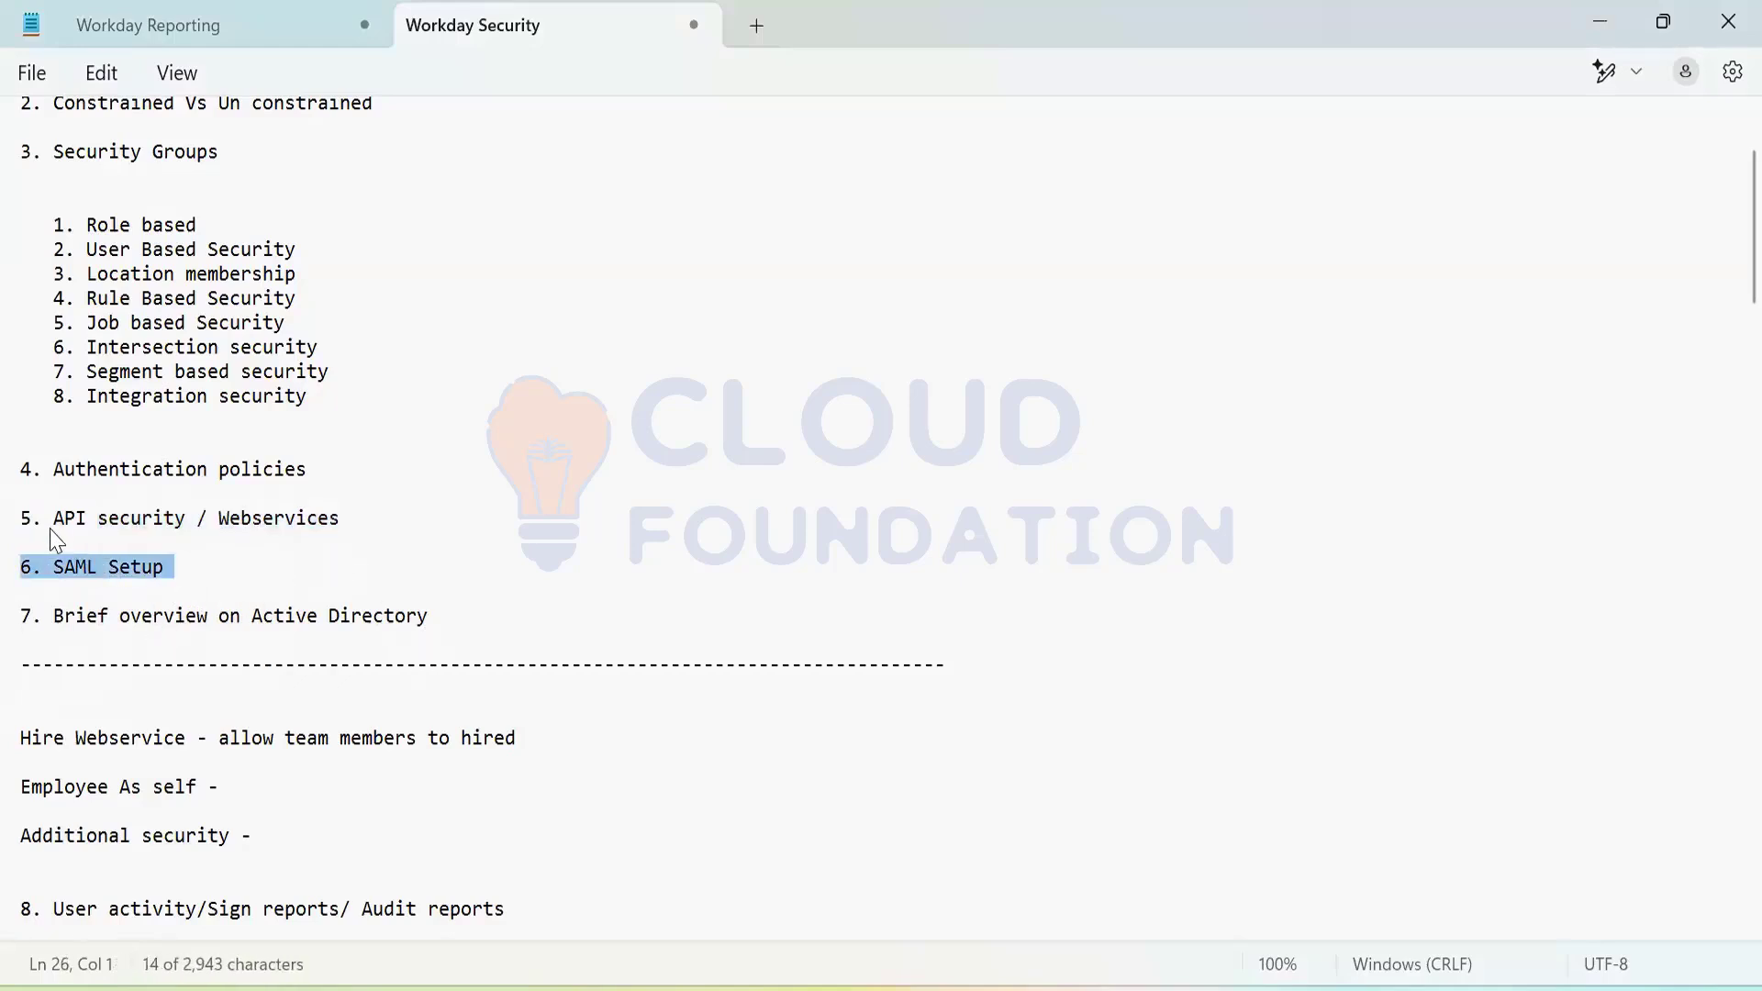
shift+click(53, 517)
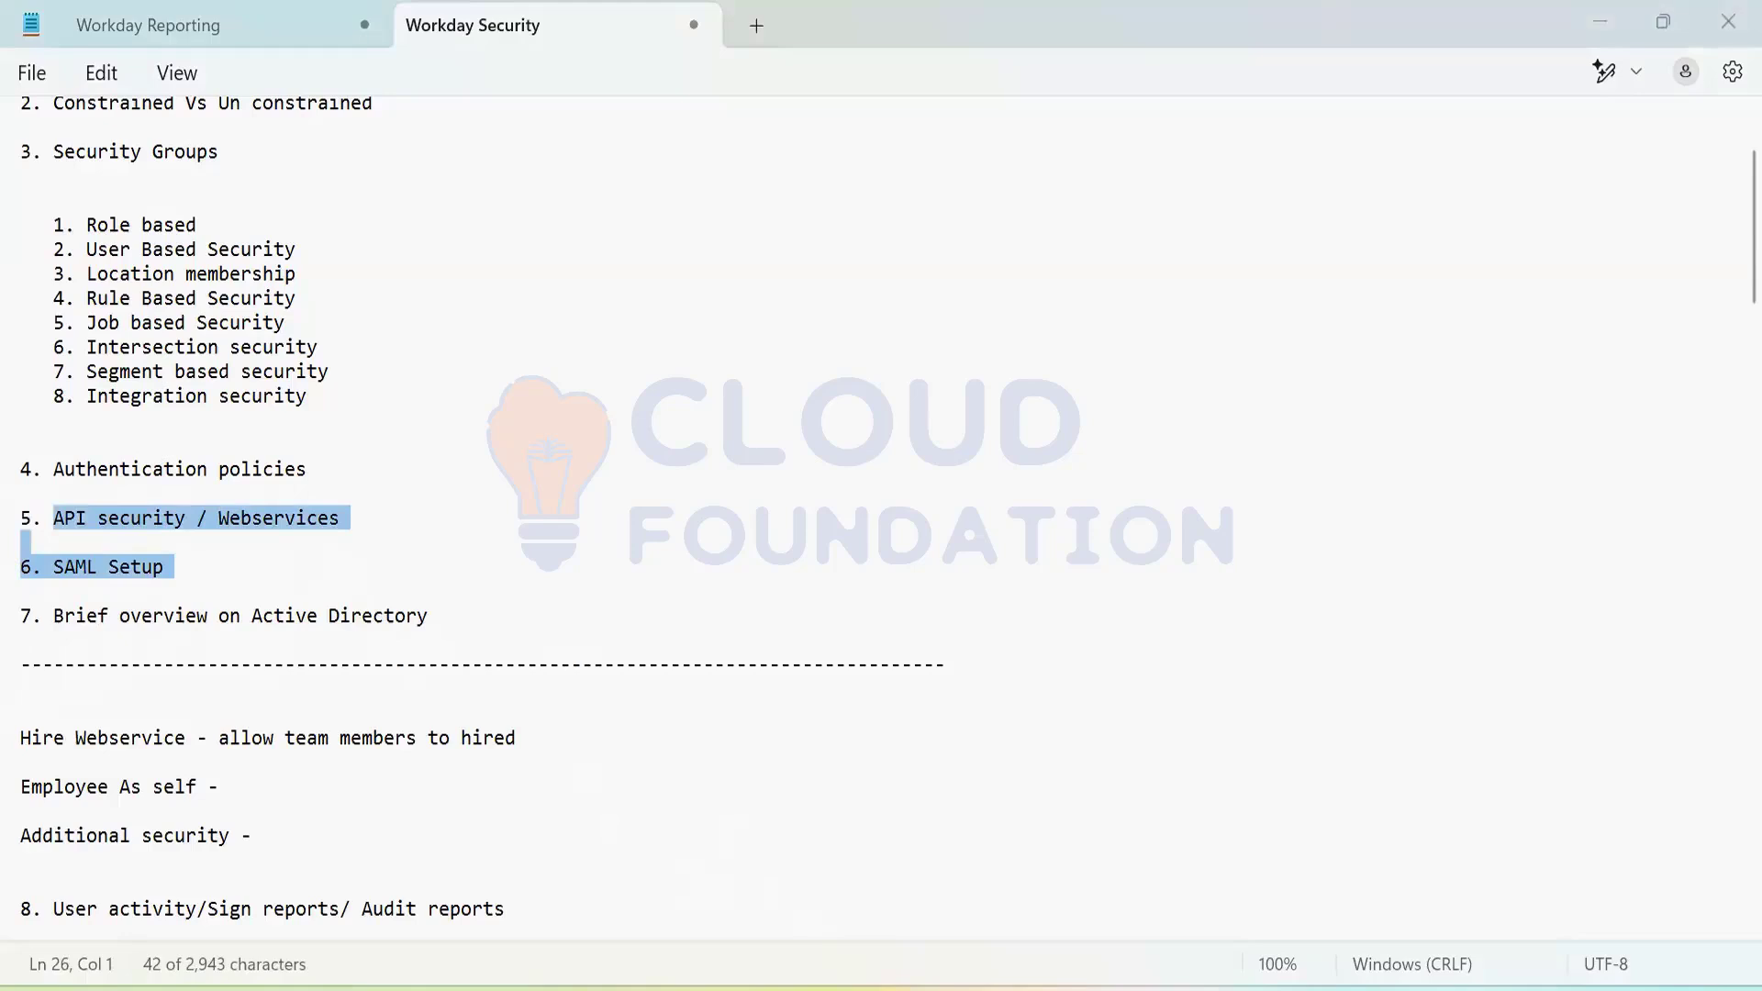
click(1069, 448)
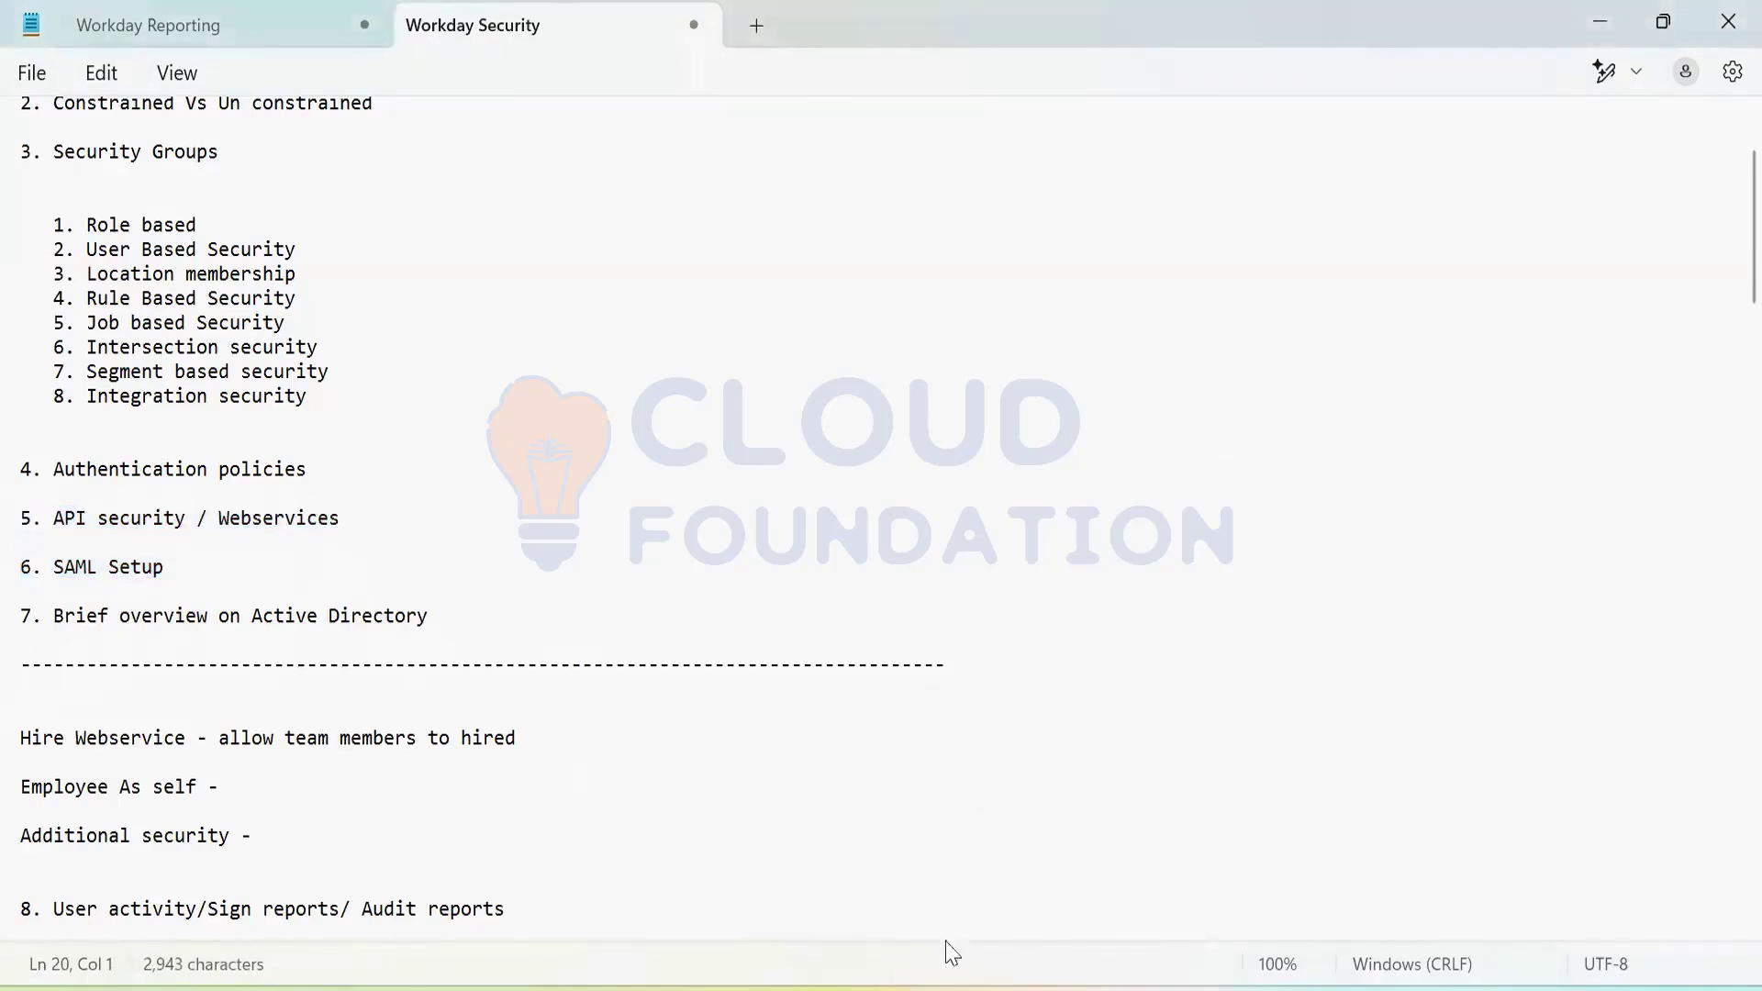
key(alt+Tab)
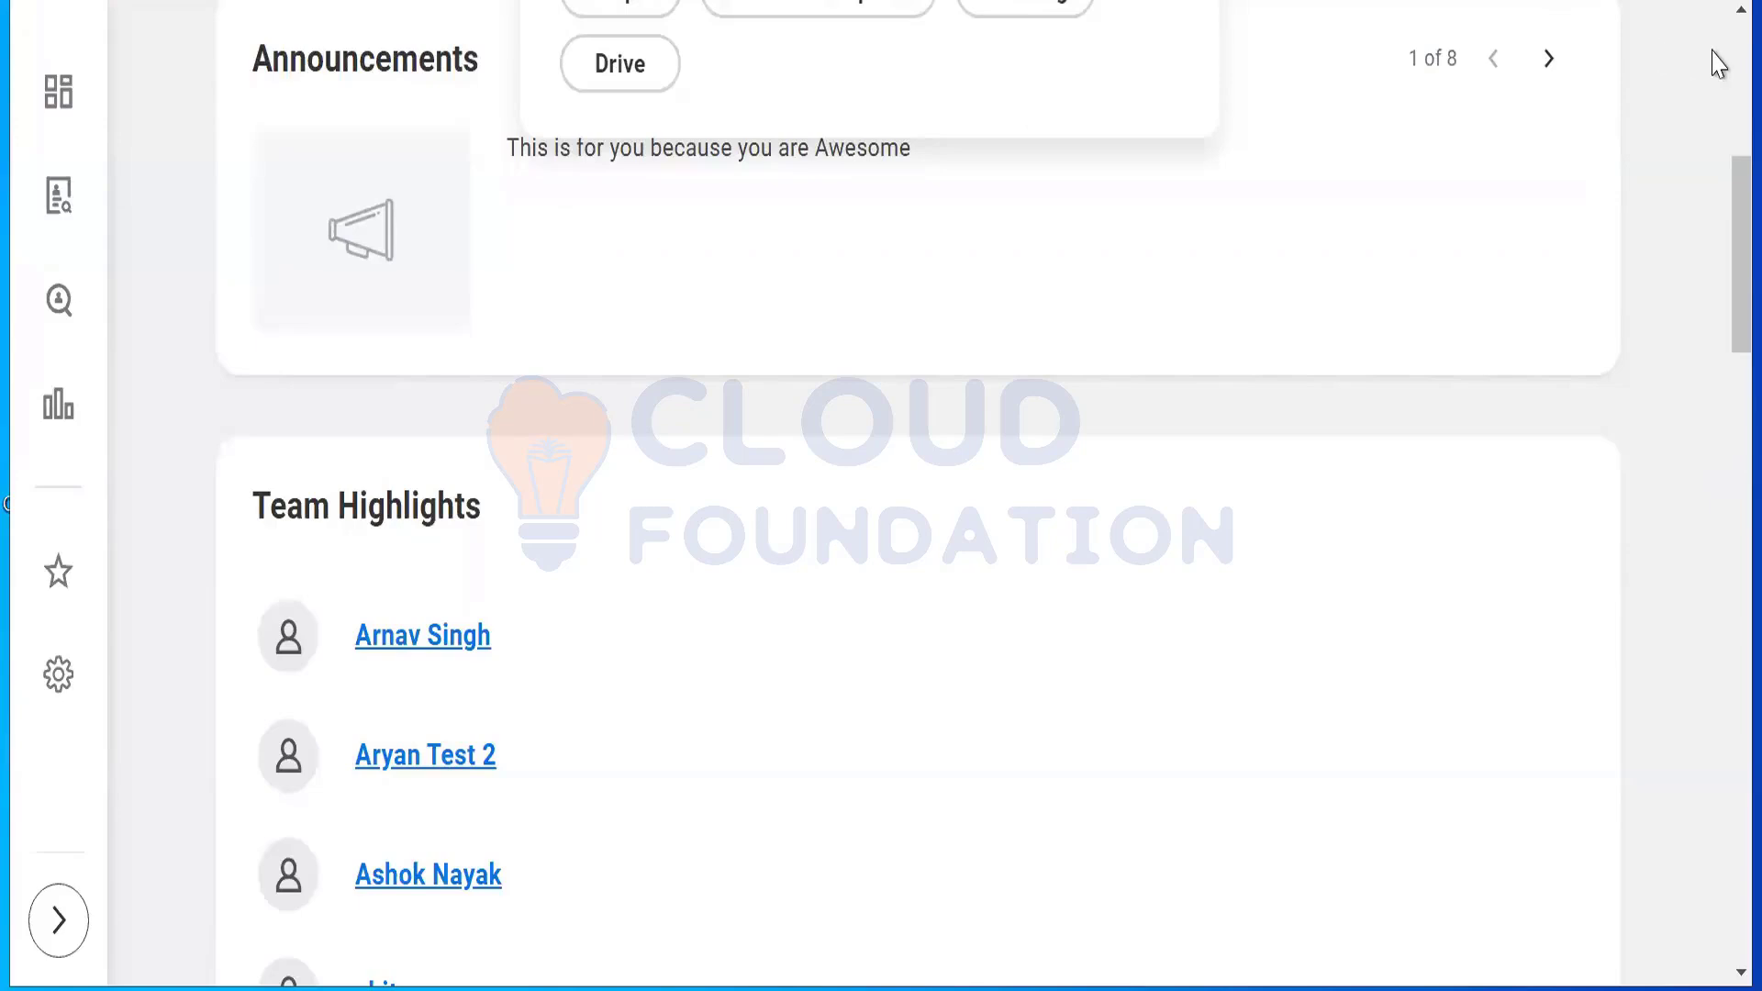
scroll(1725, 57, up, 7)
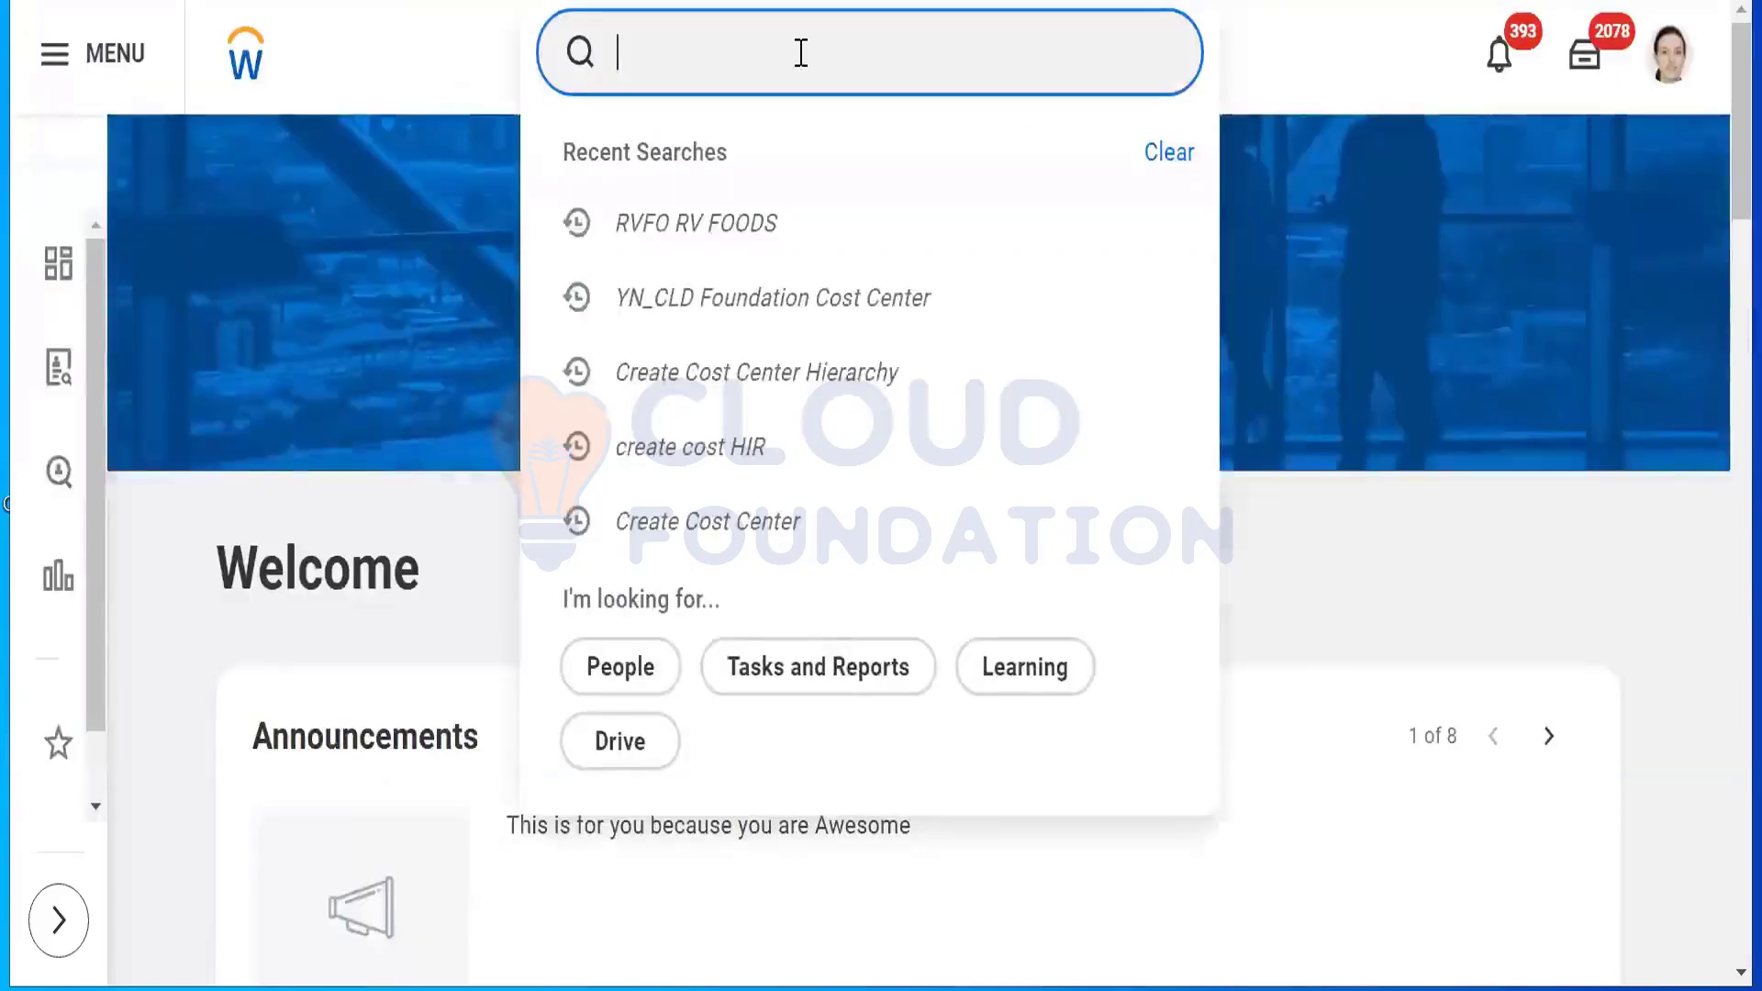
Step: Search 'edit tenant setup security', correcting the typo, and open Edit Tenant Setup - Security
text(edit te)
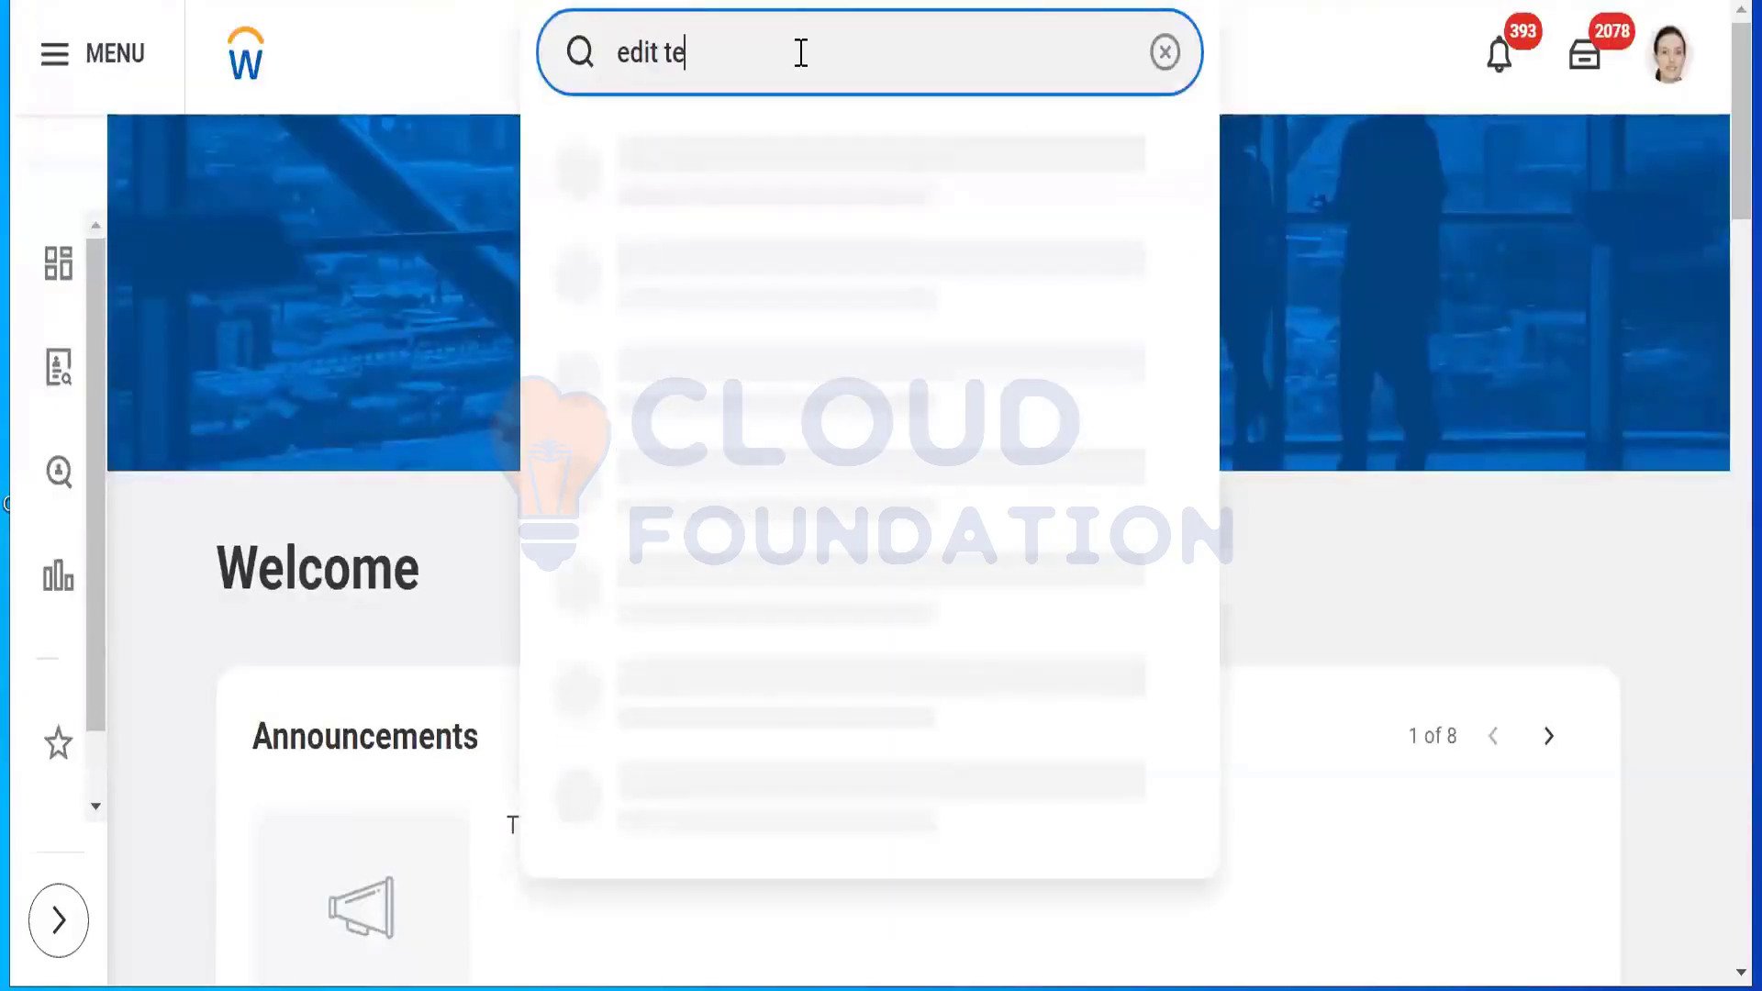
text(nant setup secureity)
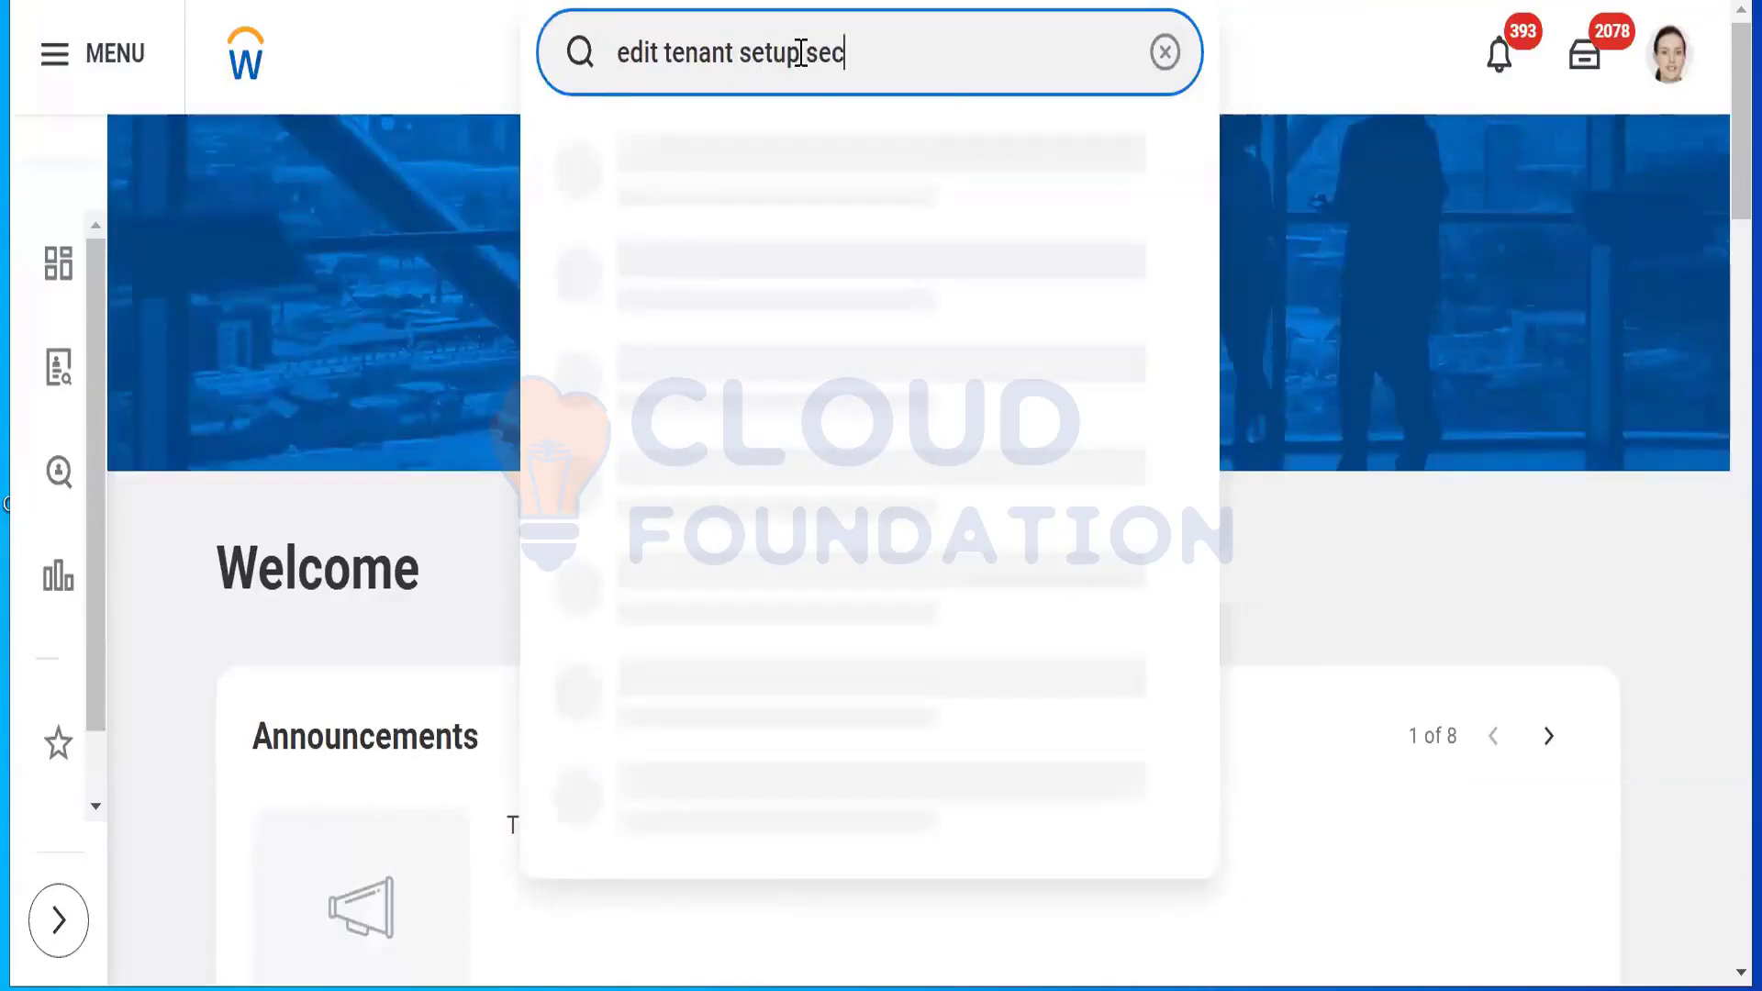
key(BackSpace)
key(BackSpace)
key(BackSpace)
key(BackSpace)
text(ity)
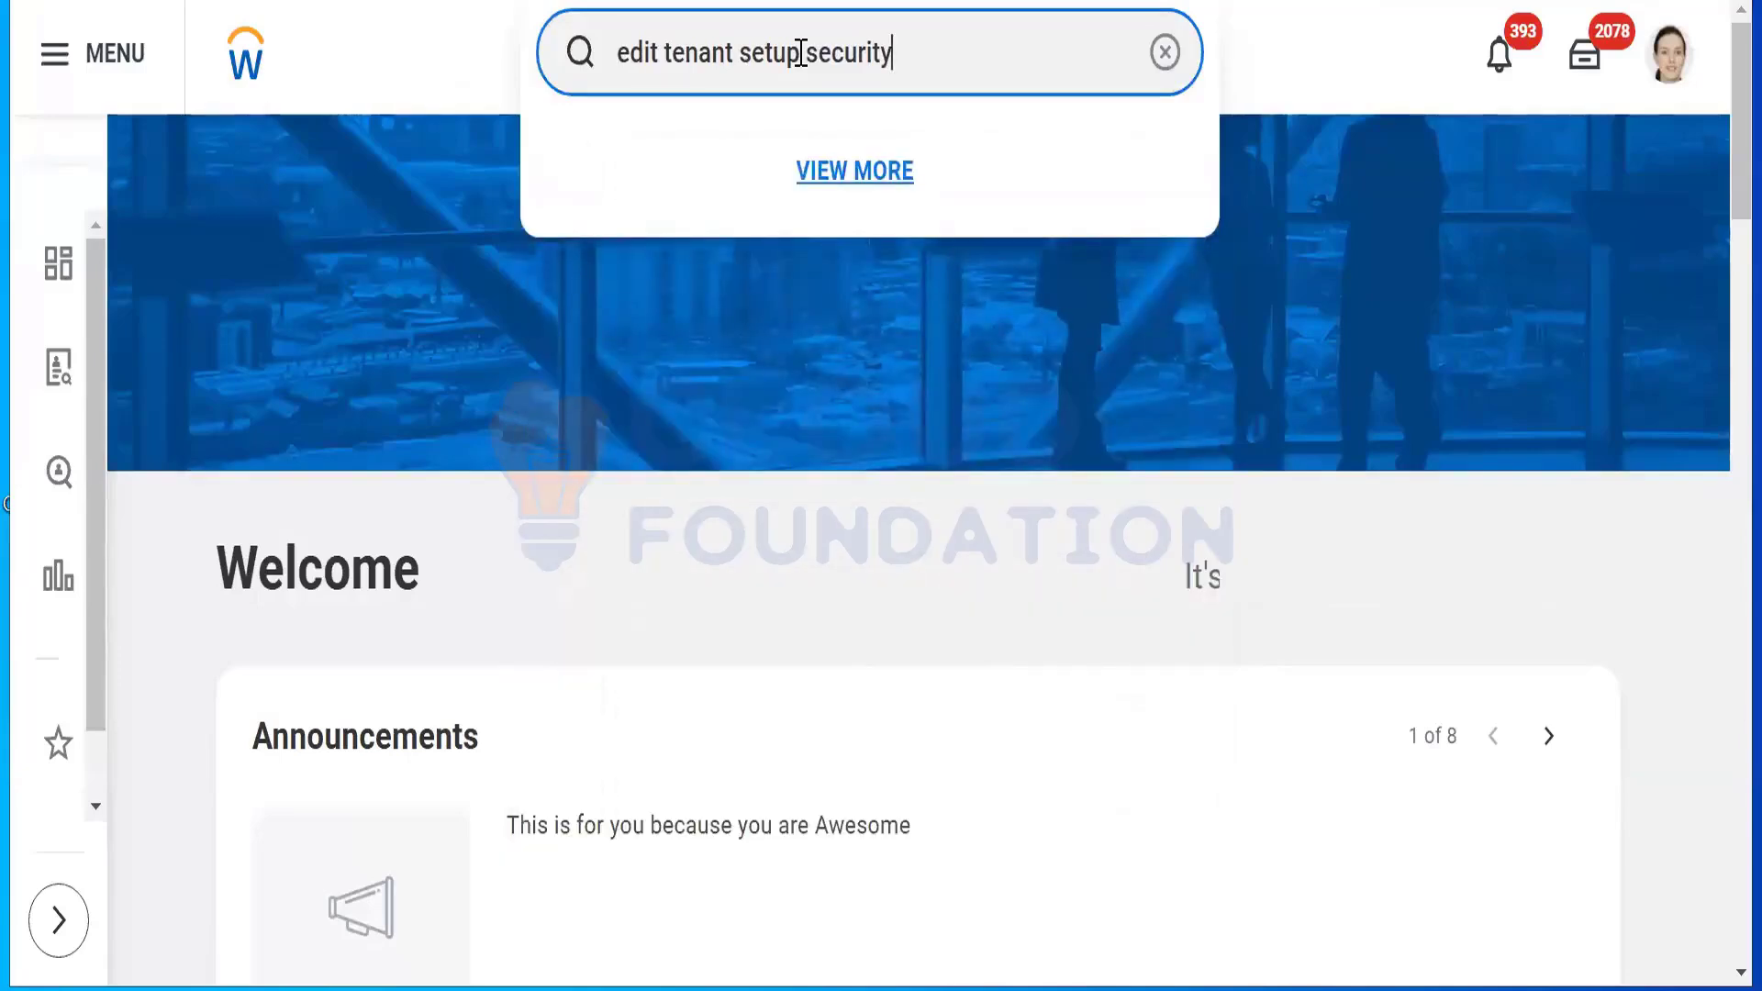
key(Return)
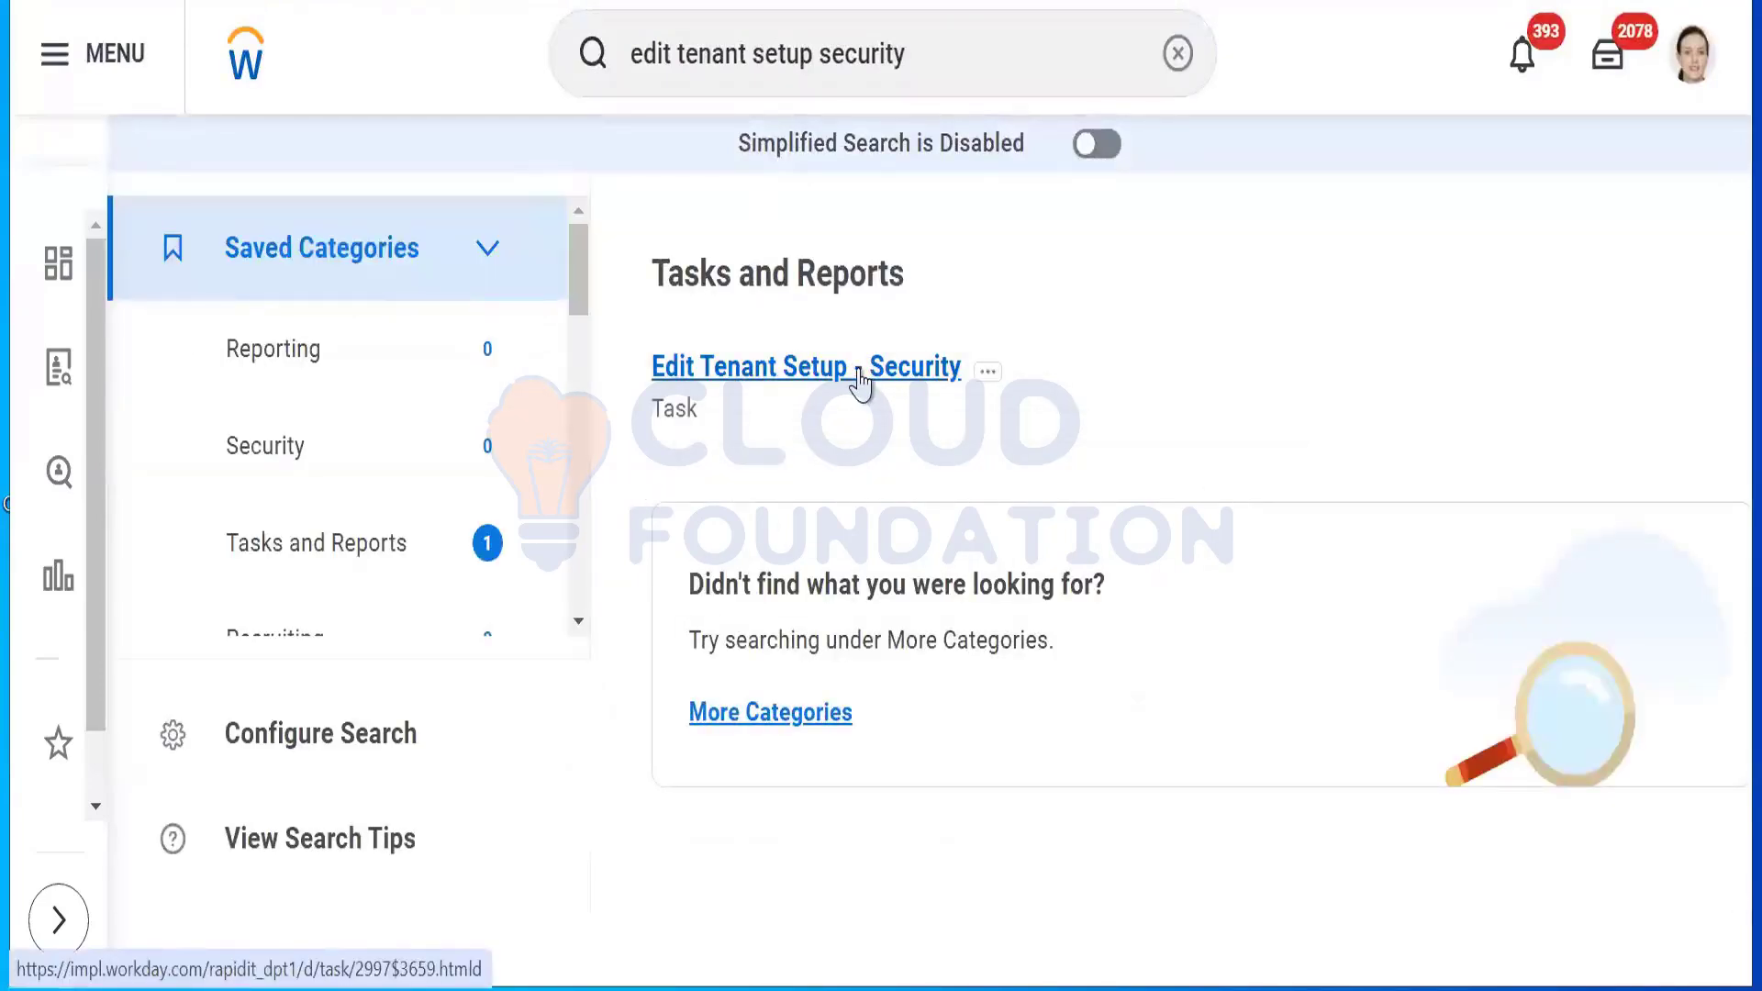
click(860, 367)
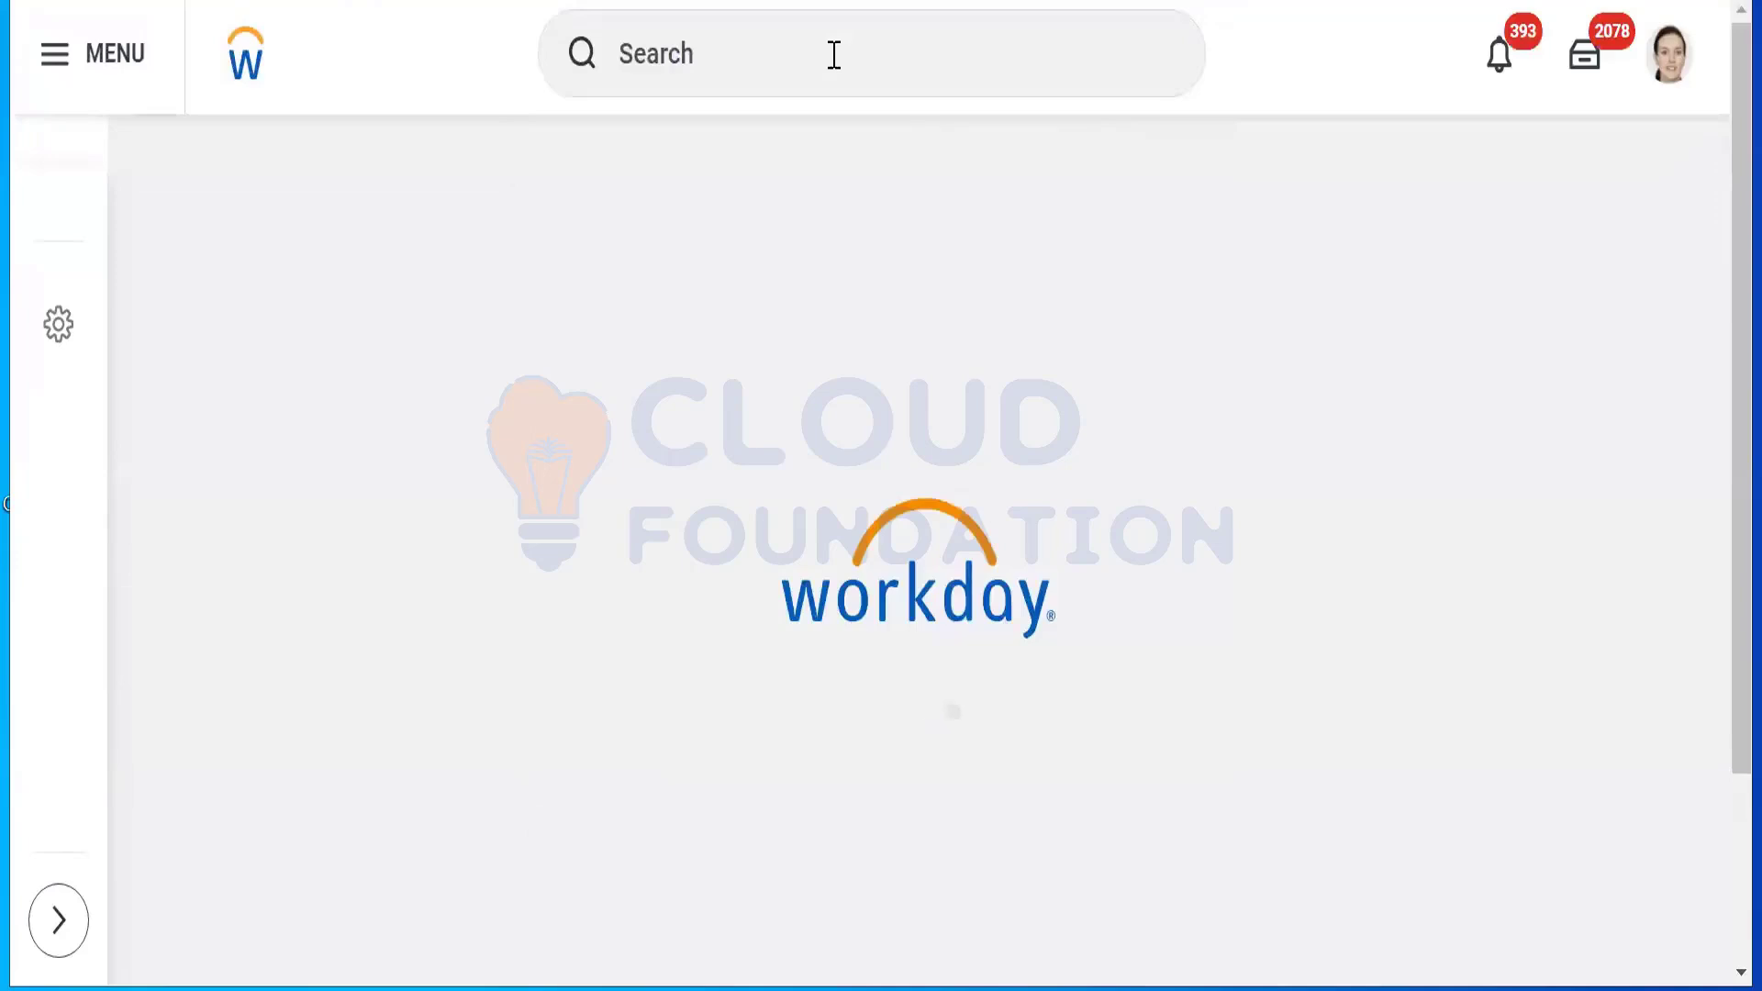
Step: Look up the HR director's profile and start a proxy session acting as that worker
click(834, 55)
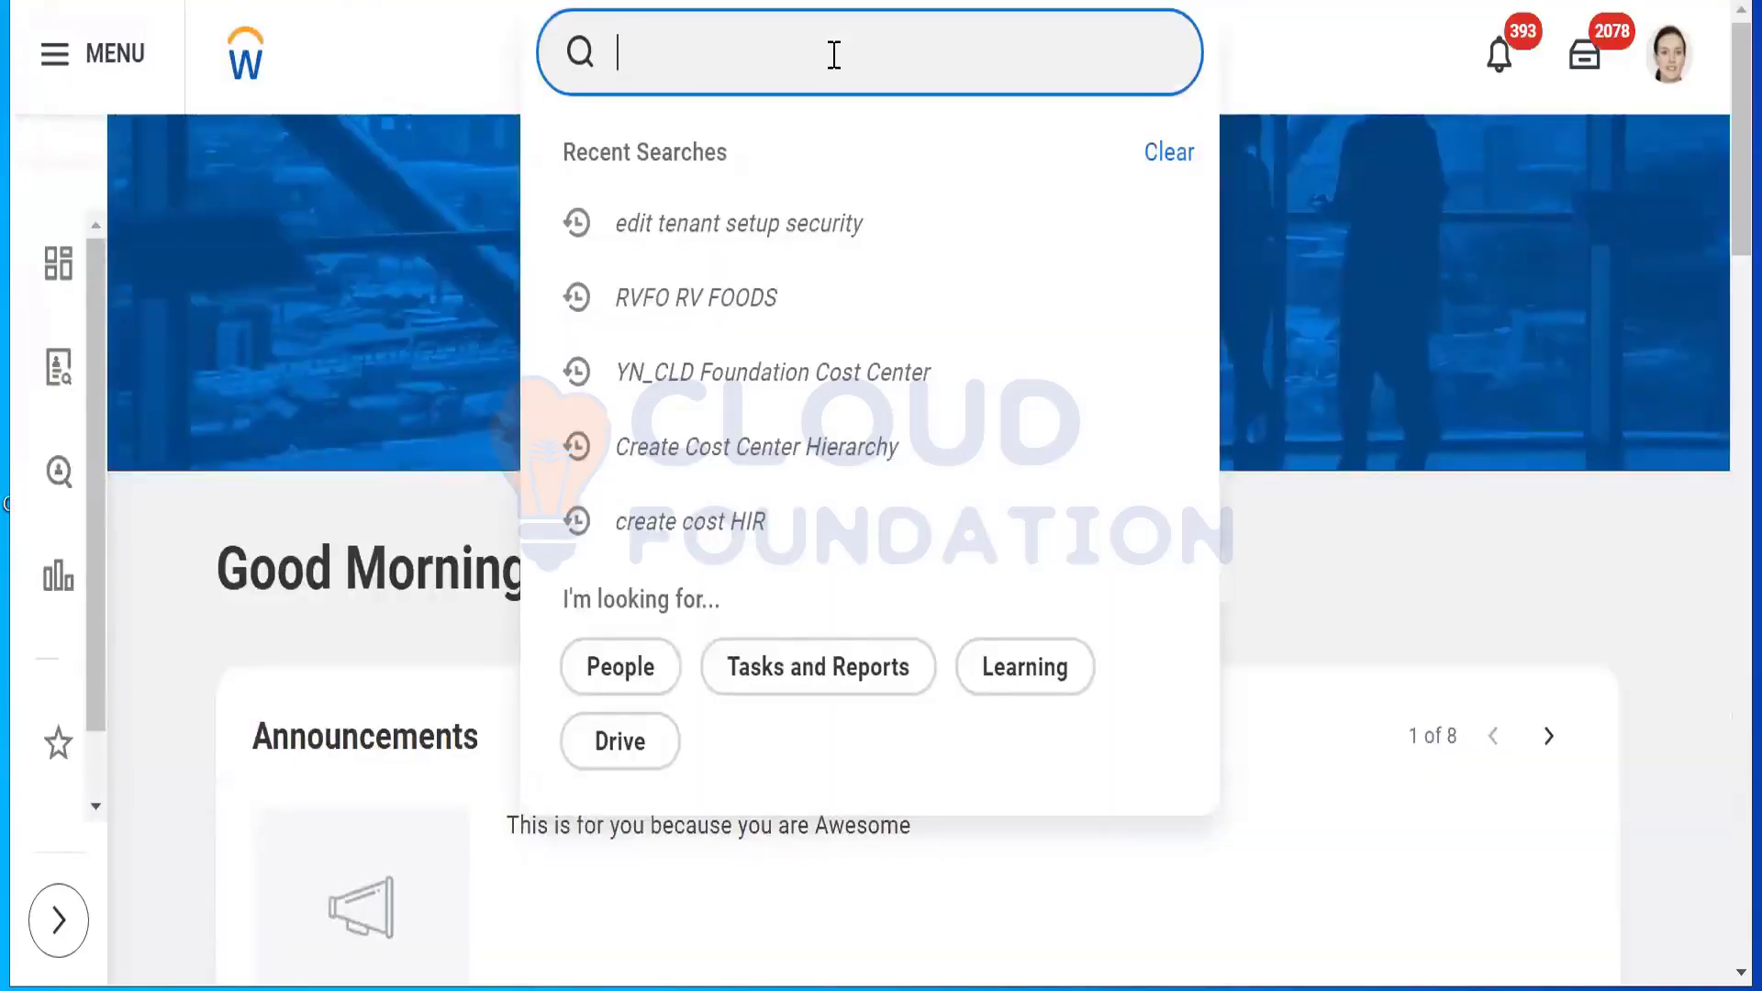
text(logan mc)
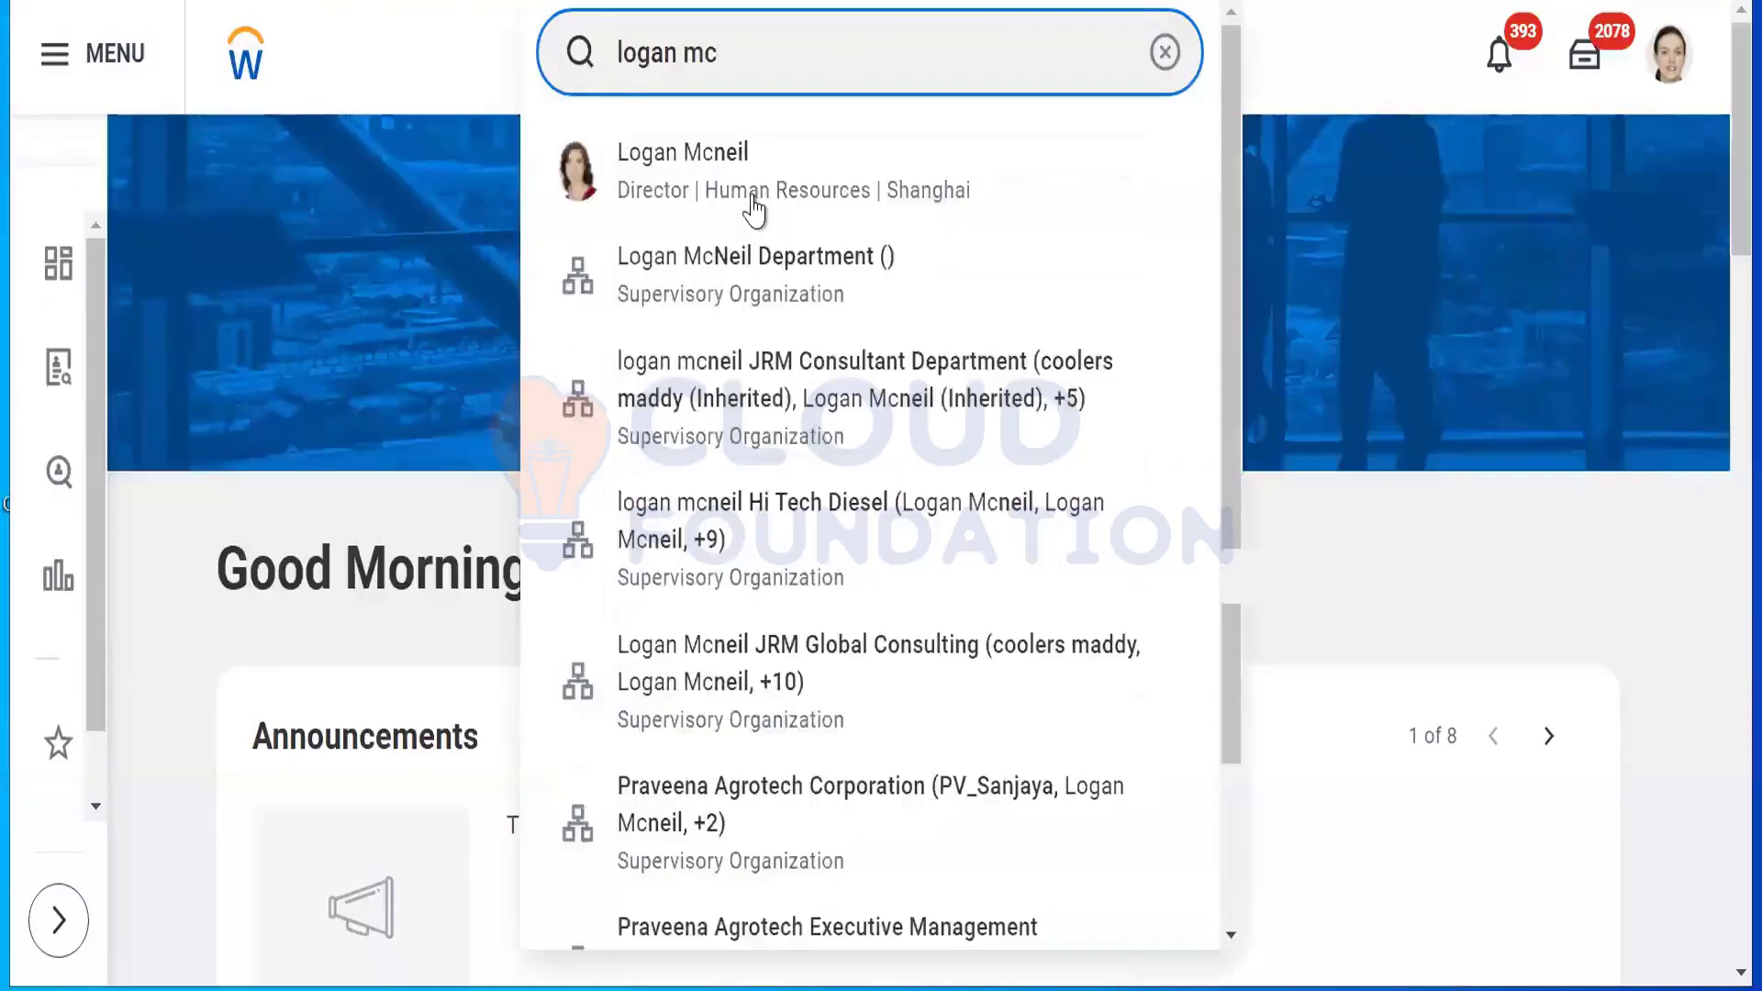
click(752, 207)
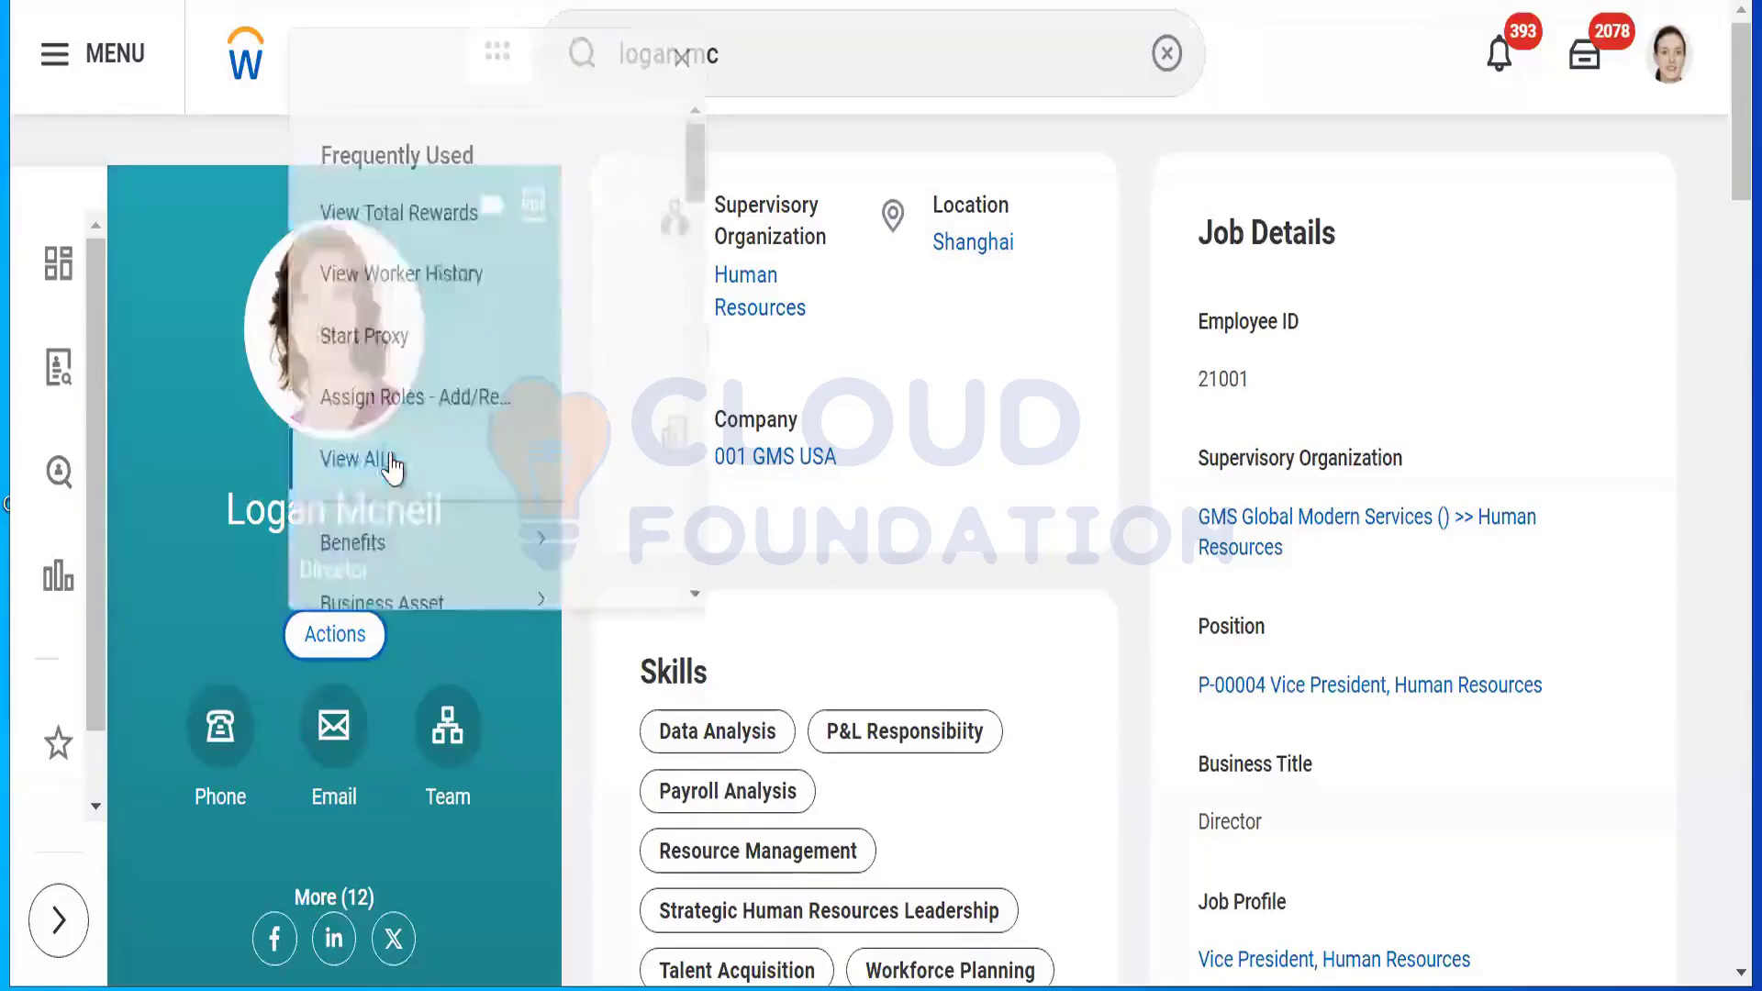
click(400, 337)
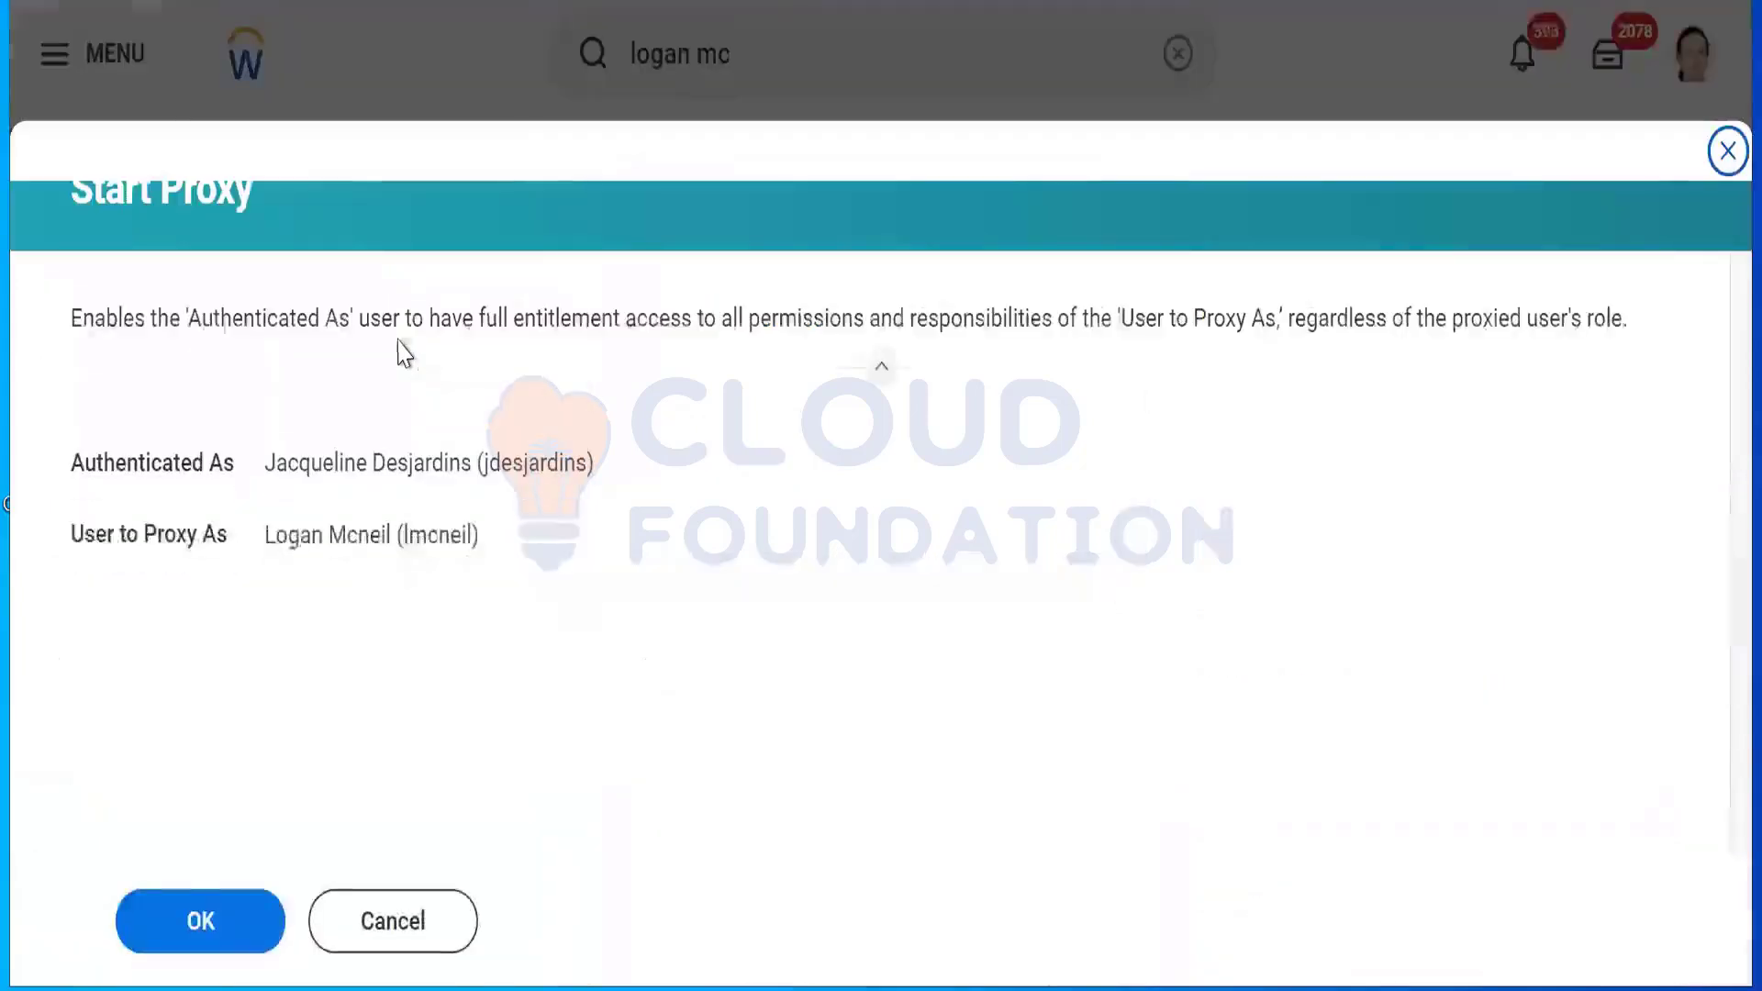
click(214, 908)
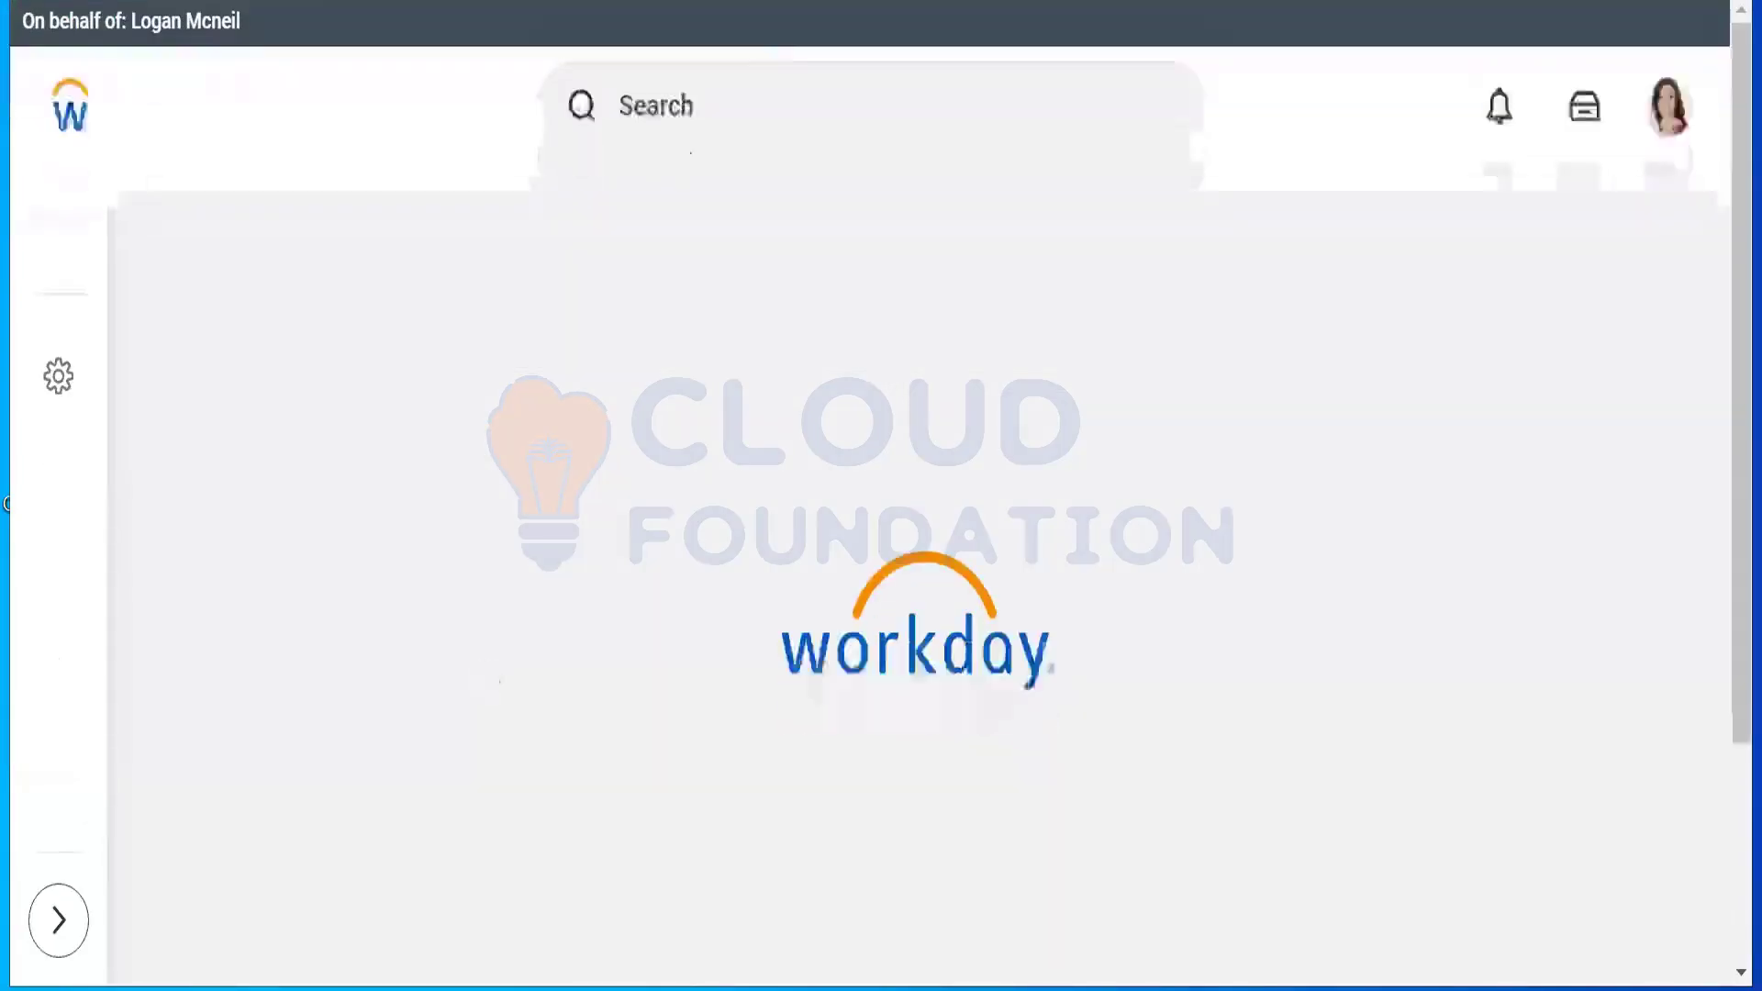
Step: As the proxied director, search 'edit tenant setup security' and open the Edit Tenant Setup - Security result
click(729, 97)
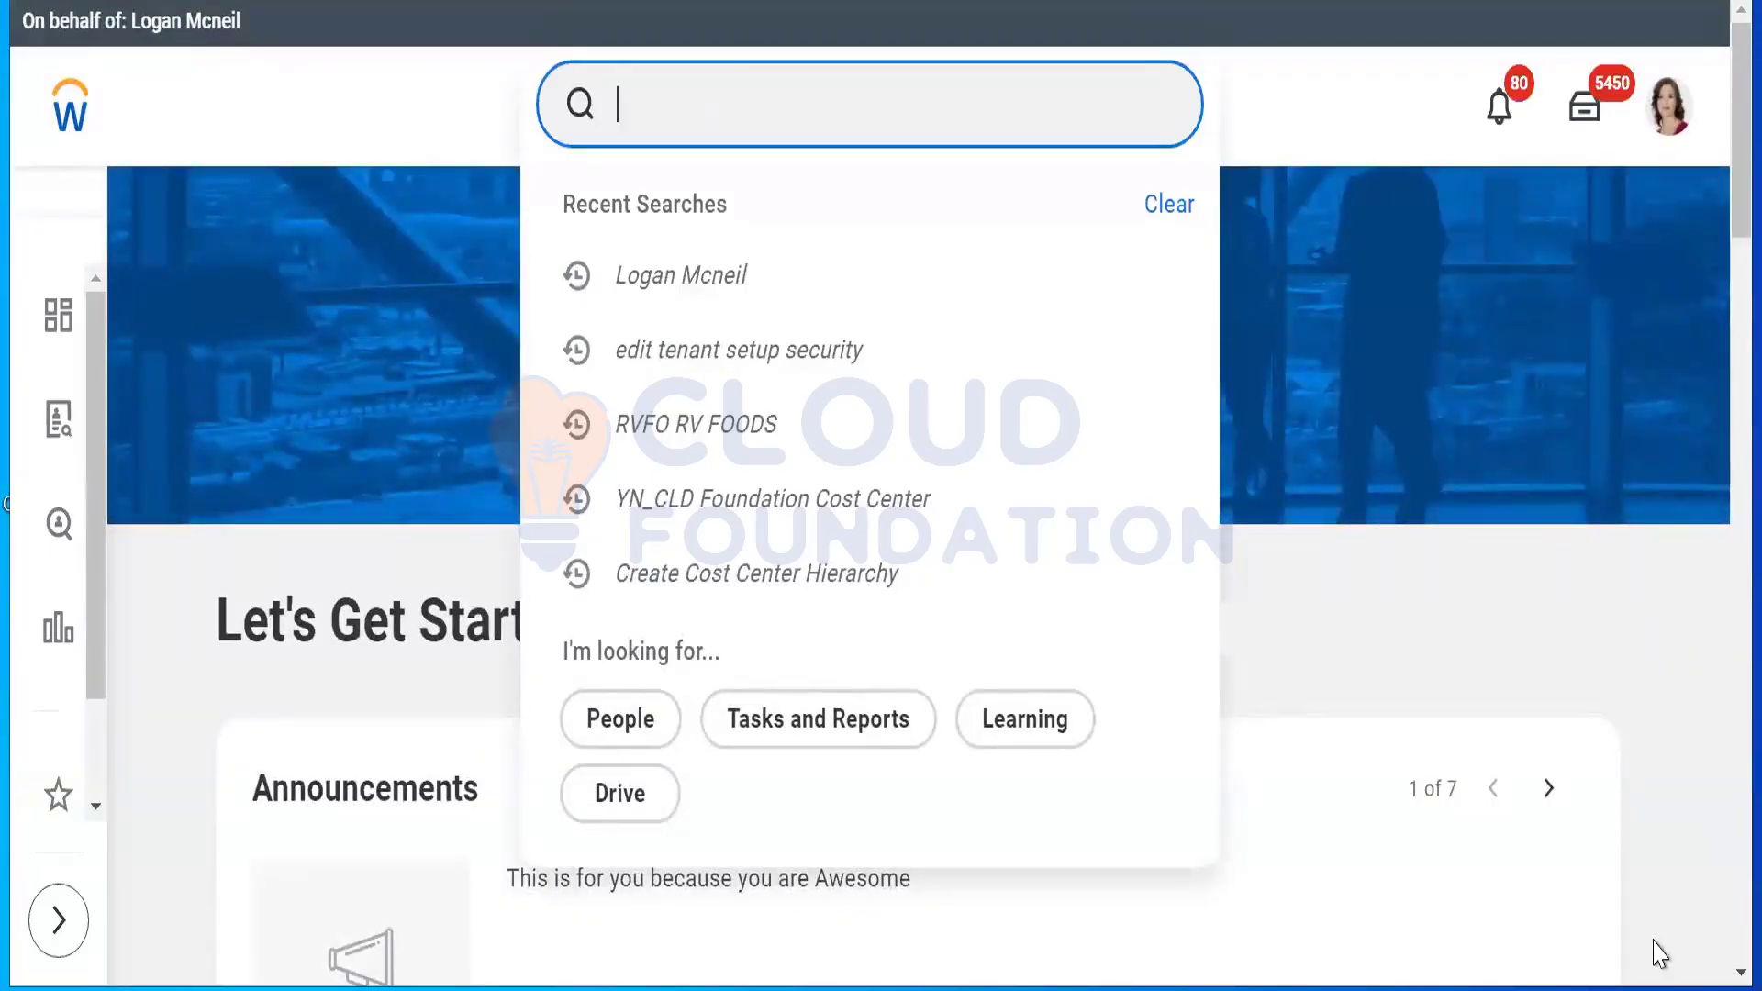
text(edit t)
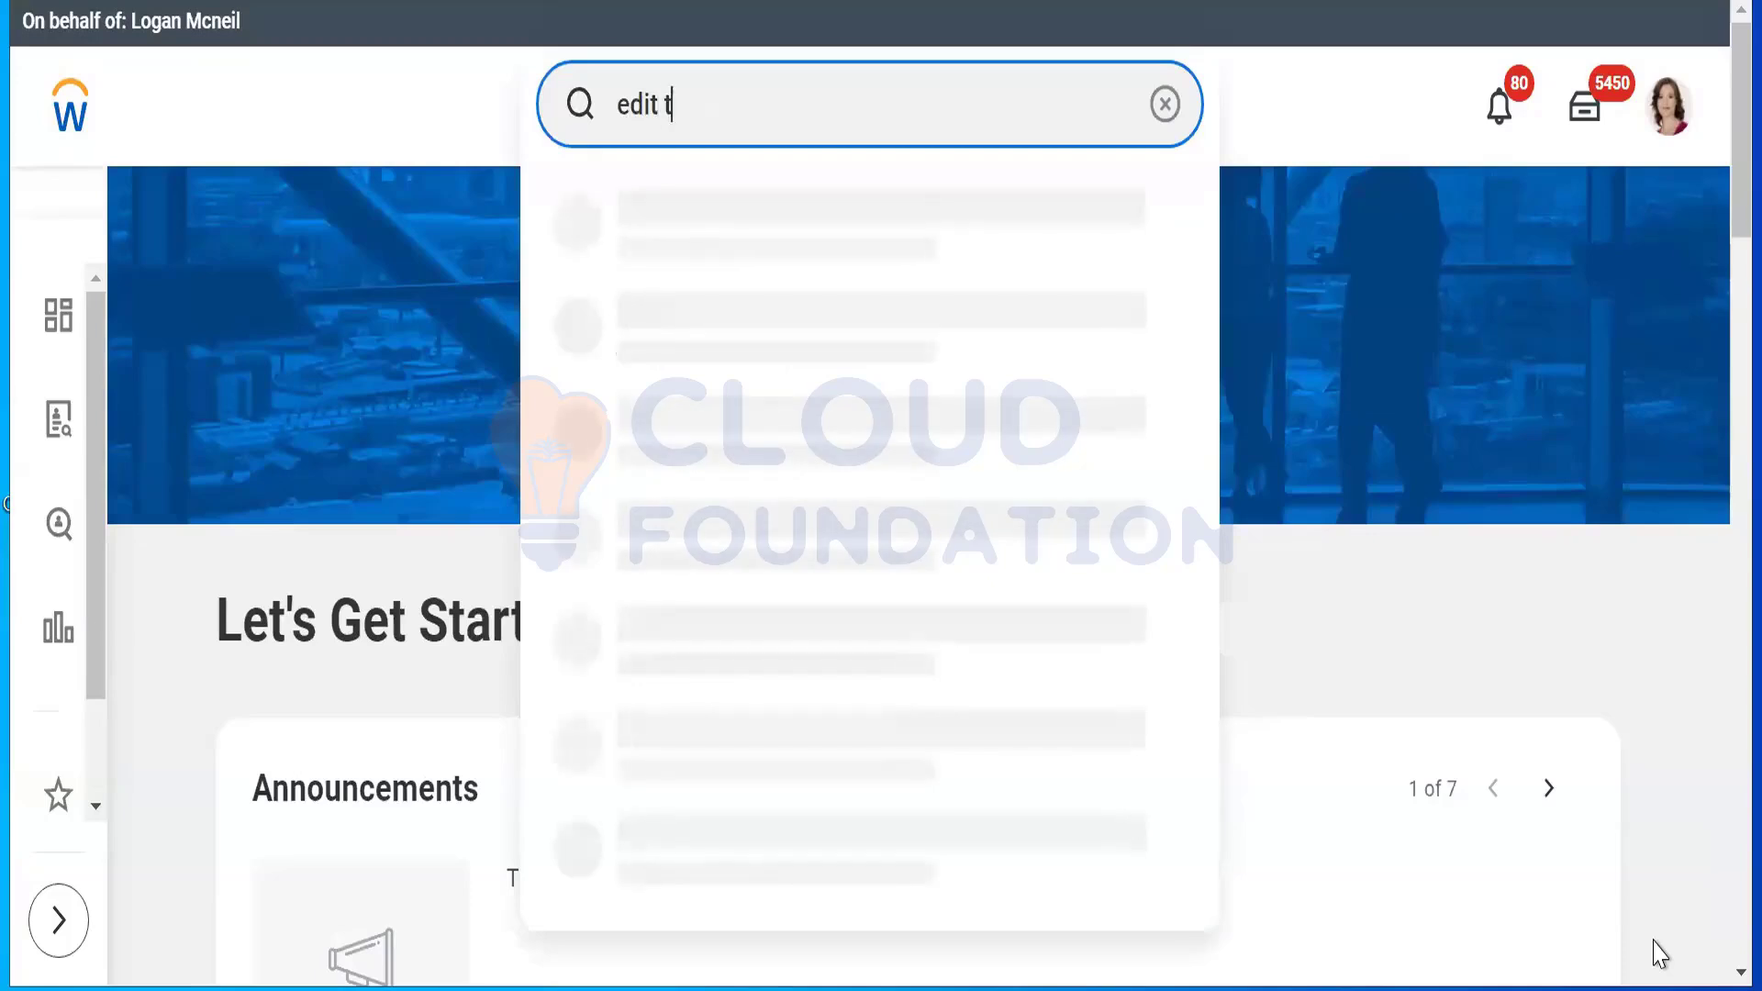
text(enant setup)
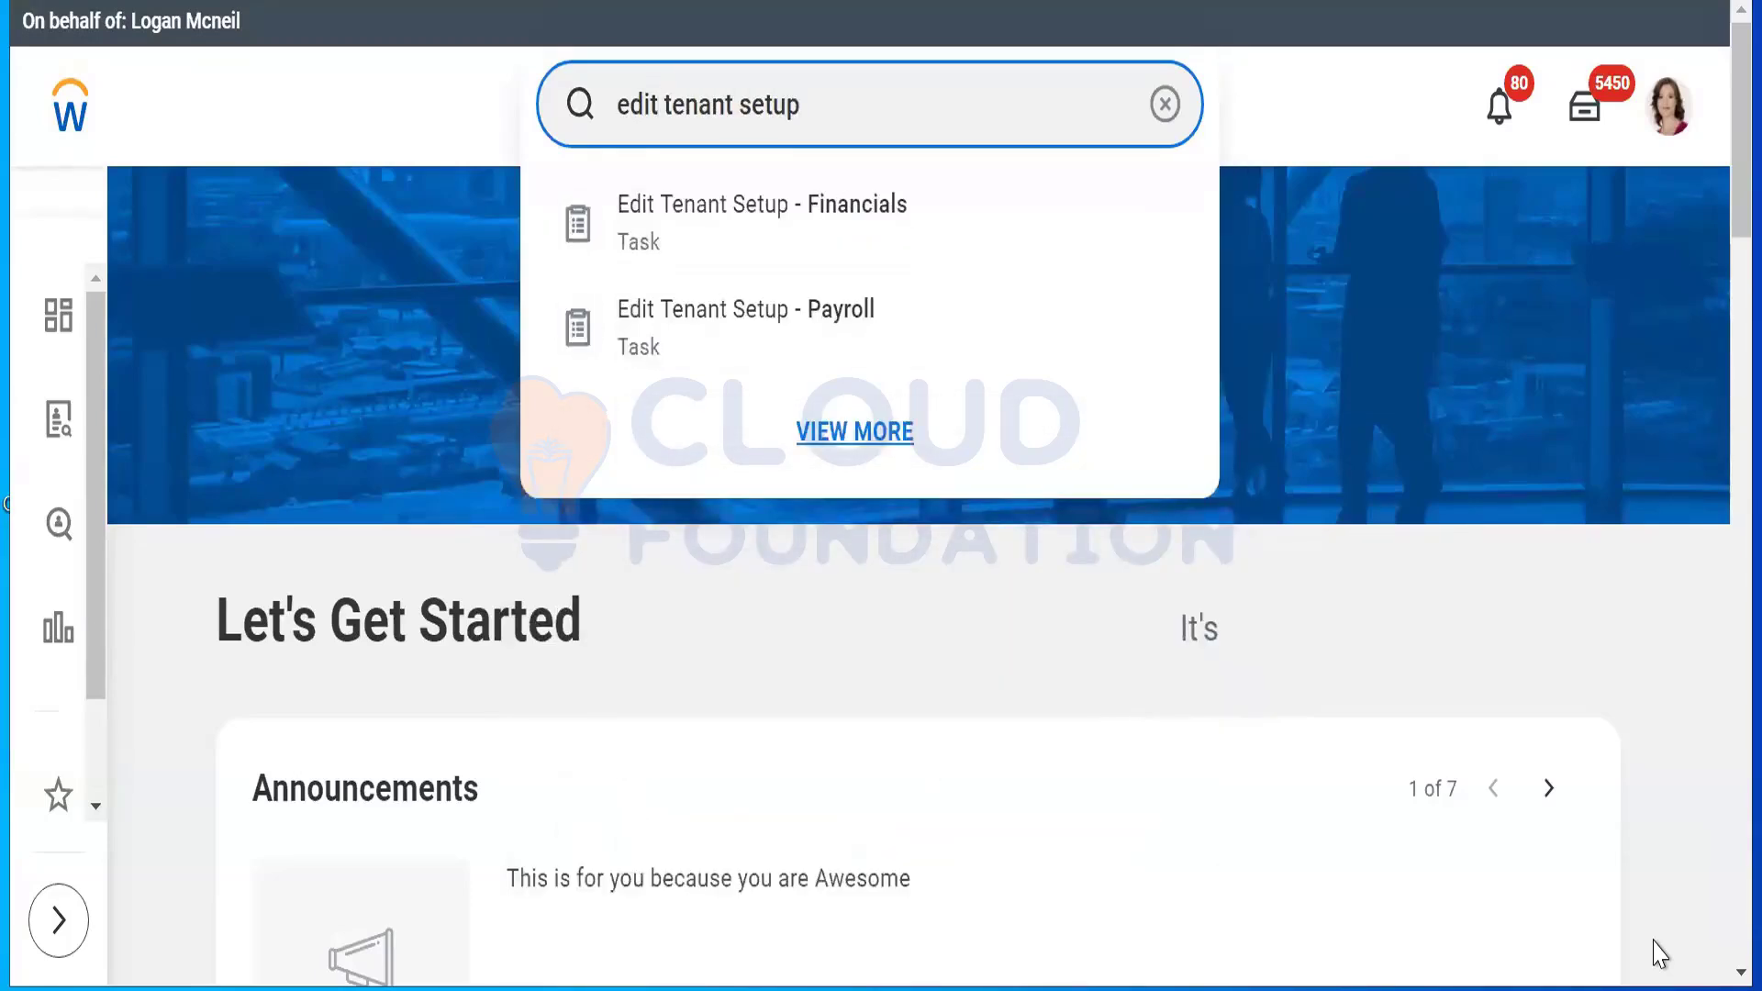
text( security)
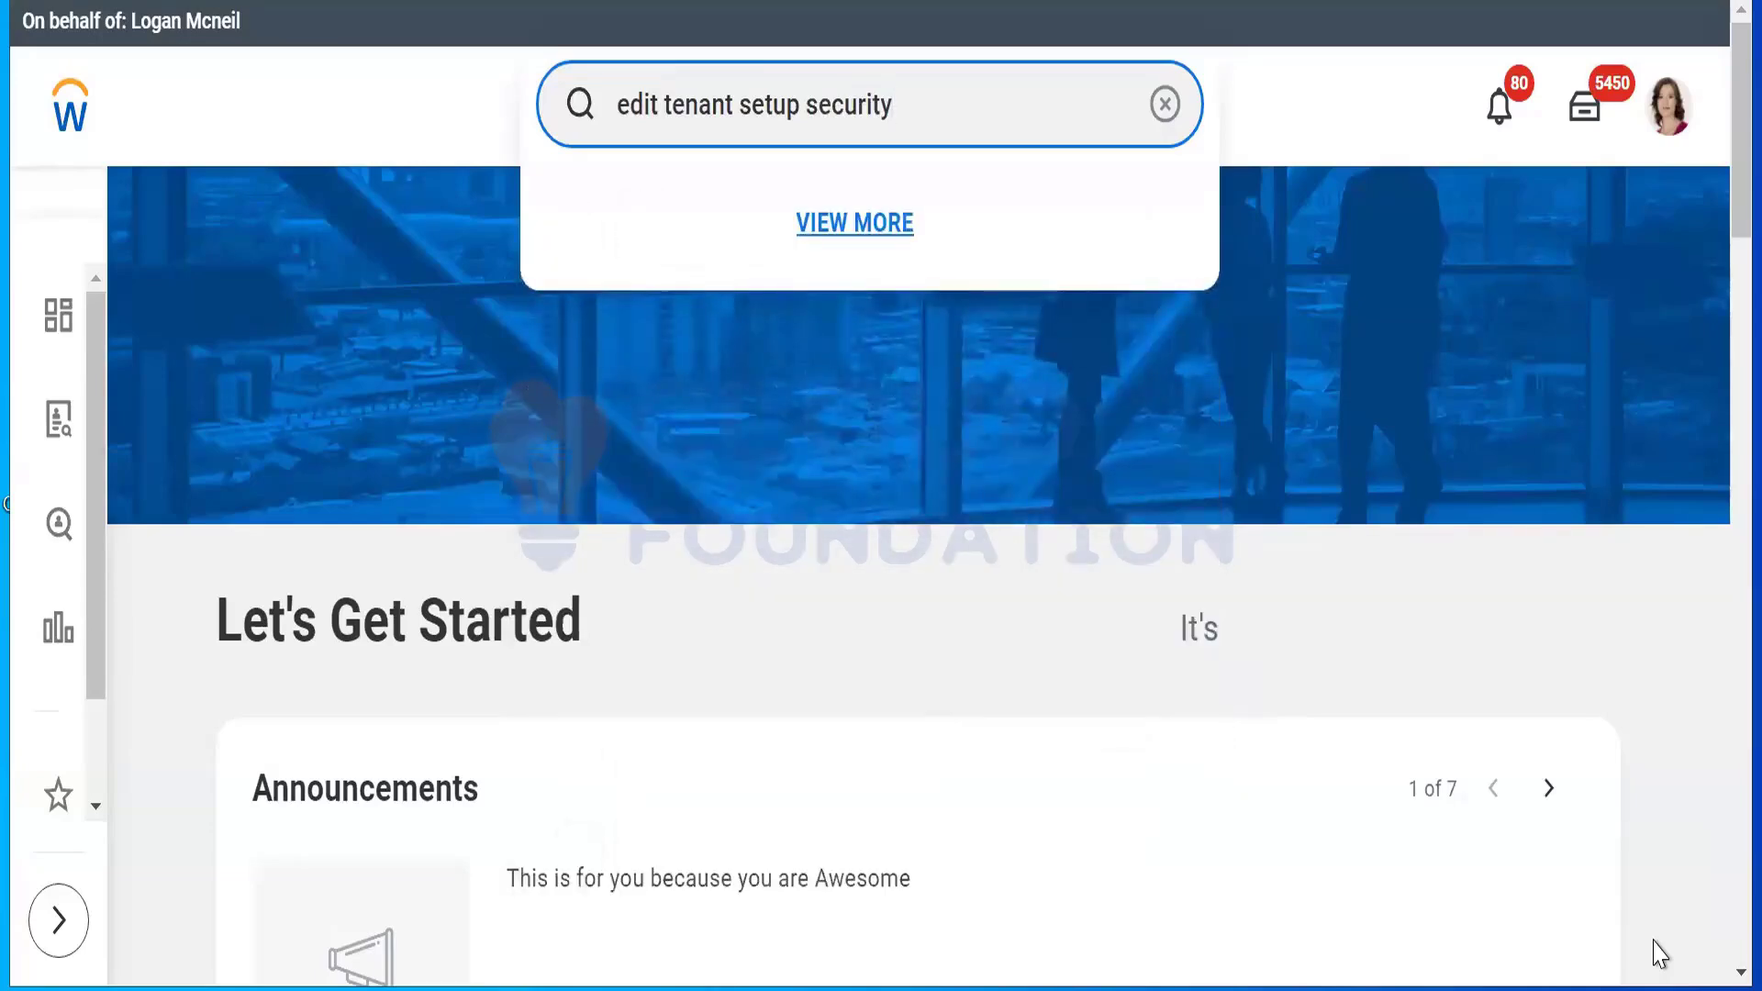
key(Return)
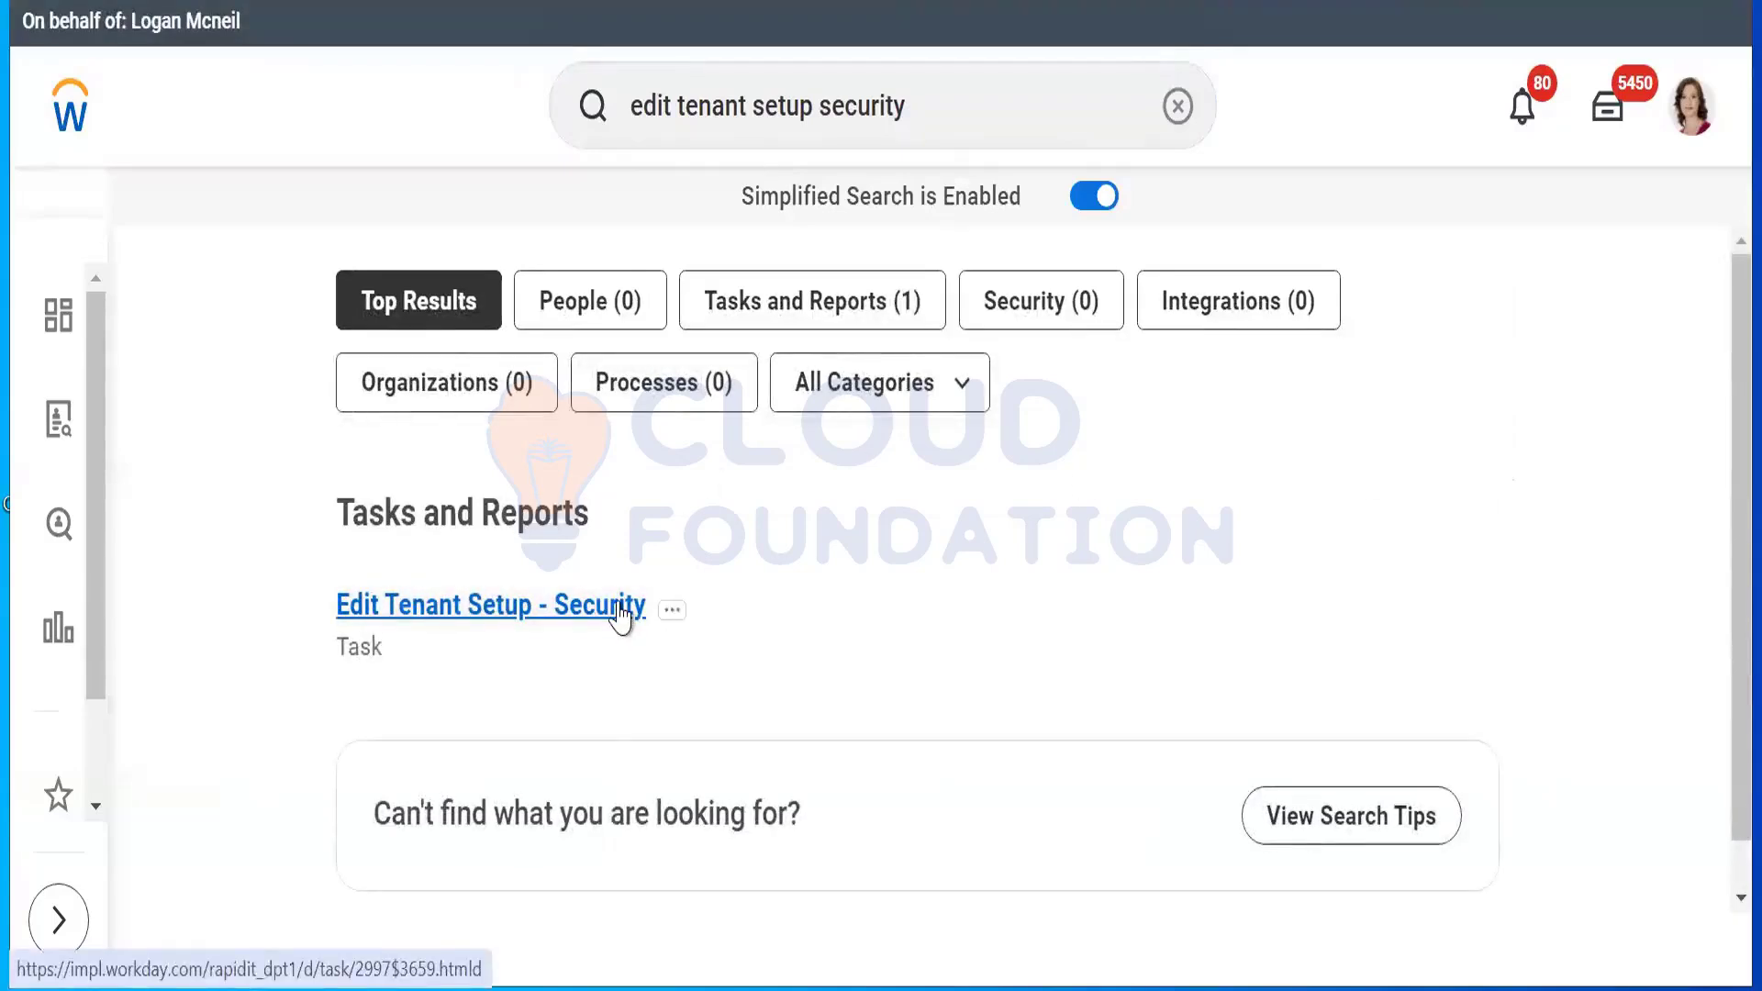
click(587, 615)
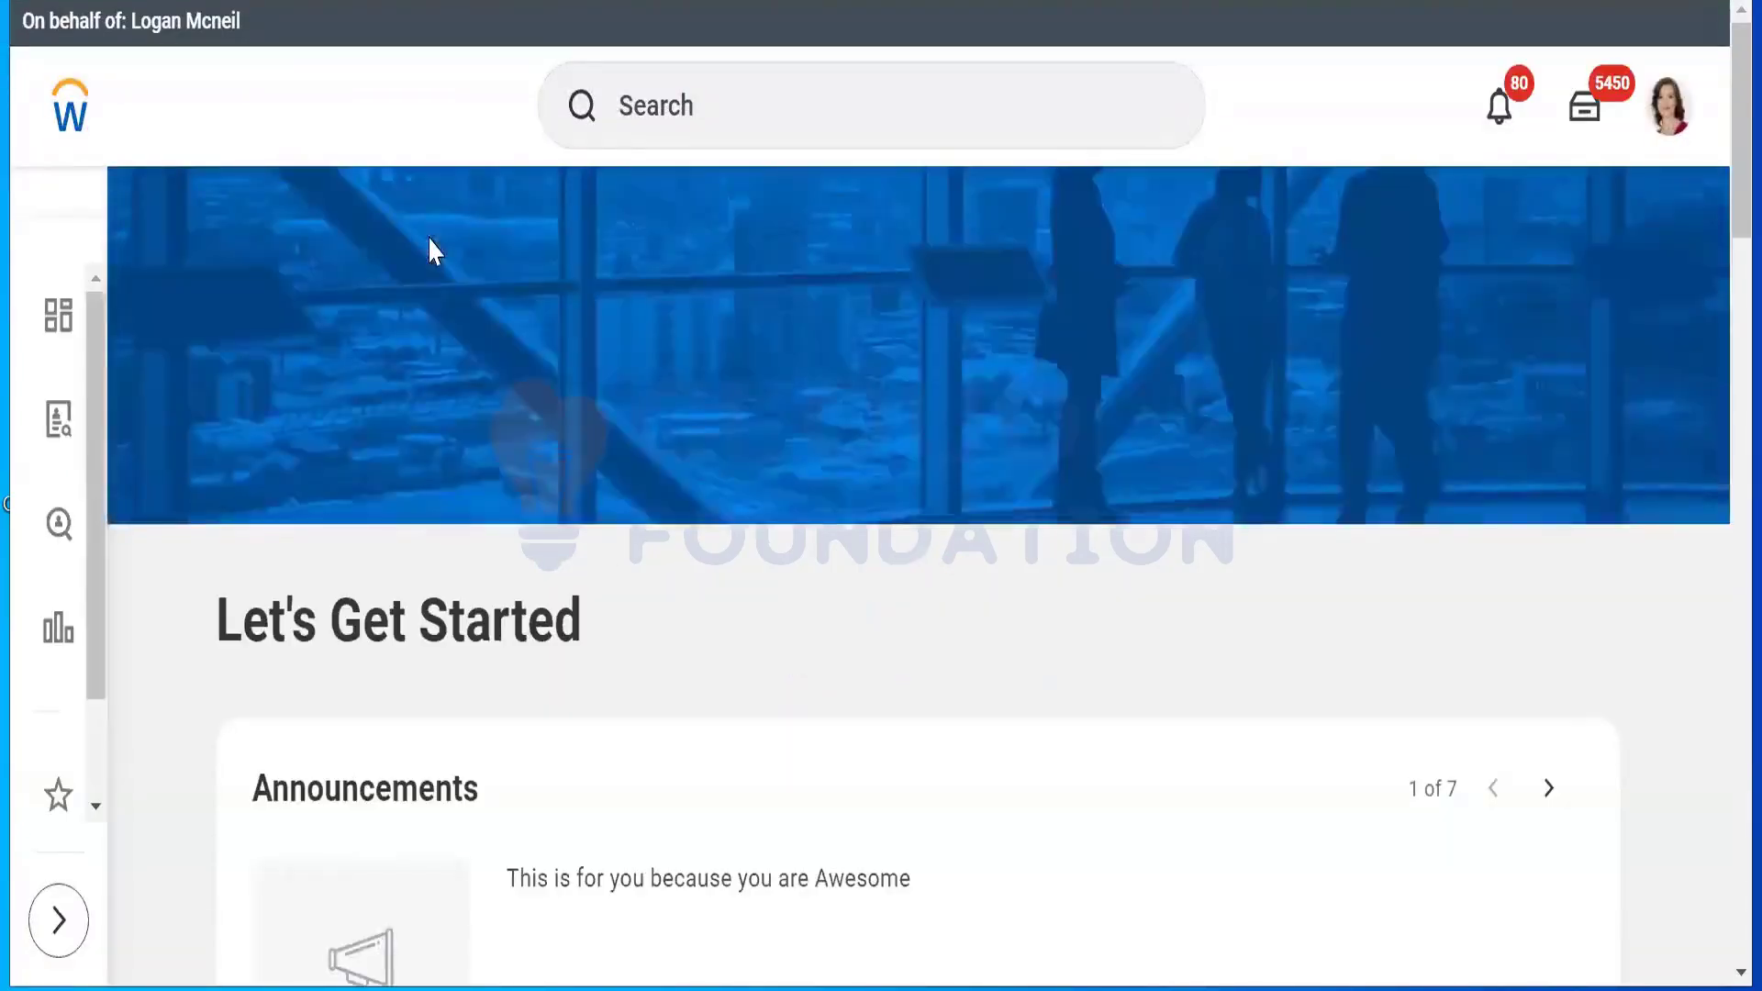
Step: Search 'edit tenant setup HCM', open the task and confirm it with OK
click(715, 115)
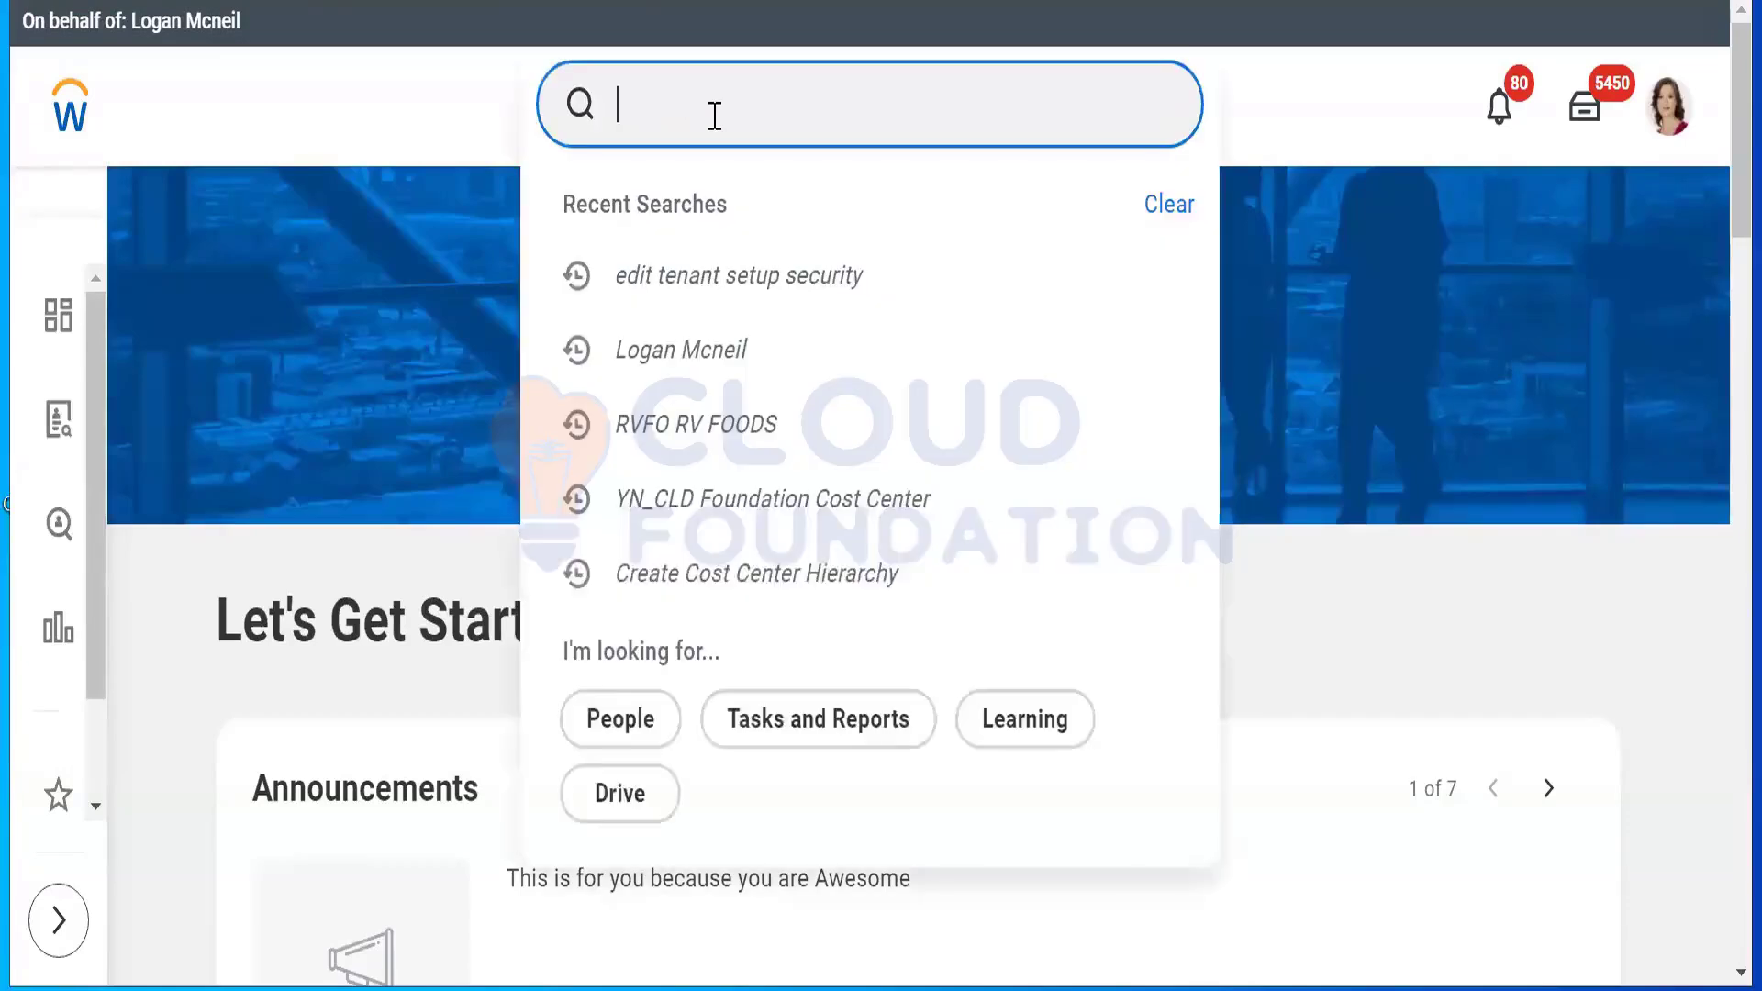
text(edit)
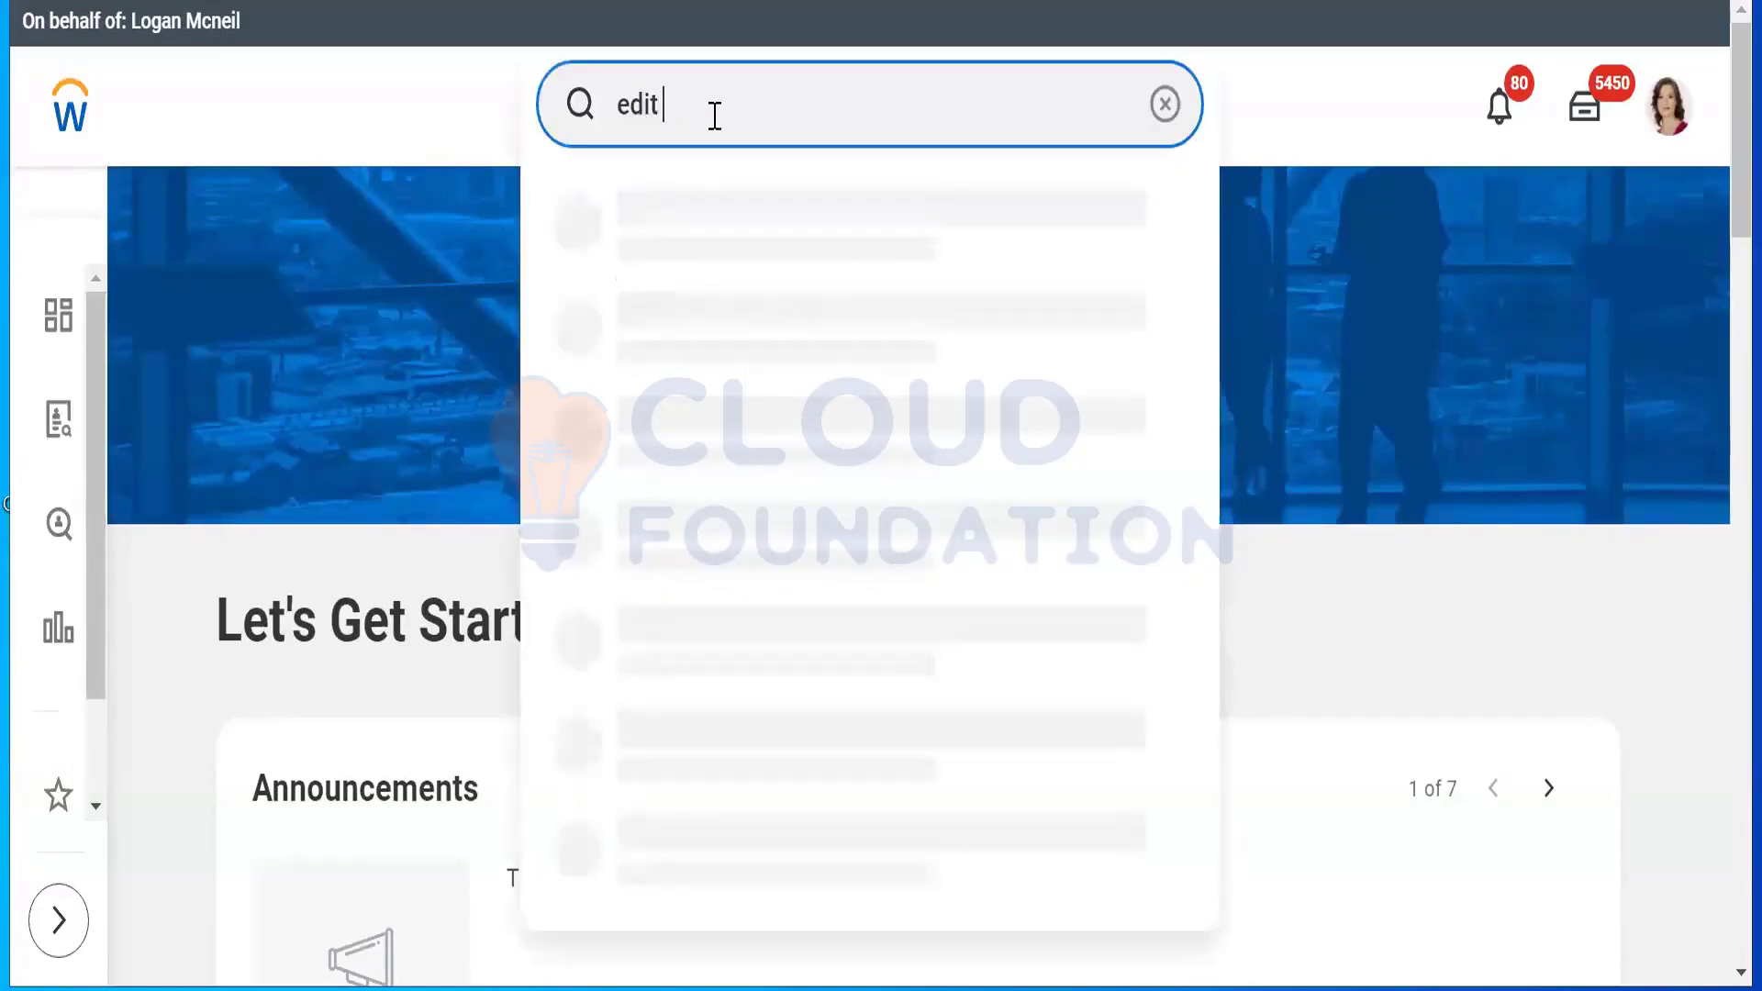
text( tenant setup HCM)
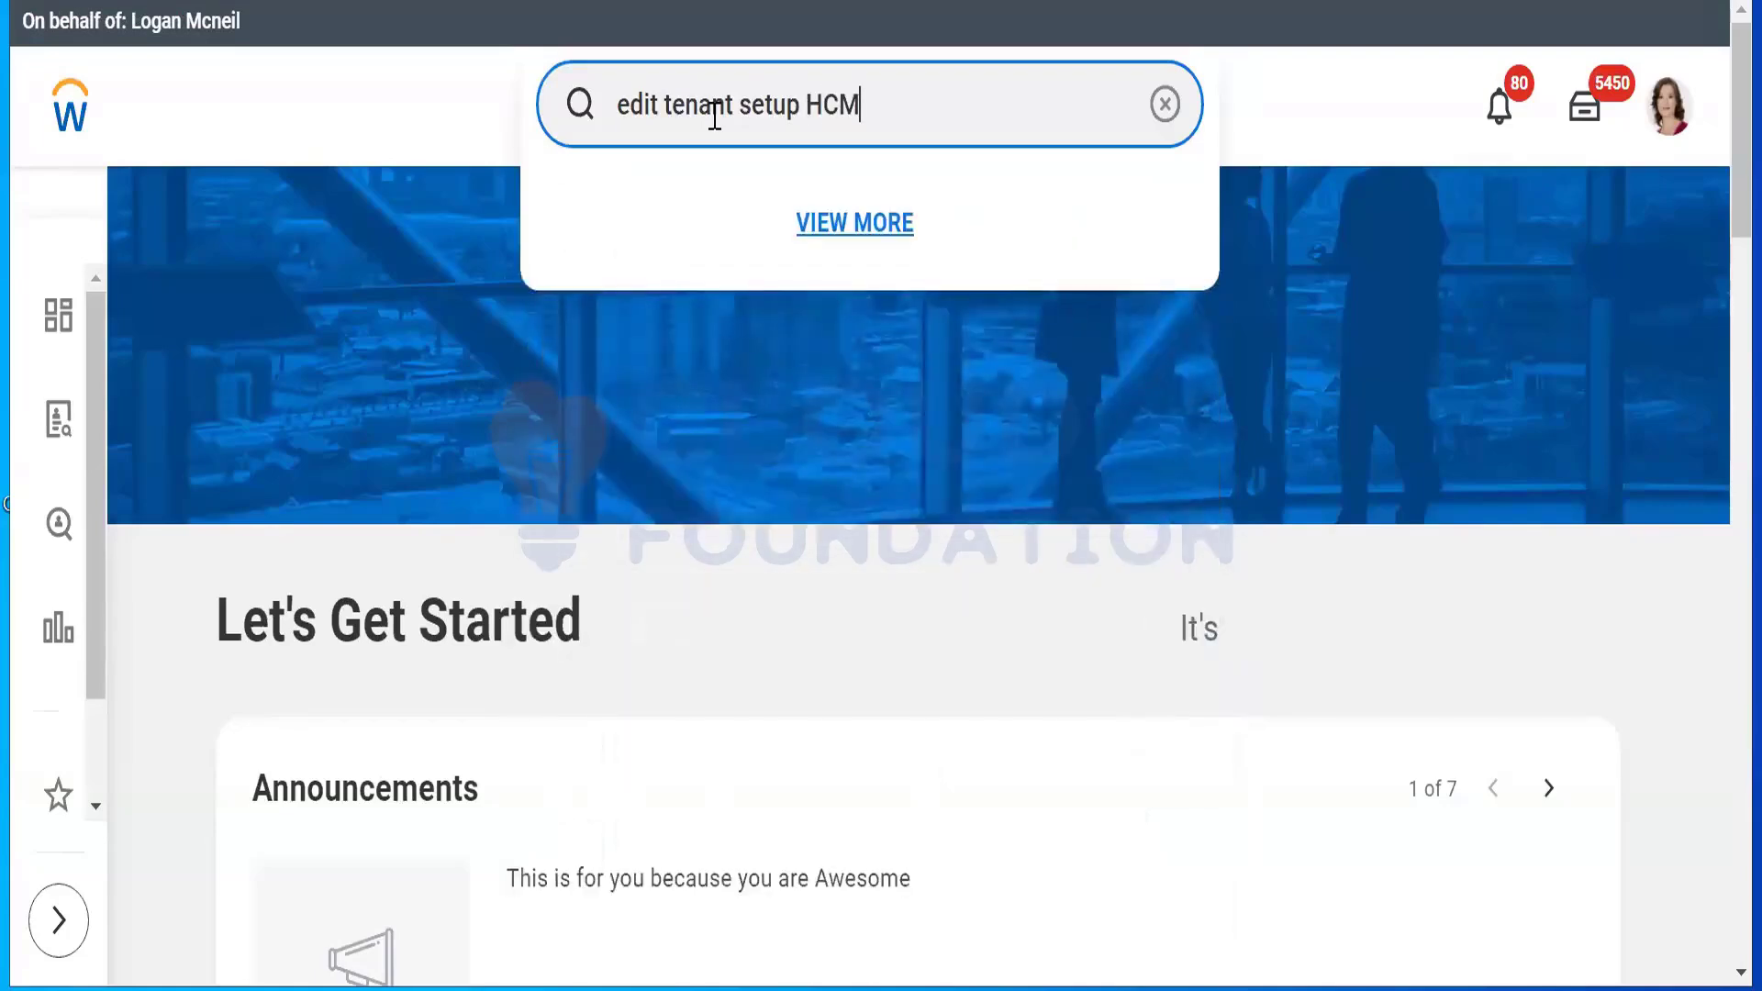
key(Return)
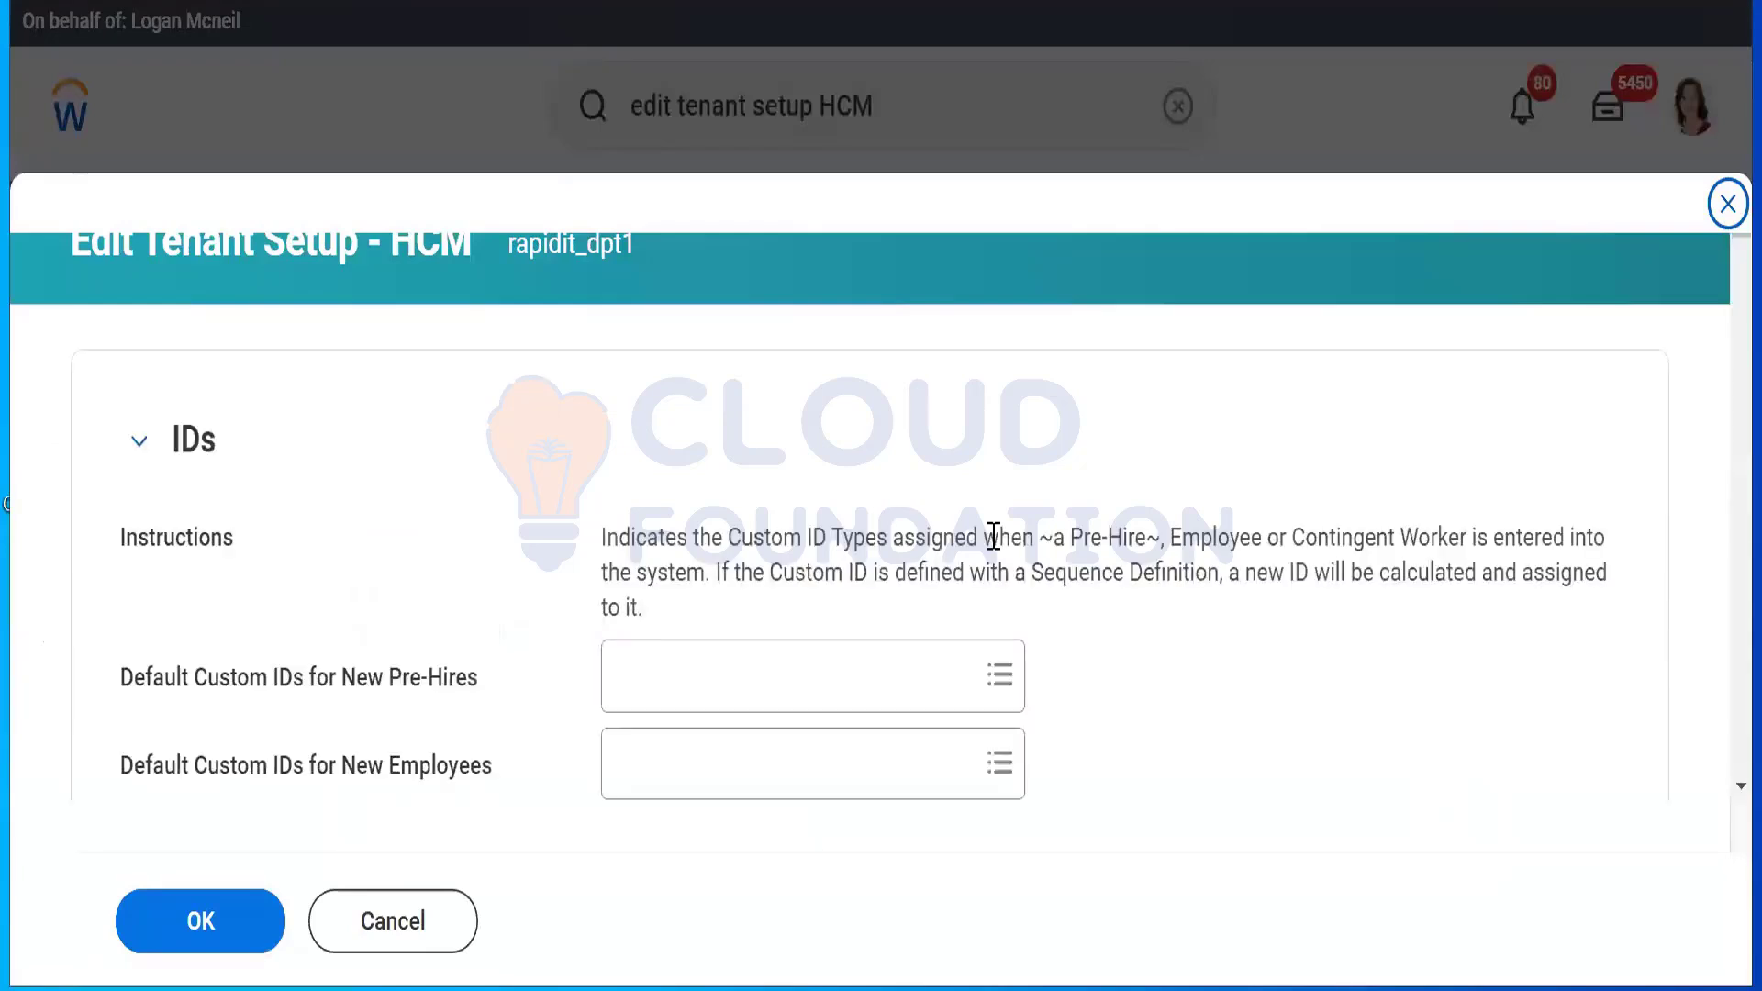
click(246, 945)
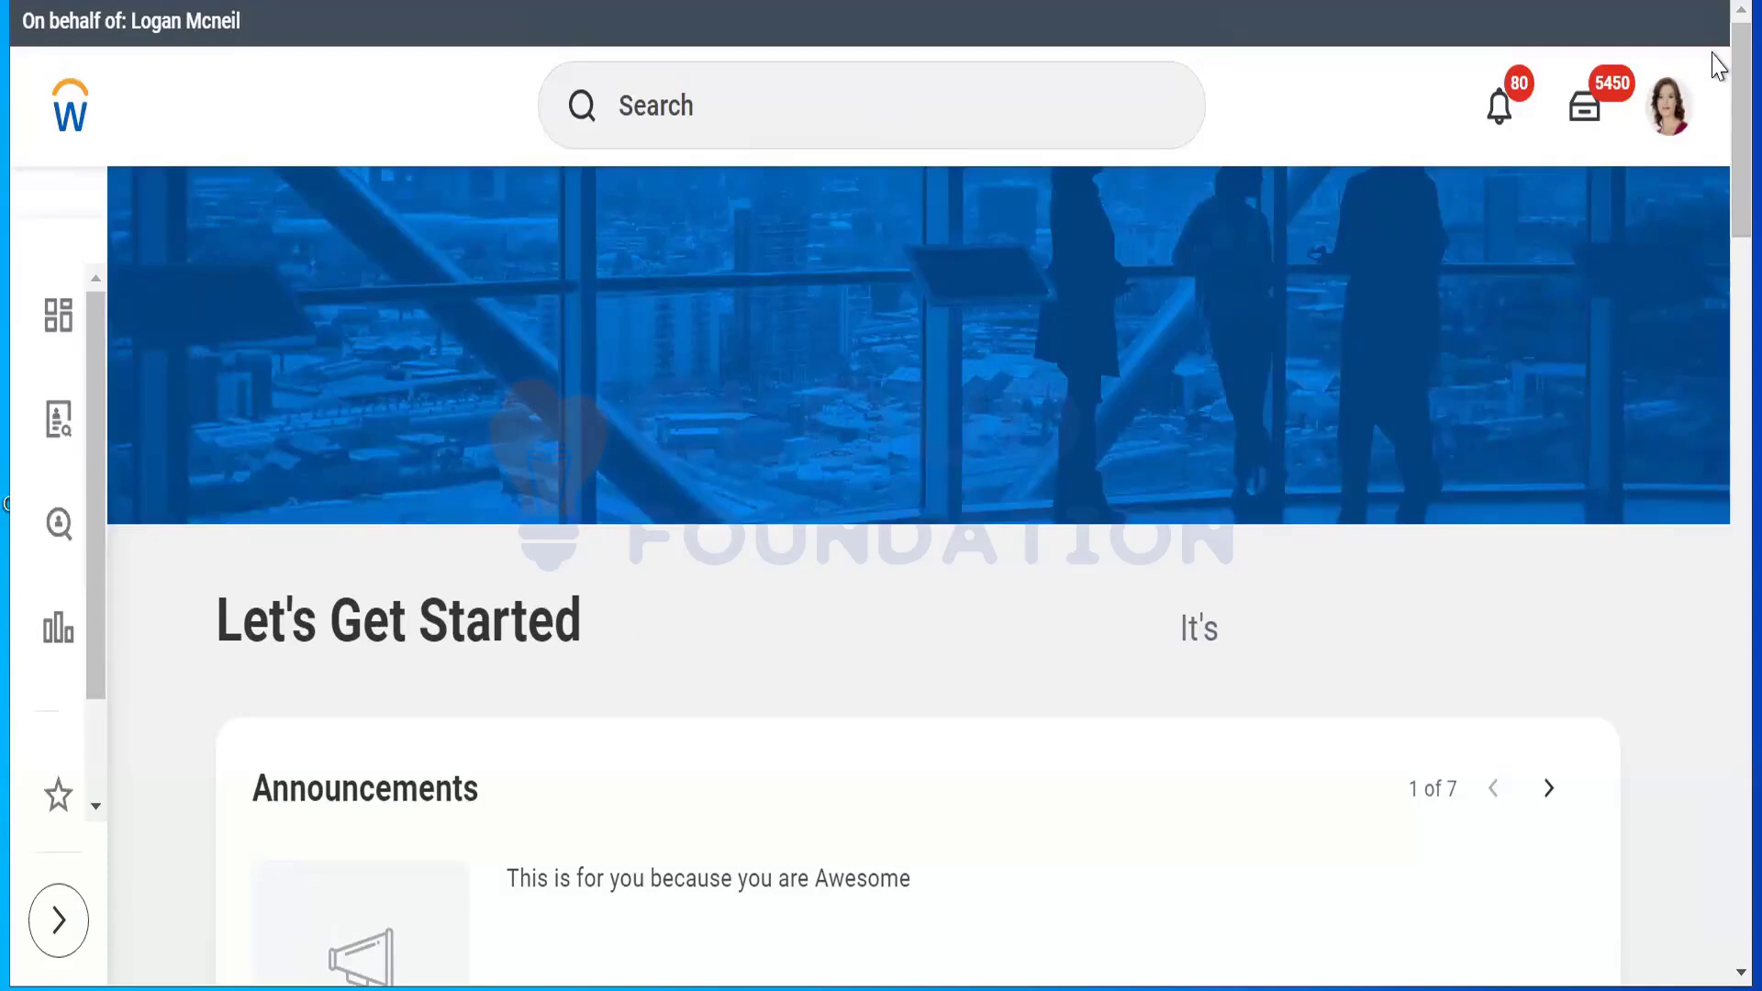
scroll(1716, 583, down, 20)
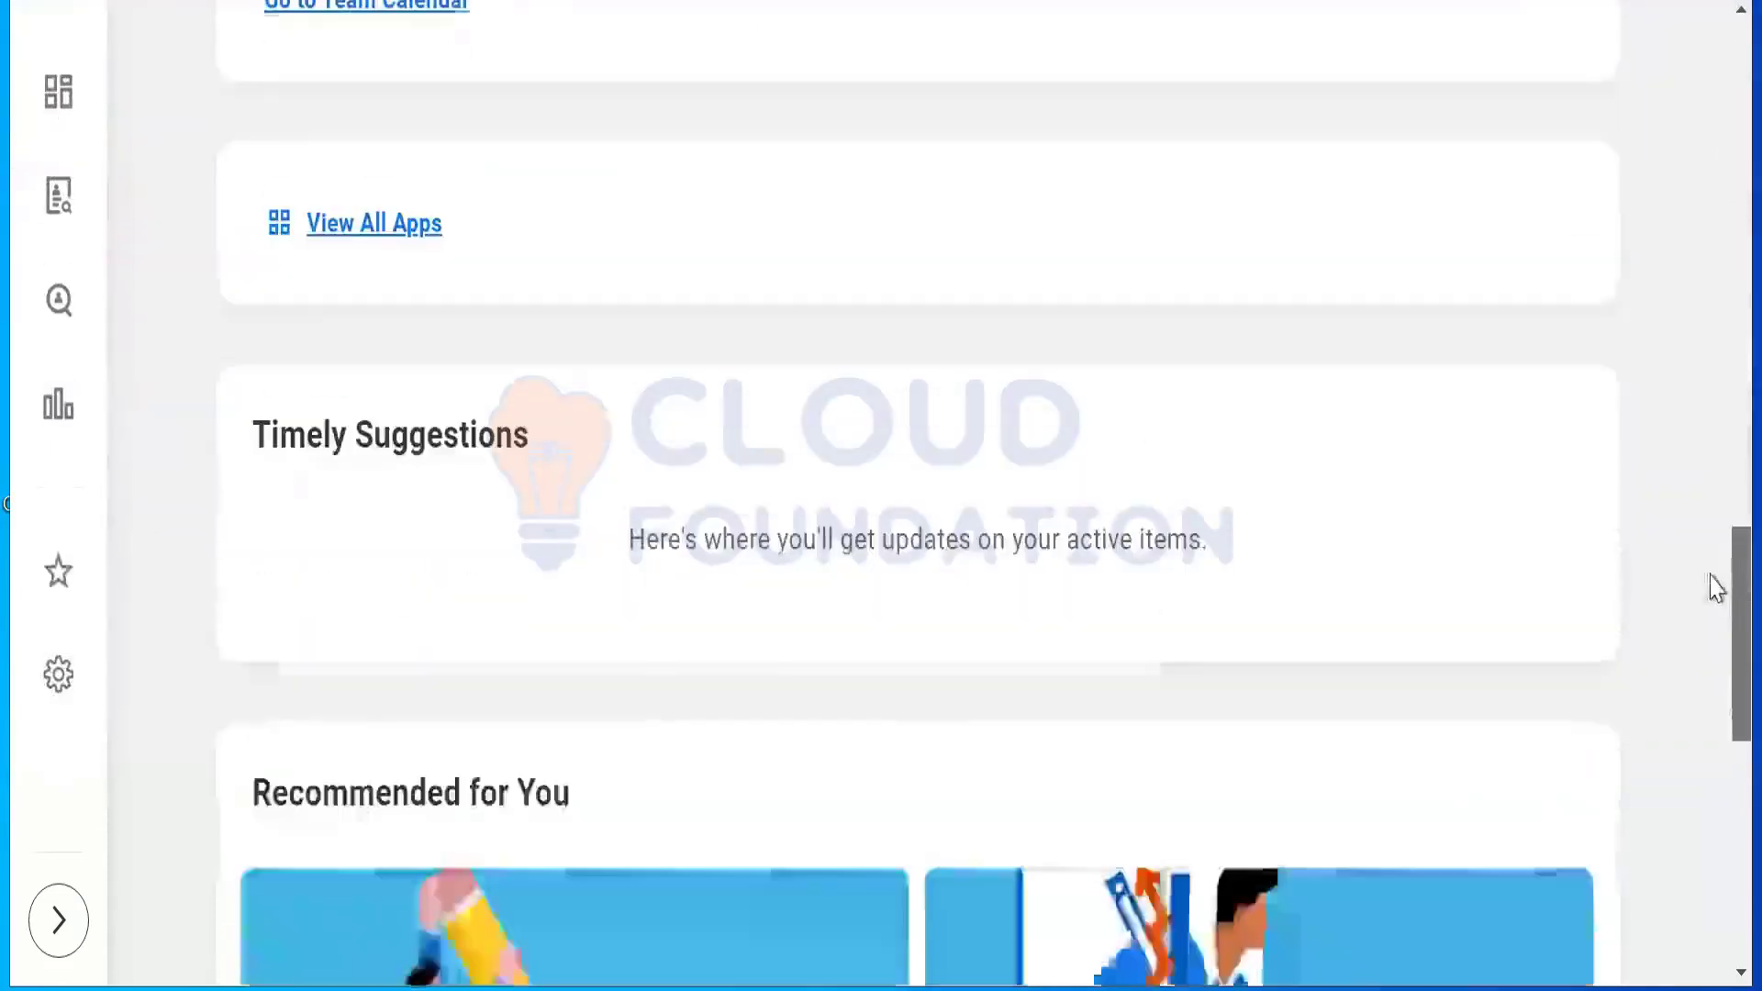
scroll(1698, 283, up, 13)
scroll(1685, 89, up, 6)
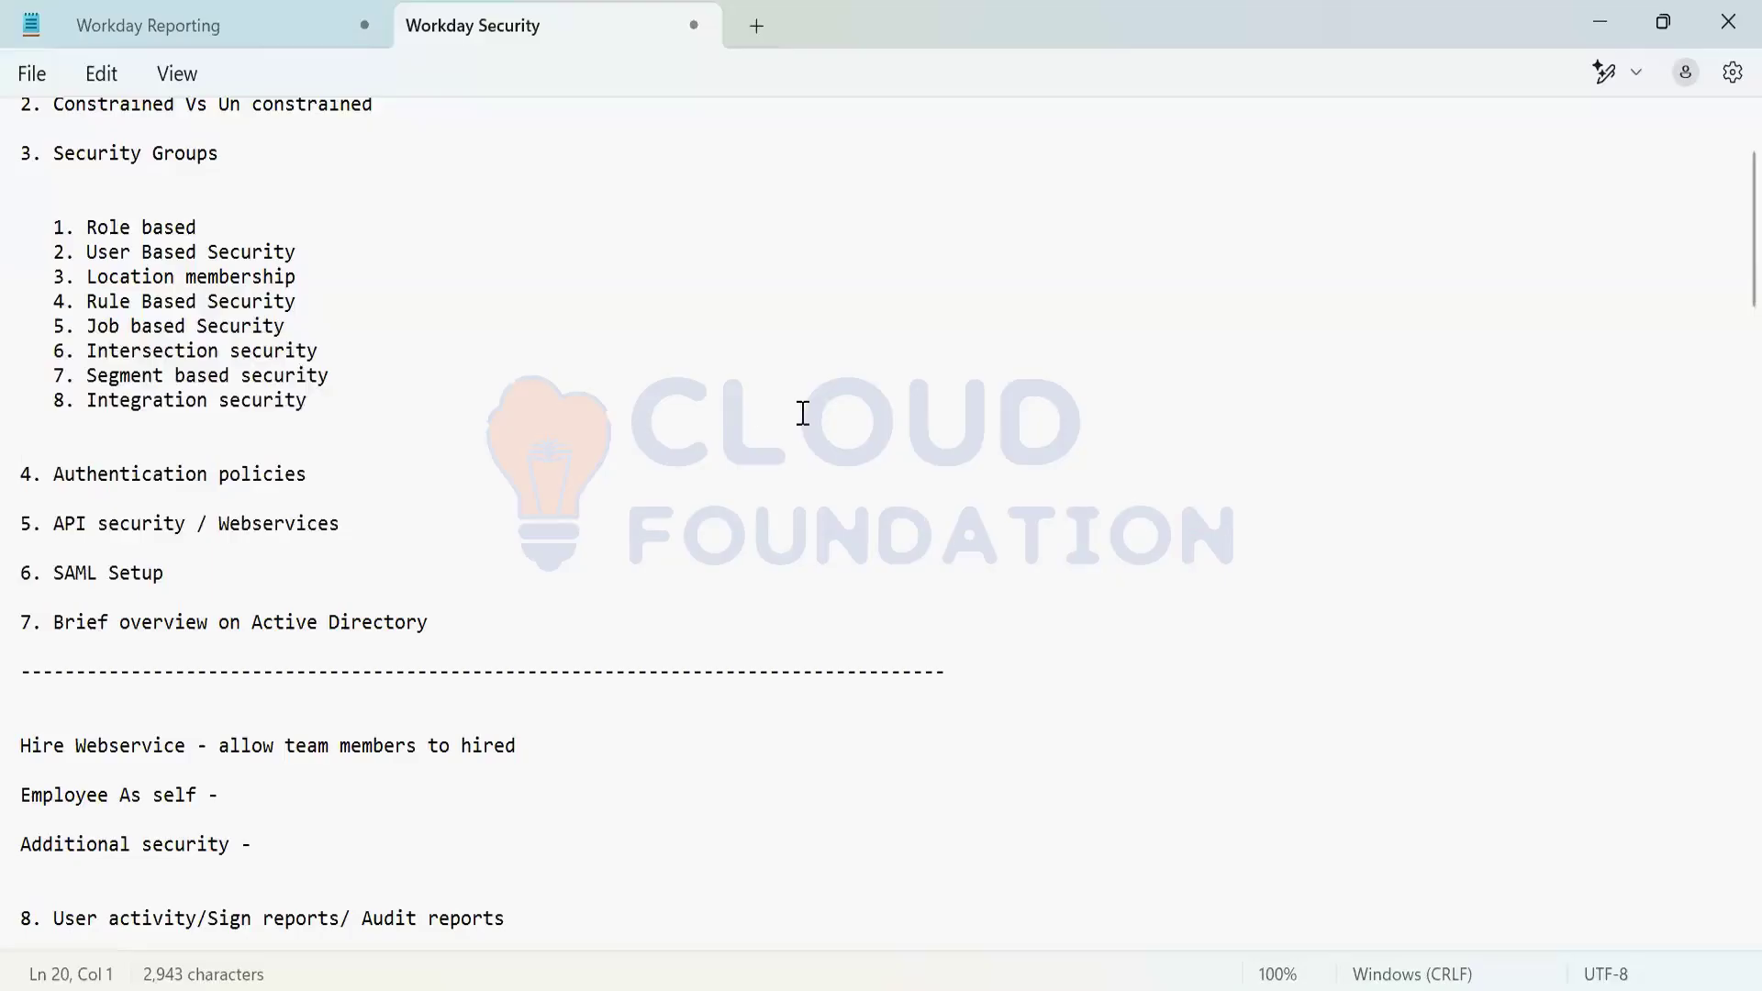
Step: Select the SAML Setup topic in the Workday Security notes
click(801, 414)
click(240, 550)
drag(53, 574, 177, 602)
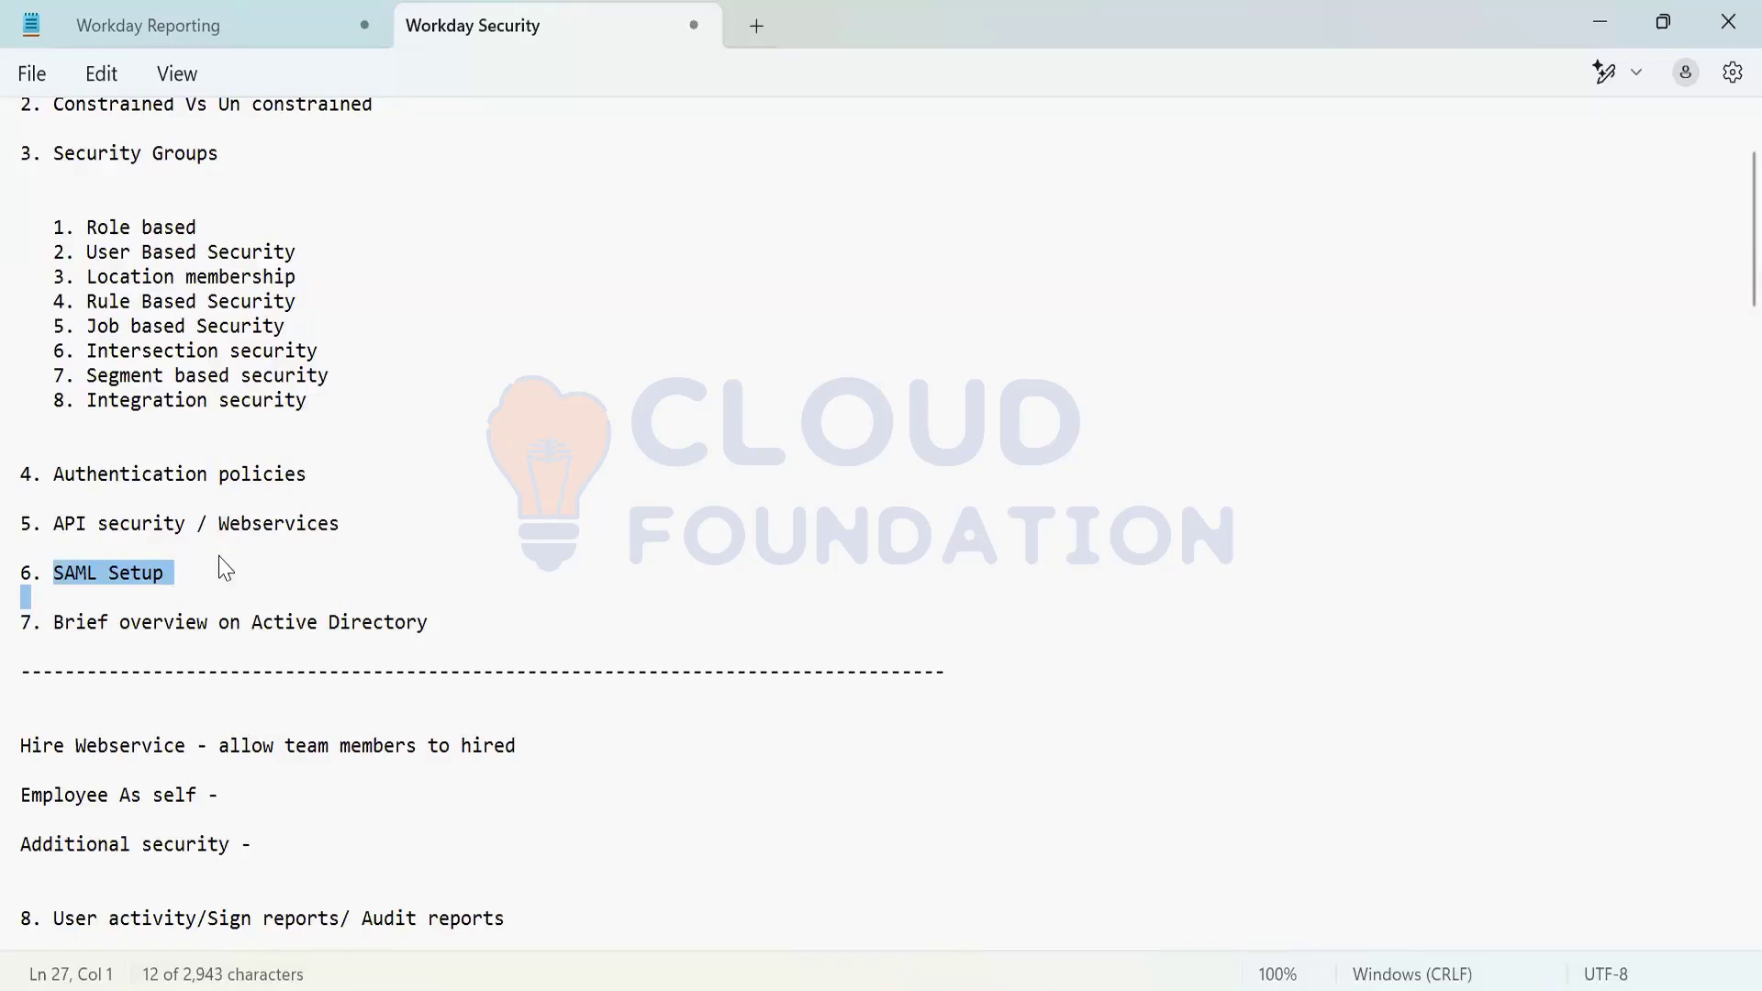
key(Up)
key(Up)
key(Up)
Step: Select the API security / Webservices line, then go back to Workday in the browser
triple_click(55, 524)
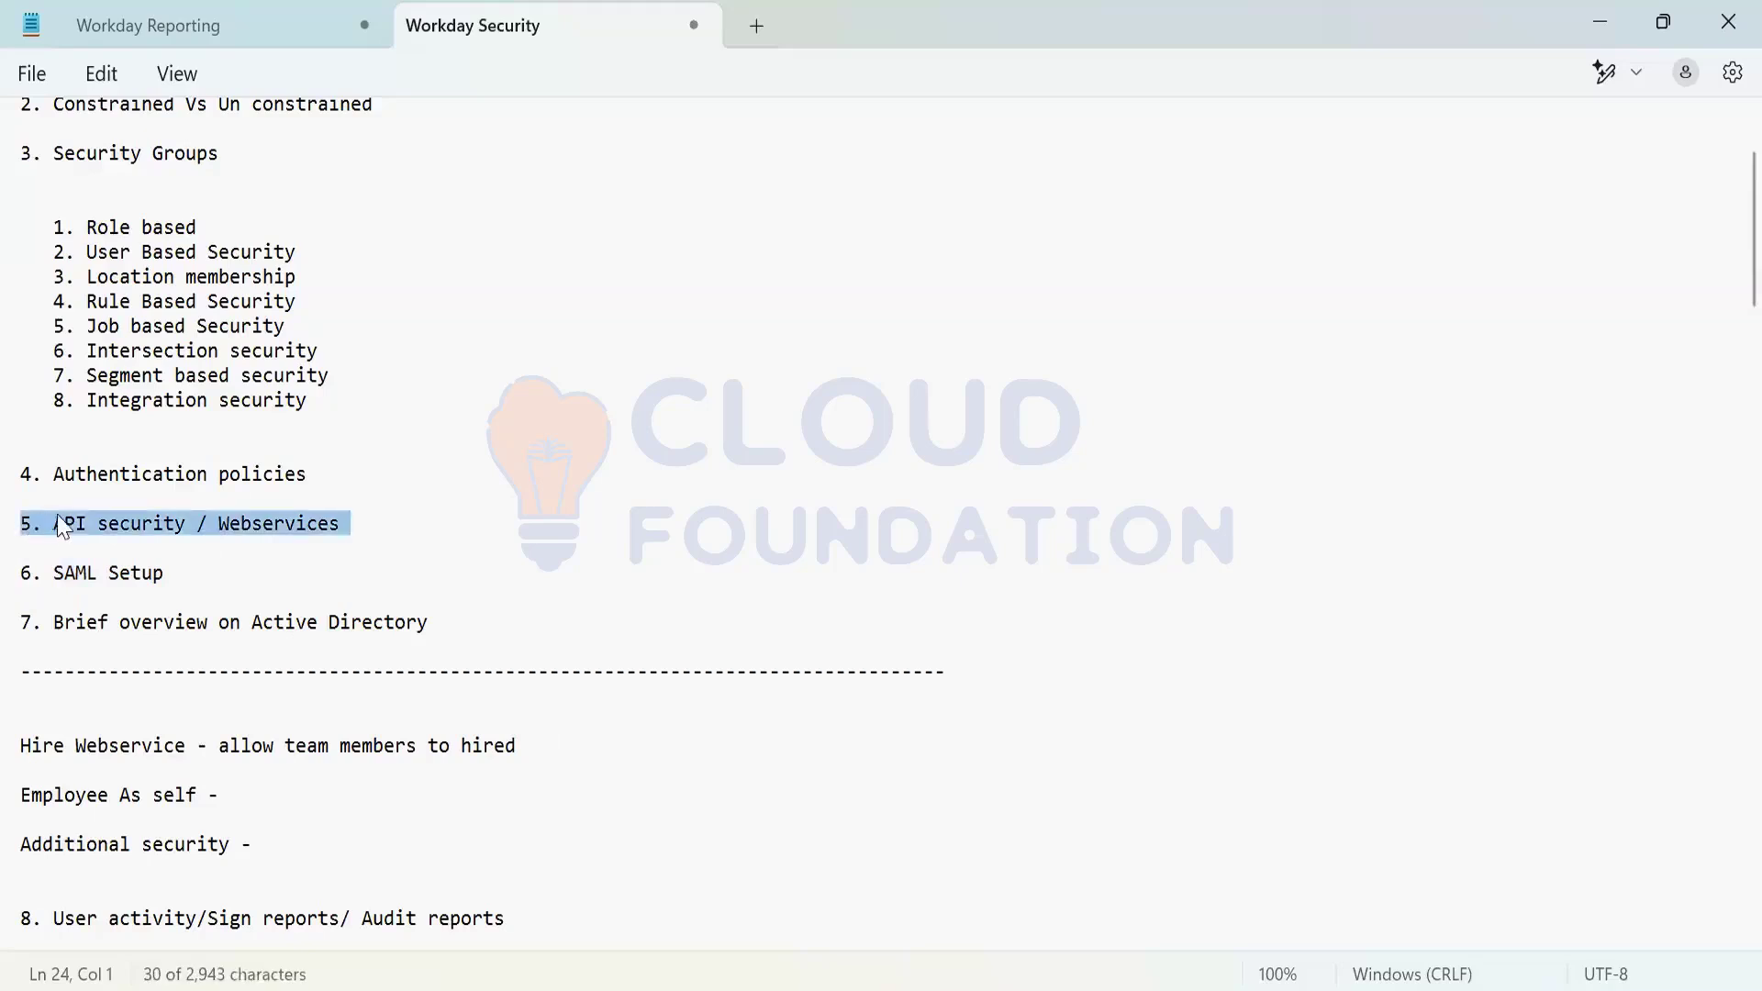
click(98, 525)
click(377, 534)
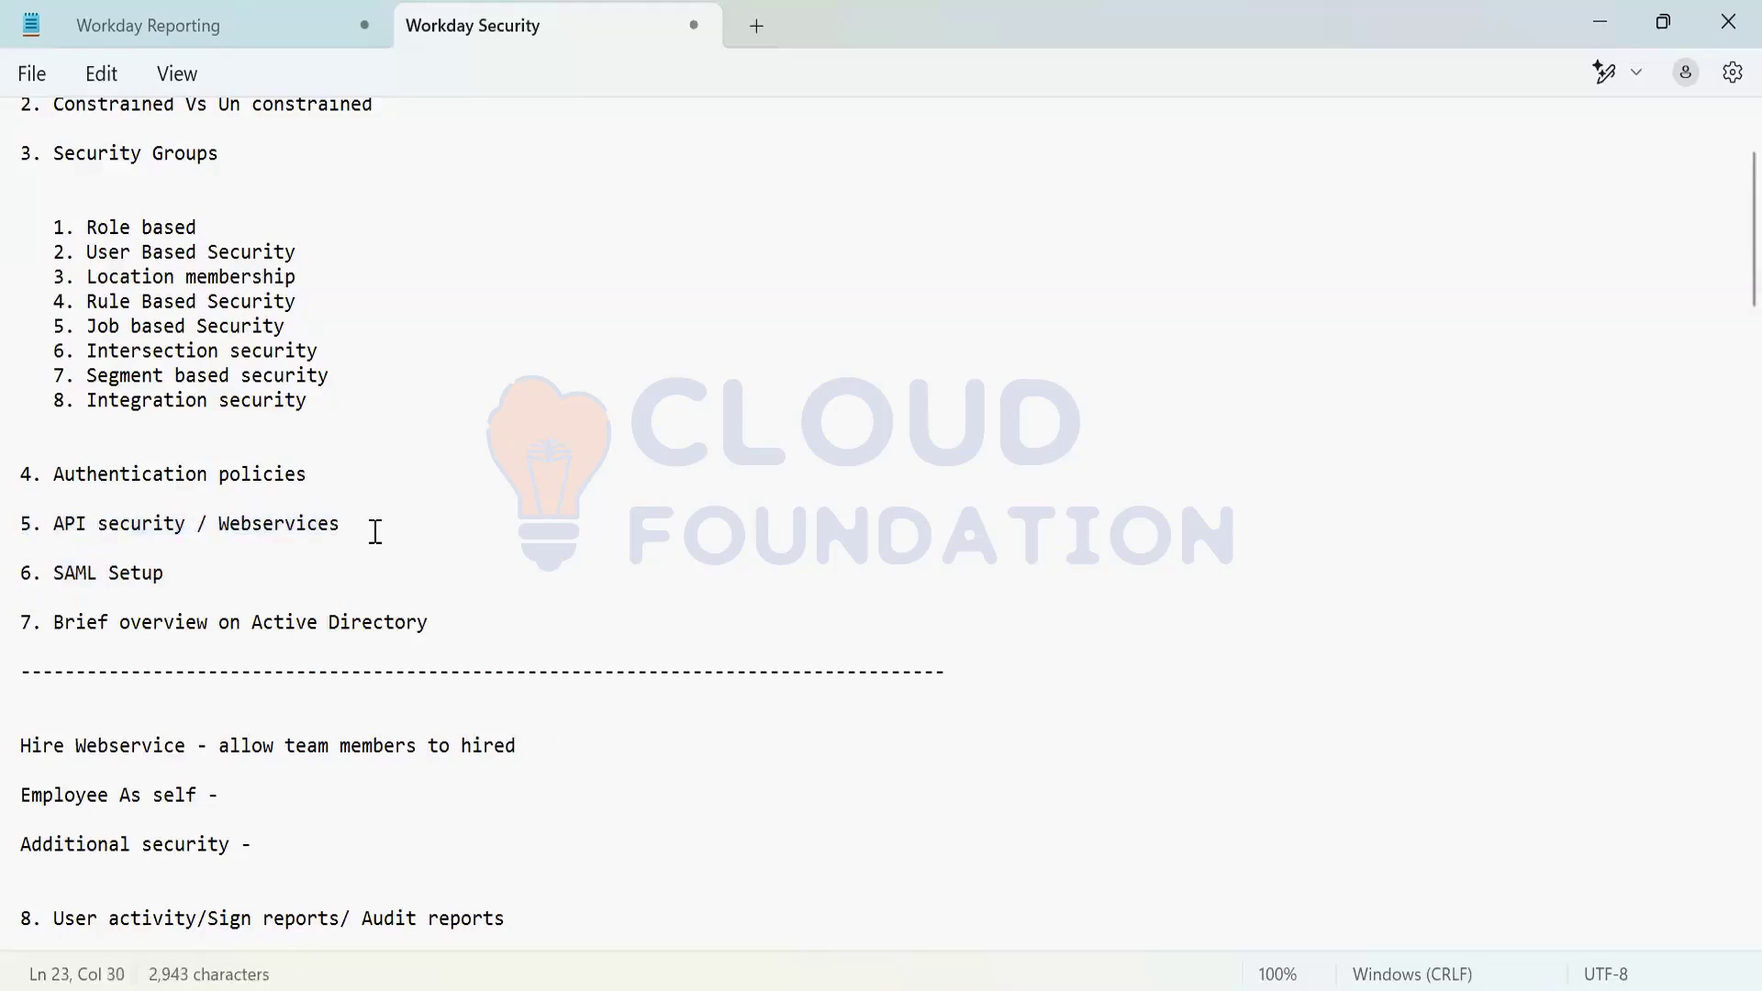
shift+click(69, 549)
click(54, 527)
key(shift+End)
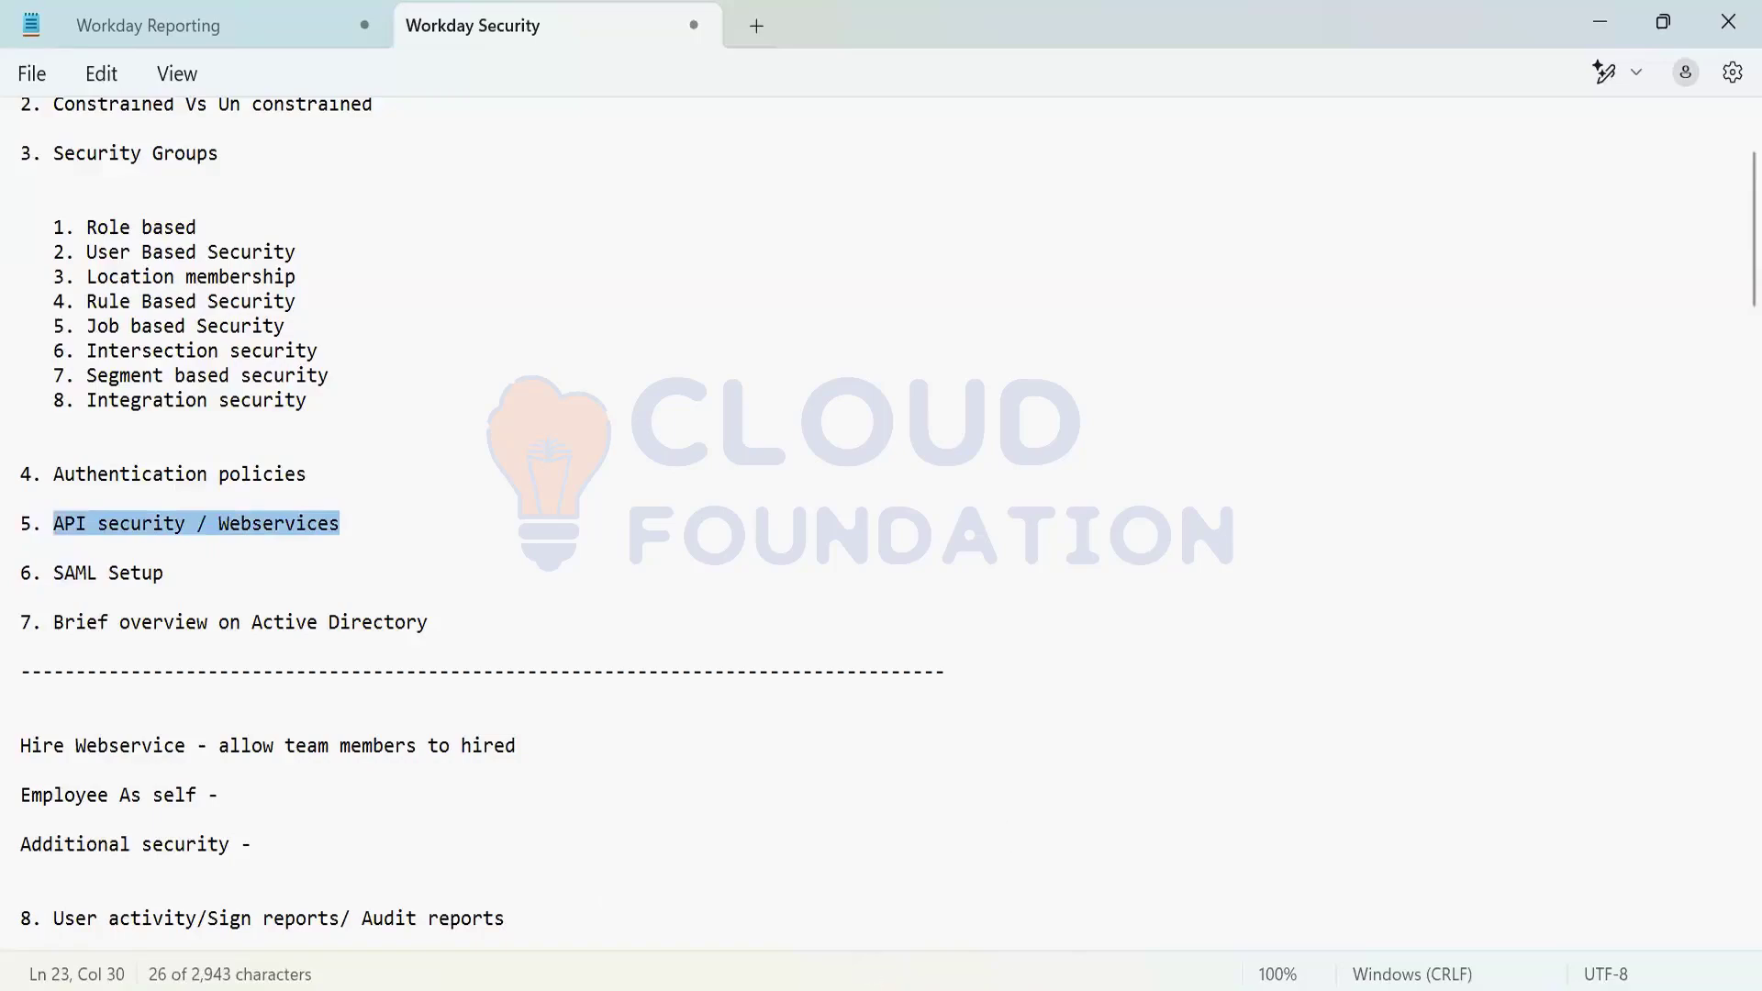
click(900, 865)
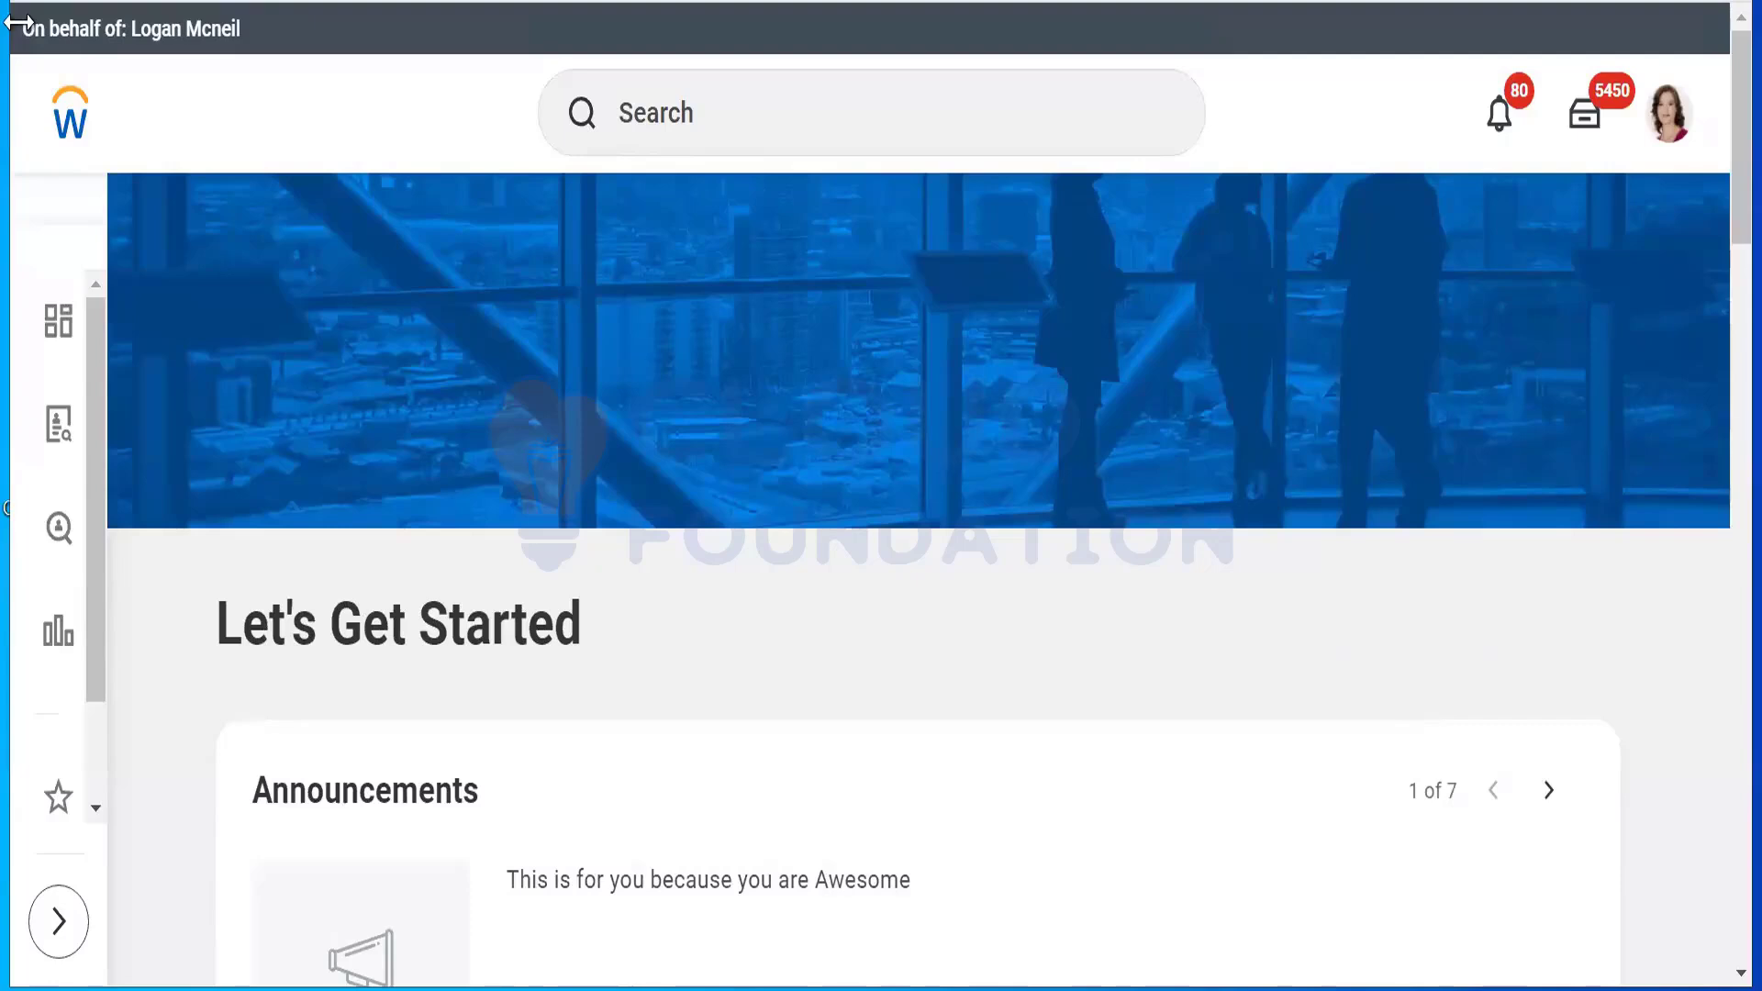
Step: Search Workday for 'public we' and open the Public Web Services report
click(842, 73)
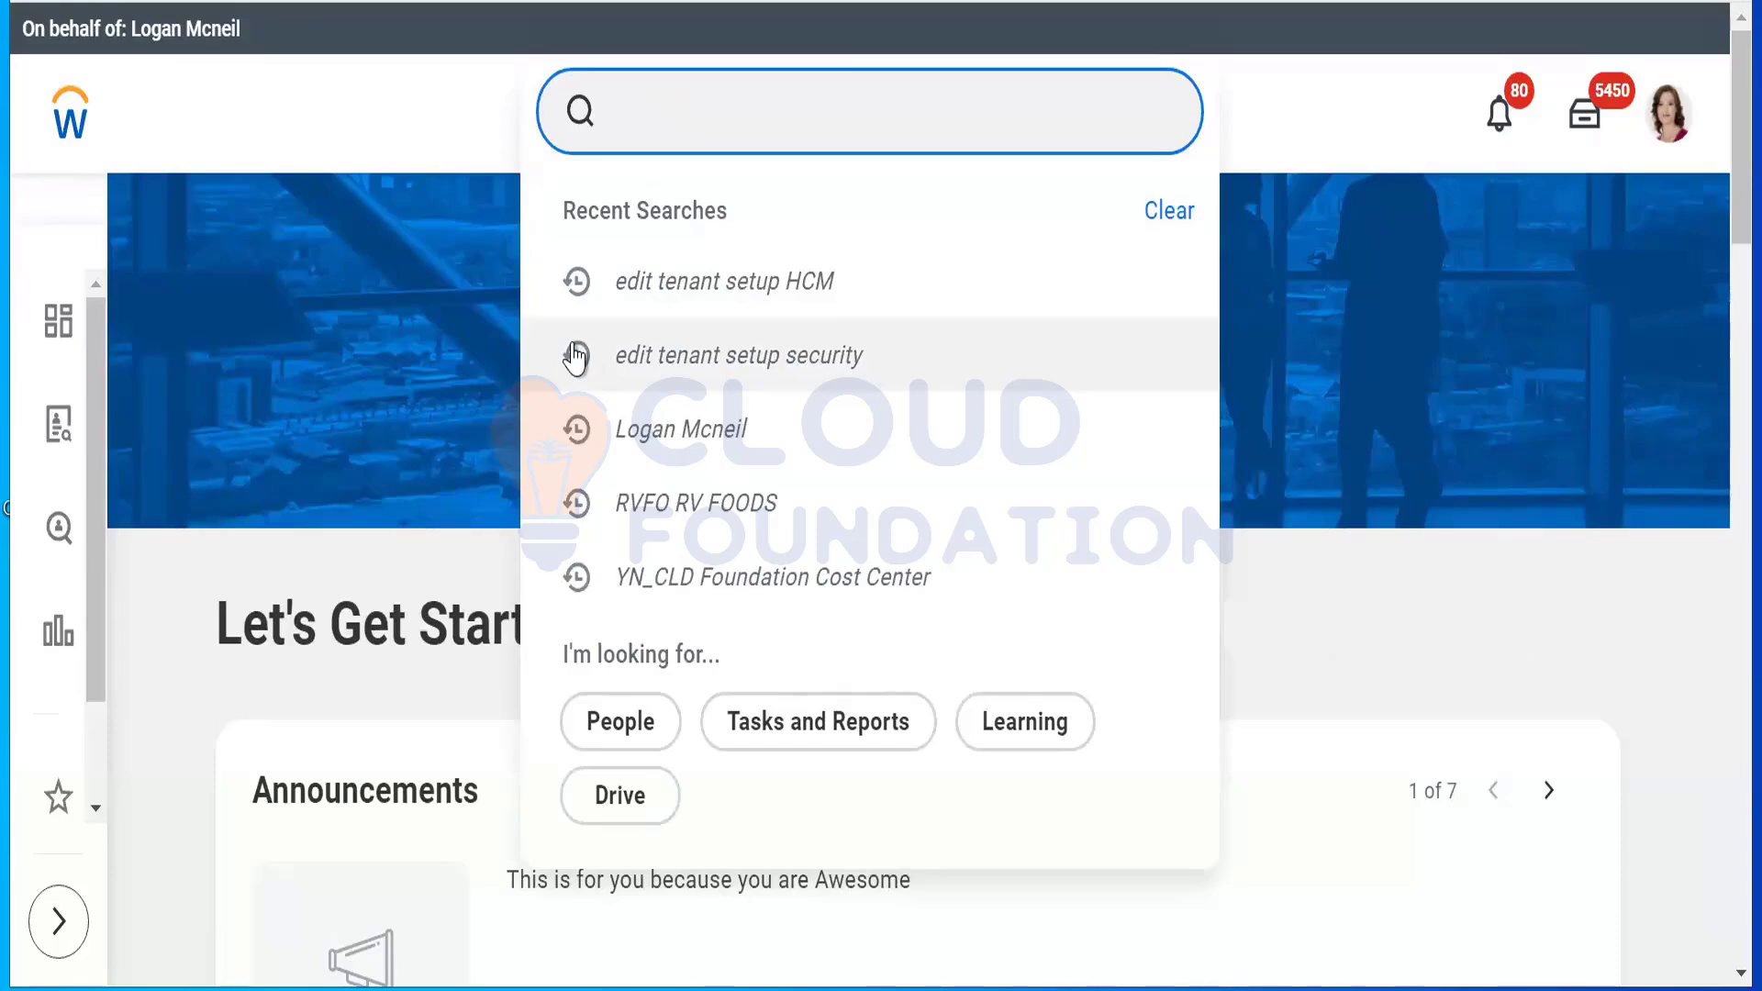
text(pu)
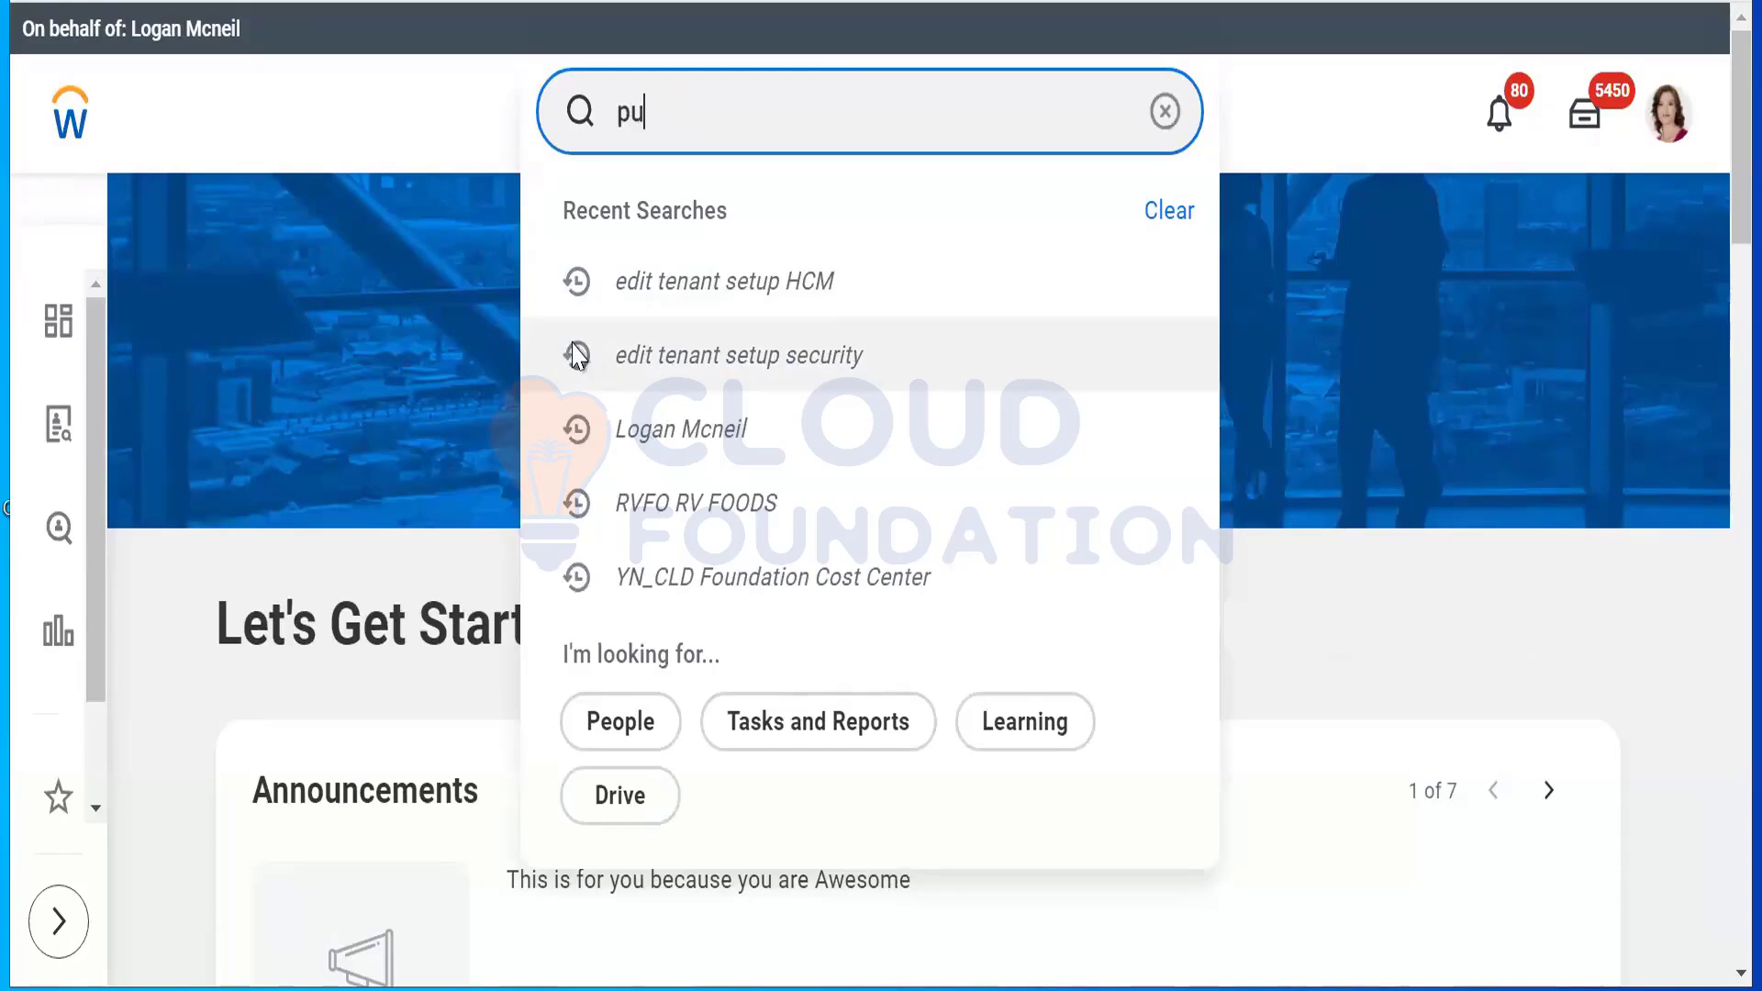
text(blic we)
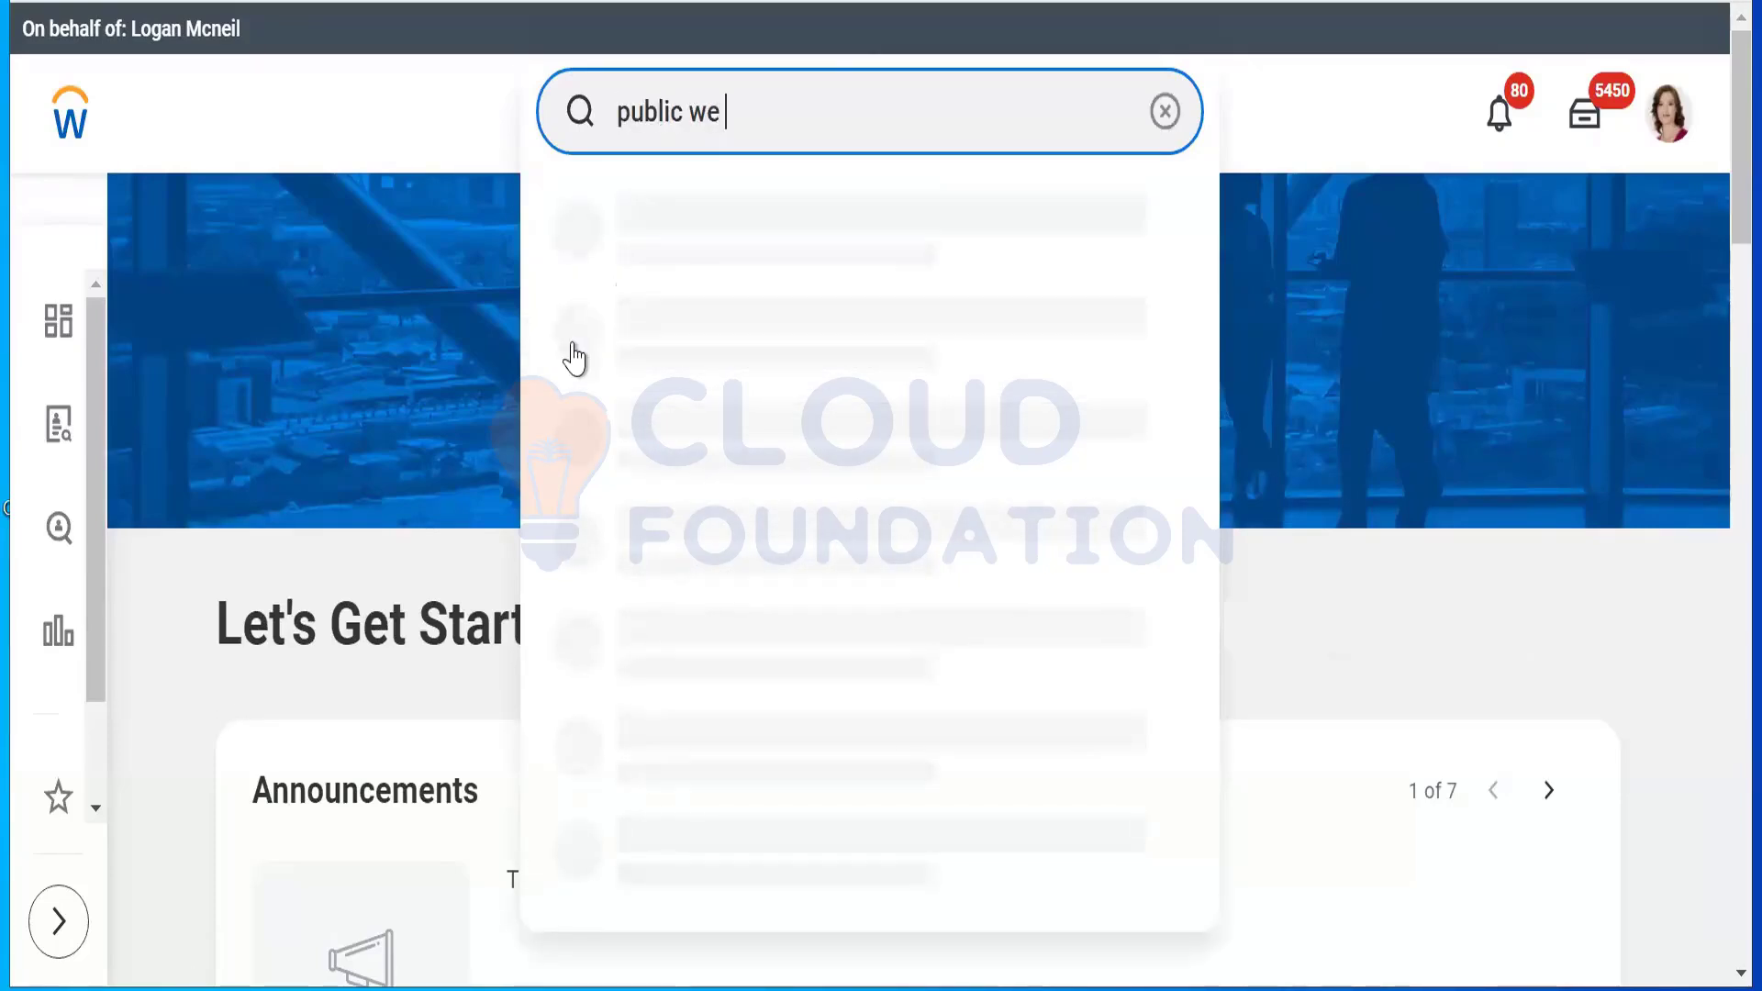
click(628, 264)
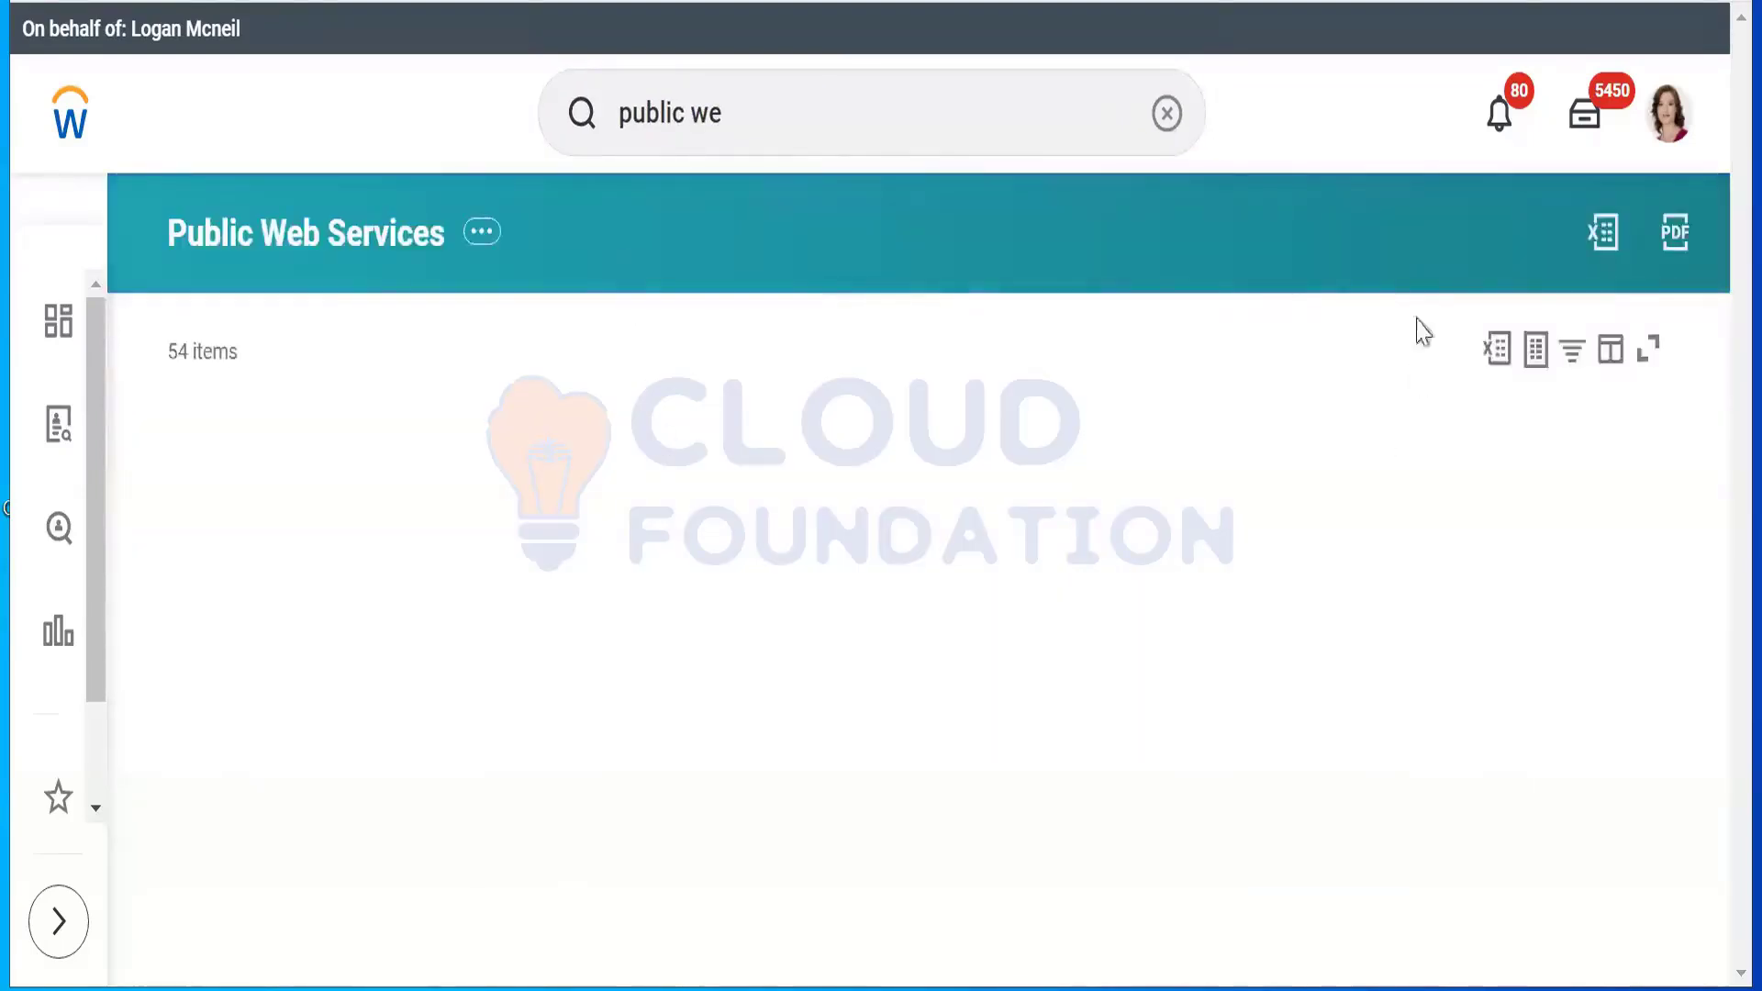
Step: In the Web Service column filter, search 'Human resources' and check Human Resources (Public)
click(410, 441)
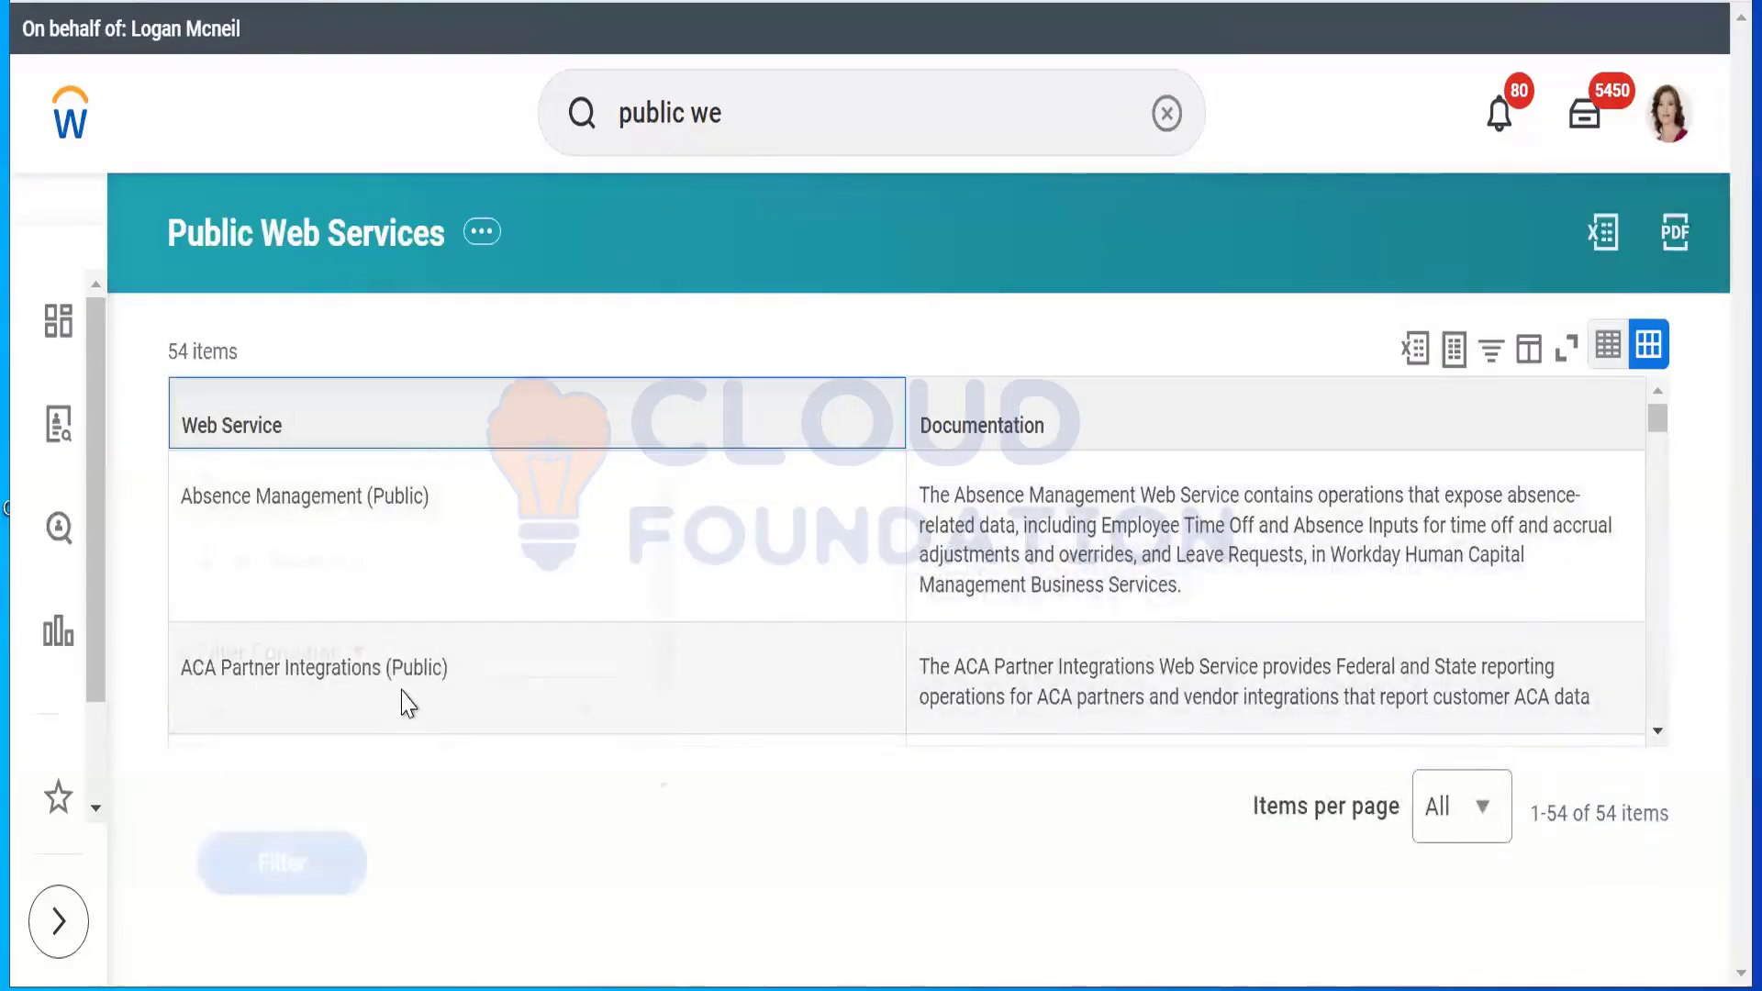
scroll(642, 747, down, 2)
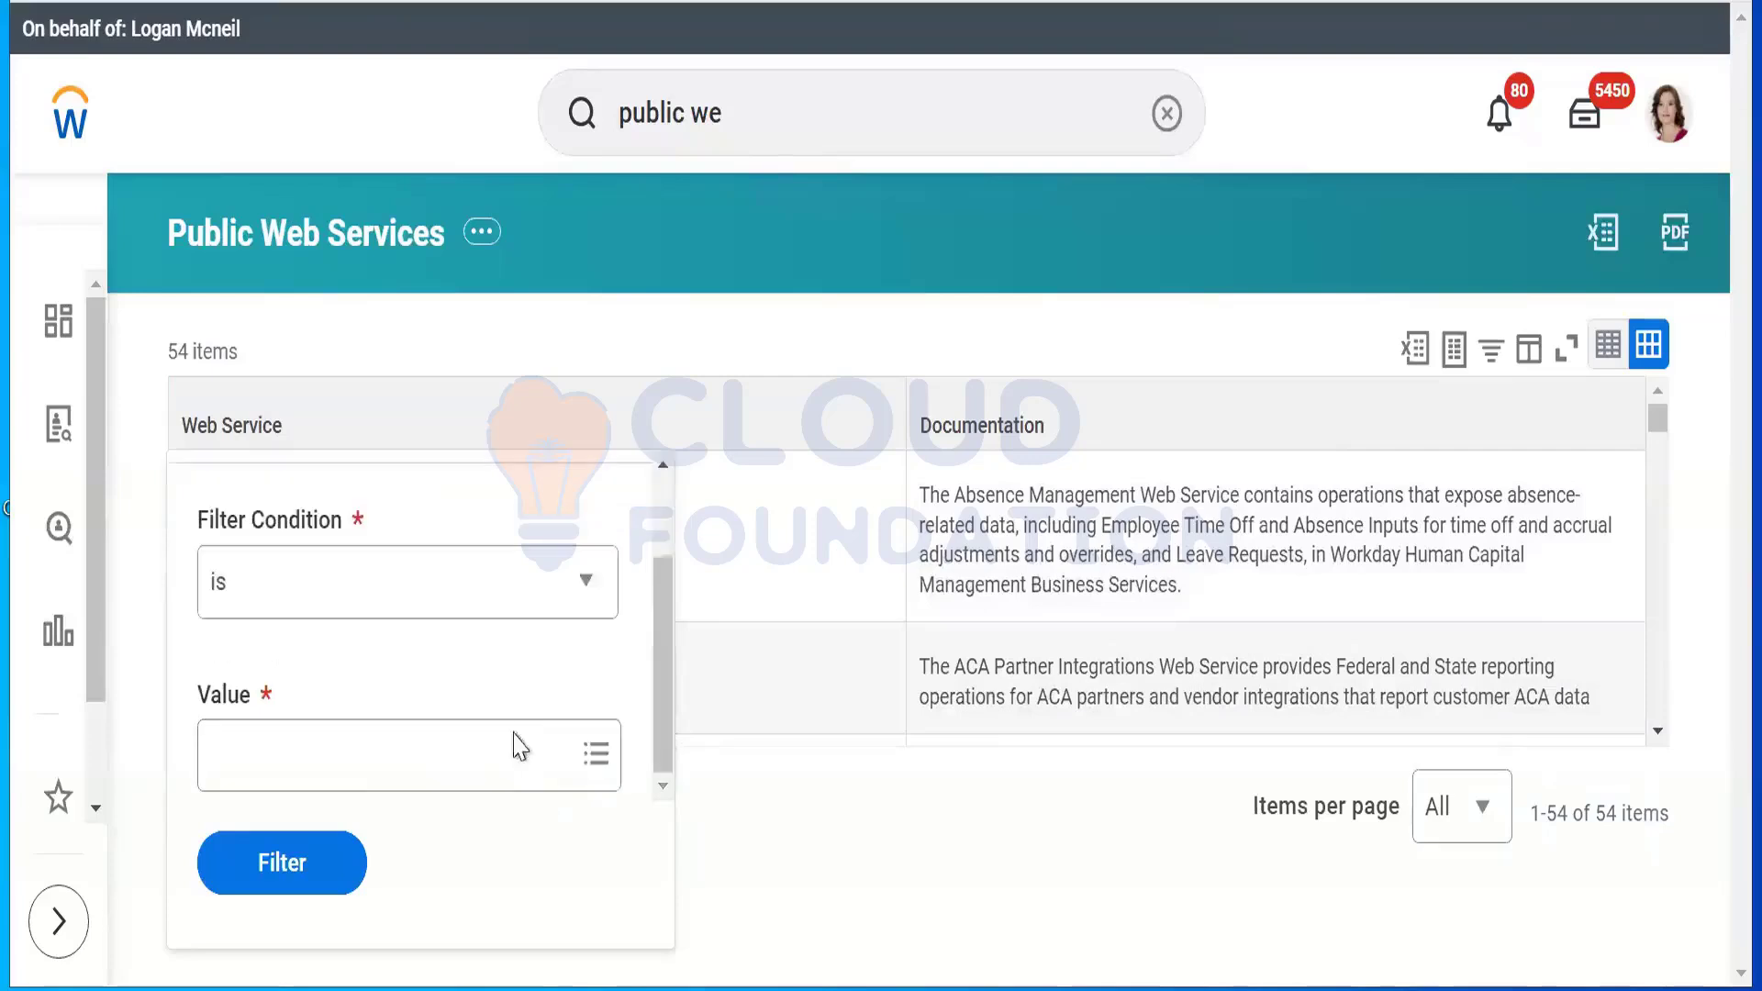
click(357, 742)
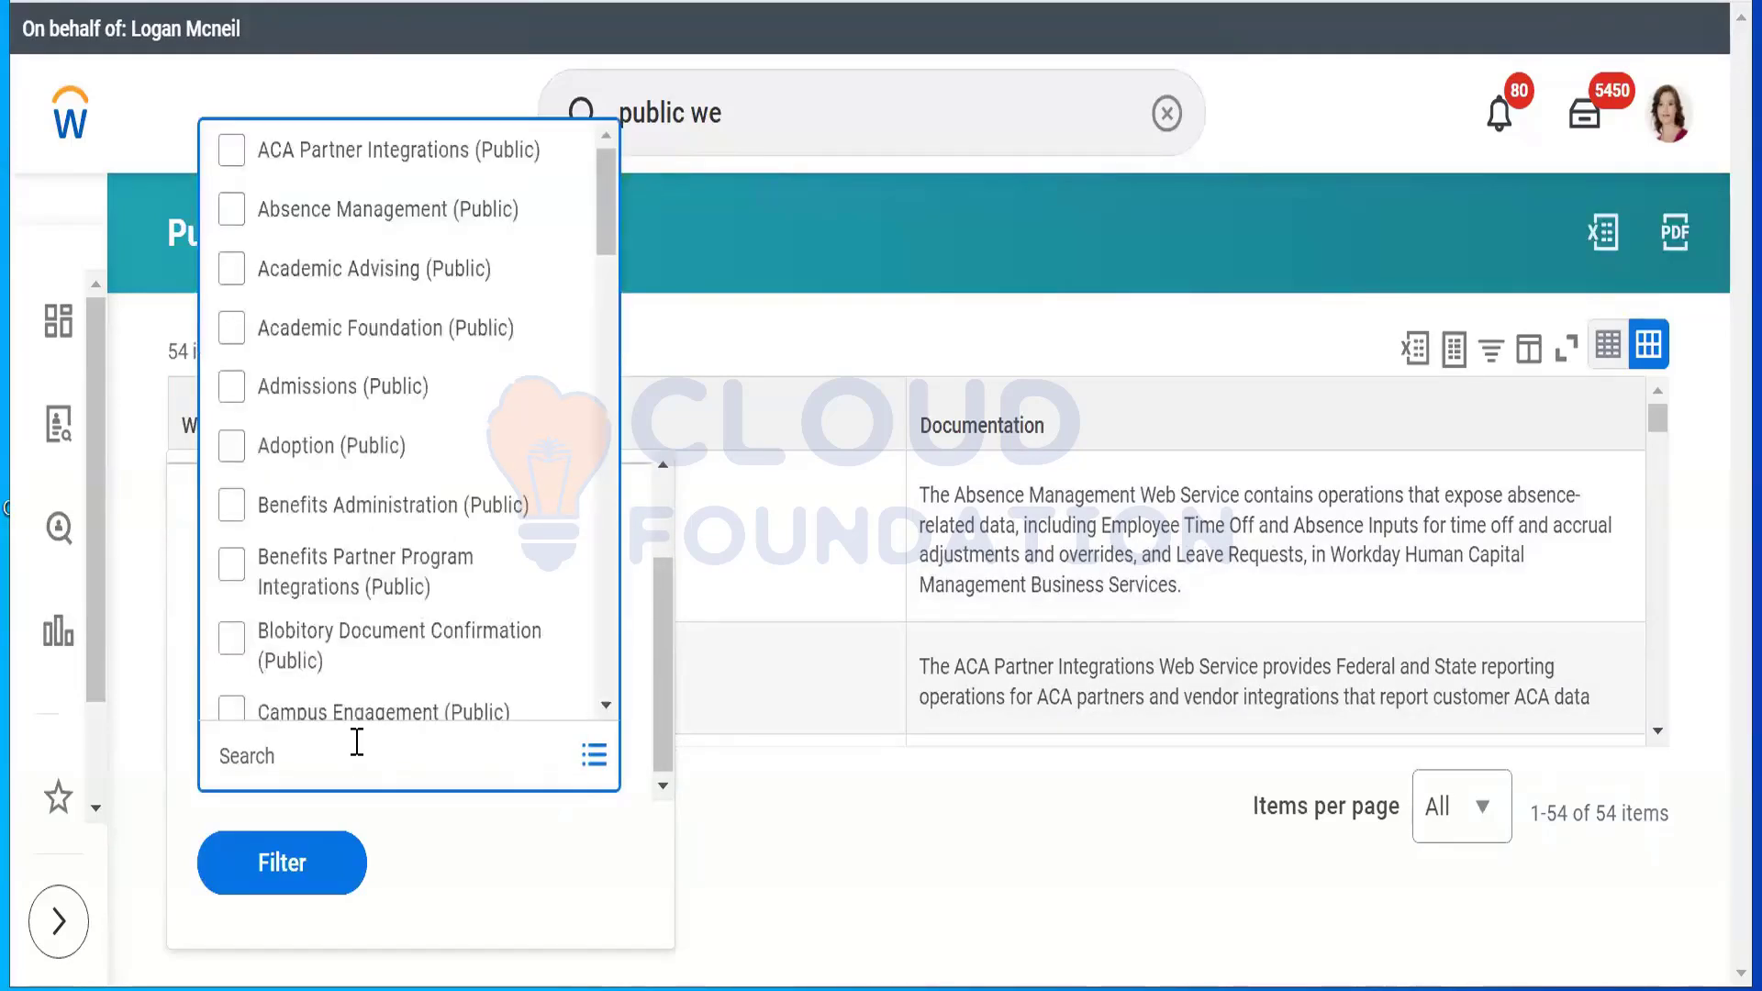
text(get)
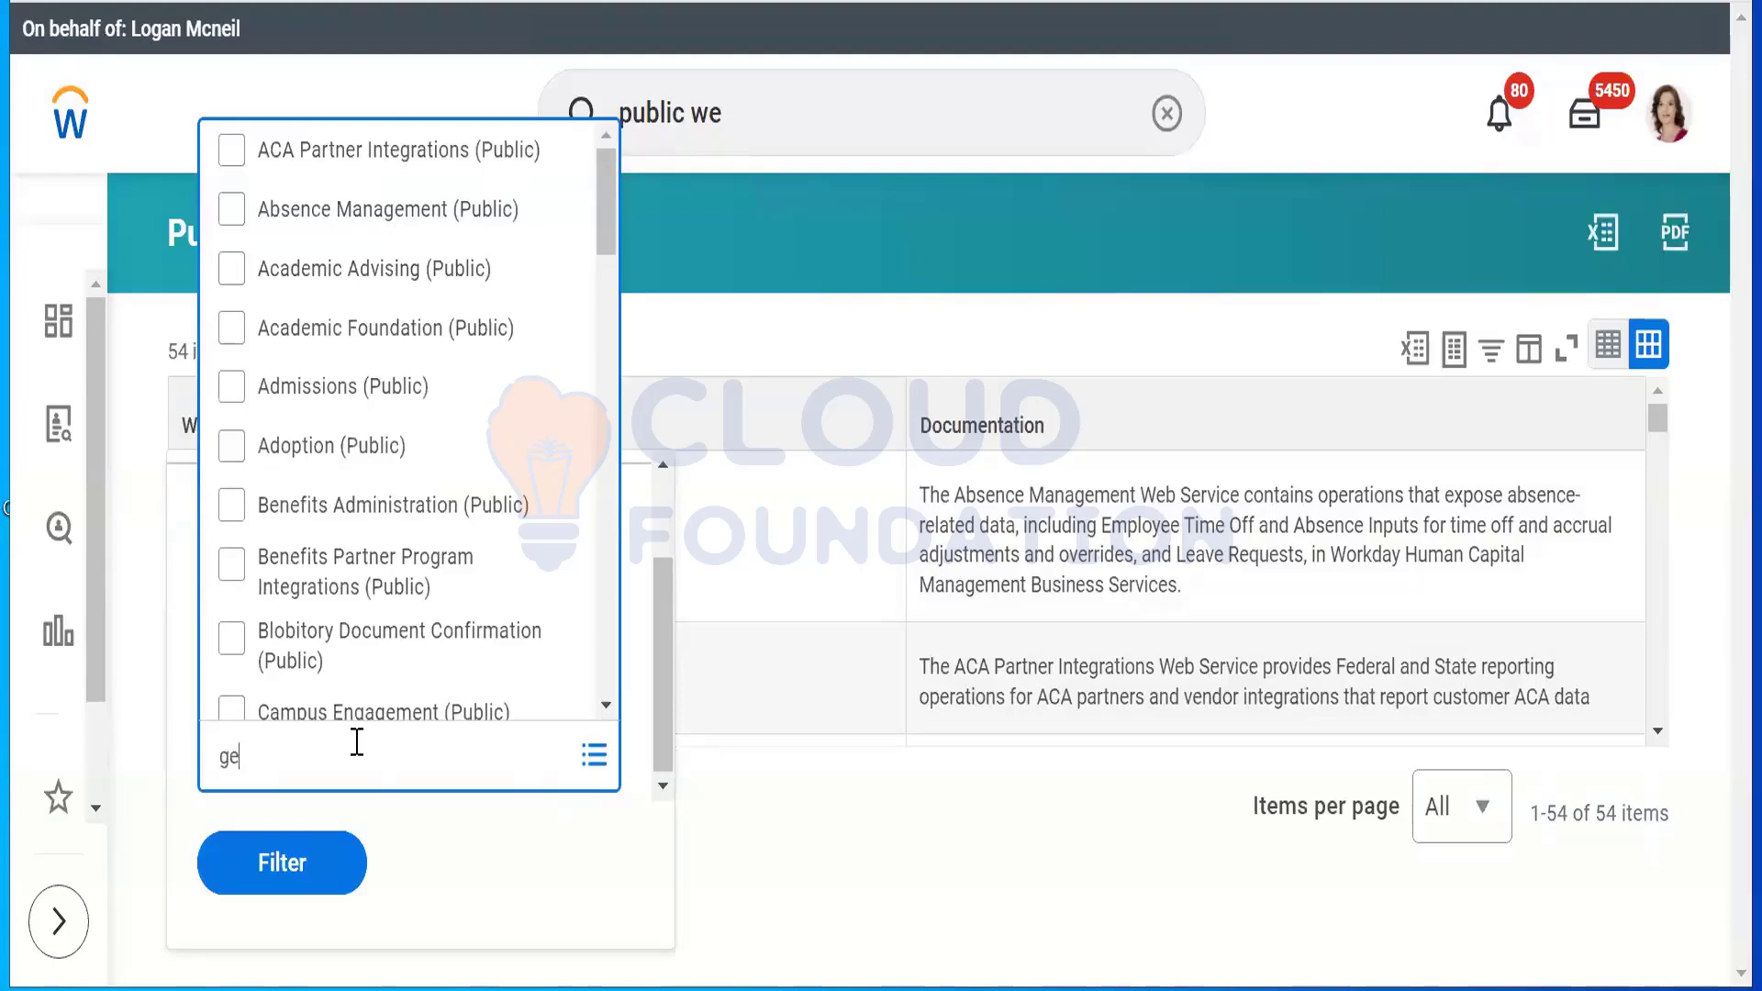
key(BackSpace)
key(BackSpace)
key(BackSpace)
text(Human resources)
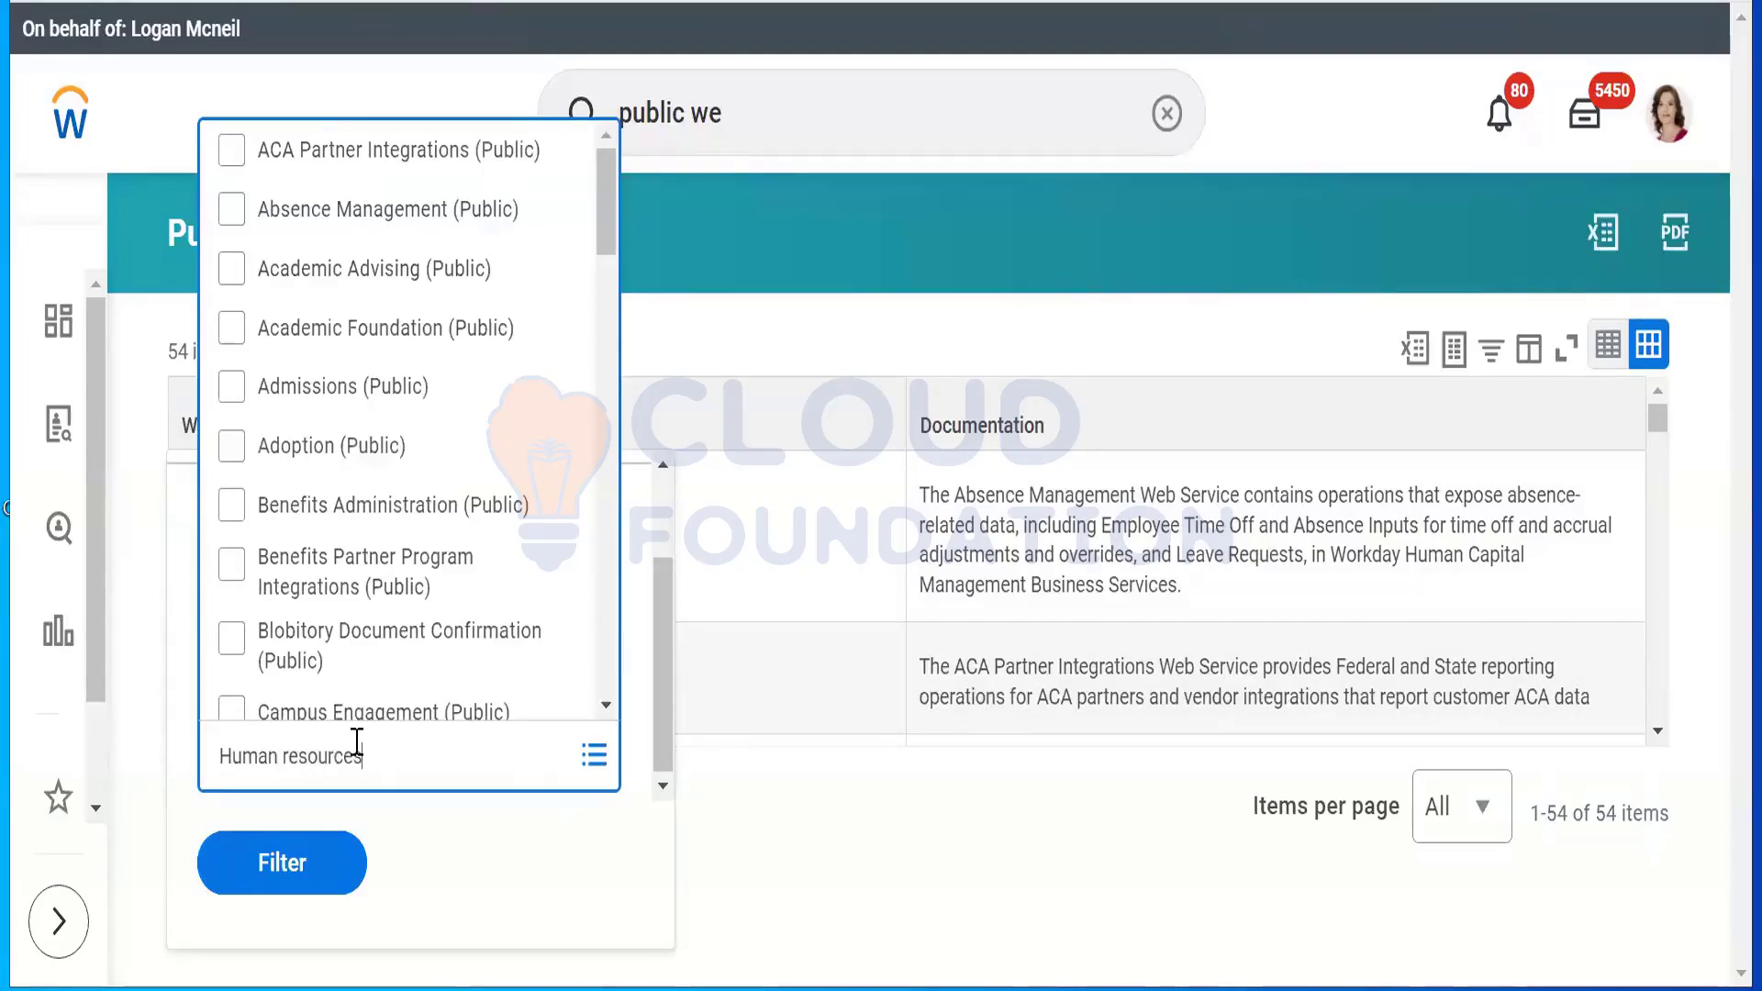
key(Return)
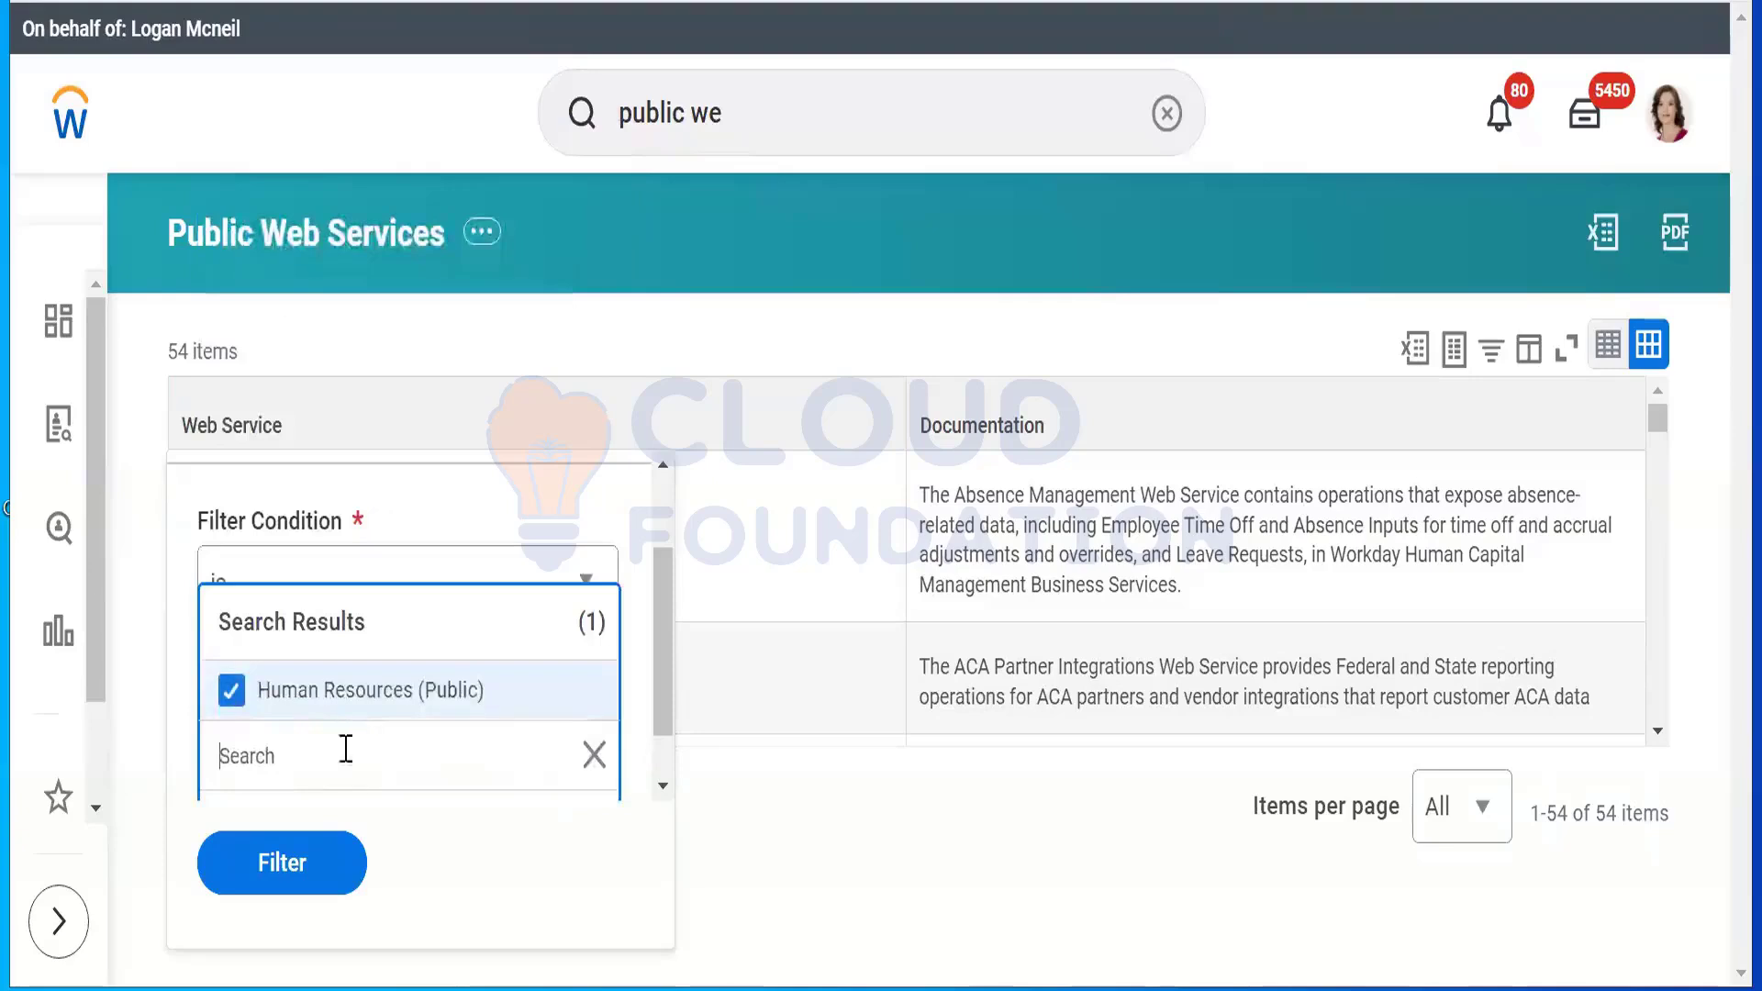
click(263, 876)
Step: Apply the Human Resources (Public) filter and open its WSDL via Web Service > View WSDL
click(263, 867)
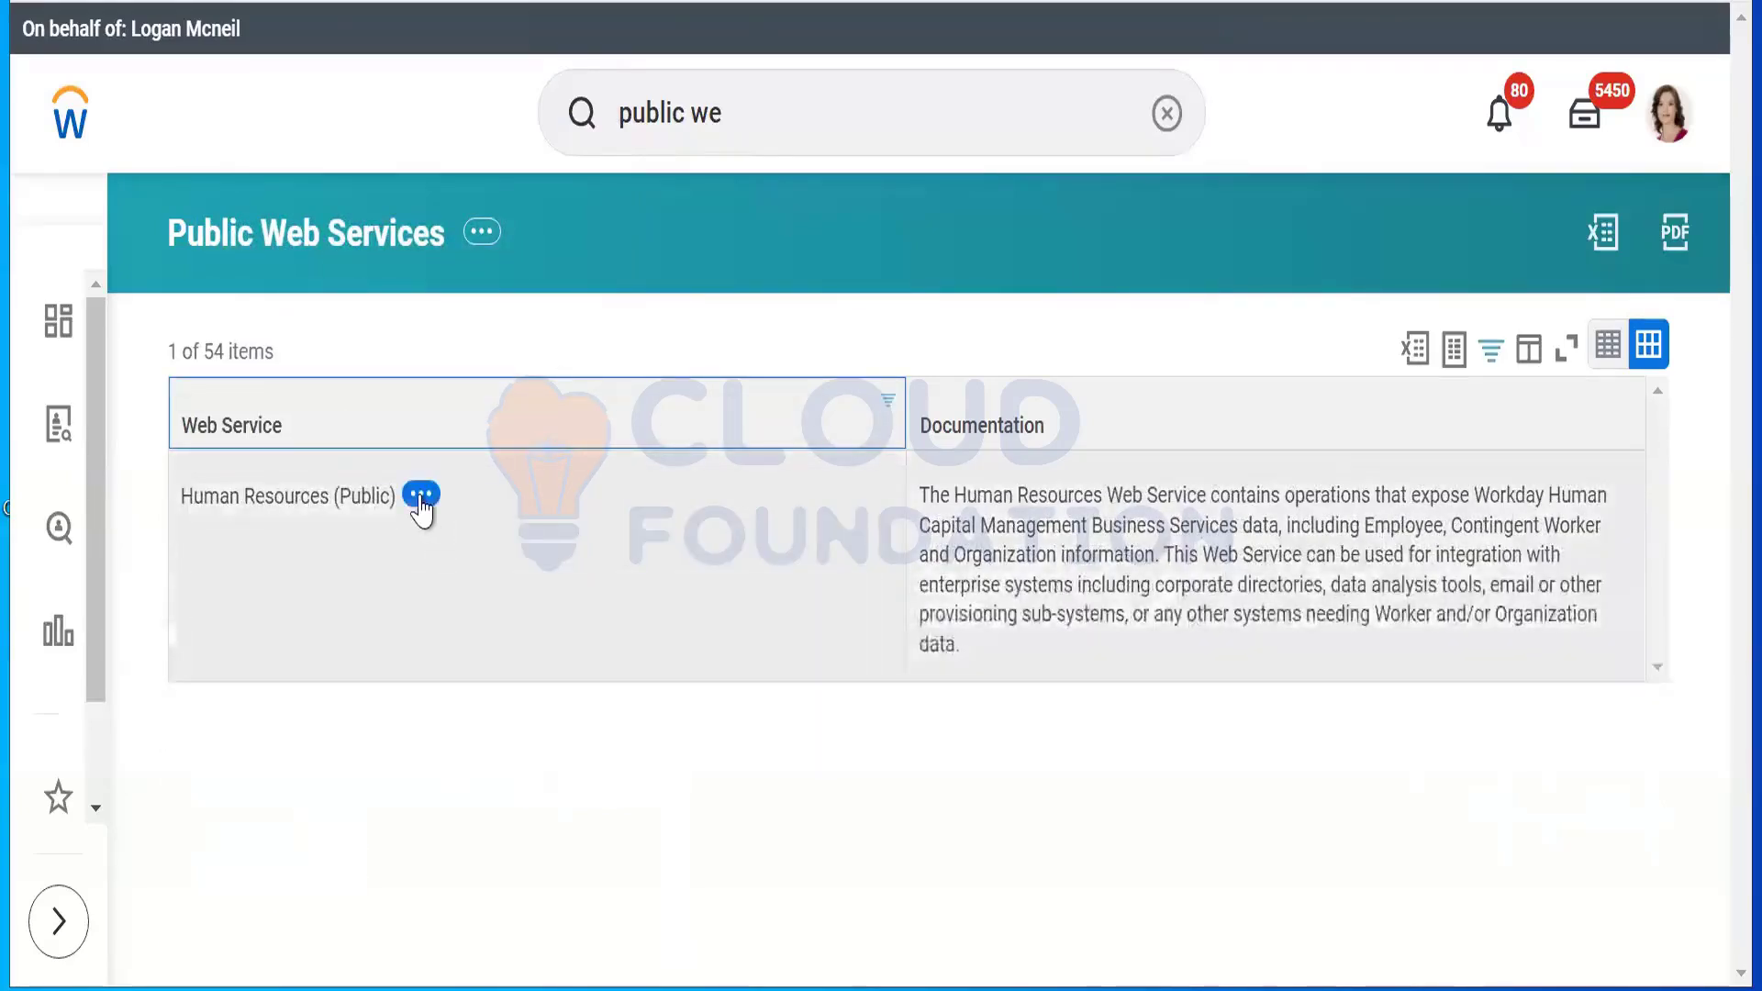
click(420, 494)
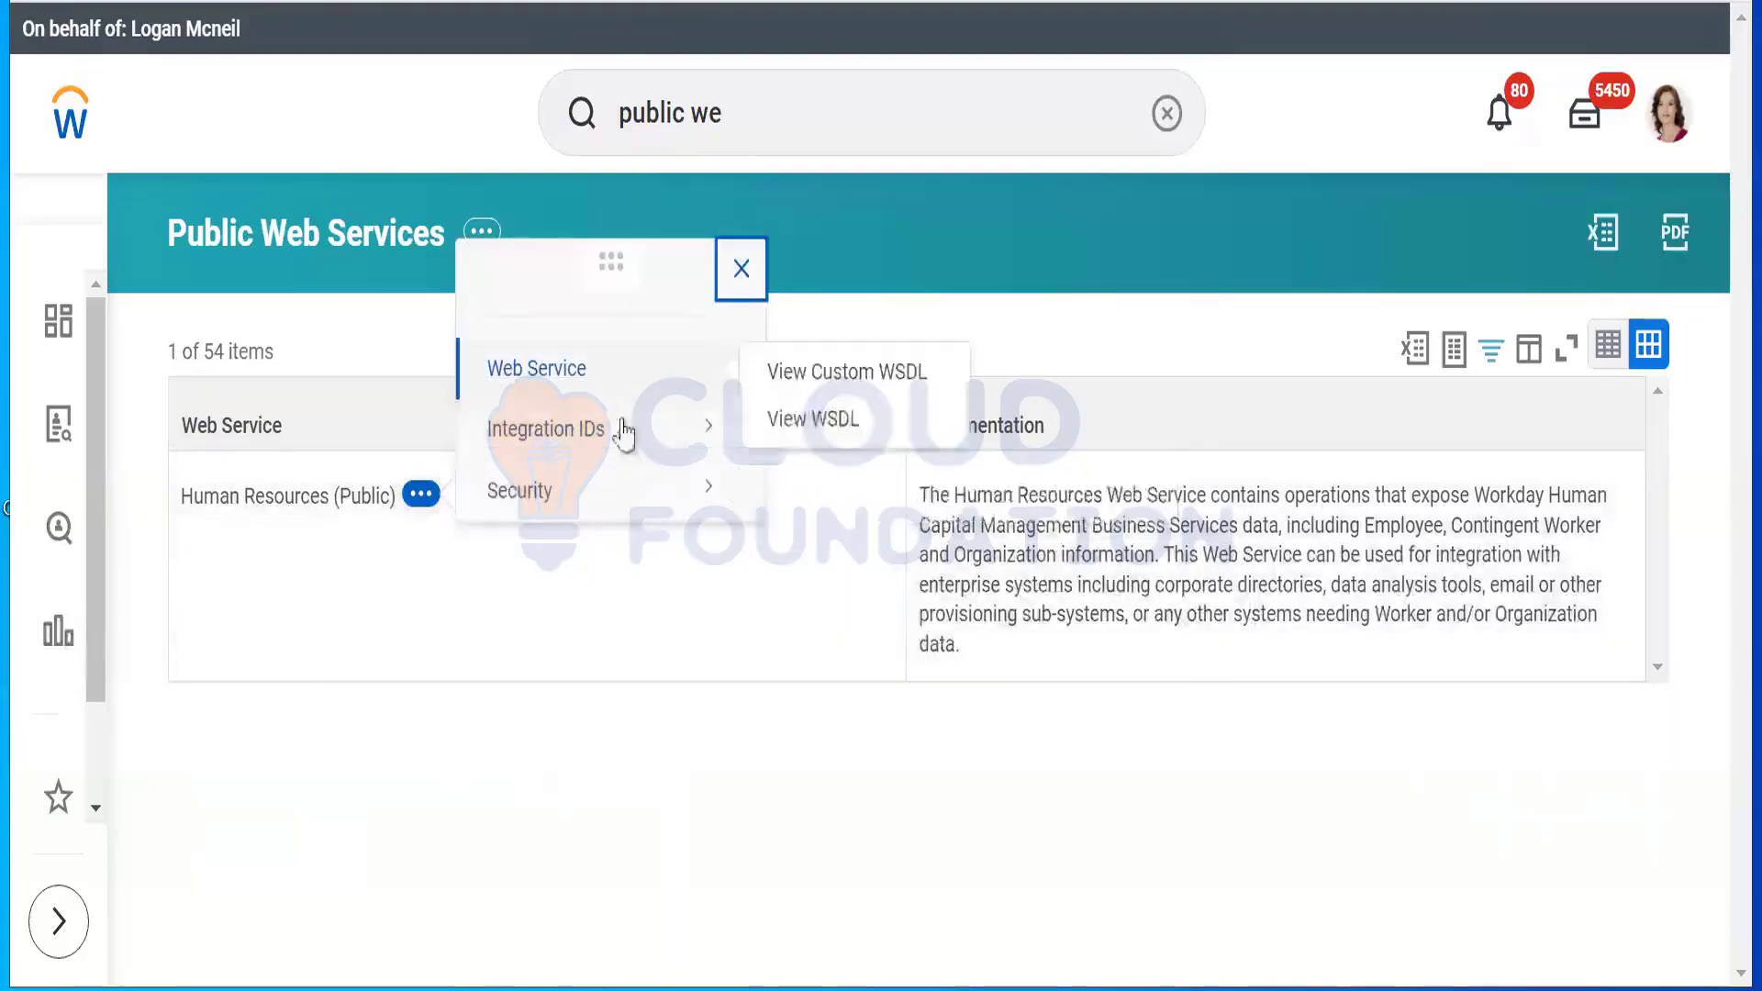
mouse_move(597, 376)
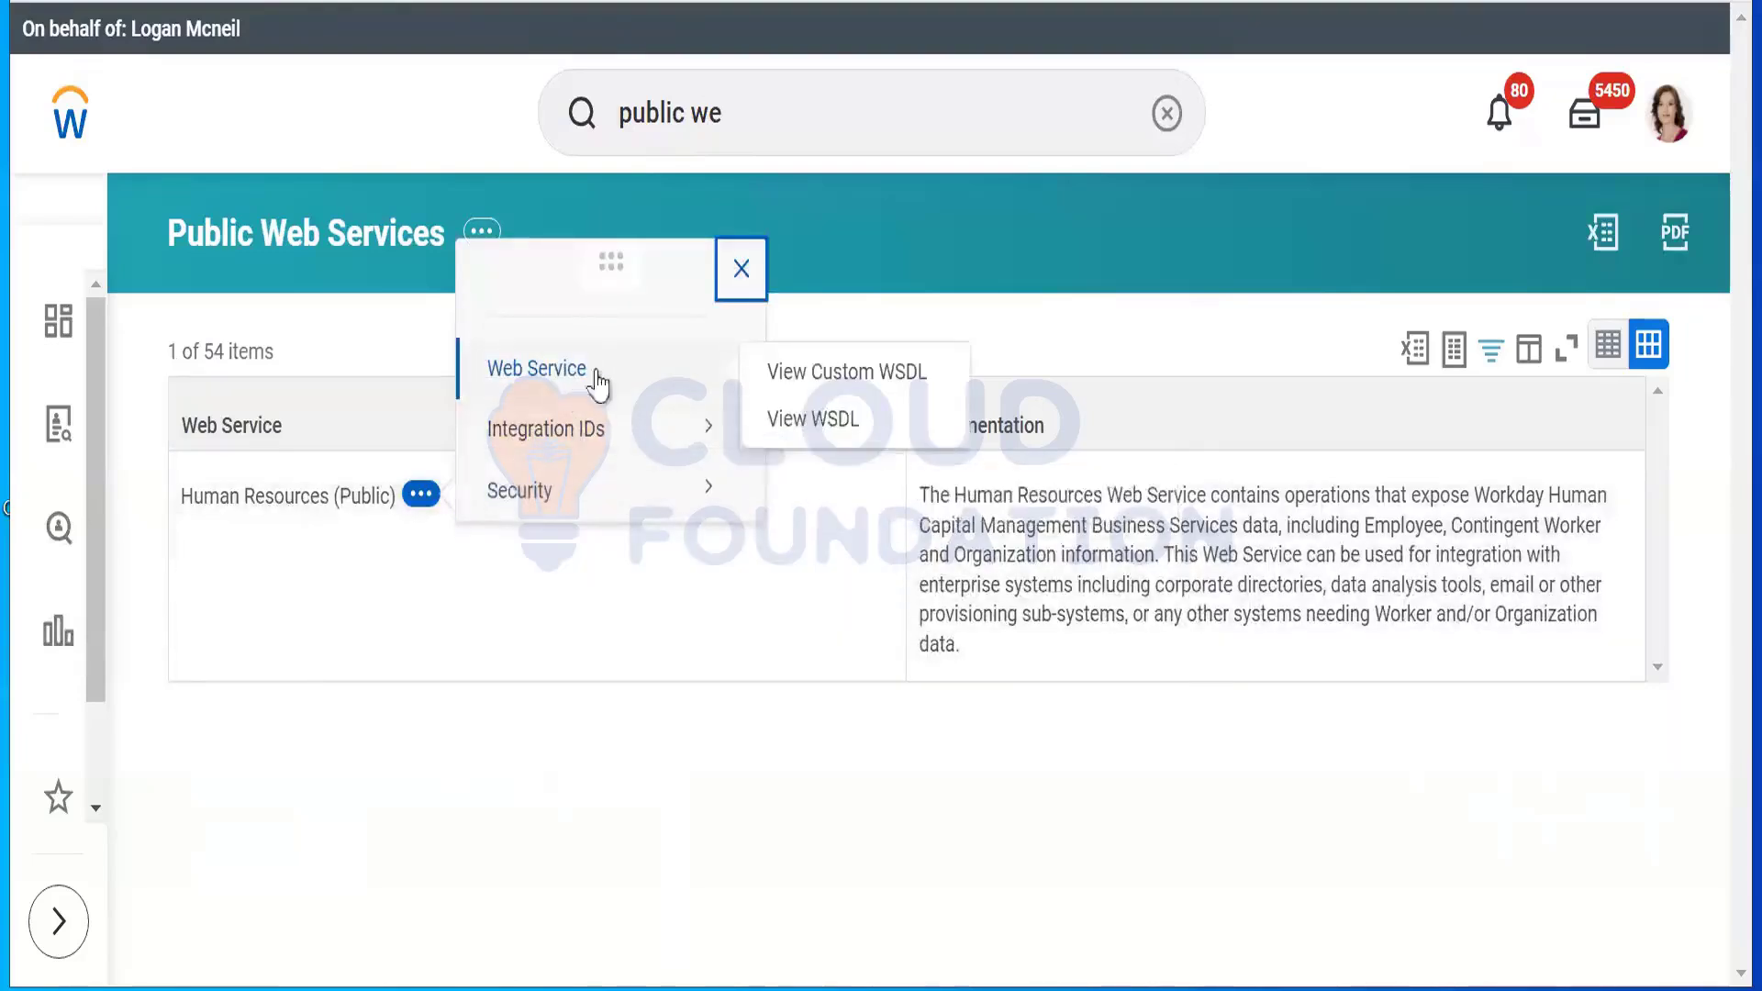
click(816, 422)
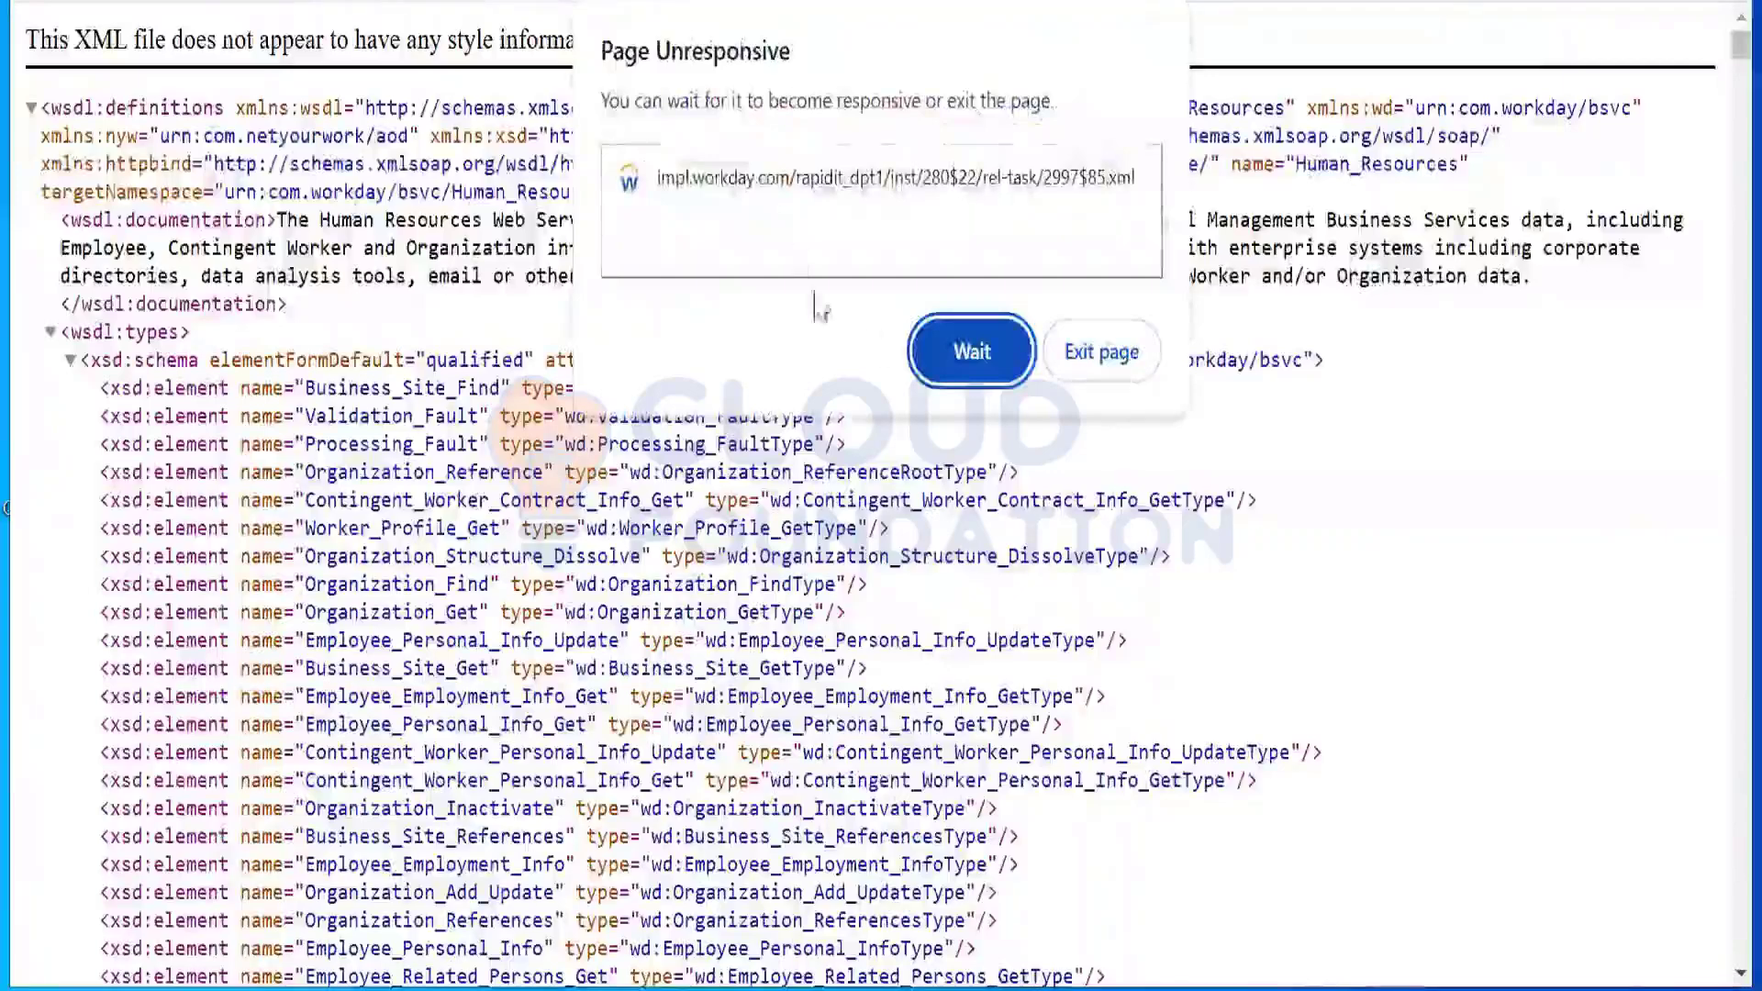
Step: Scroll through the Human_Resources WSDL schema, choosing Wait on each unresponsive-page prompt, then switch to Notepad
click(934, 352)
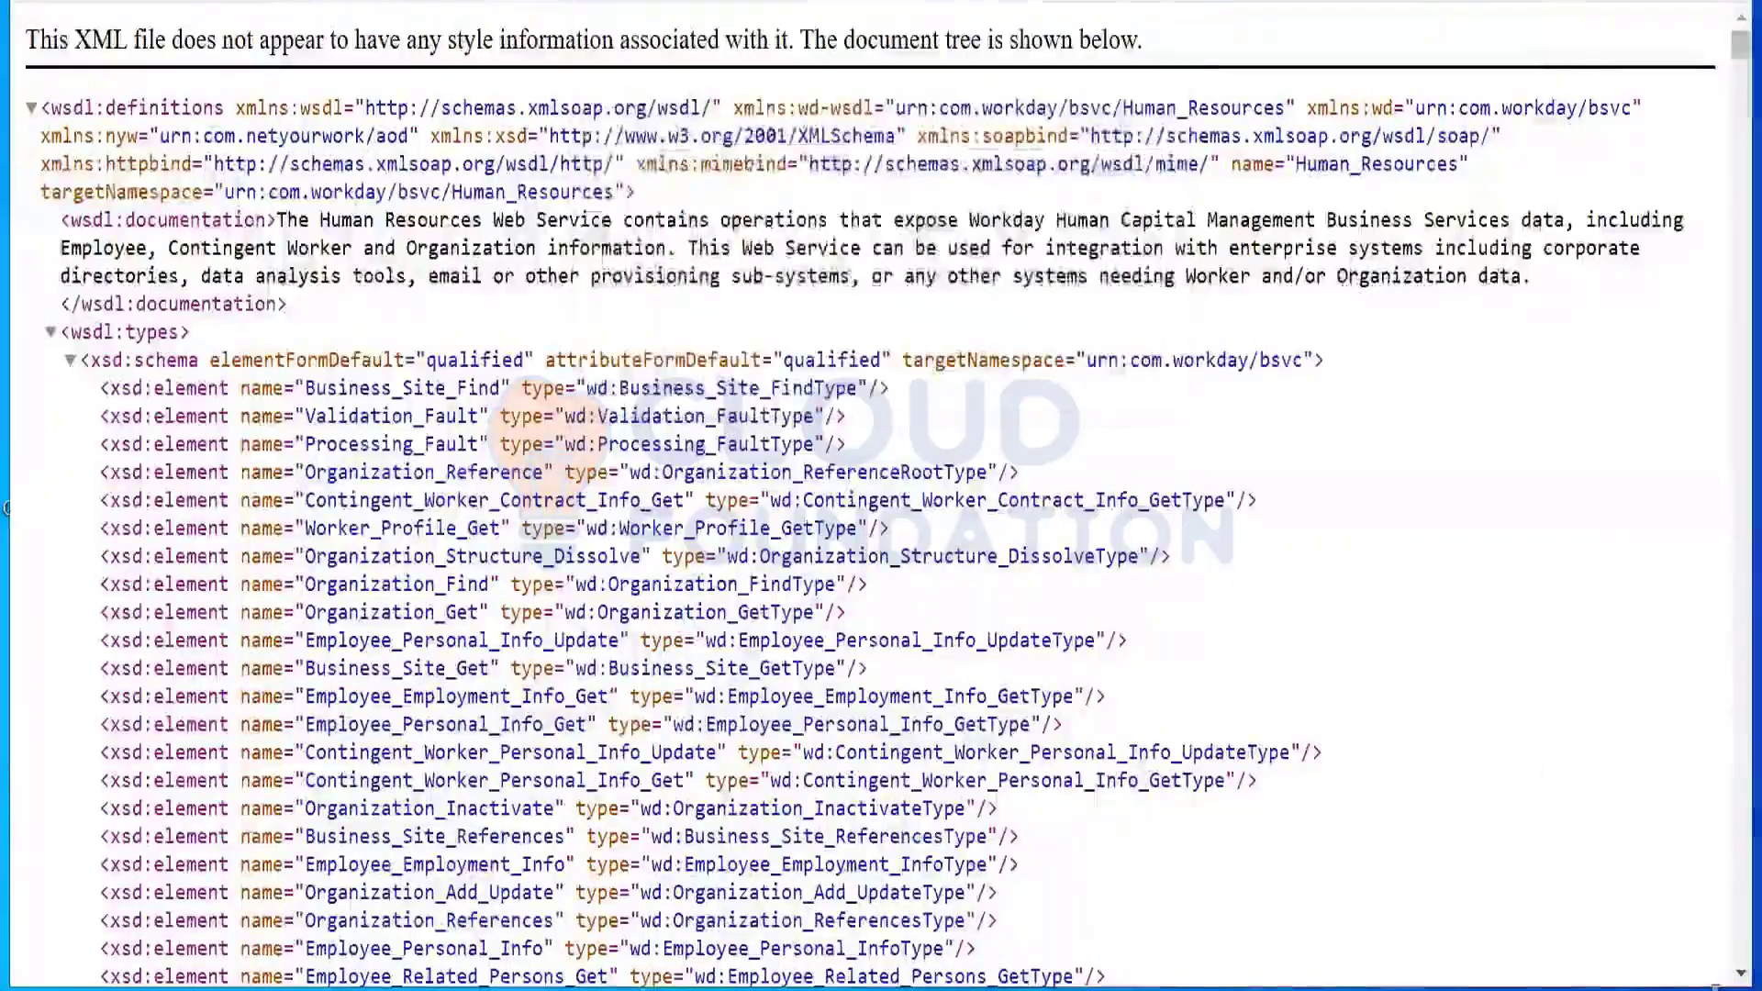
scroll(1732, 973, down, 5)
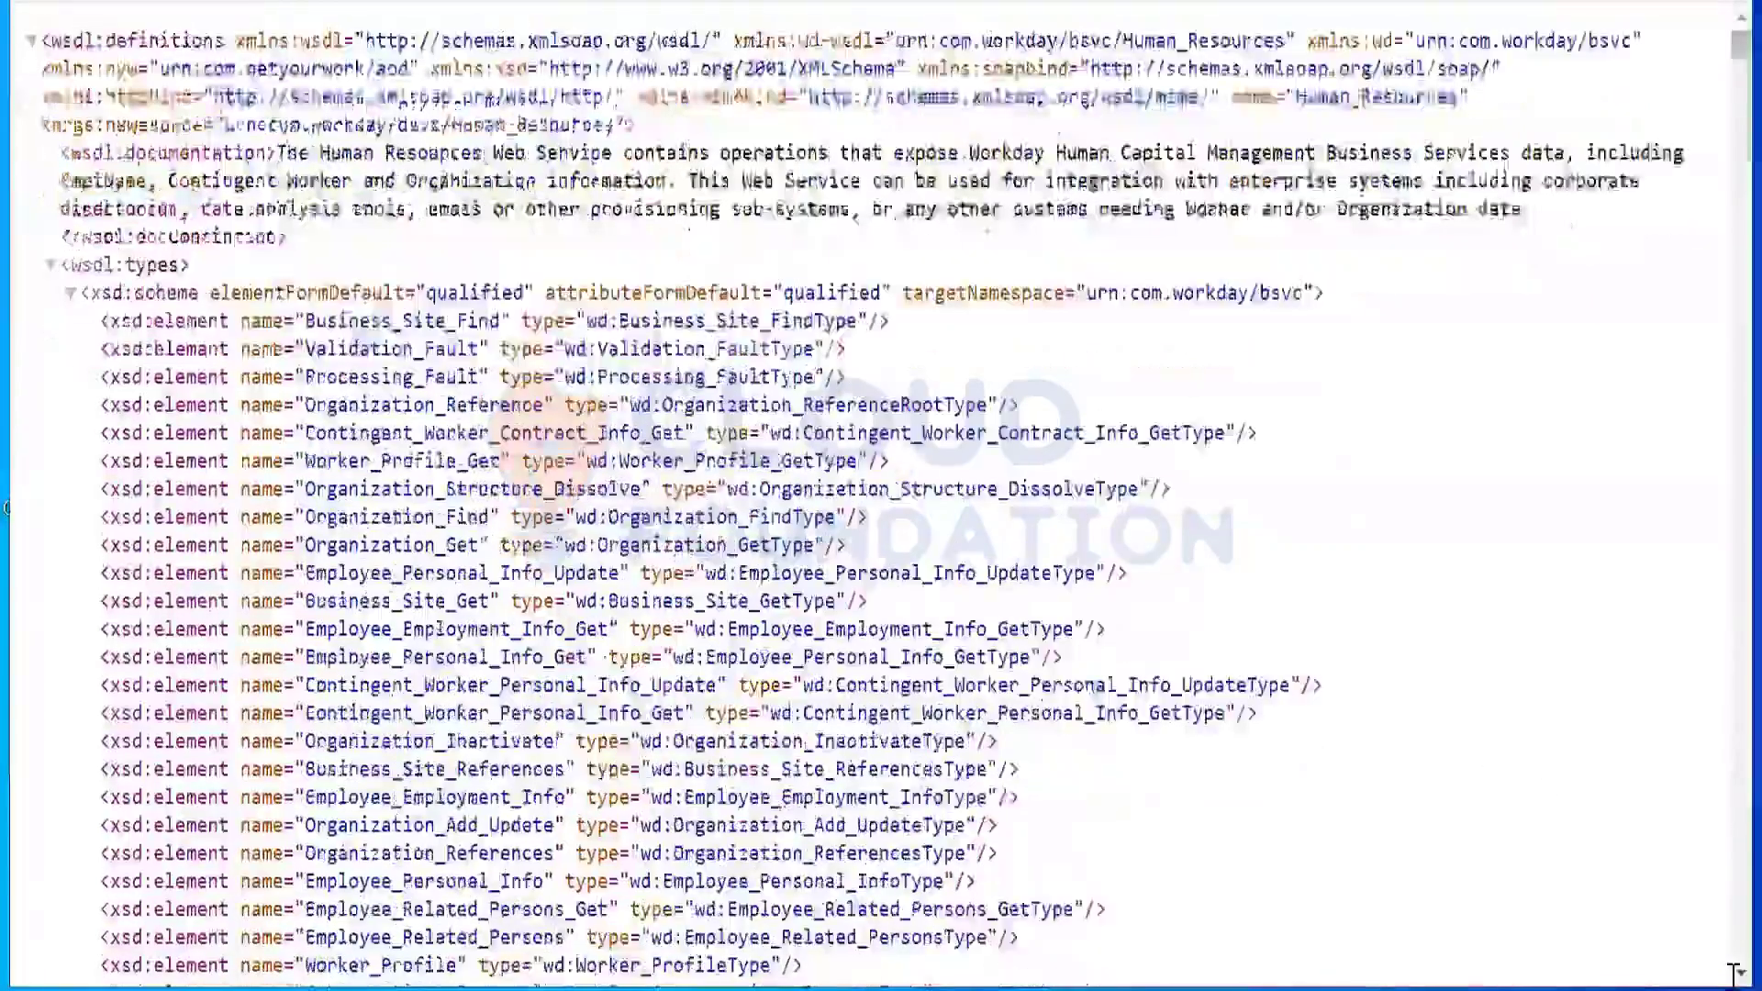
scroll(1732, 972, down, 5)
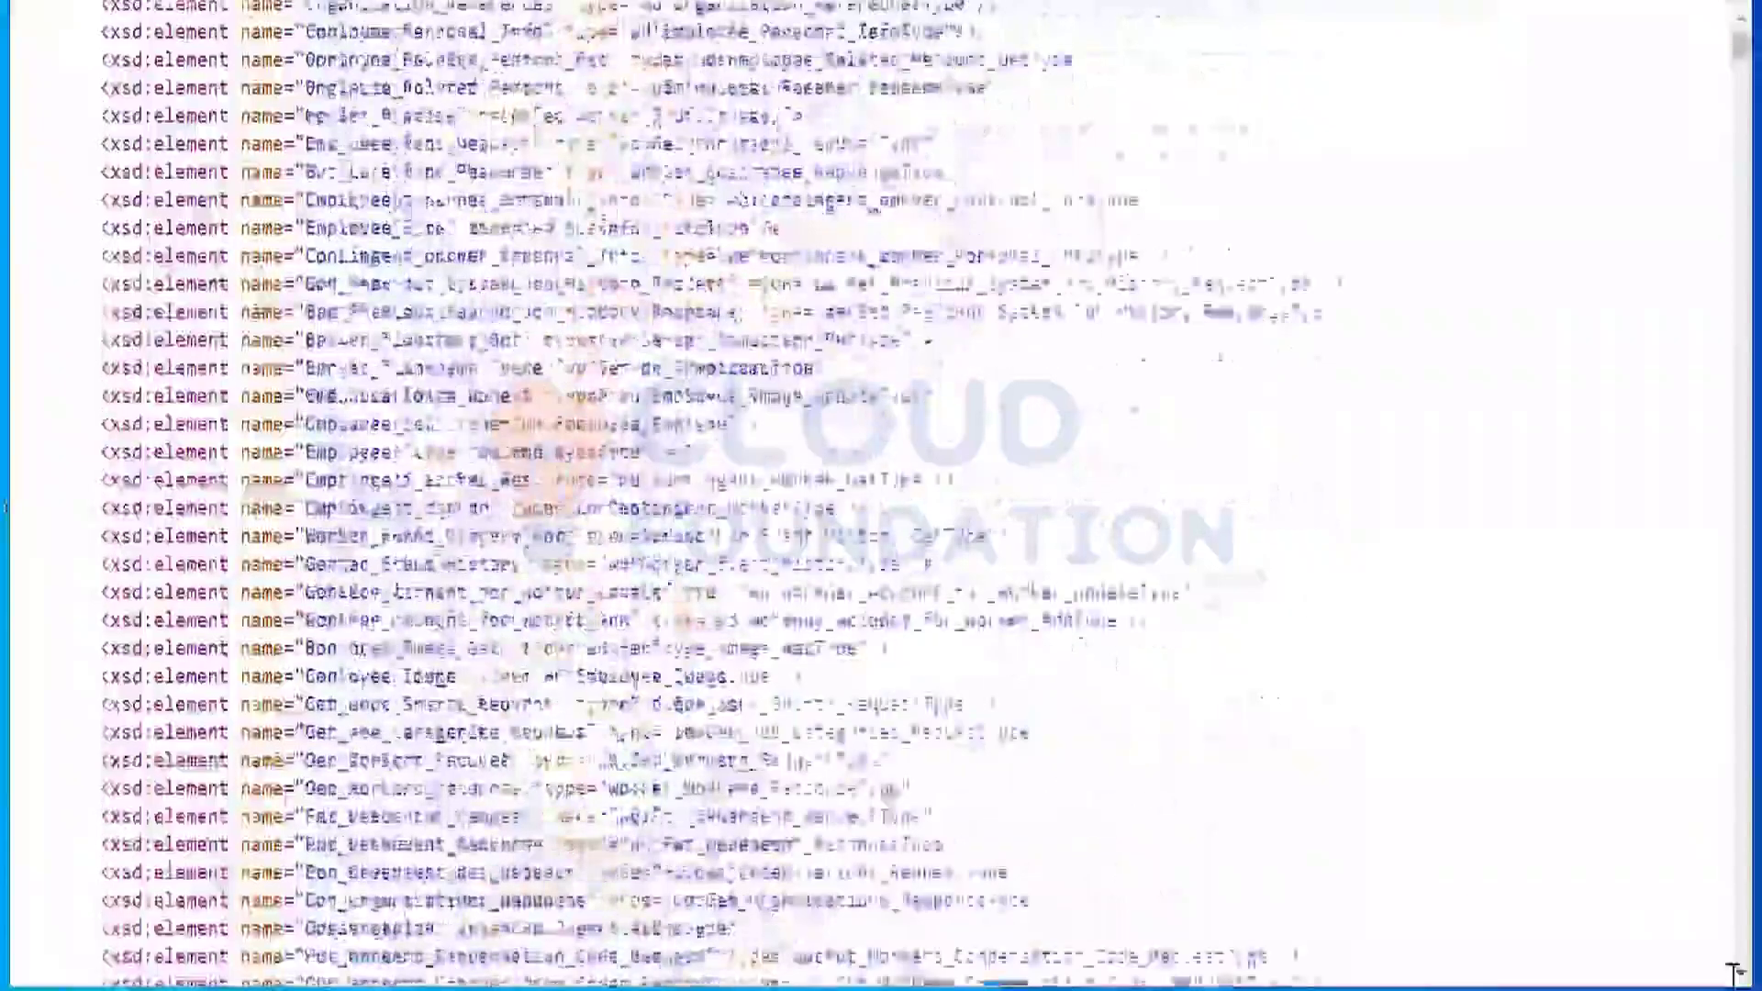
scroll(1732, 972, down, 15)
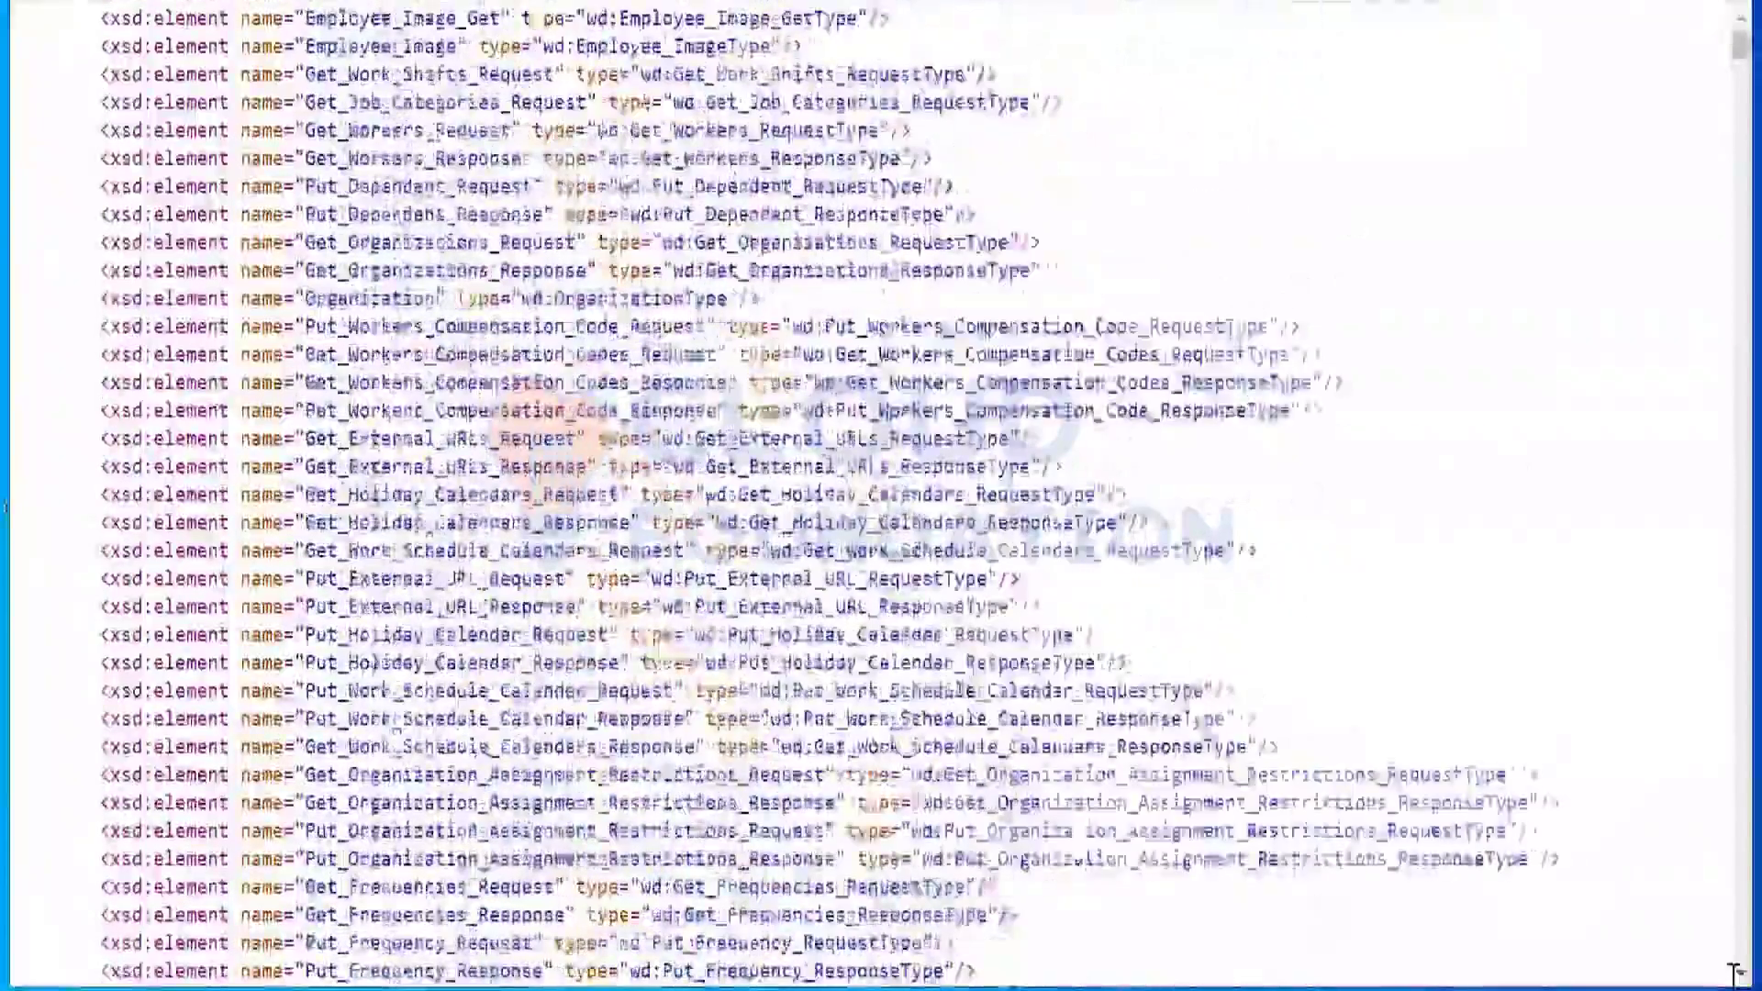
scroll(1732, 972, down, 10)
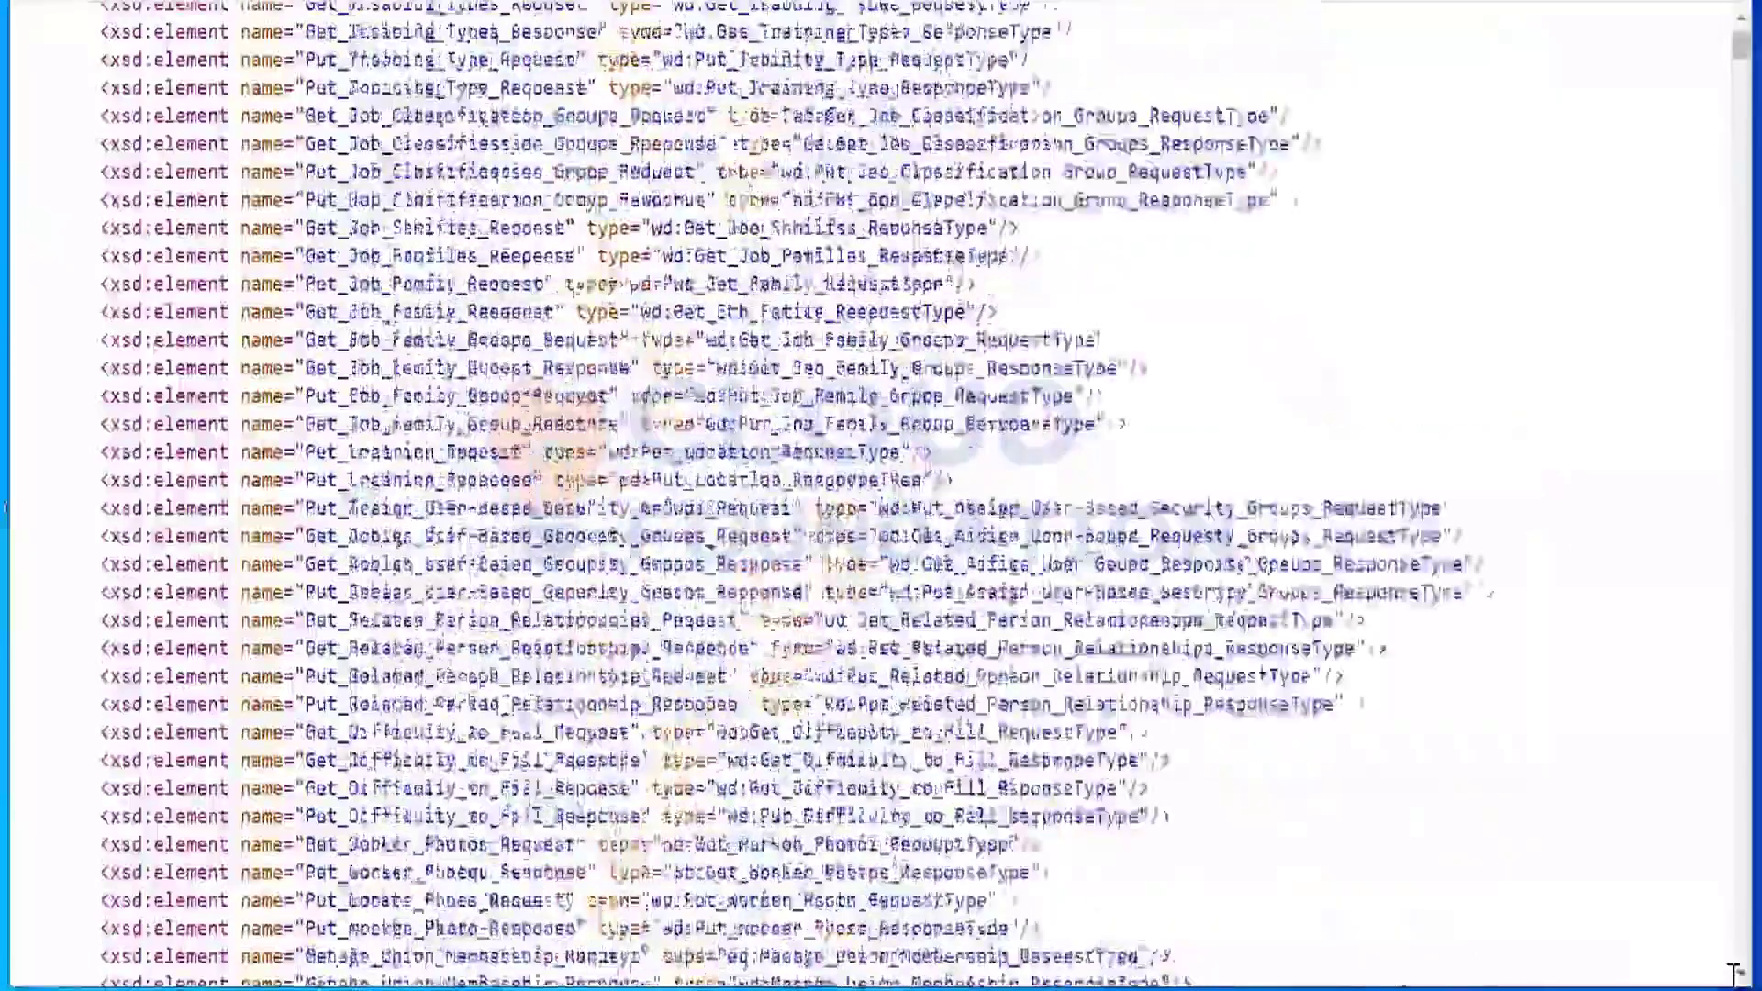
scroll(1732, 973, down, 4)
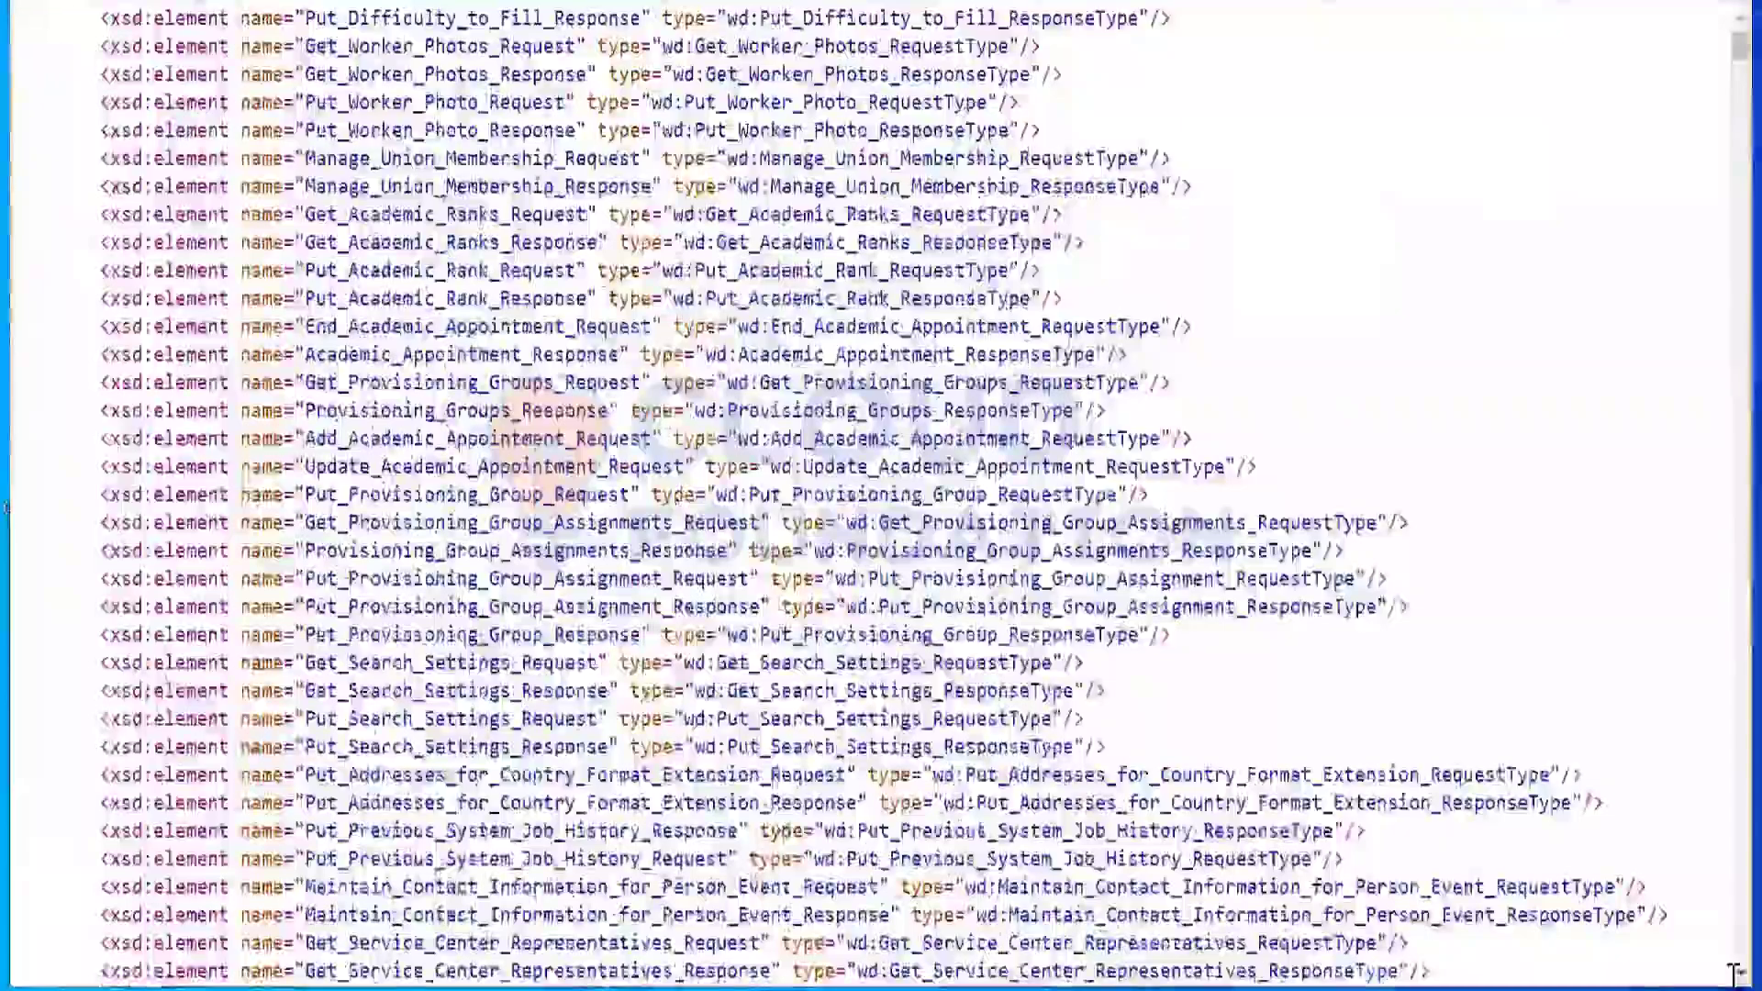
scroll(1386, 431, down, 10)
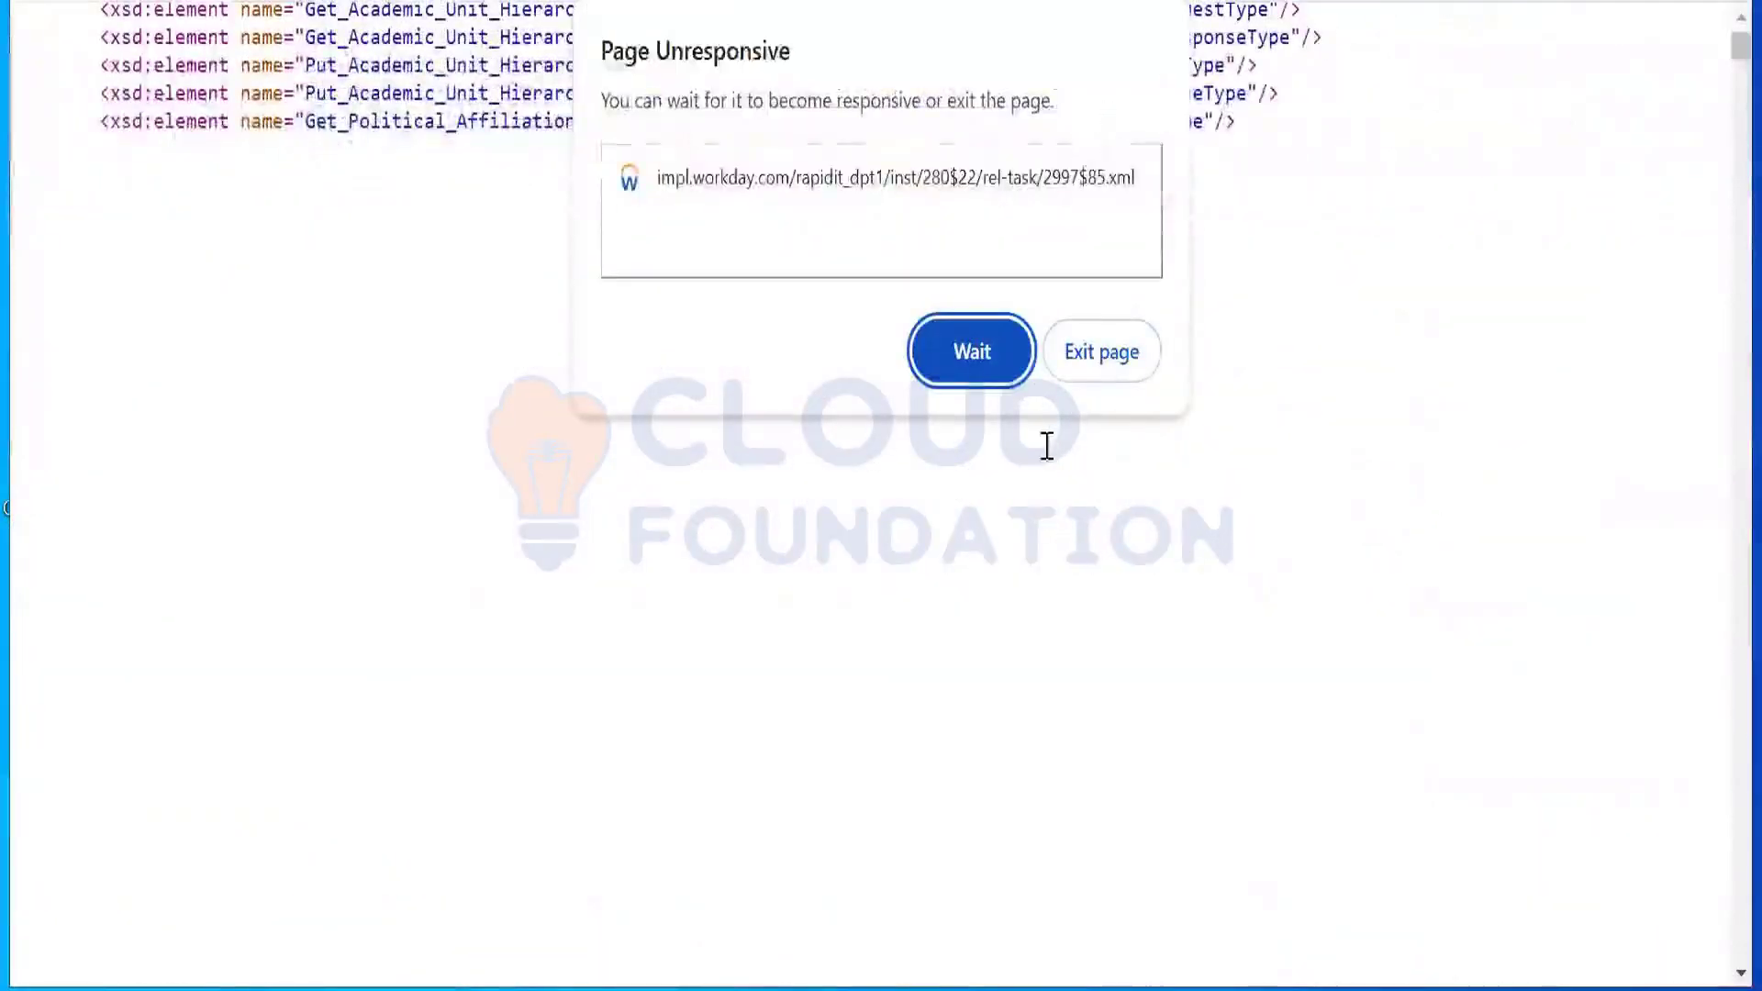
click(971, 356)
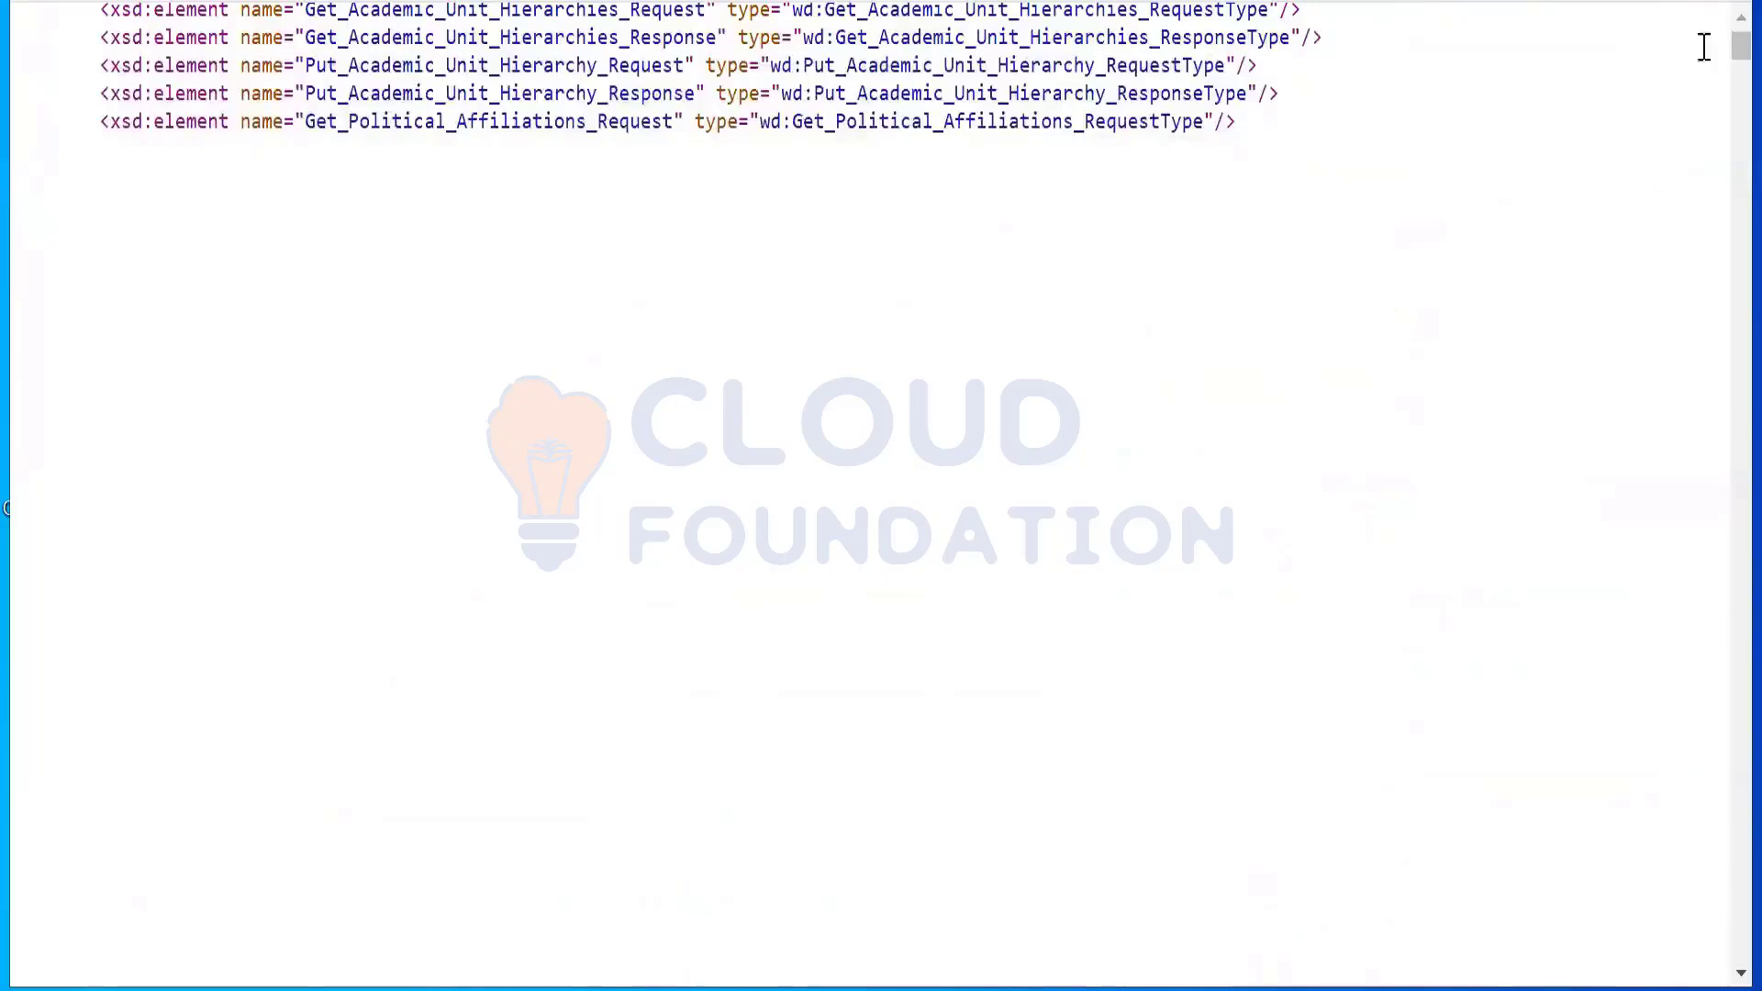
drag(1737, 42, 1740, 620)
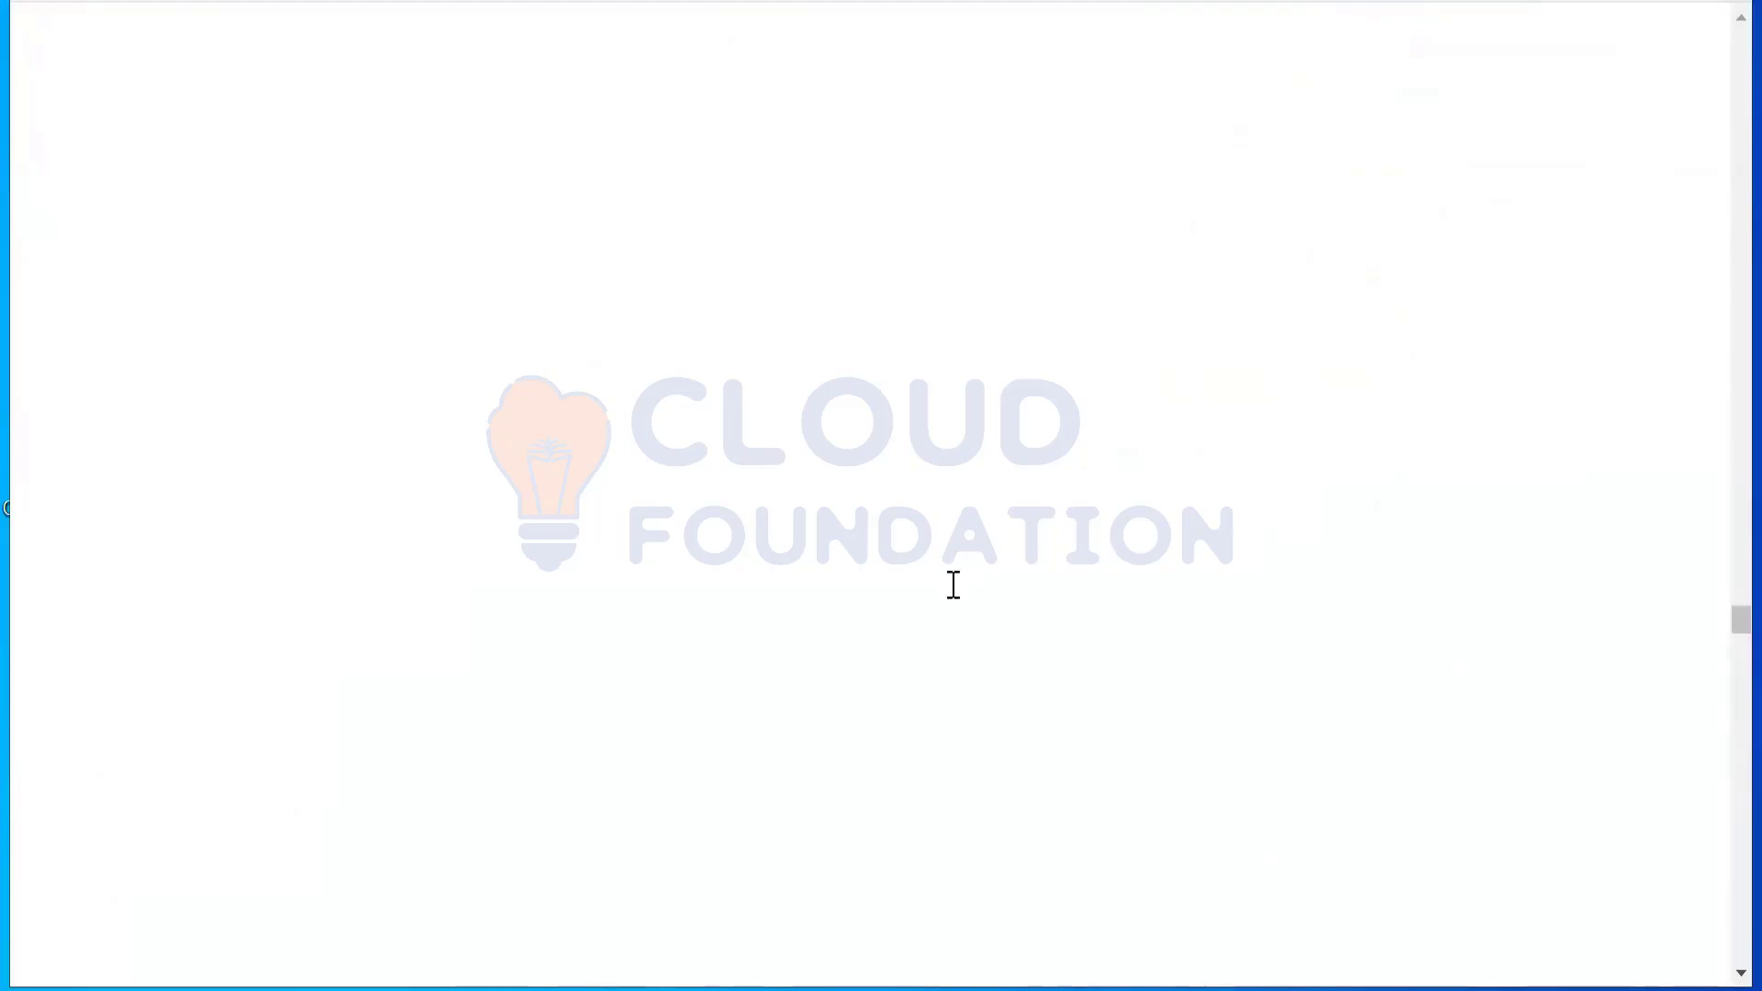
scroll(953, 584, down, 3)
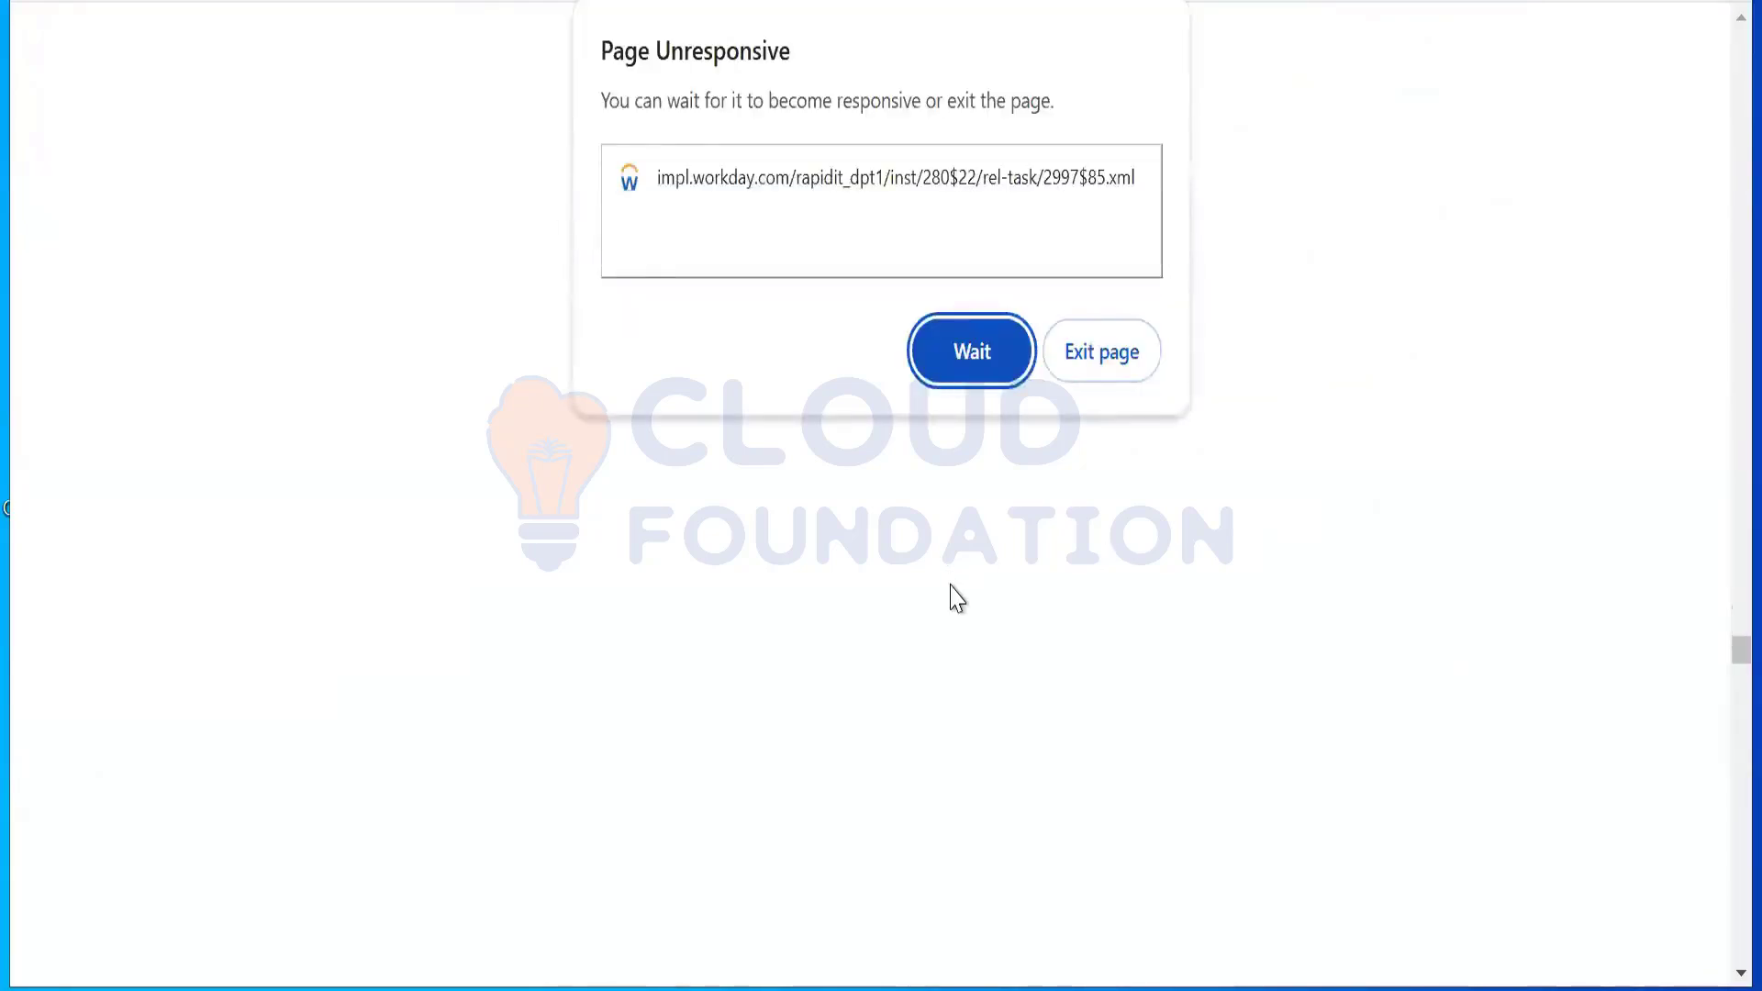
click(968, 358)
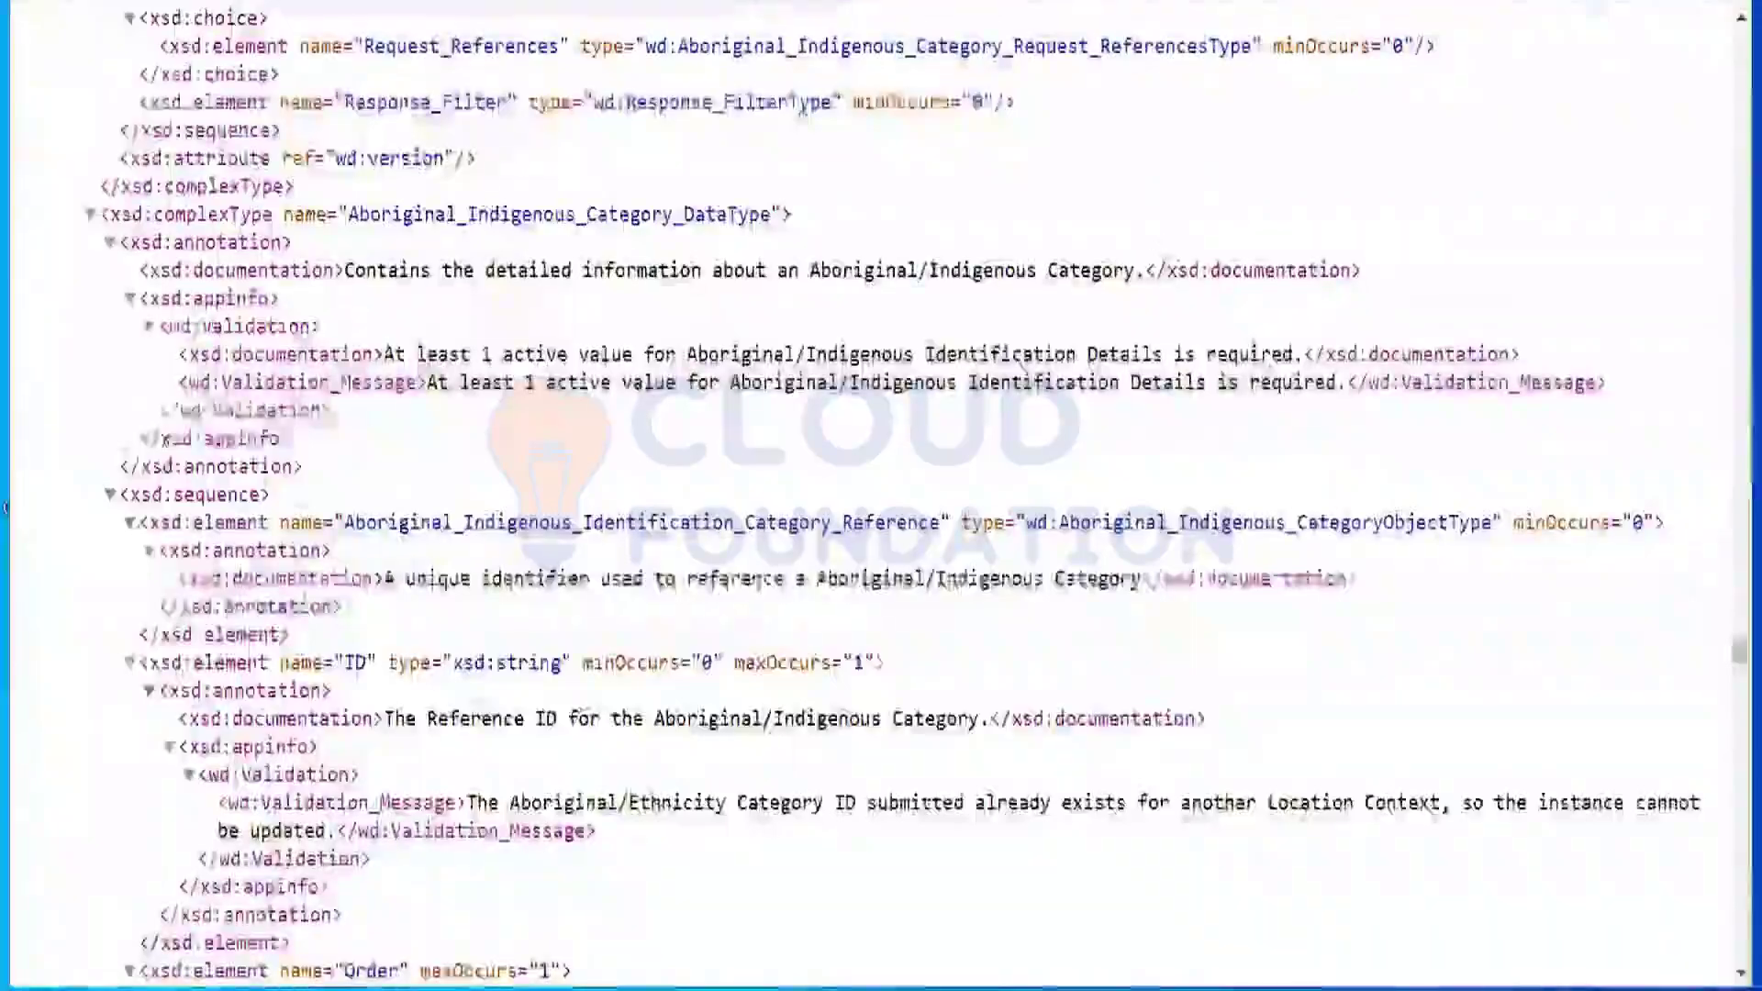
key(alt+Tab)
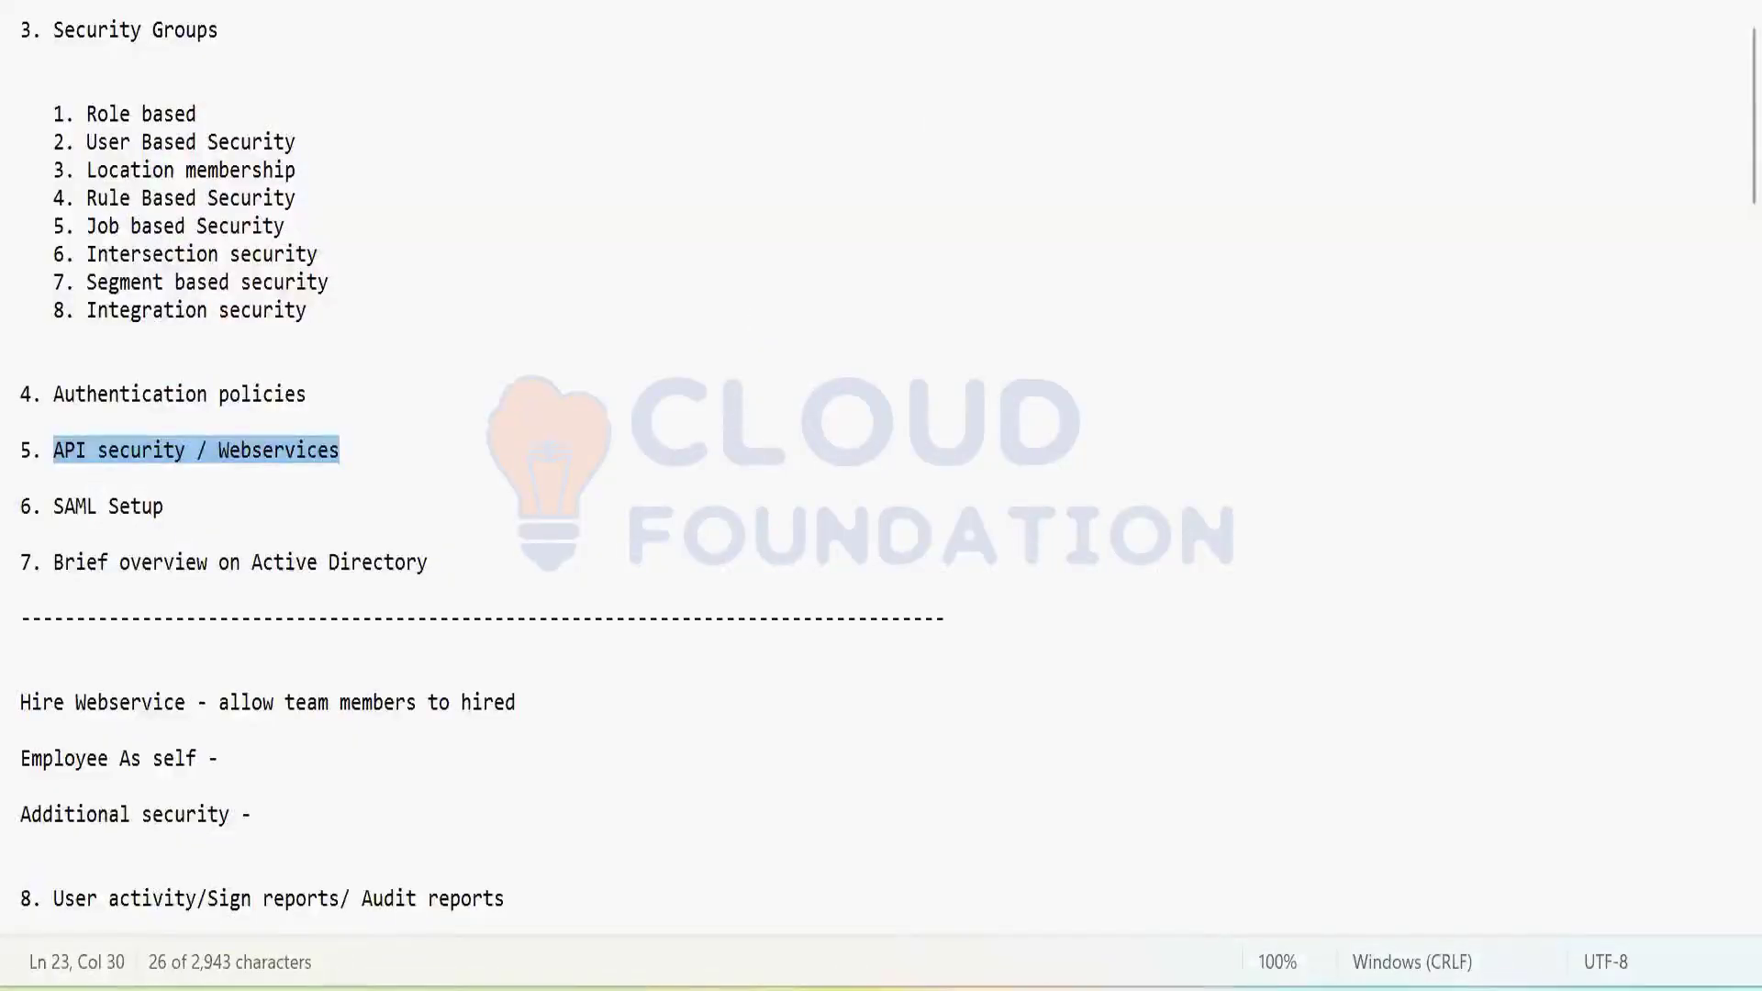
Step: Move through the security notes around the API security / Webservices and Active Directory lines
click(192, 545)
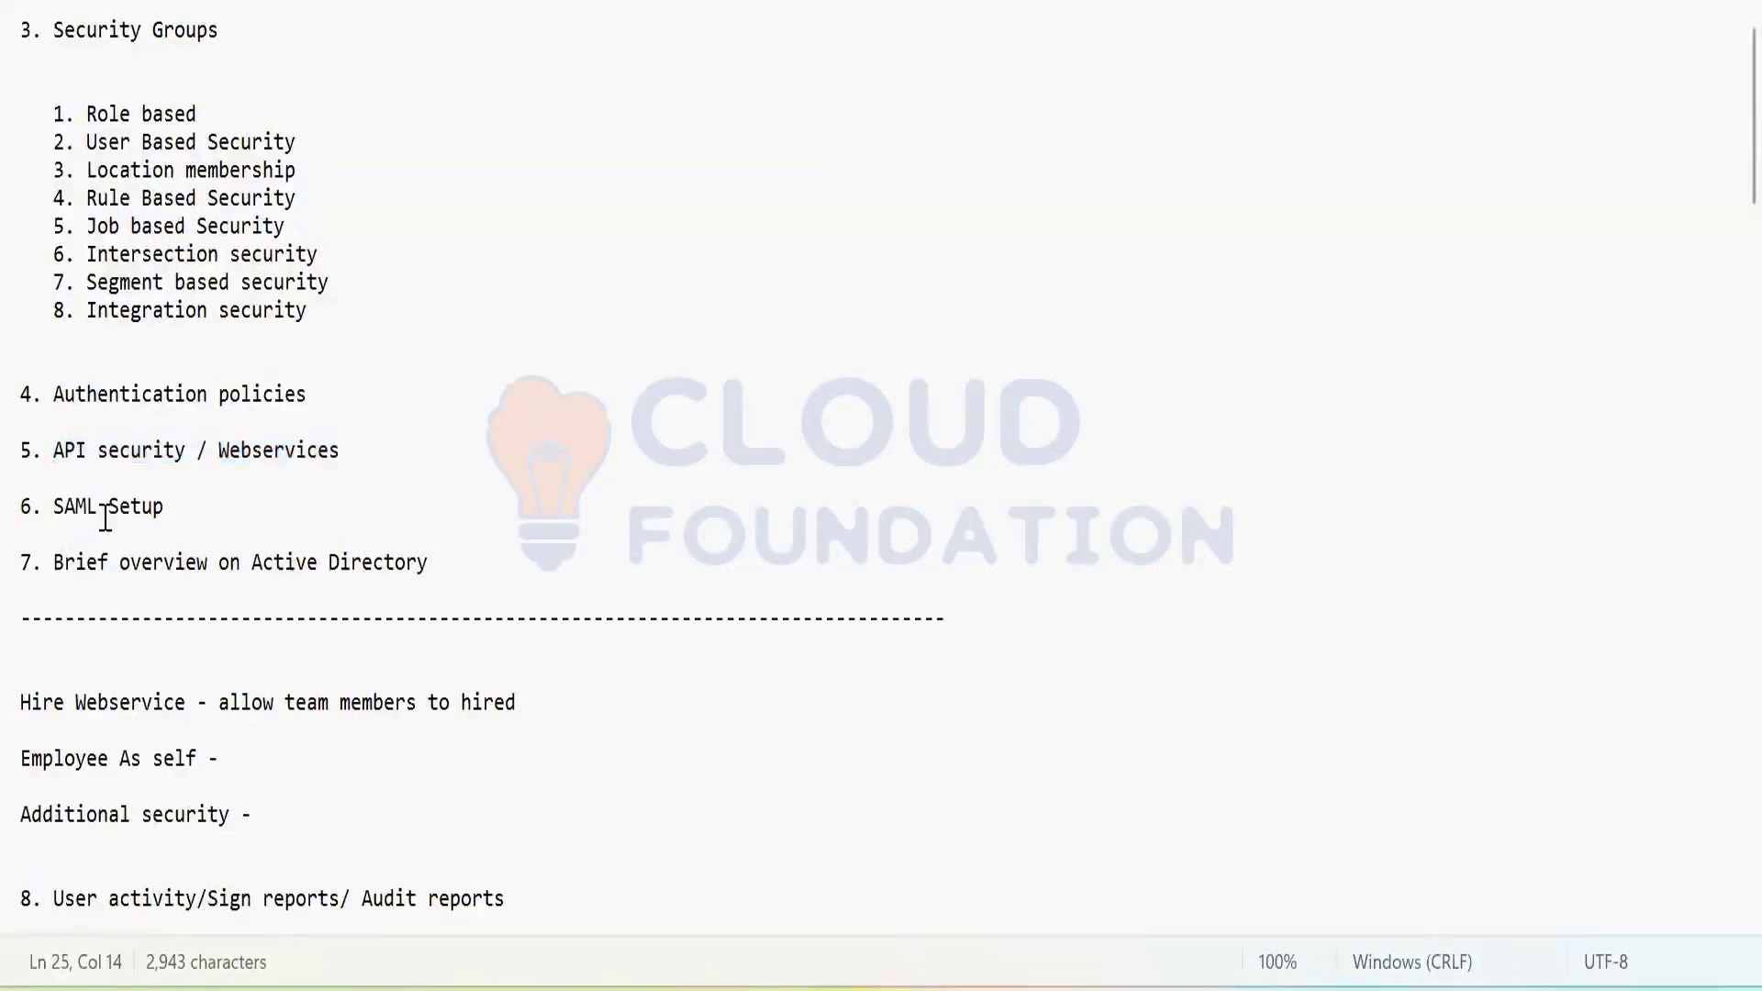
click(297, 563)
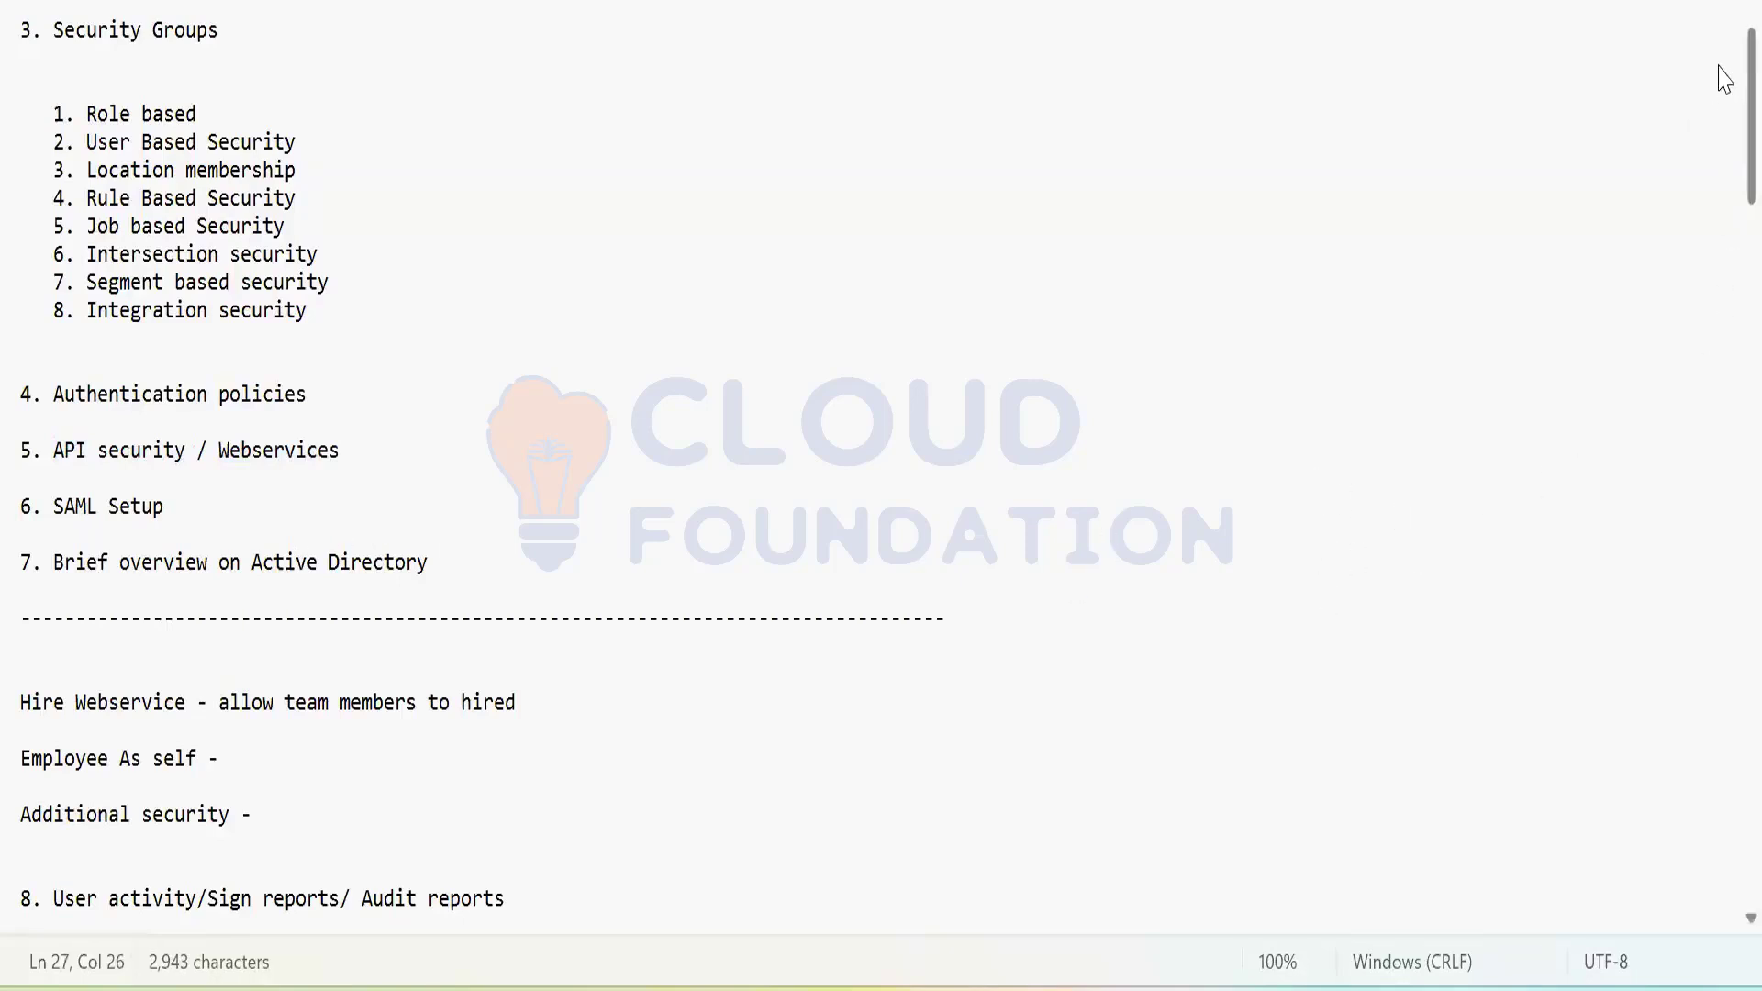
scroll(1723, 78, down, 1)
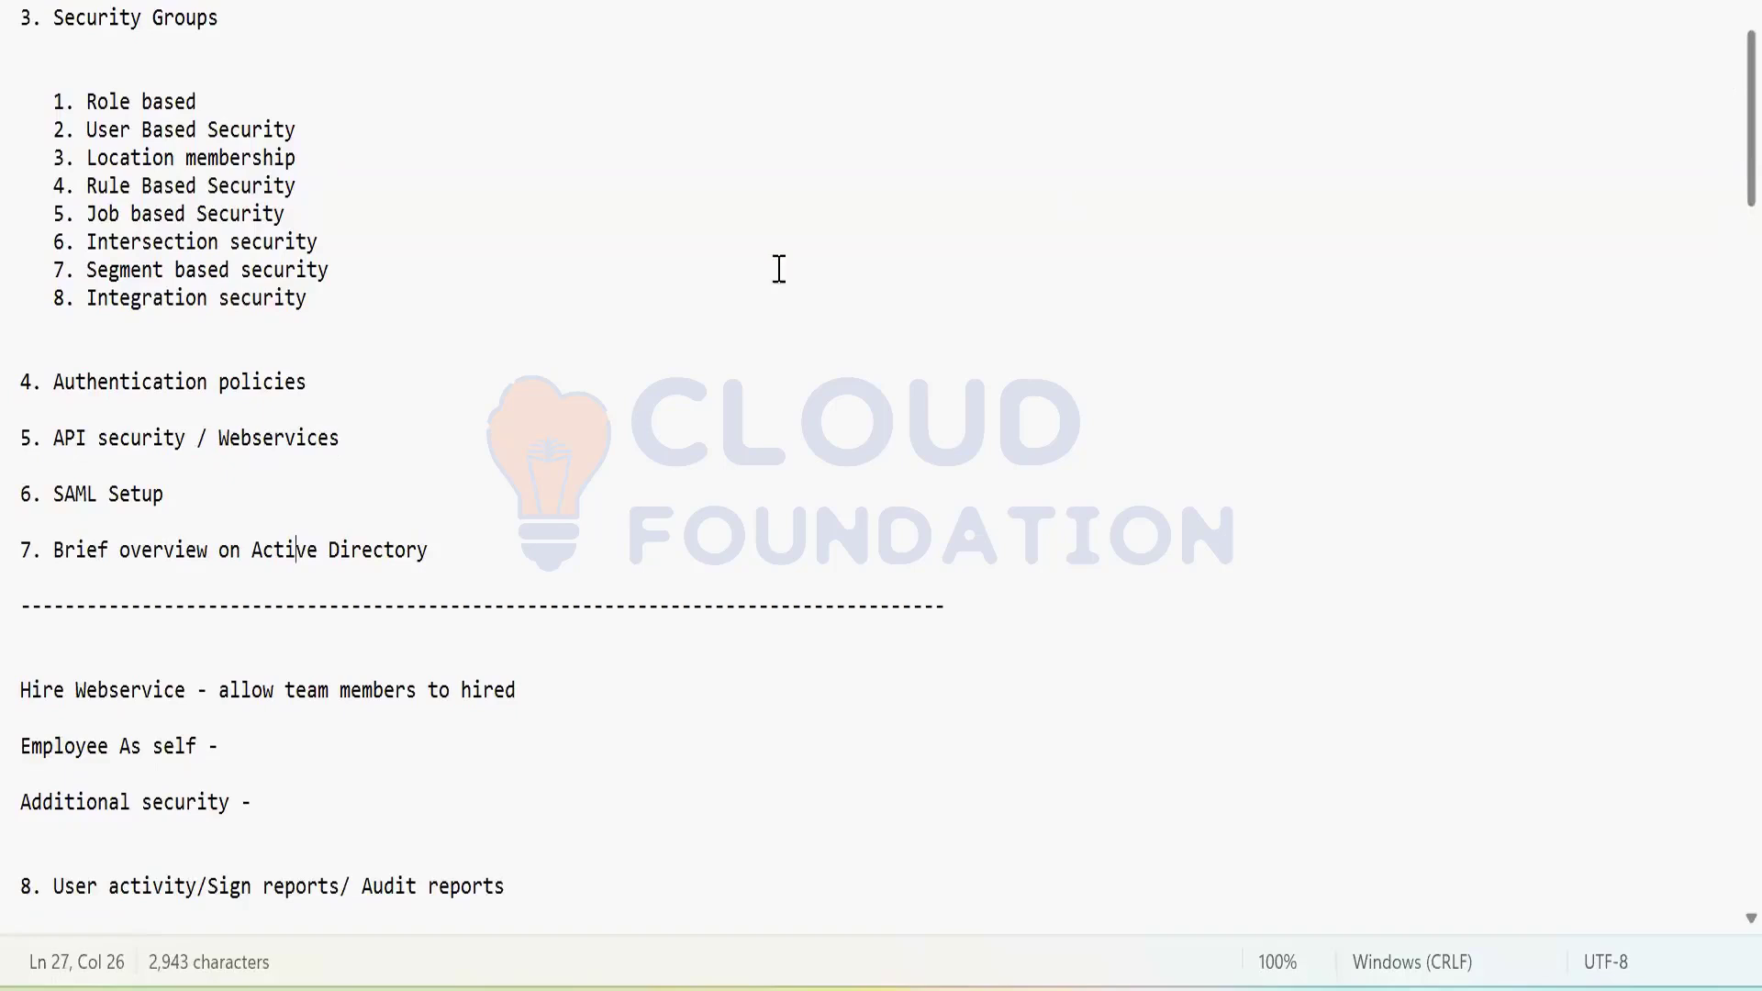
click(135, 431)
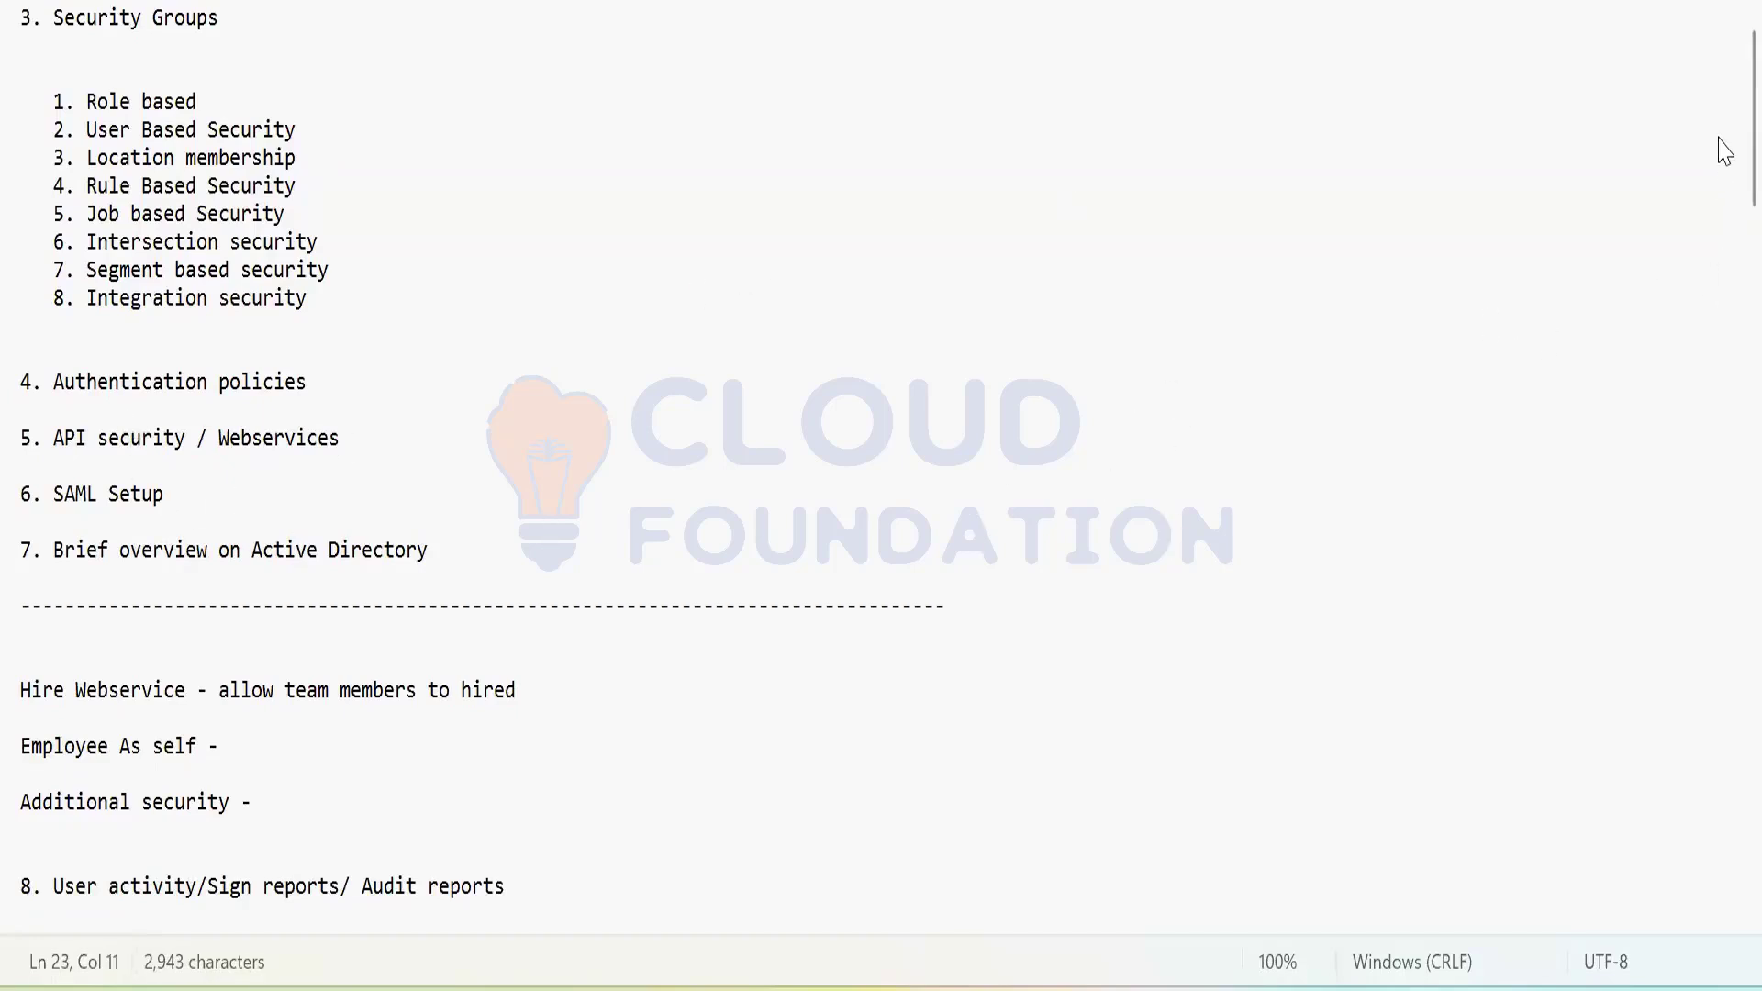
scroll(1719, 181, down, 7)
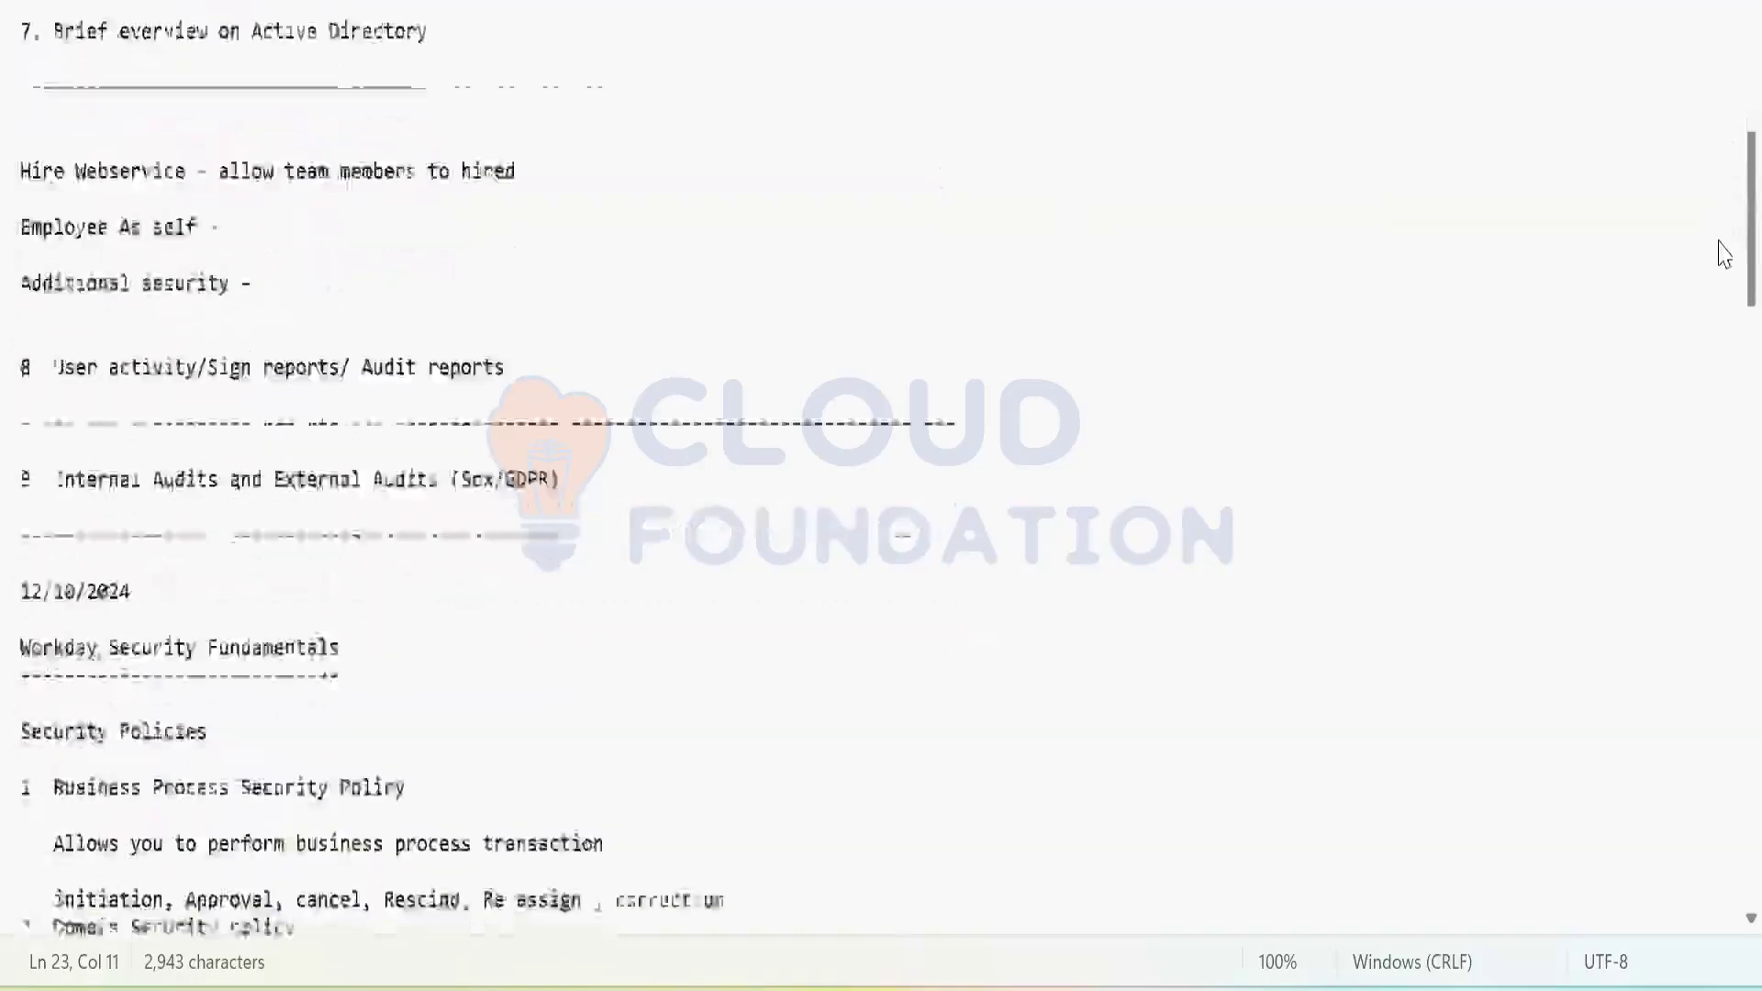
scroll(1716, 317, down, 5)
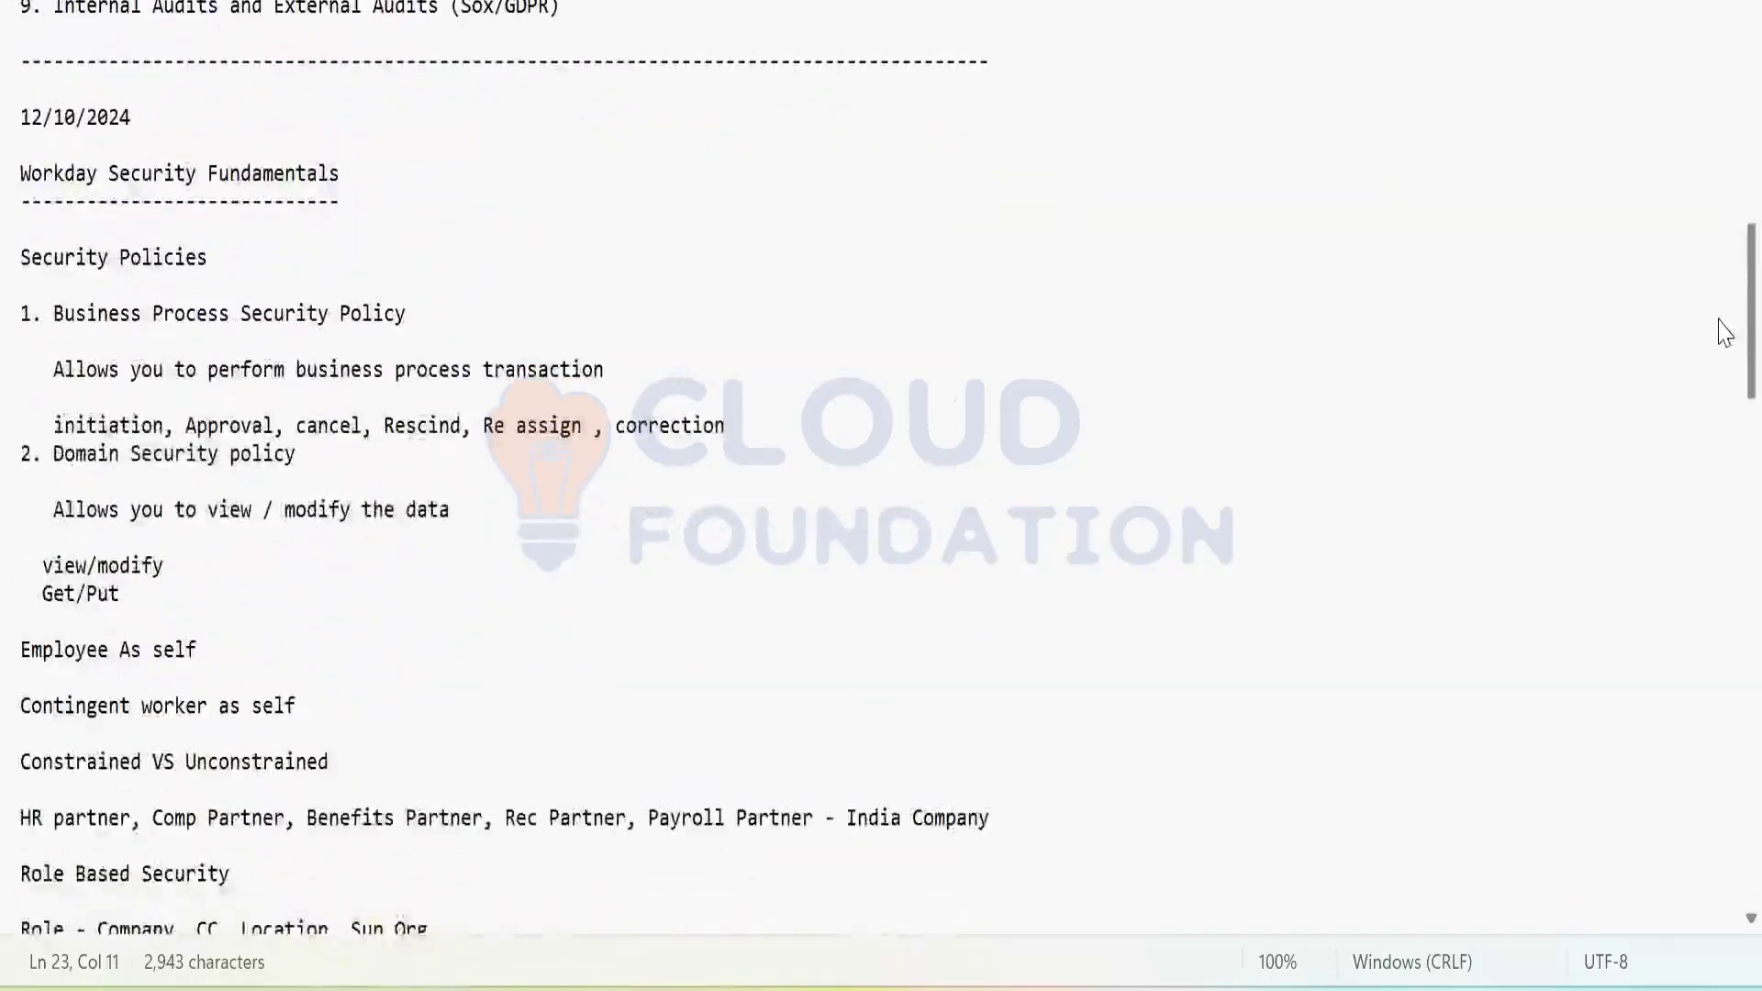
scroll(1723, 275, up, 4)
scroll(1724, 220, up, 4)
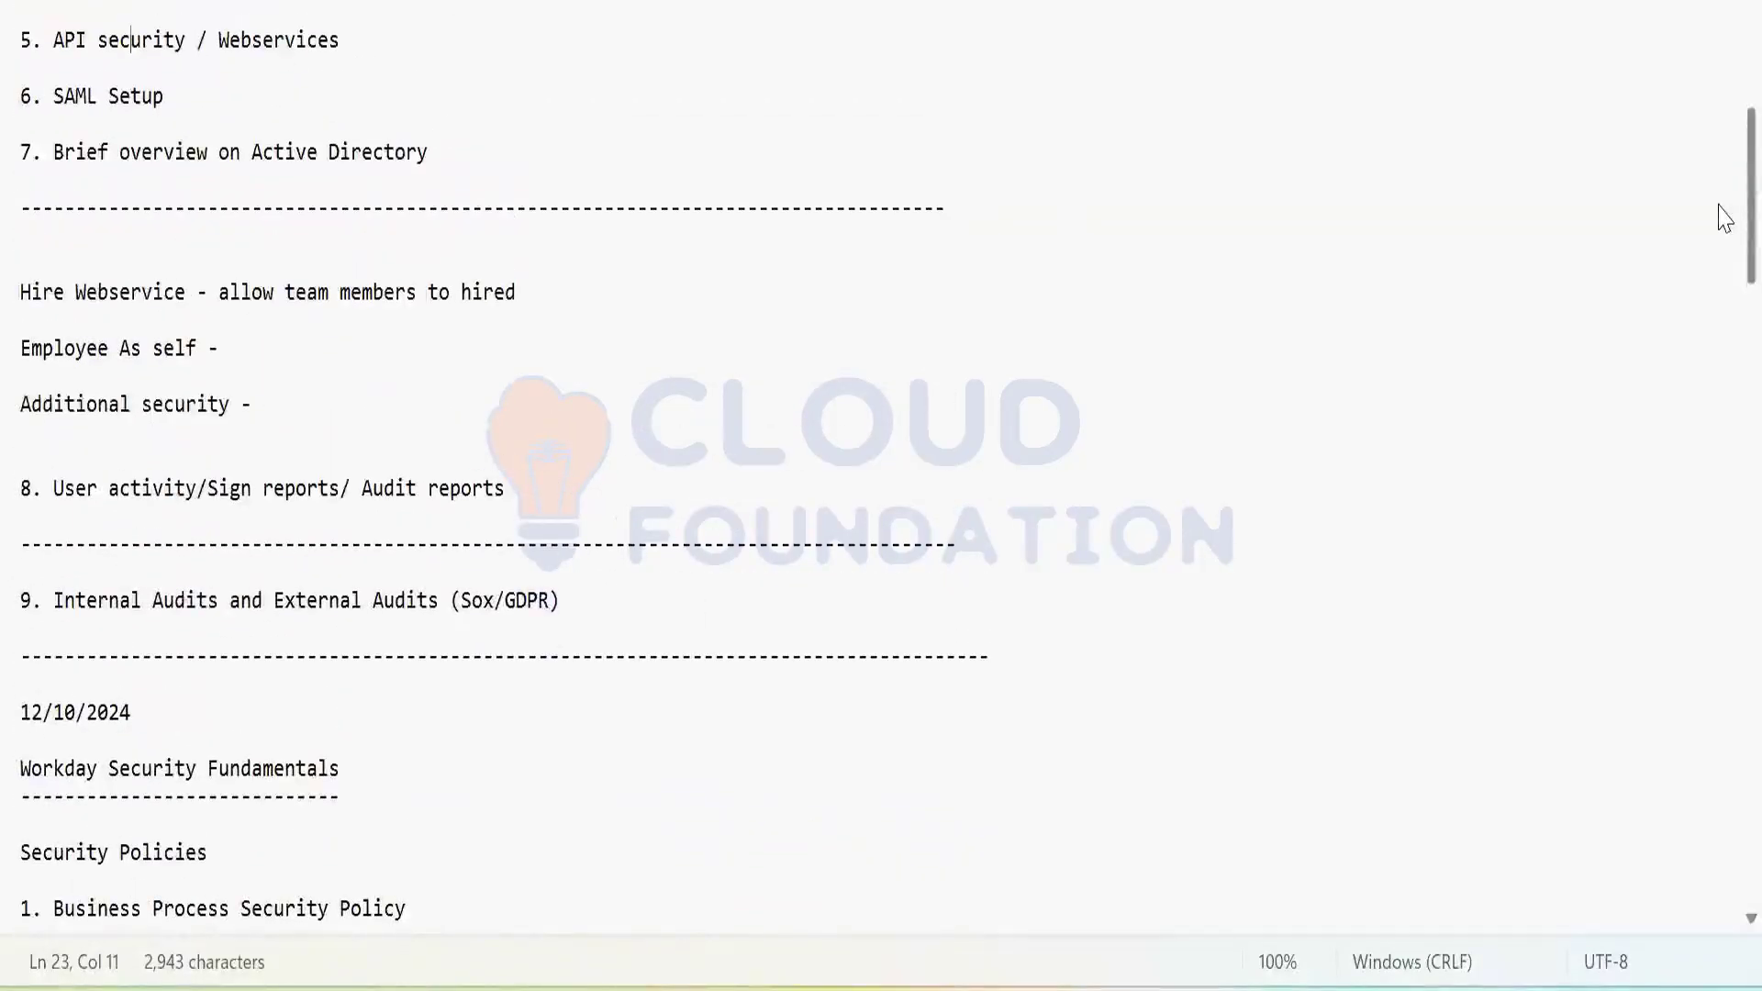
scroll(1720, 184, up, 4)
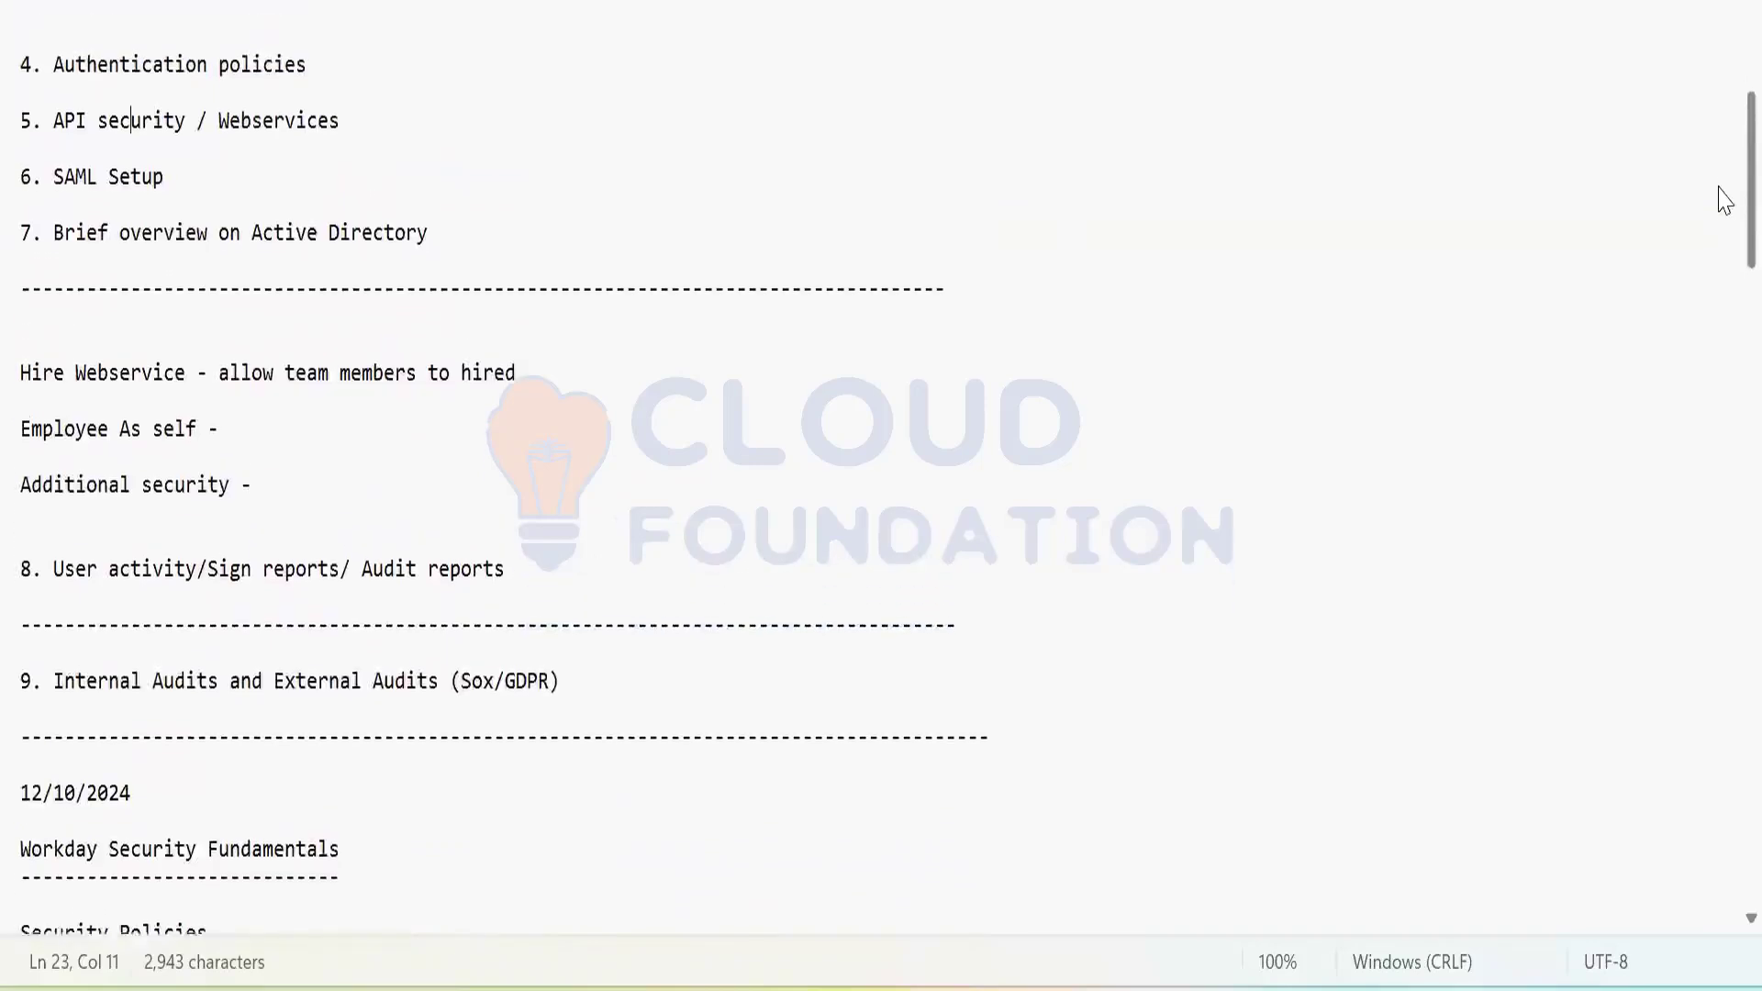
scroll(1716, 105, up, 4)
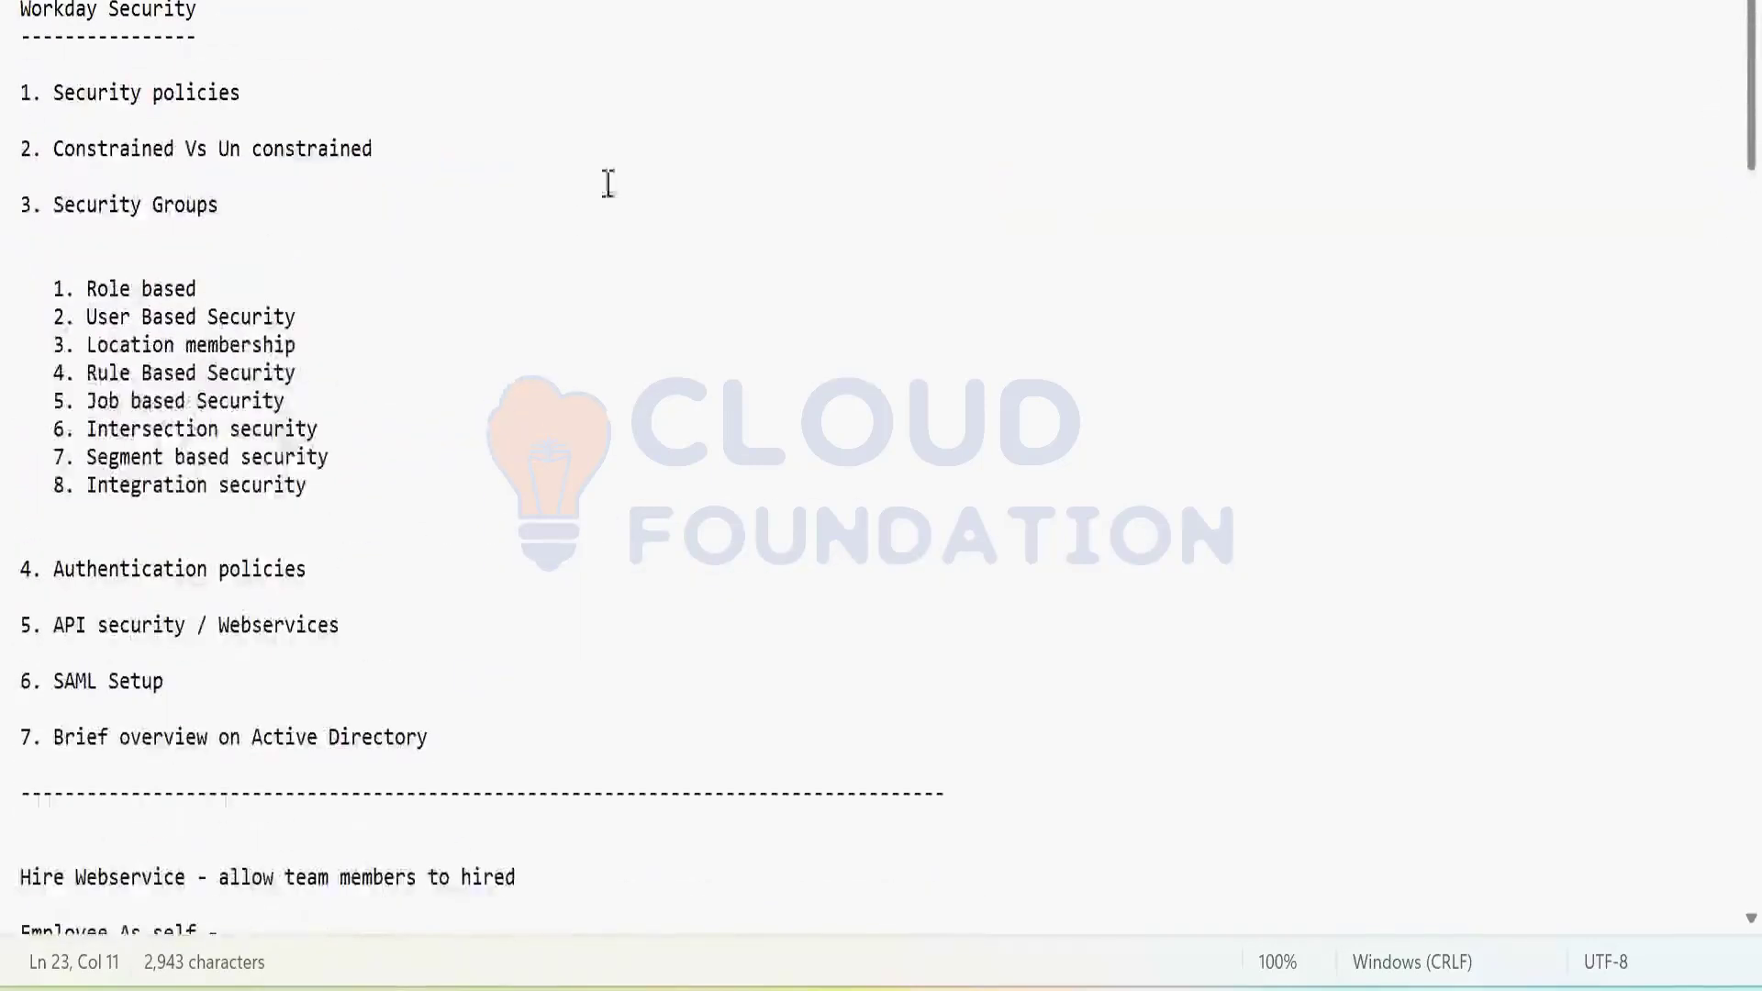
key(Right)
key(Right)
key(Right)
key(Right)
key(Right)
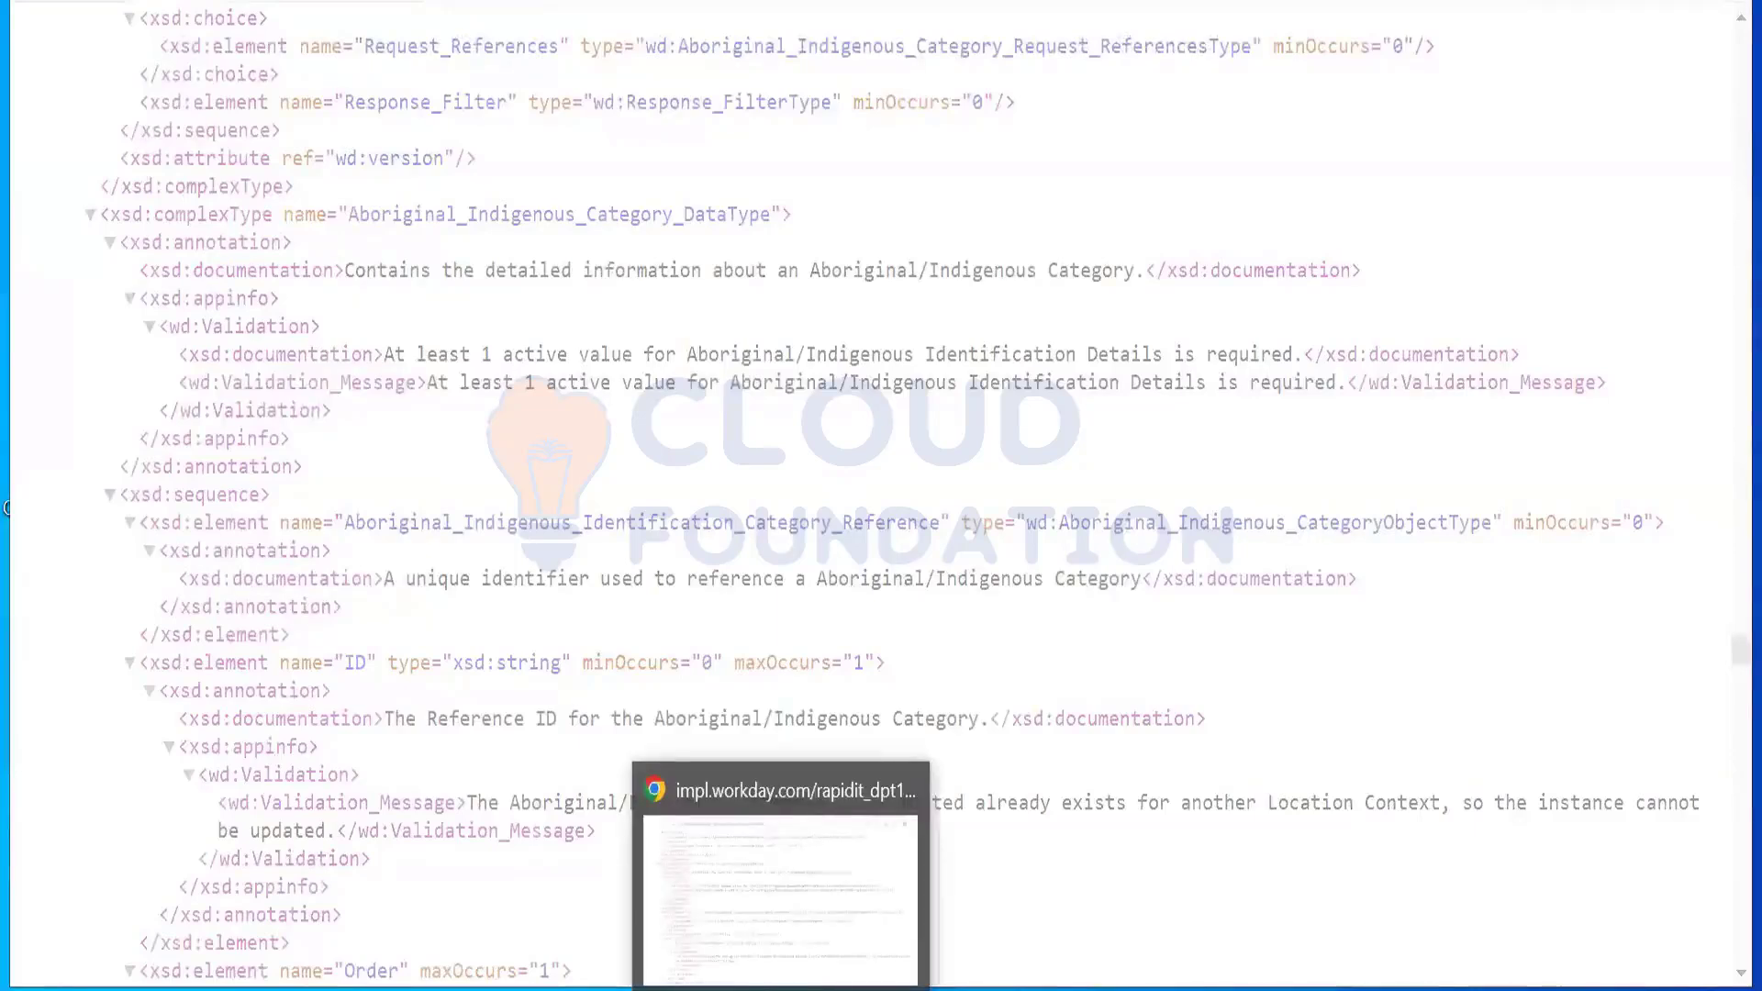
Step: Bring the Workday window back and search 'REgis' to list the Register tasks
click(780, 990)
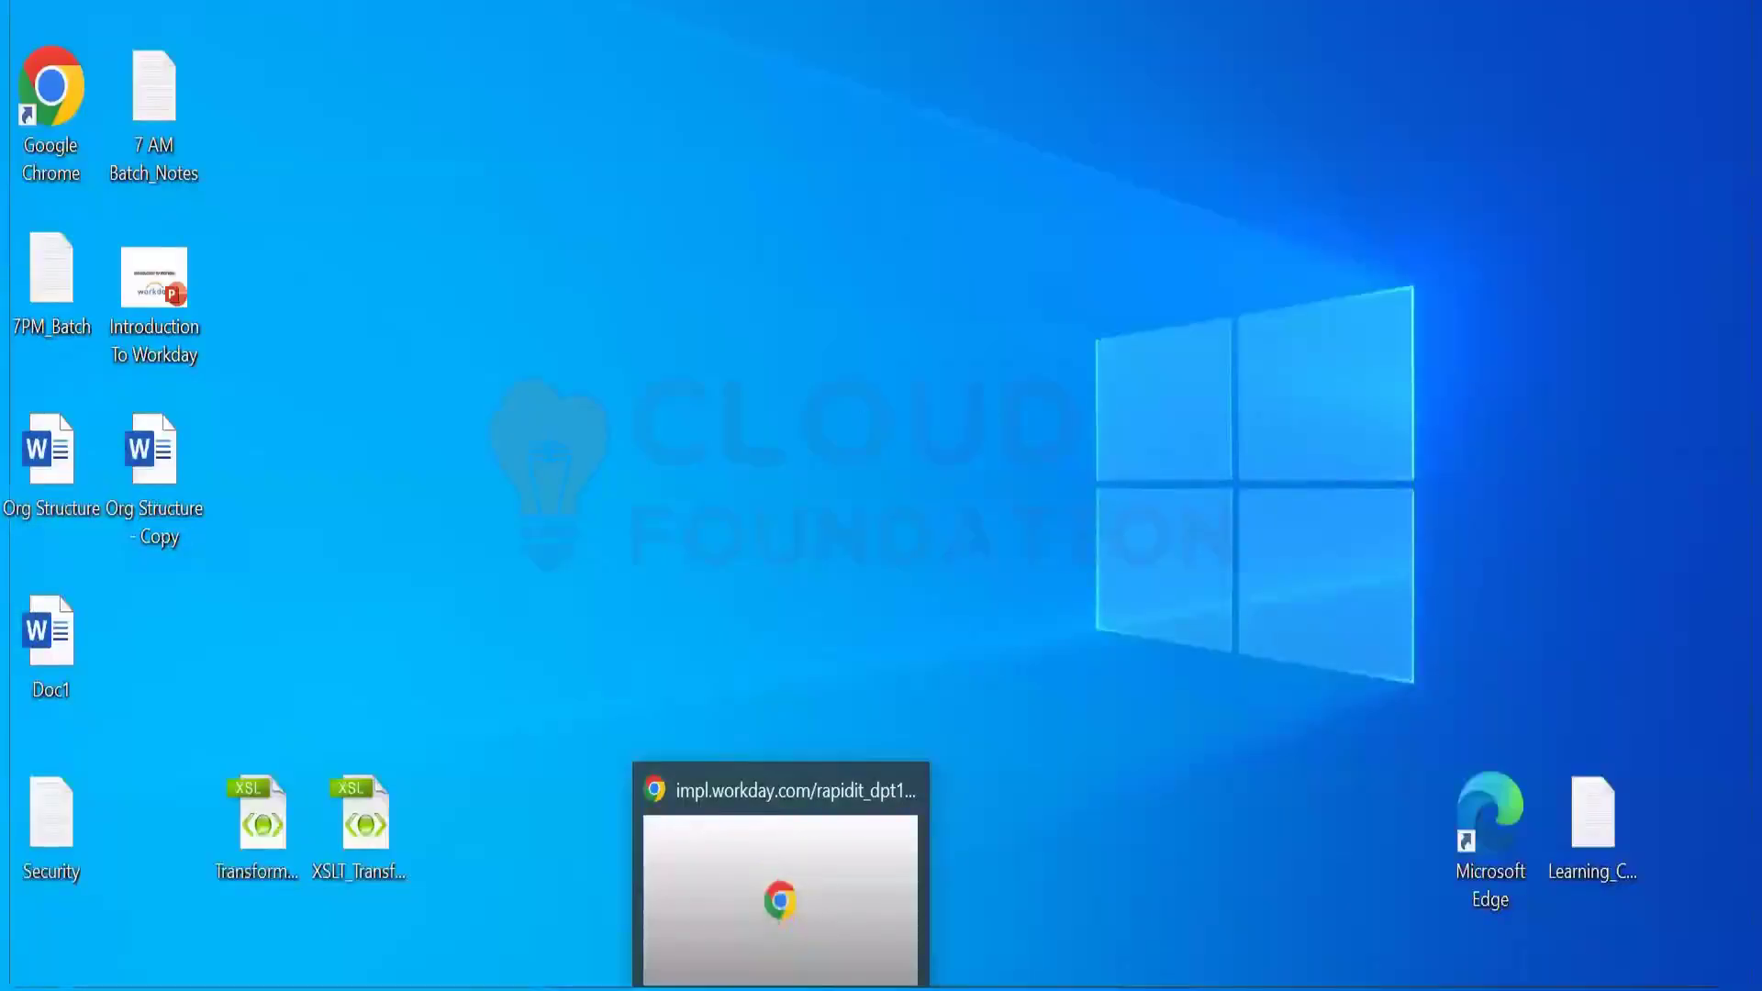
click(780, 990)
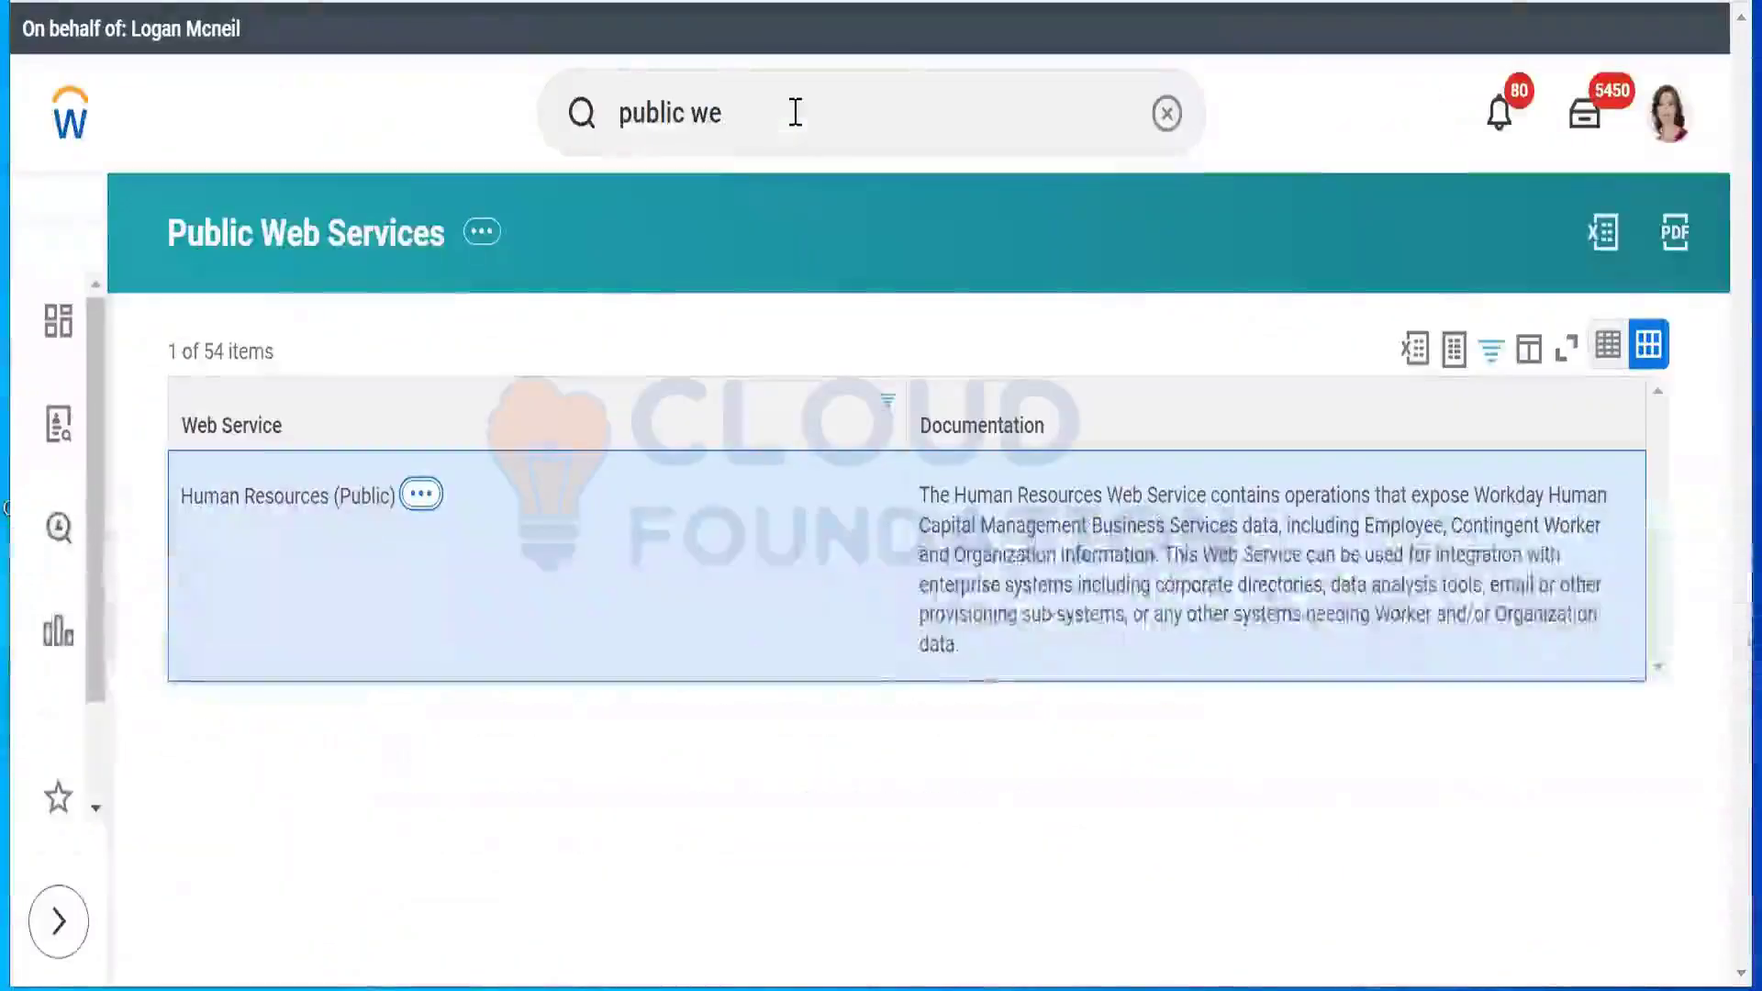
click(796, 112)
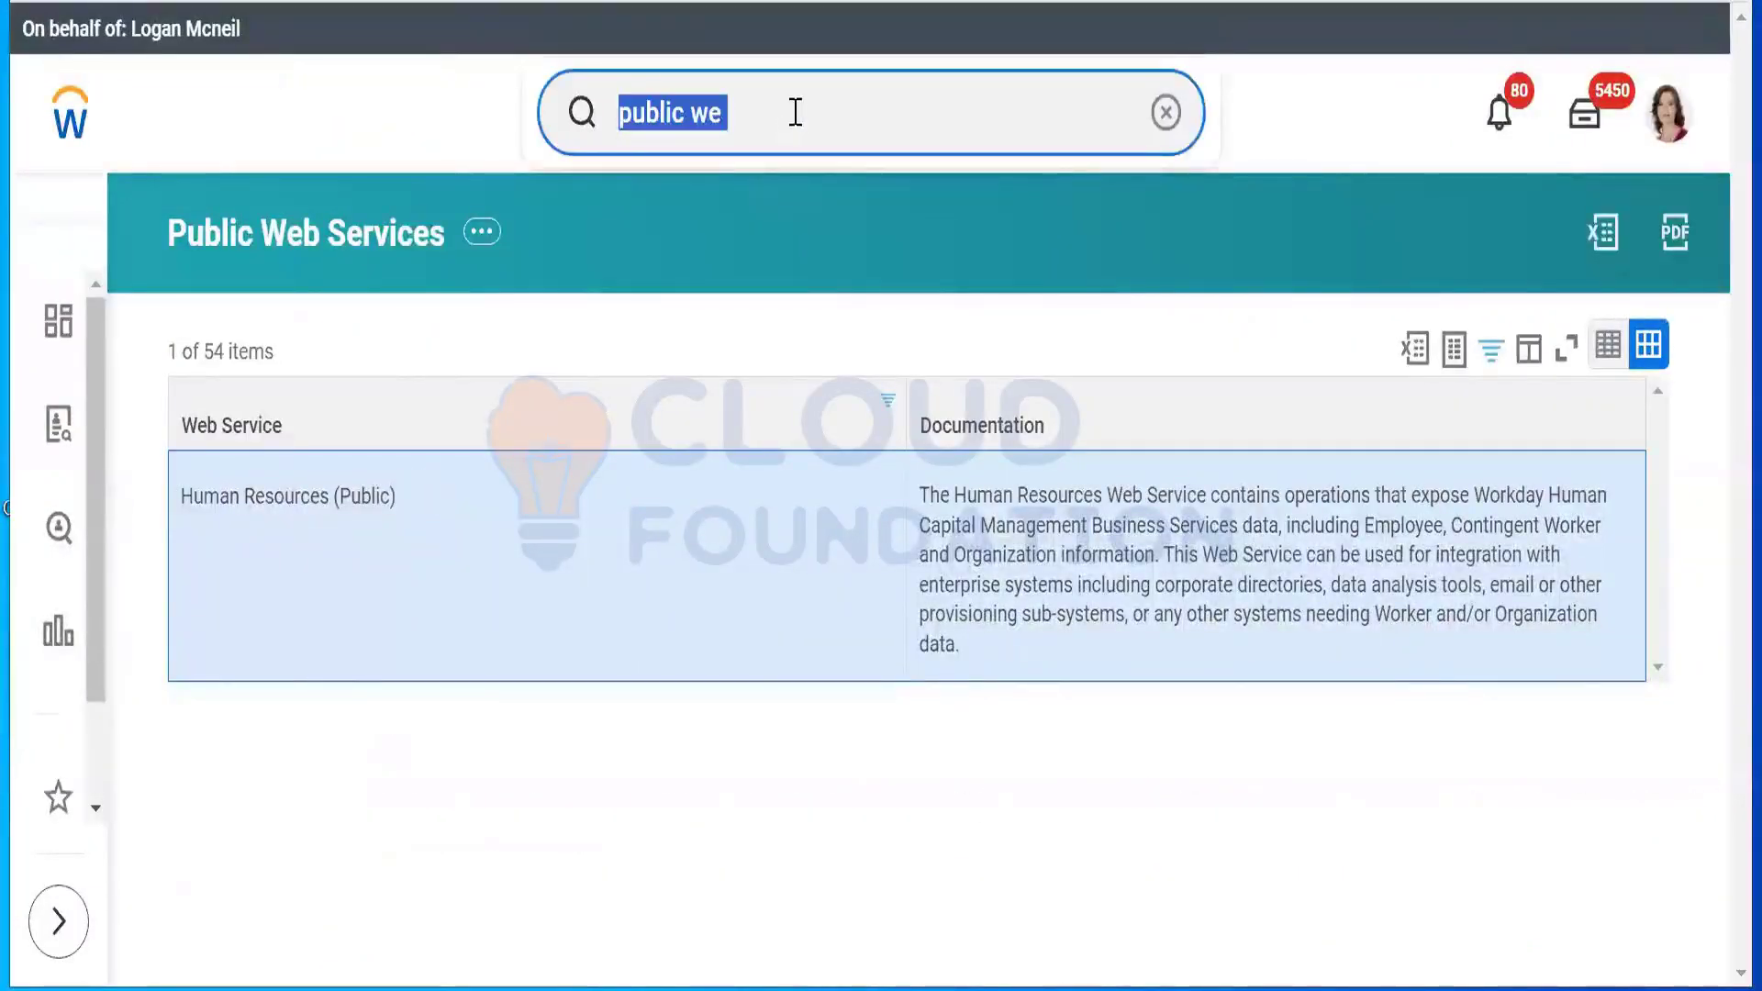
text(REgis)
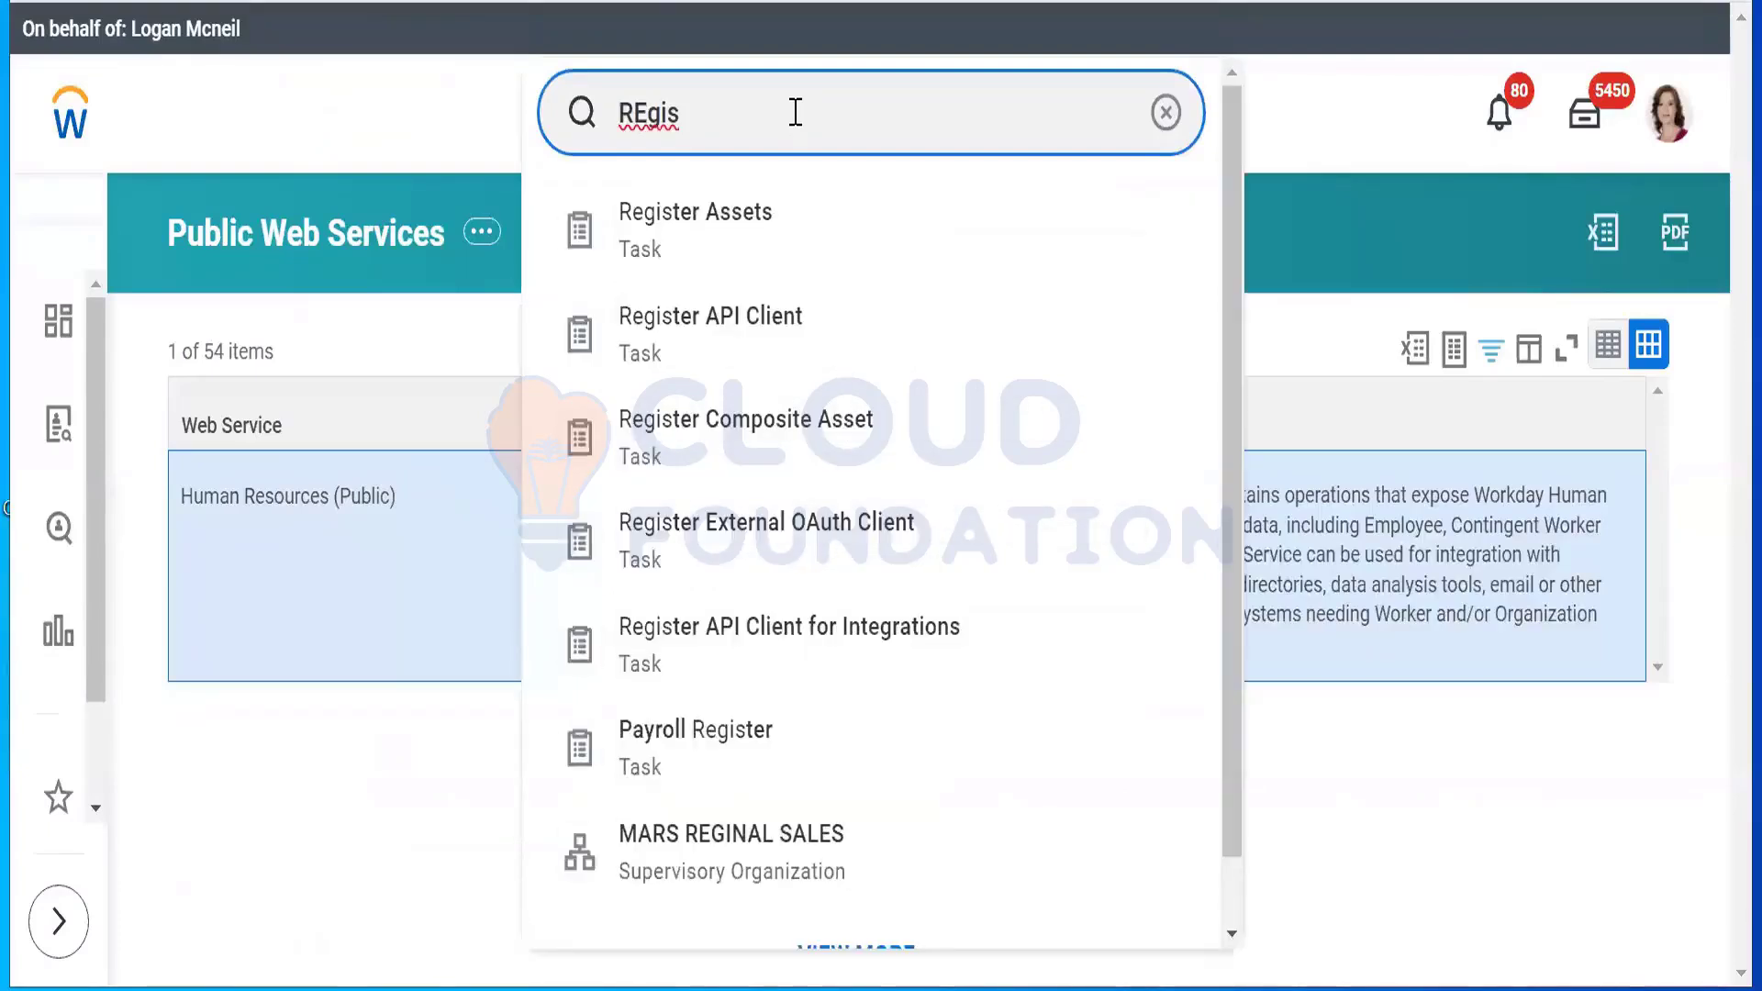
Step: Open Register API Client, name the client Workers_Webservice and pick Authorization Code Grant
click(781, 344)
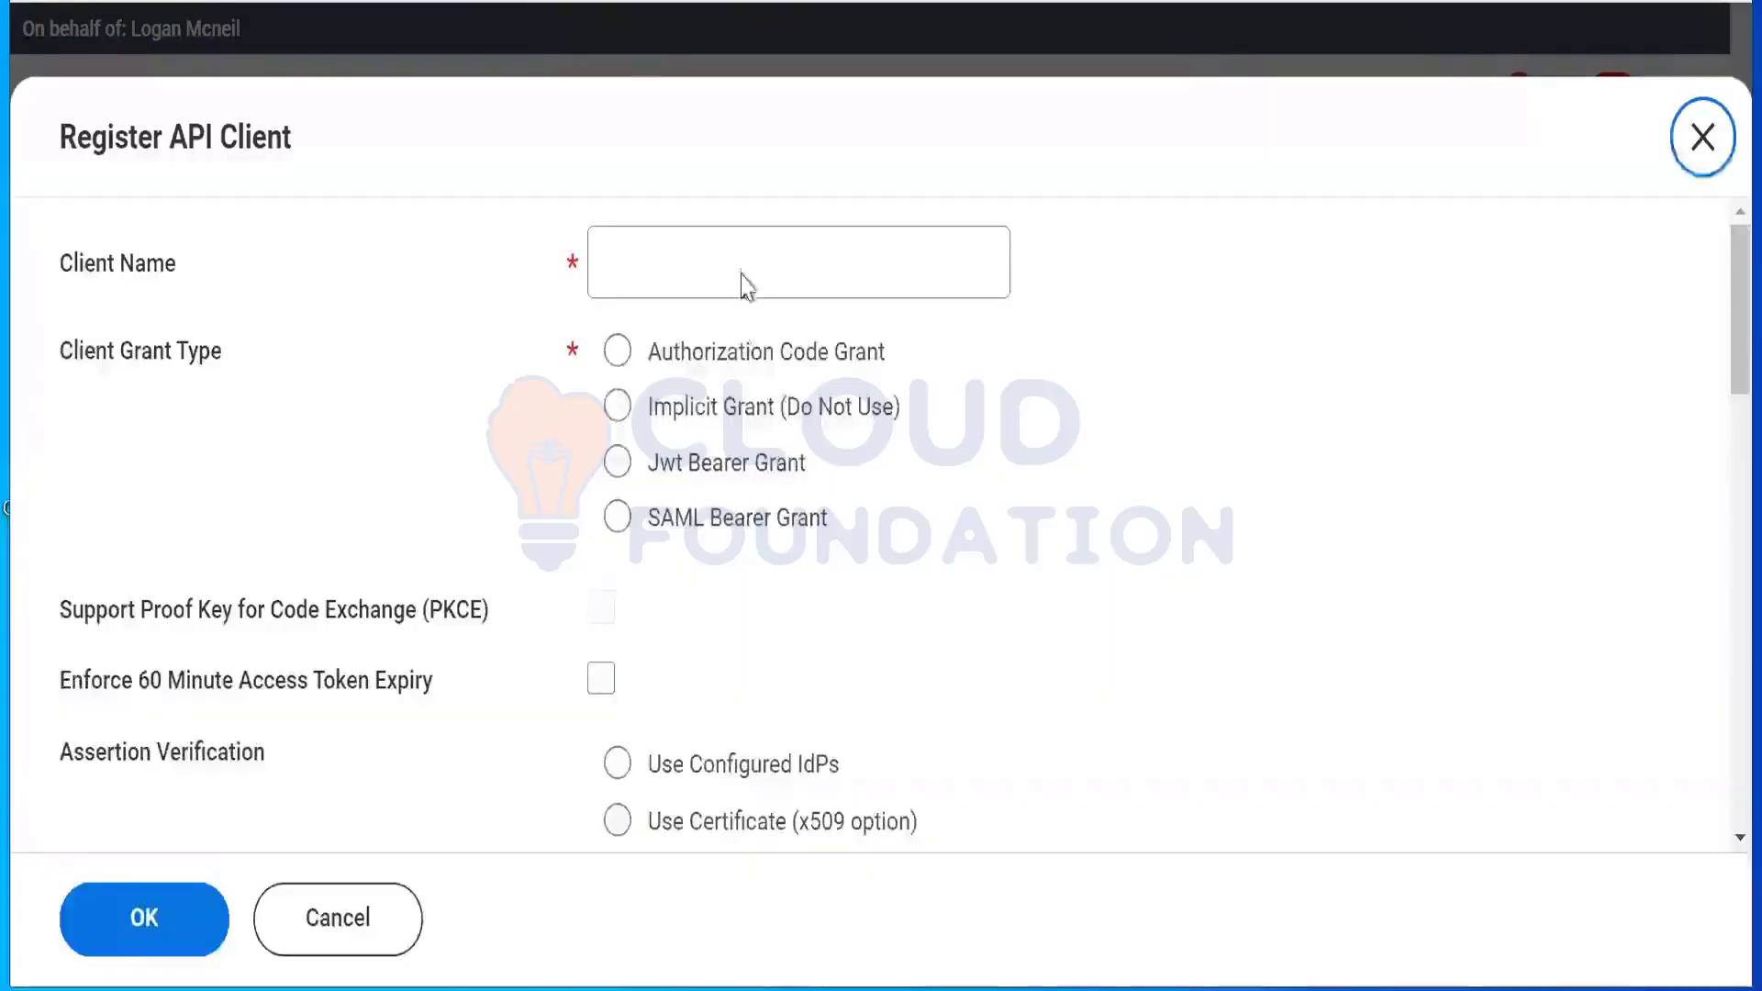
click(746, 258)
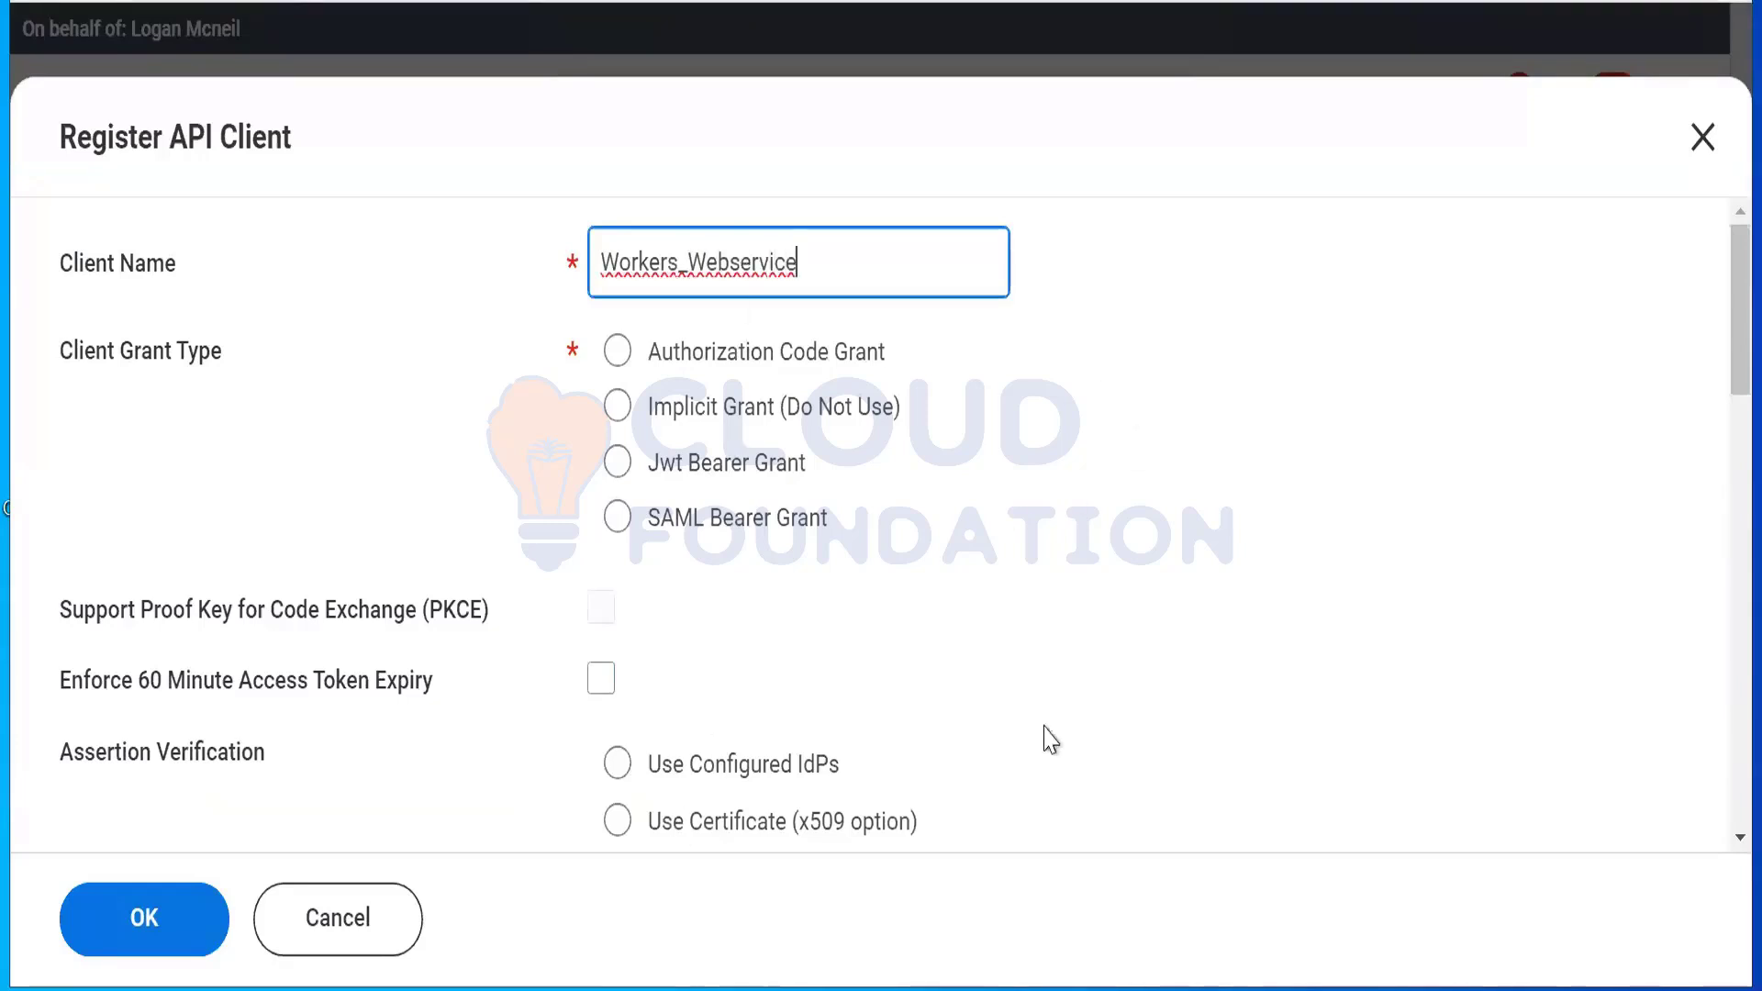
click(778, 351)
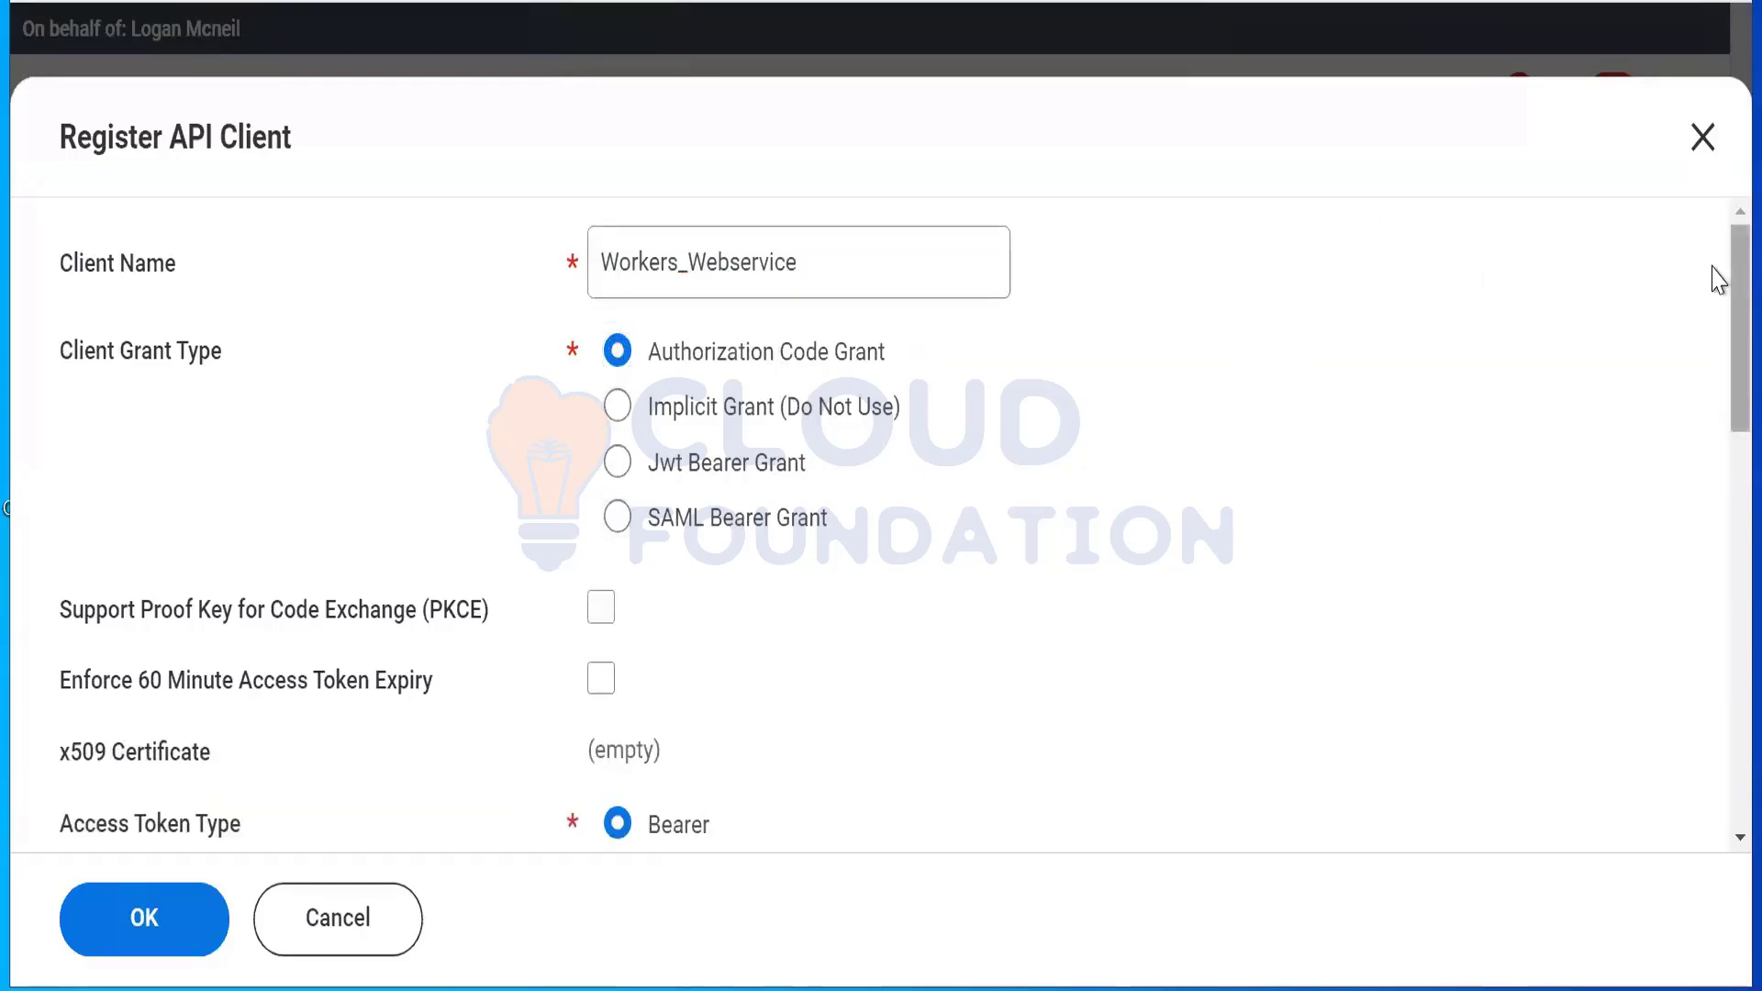
Step: Go to the Redirection URI field and leave PKCE support turned off
scroll(1716, 286, down, 5)
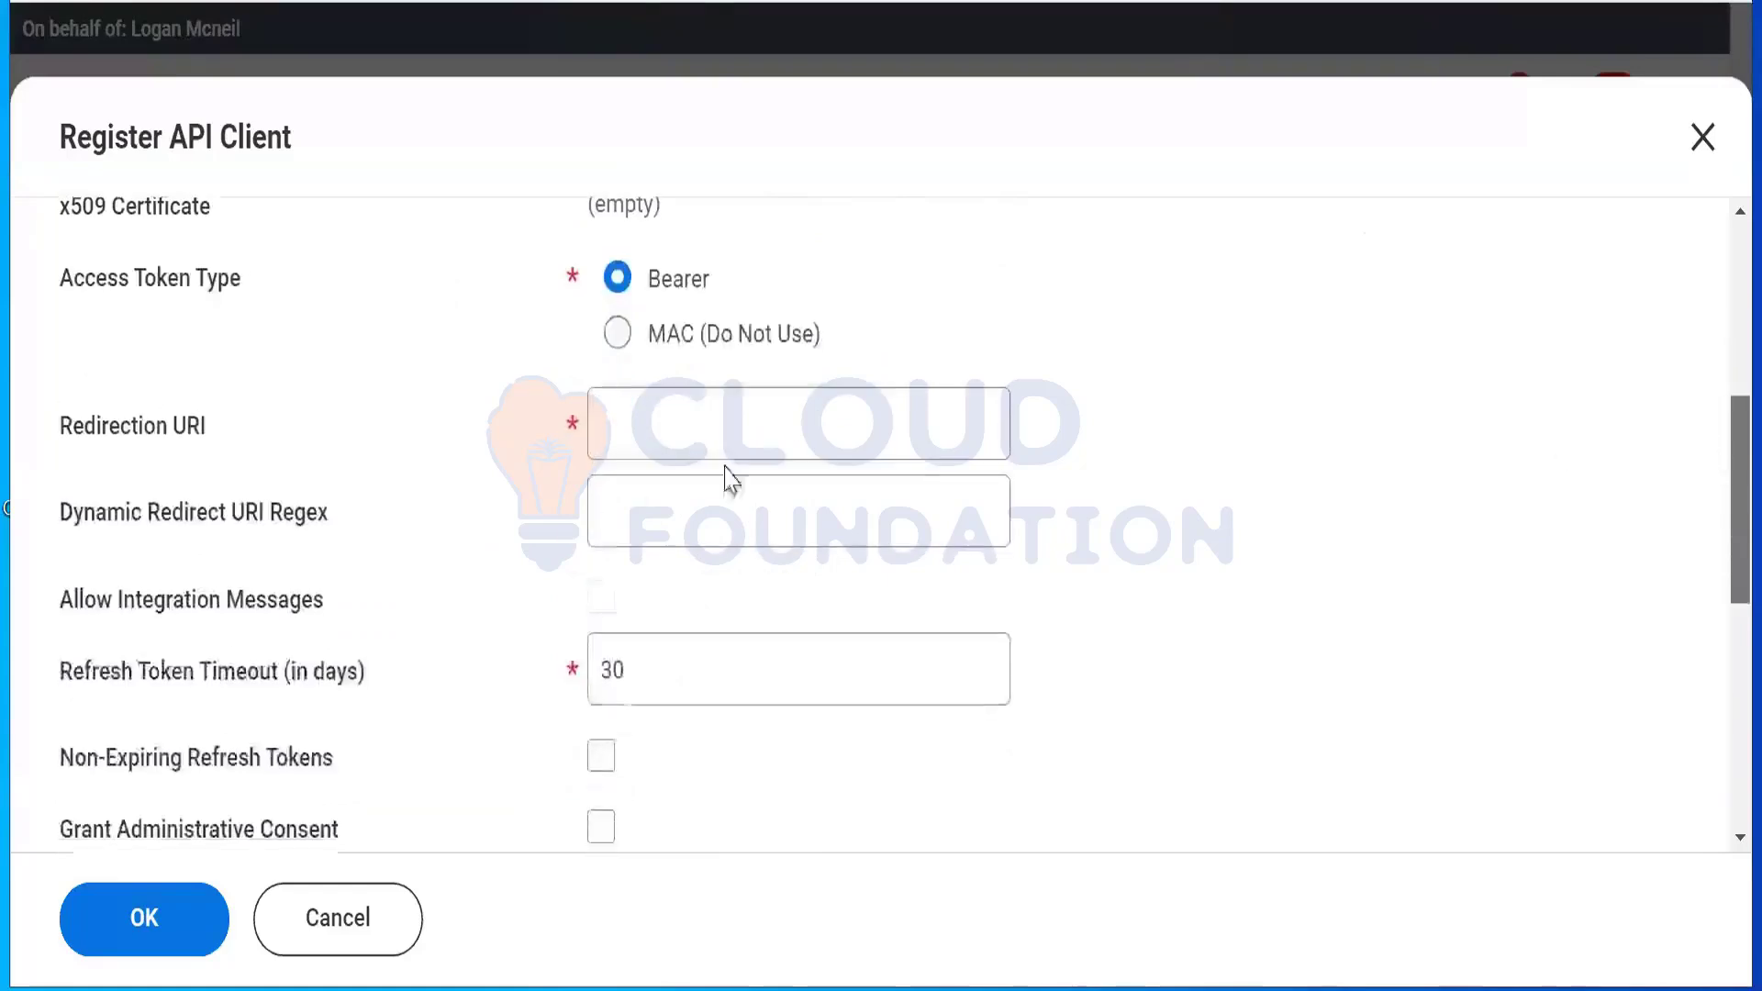
click(837, 409)
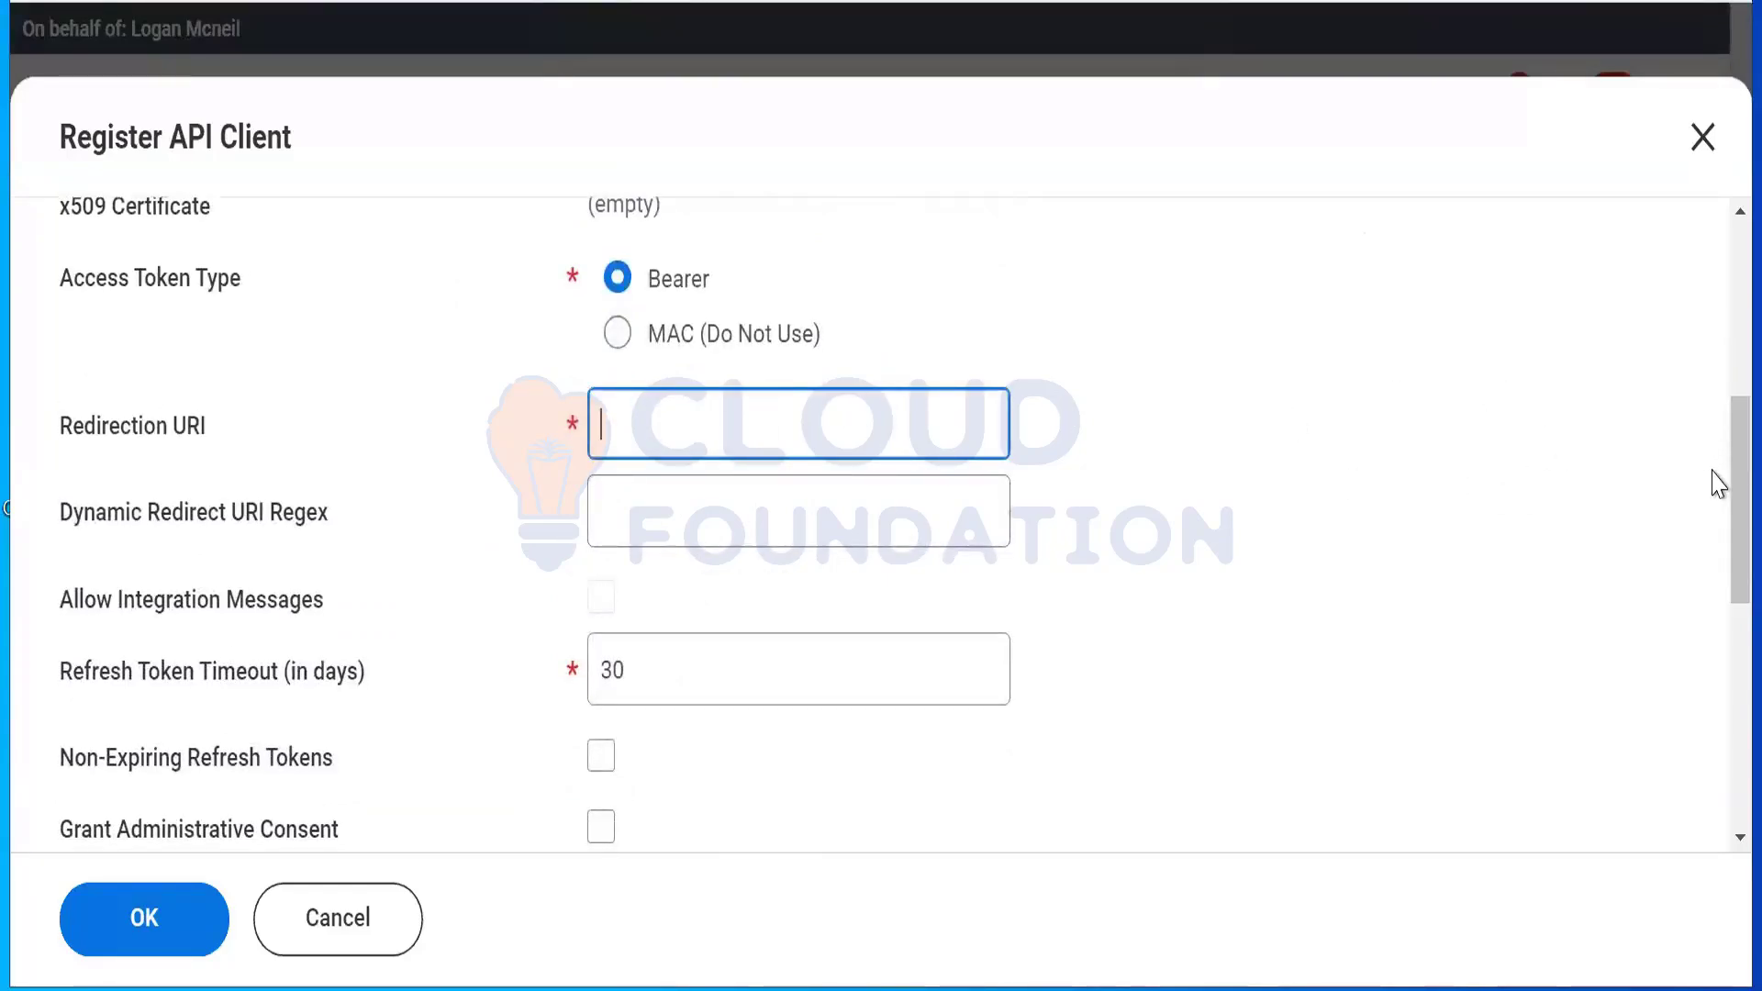
scroll(1715, 377, up, 5)
scroll(1718, 495, down, 4)
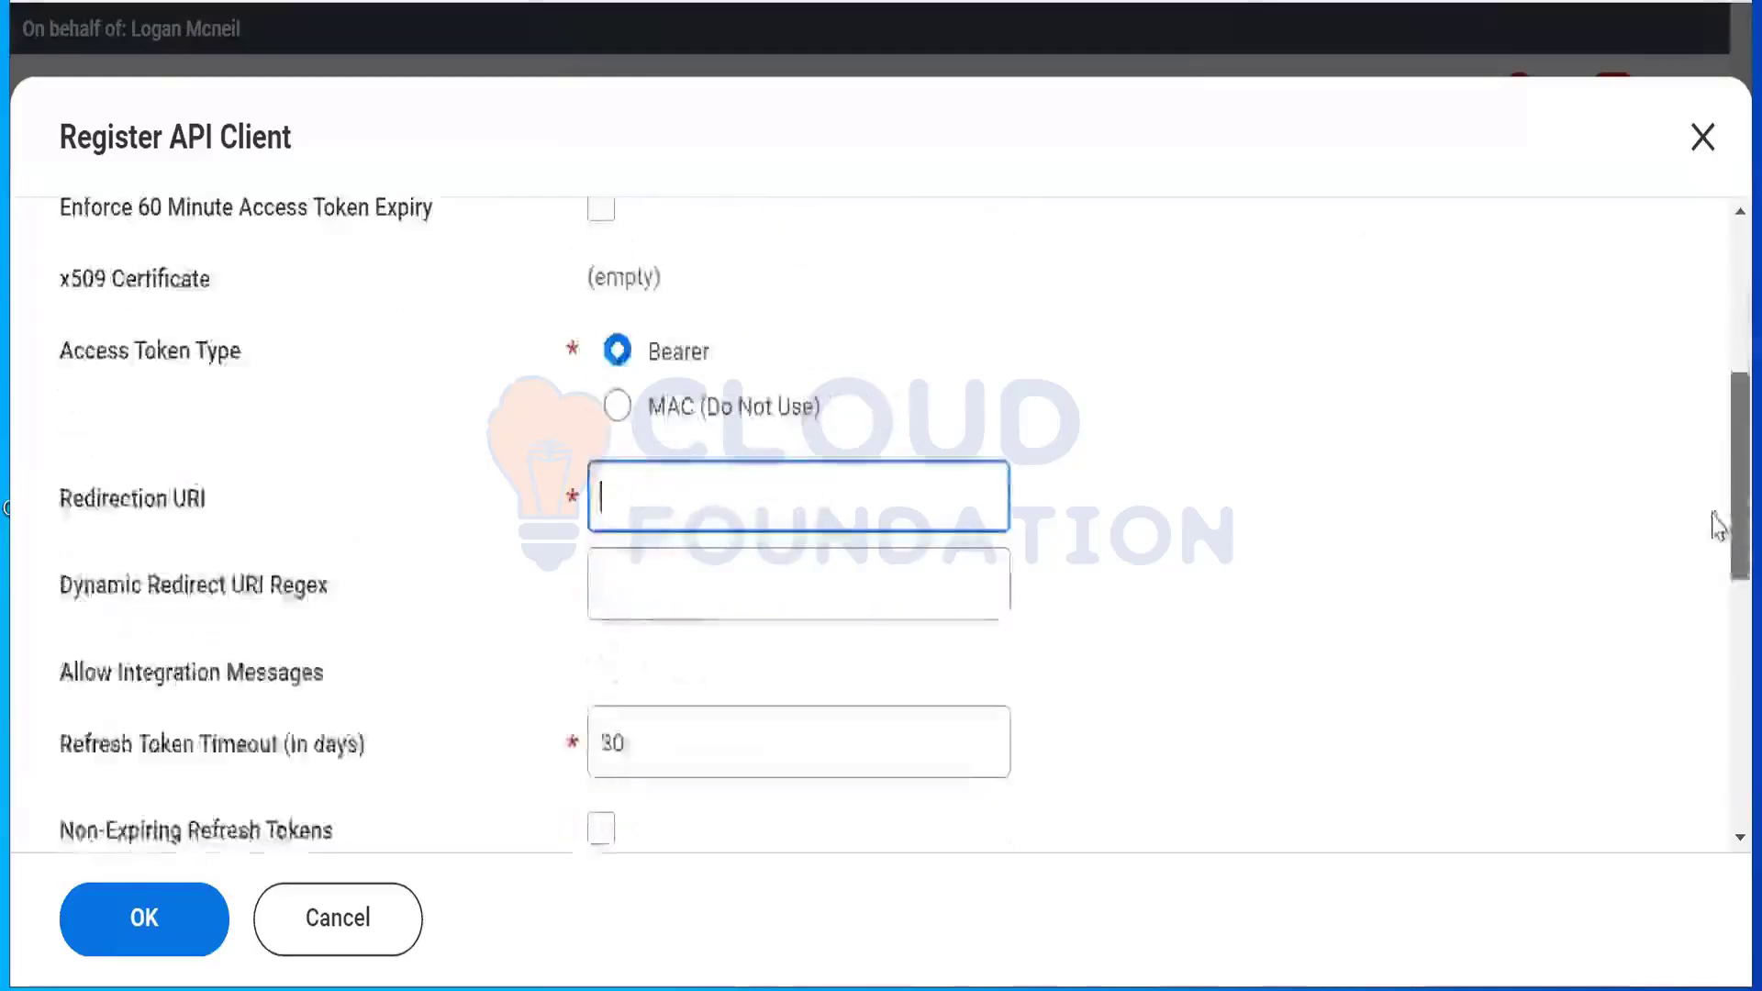
scroll(1719, 527, down, 2)
scroll(1708, 386, up, 4)
scroll(1708, 367, down, 1)
scroll(1707, 349, up, 5)
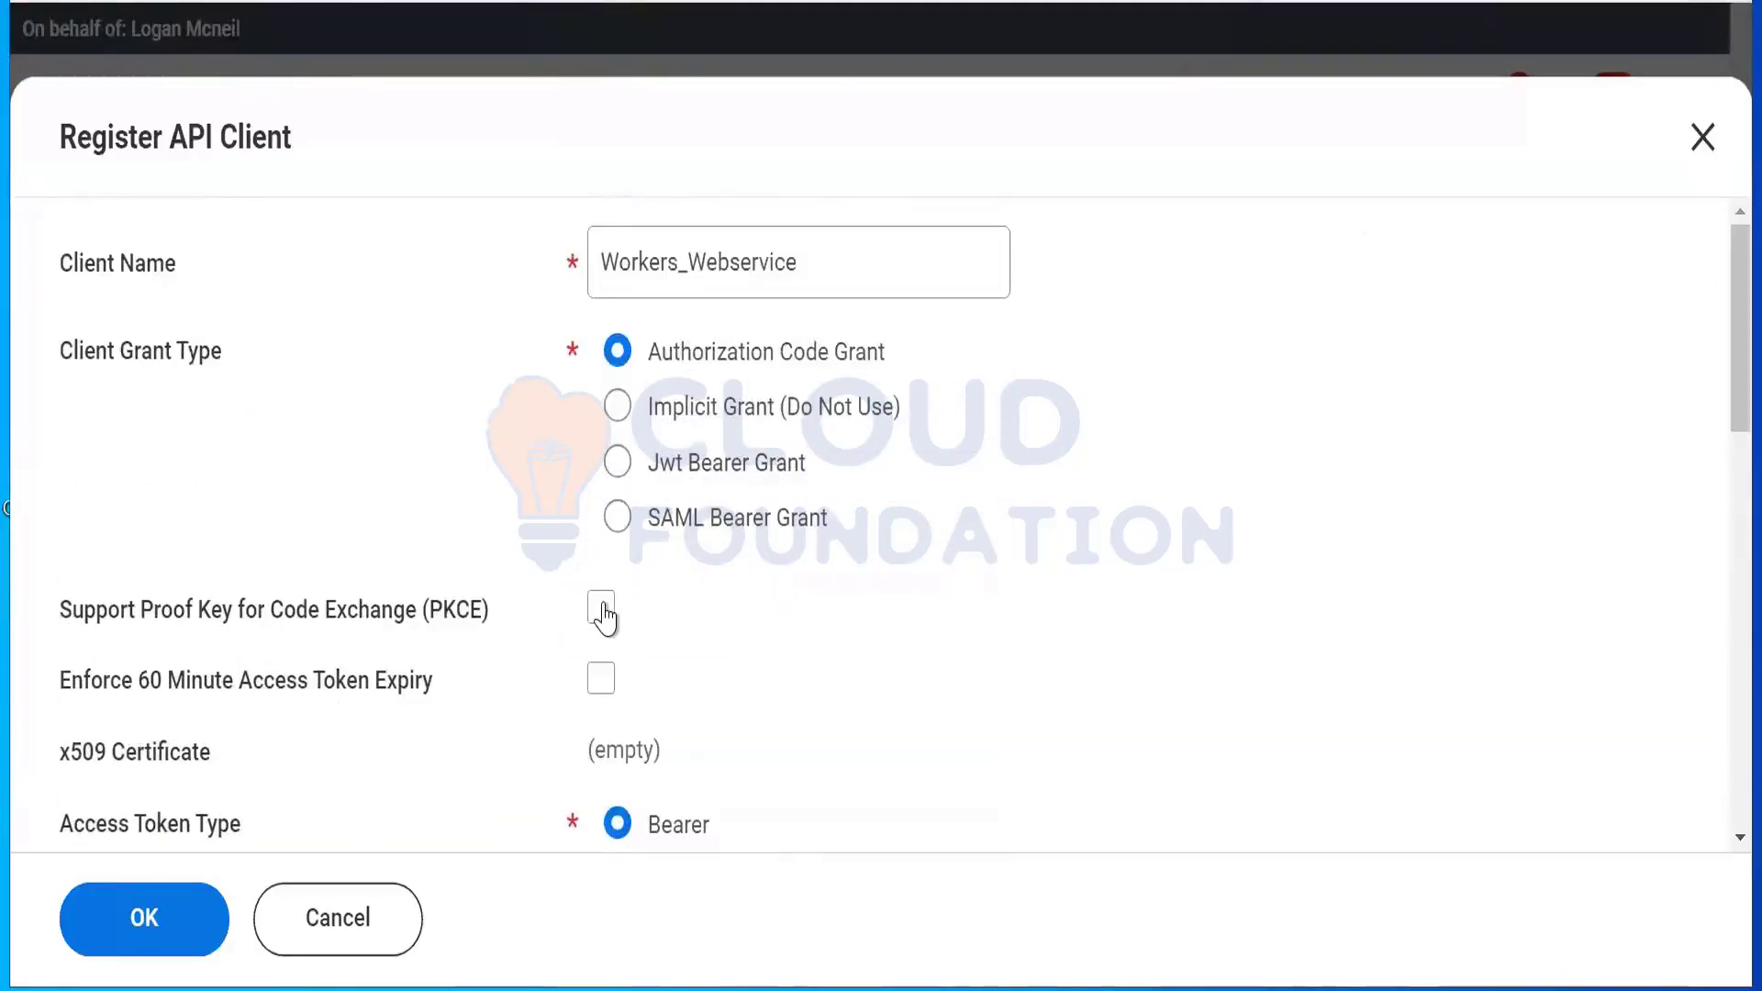
click(602, 607)
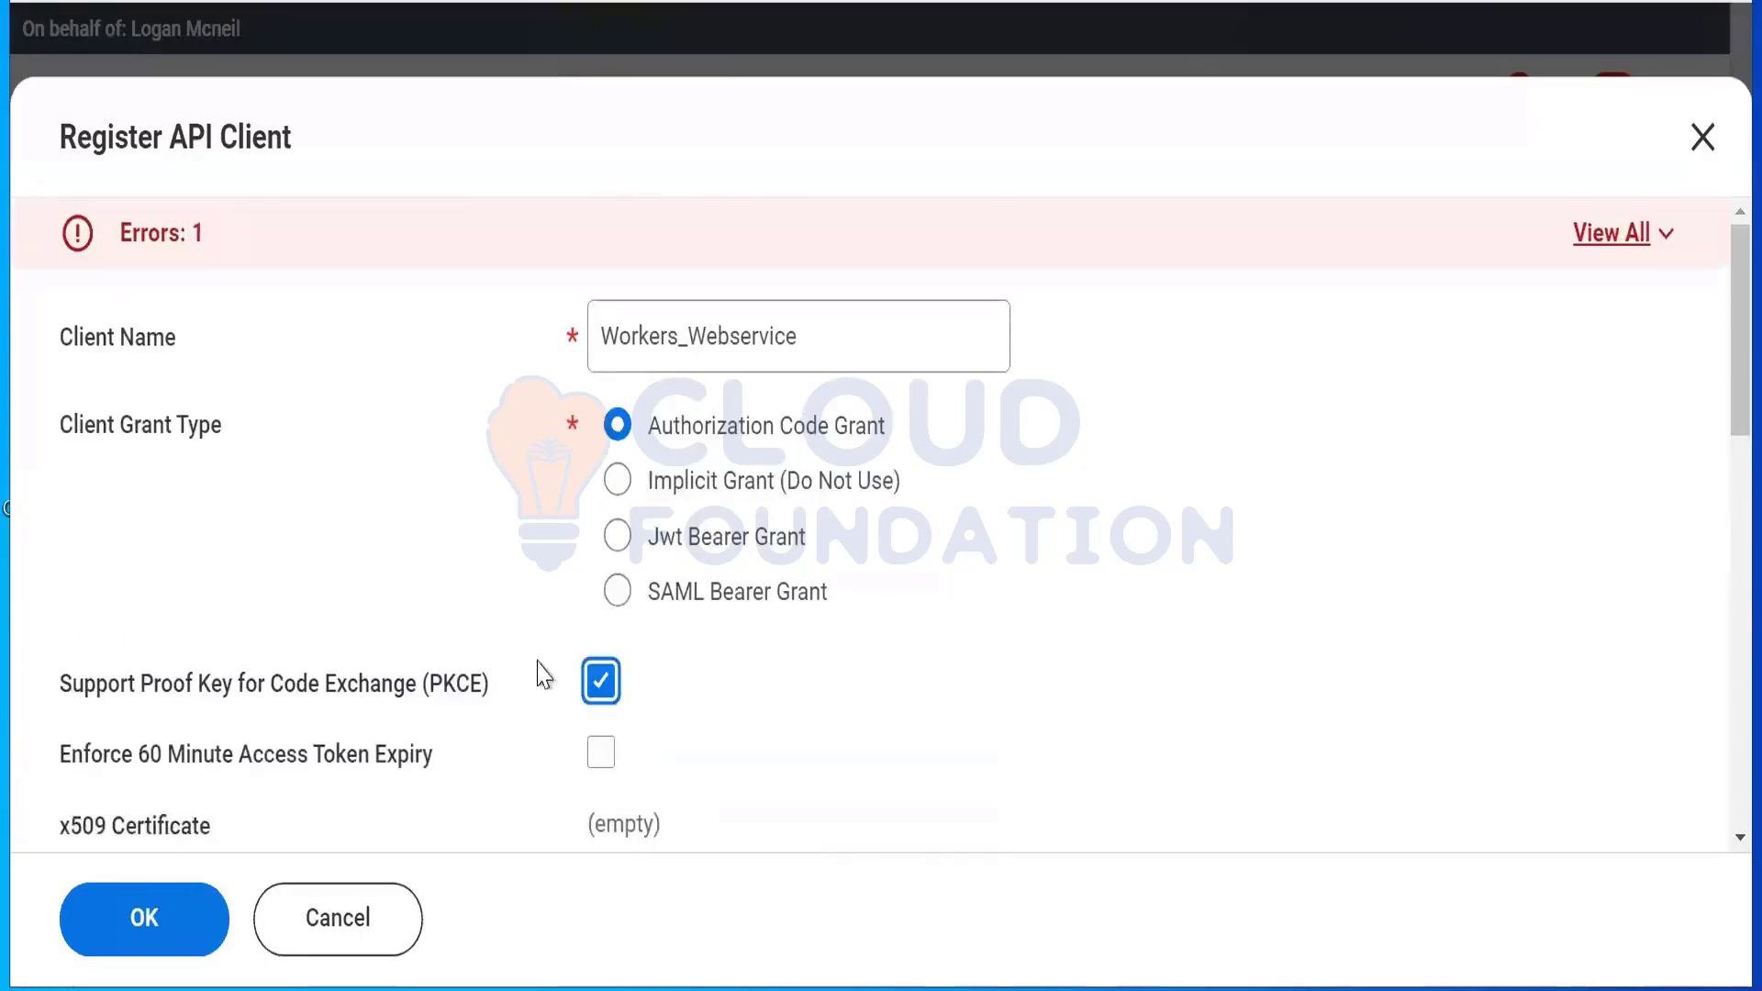
click(601, 681)
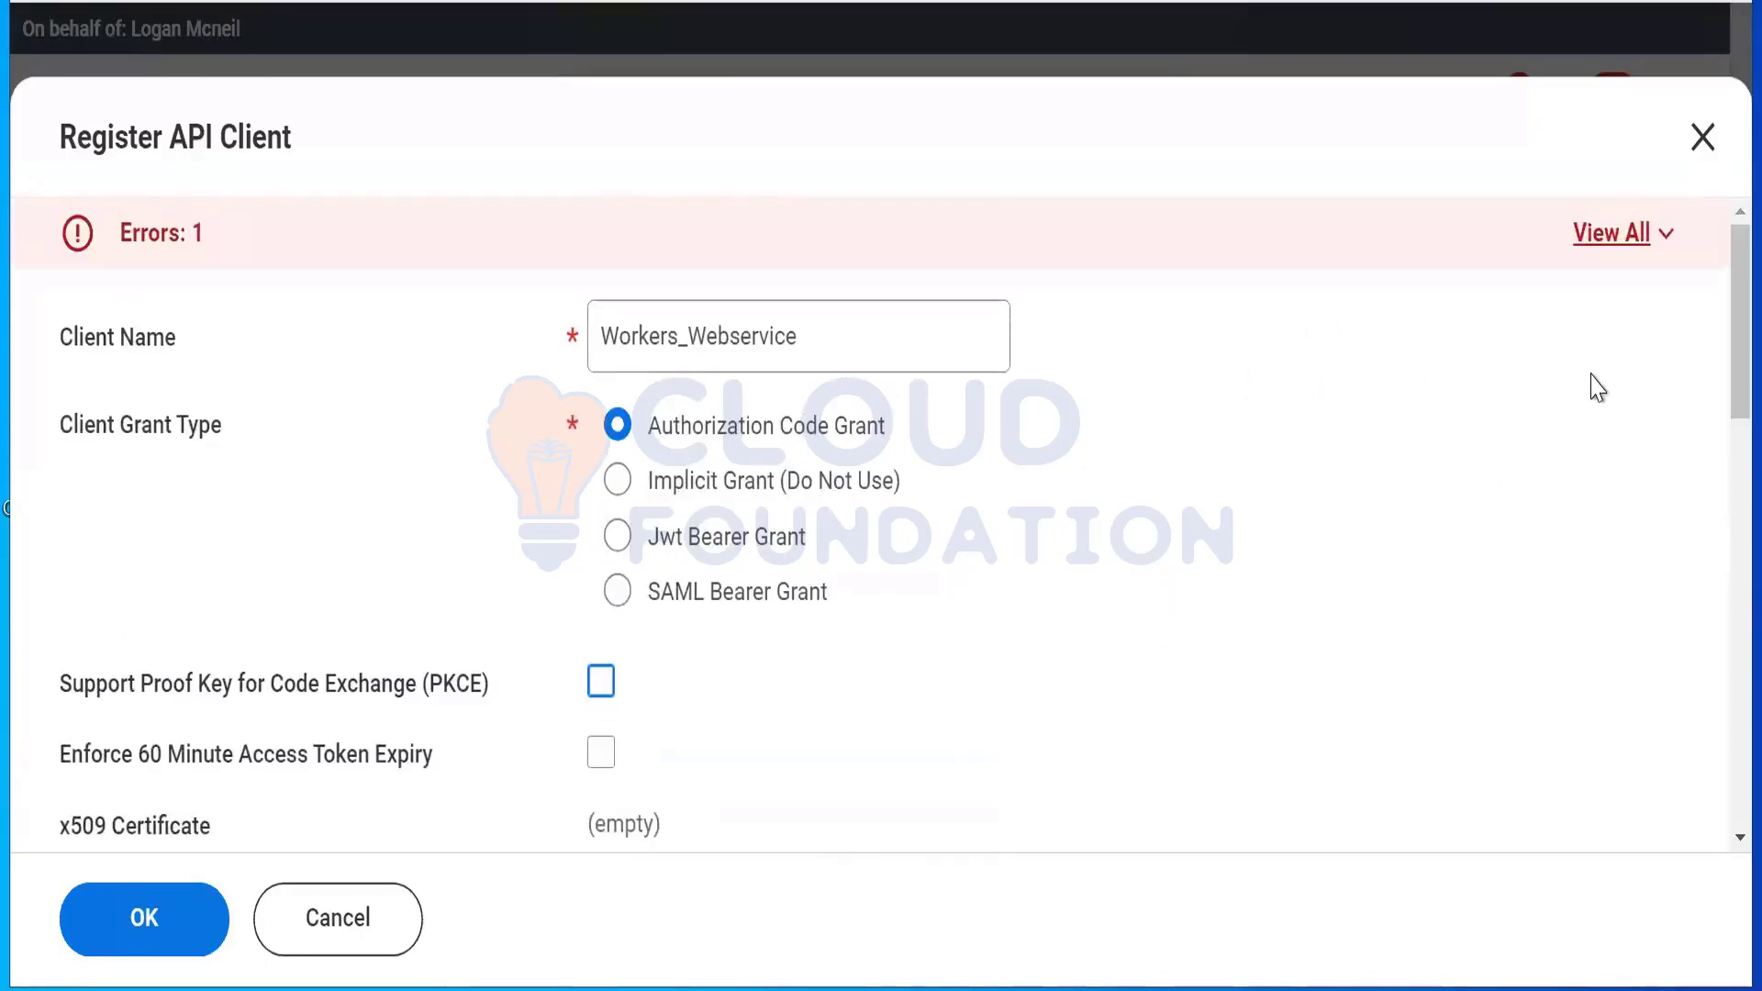
scroll(1716, 441, down, 6)
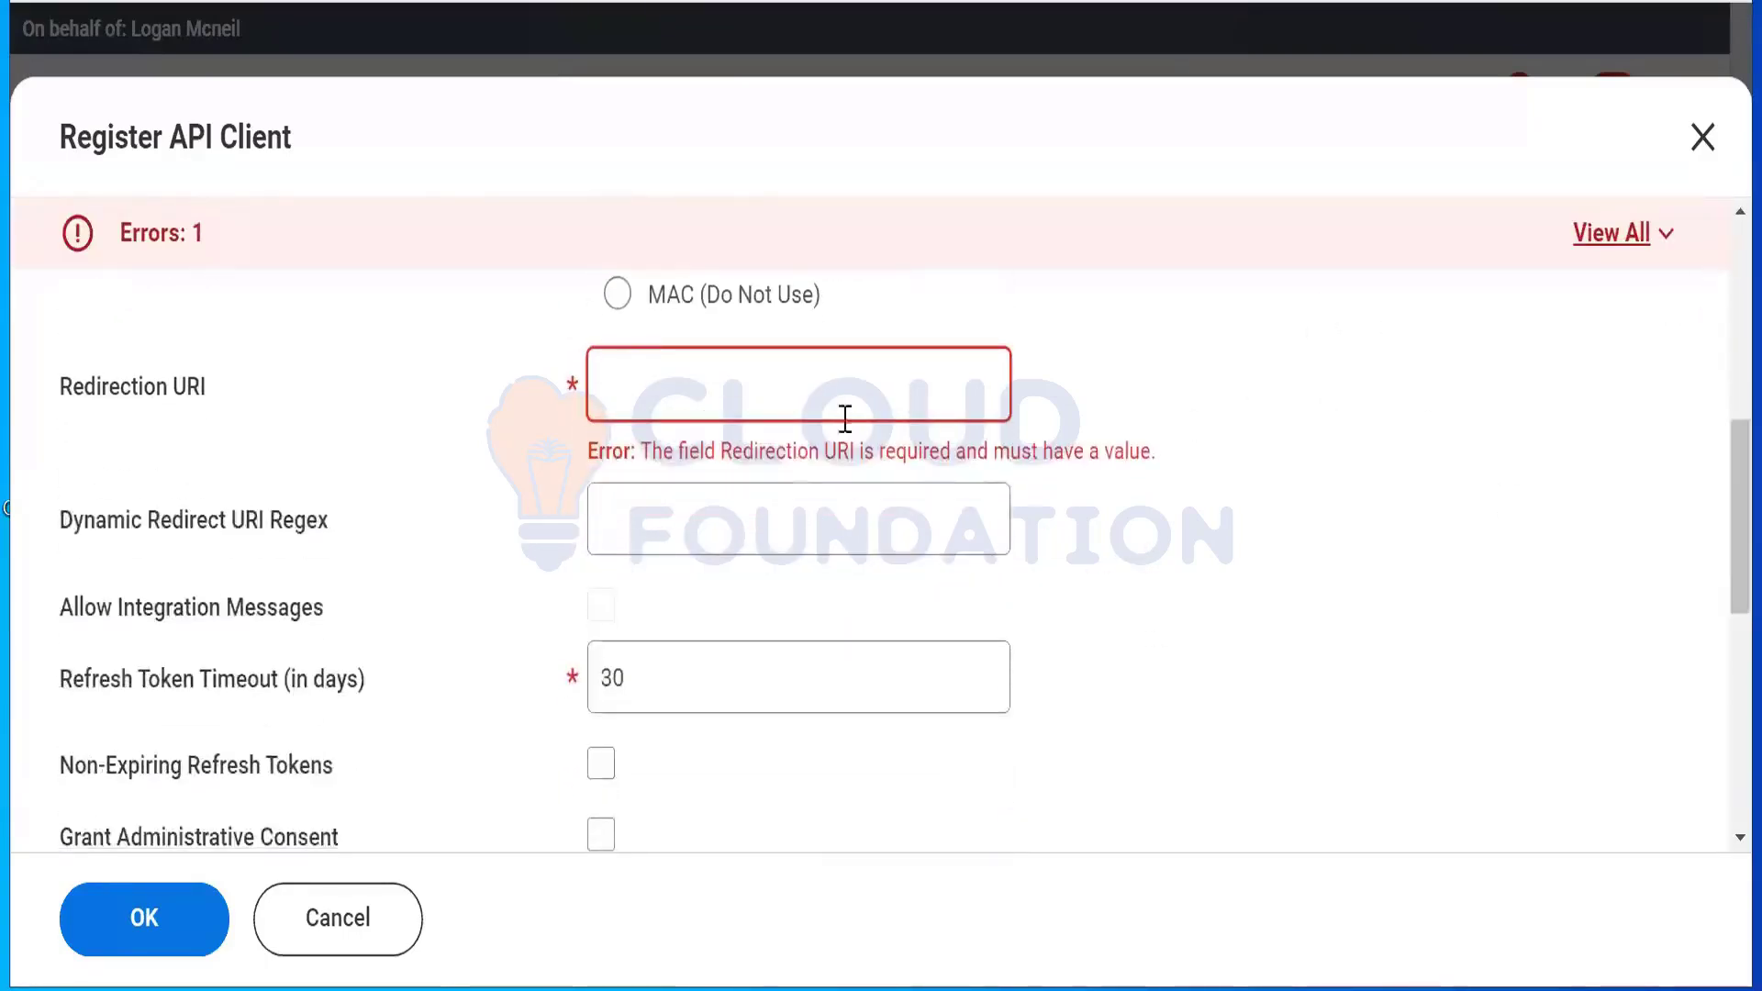
Step: Duplicate the Workday browser tab and close the unsaved Register API Client form
click(766, 388)
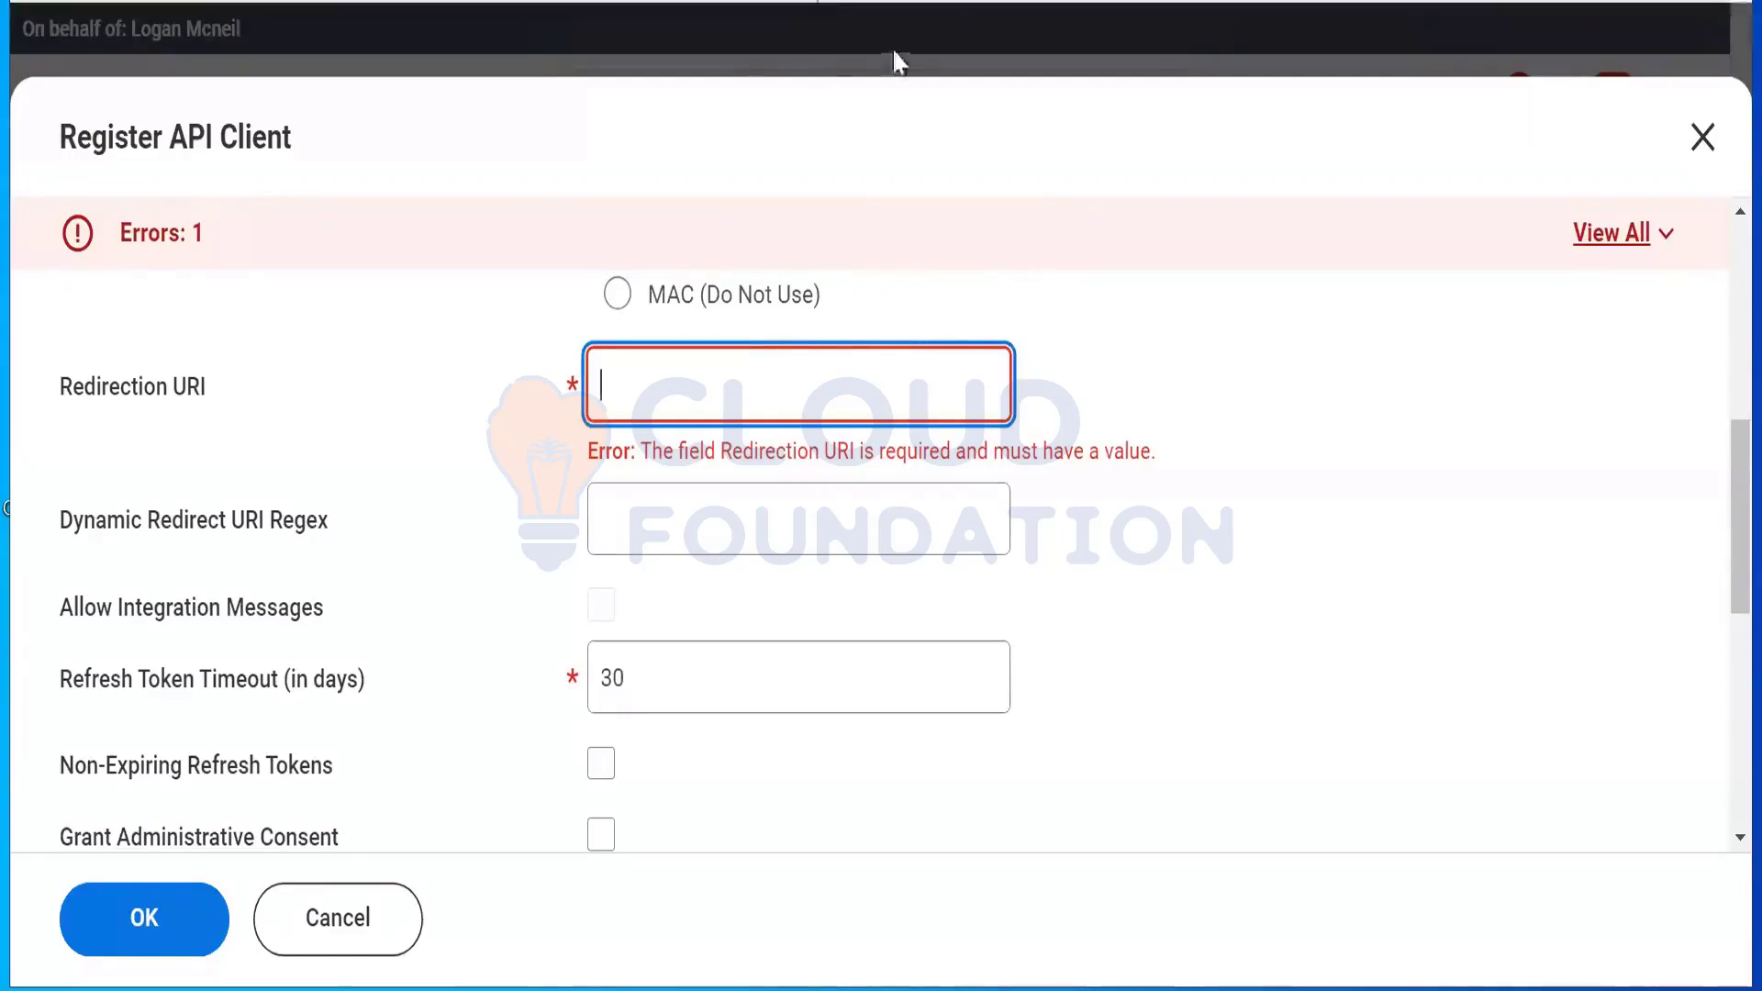
click(797, 0)
click(633, 1)
right_click(630, 1)
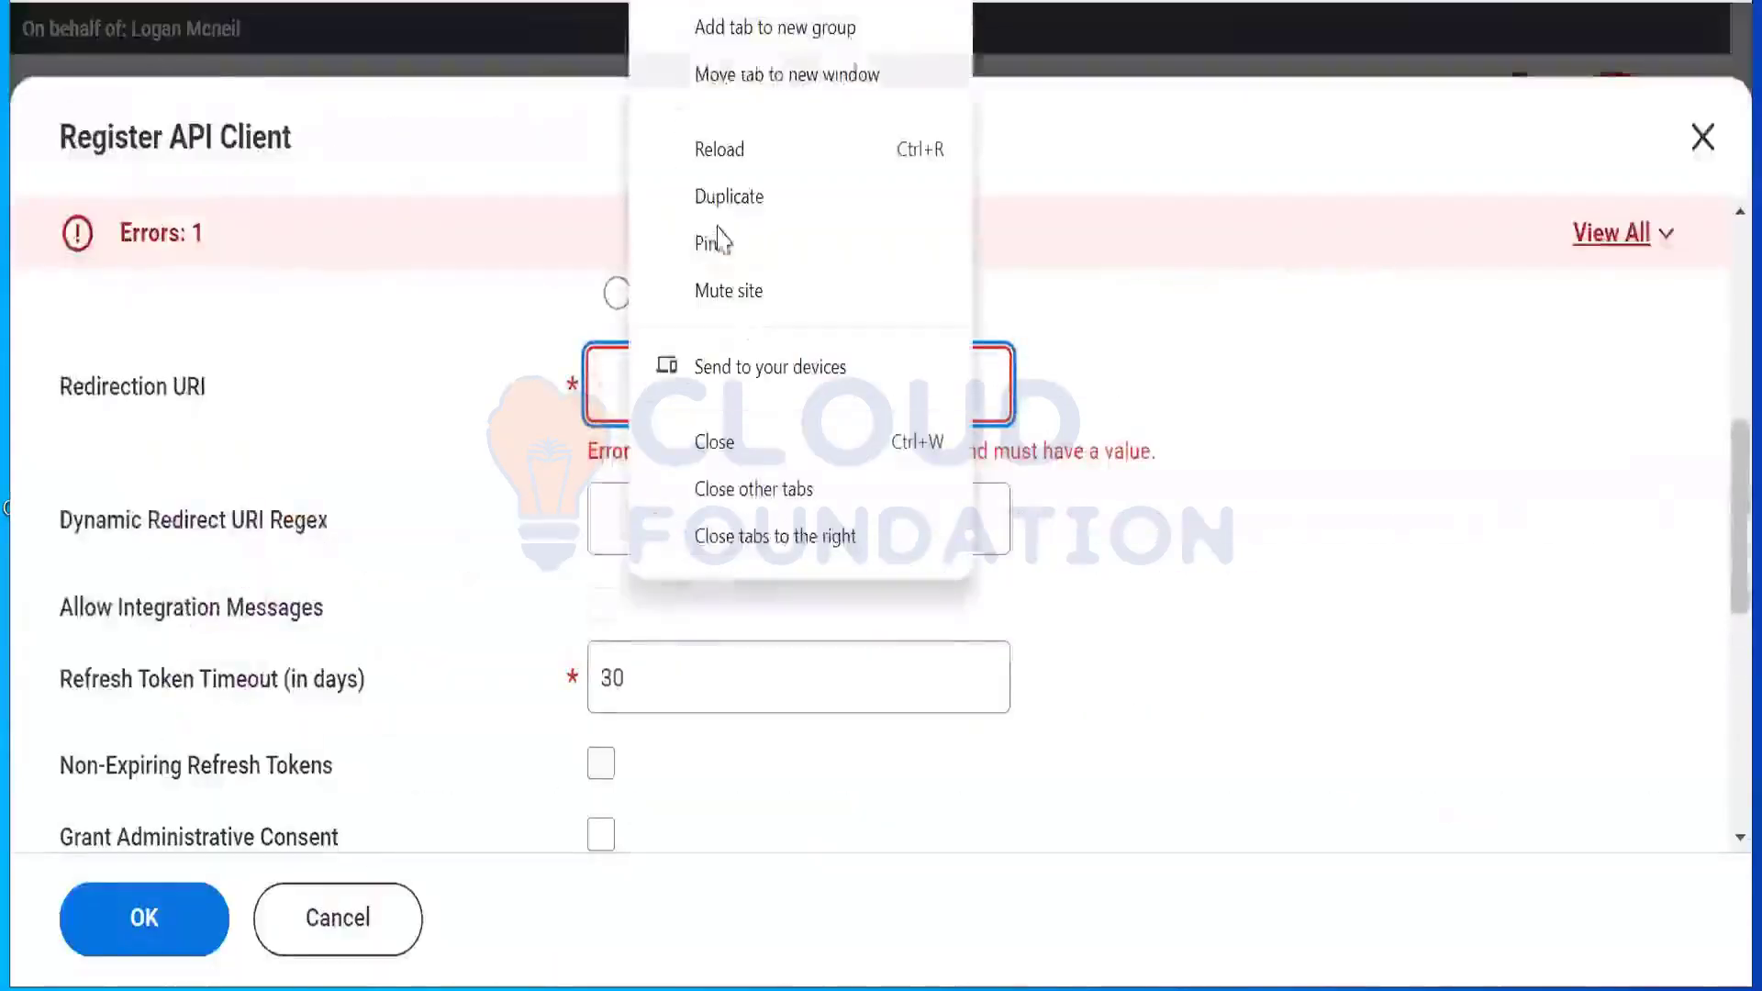
click(749, 203)
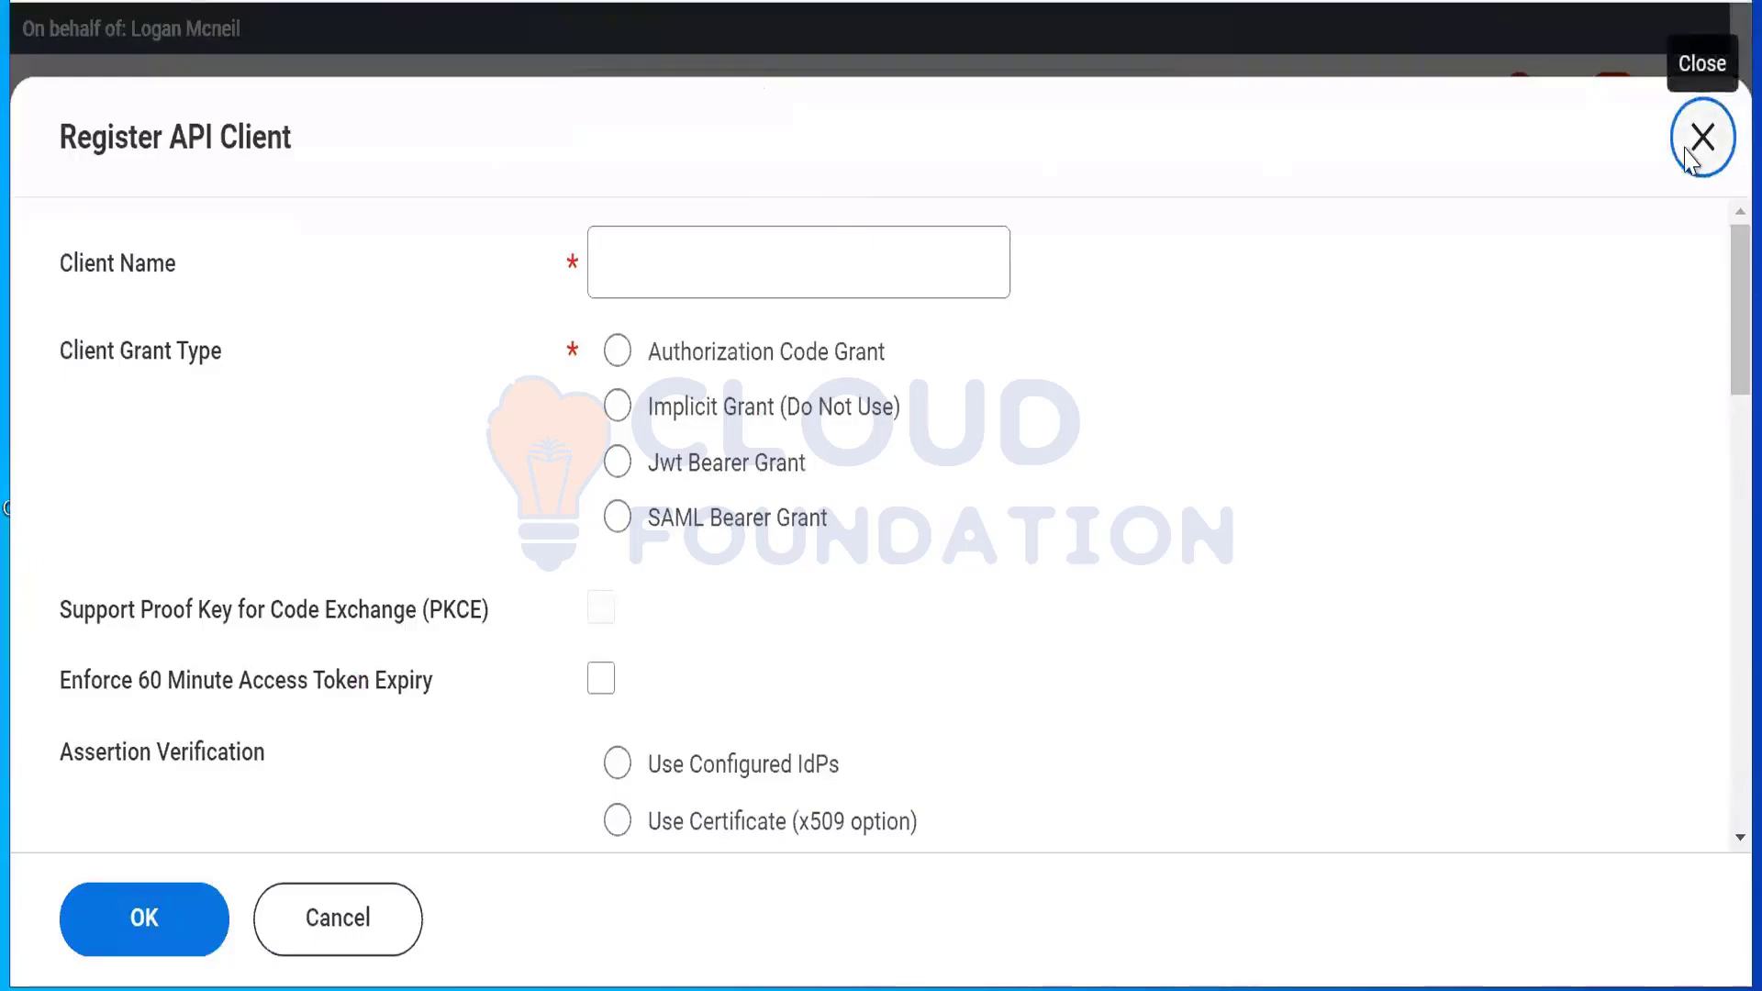
click(1702, 138)
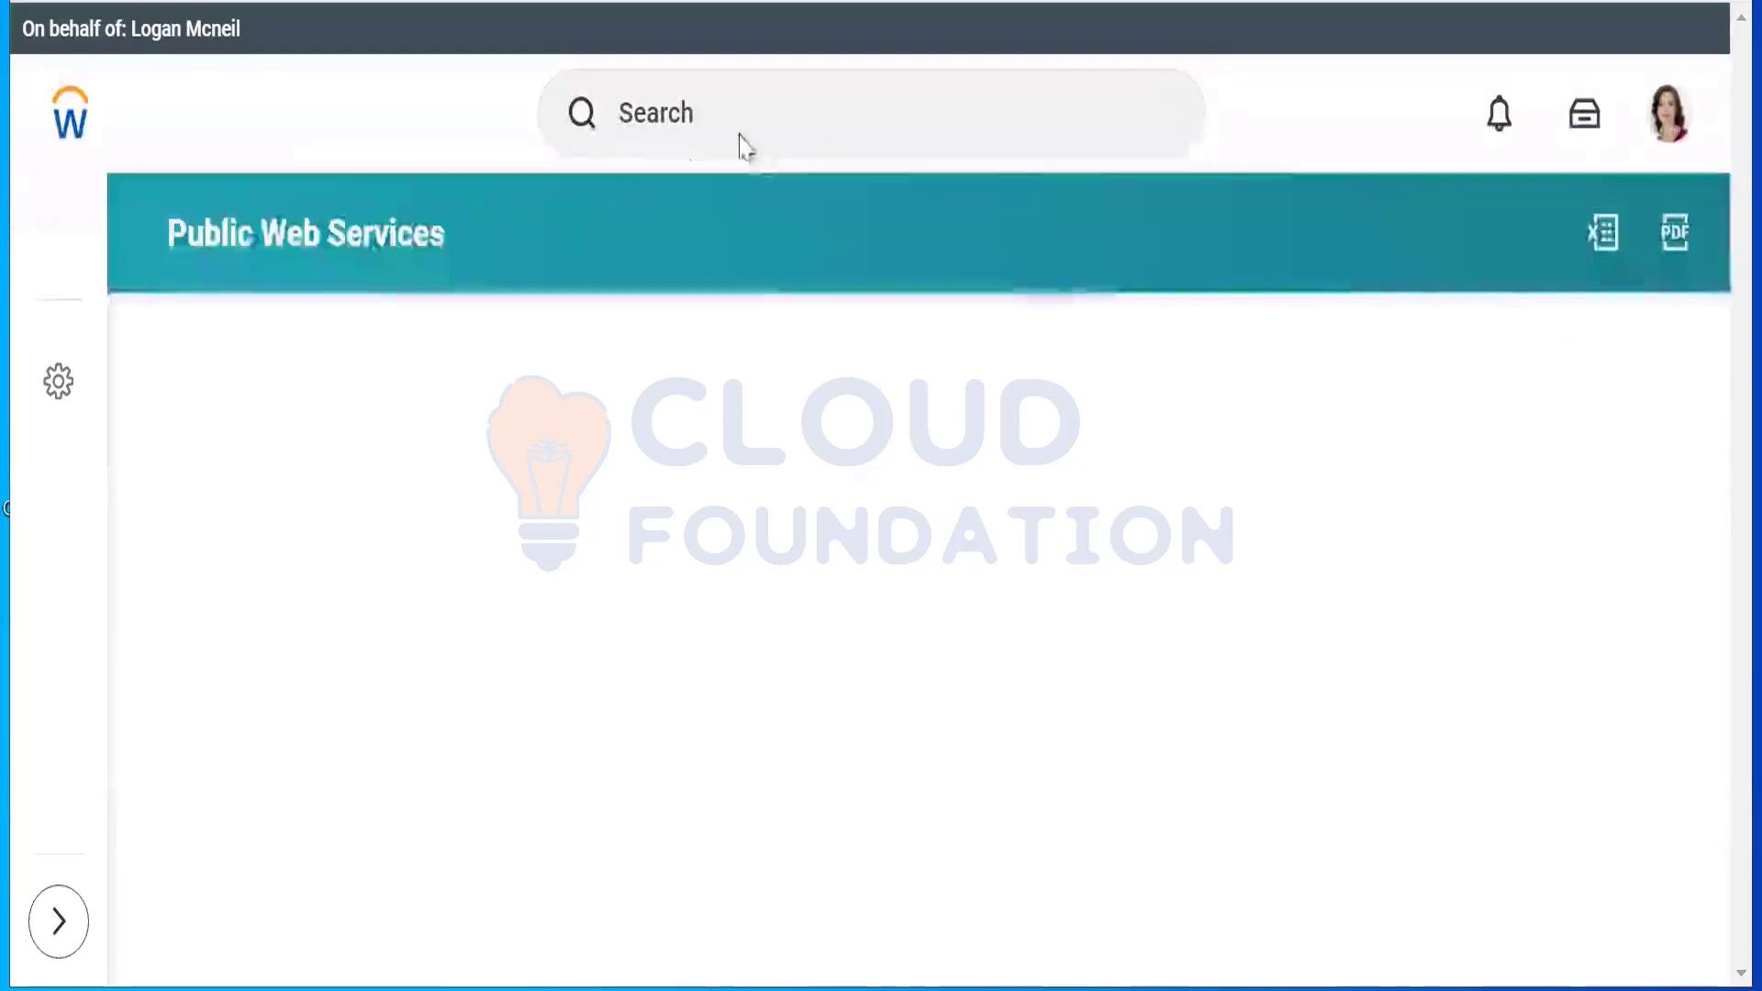
Step: Search 'view api client' and open the View API Clients report
click(735, 120)
text(v)
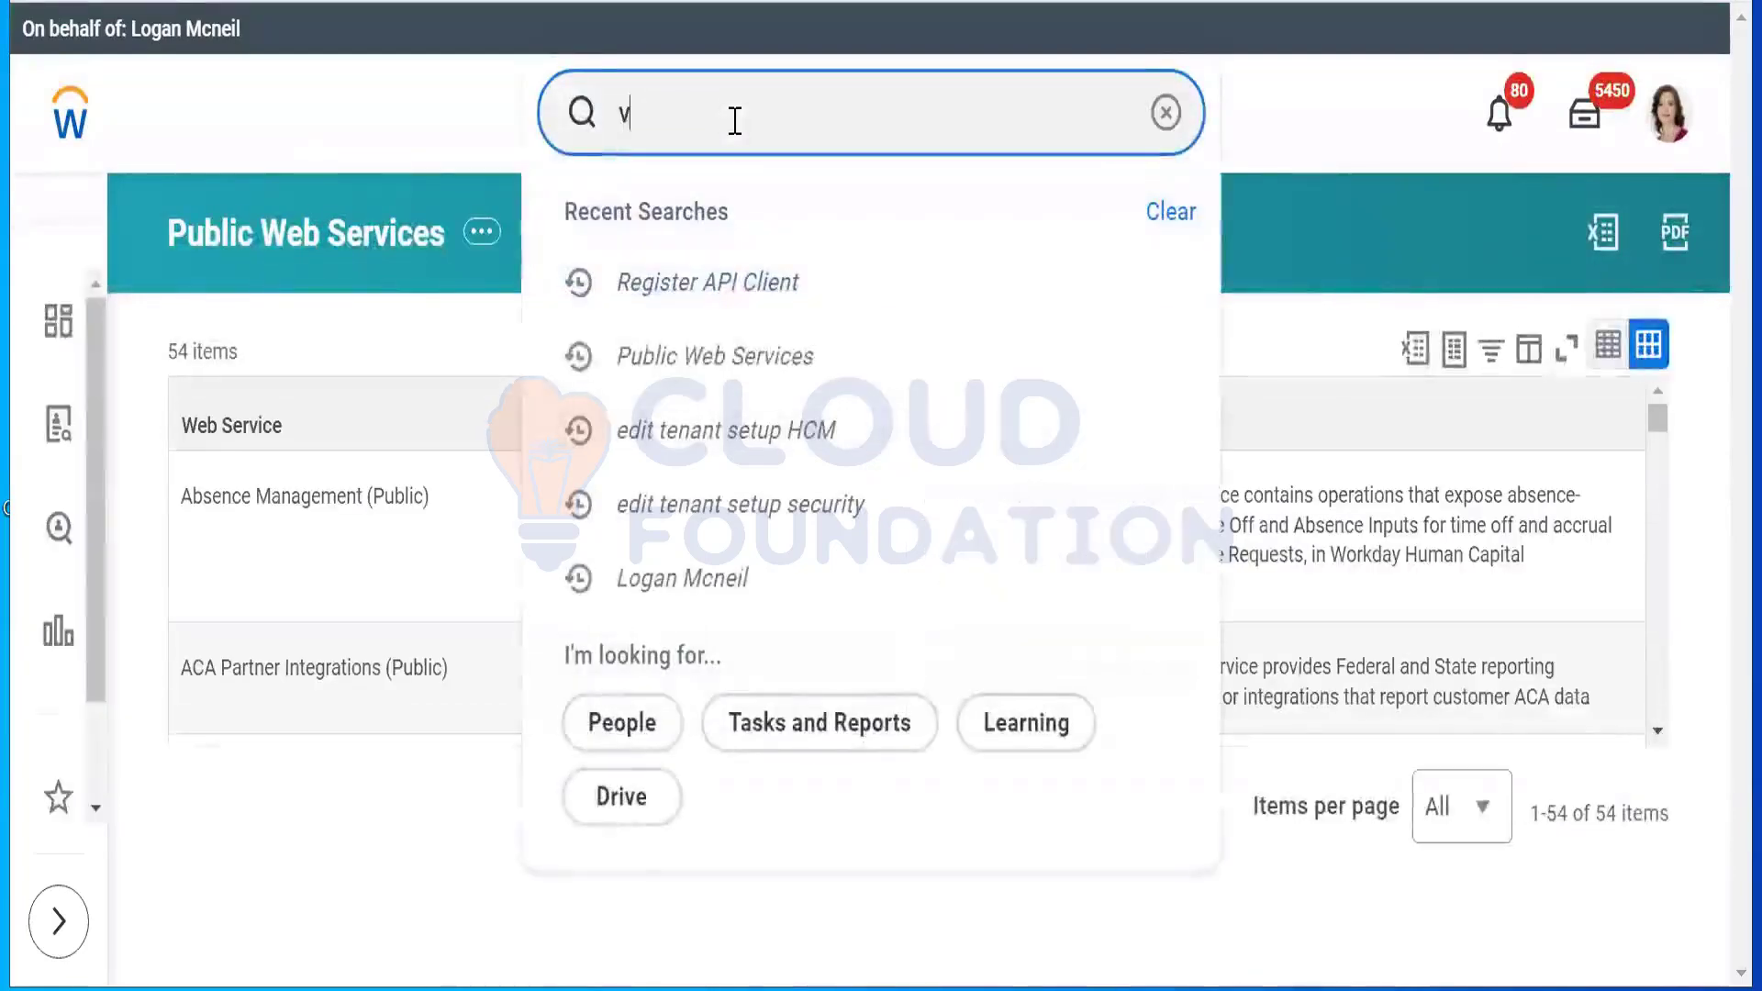
text(iew api )
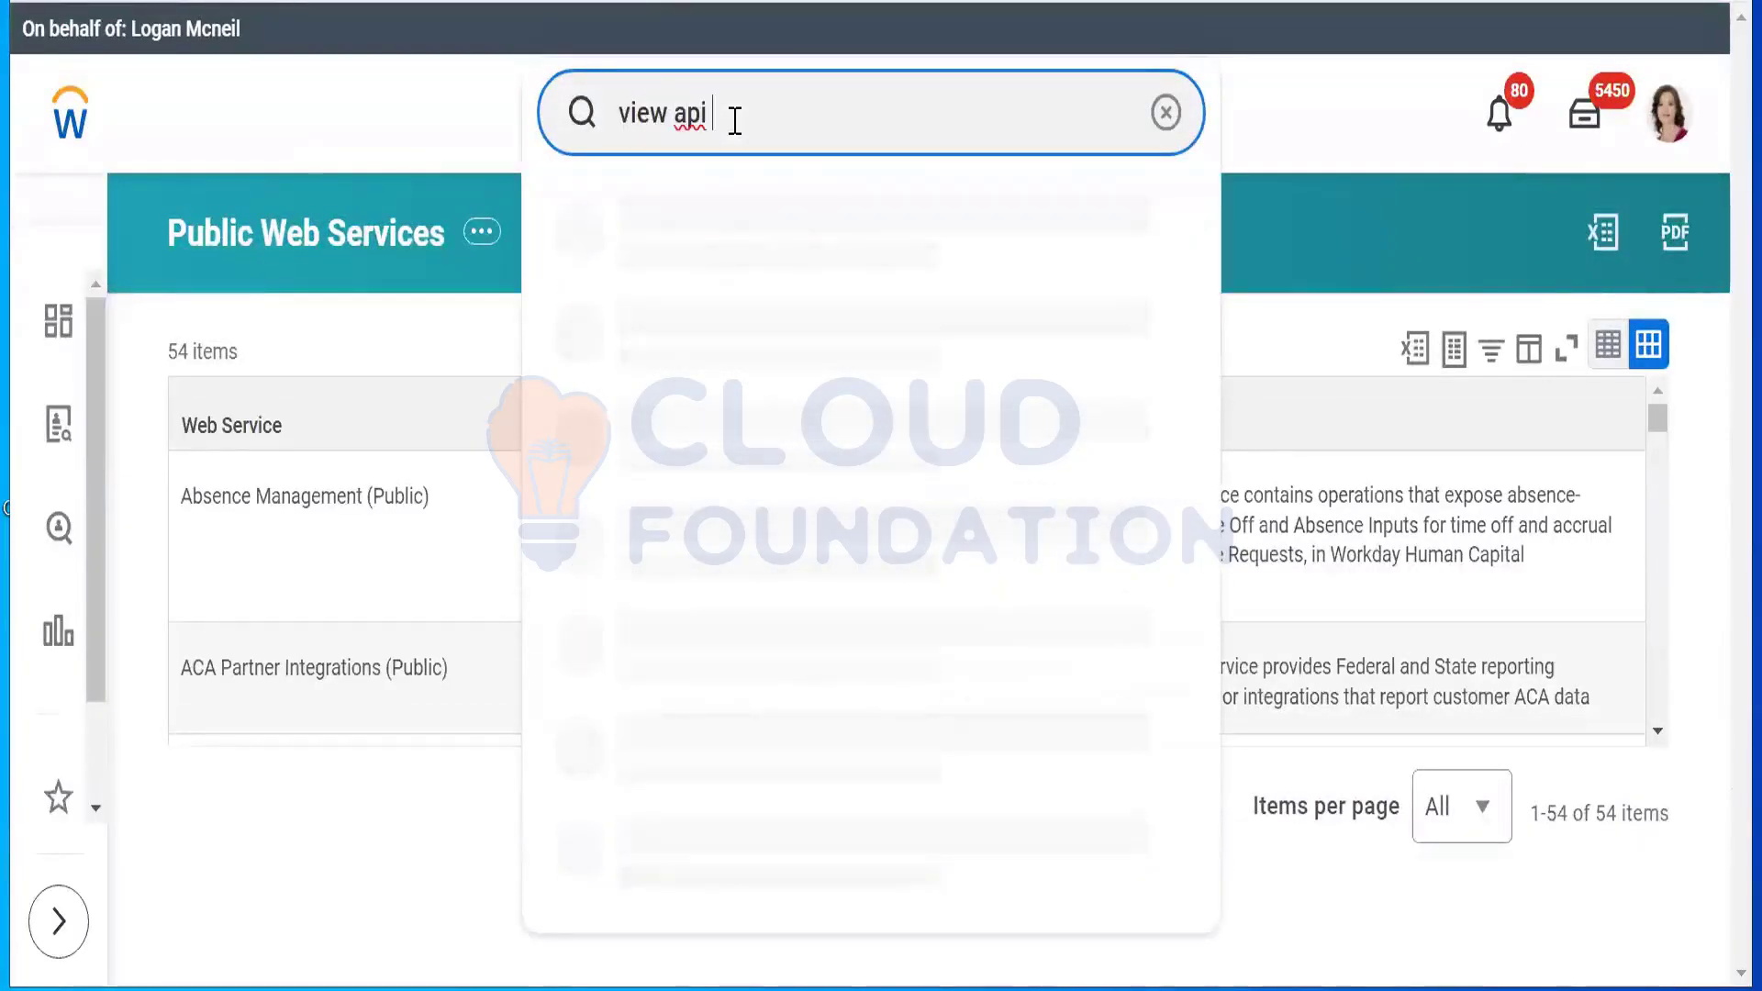
text(client)
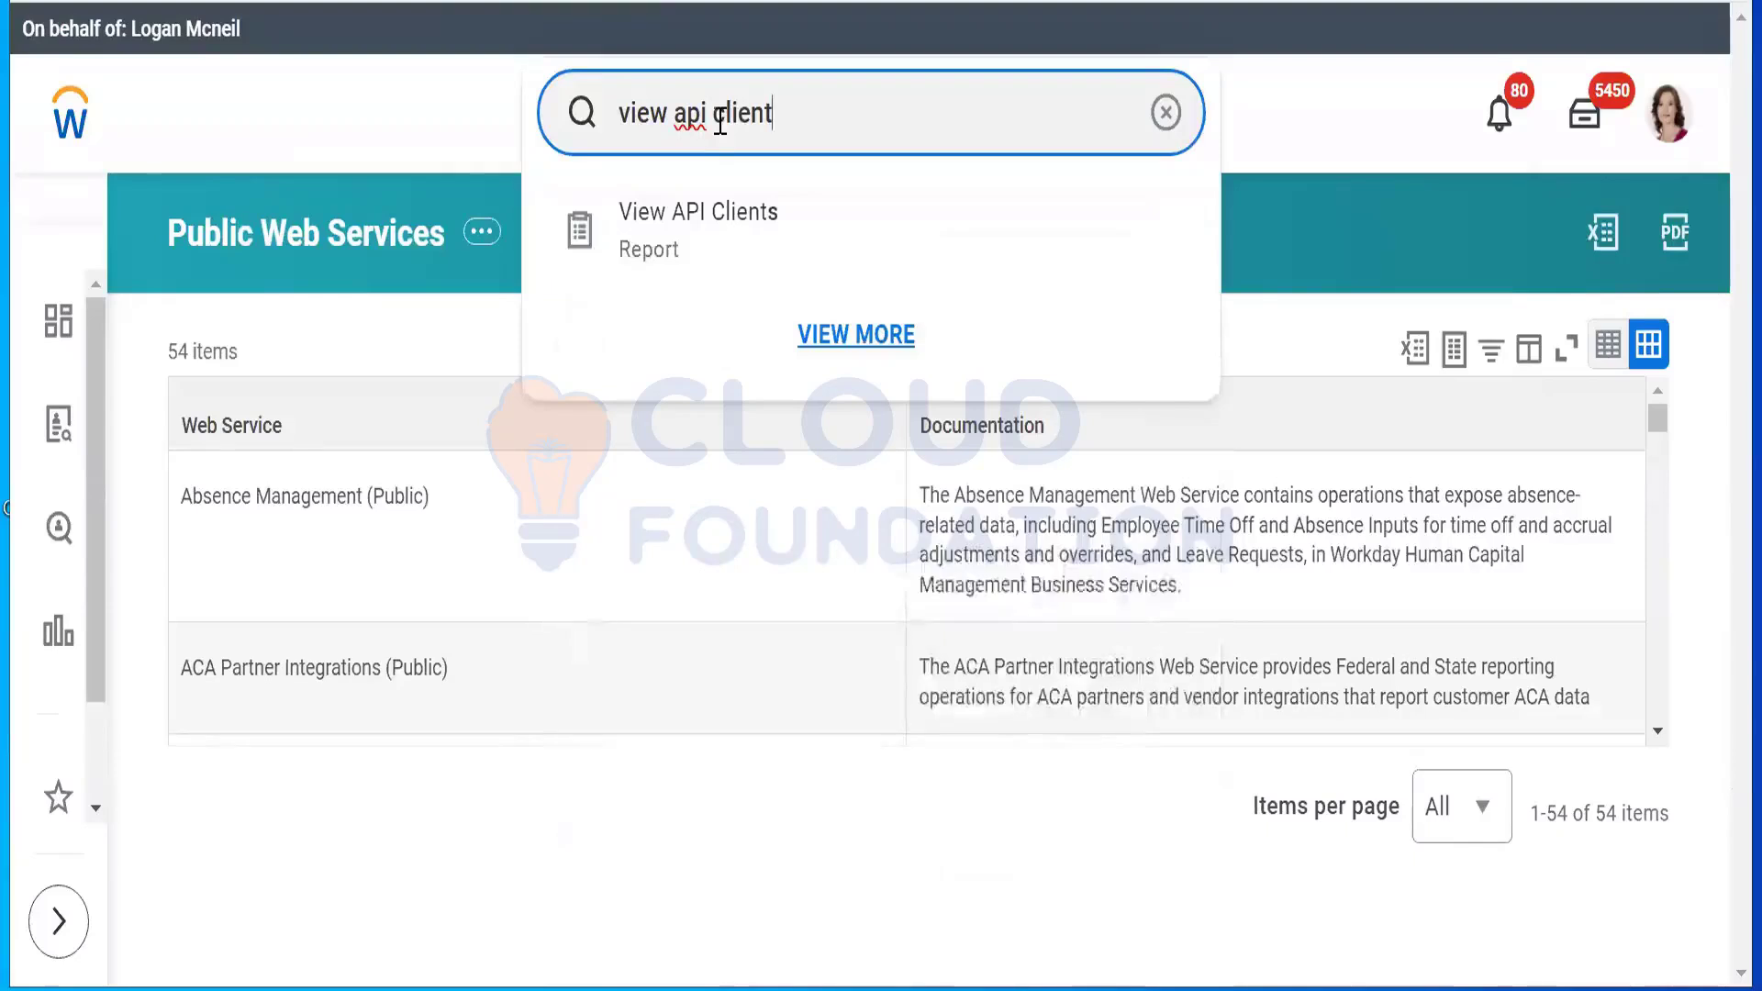
click(647, 260)
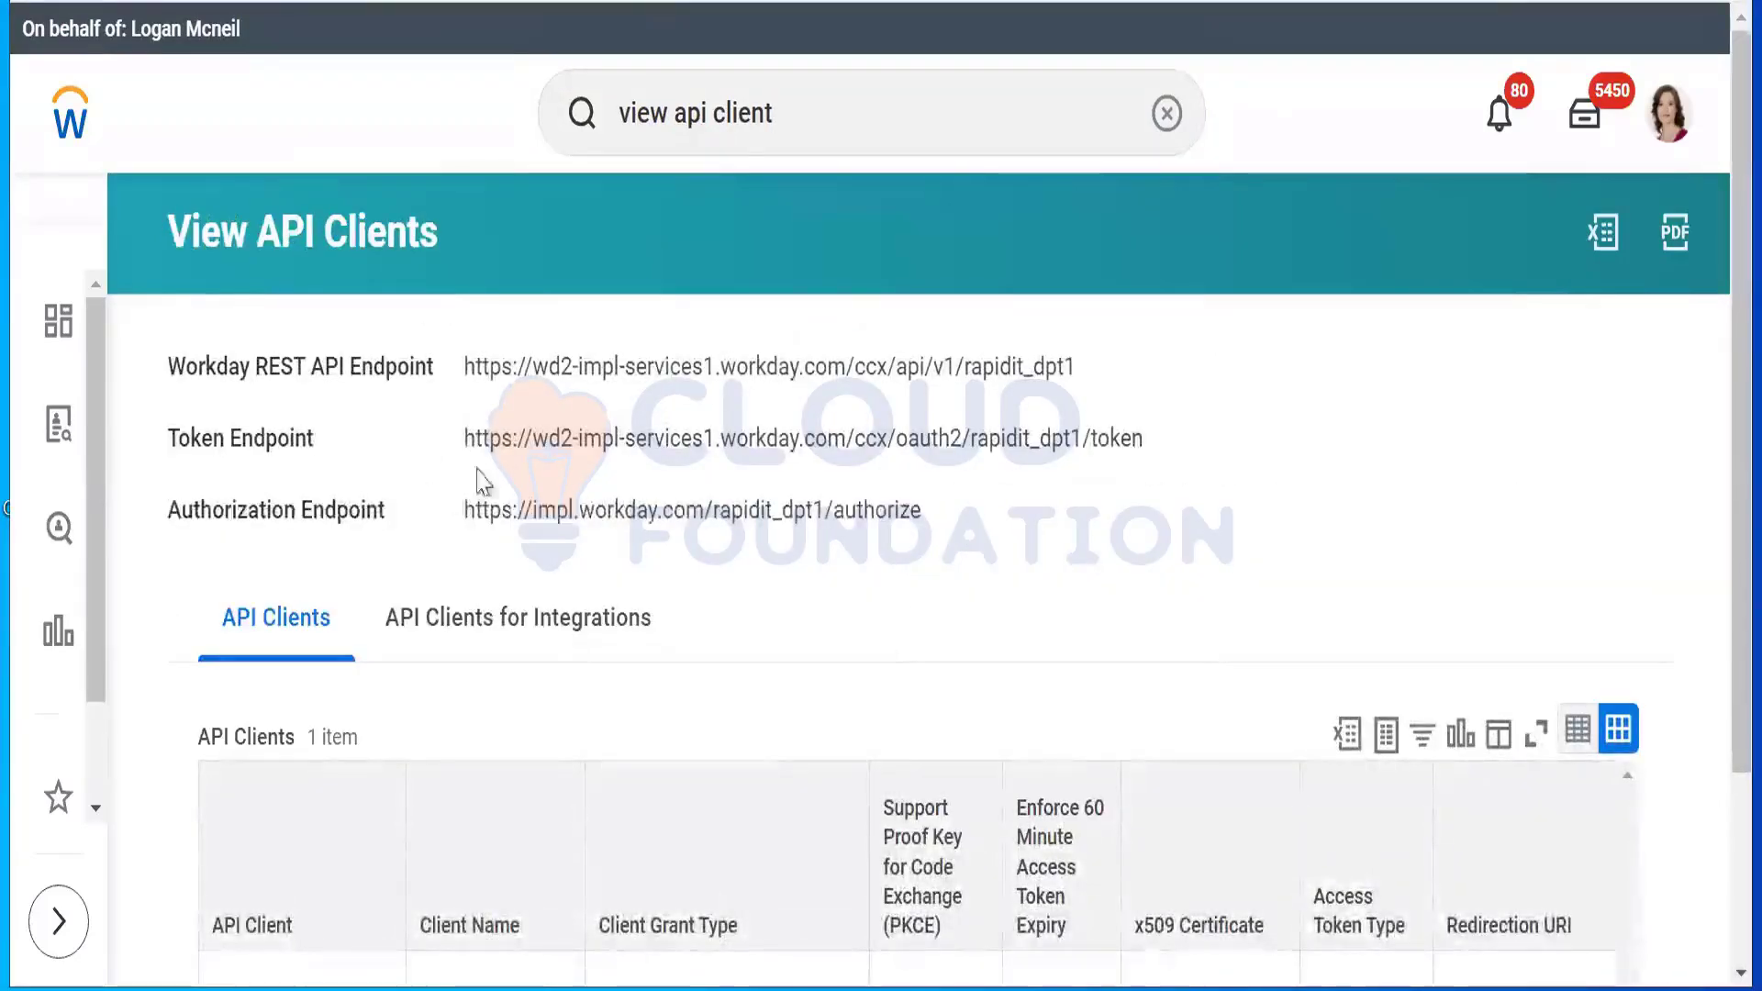
Step: Select the Token Endpoint and Authorization Endpoint URLs in the report
drag(462, 439, 1225, 443)
scroll(1224, 443, down, 1)
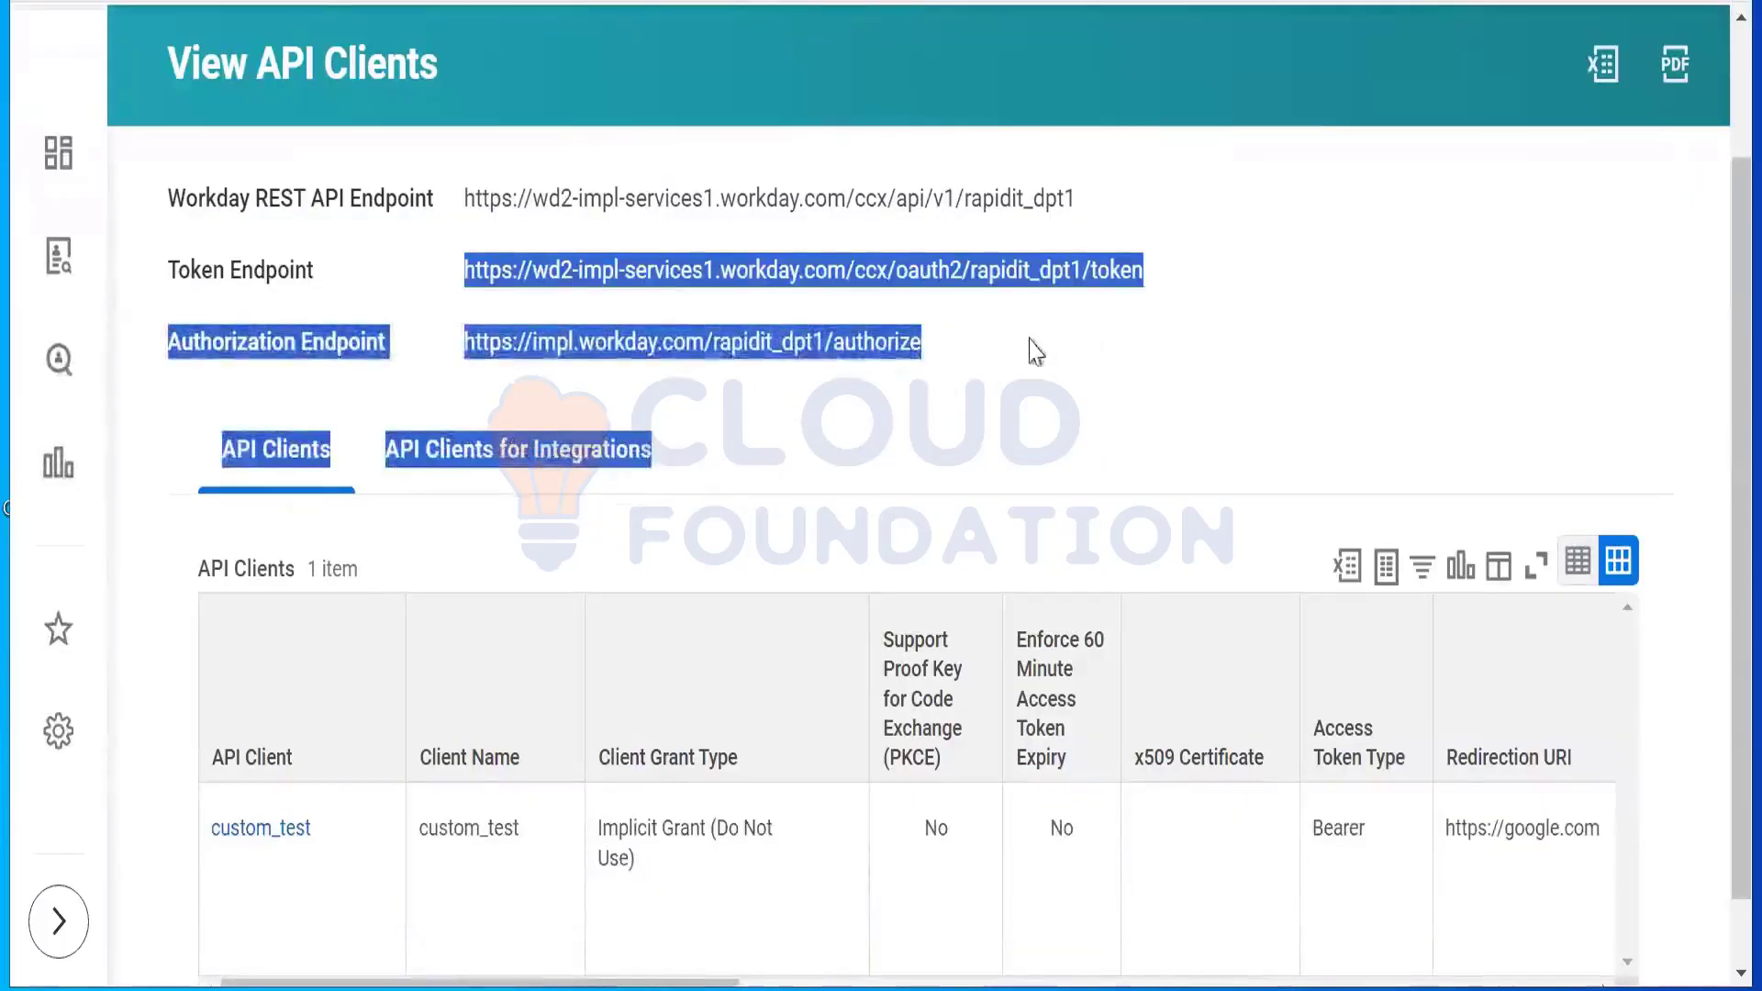
click(484, 121)
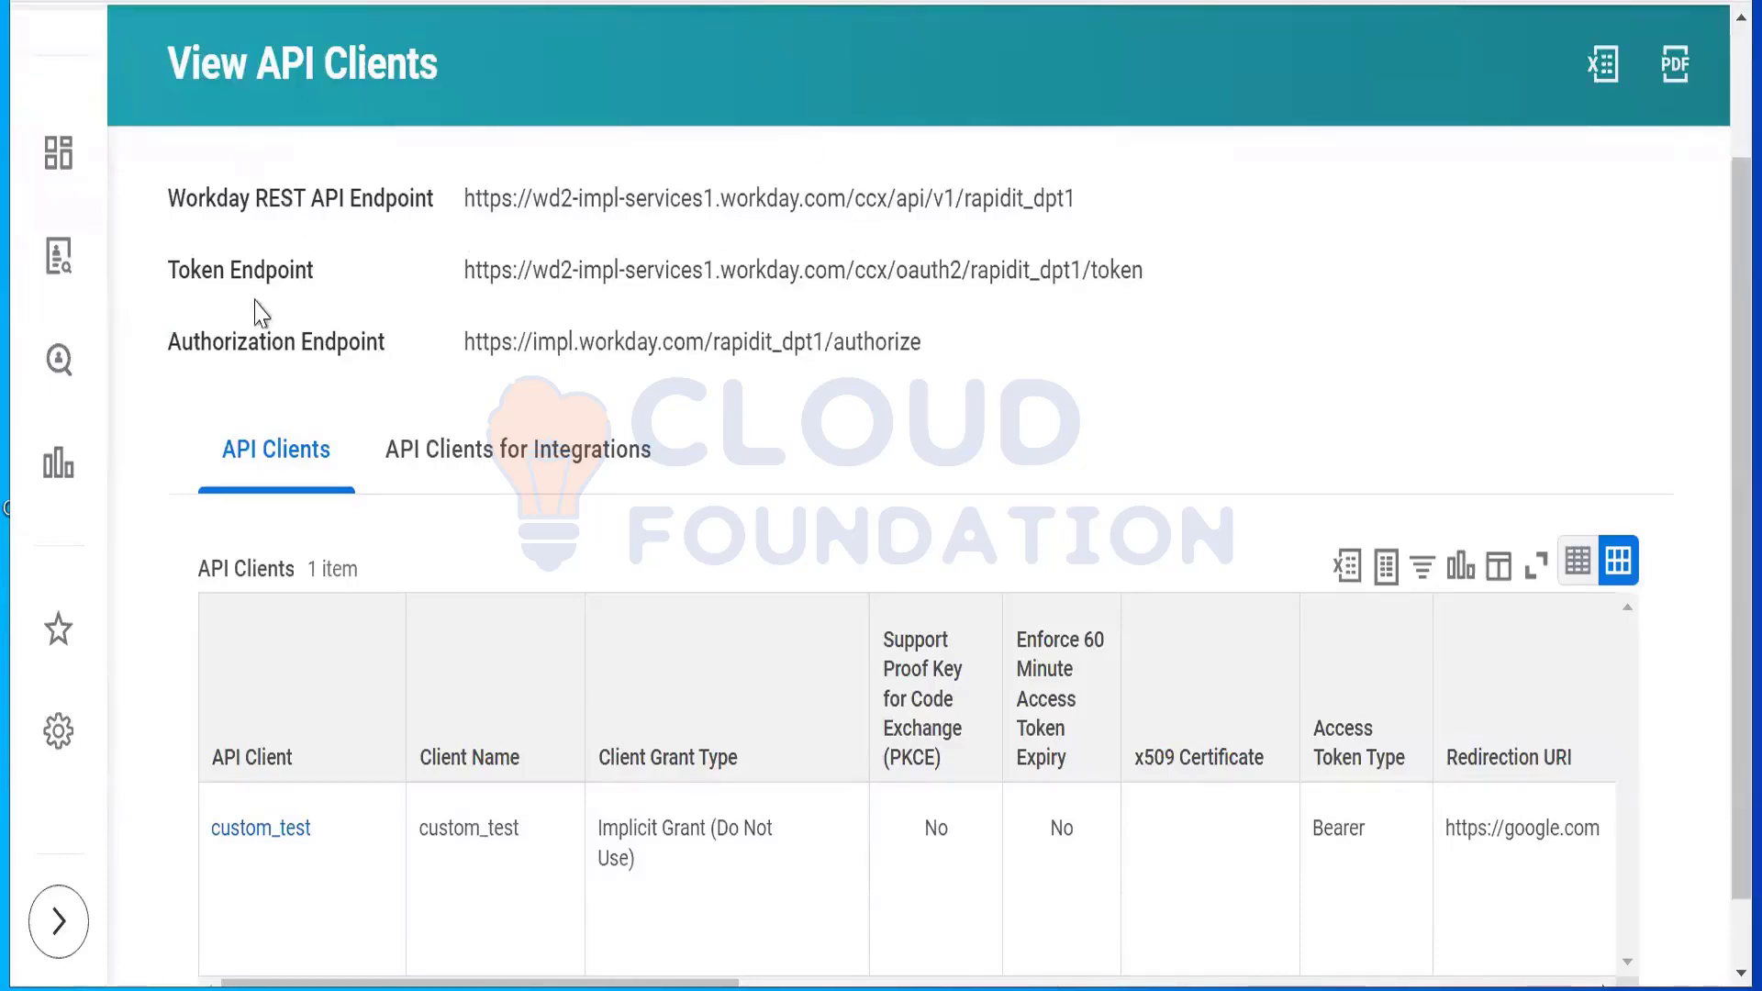
double_click(276, 270)
click(532, 371)
drag(457, 355, 942, 357)
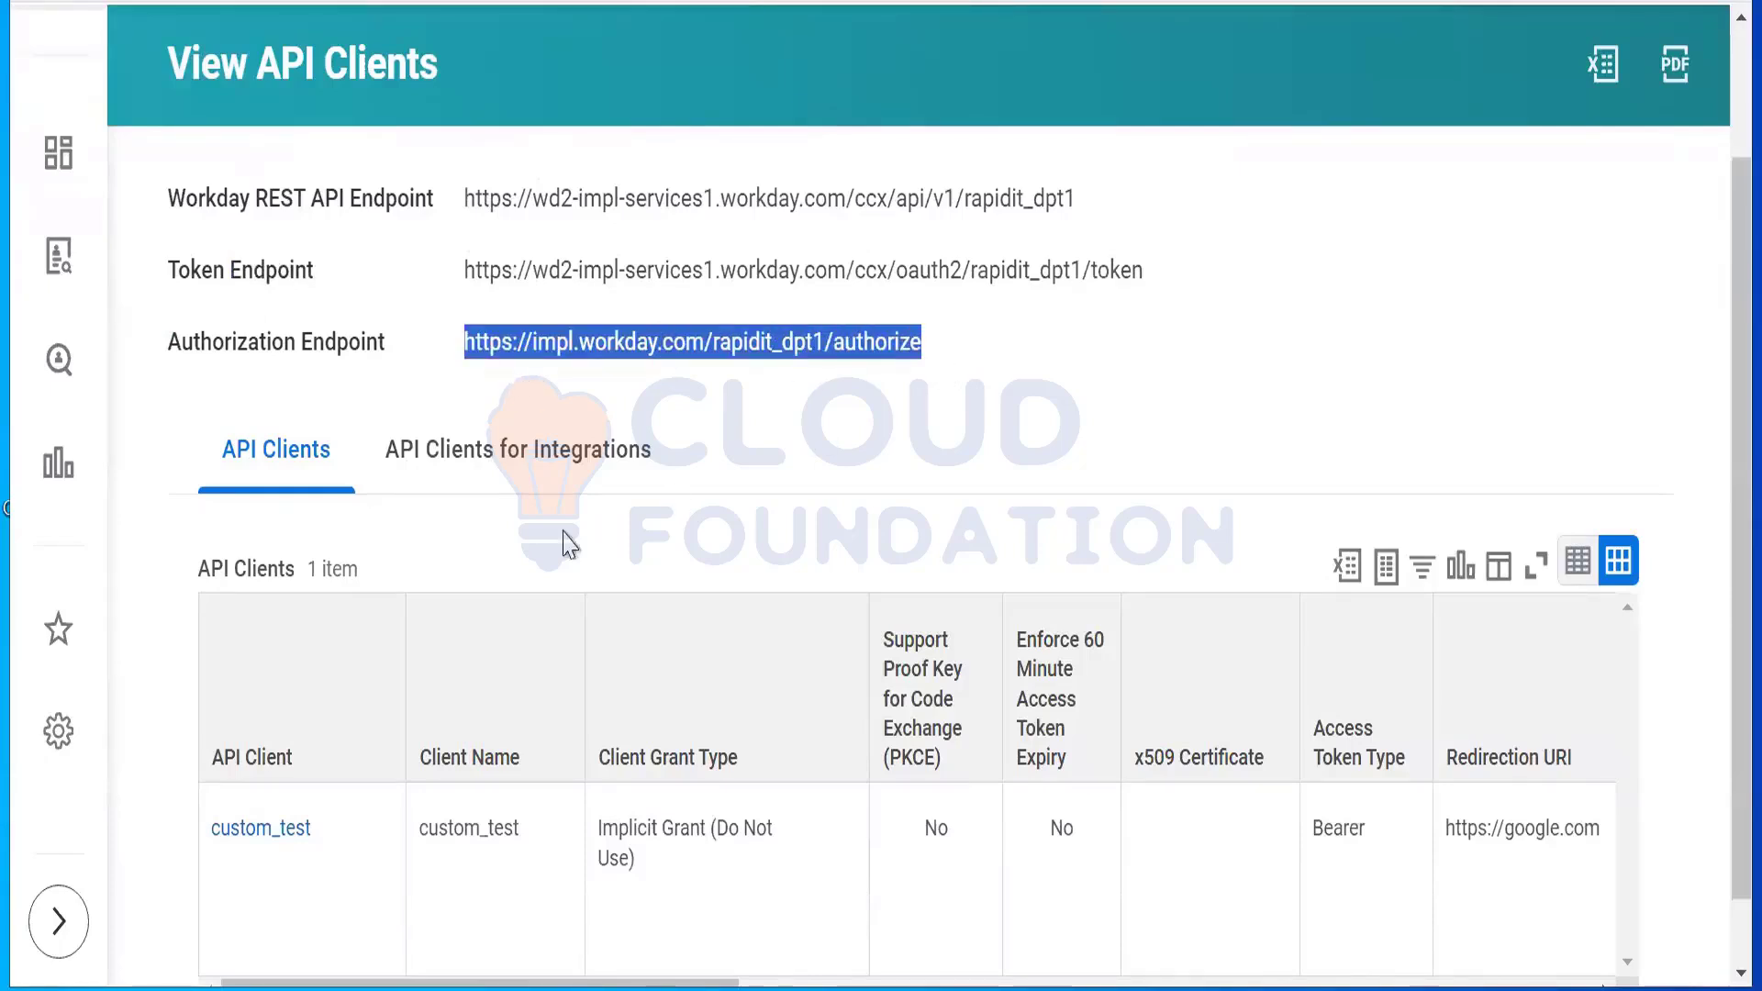
Step: Open Custom Object API Client from the API Clients for Integrations list in a new tab
click(559, 478)
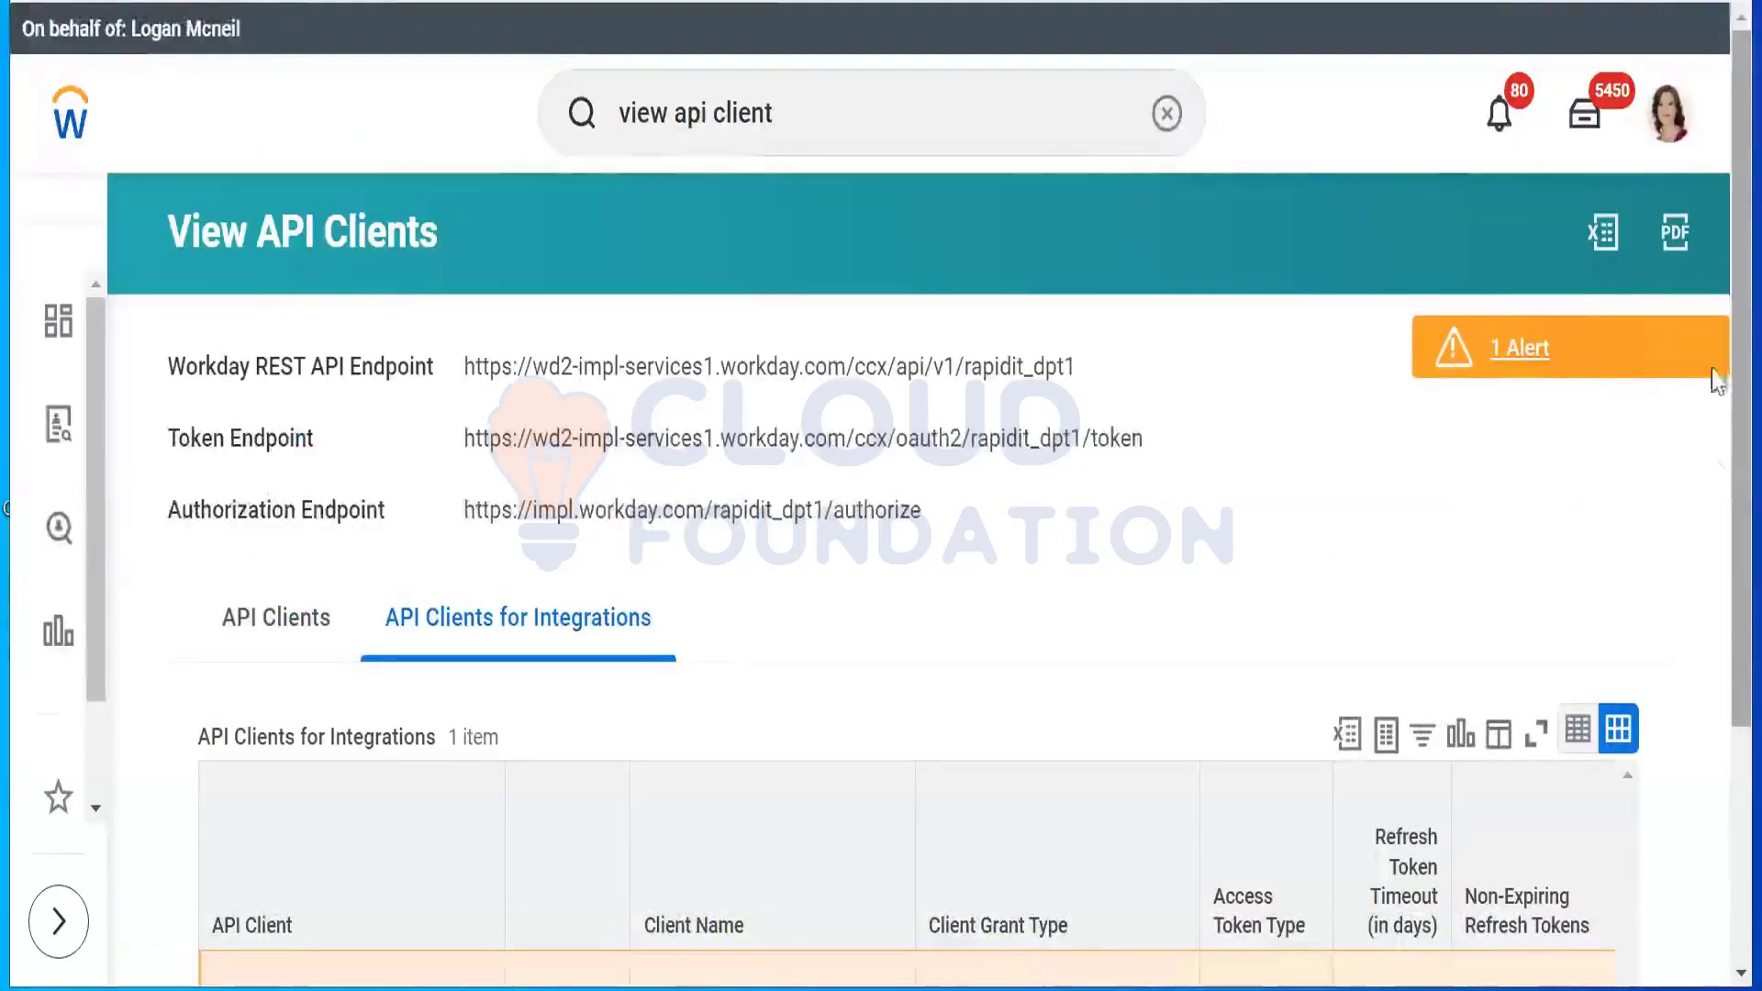
scroll(1717, 381, down, 3)
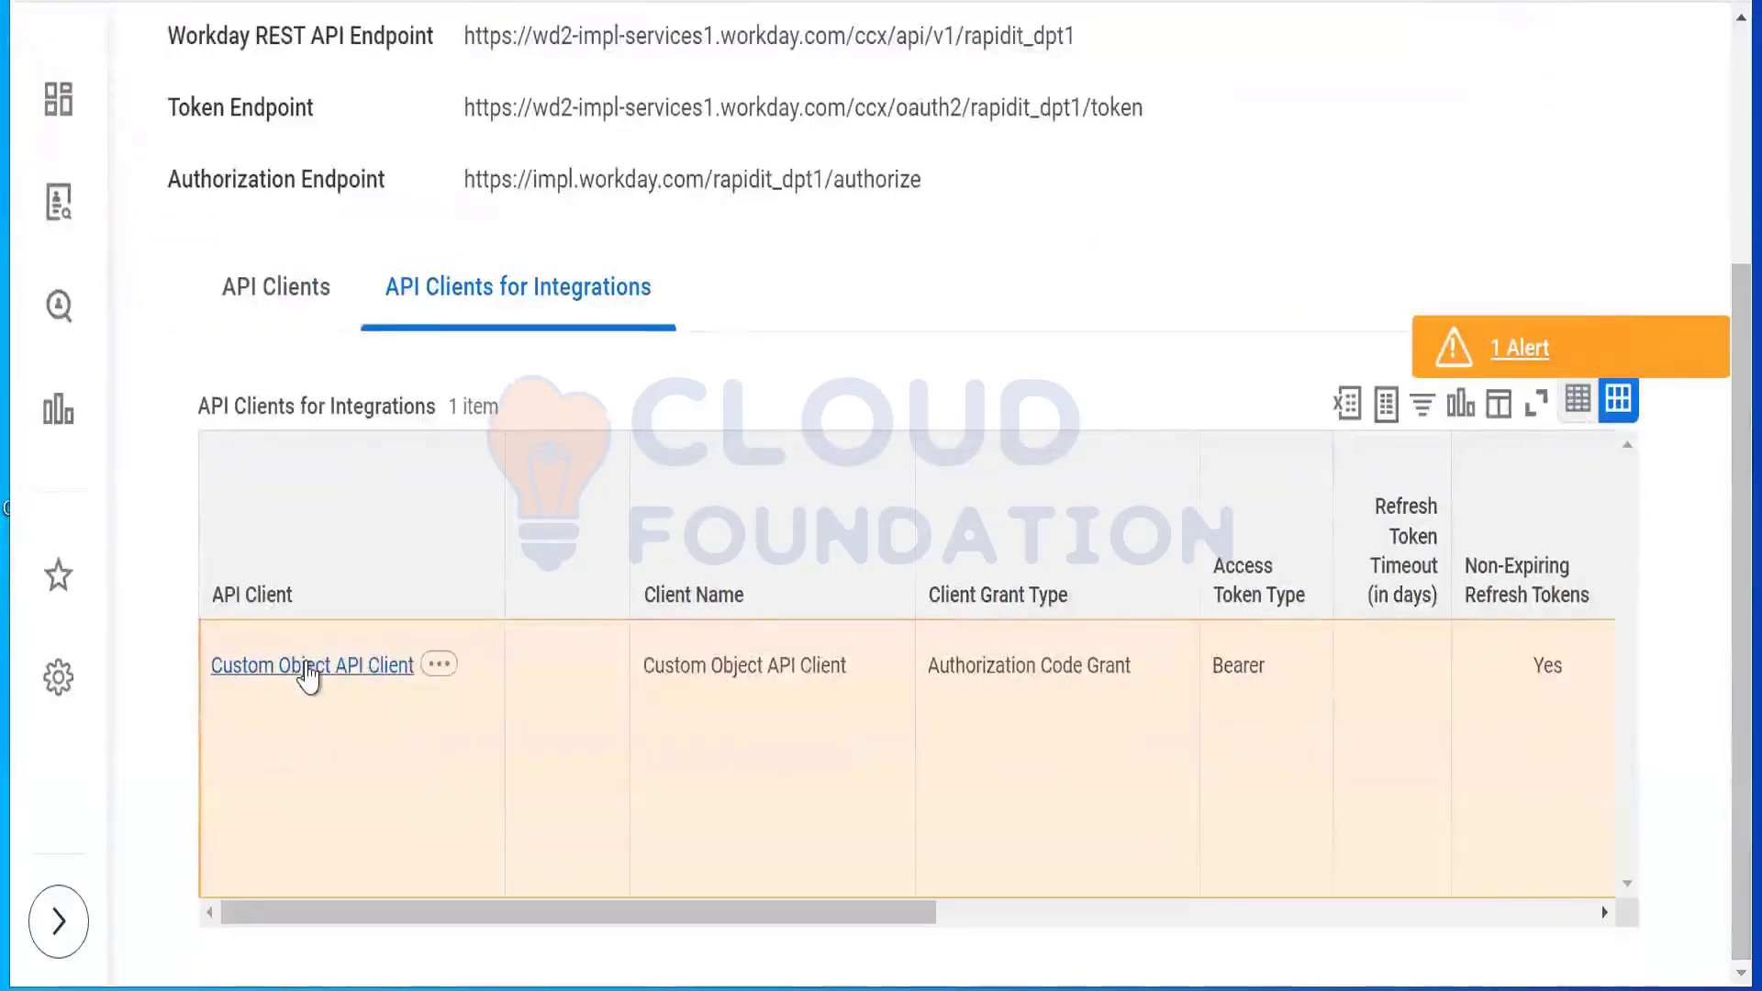
right_click(309, 674)
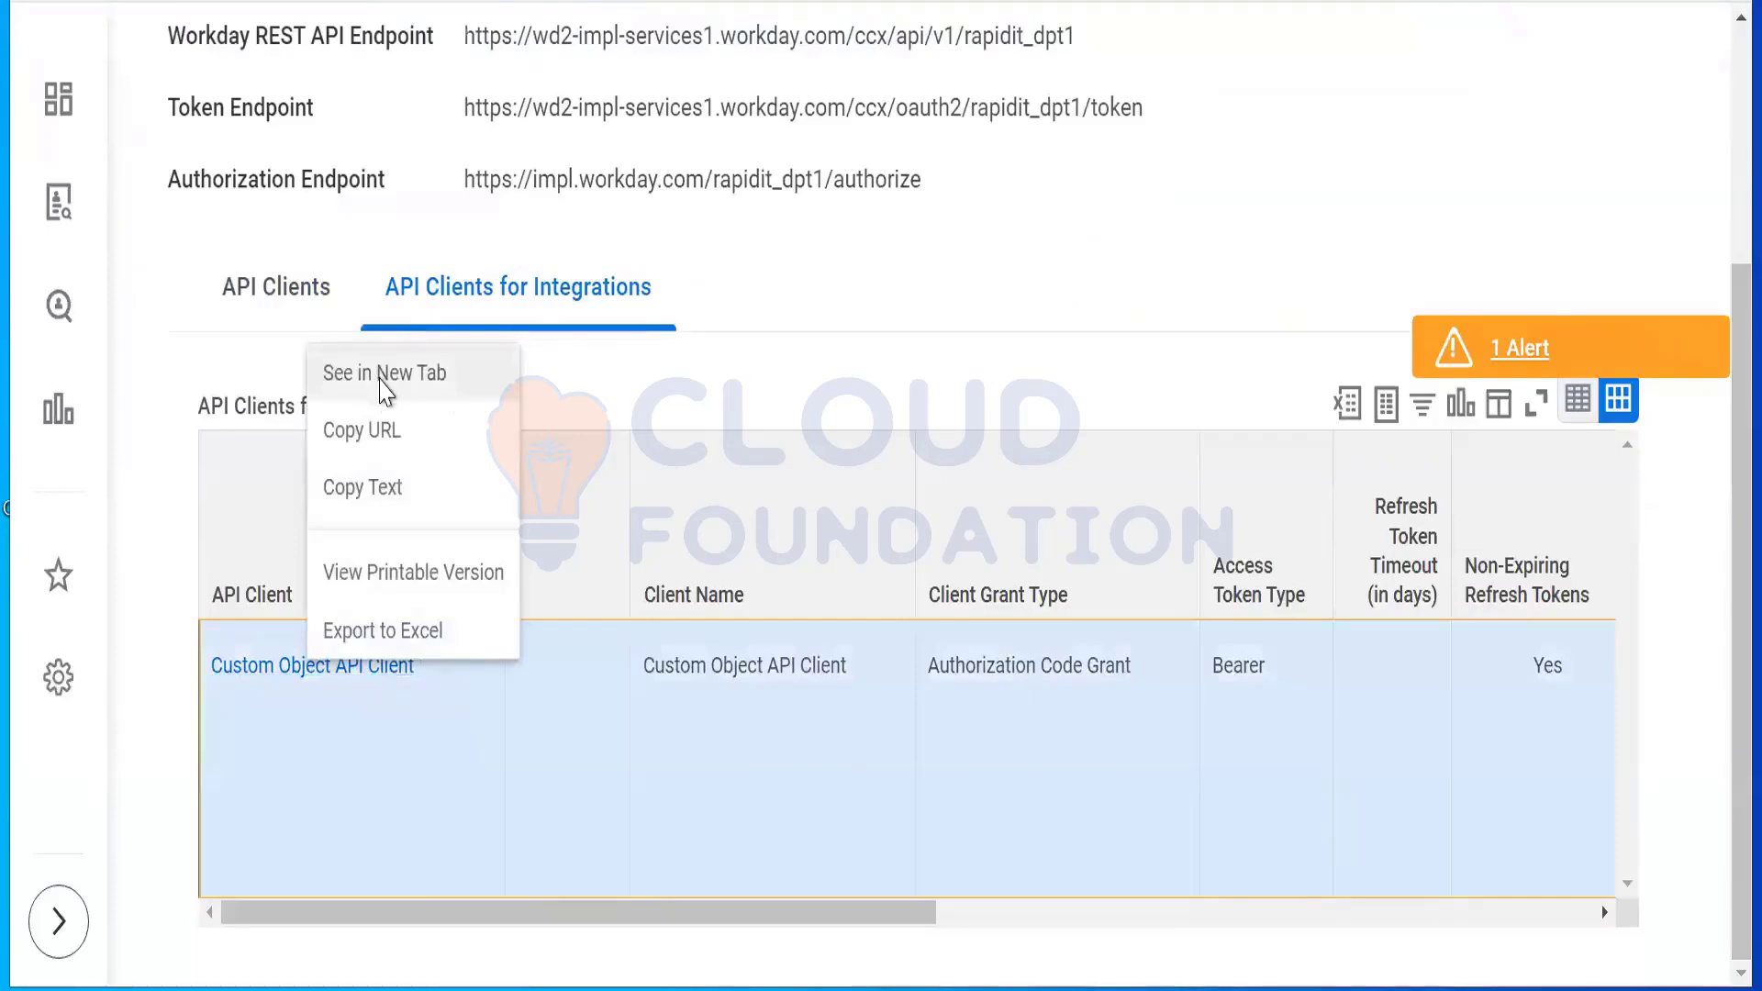
click(383, 390)
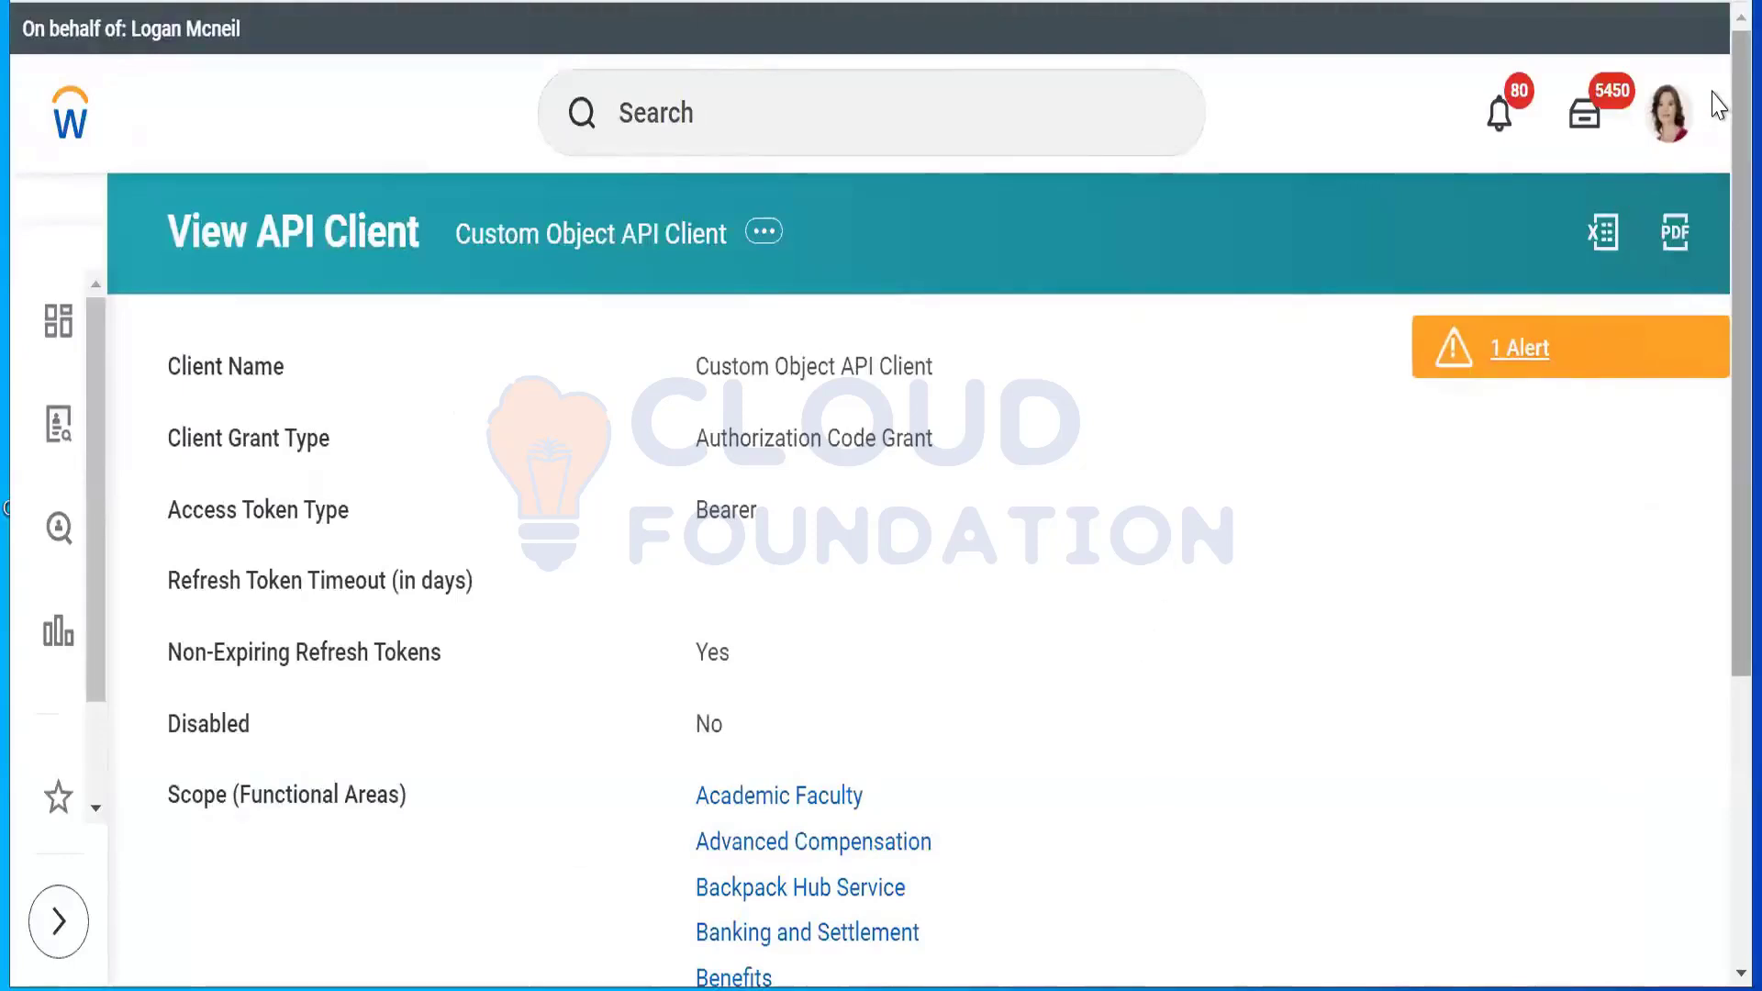
scroll(1720, 349, down, 5)
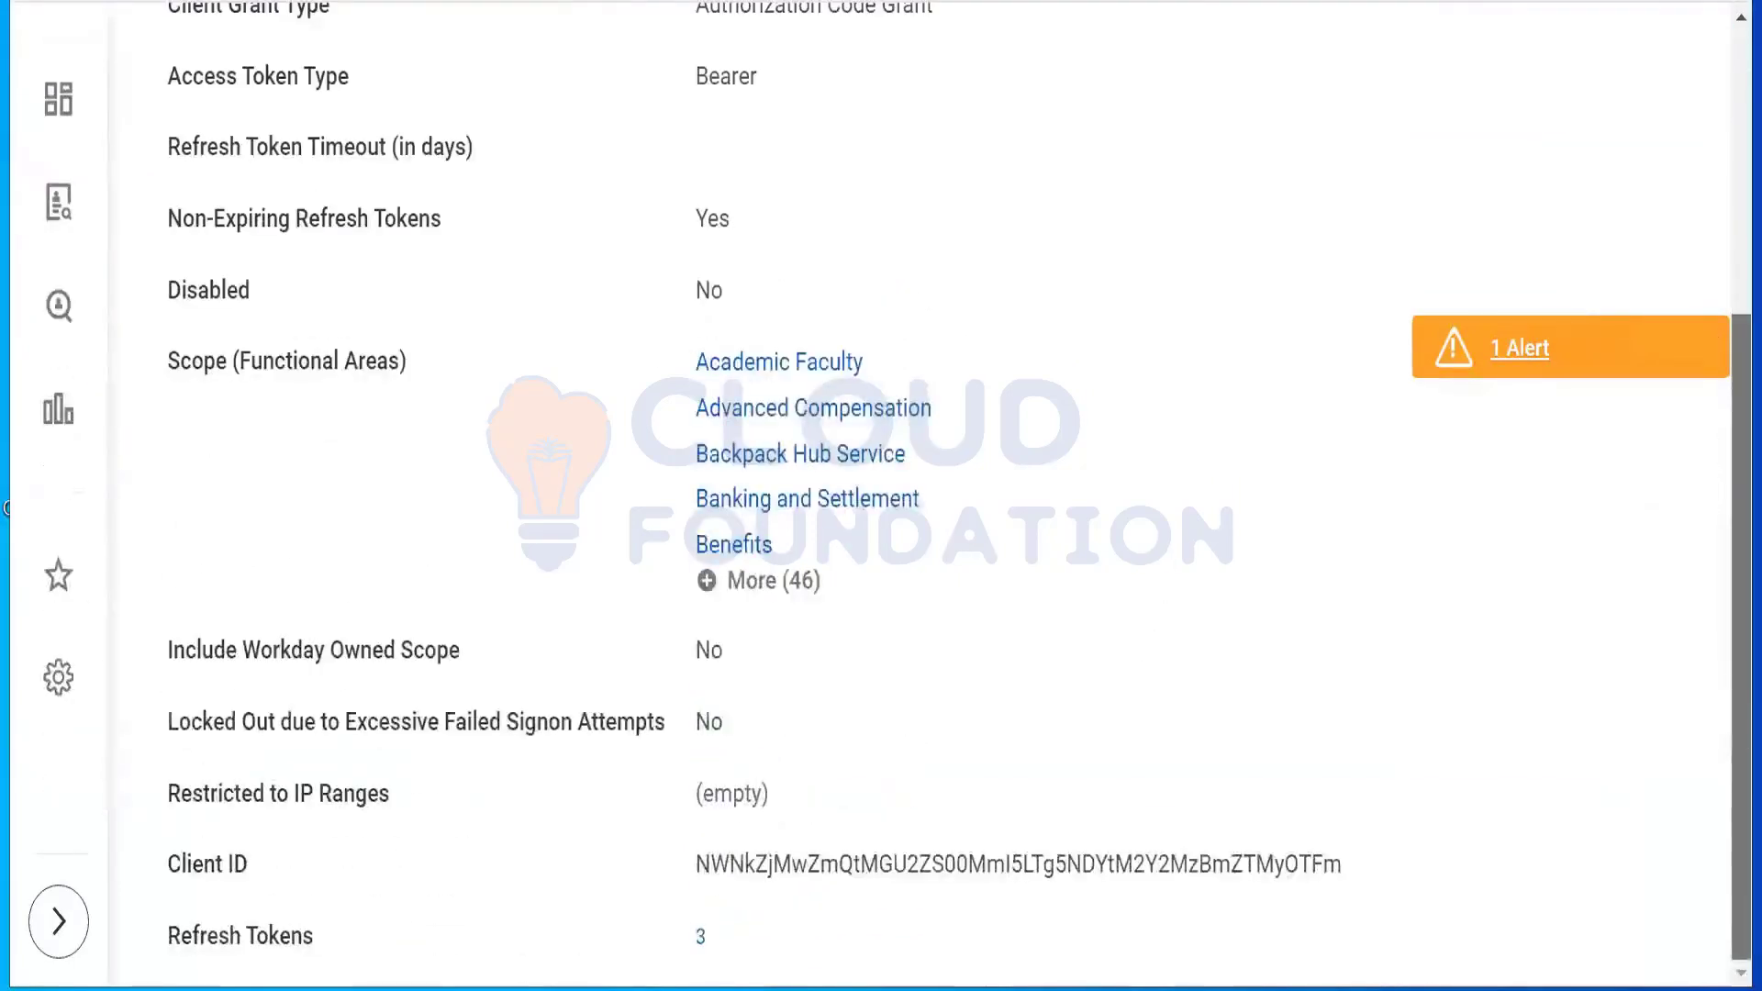
scroll(1718, 349, up, 5)
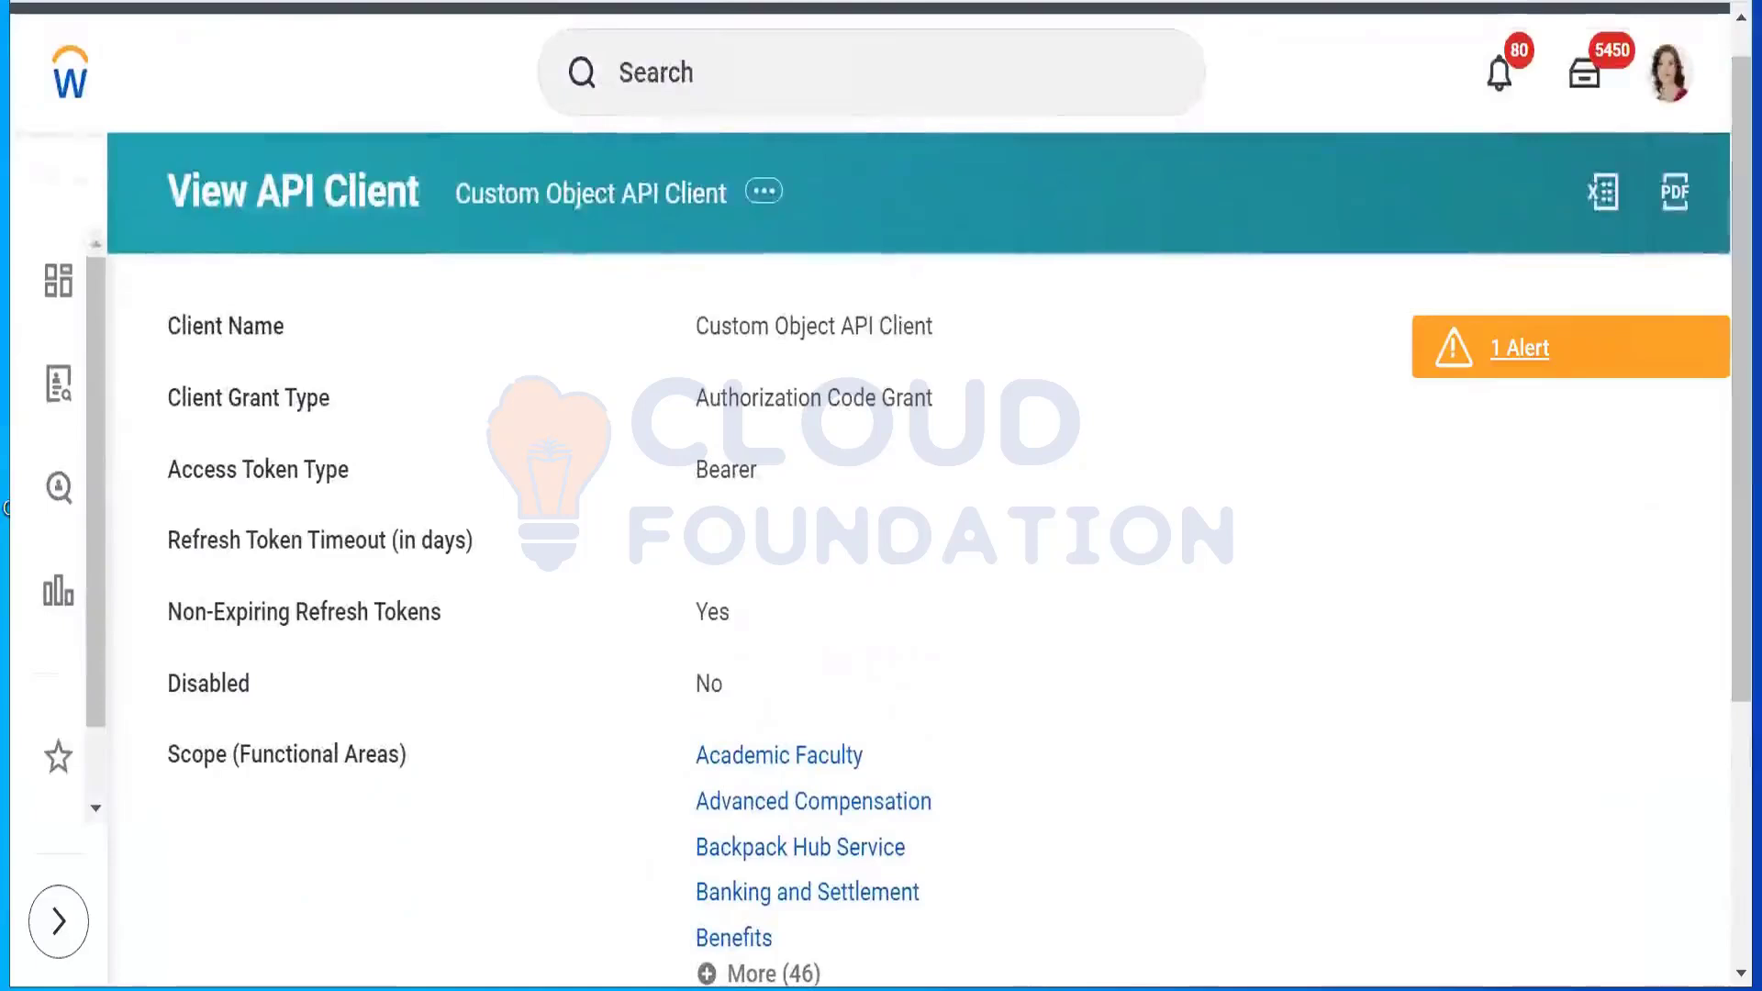
Step: Copy the full Token Endpoint URL and return to the Register API Client form
click(582, 1)
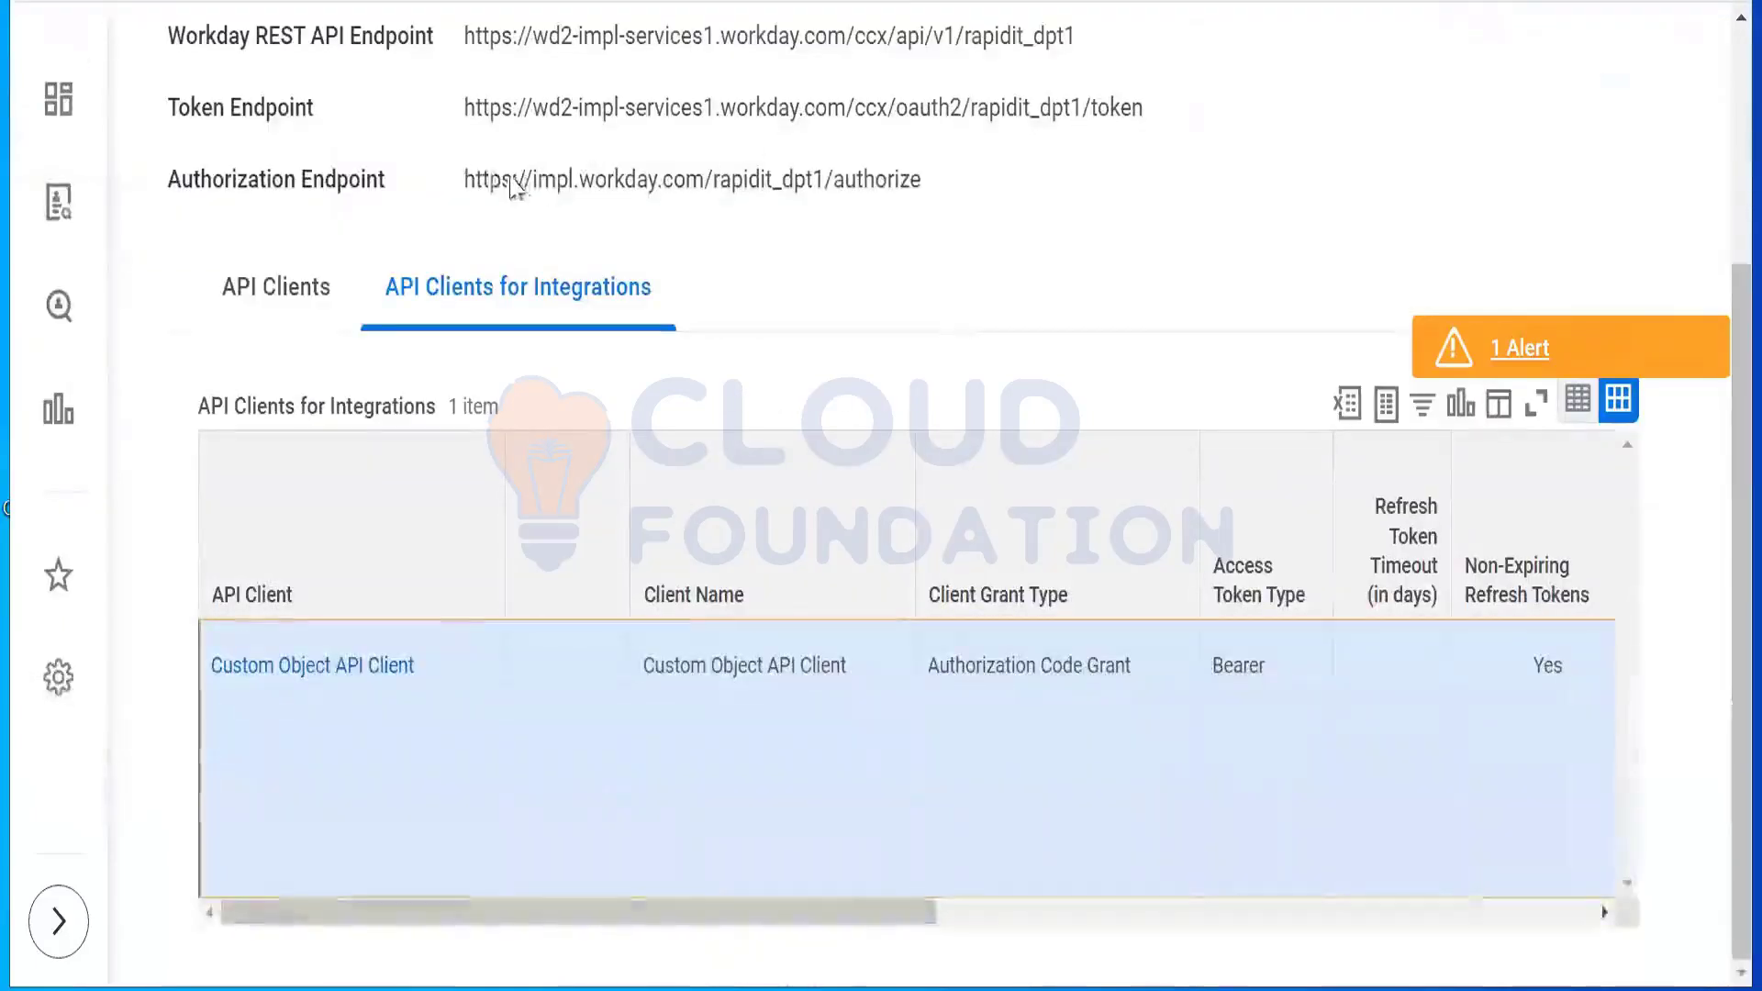
drag(466, 109, 1135, 112)
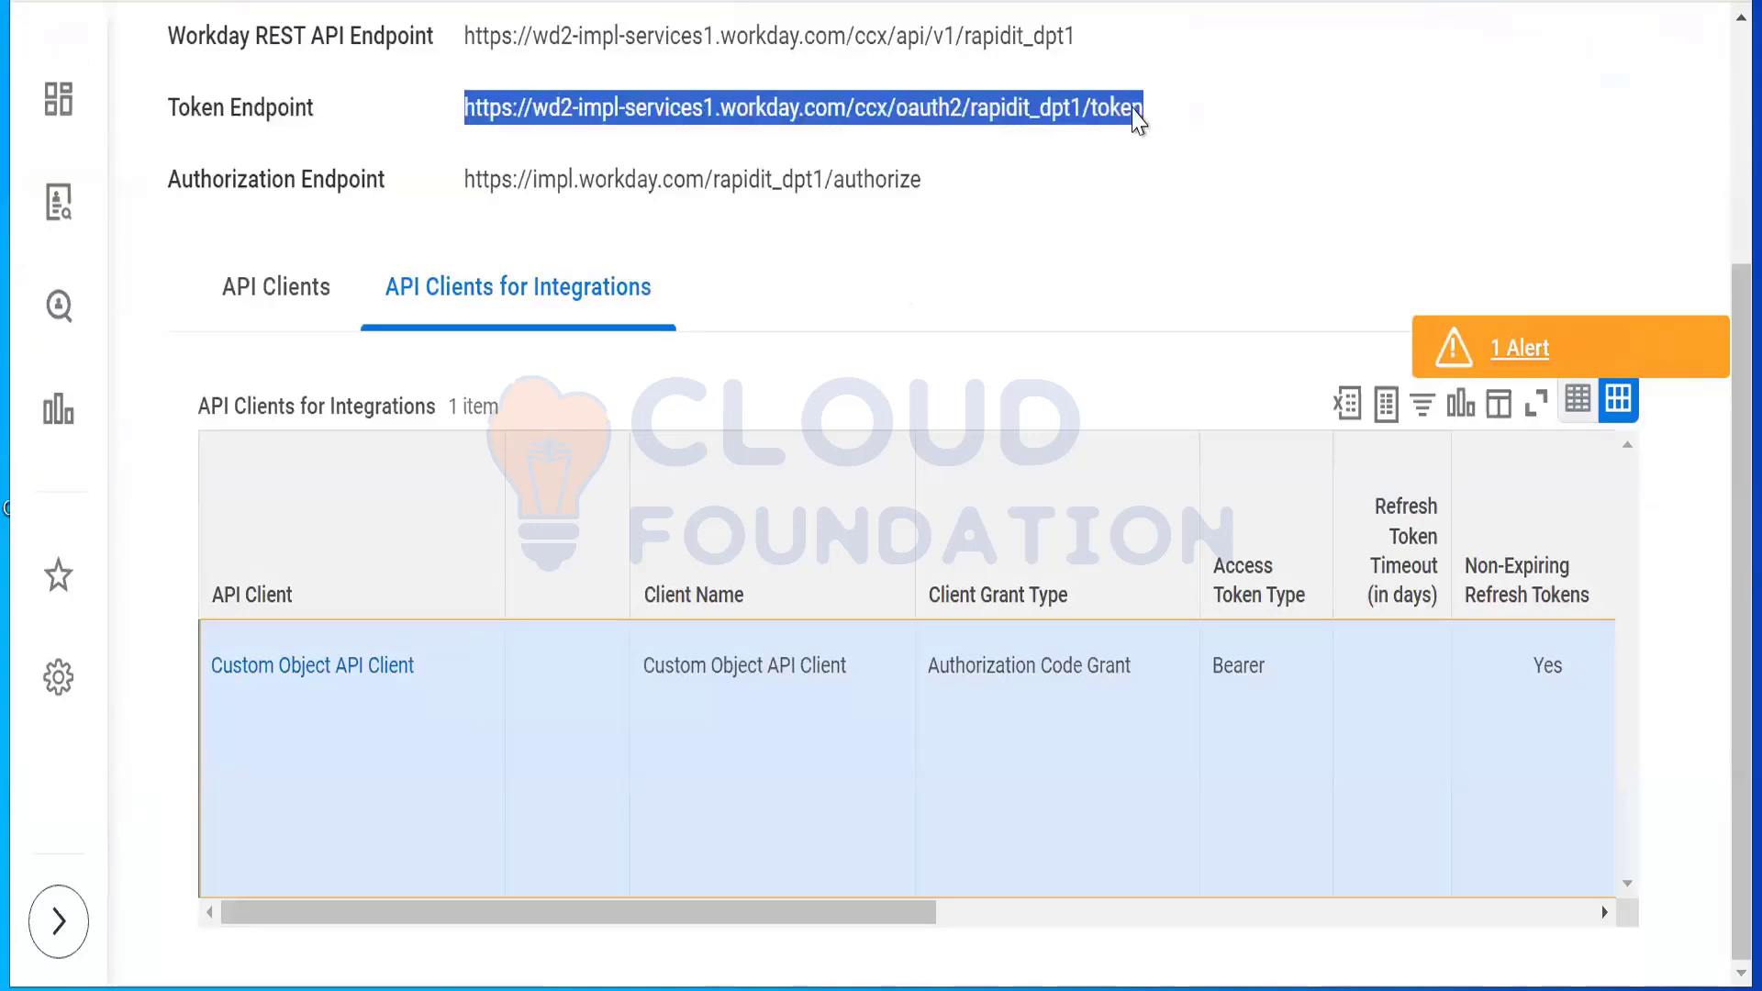
right_click(1130, 111)
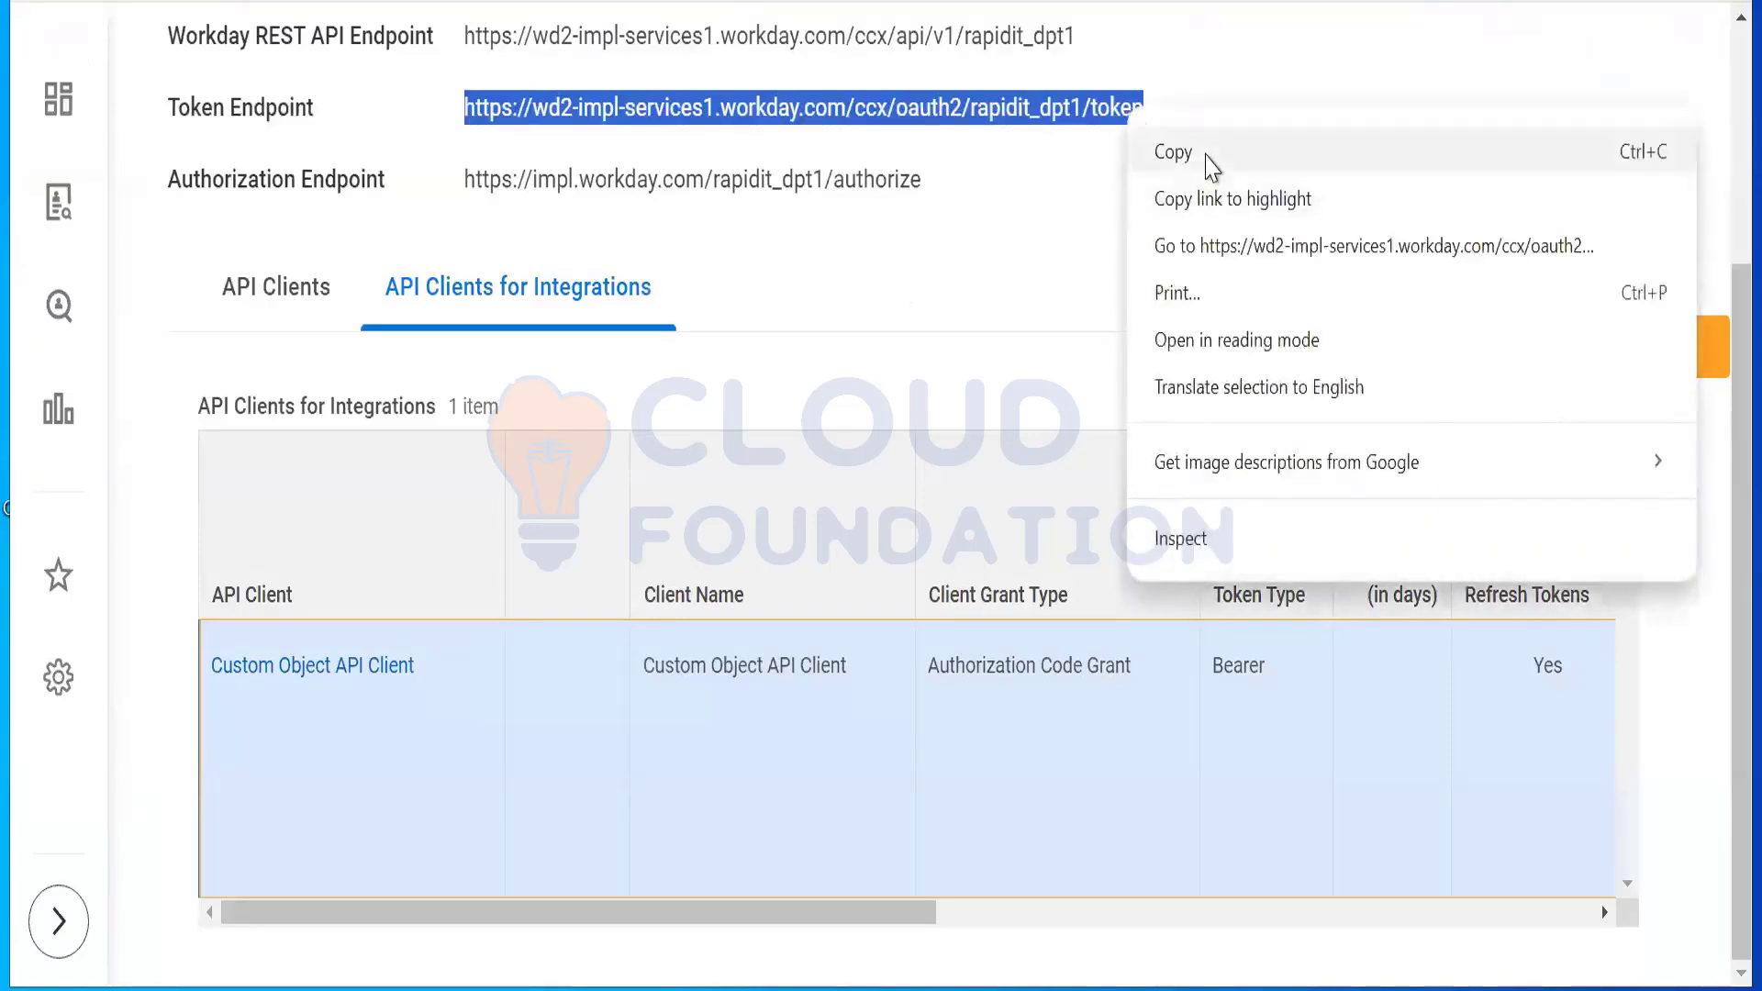
click(1203, 157)
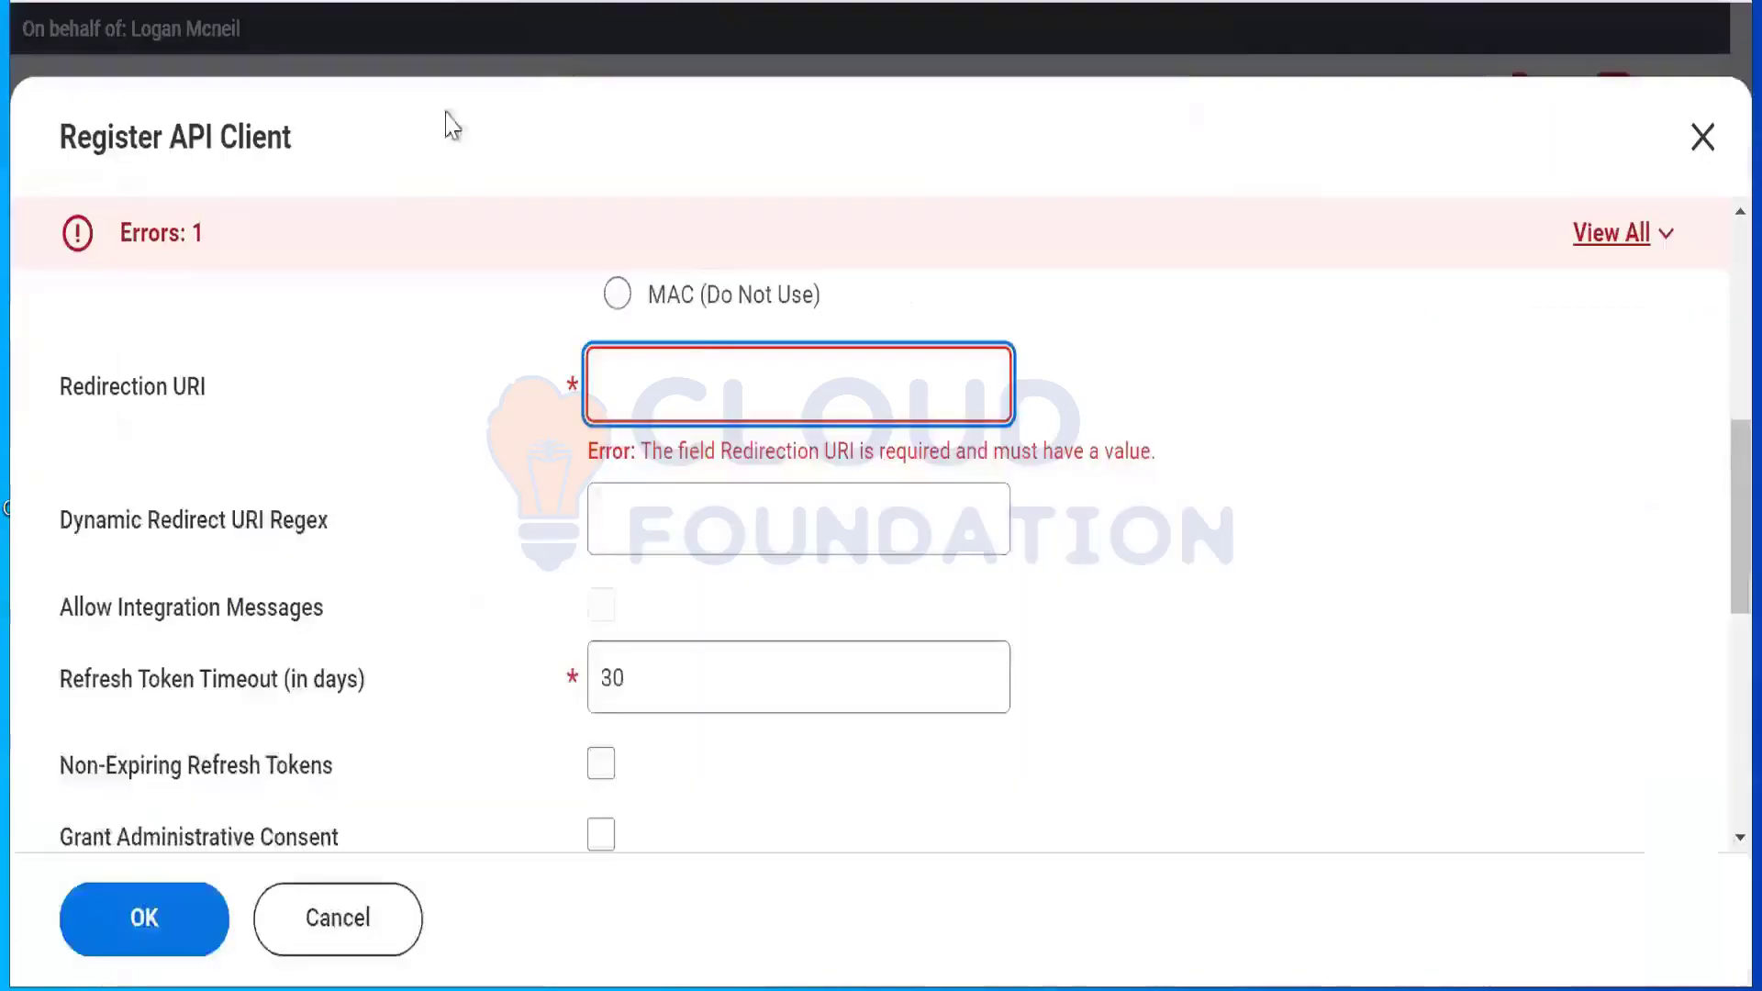
click(651, 386)
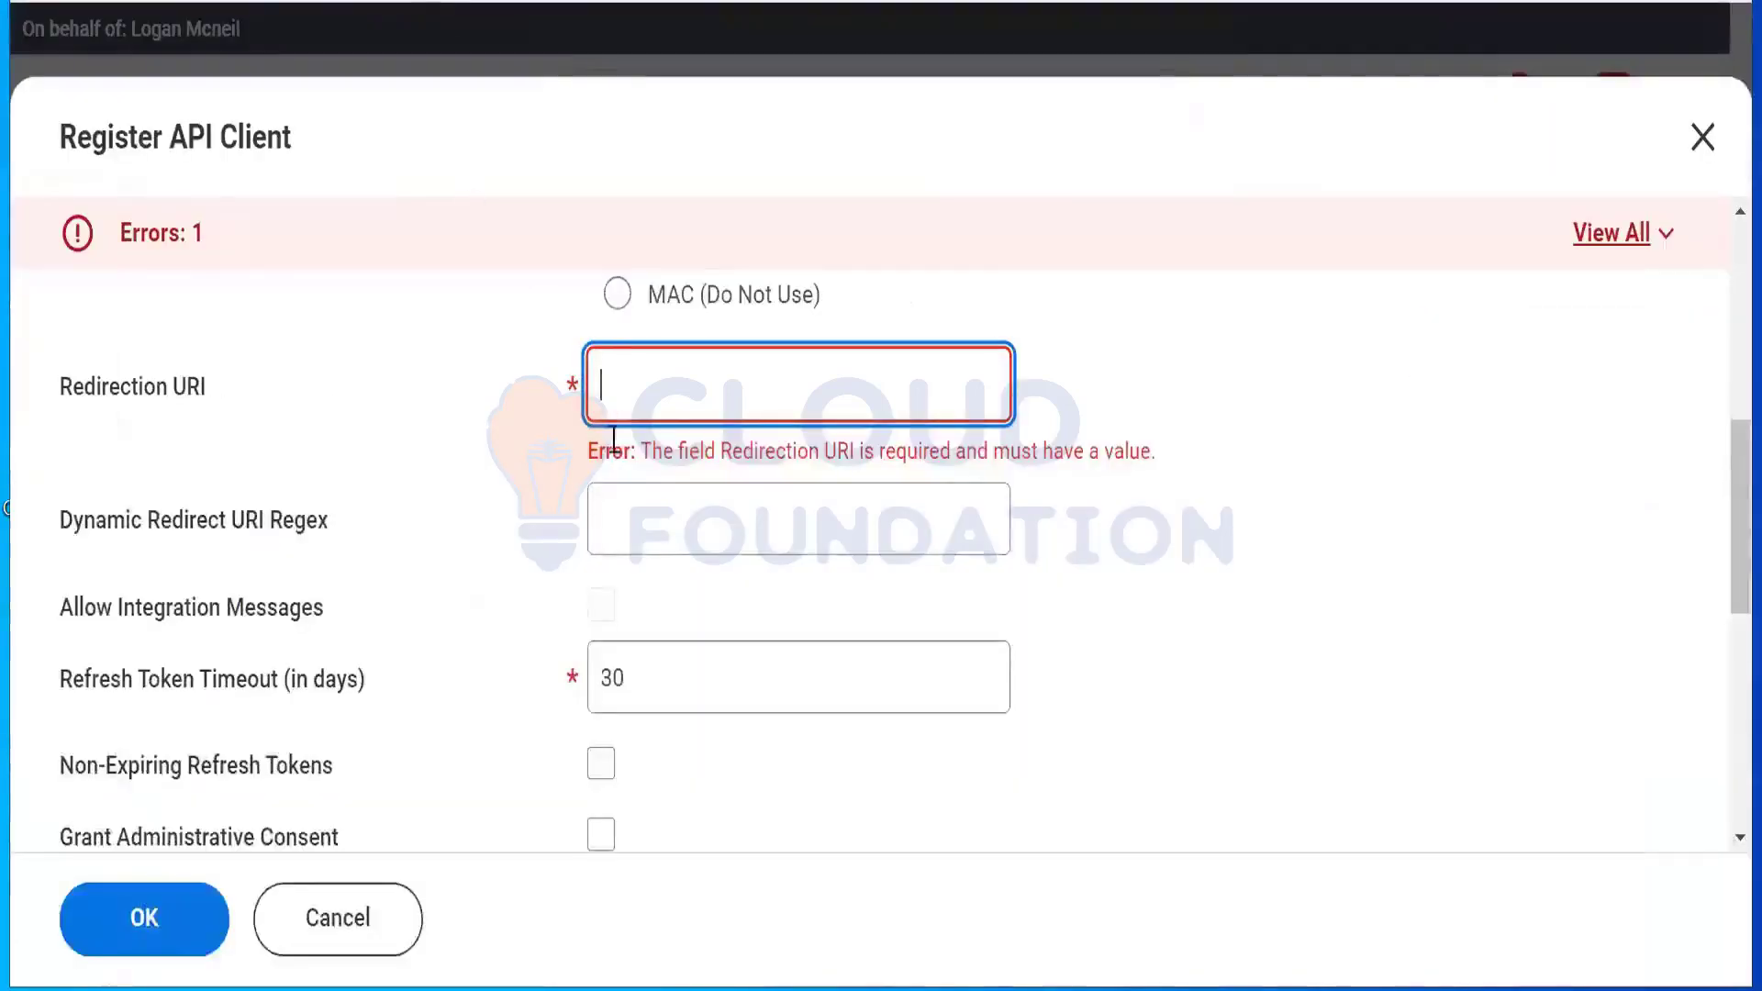
Step: Paste the copied token URL into the Redirection URI field
right_click(650, 396)
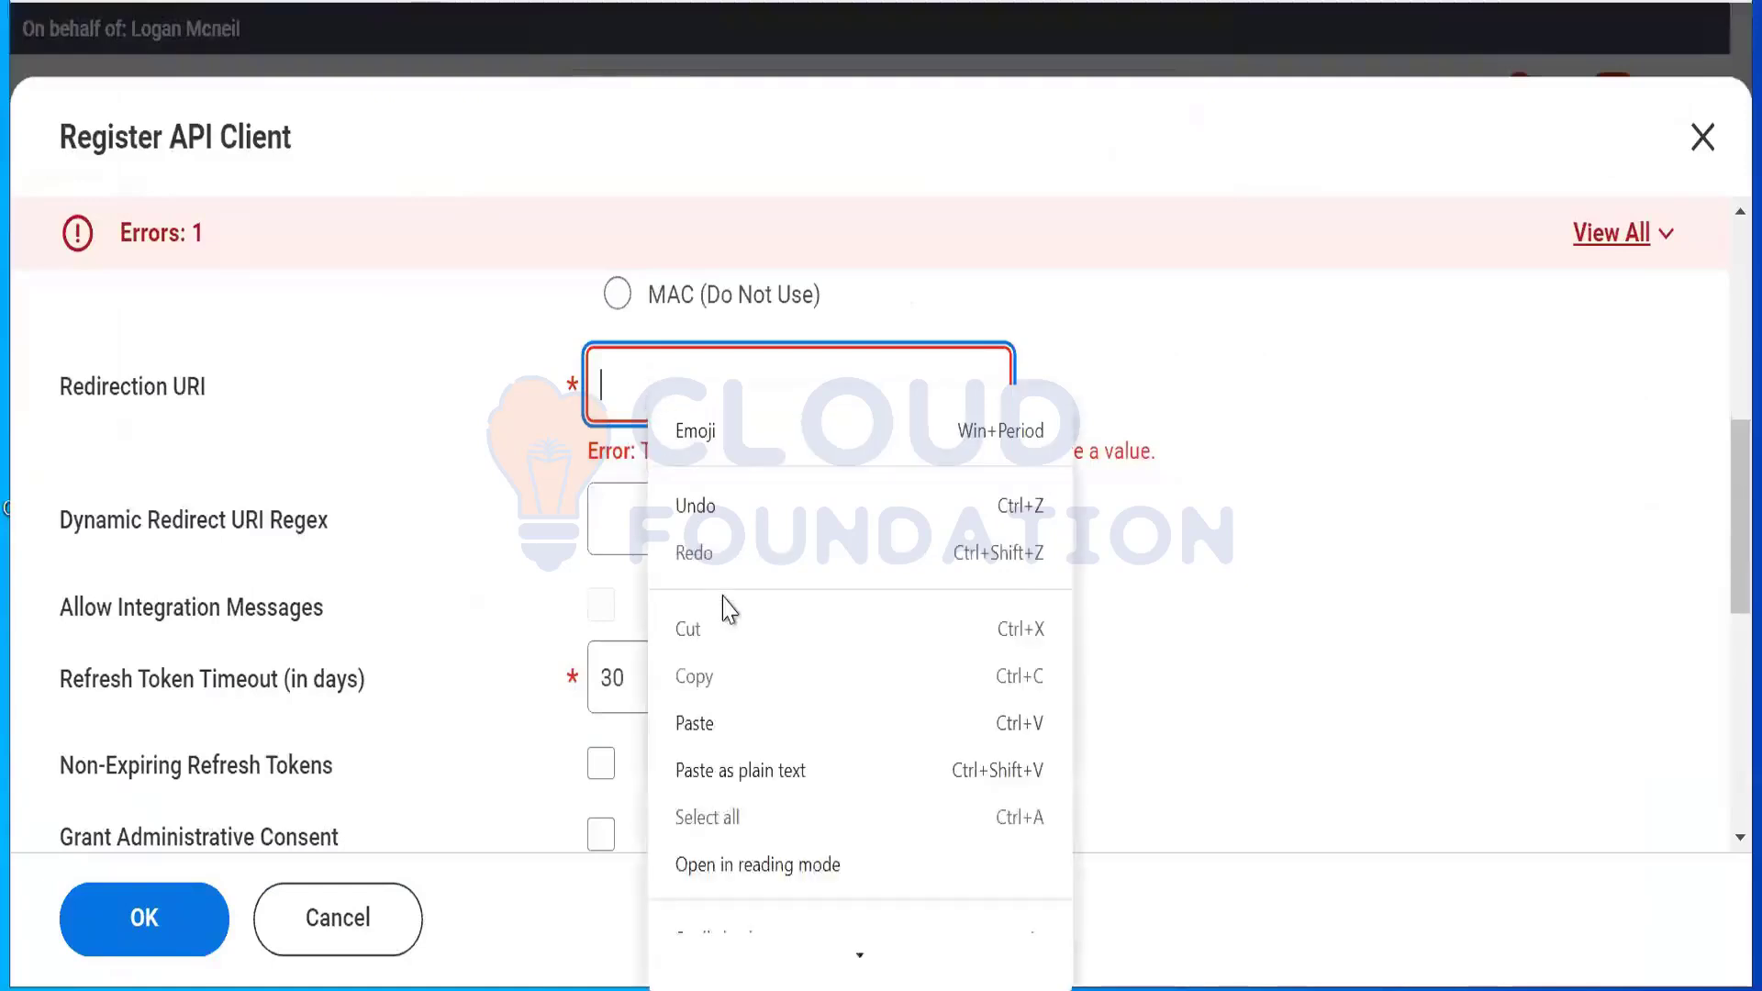
click(725, 730)
click(500, 435)
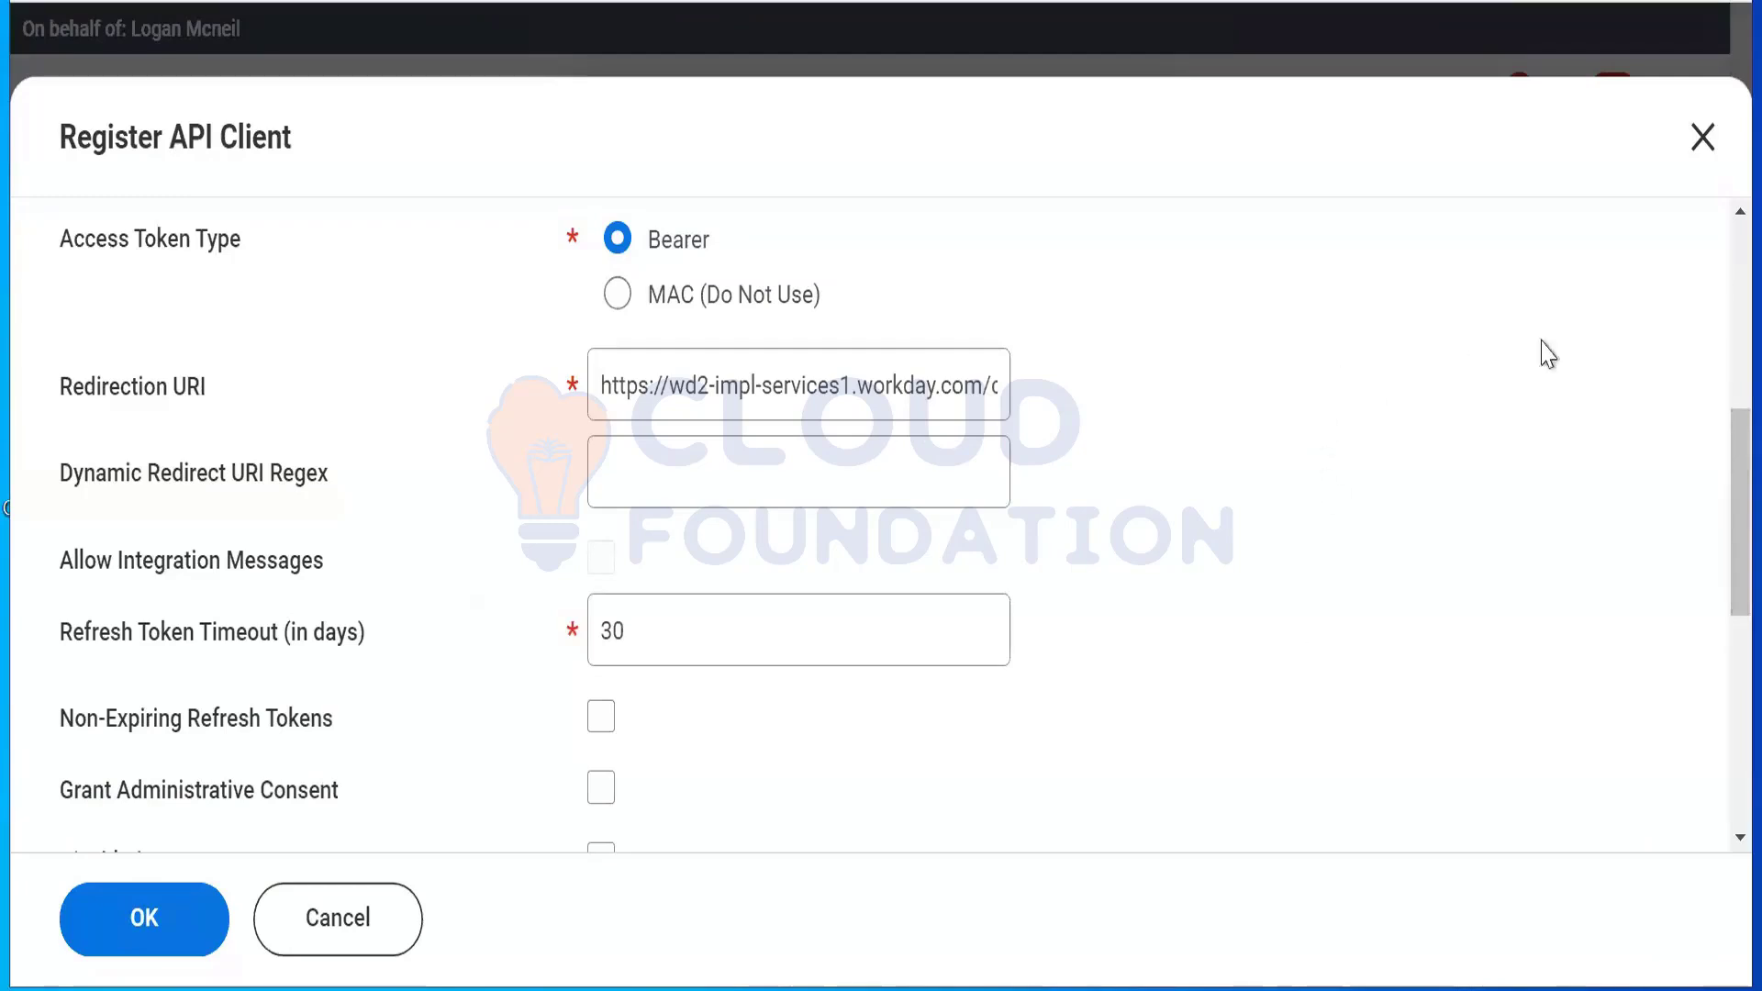
Step: Open the Scope (Functional Areas) search further down the form
scroll(1718, 569, down, 6)
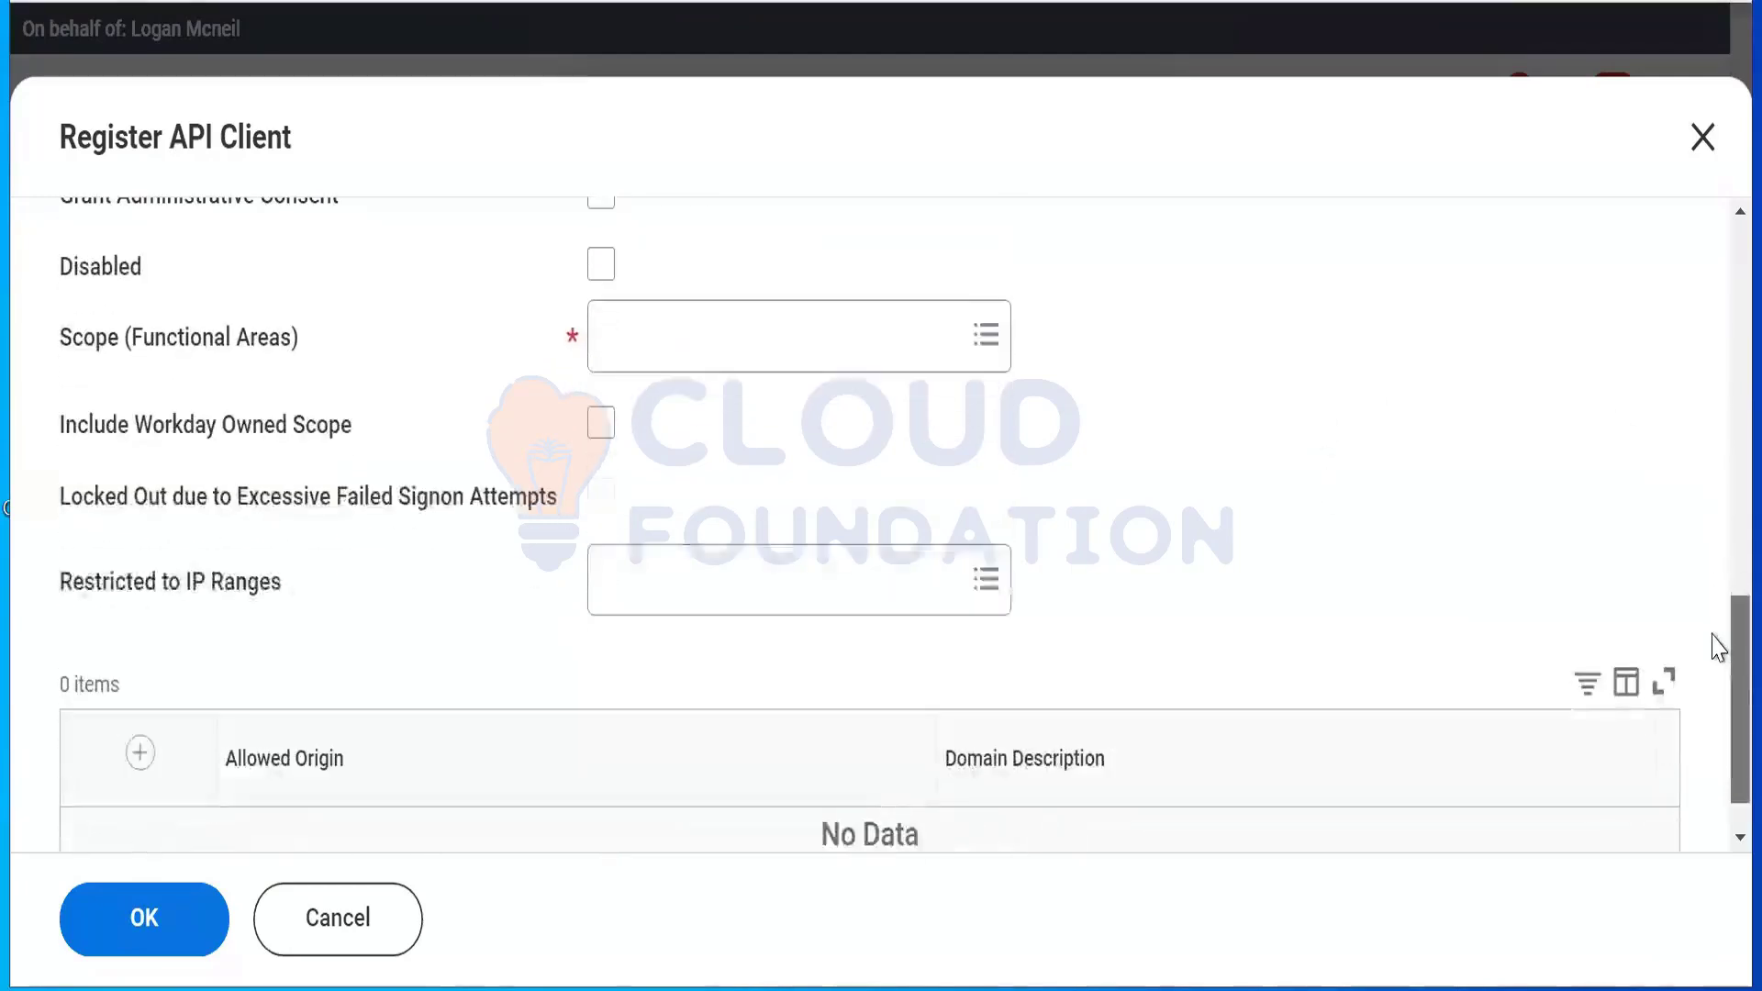
scroll(881, 523, down, 1)
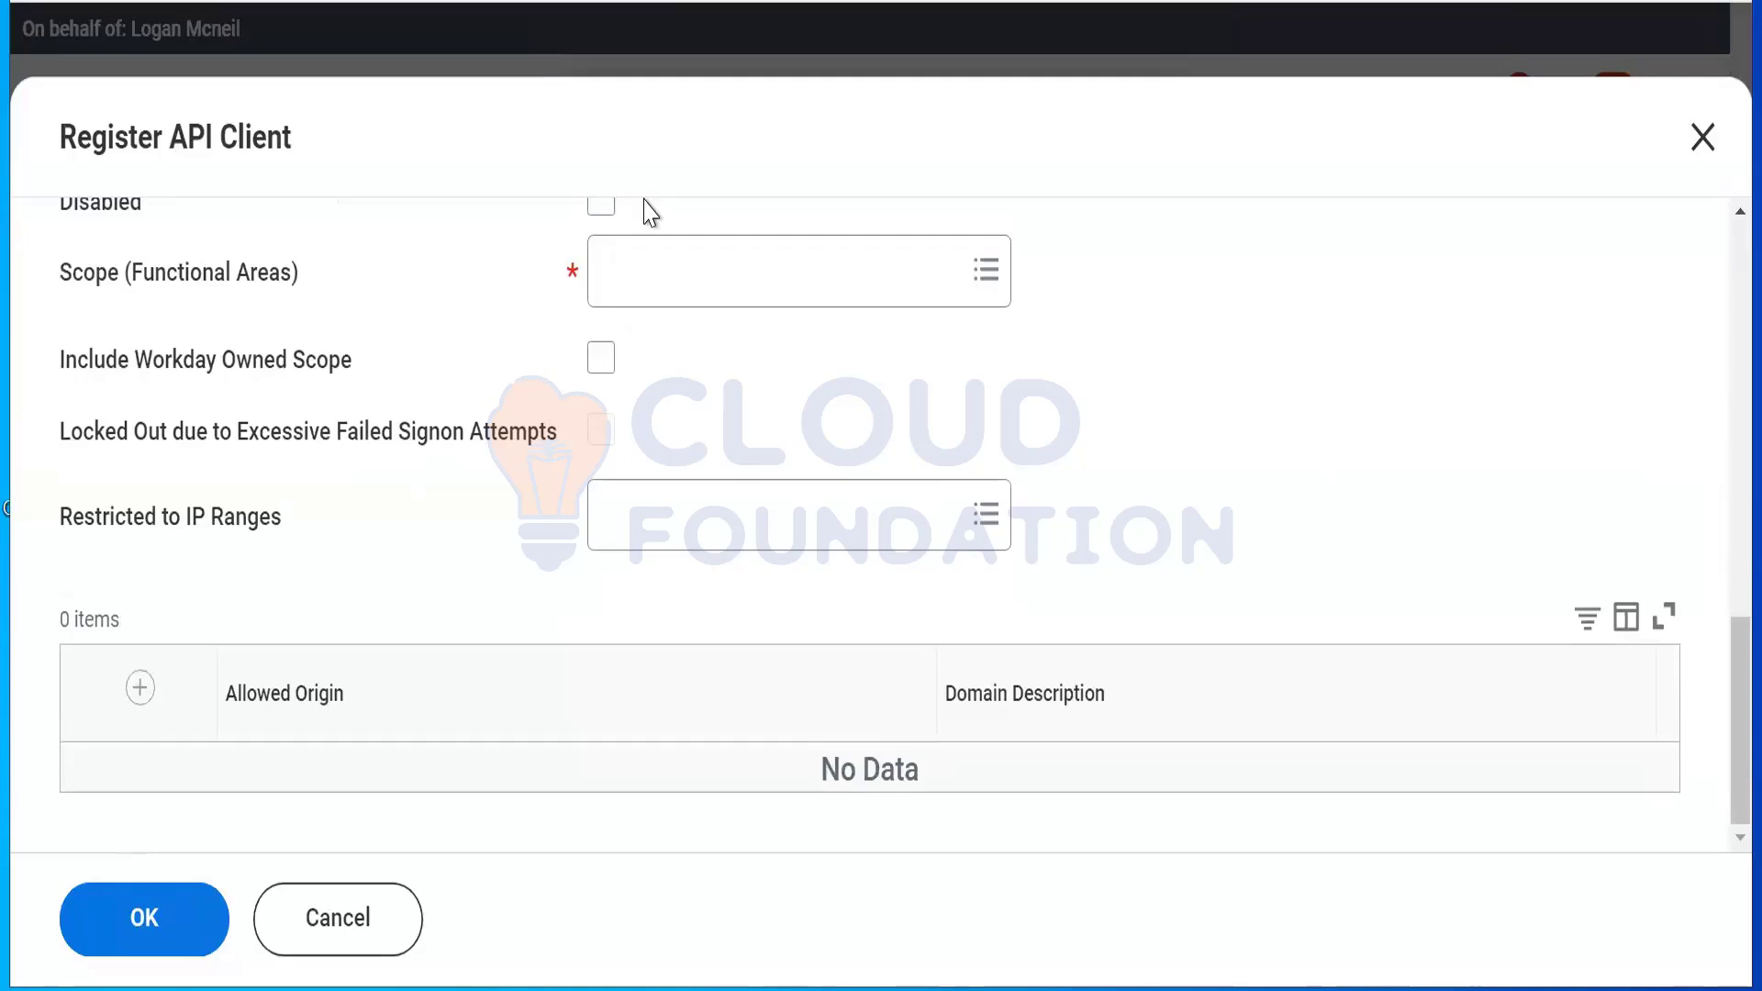
click(649, 283)
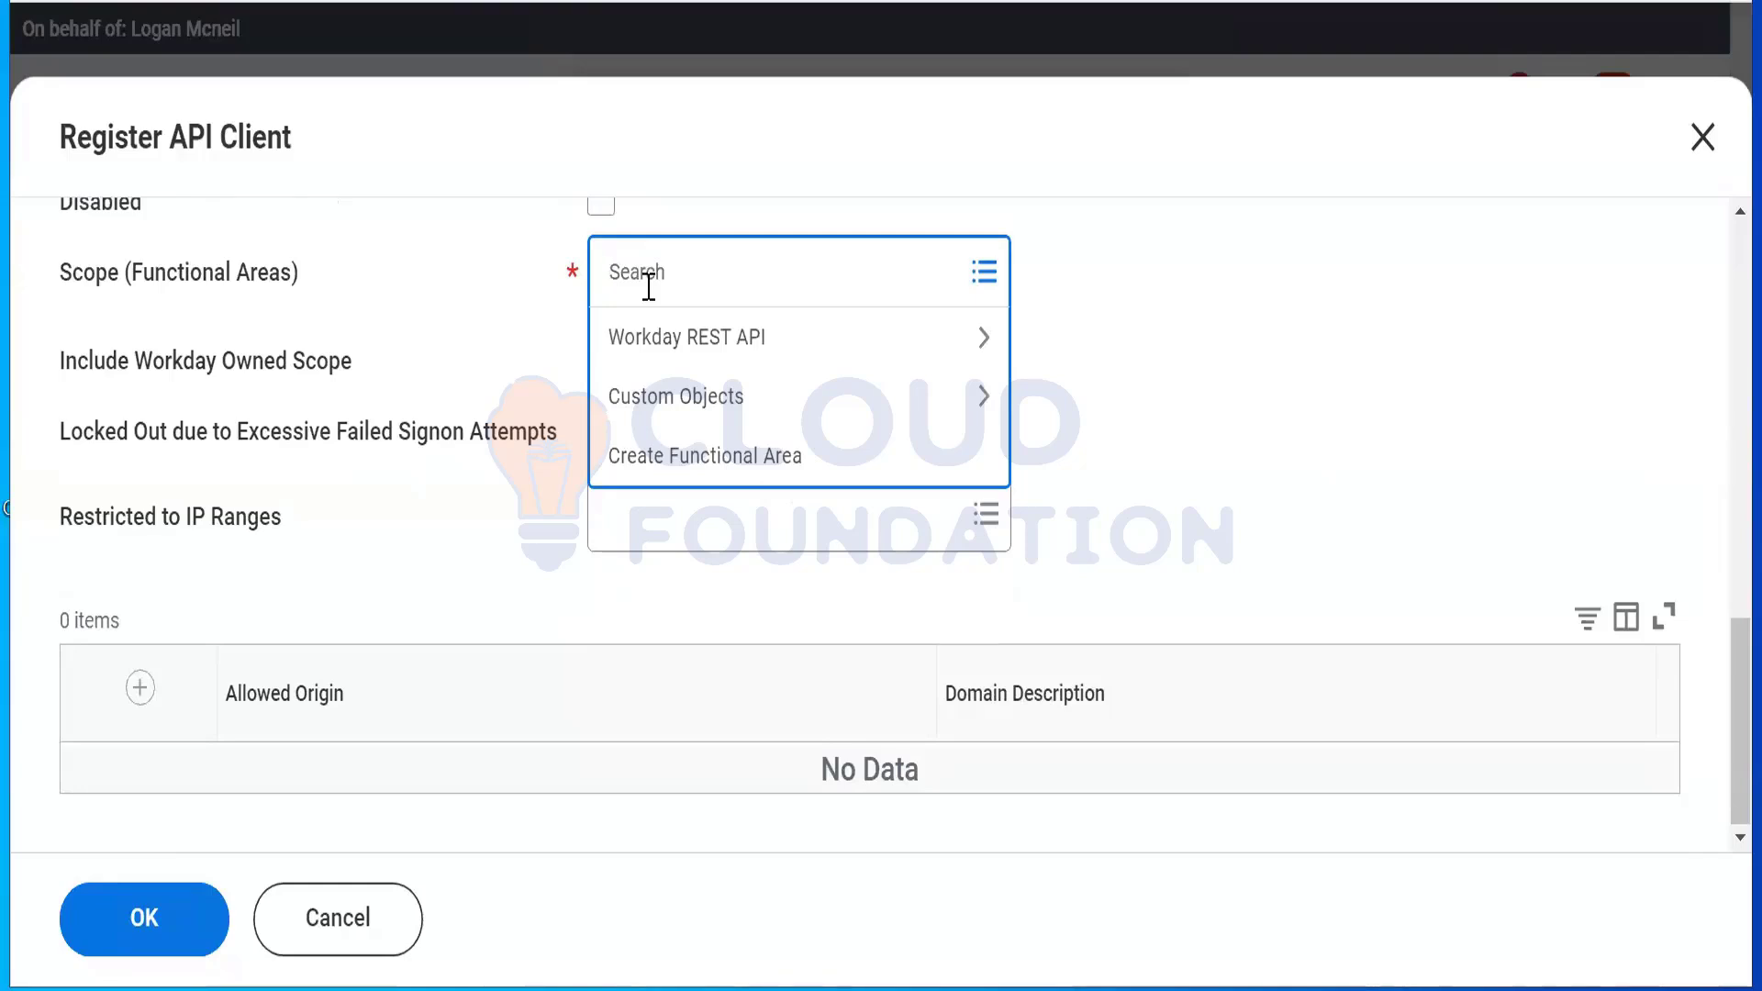
Step: Search the Staffing and System functional areas and add System to the client's scope
text(Staffing)
key(Return)
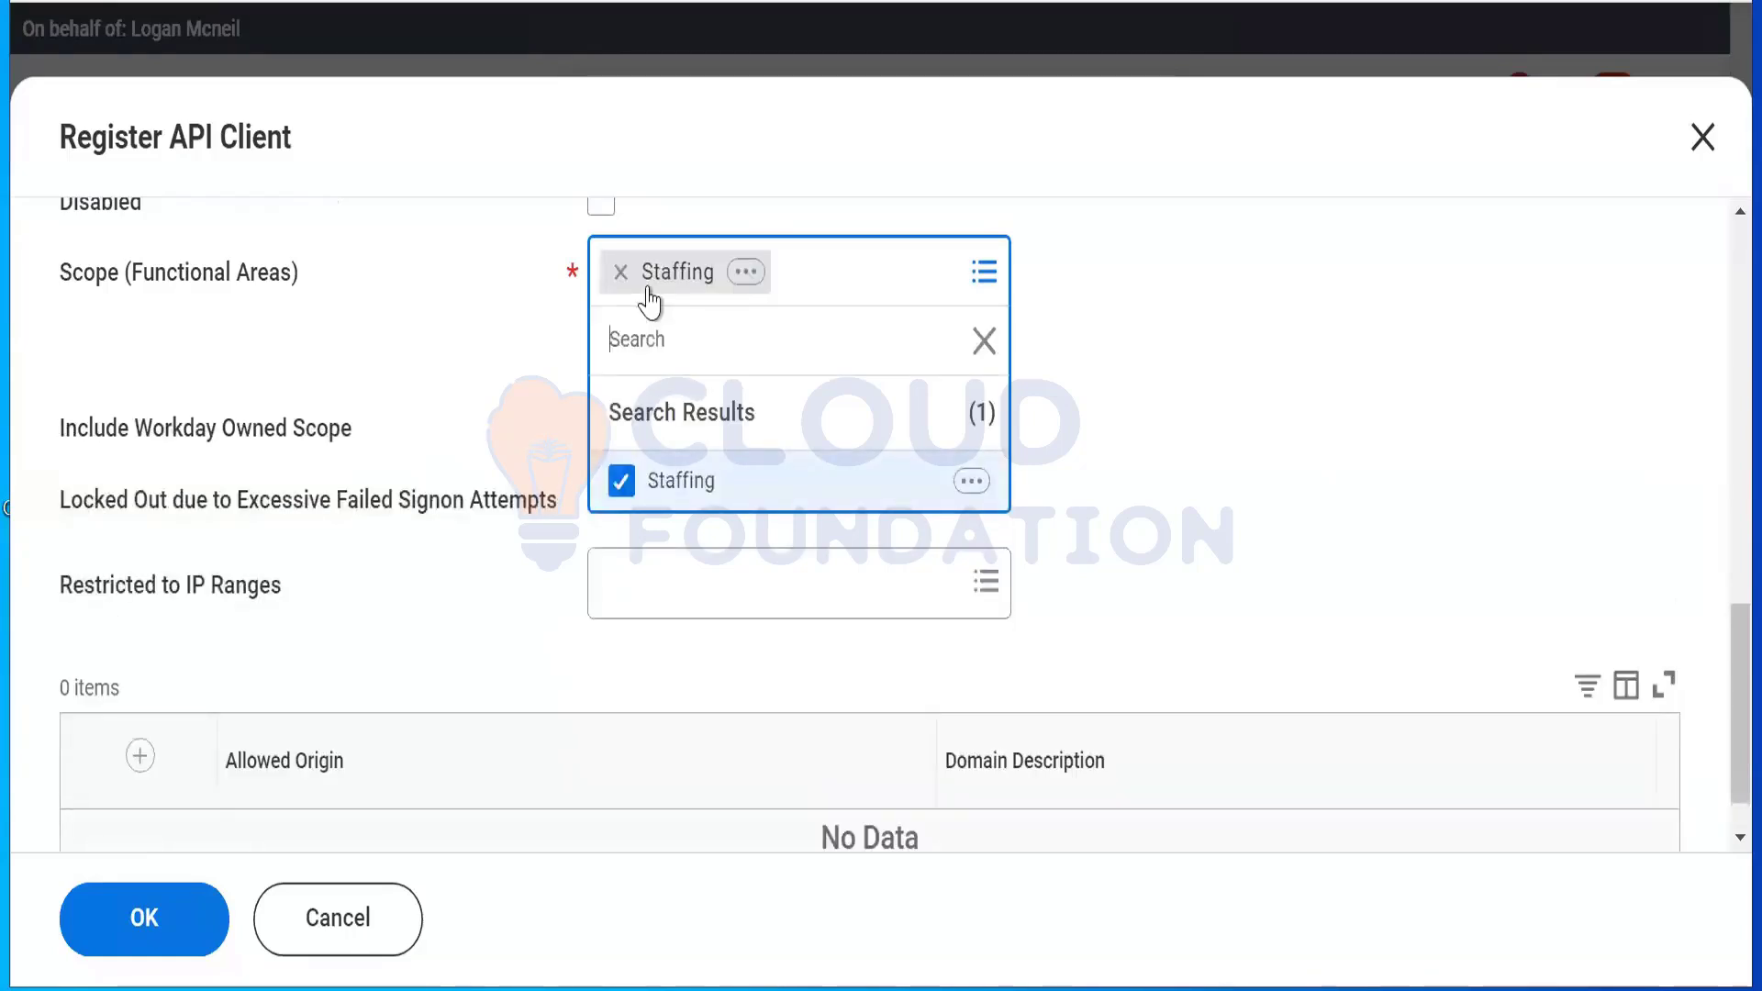
text(System)
key(Return)
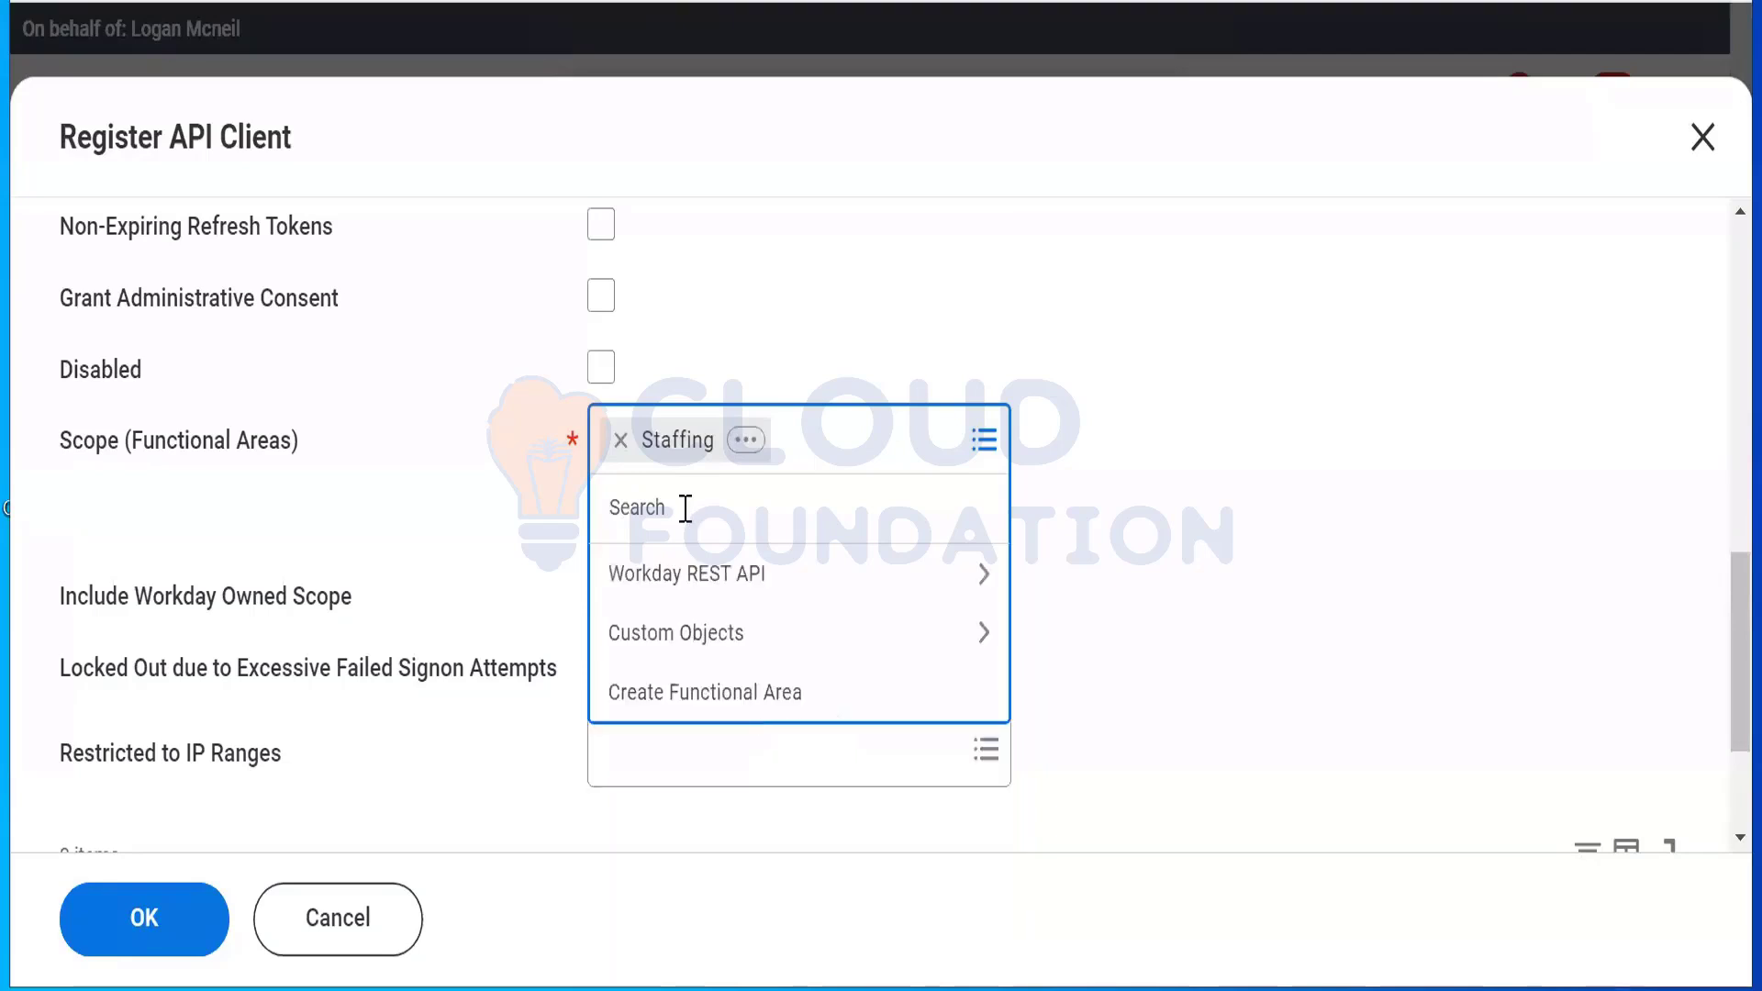
text(System)
key(Return)
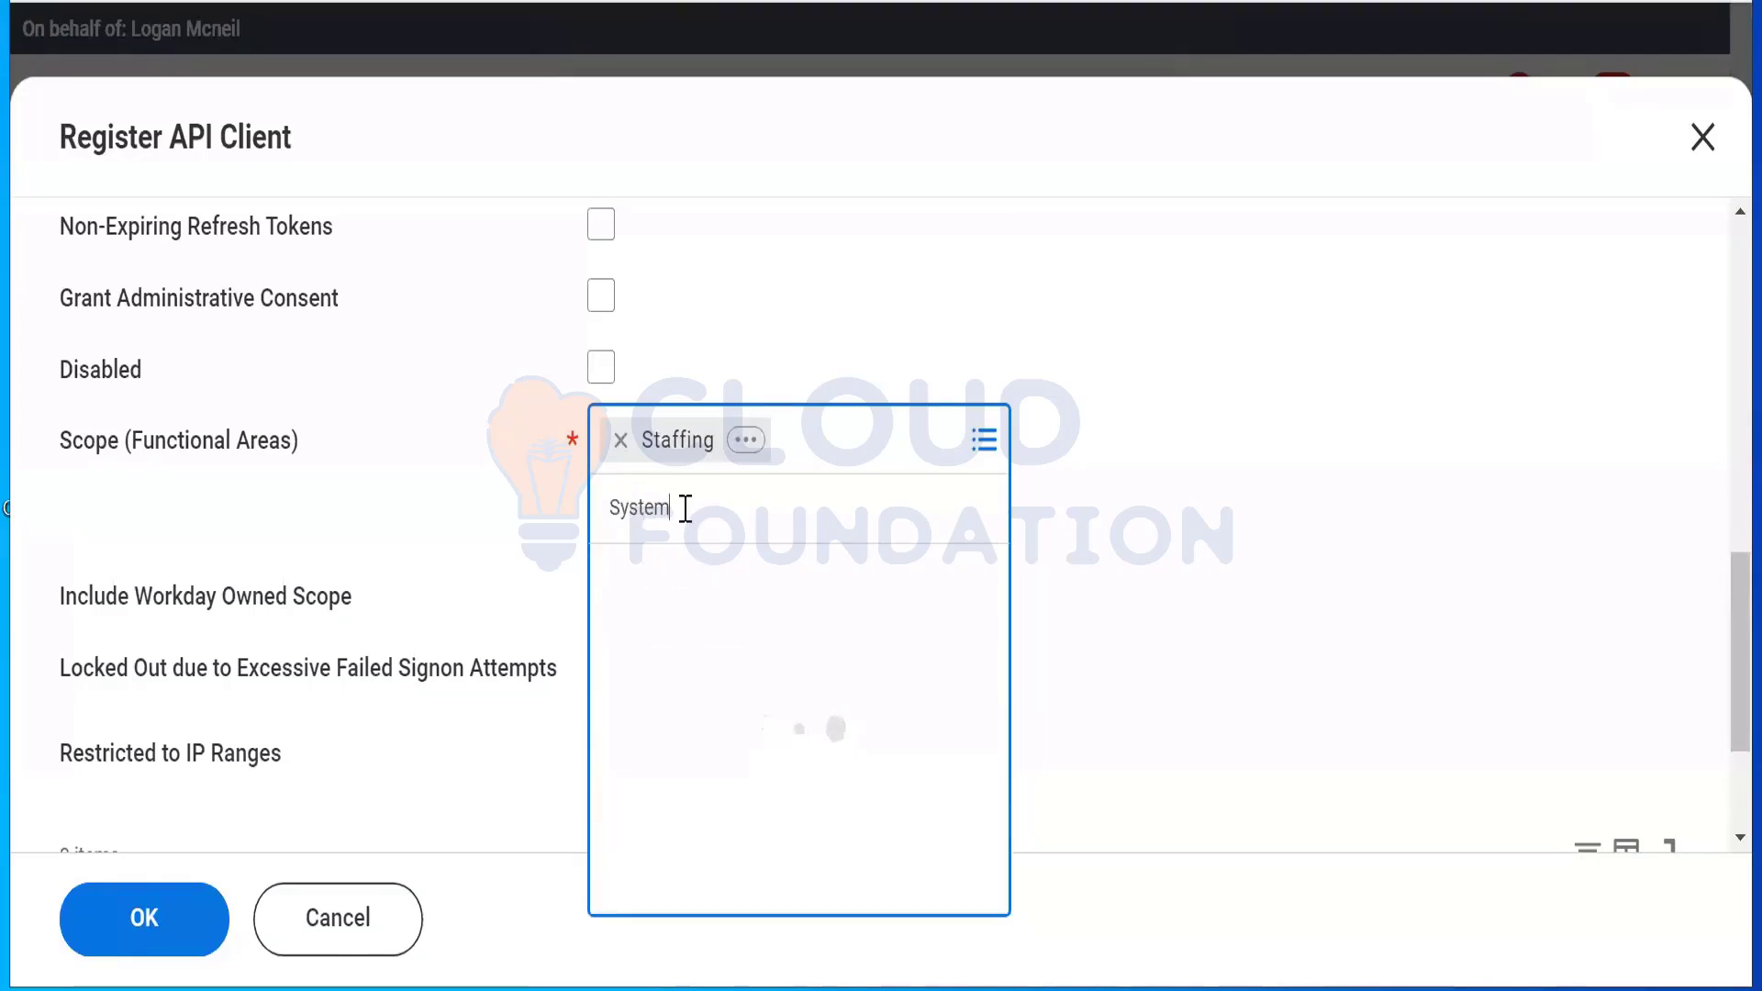
click(669, 677)
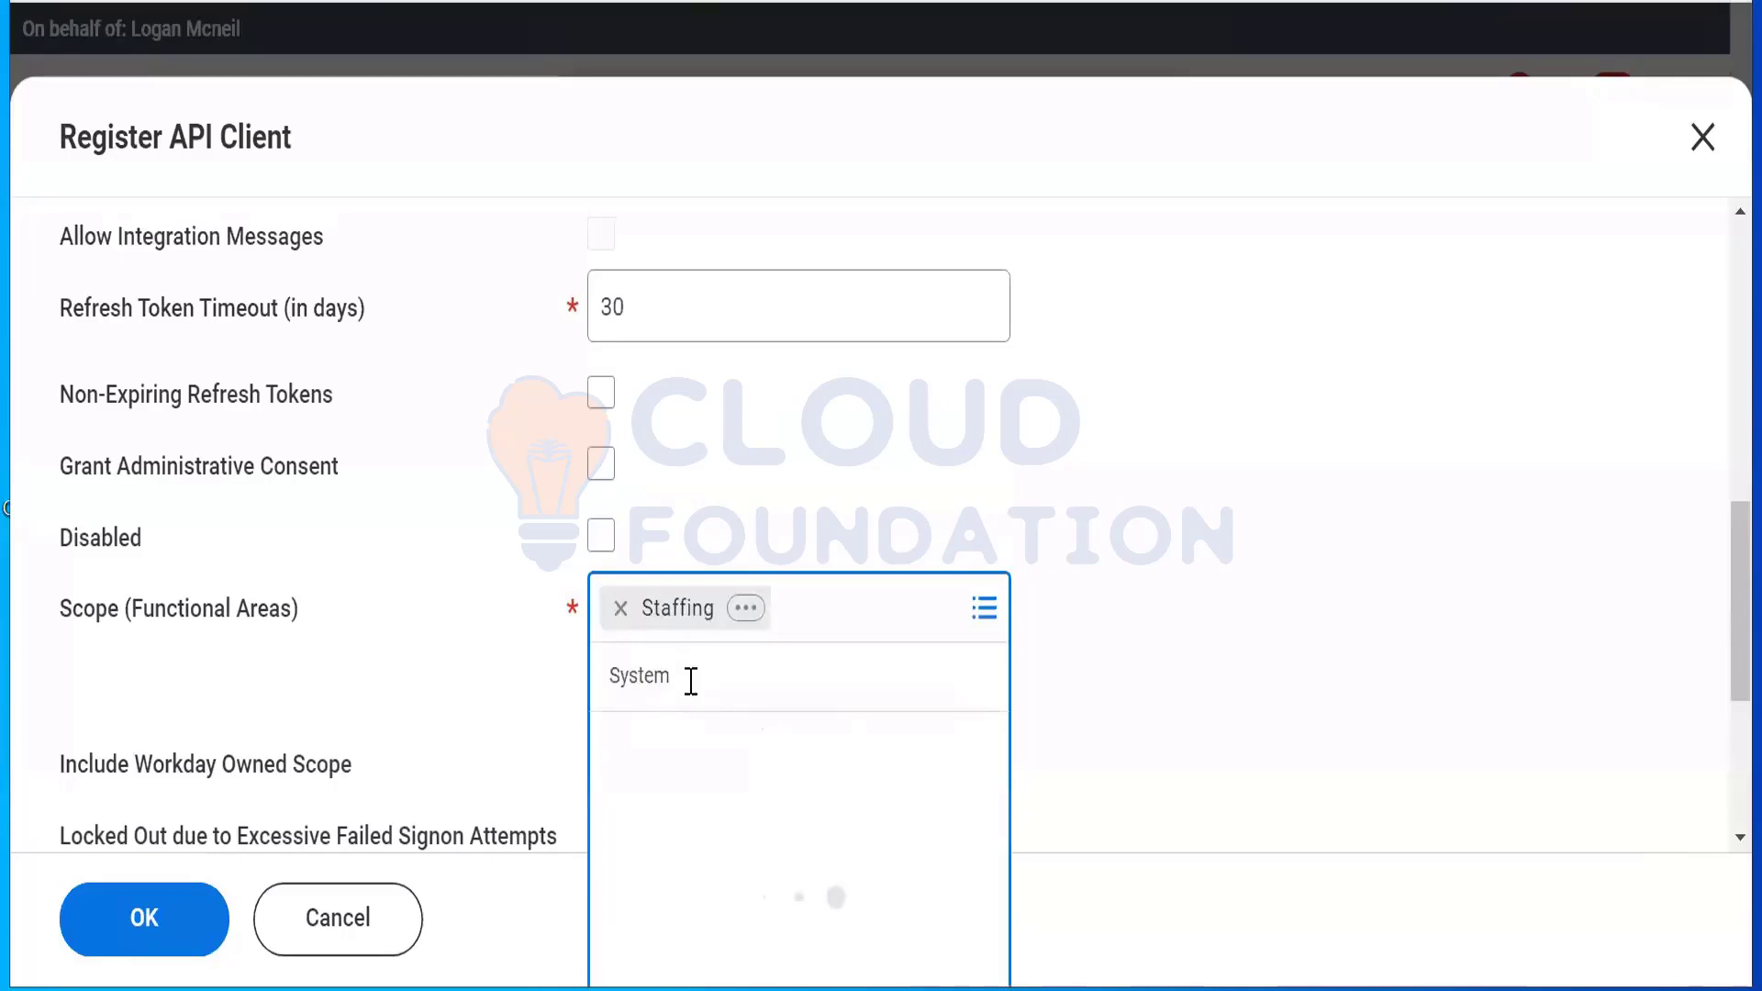
Step: Add System alongside Staffing in the Scope, then submit the API client registration
click(808, 602)
text(s)
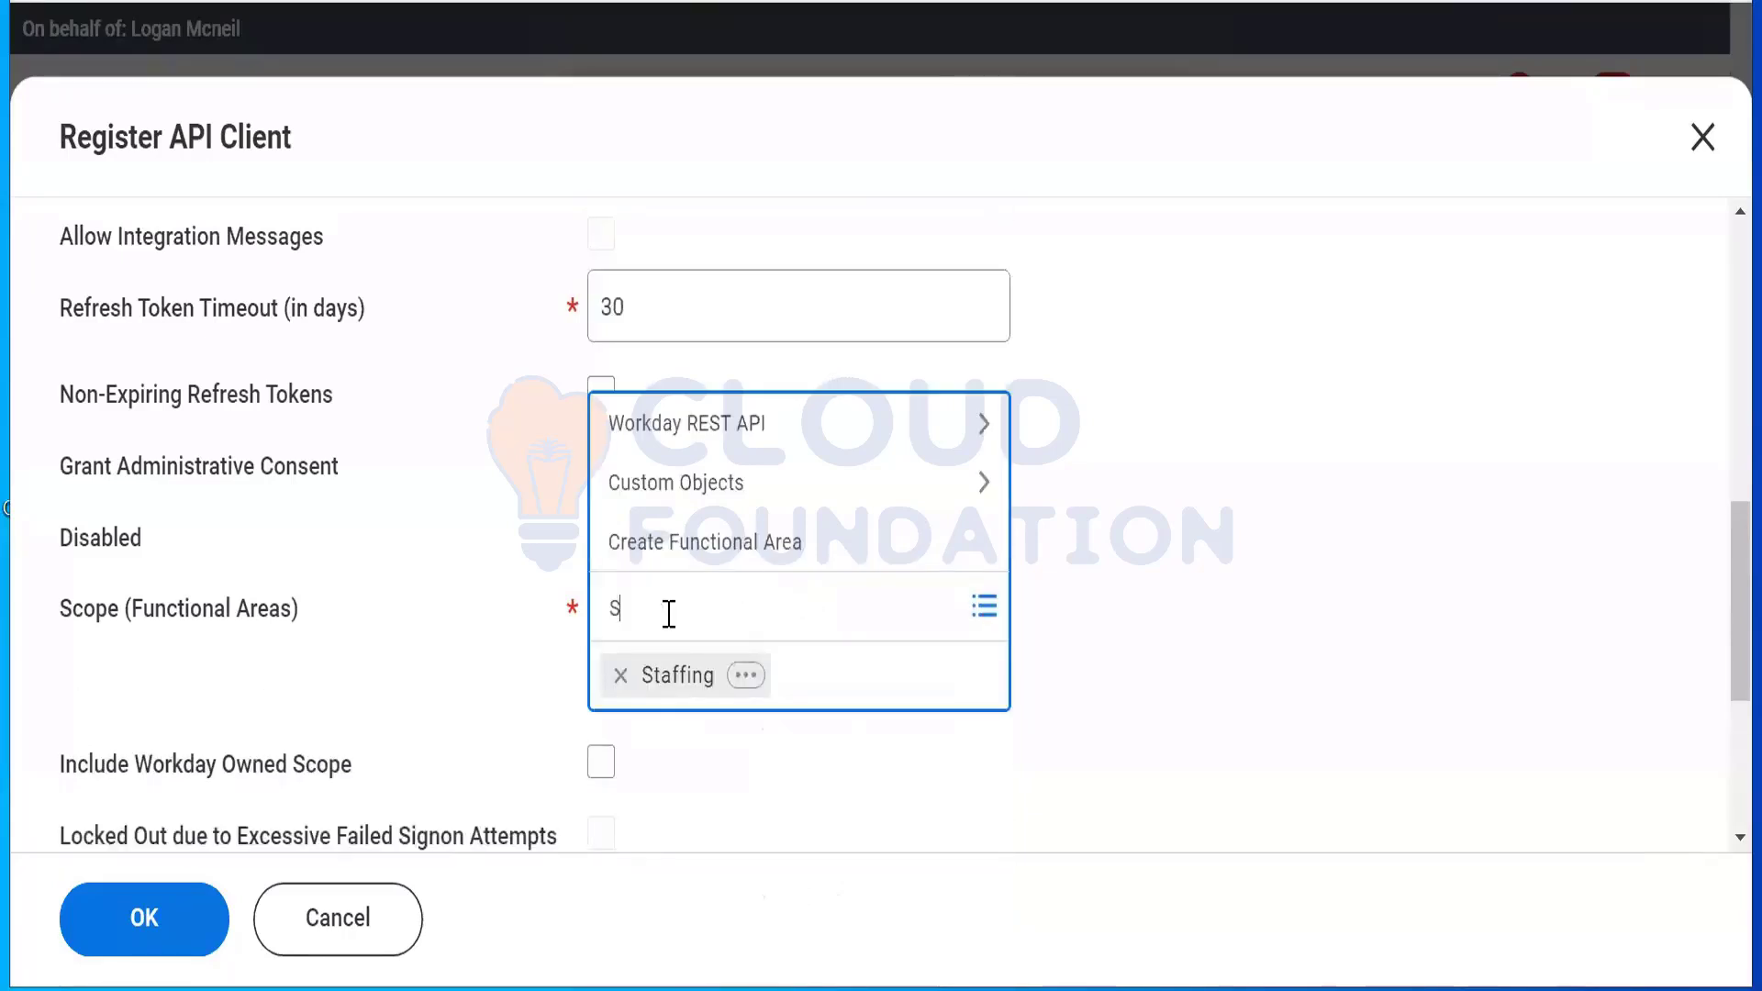
text(ystem)
key(Return)
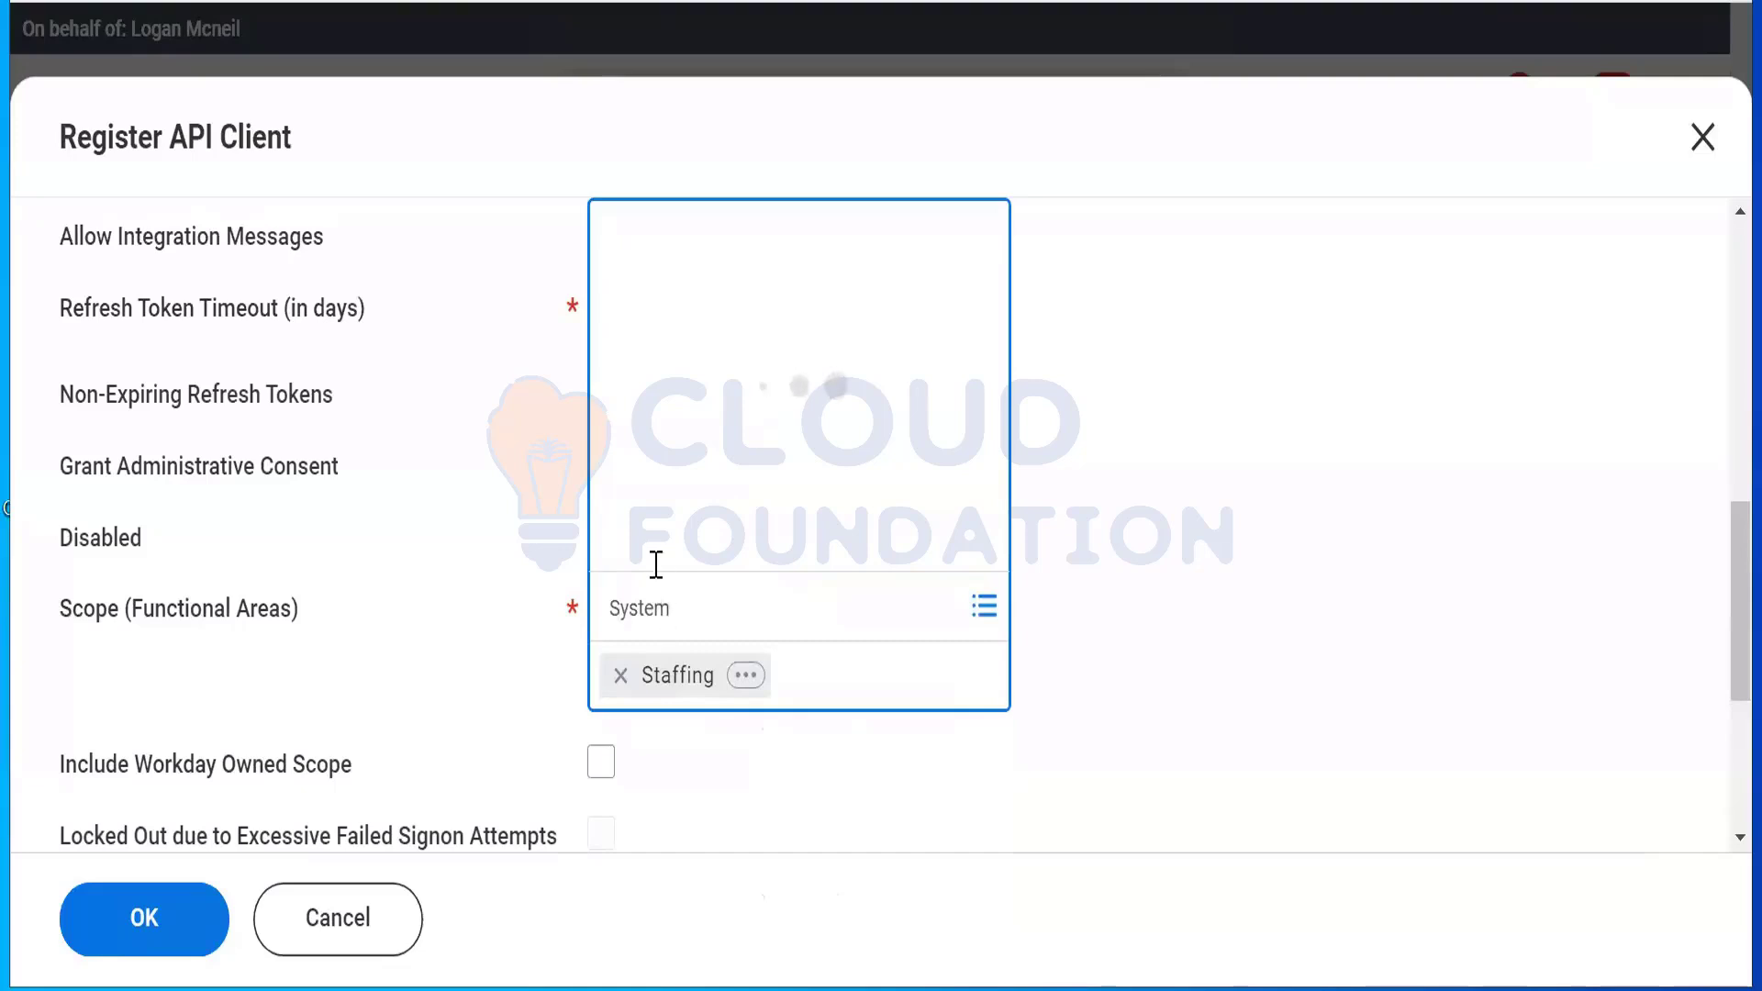
click(660, 495)
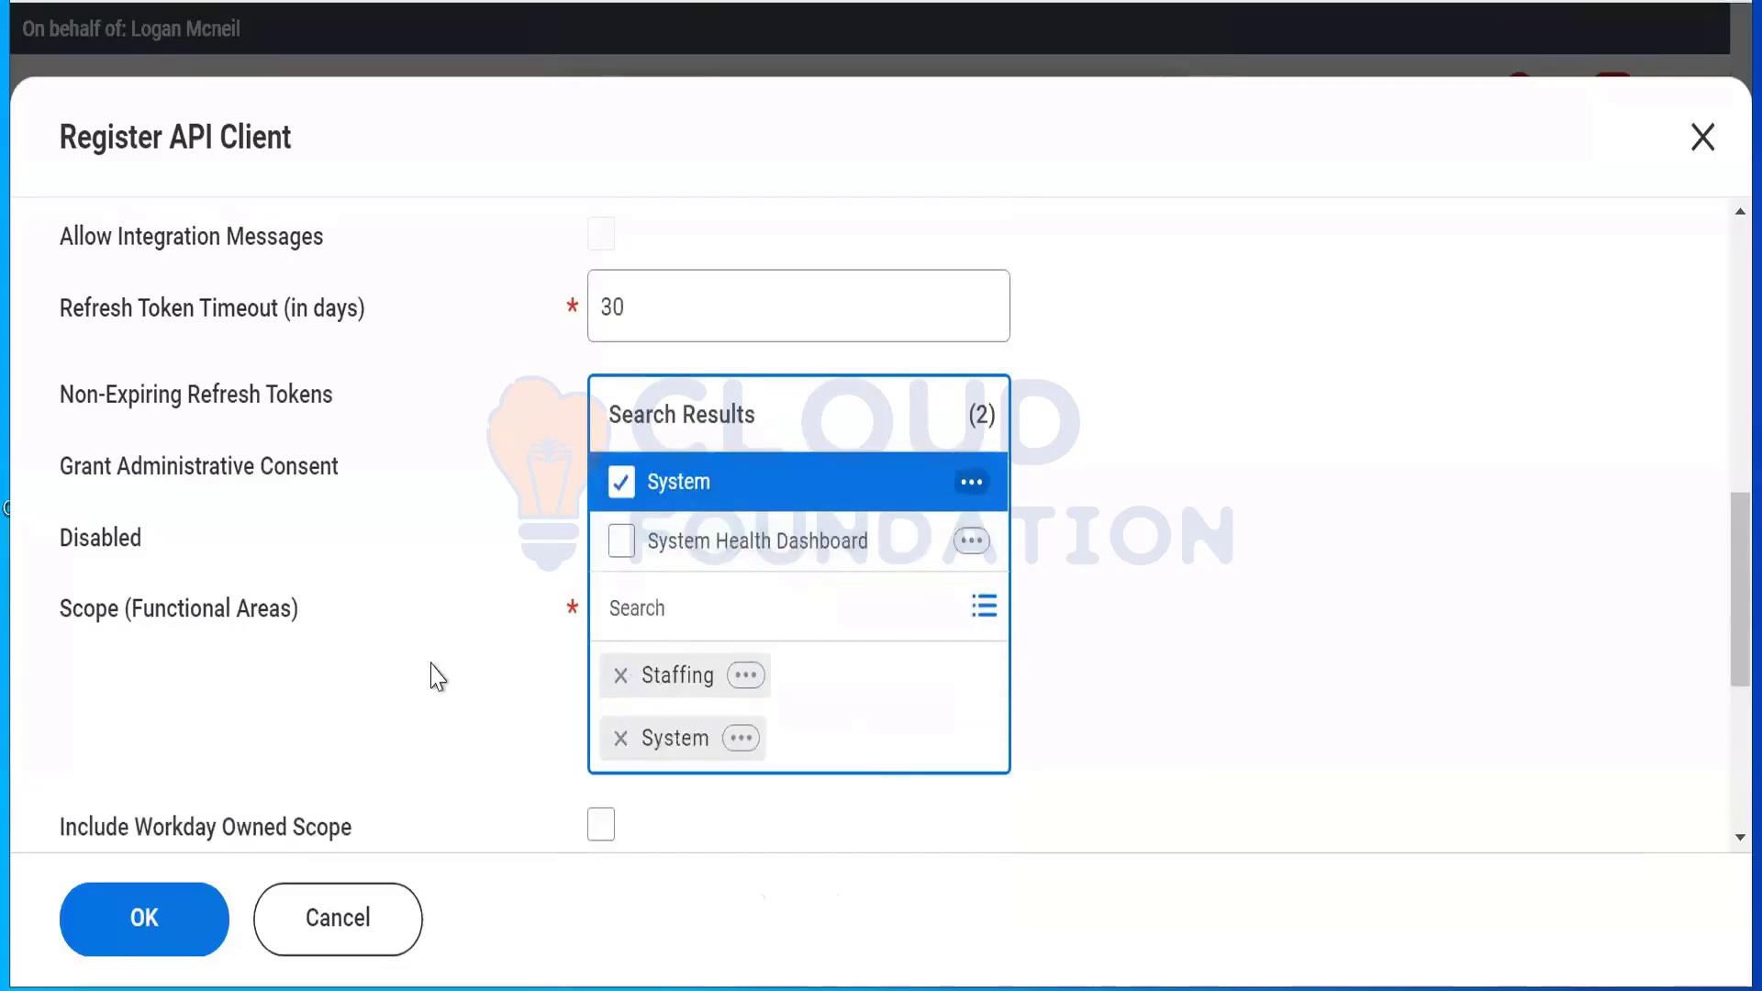
click(1507, 542)
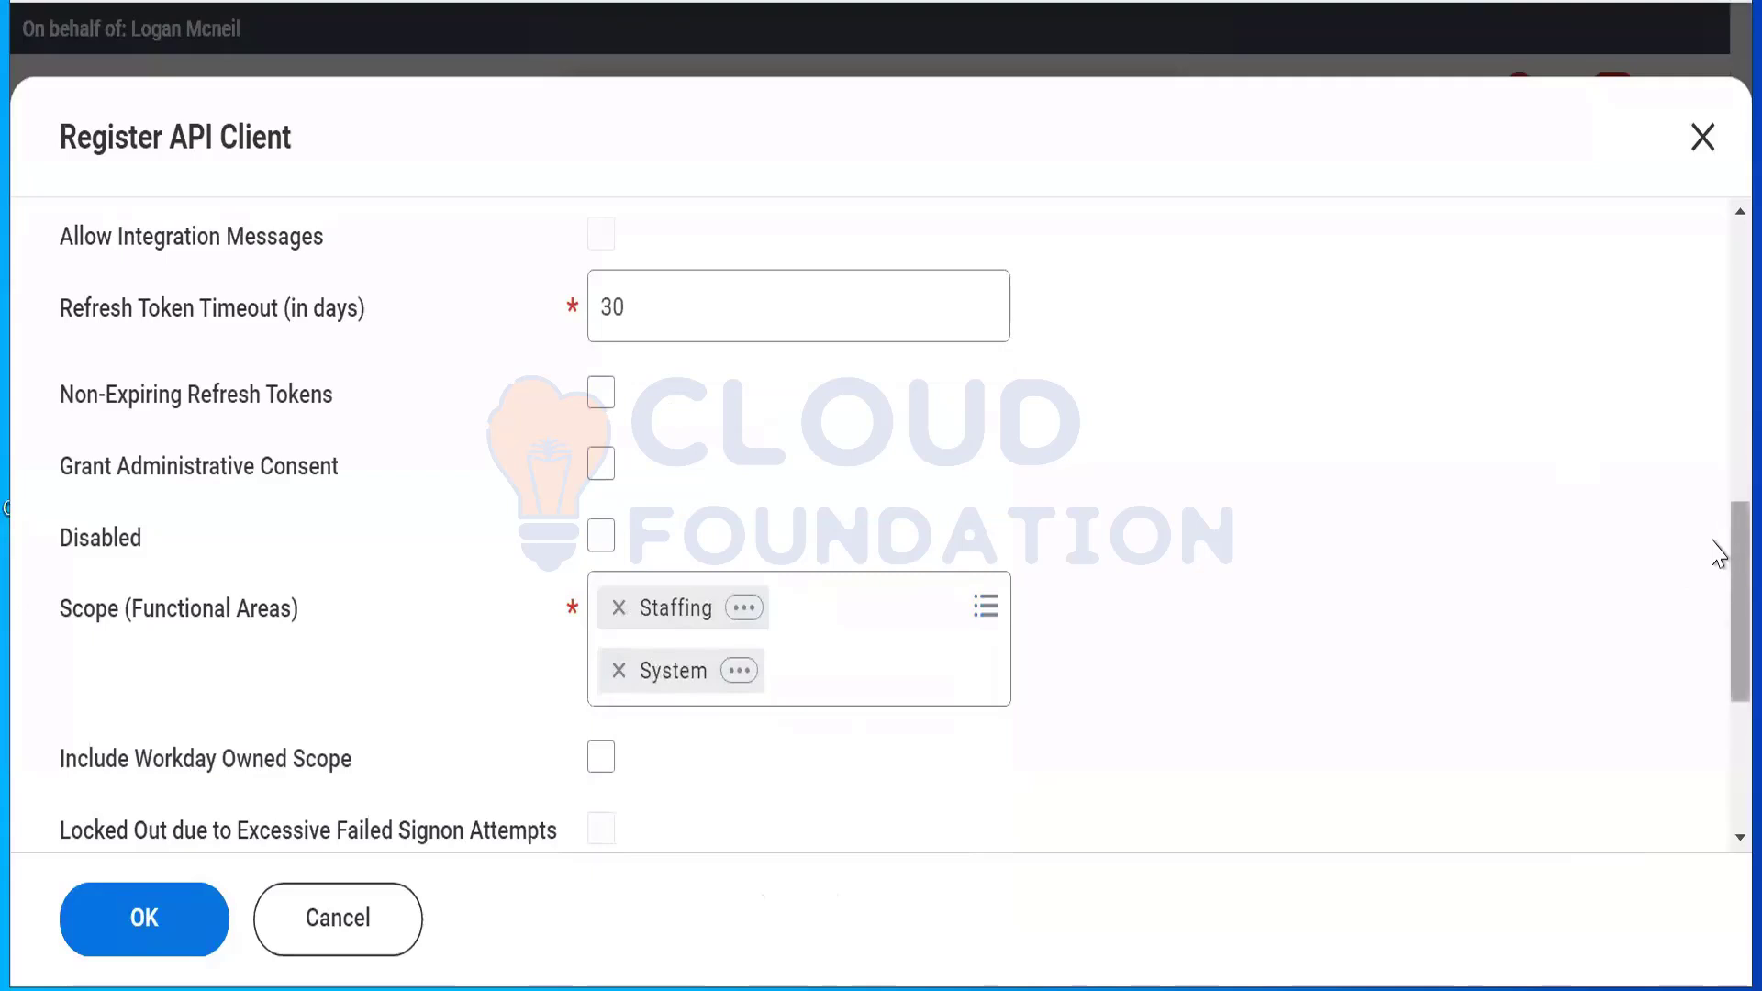
scroll(1718, 692, down, 5)
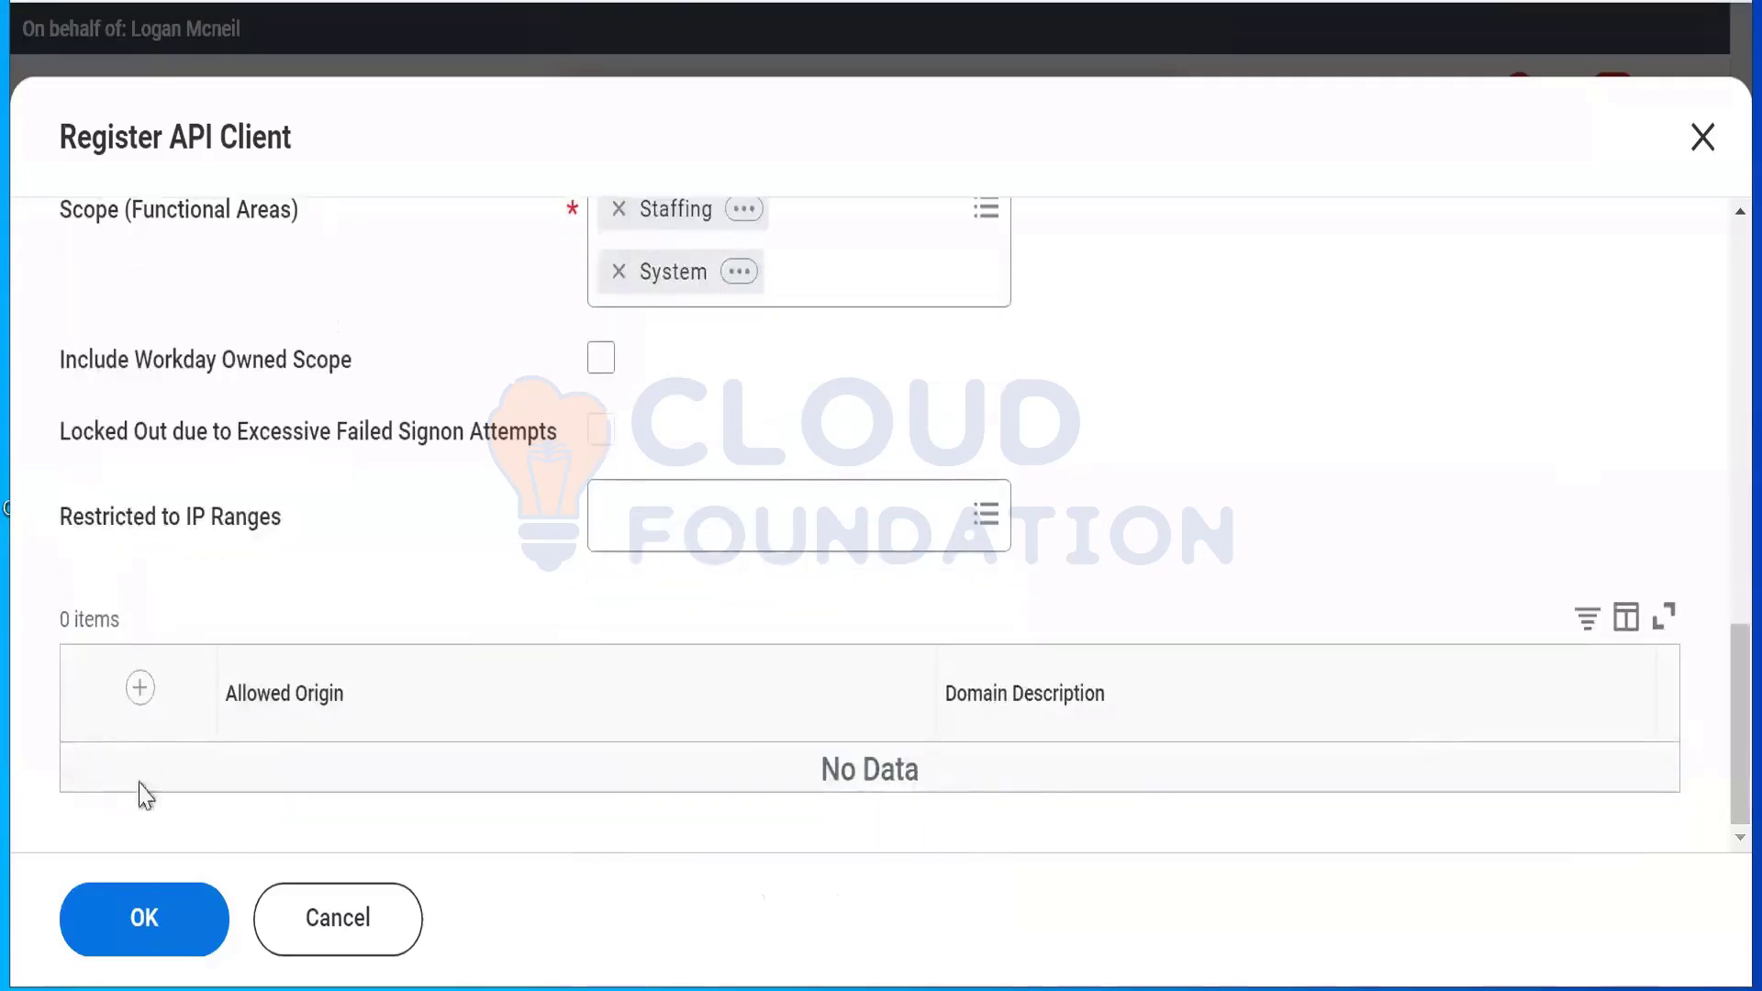
click(143, 922)
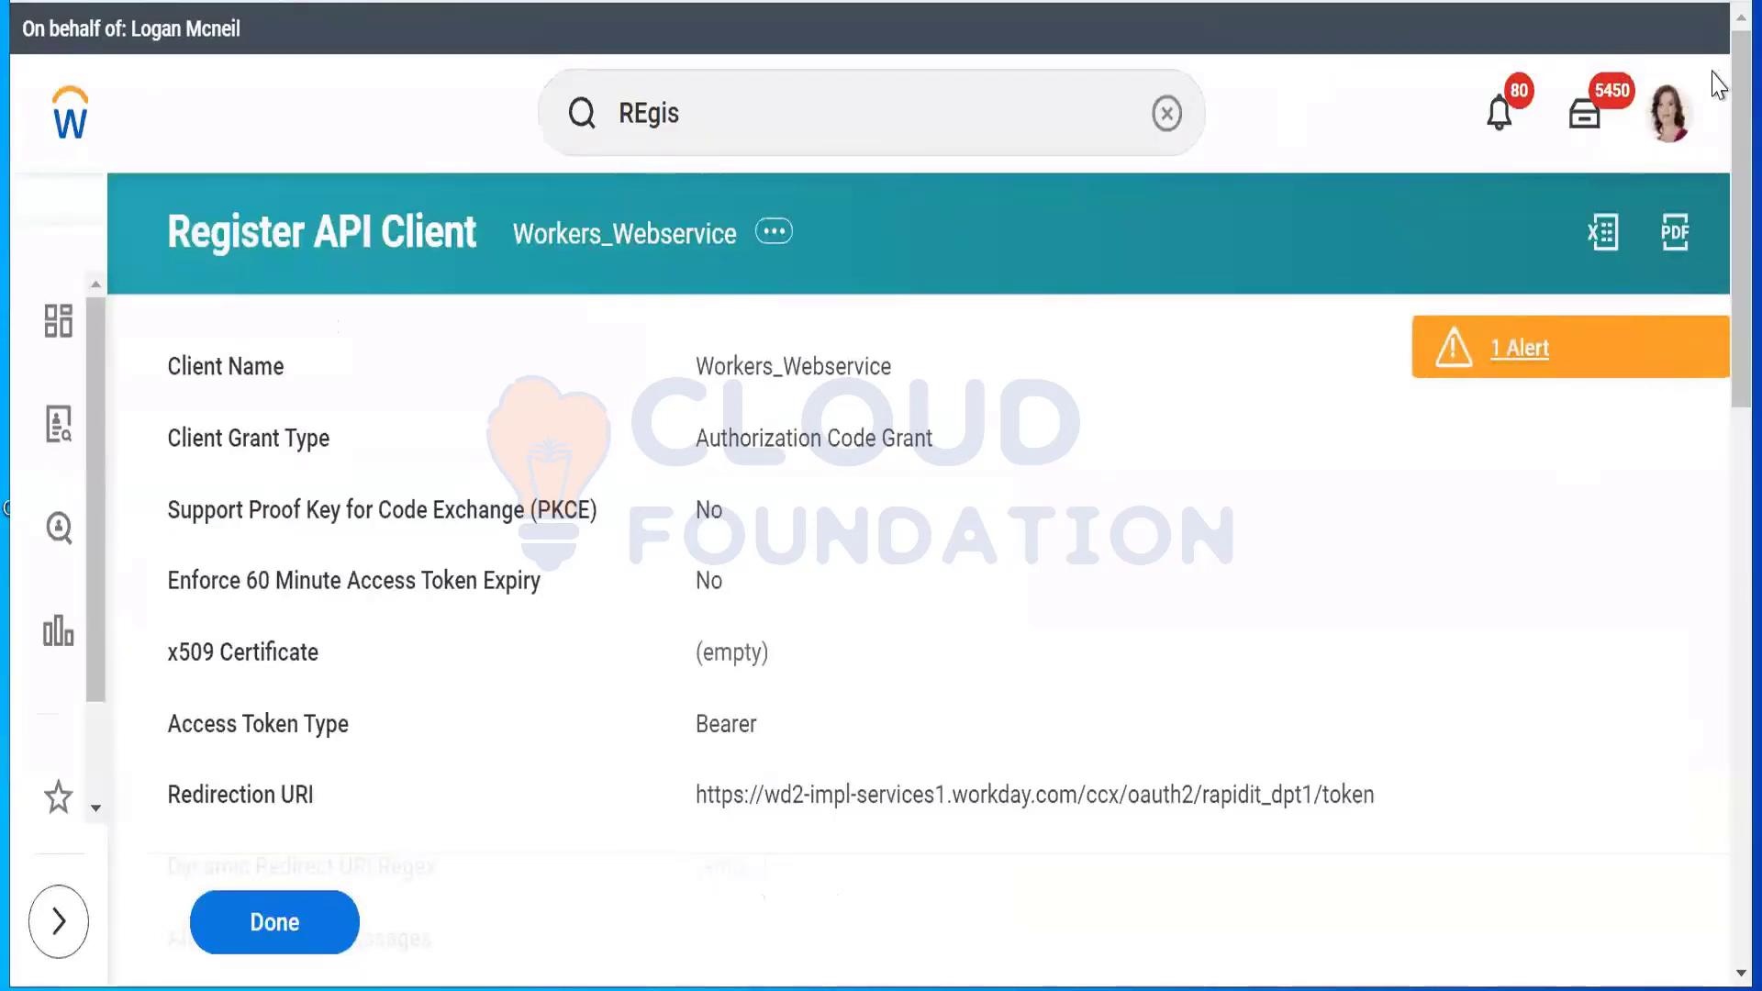
Step: Select the generated Client ID on the Workers_Webservice confirmation page, reviewing its secret and endpoints
scroll(1716, 60, down, 10)
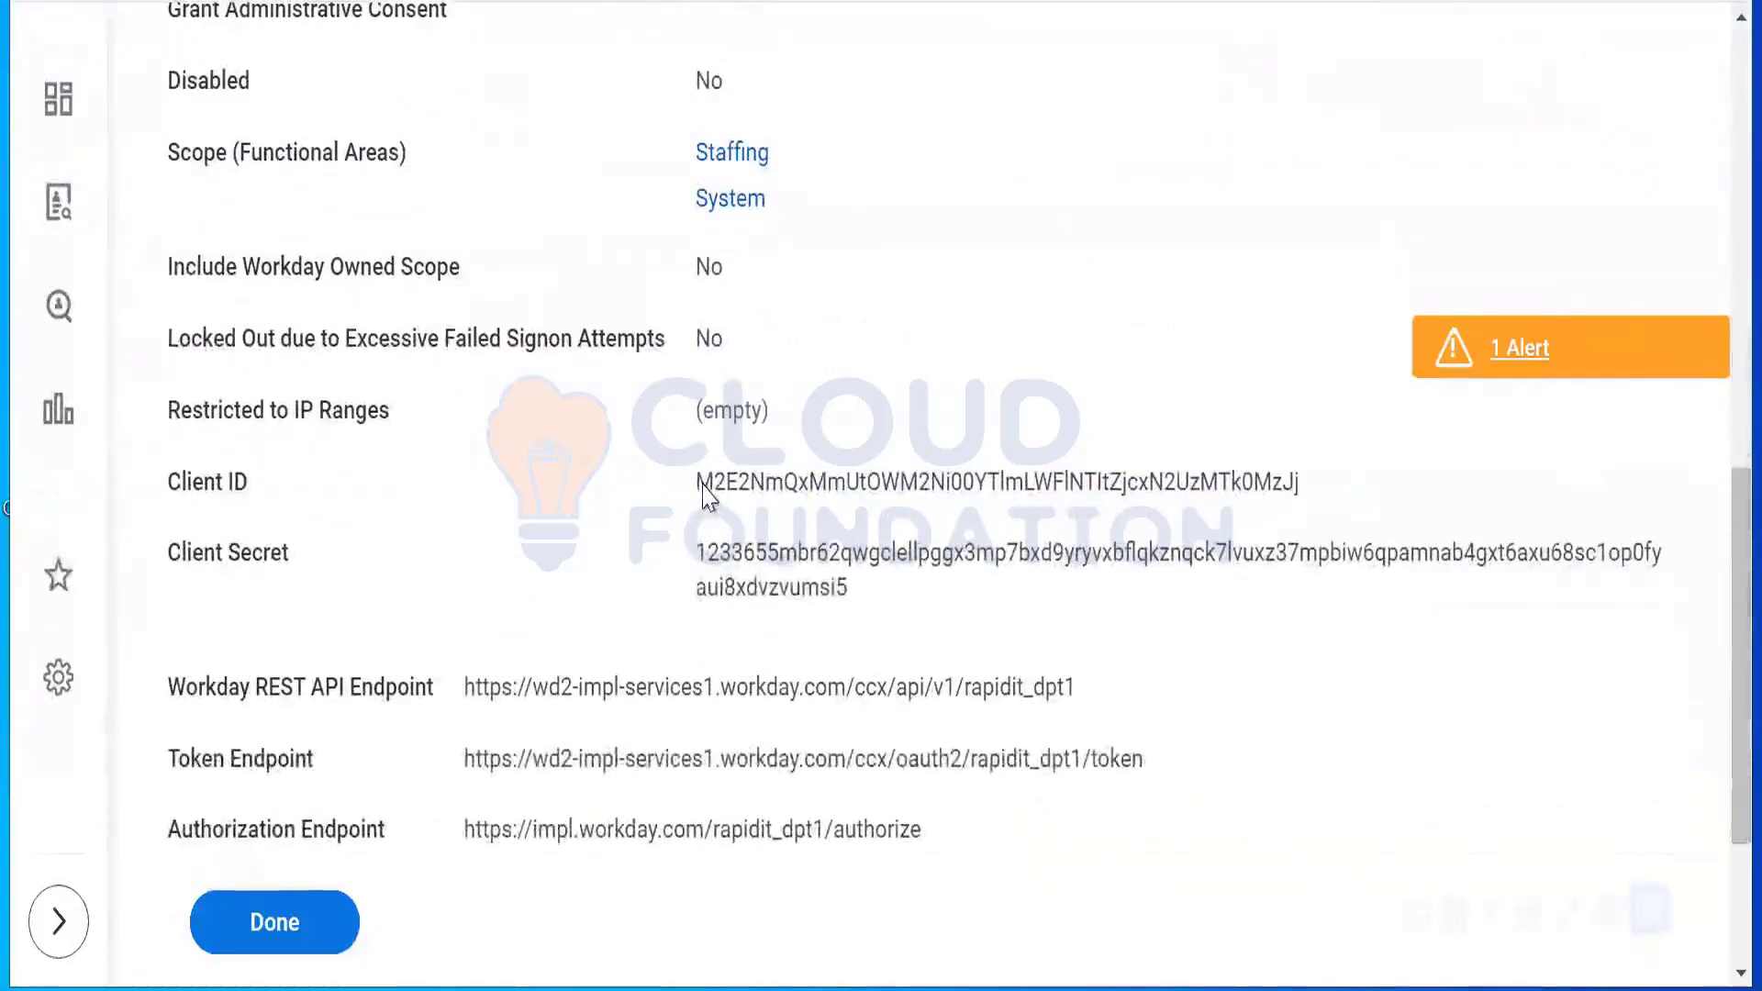
double_click(1297, 487)
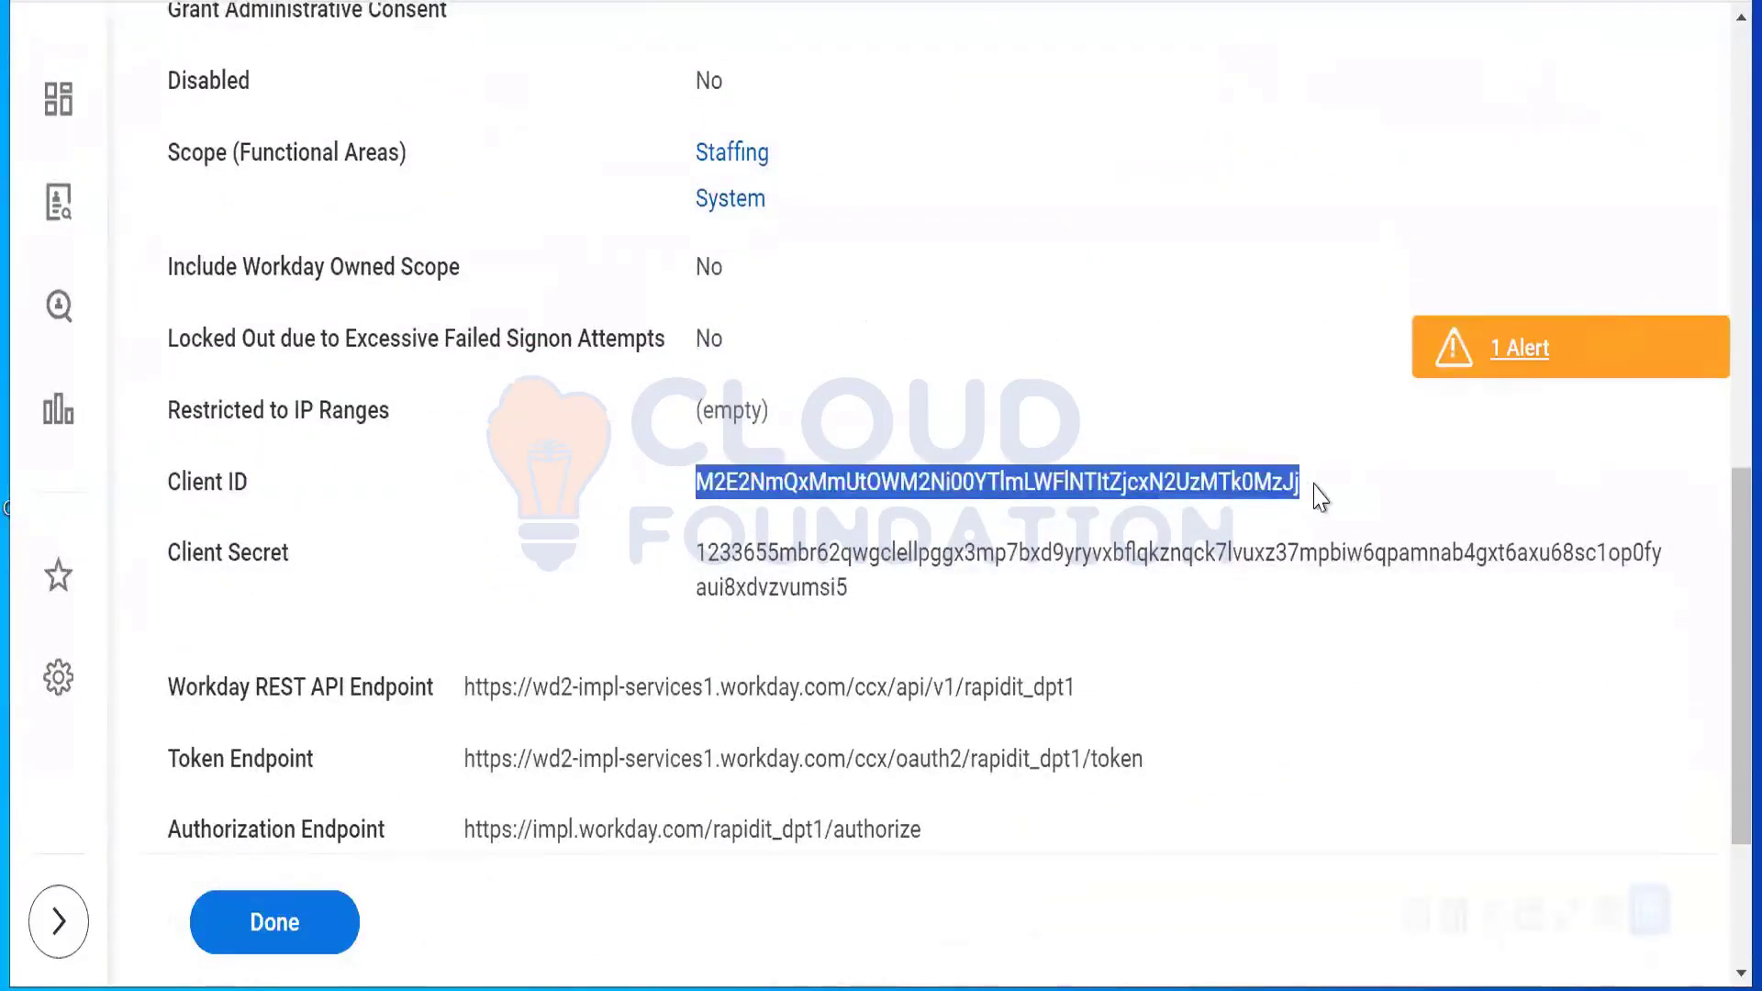
click(670, 594)
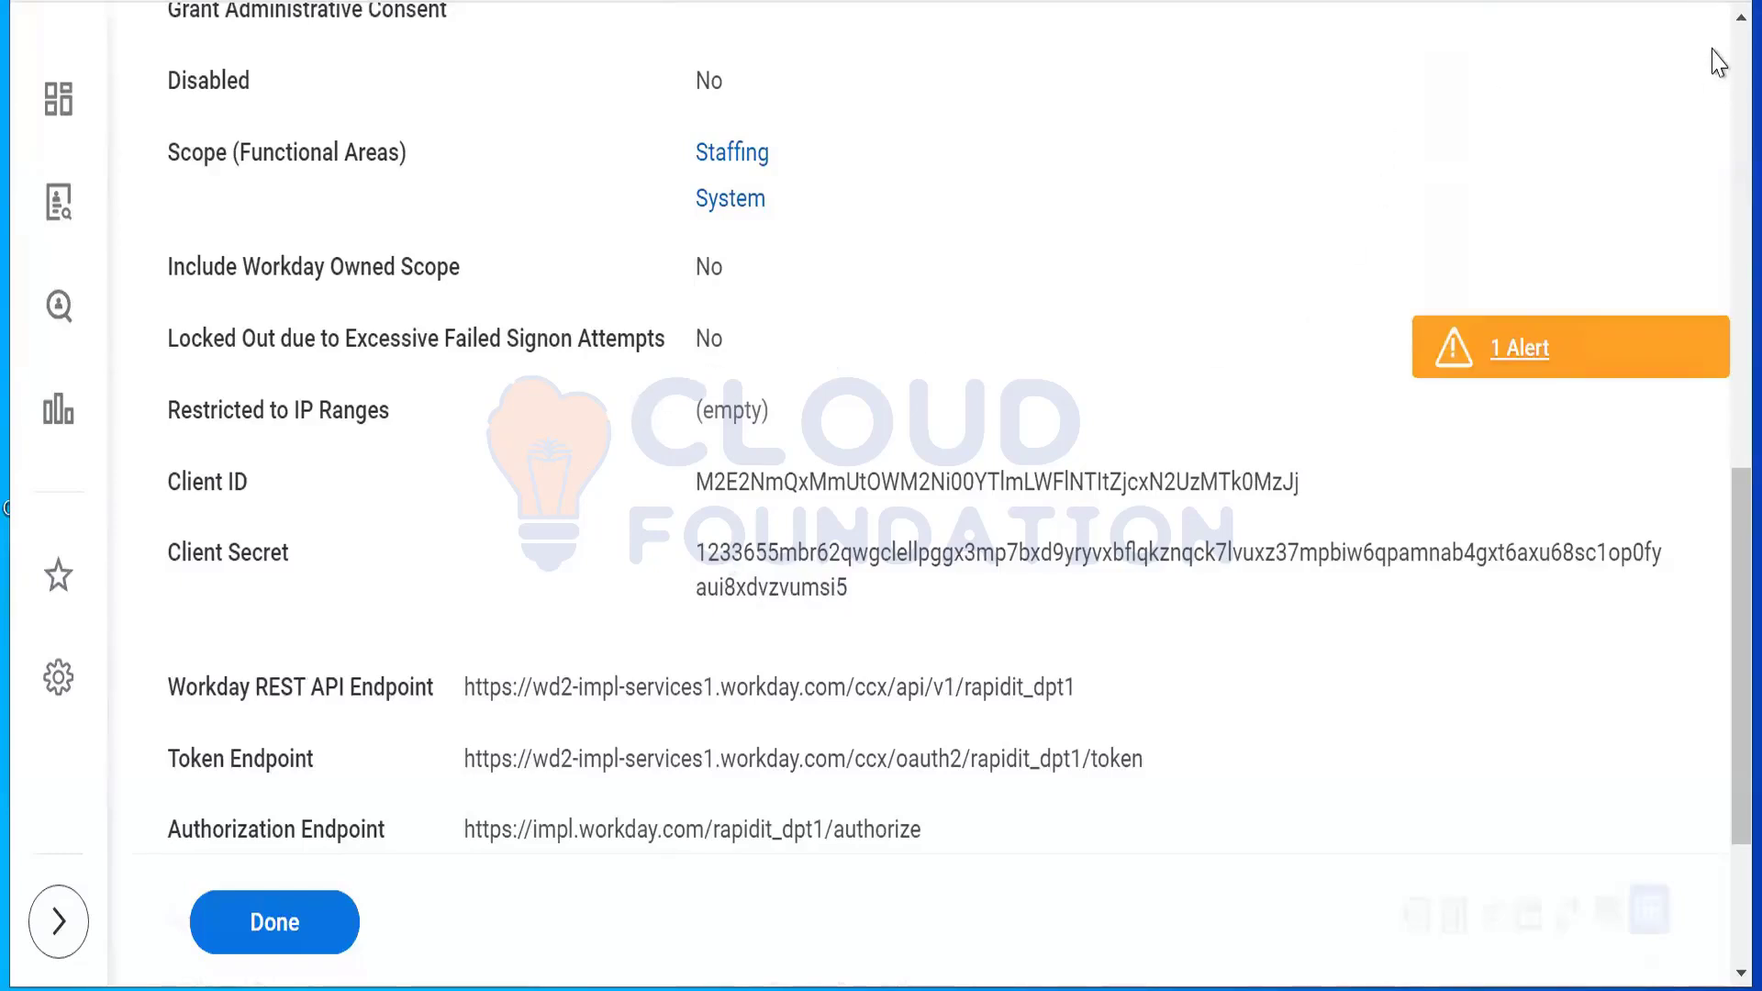
scroll(1706, 60, up, 10)
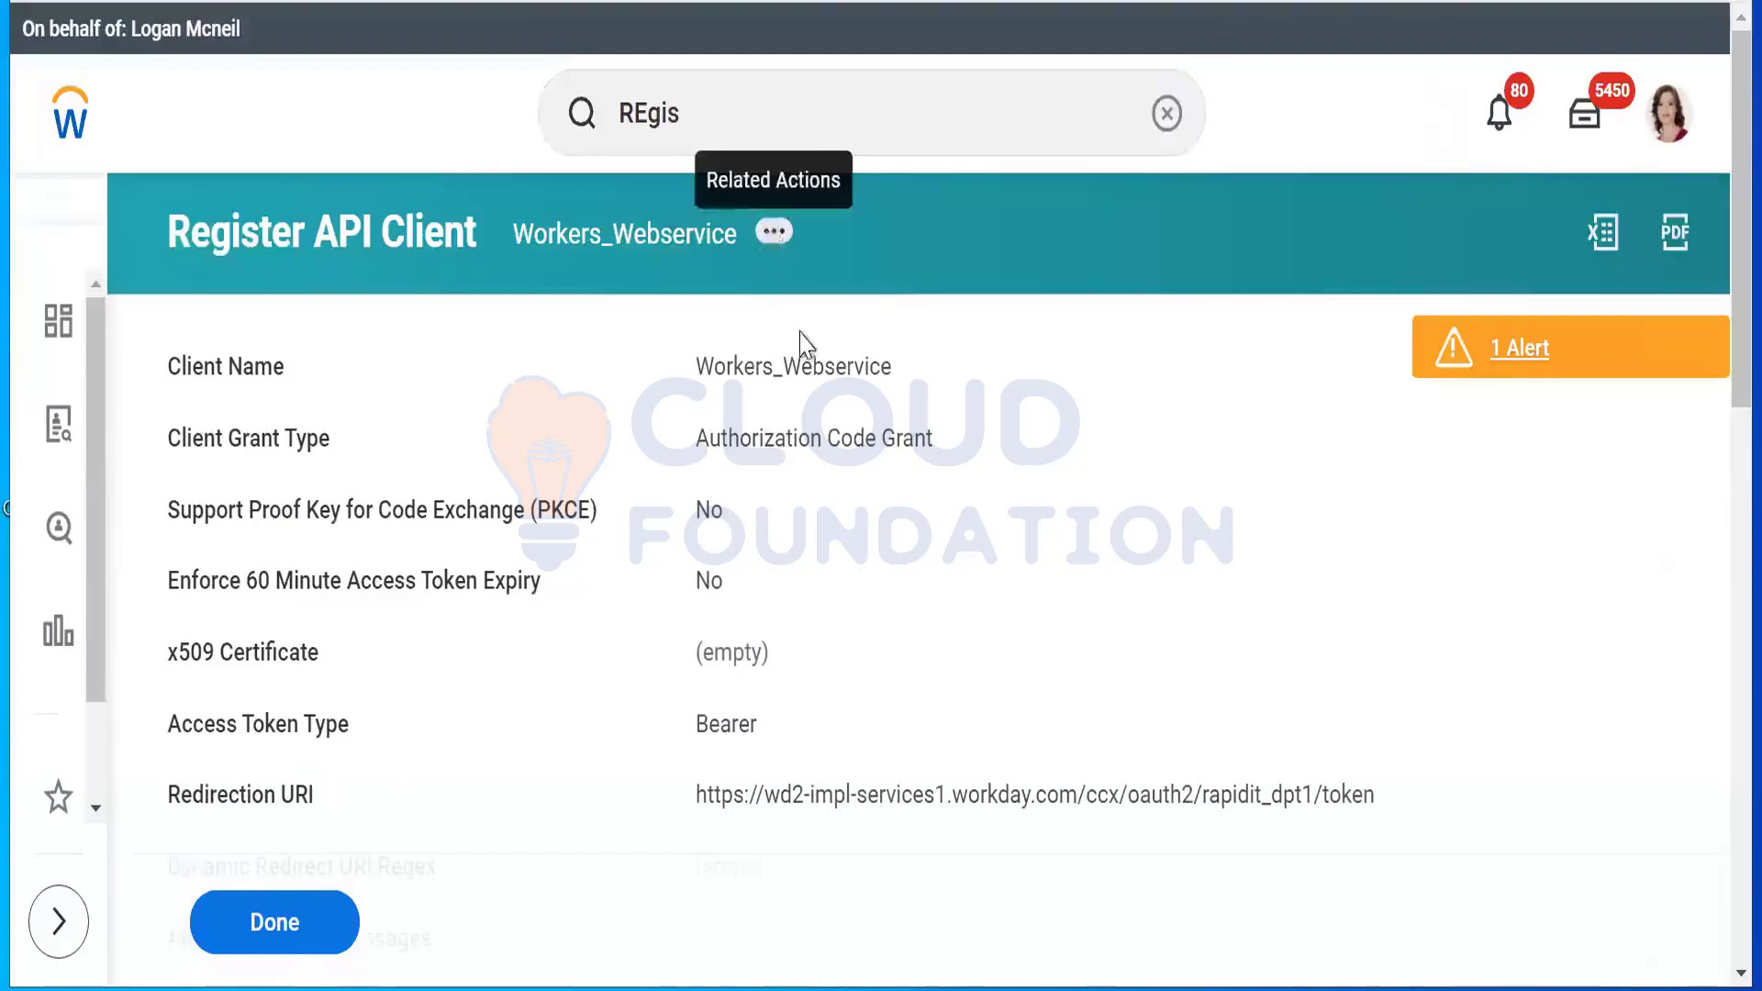
Step: Show Workers_Webservice's API Client related actions, including edit and generate new client secret
click(773, 232)
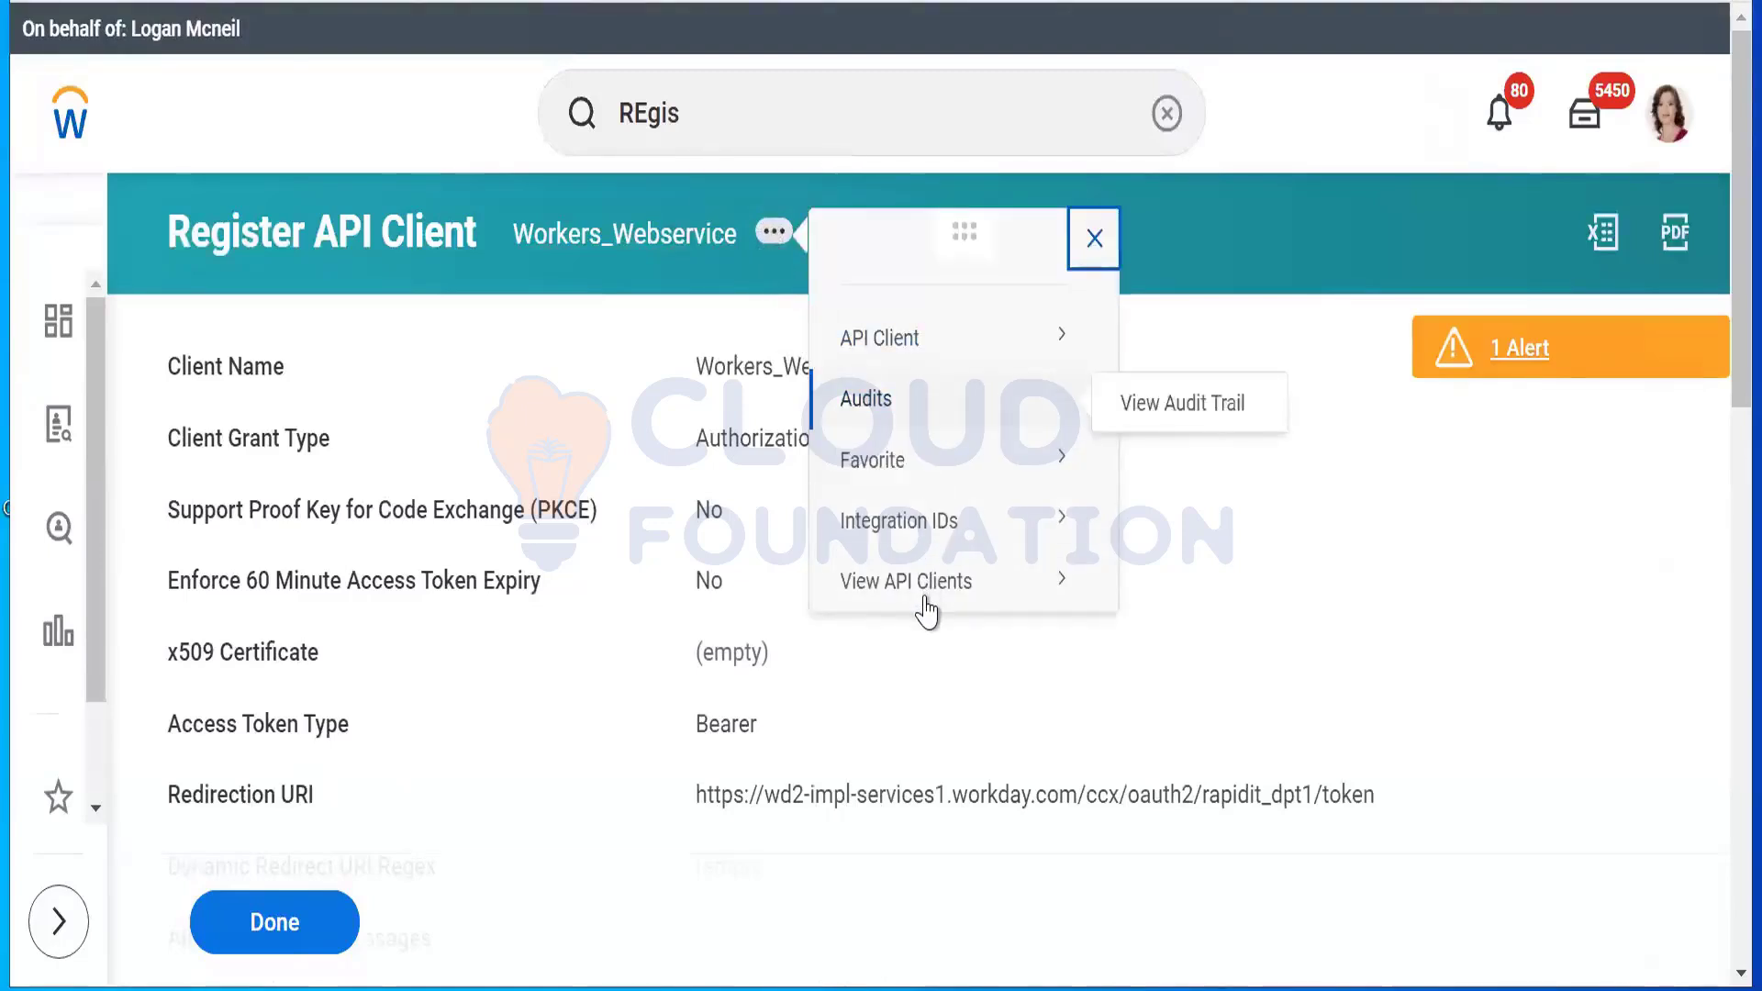
mouse_move(994, 347)
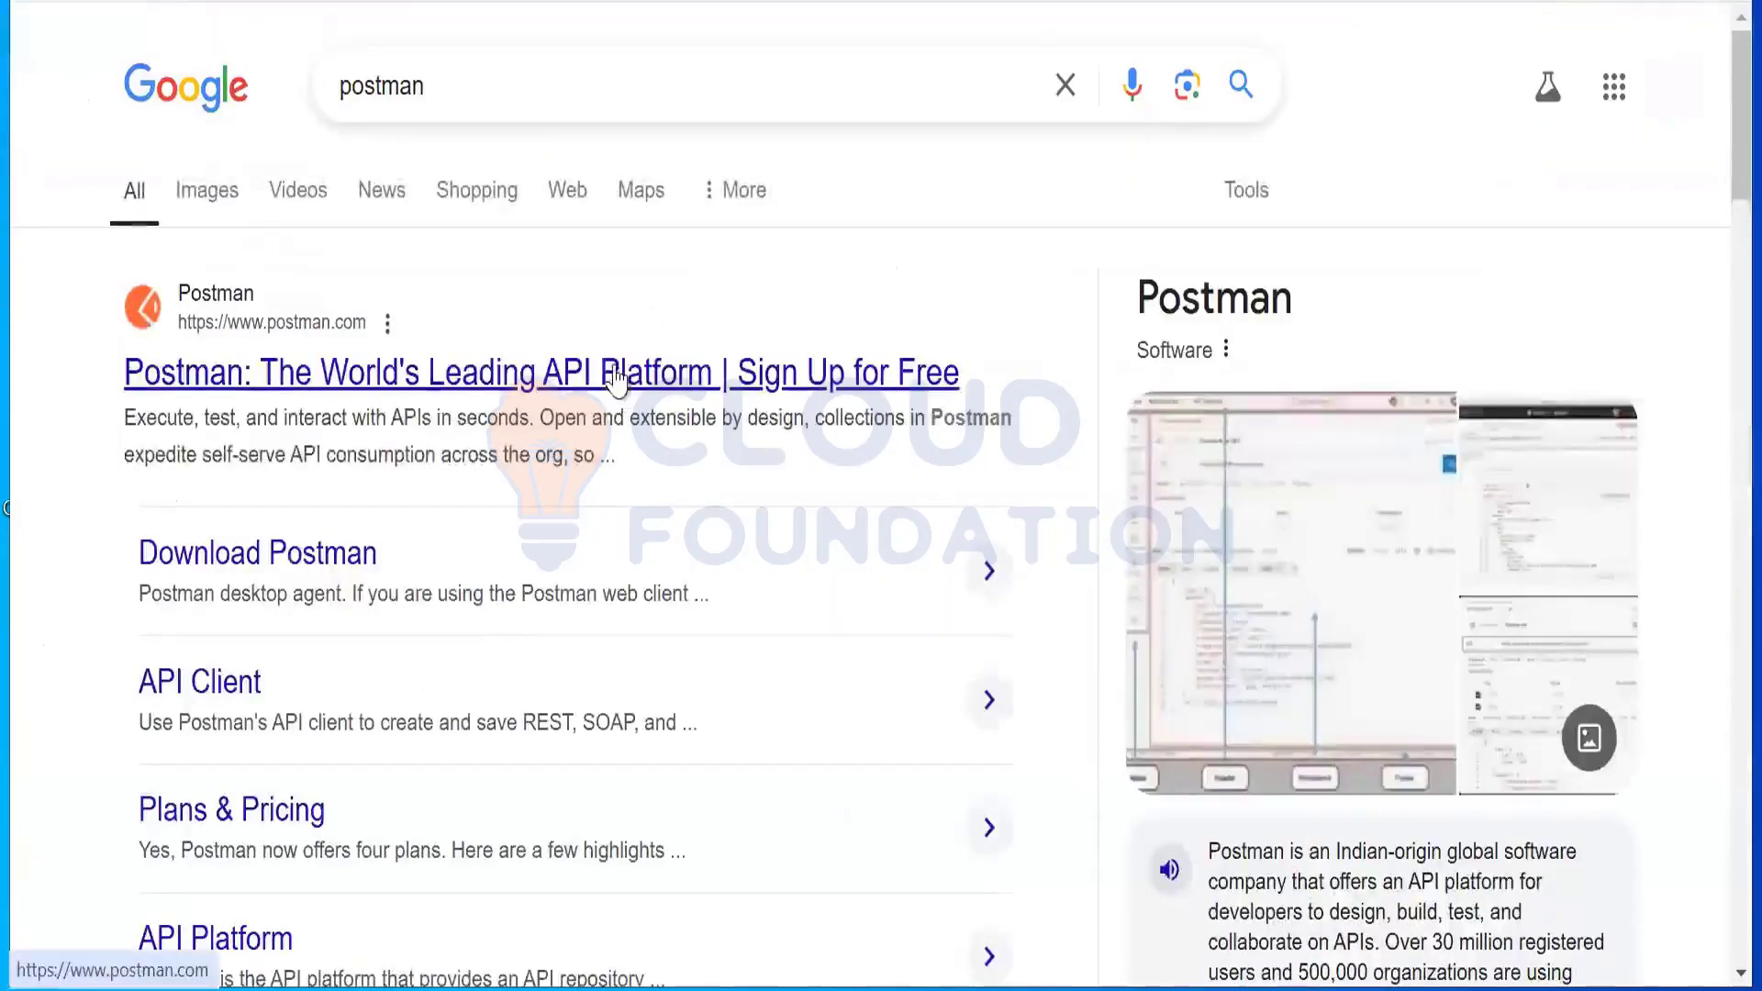
click(614, 376)
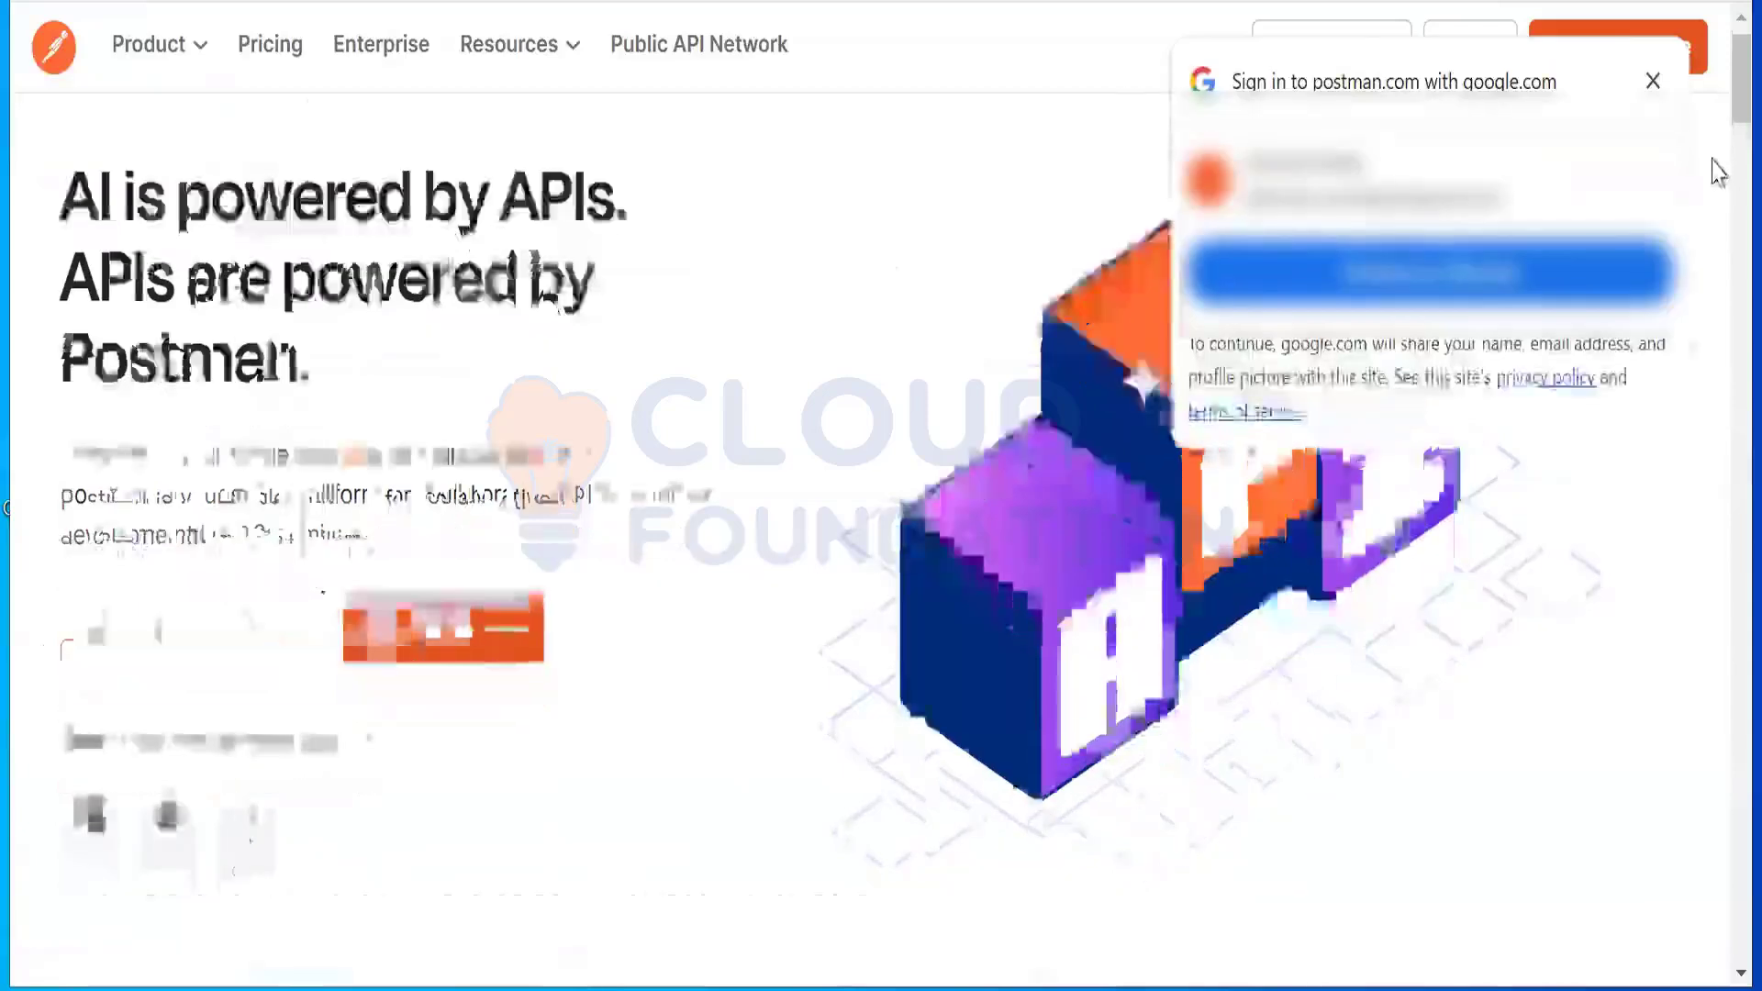
scroll(1719, 206, down, 6)
drag(1739, 147, 1656, 83)
click(1654, 81)
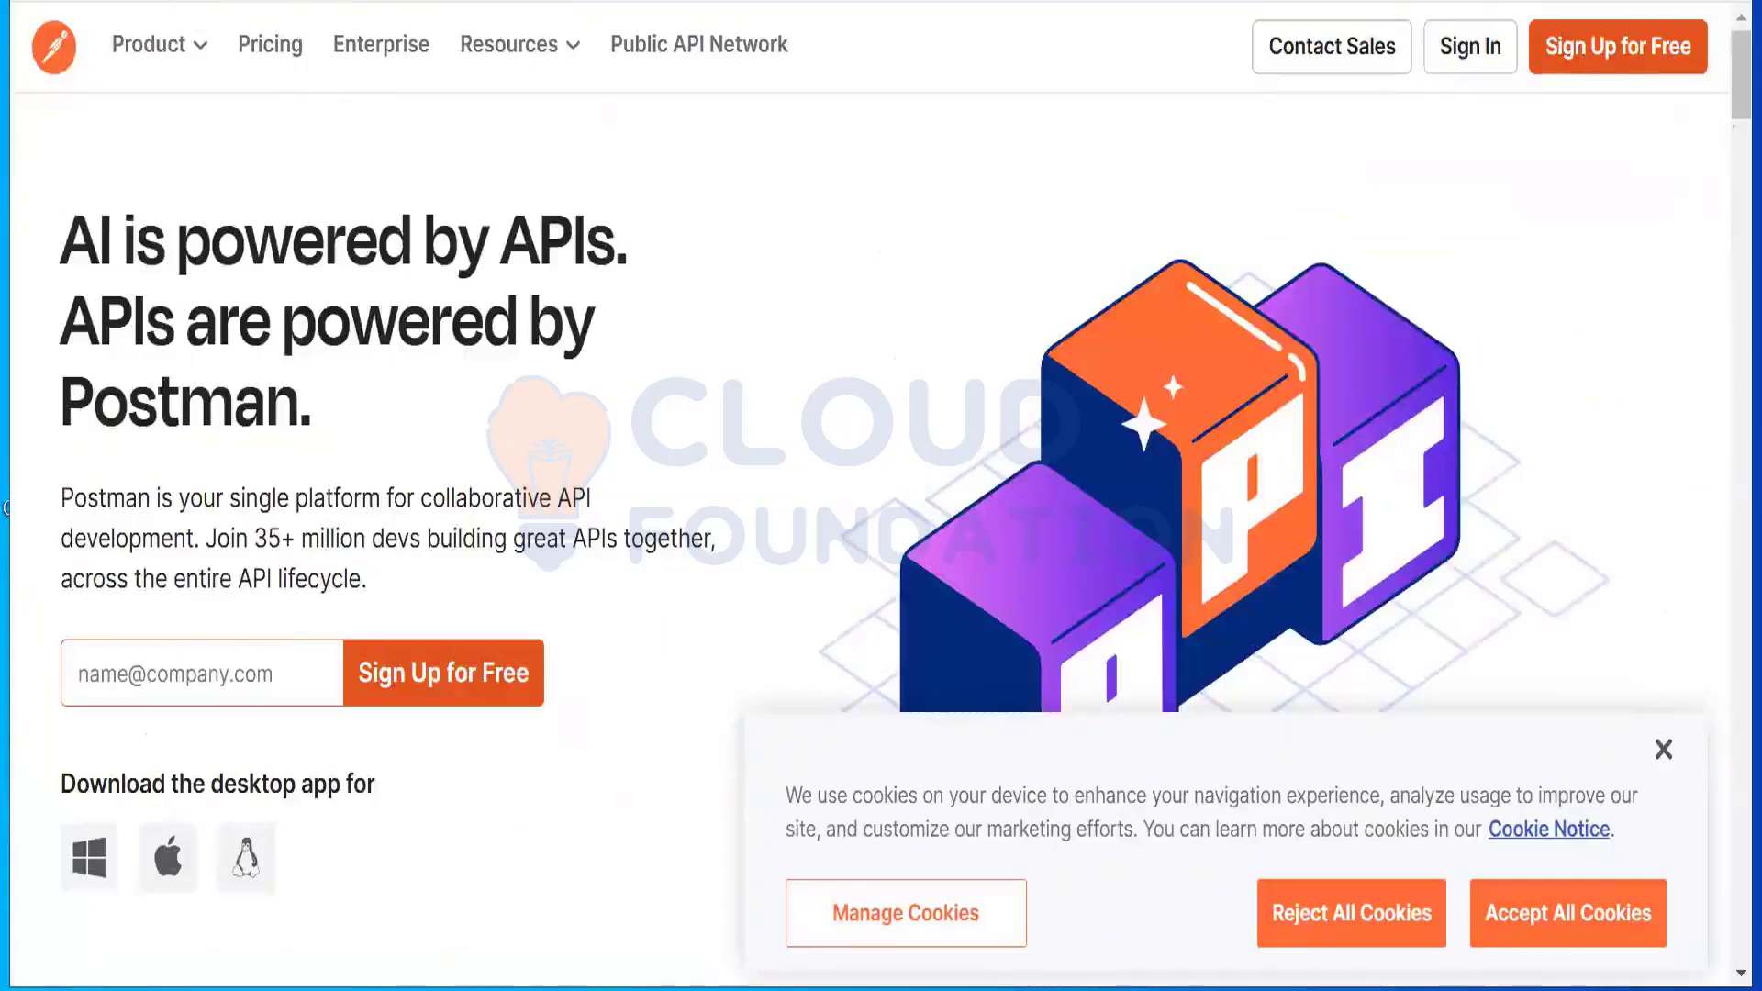
key(alt+Left)
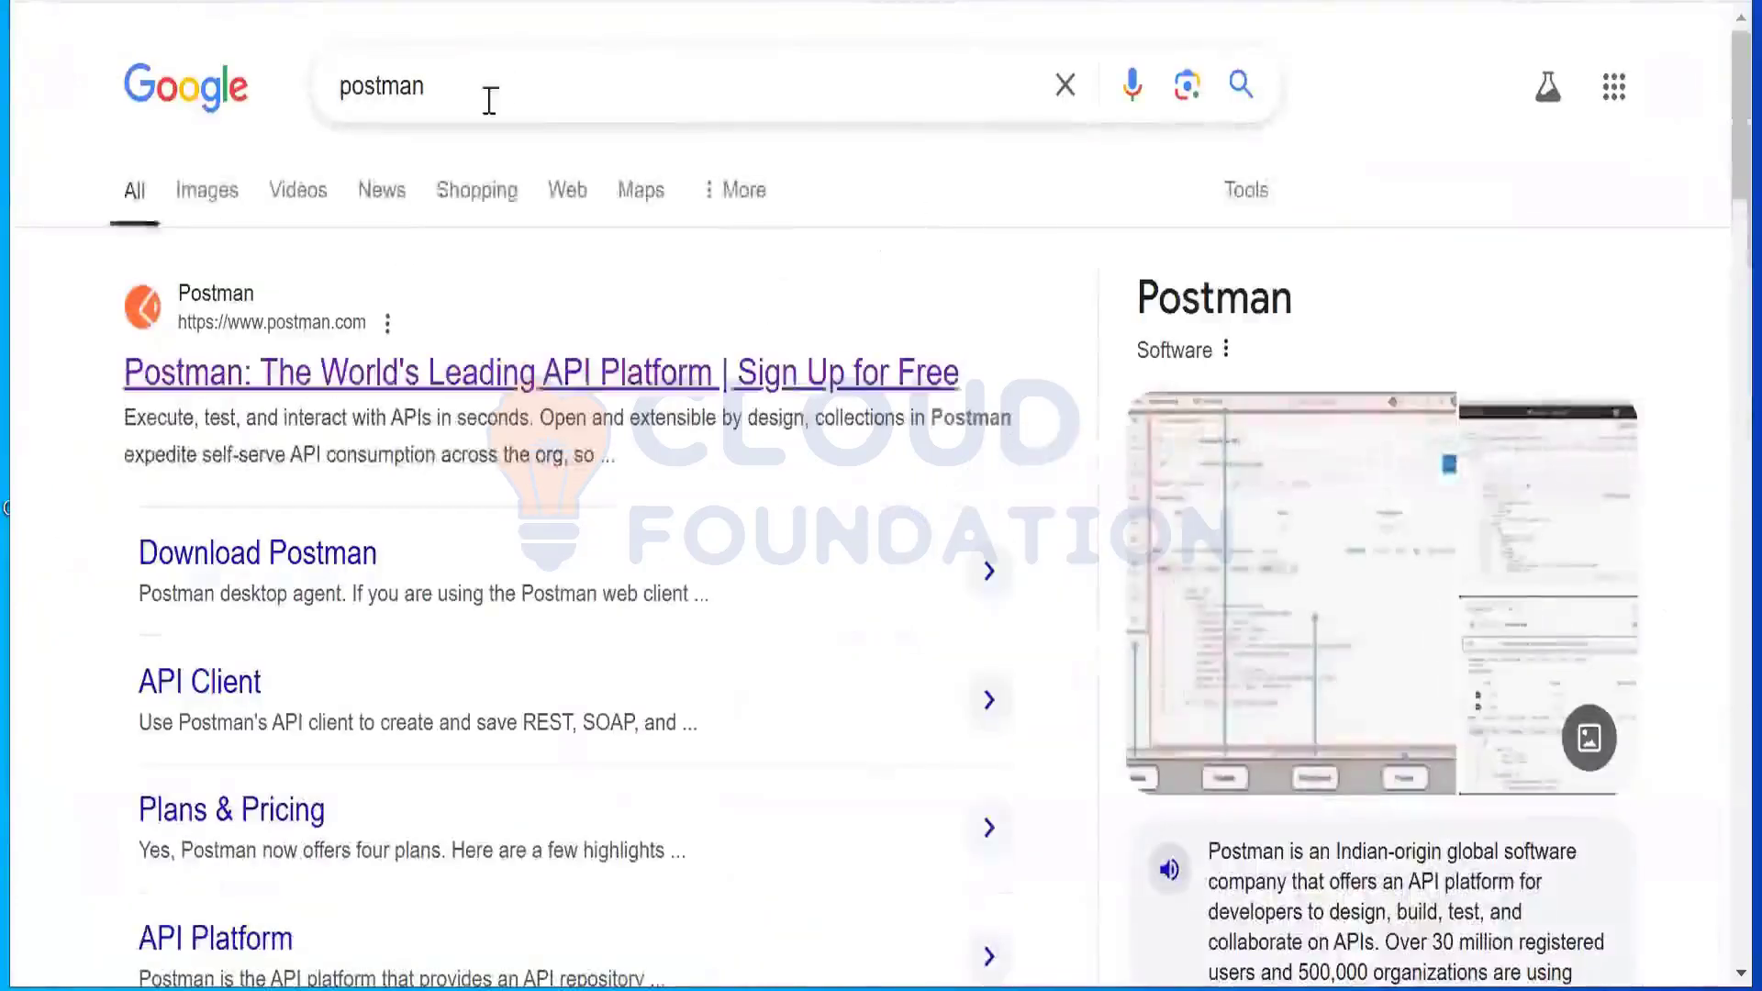
Step: Accept cookies on the Download Postman page and download the Windows 64-bit installer
click(324, 553)
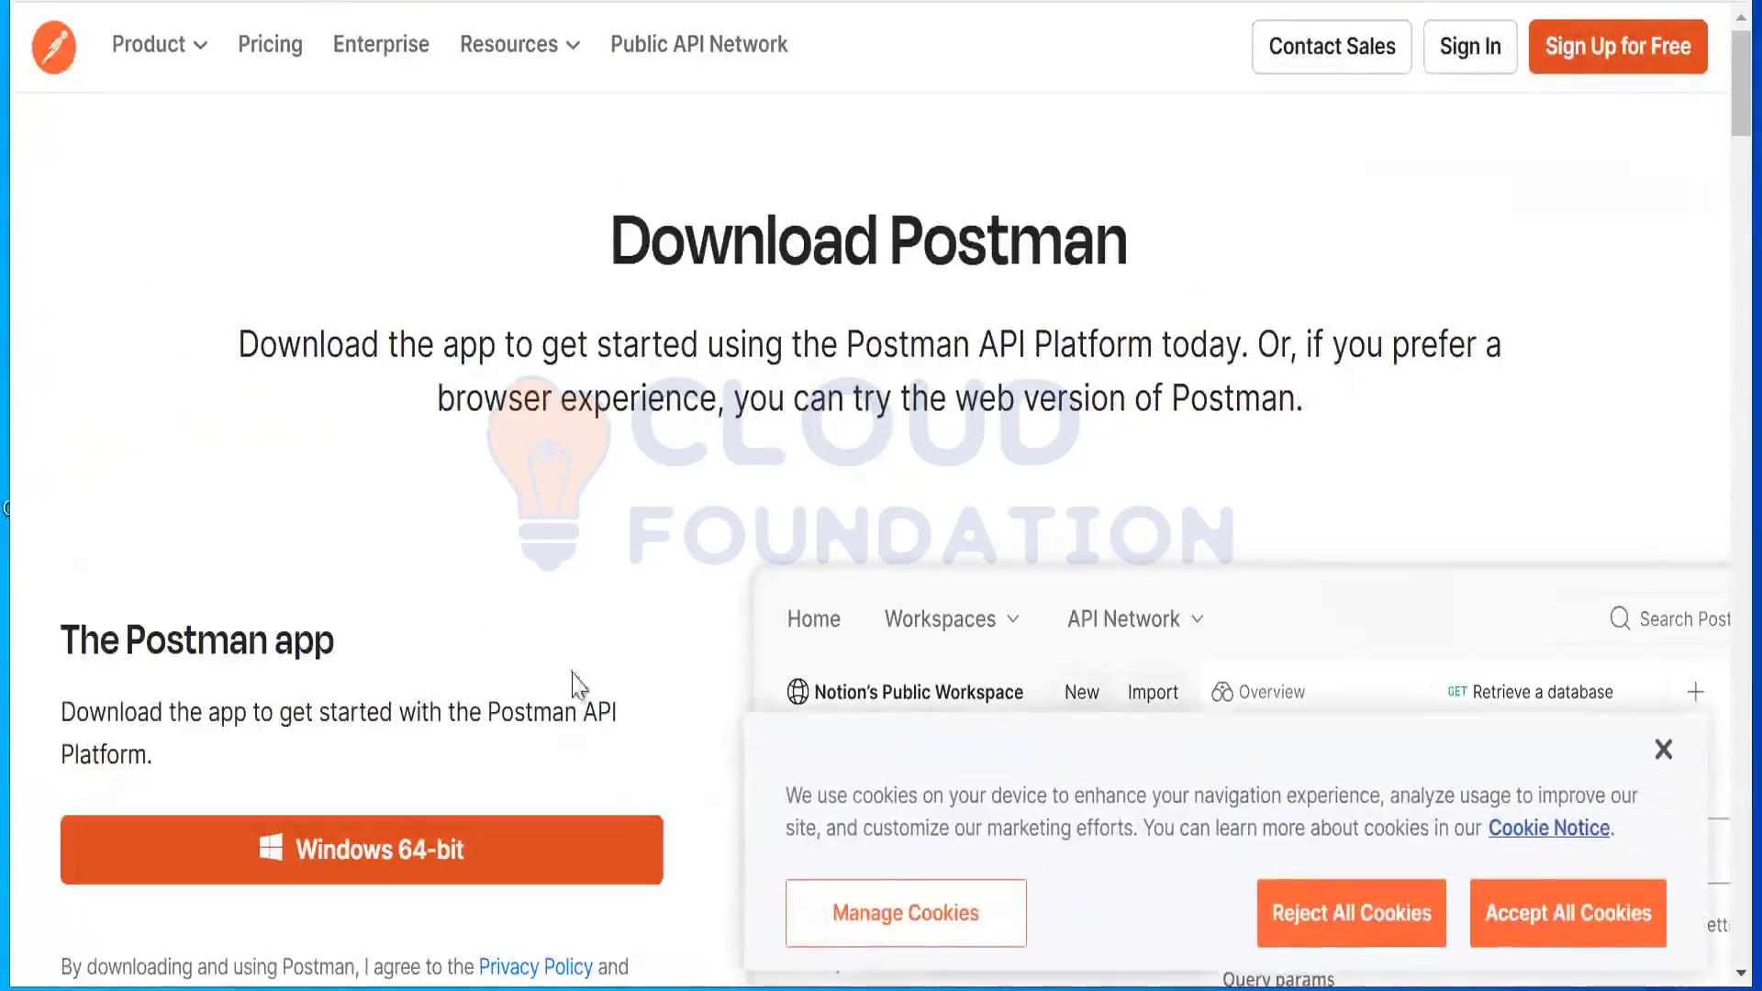
click(1580, 951)
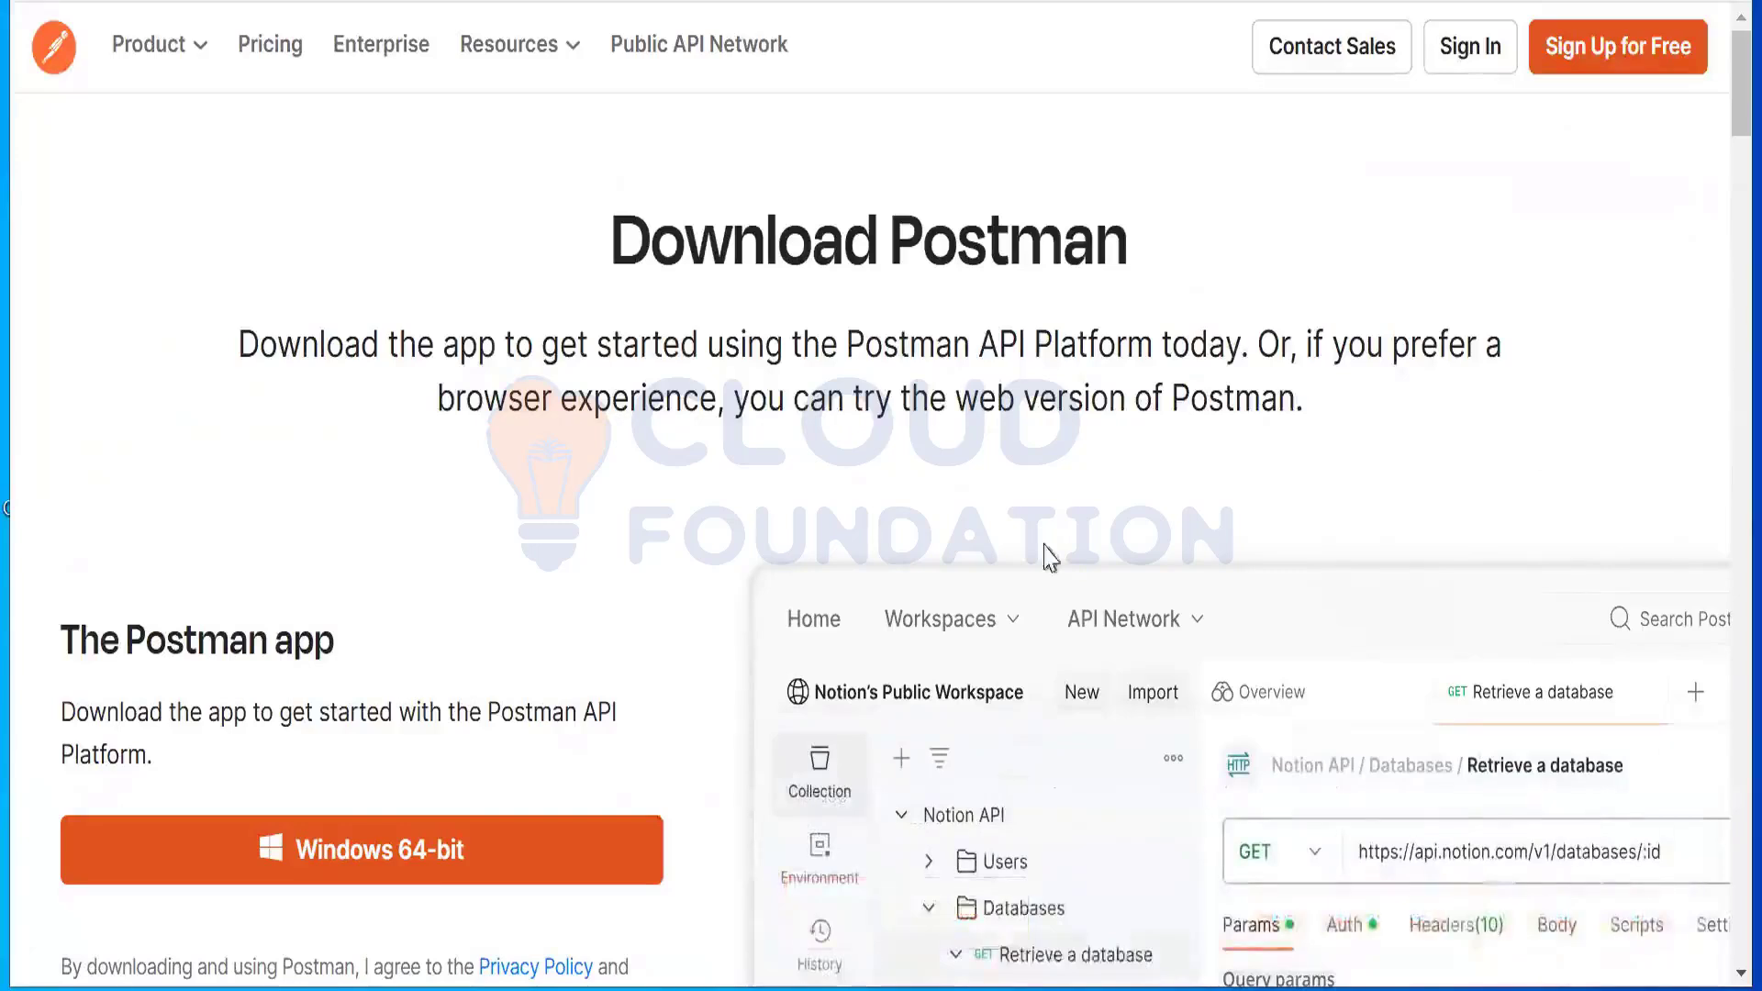
click(410, 871)
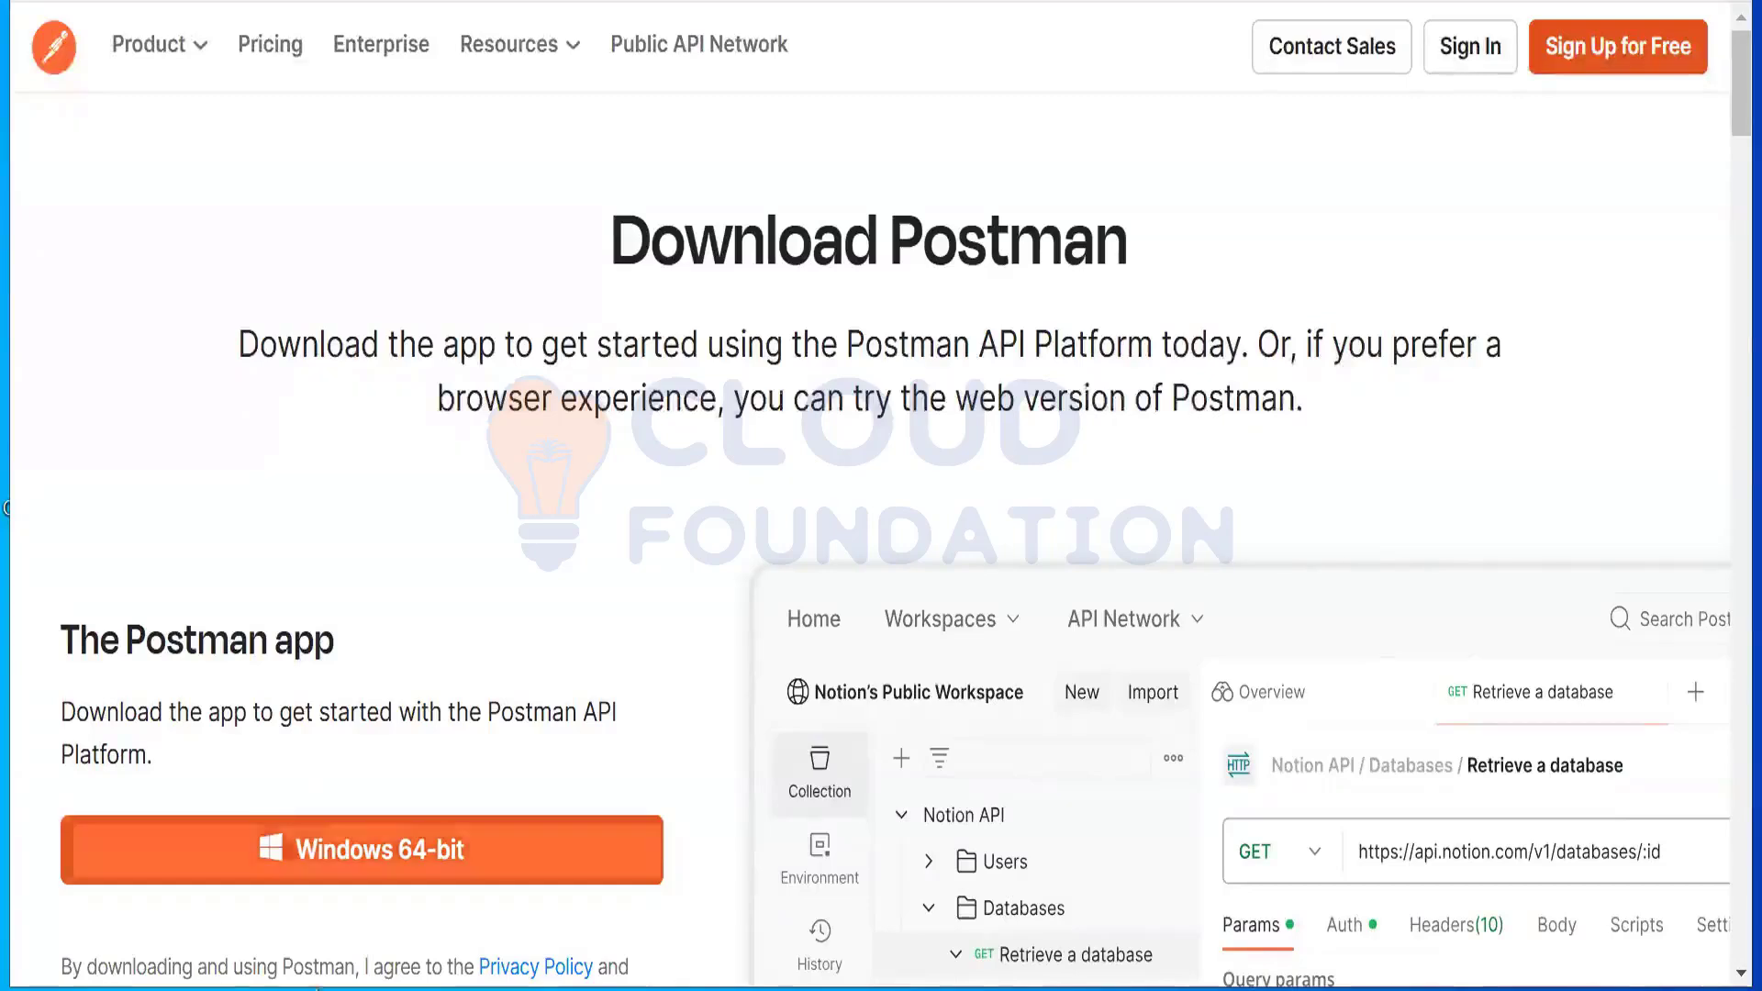
Step: Show Postman-win64-Setup in the Downloads folder from Chrome's recent downloads
key(super)
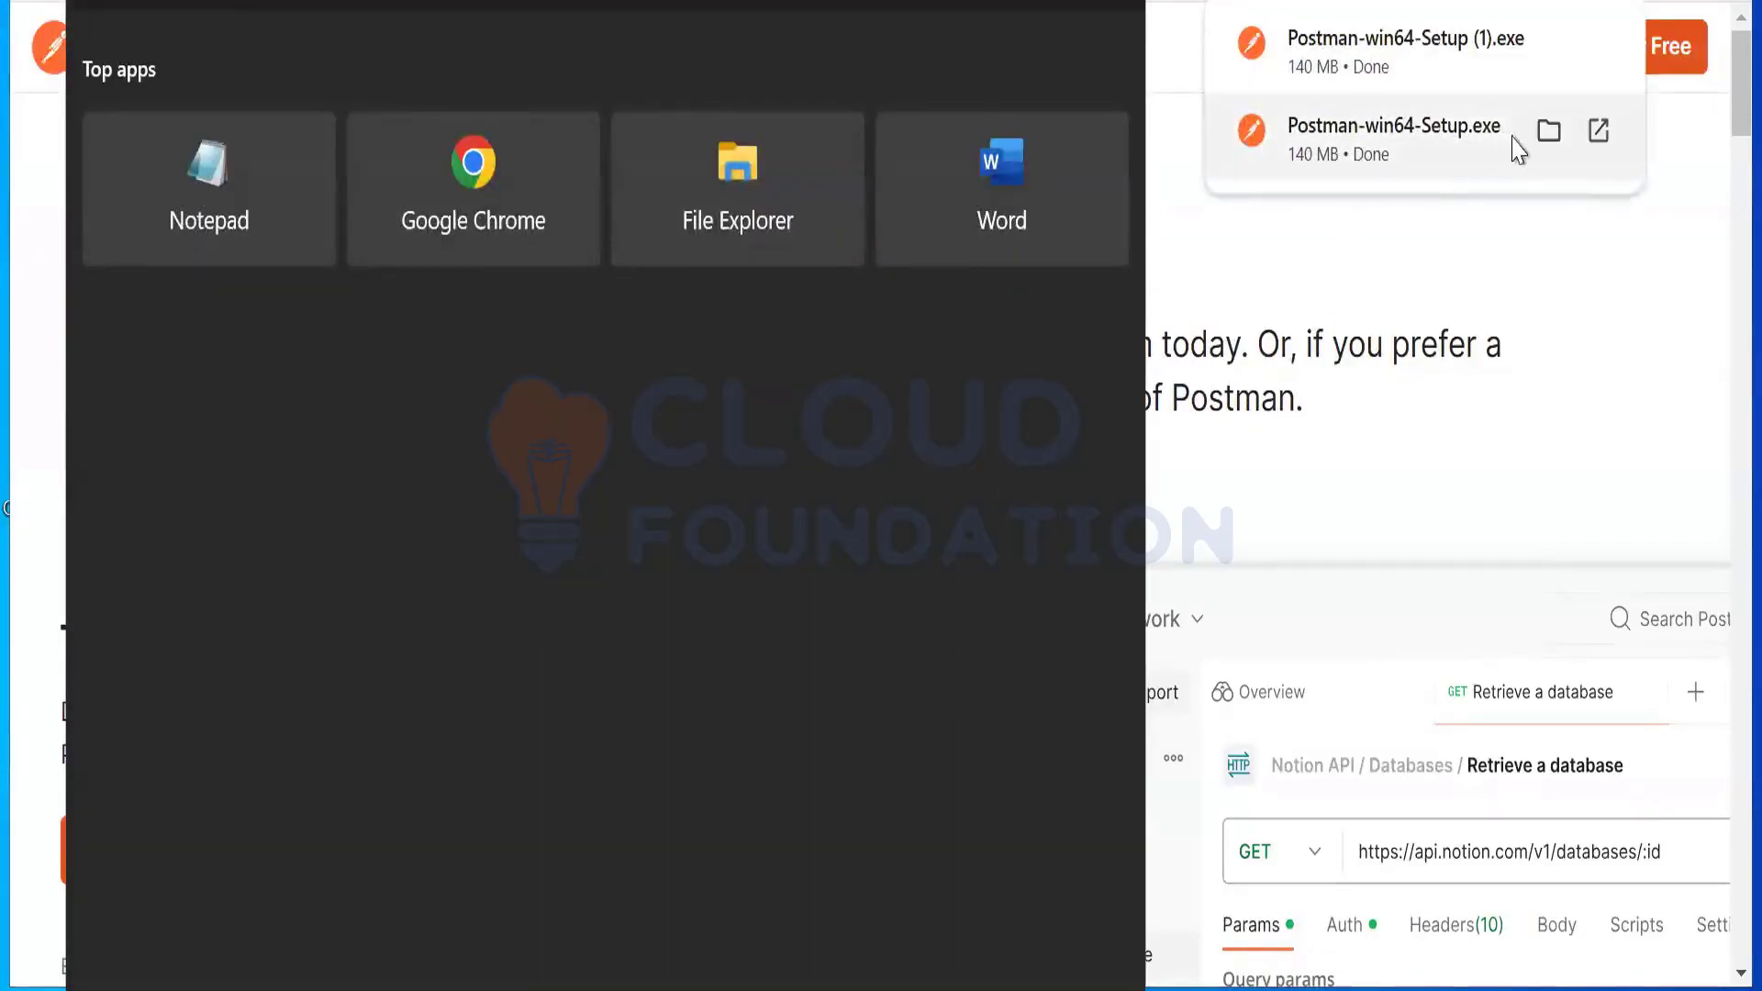
click(1549, 130)
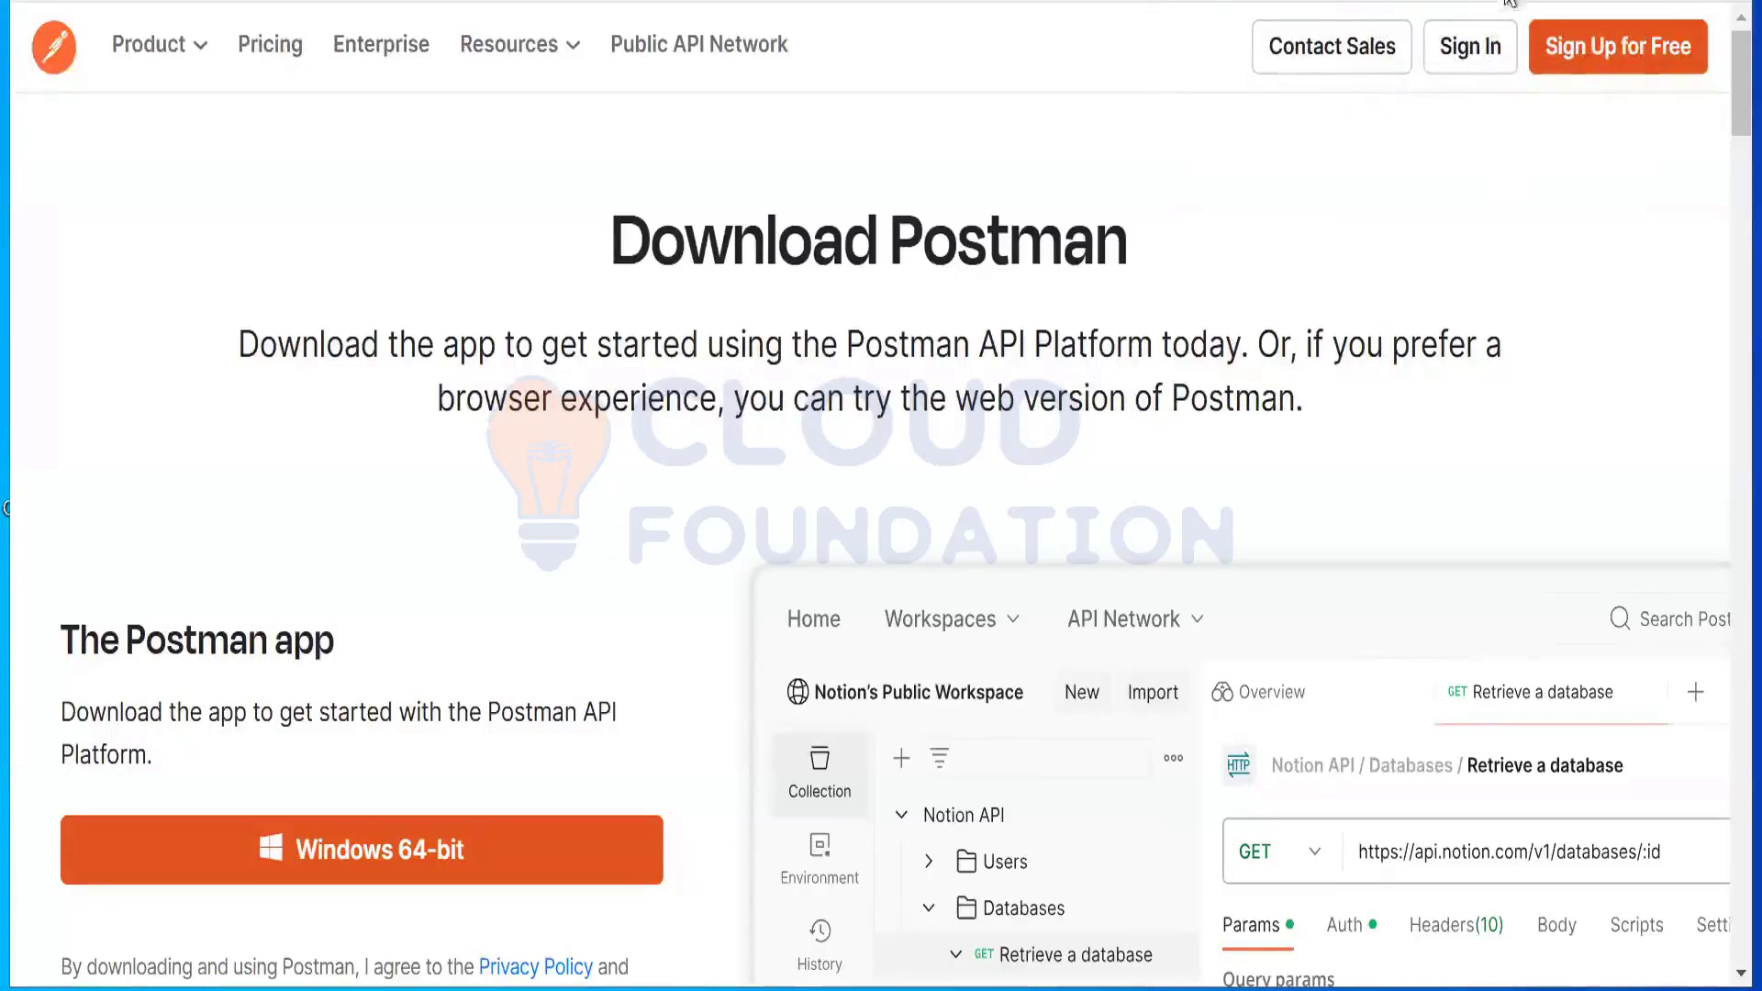
click(1623, 2)
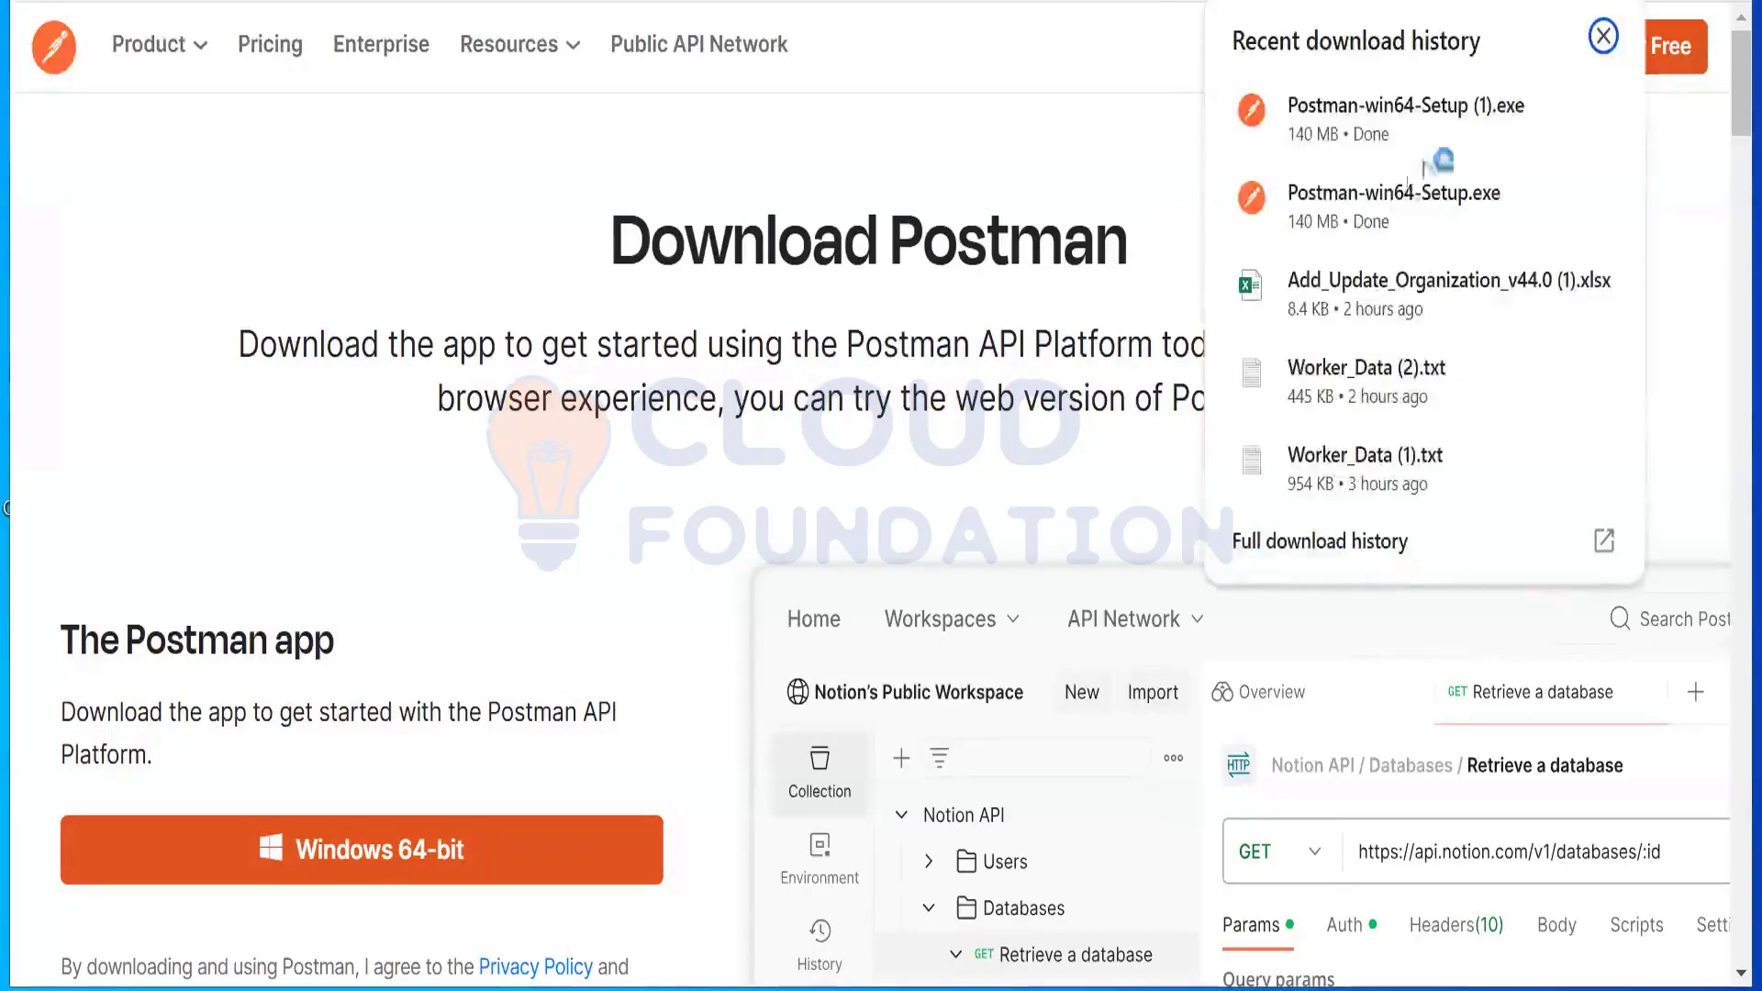
click(1548, 112)
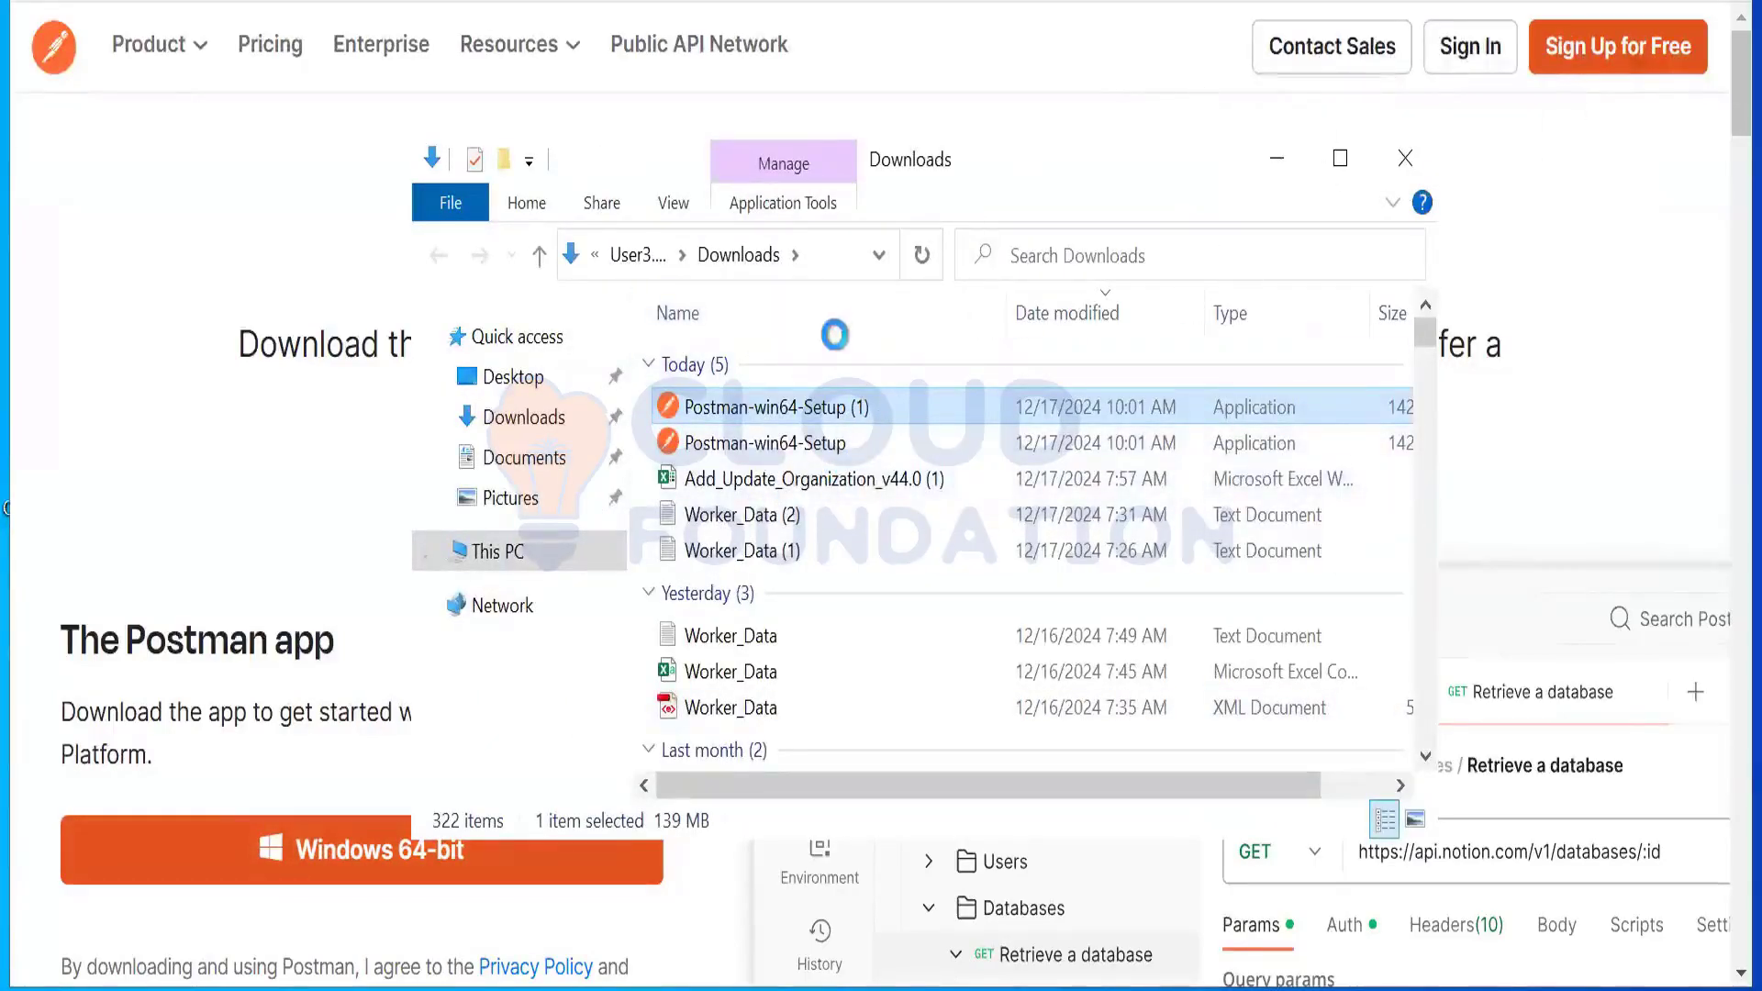
Step: Run Postman-win64-Setup (1) from the Downloads folder to install Postman
double_click(902, 424)
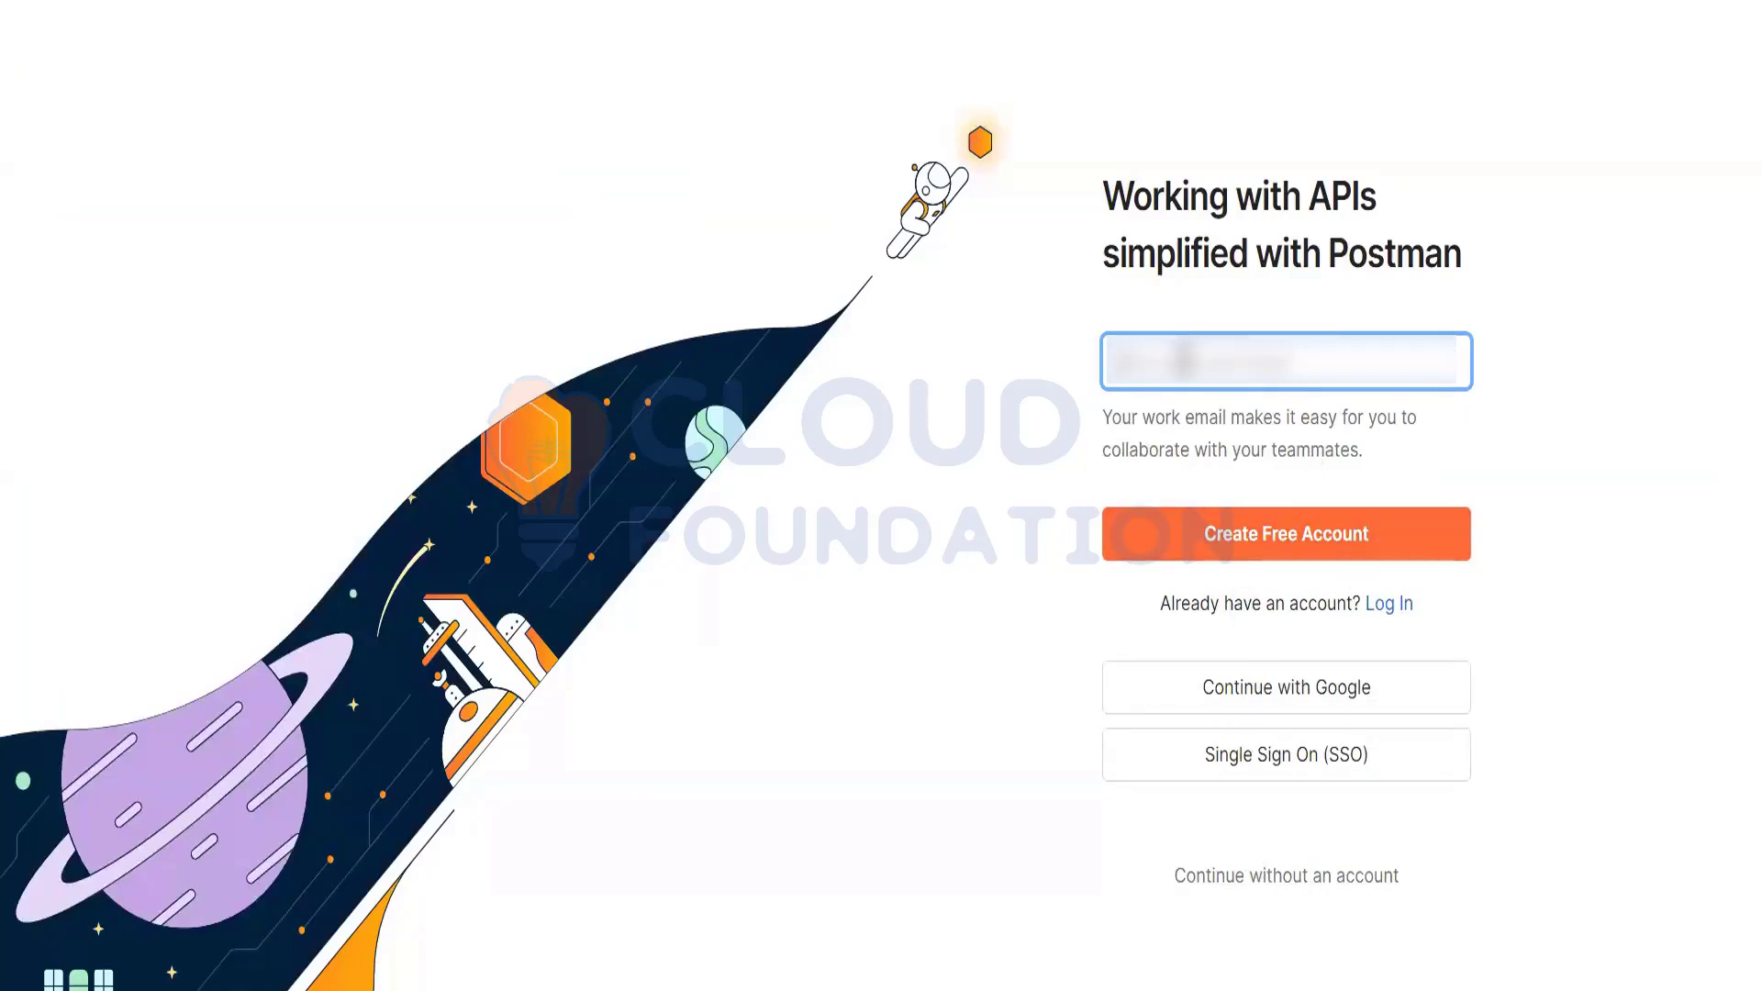
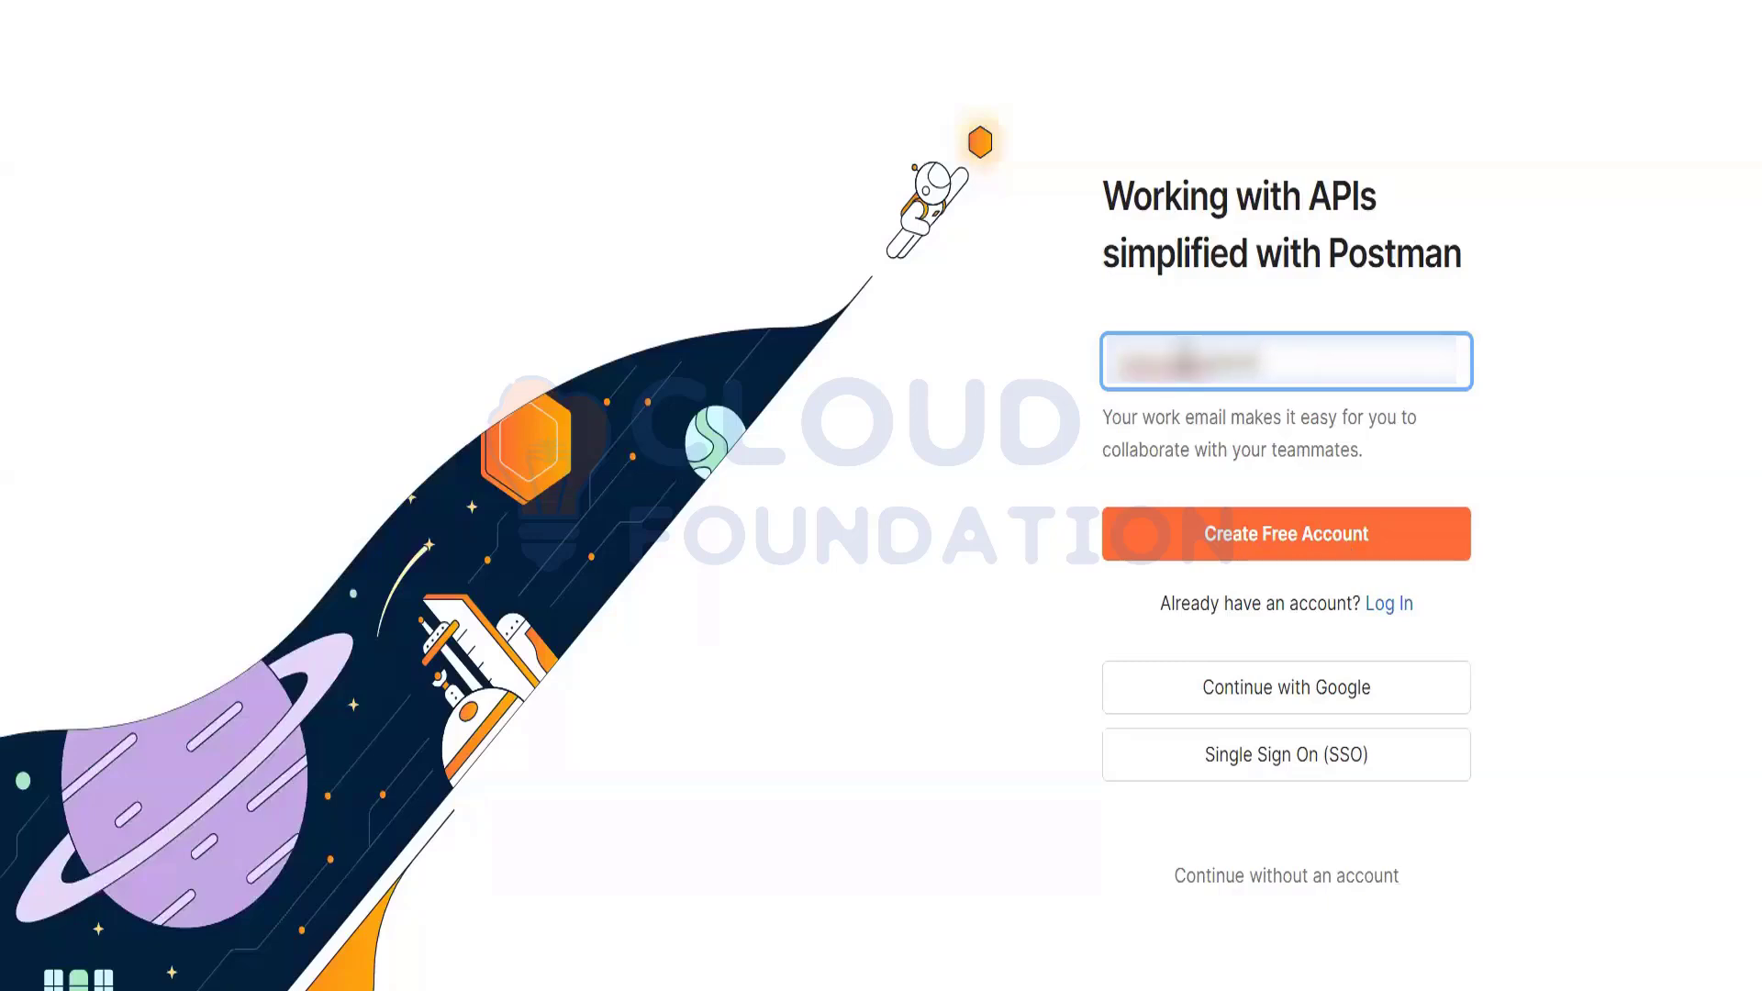
Step: Enter a work email address and start creating a free Postman account
text(mail.coail.com)
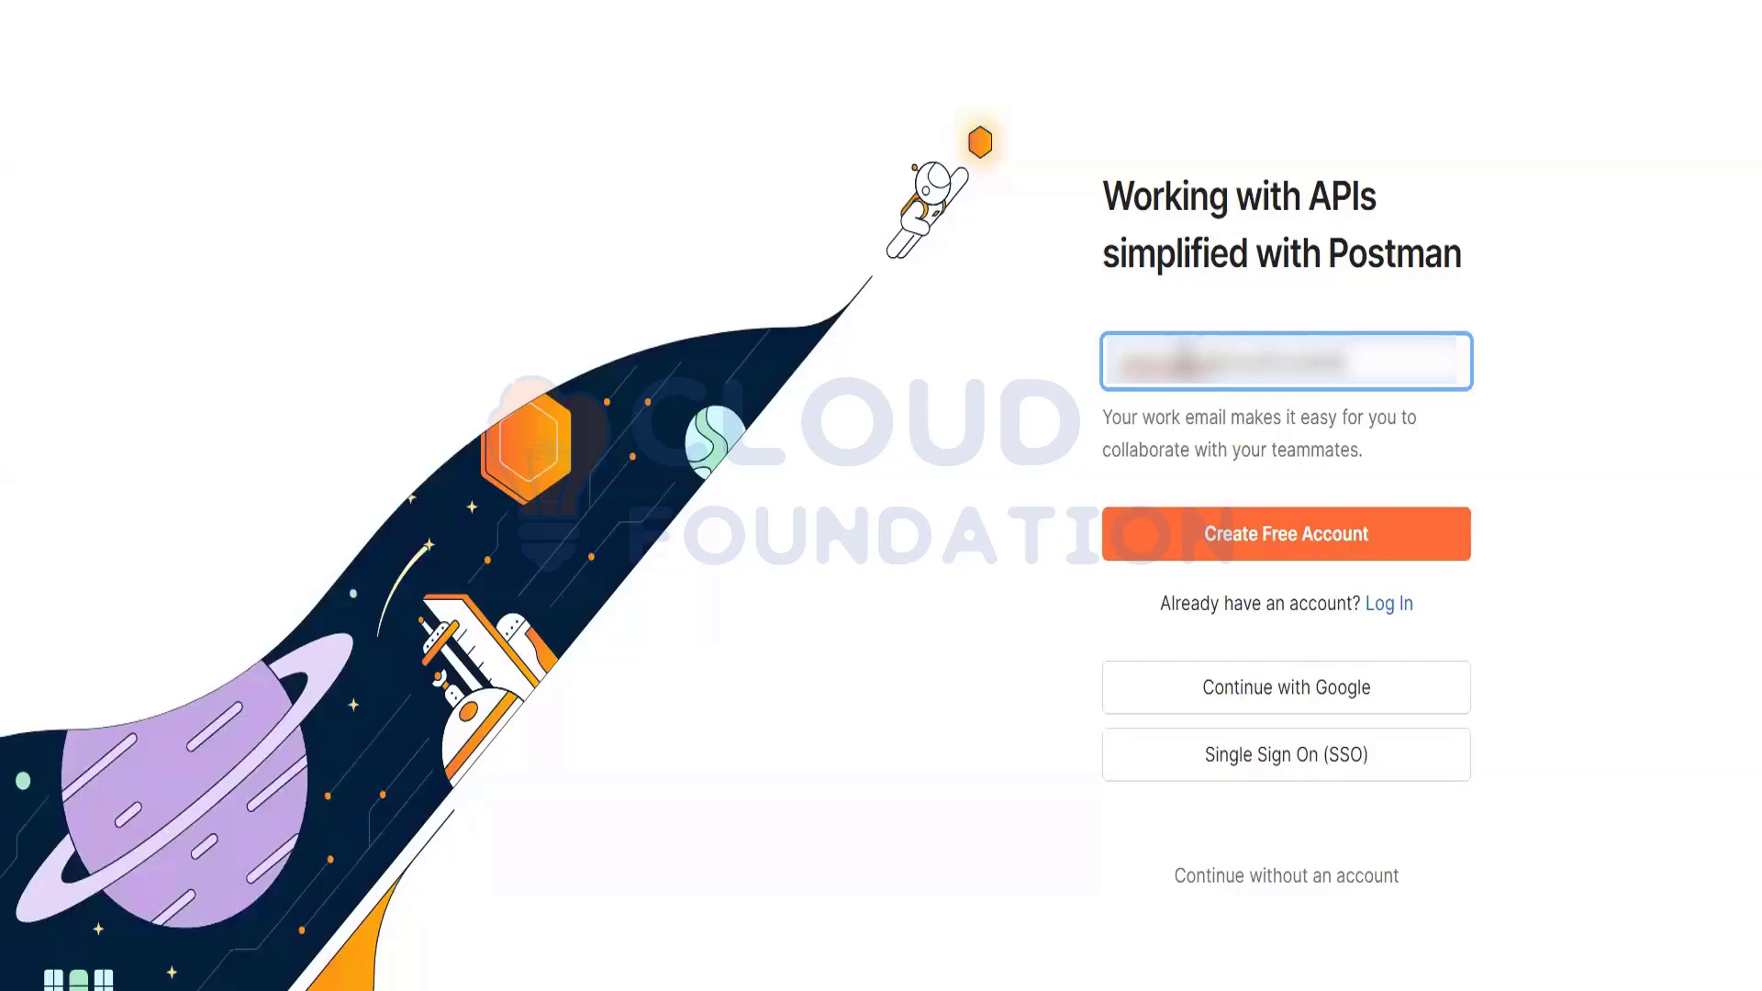
text(om)
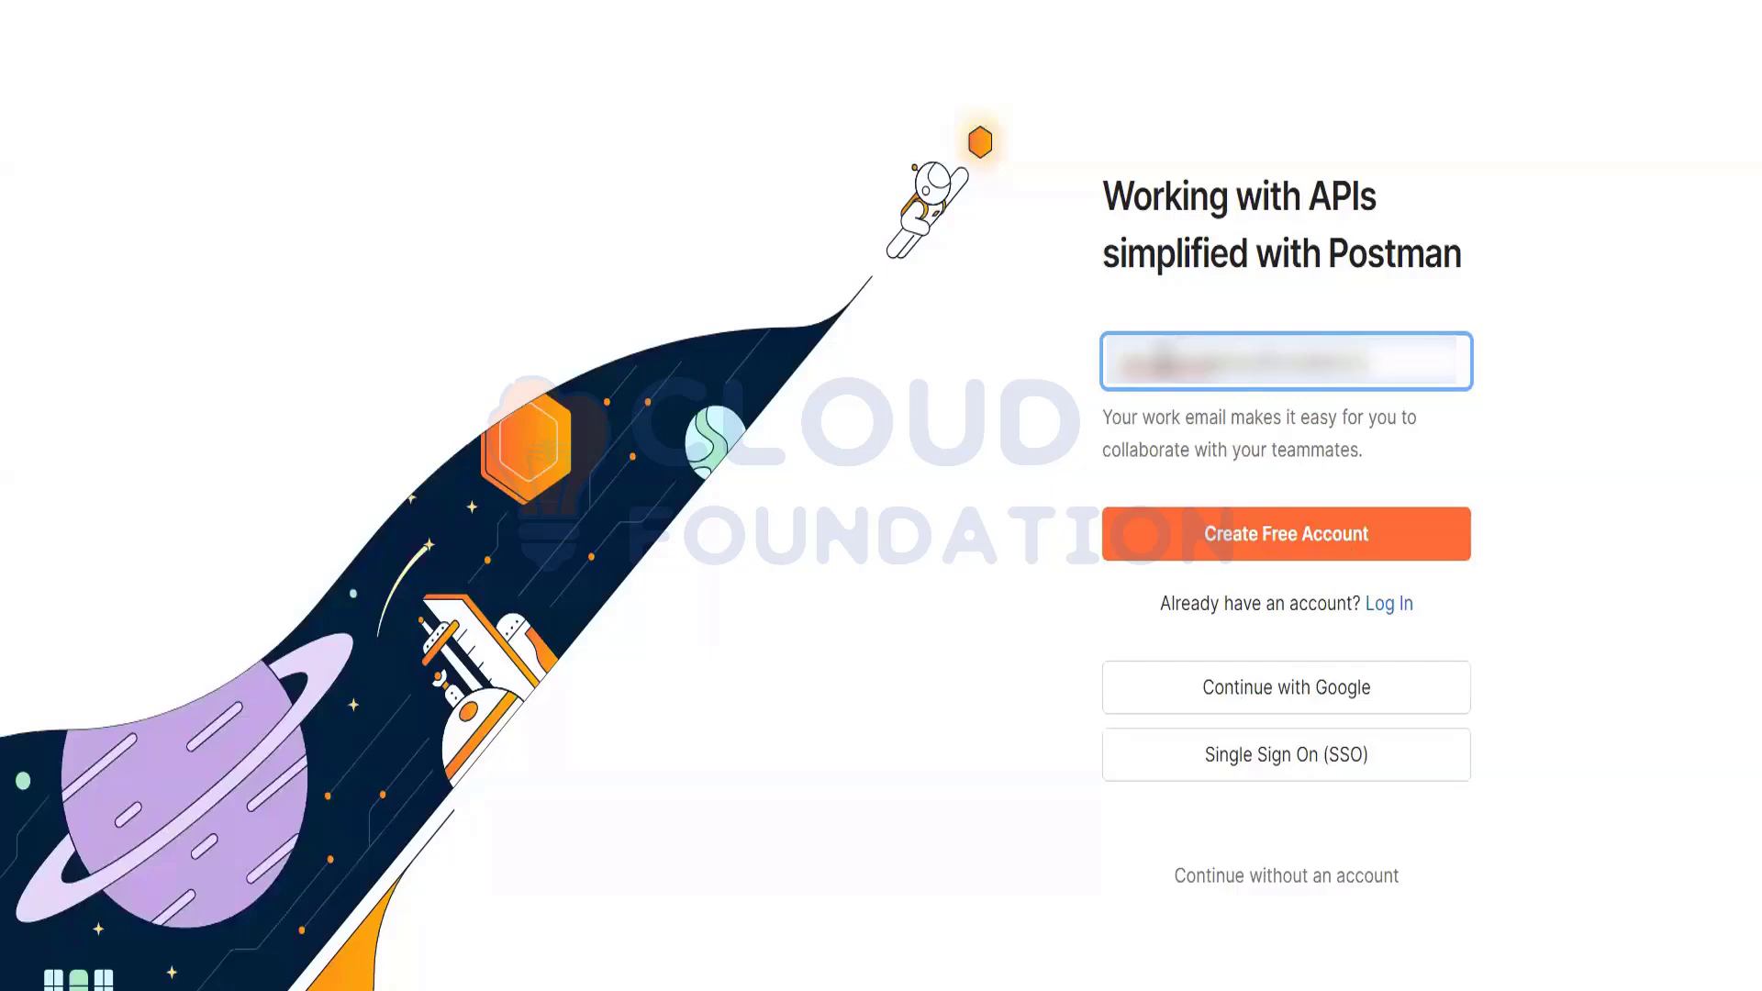
click(1252, 537)
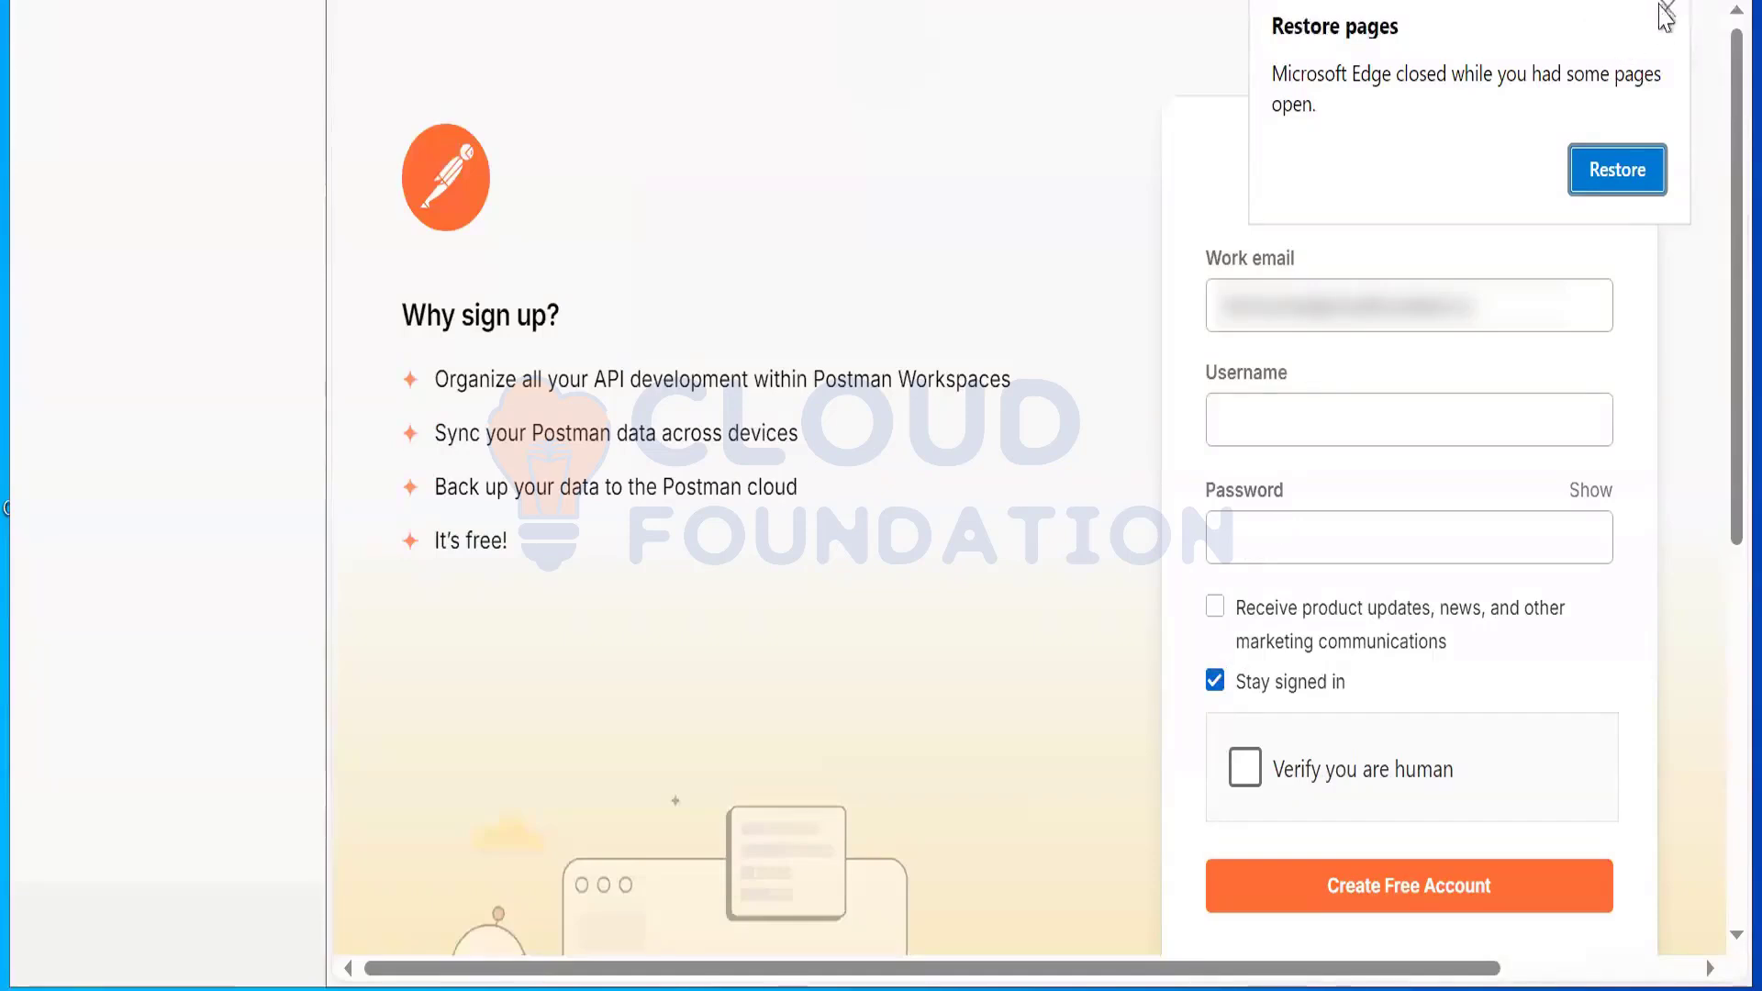
Step: Dismiss Edge's Restore pages notice and begin filling in the Postman sign-up details
click(1632, 445)
click(1388, 761)
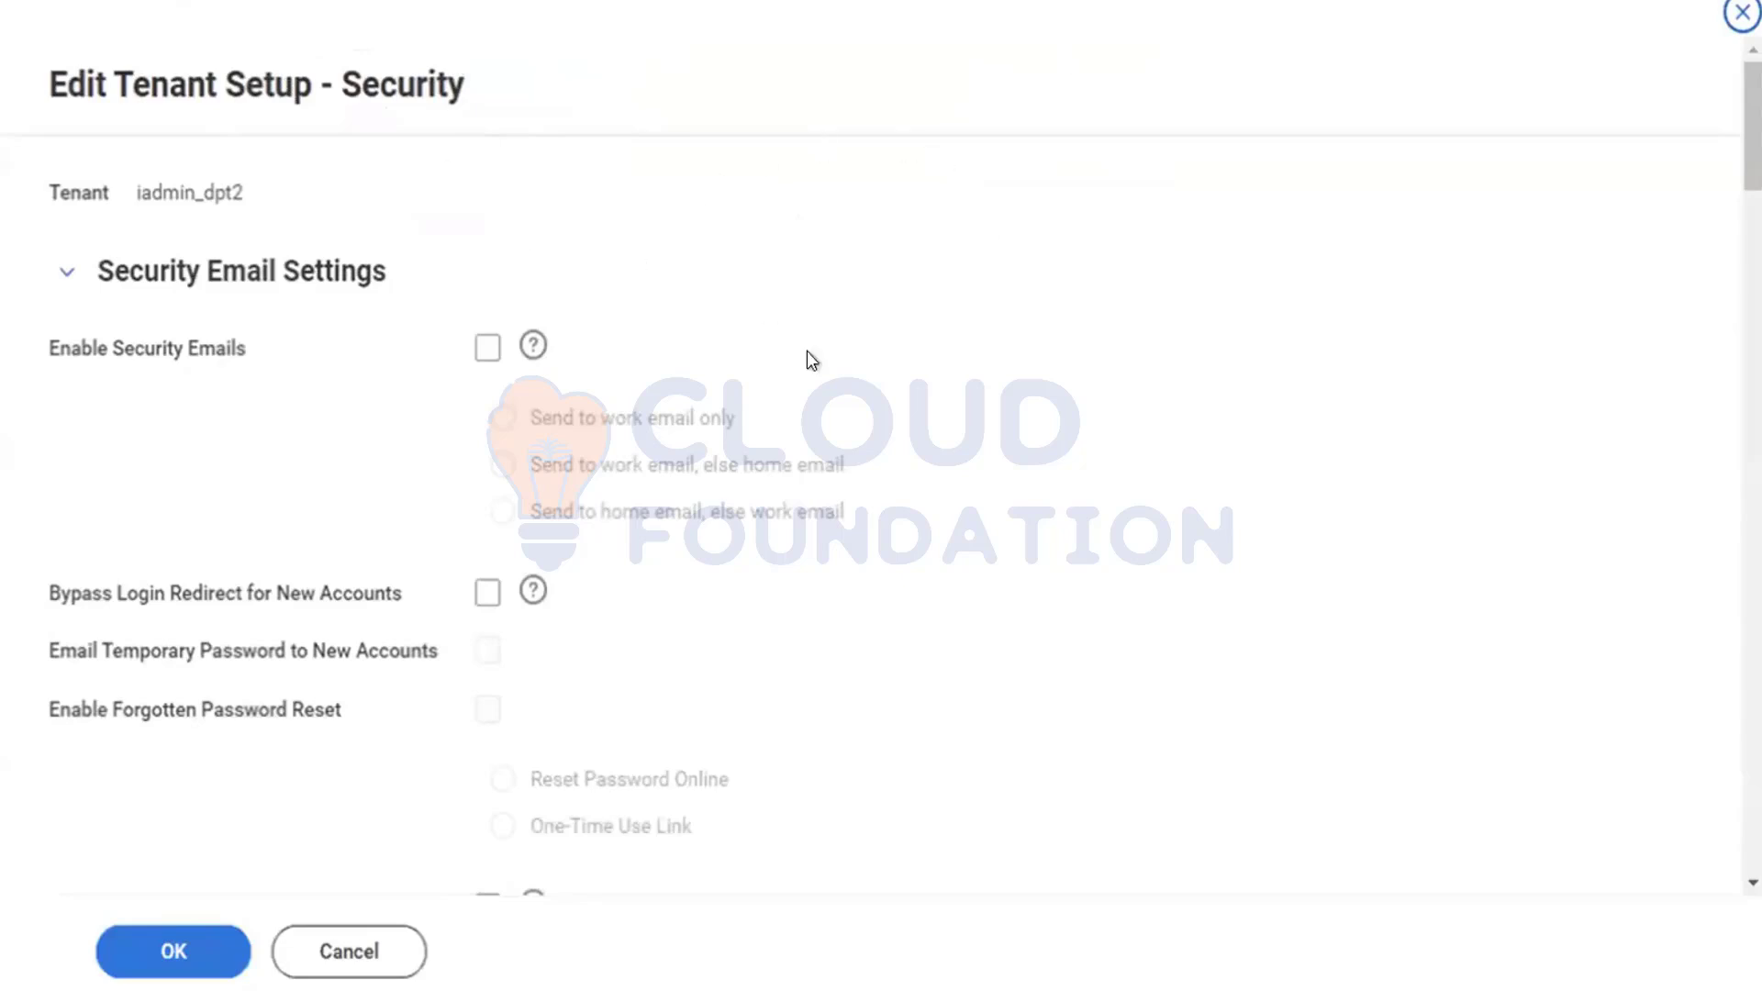
scroll(877, 314, down, 4)
scroll(876, 315, down, 7)
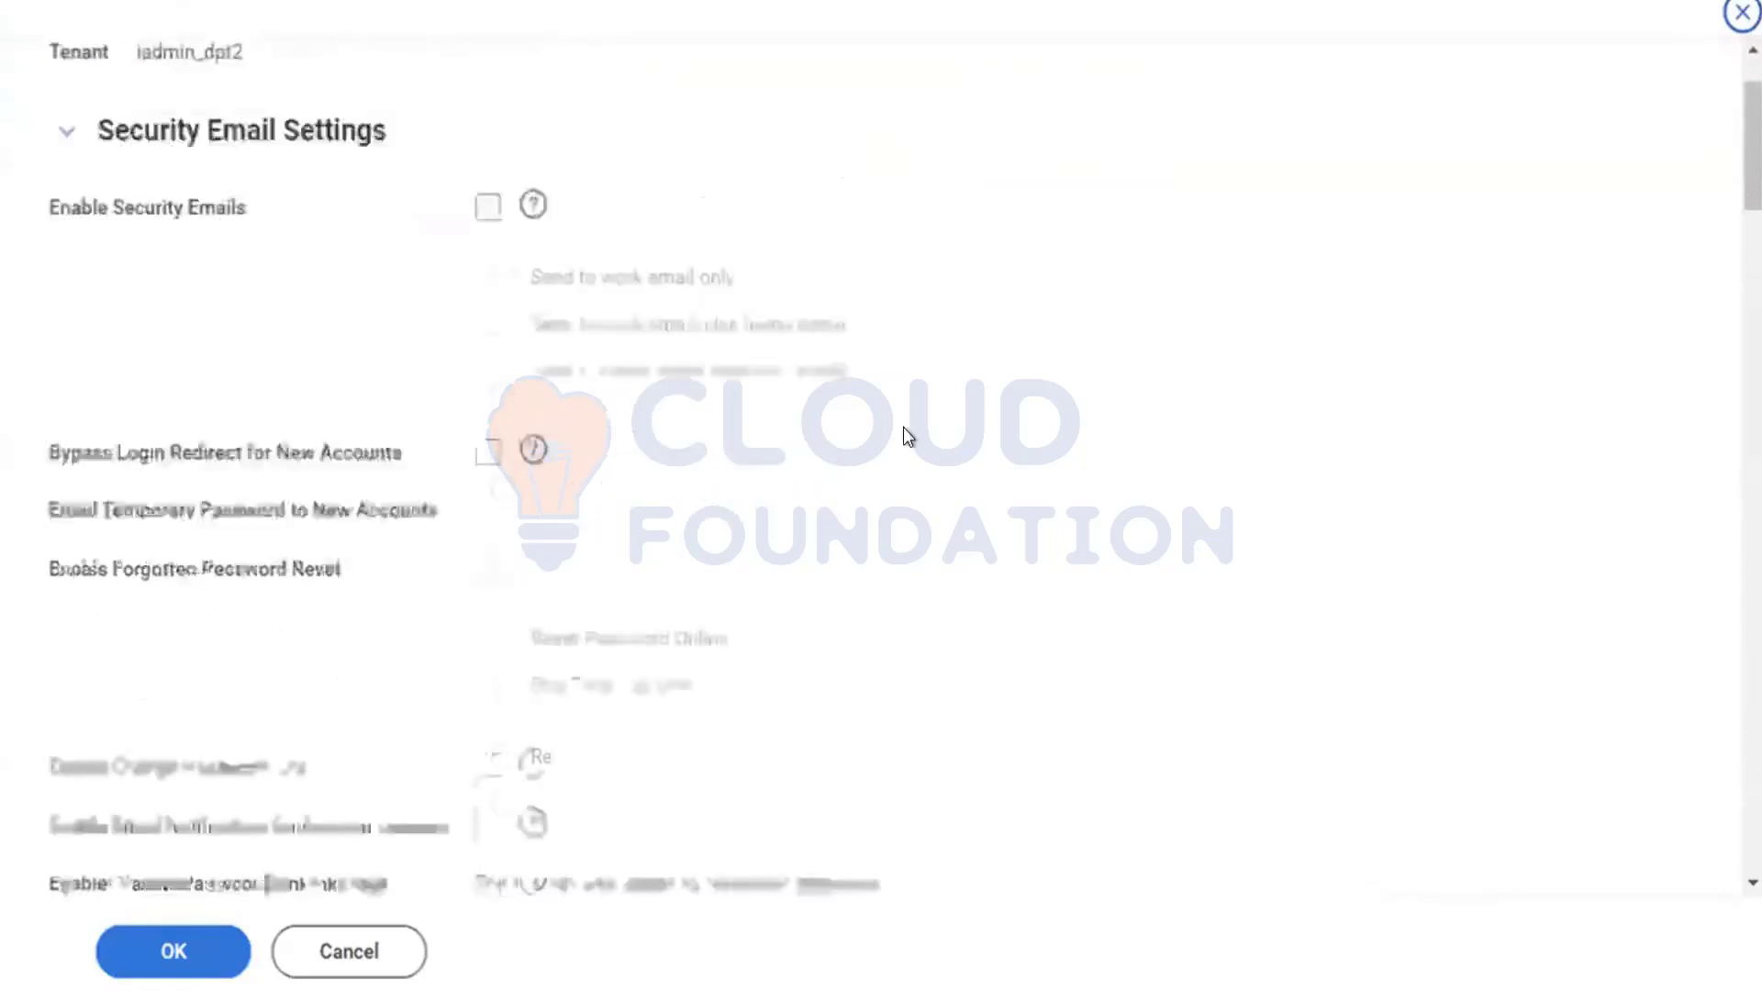
scroll(903, 431, down, 5)
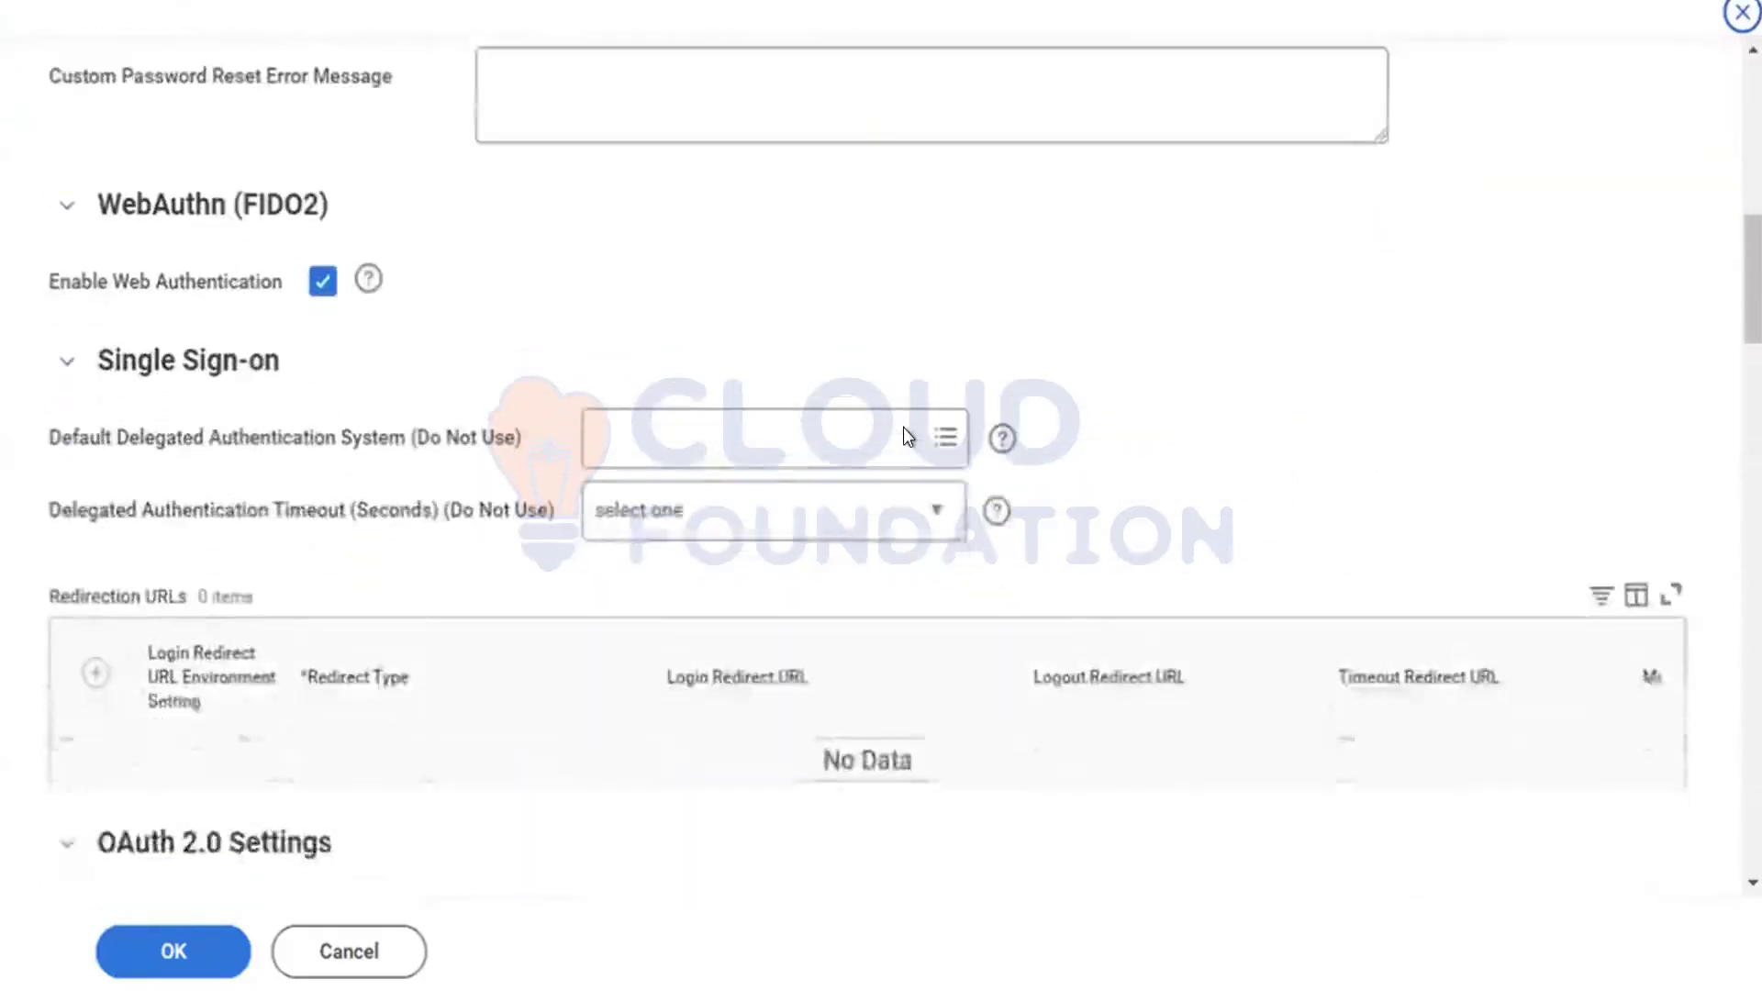
scroll(903, 431, down, 7)
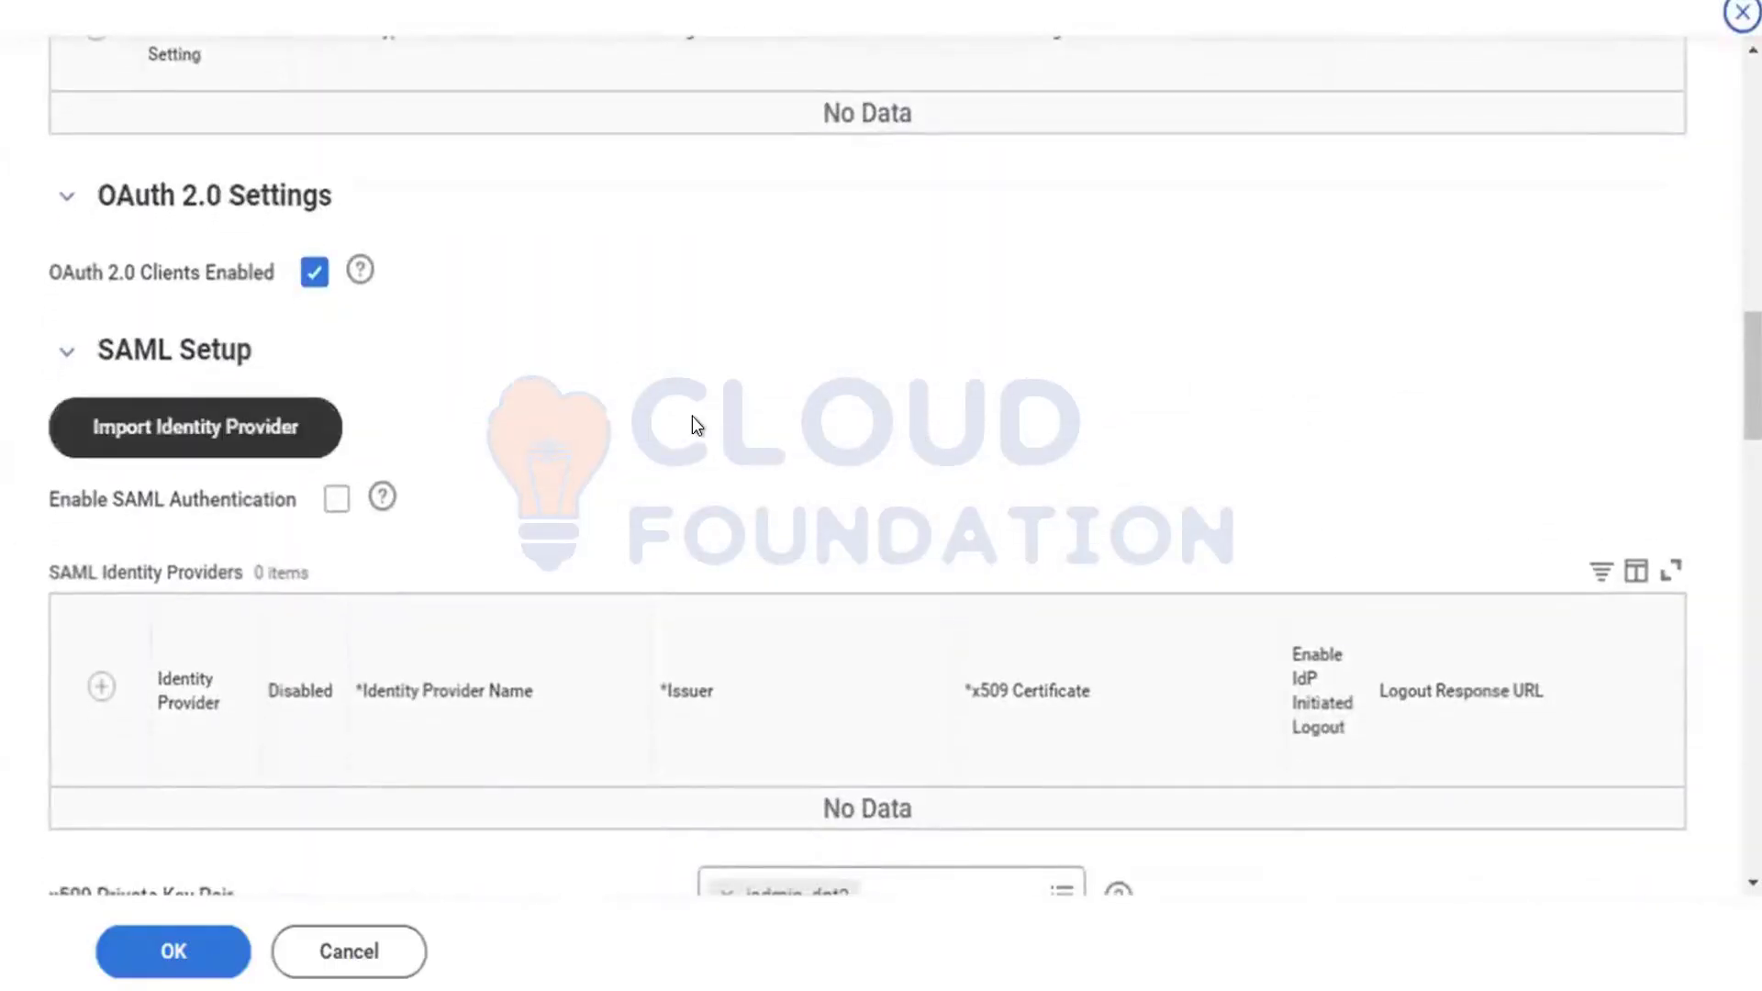
scroll(692, 425, down, 1)
scroll(693, 419, down, 3)
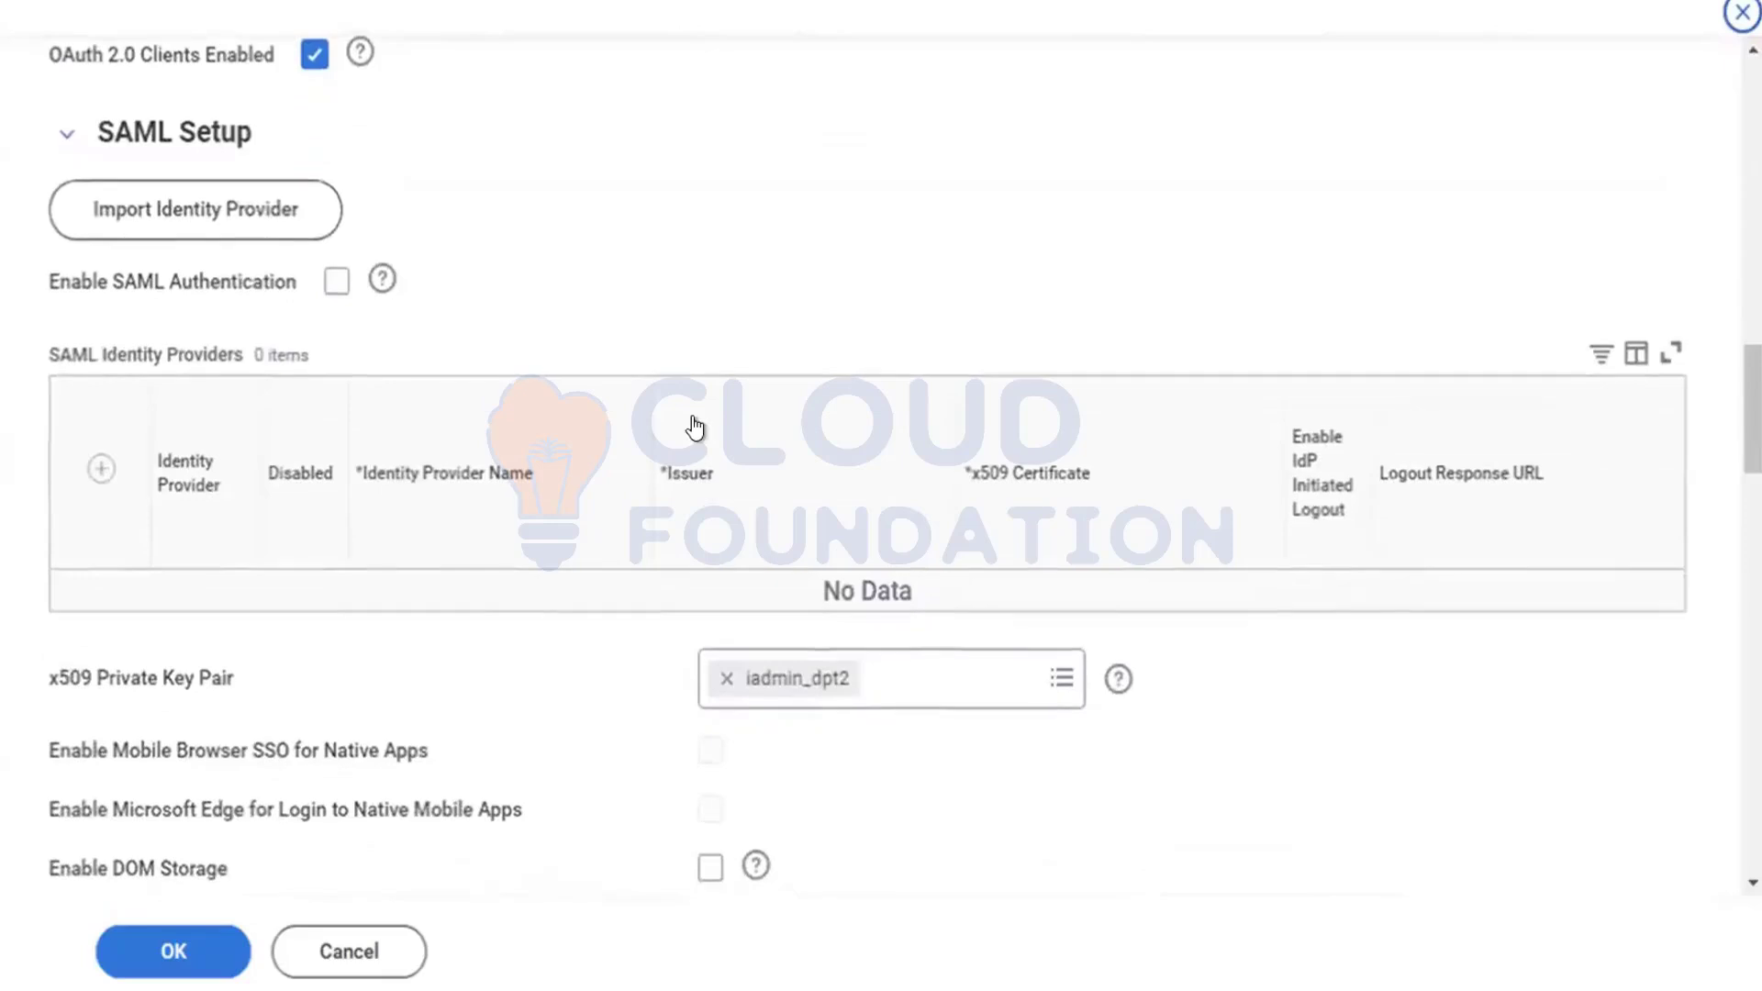
scroll(692, 416, down, 1)
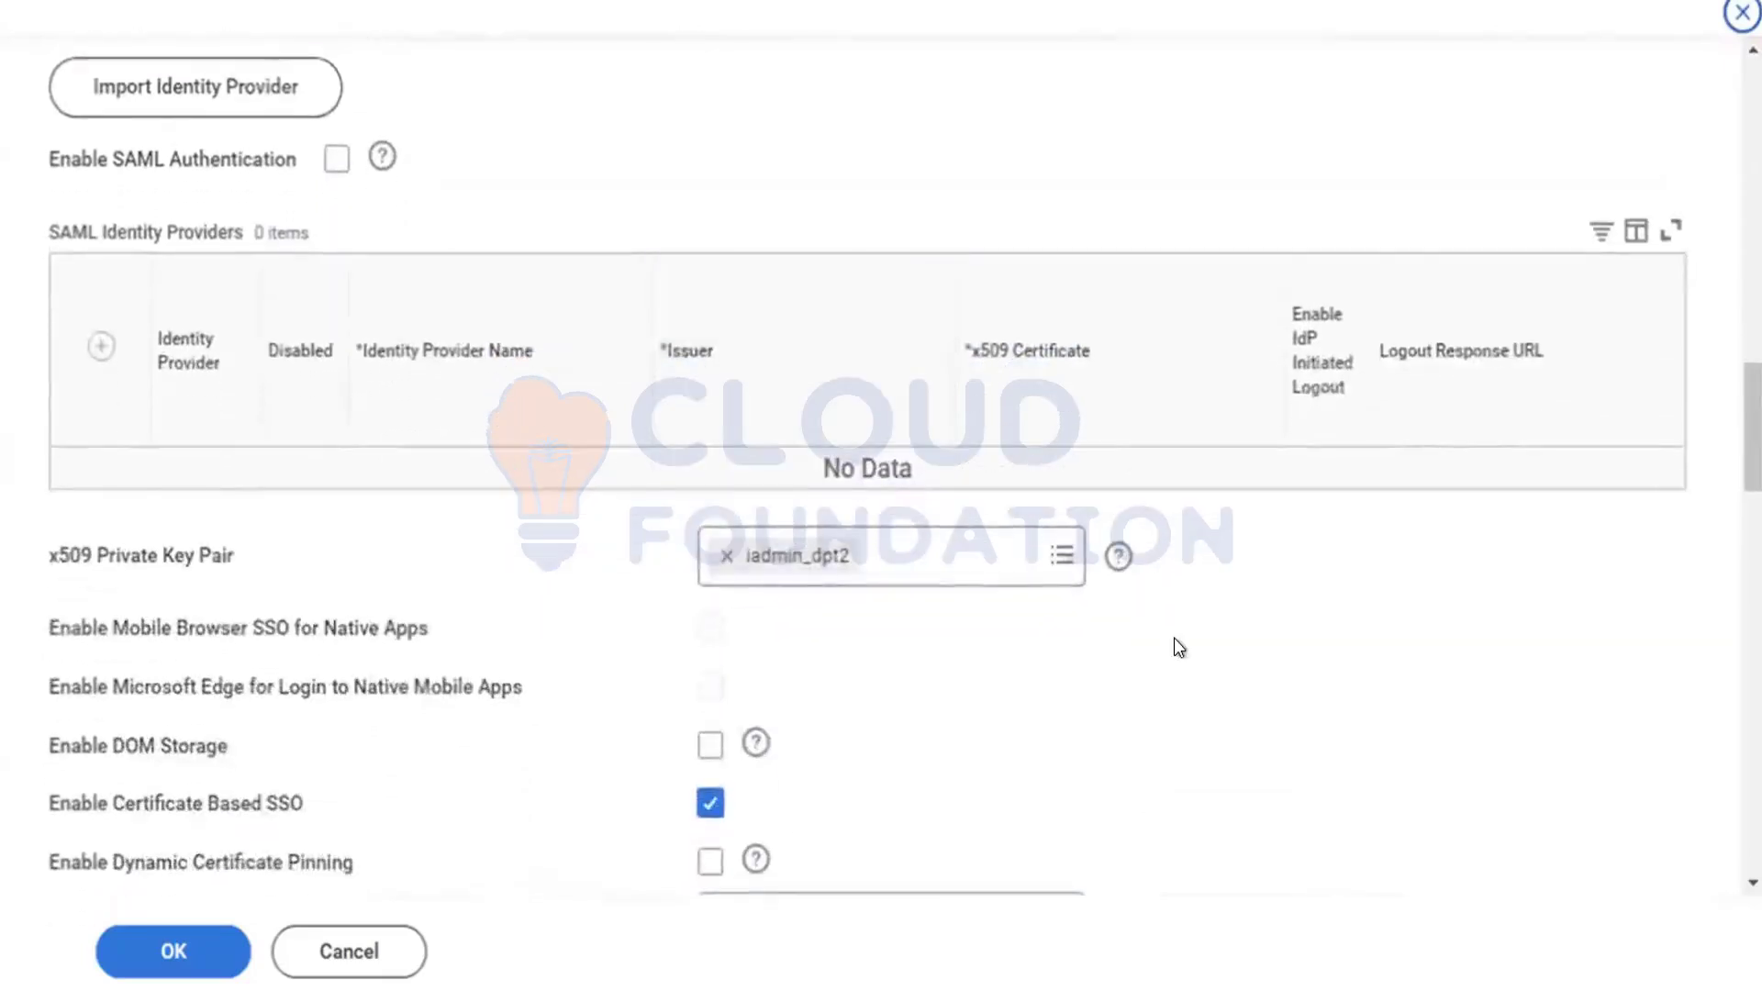
scroll(1177, 645, down, 3)
scroll(1175, 638, up, 1)
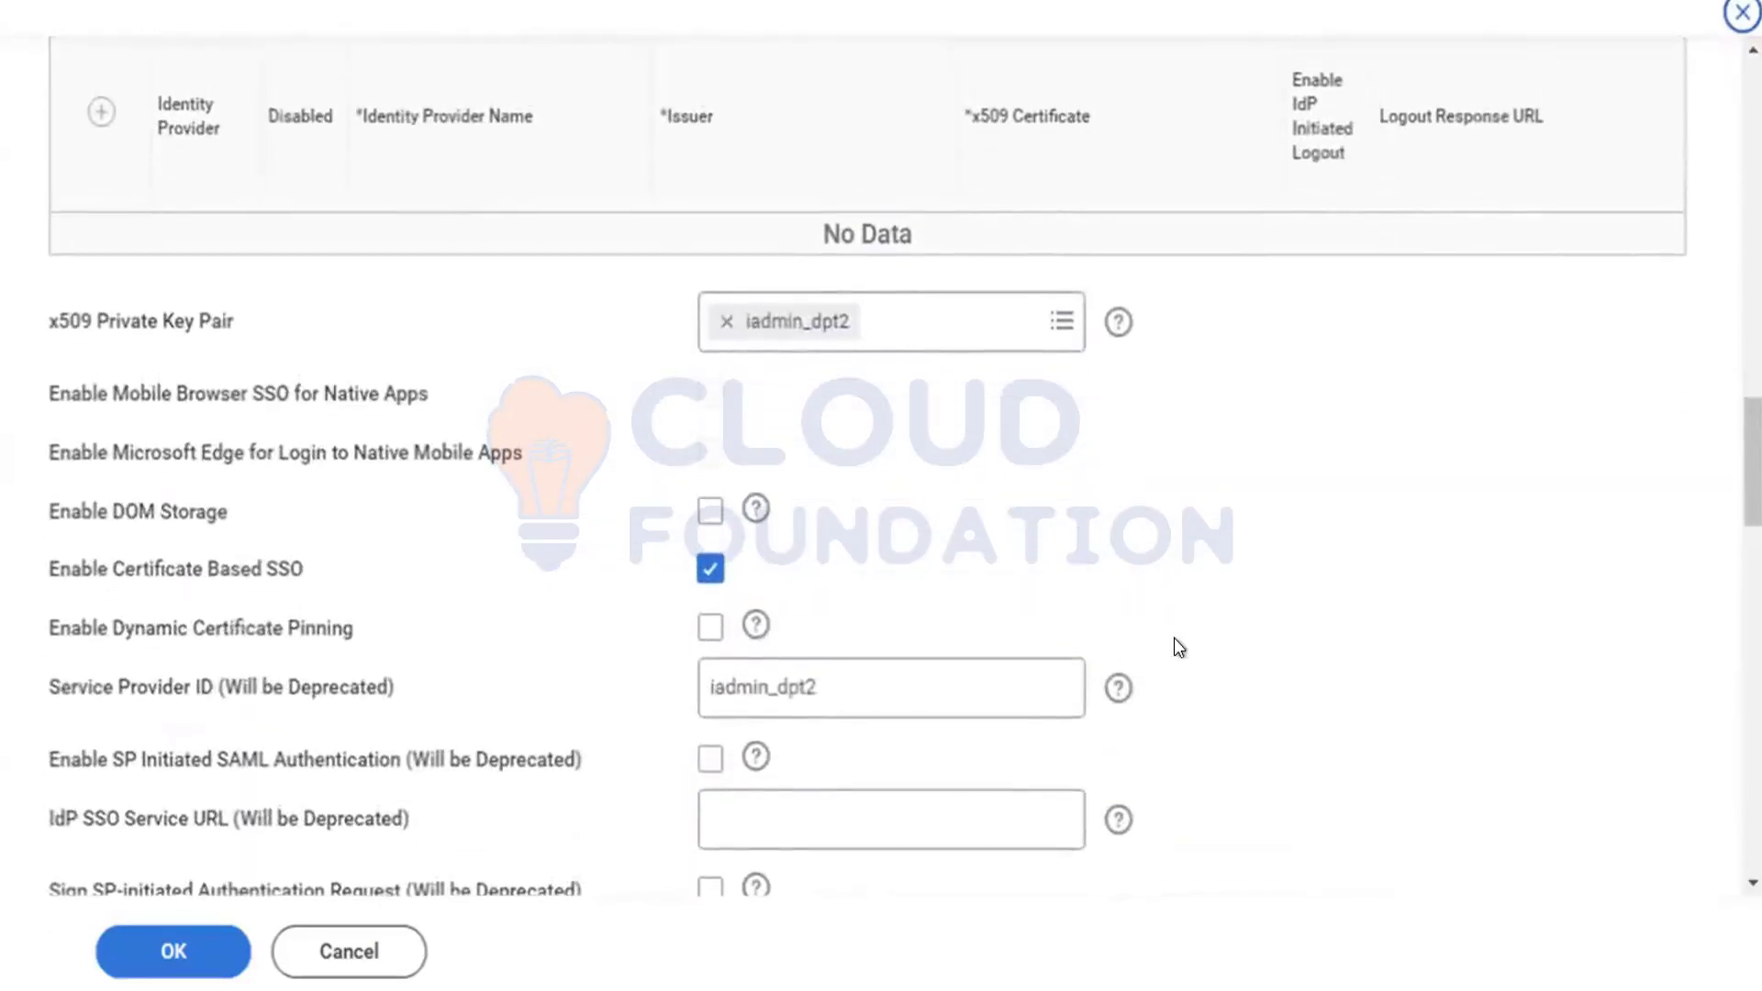
scroll(1178, 646, down, 1)
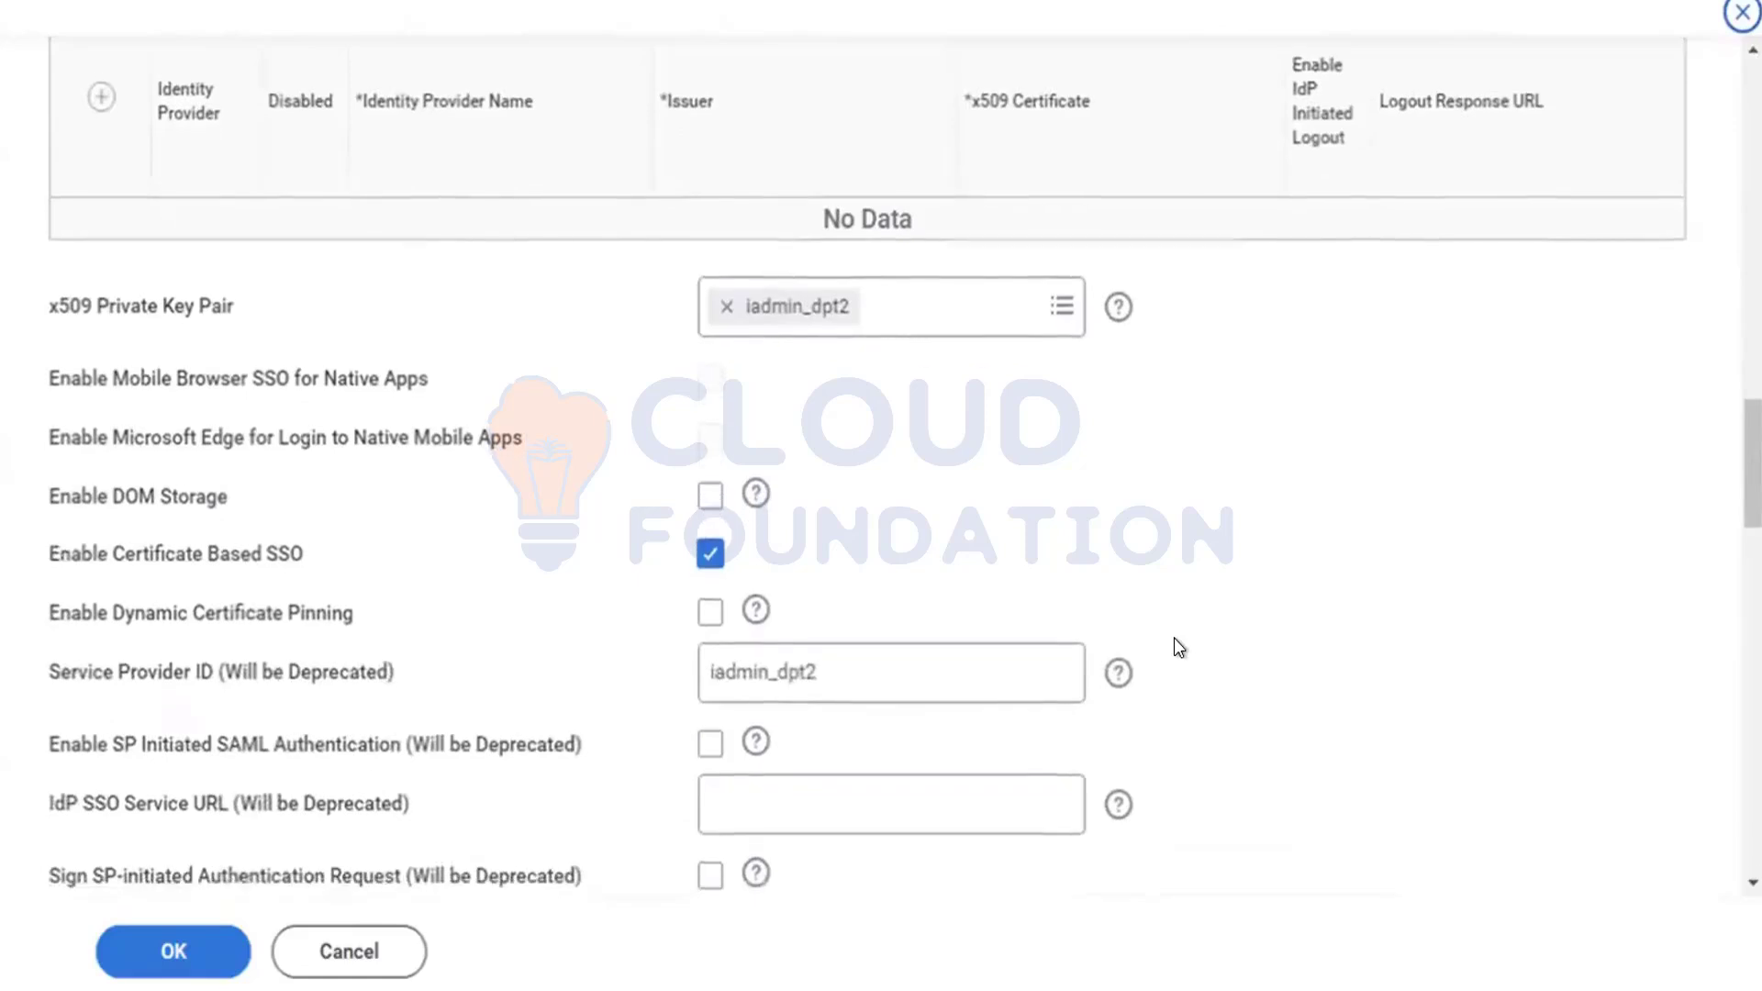
scroll(1179, 647, down, 1)
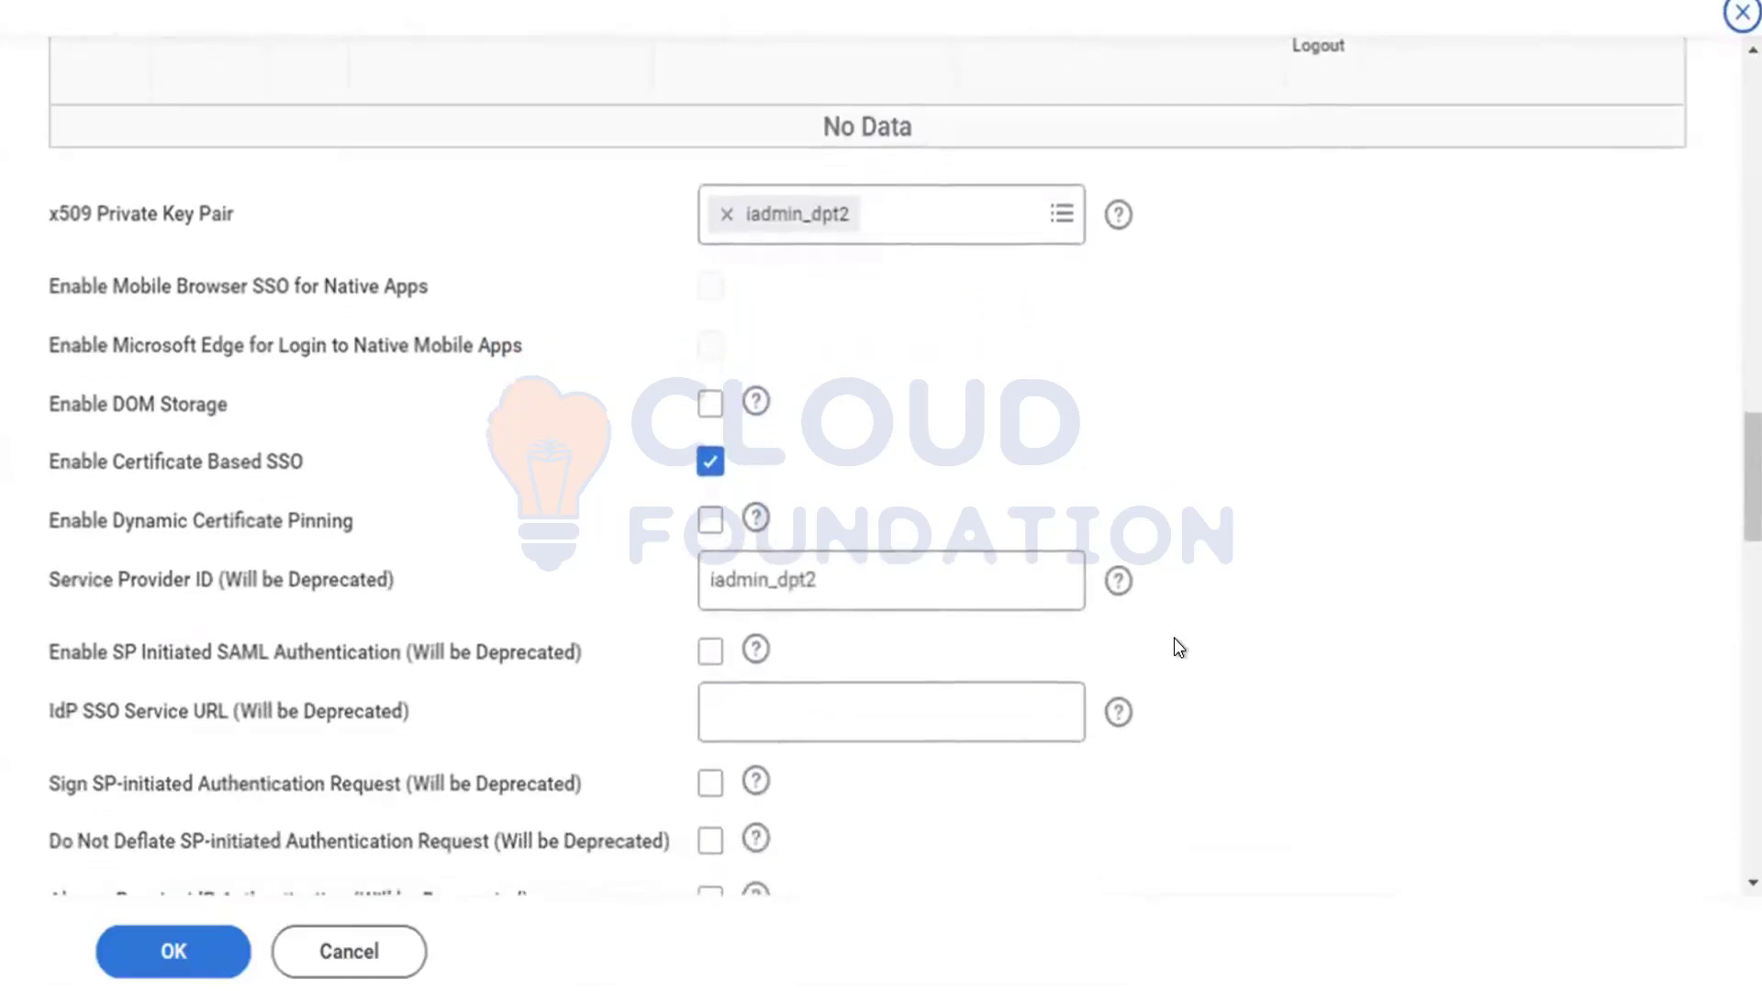
scroll(1178, 646, down, 3)
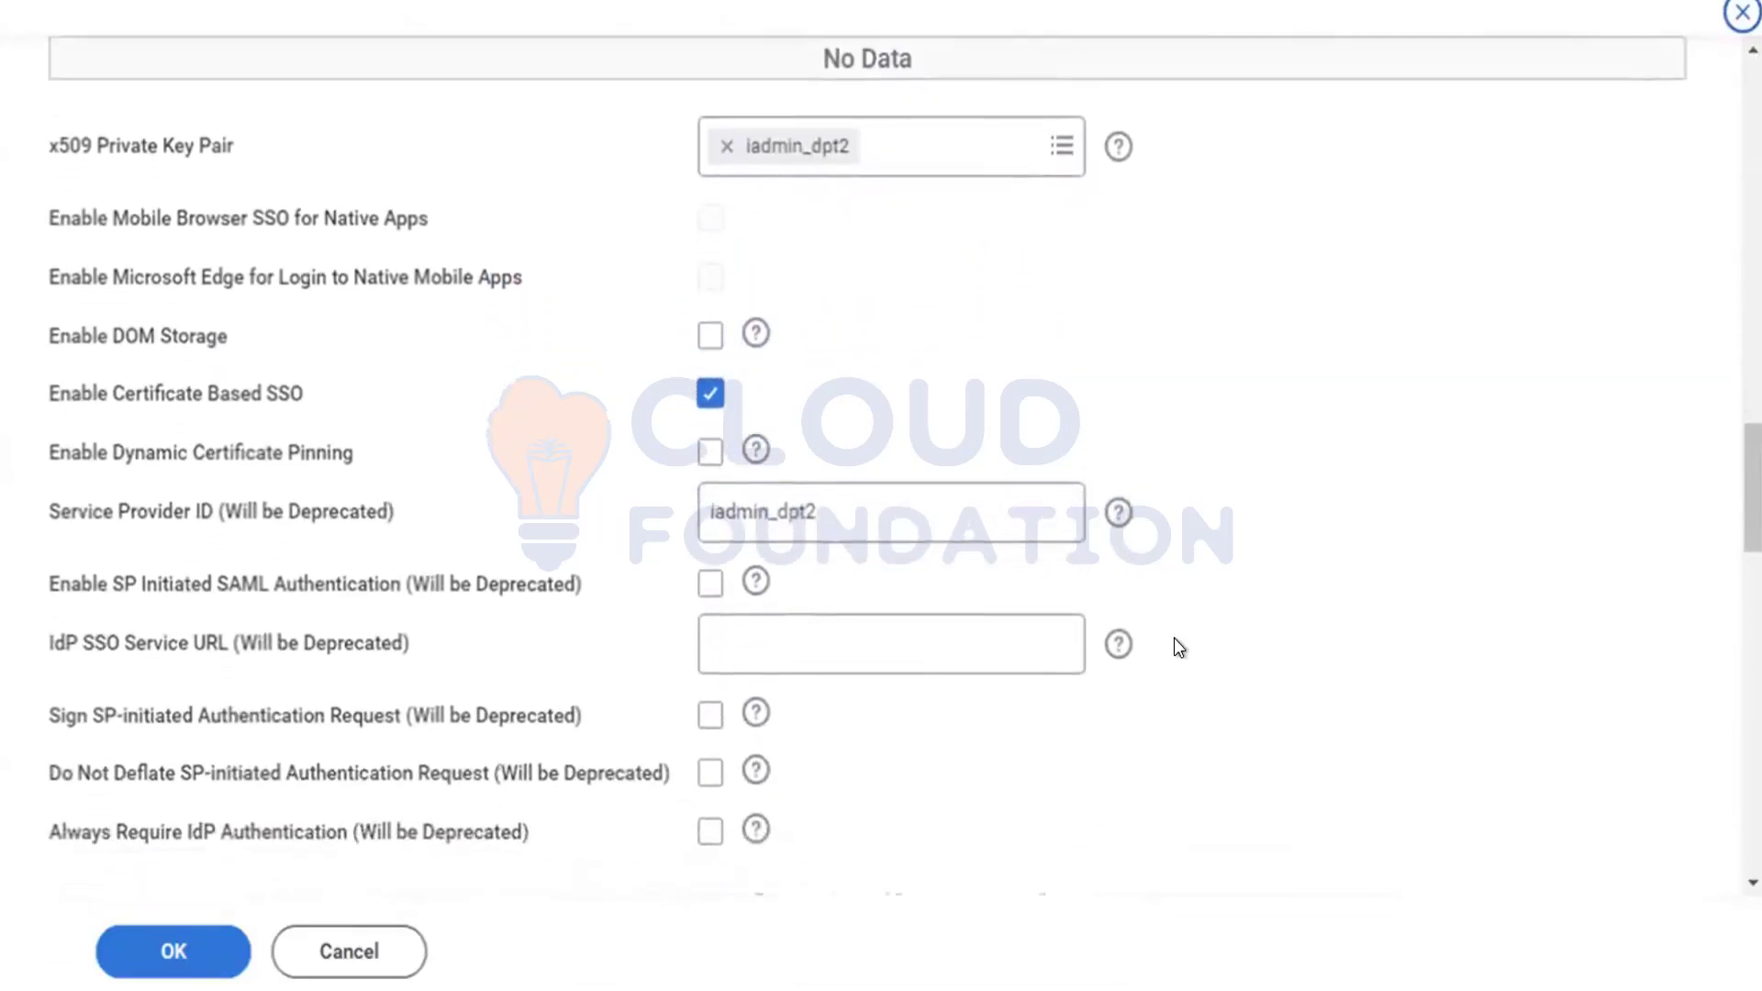
scroll(1179, 647, down, 2)
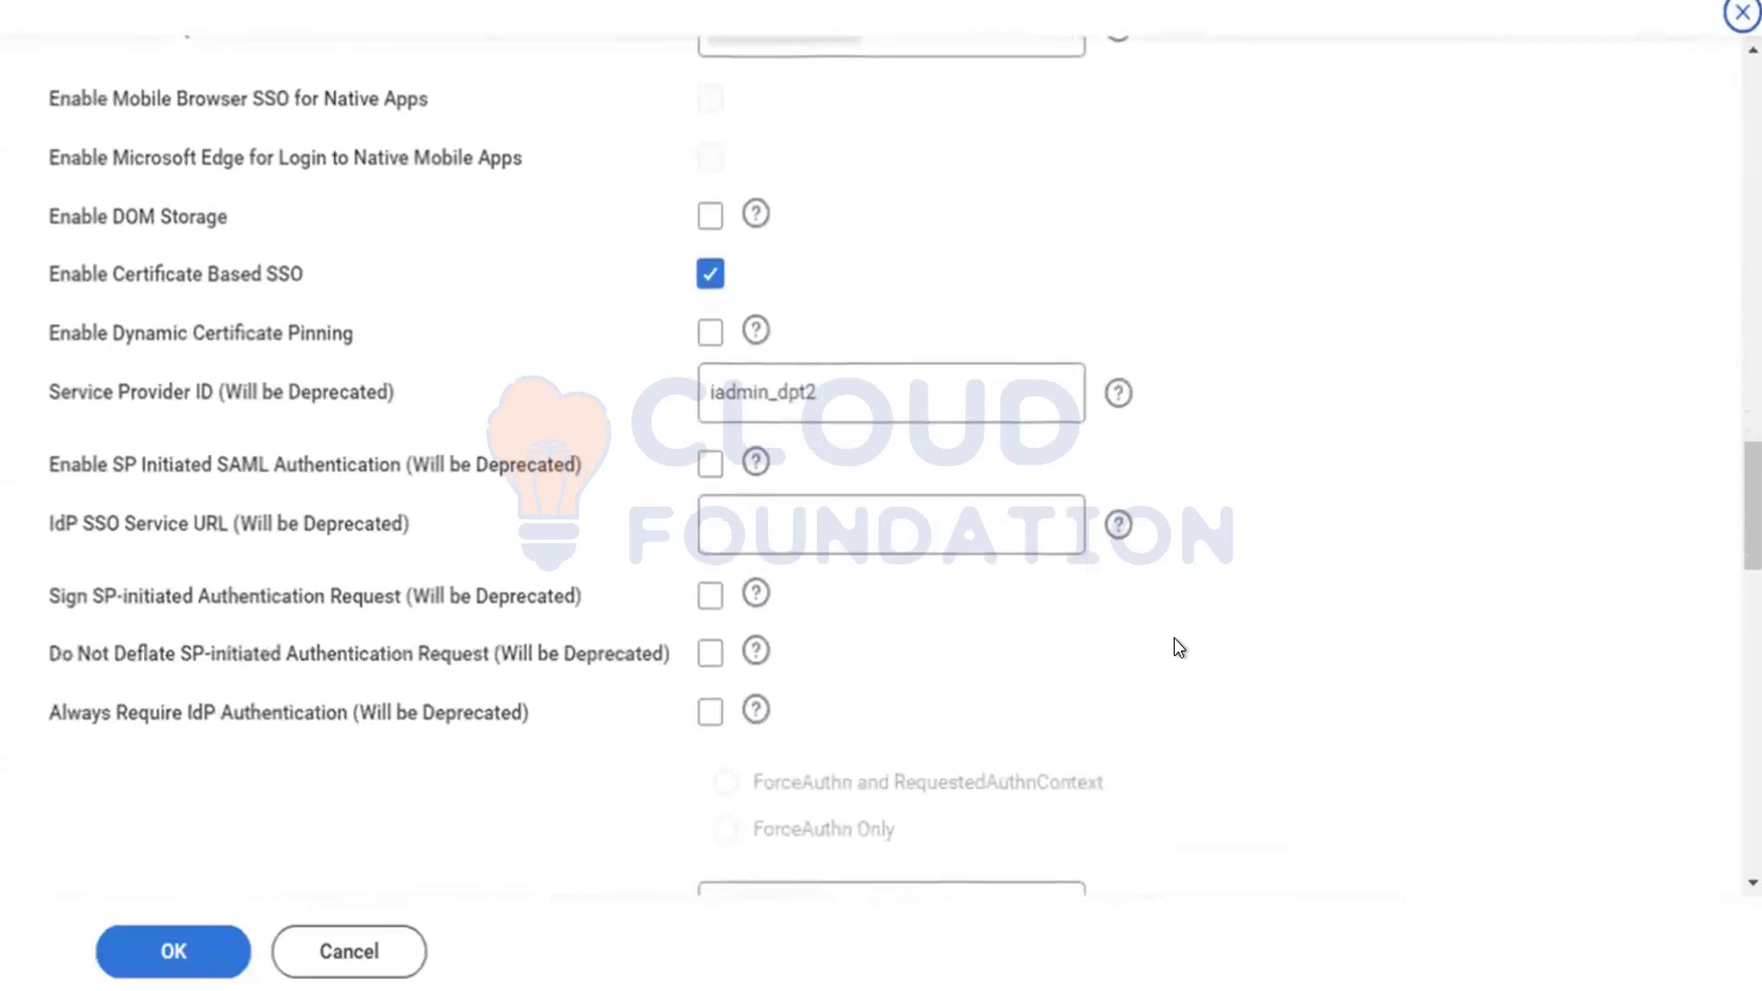
scroll(1179, 647, down, 6)
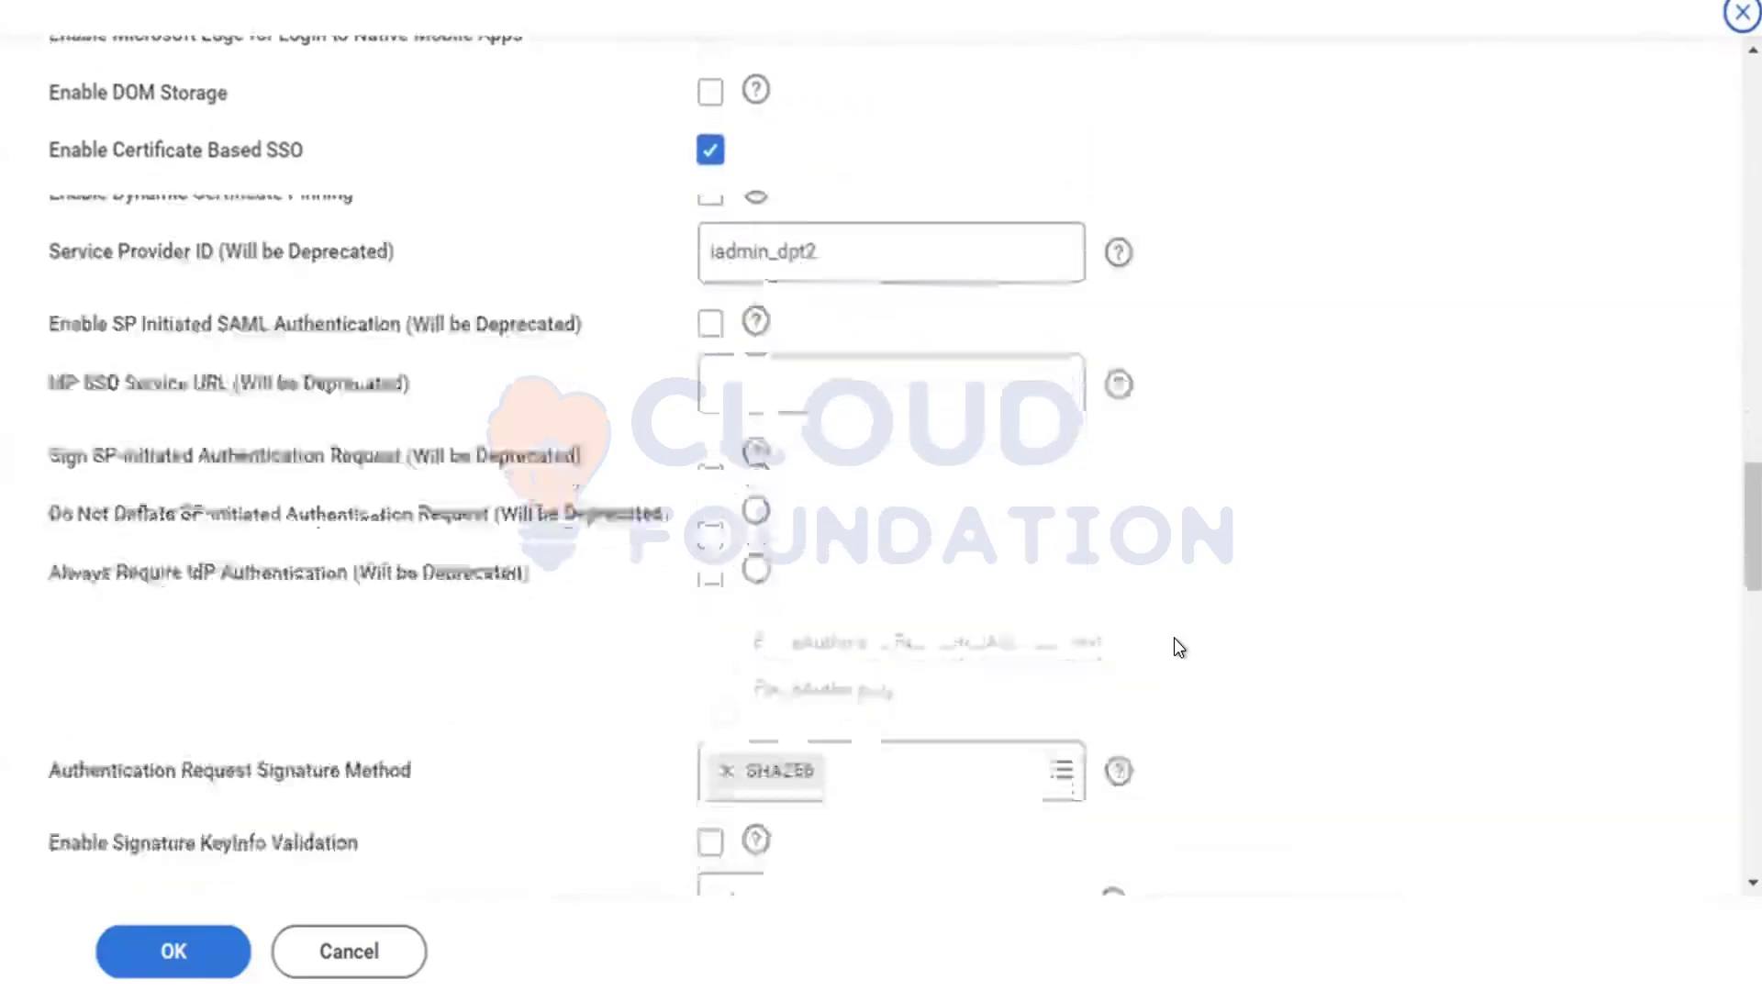
scroll(1176, 647, up, 20)
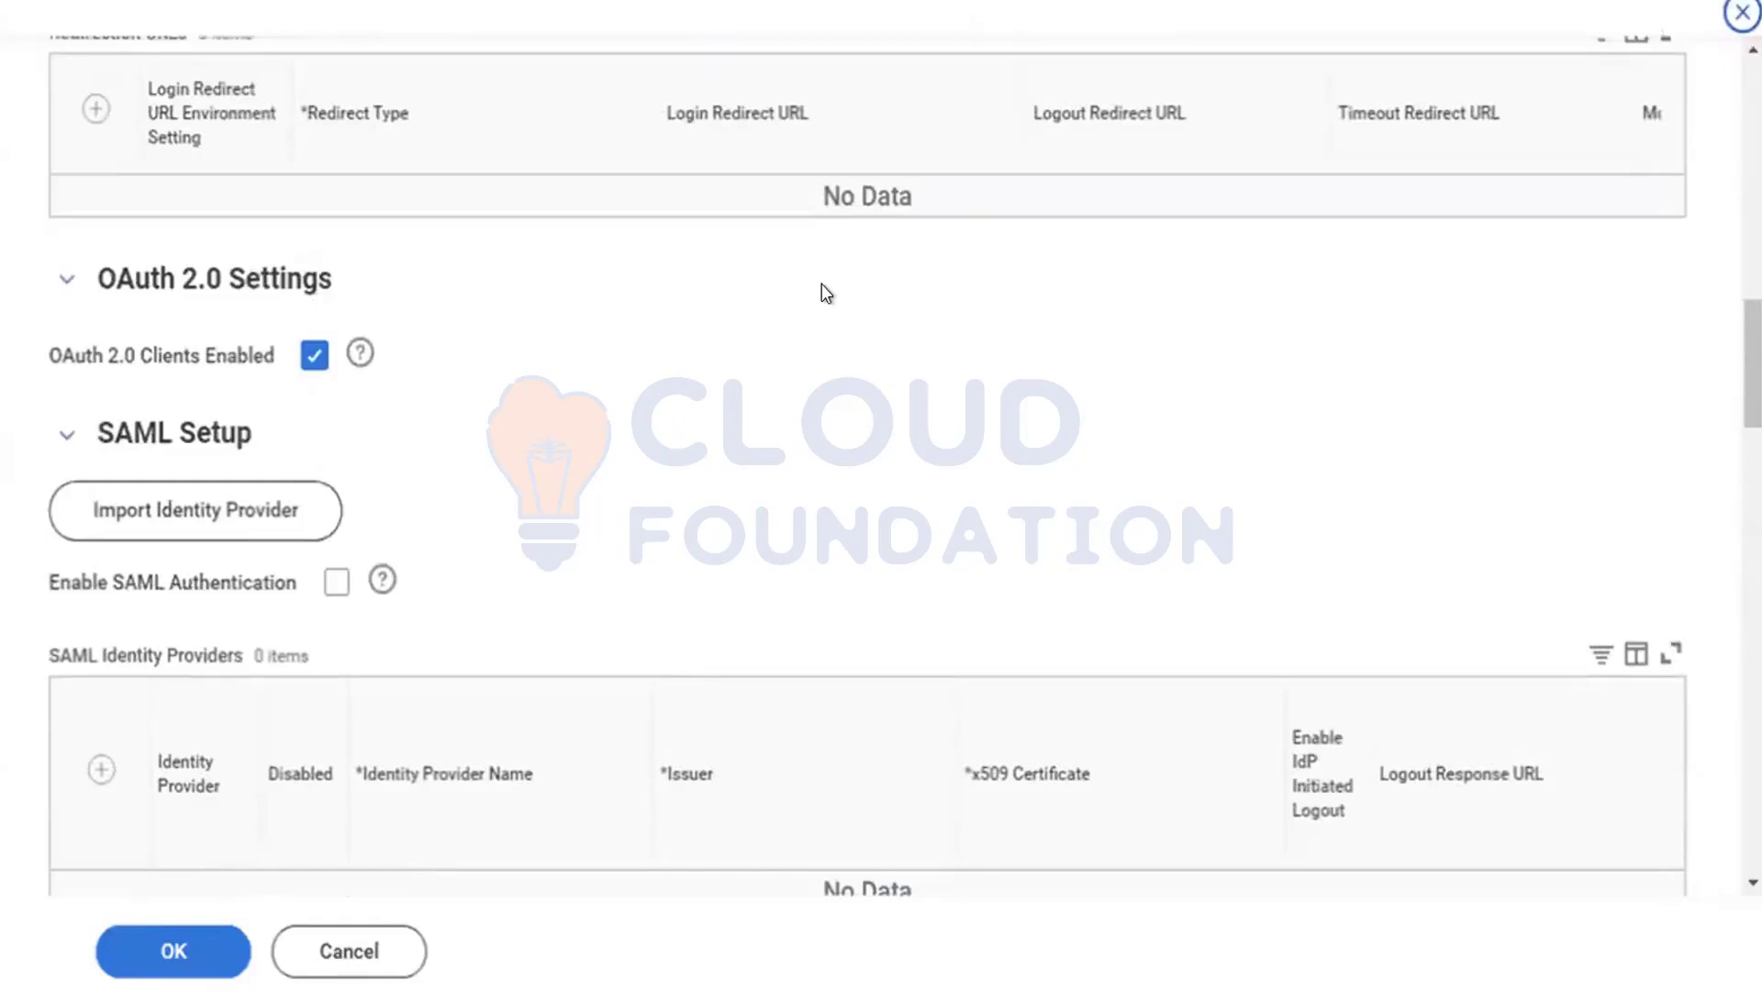
scroll(1042, 721, up, 10)
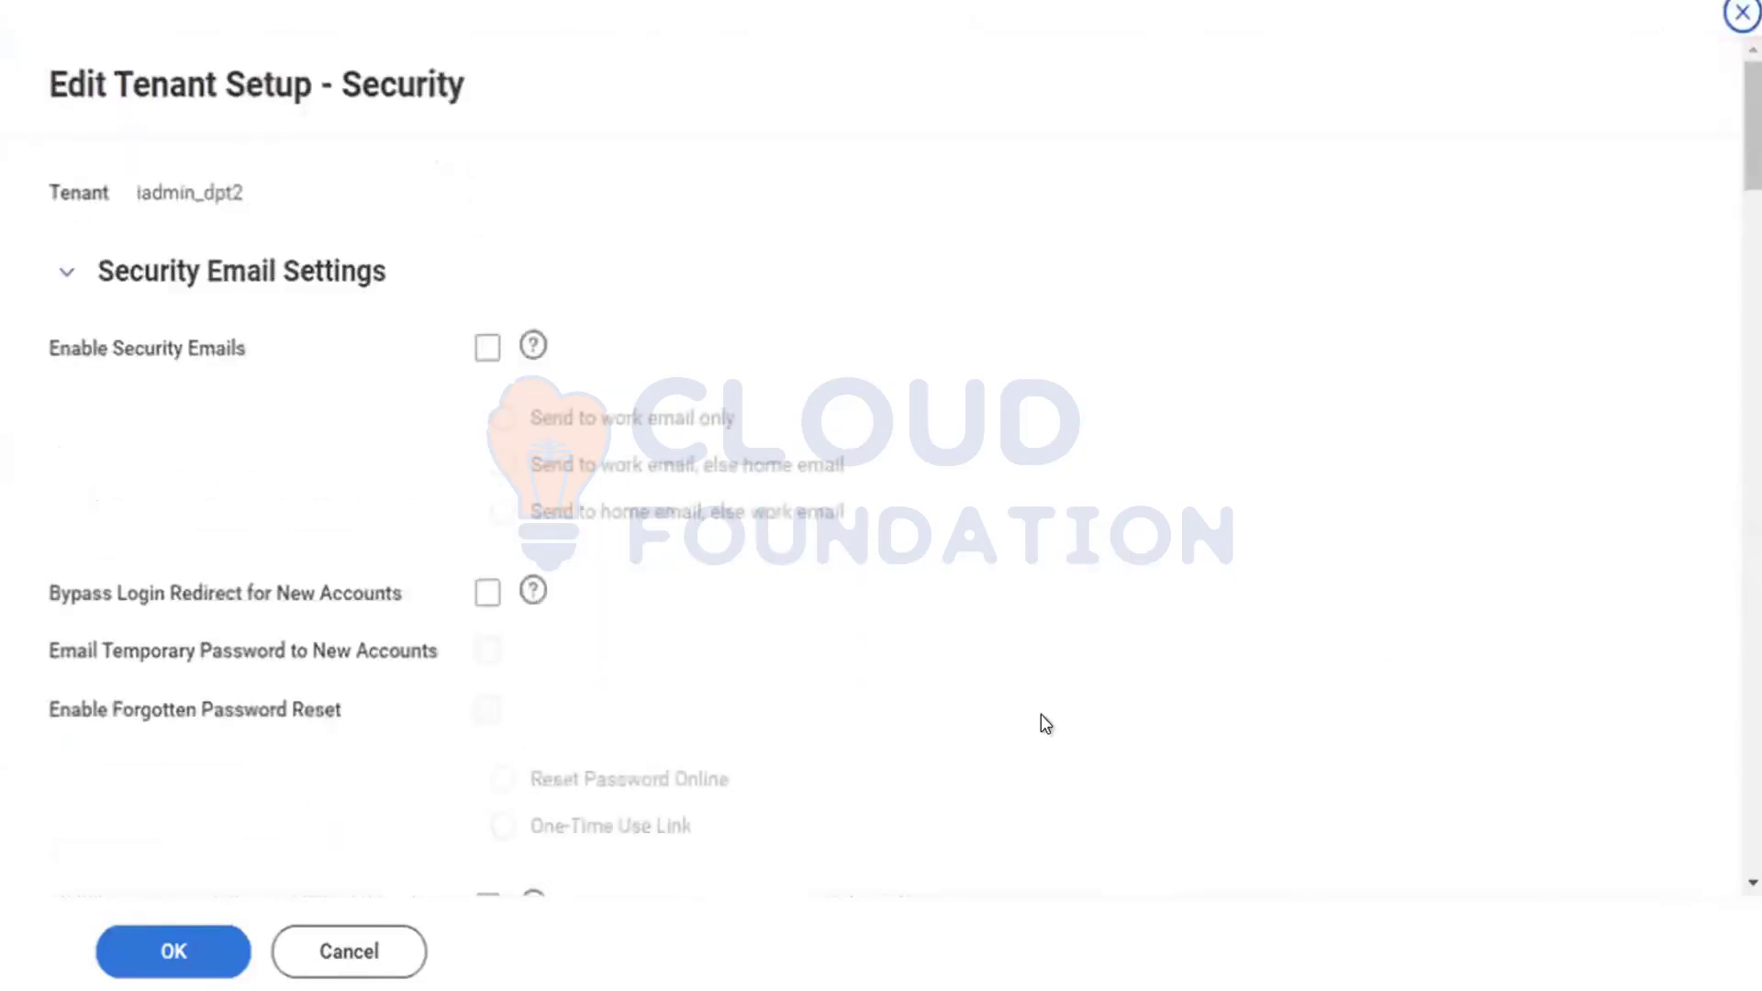
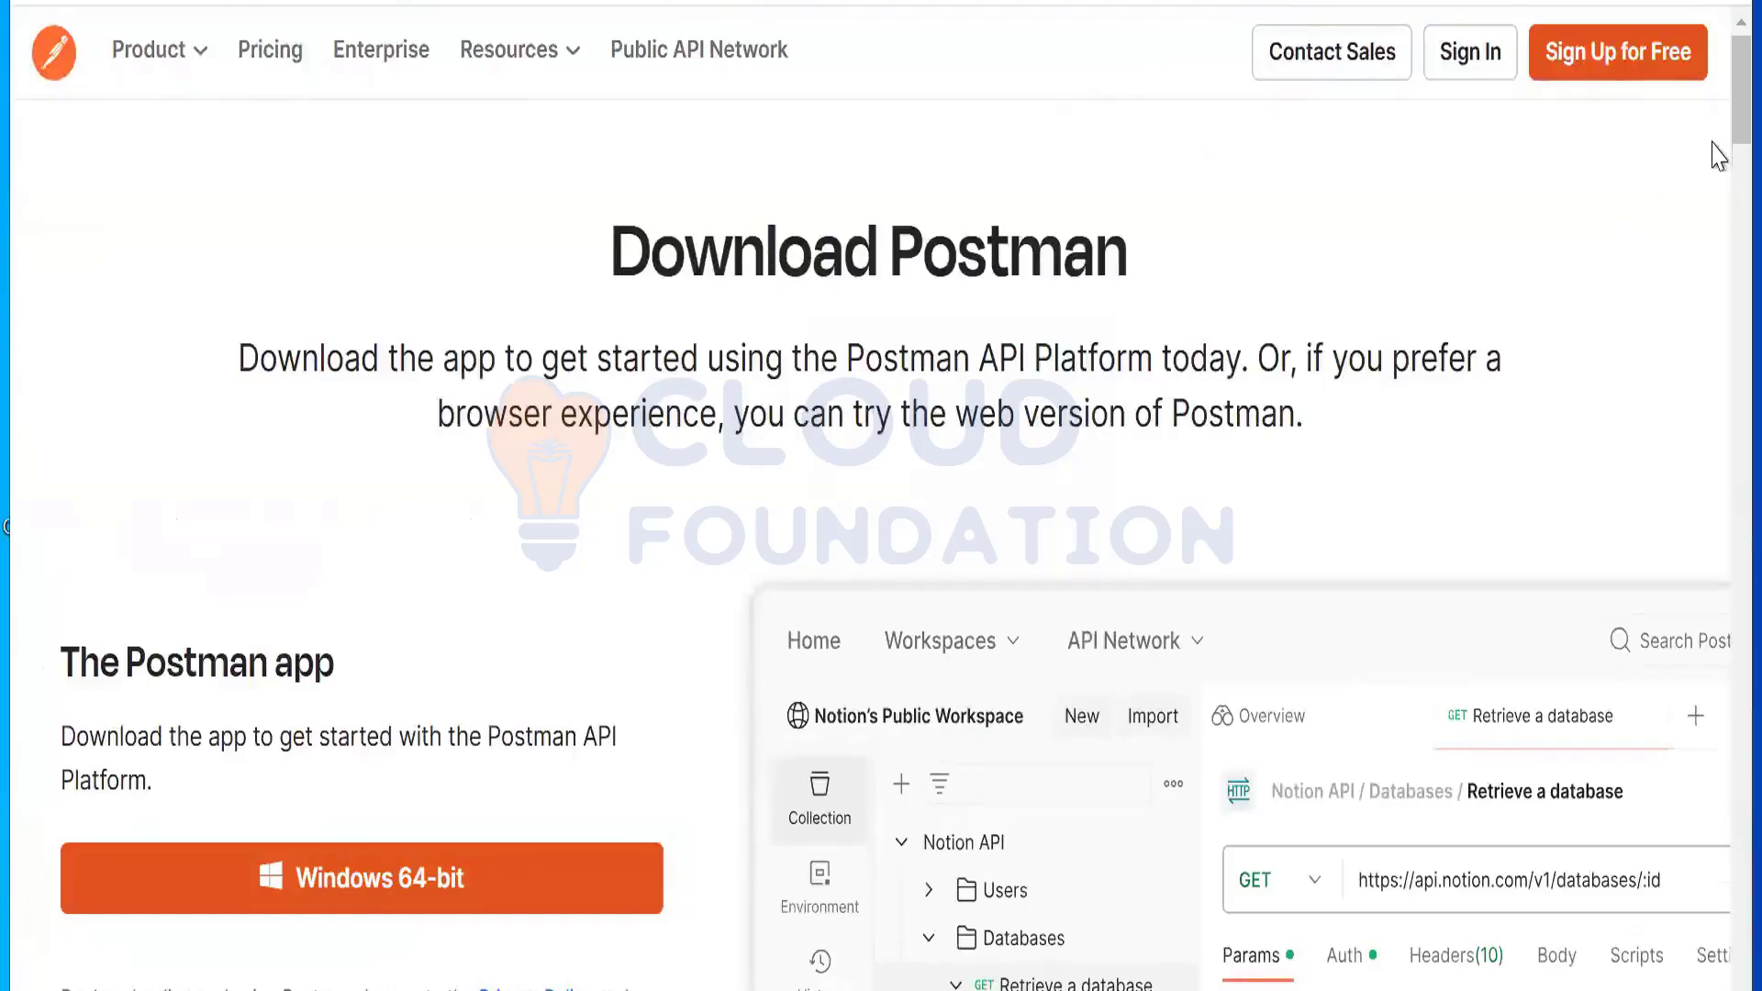
Step: Scroll the Postman download page and go to the web version's account sign-up
scroll(1715, 184, down, 8)
scroll(1719, 347, down, 15)
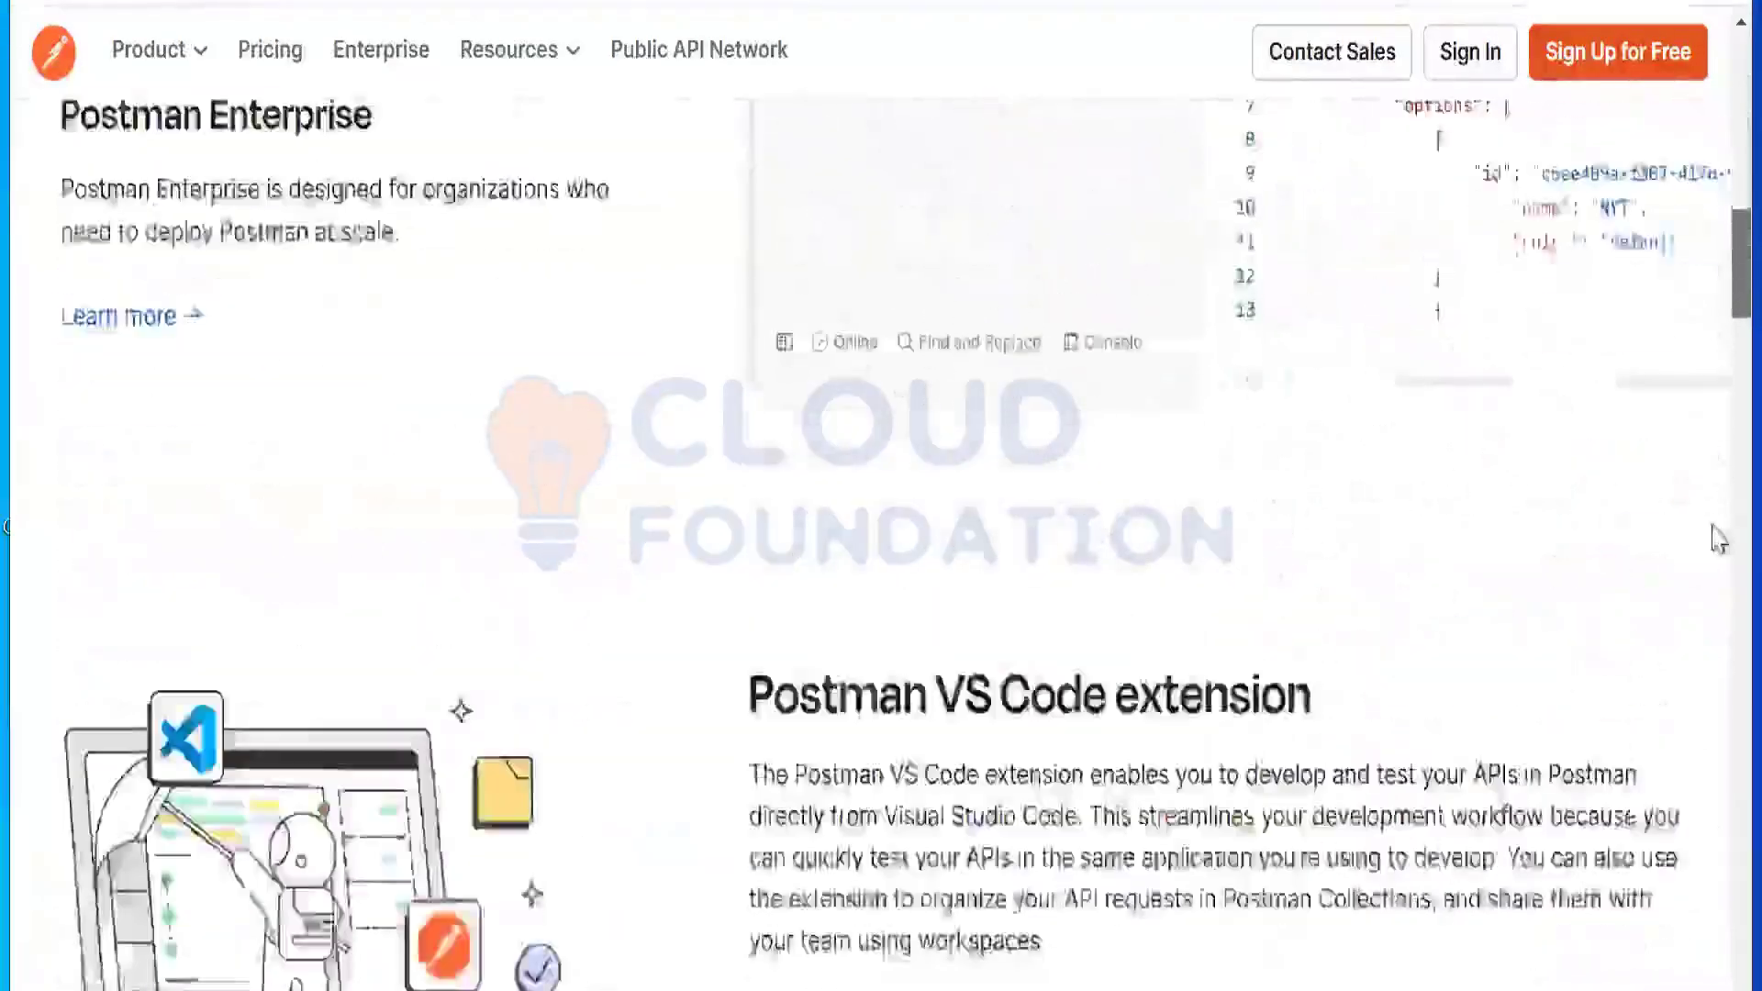
scroll(1715, 284, down, 20)
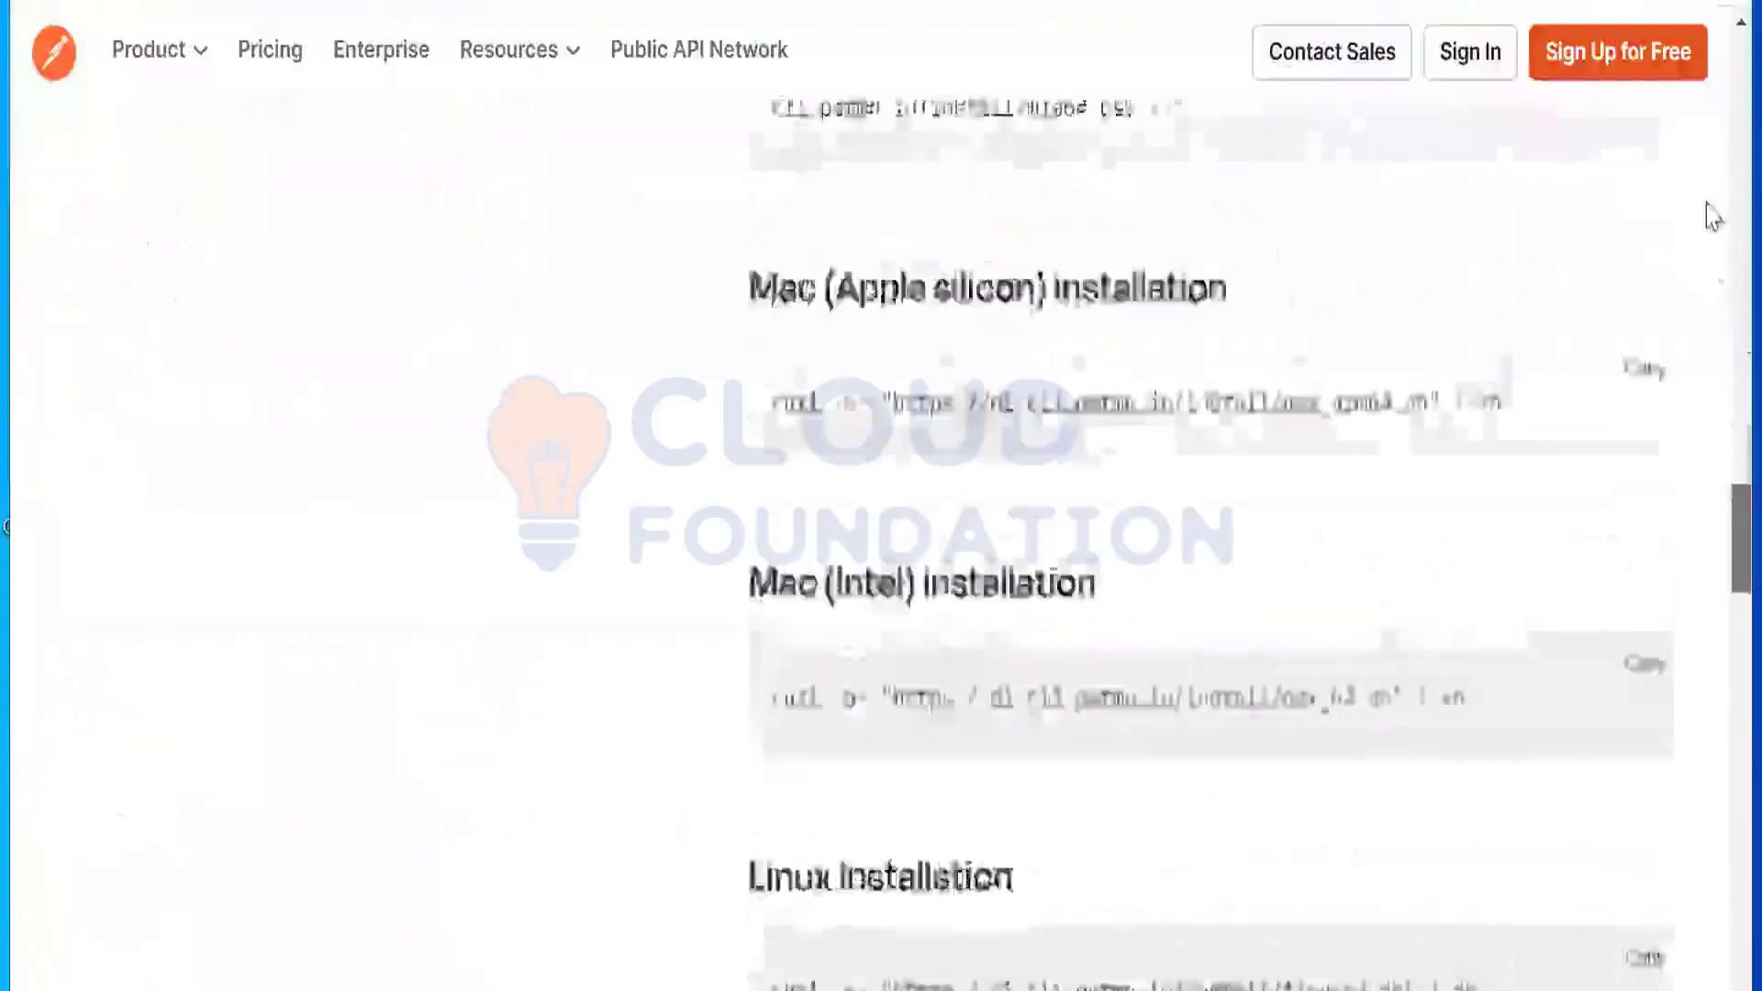
scroll(1714, 184, up, 20)
scroll(1704, 146, up, 20)
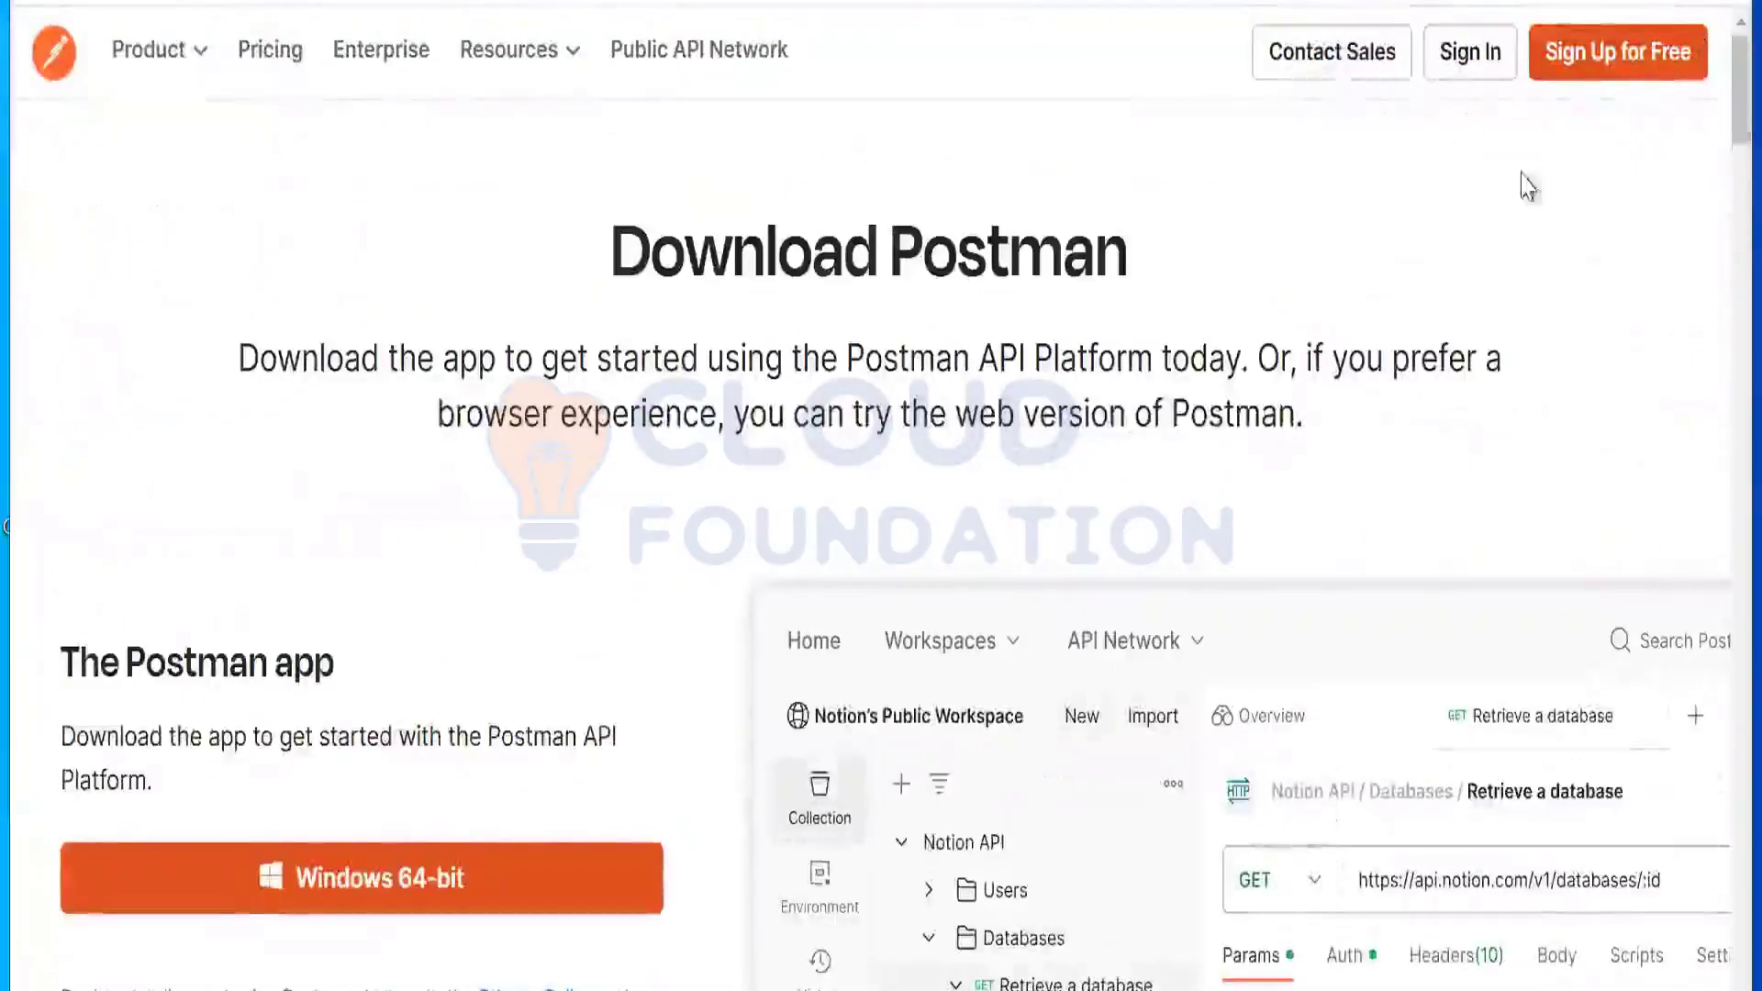
scroll(1716, 183, down, 10)
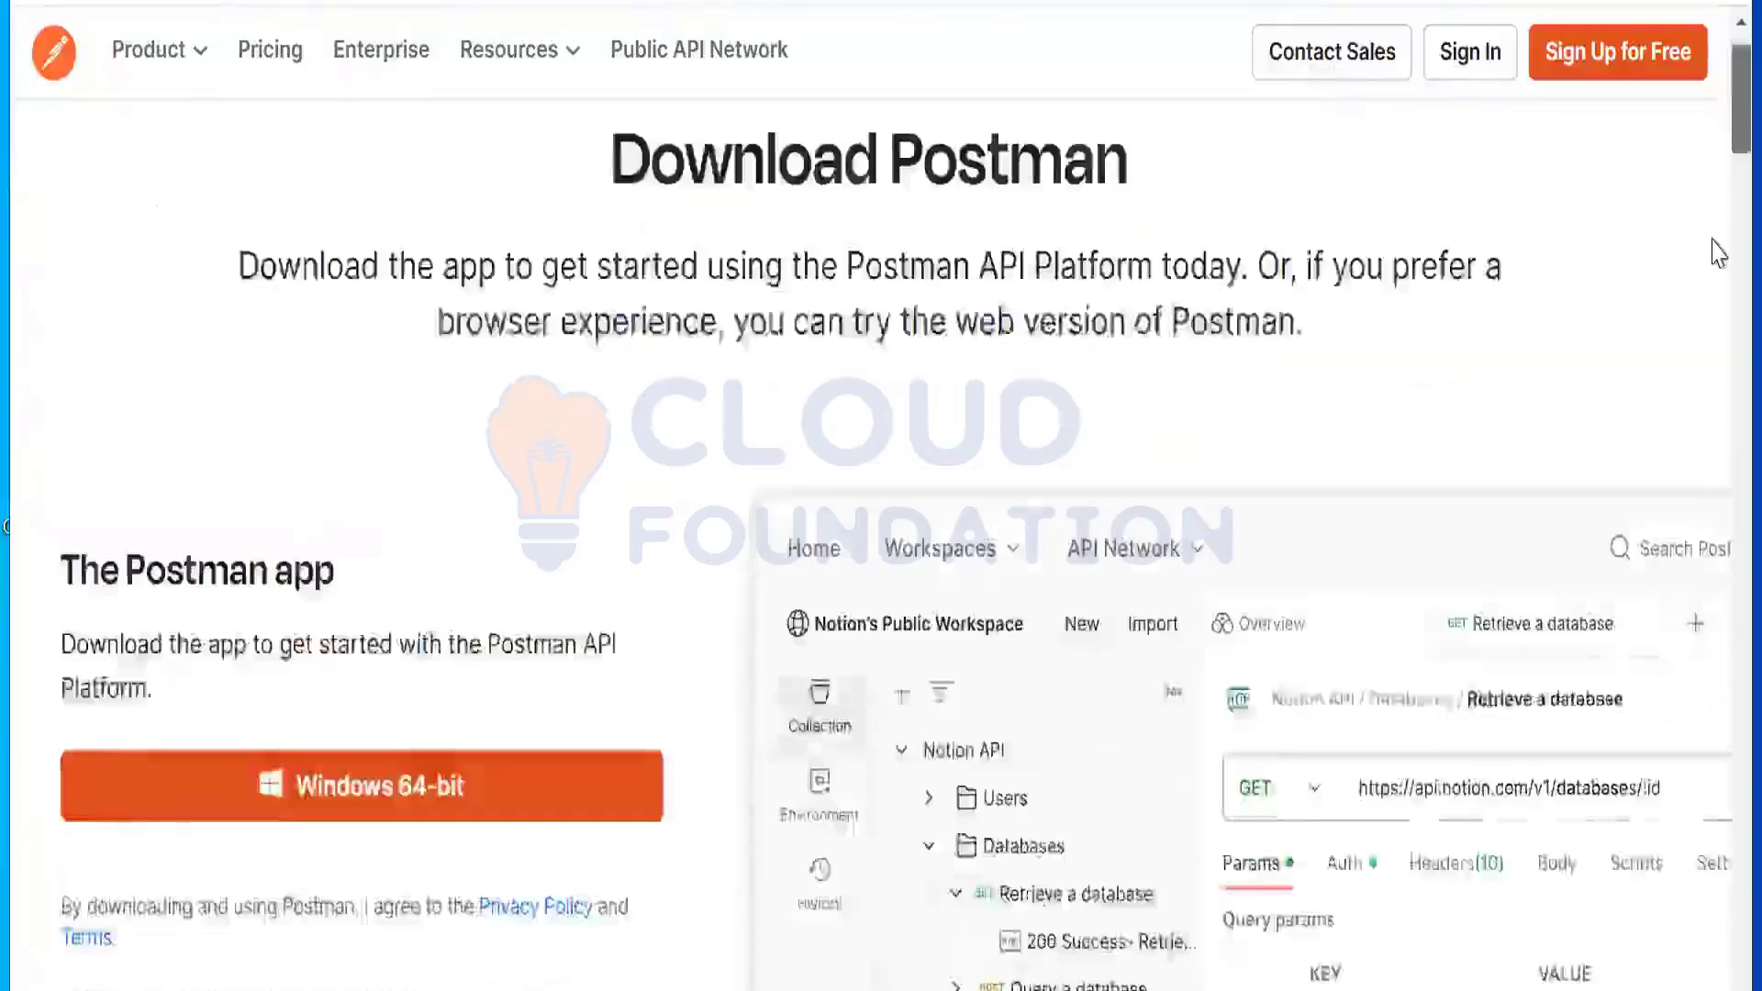
scroll(1717, 340, down, 15)
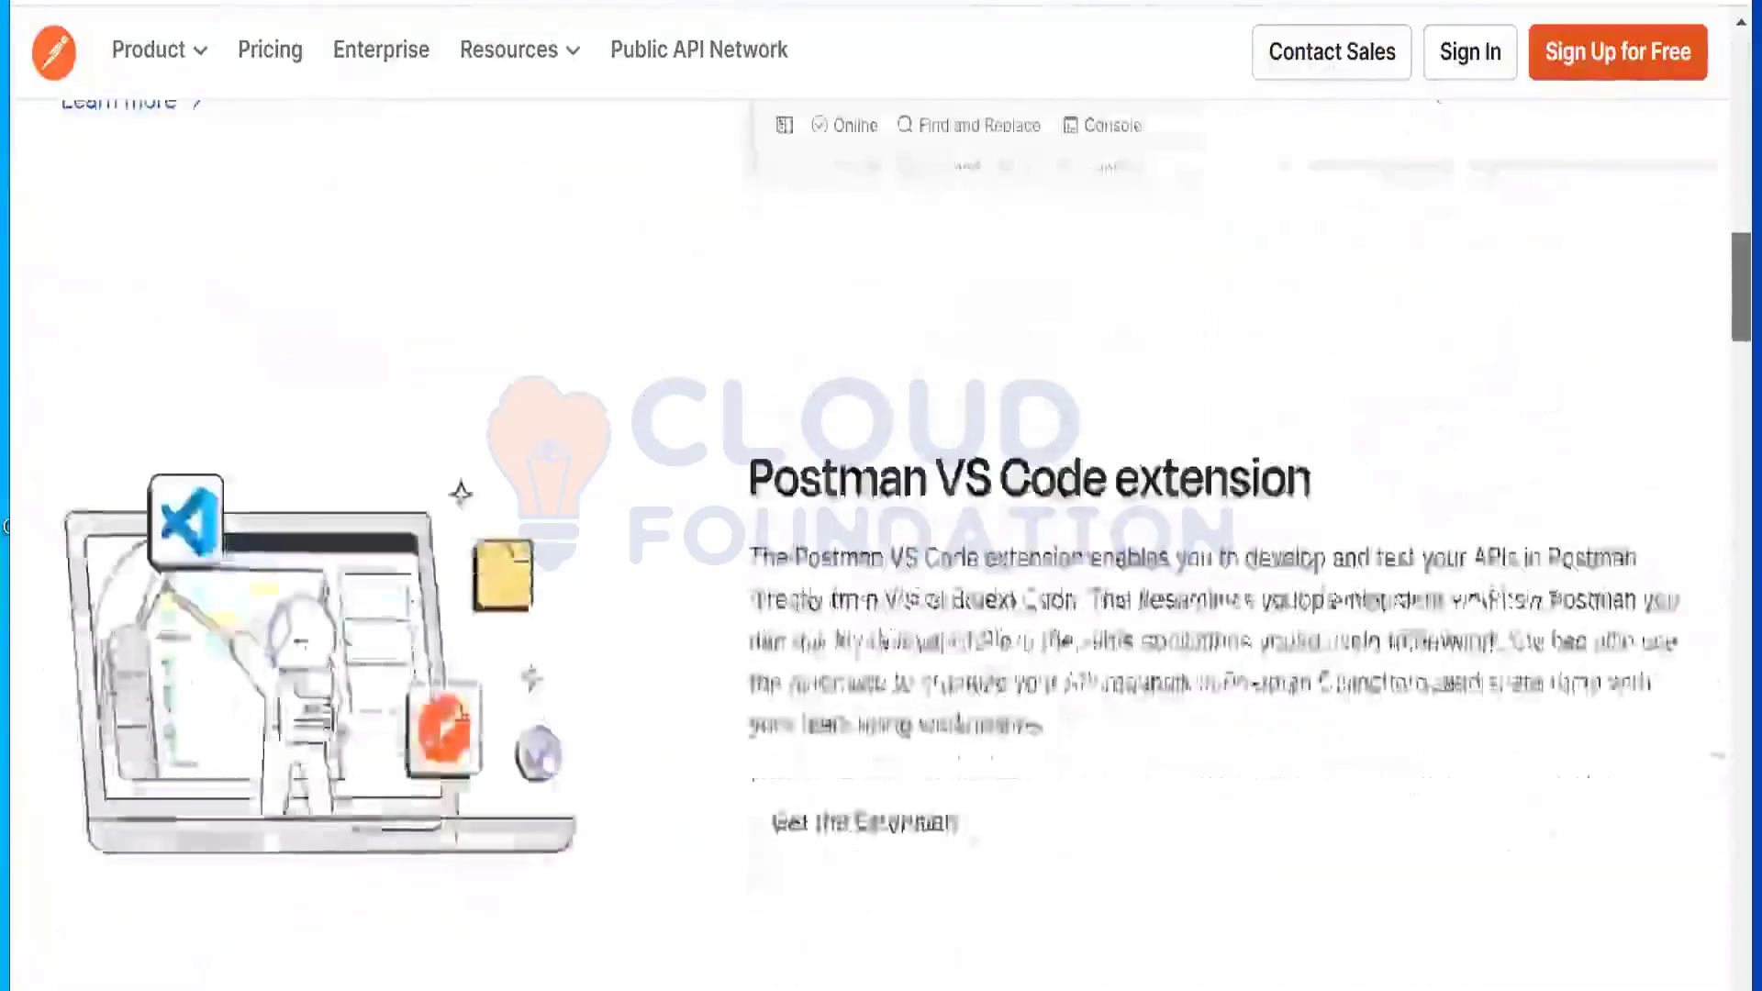
scroll(1714, 724, down, 18)
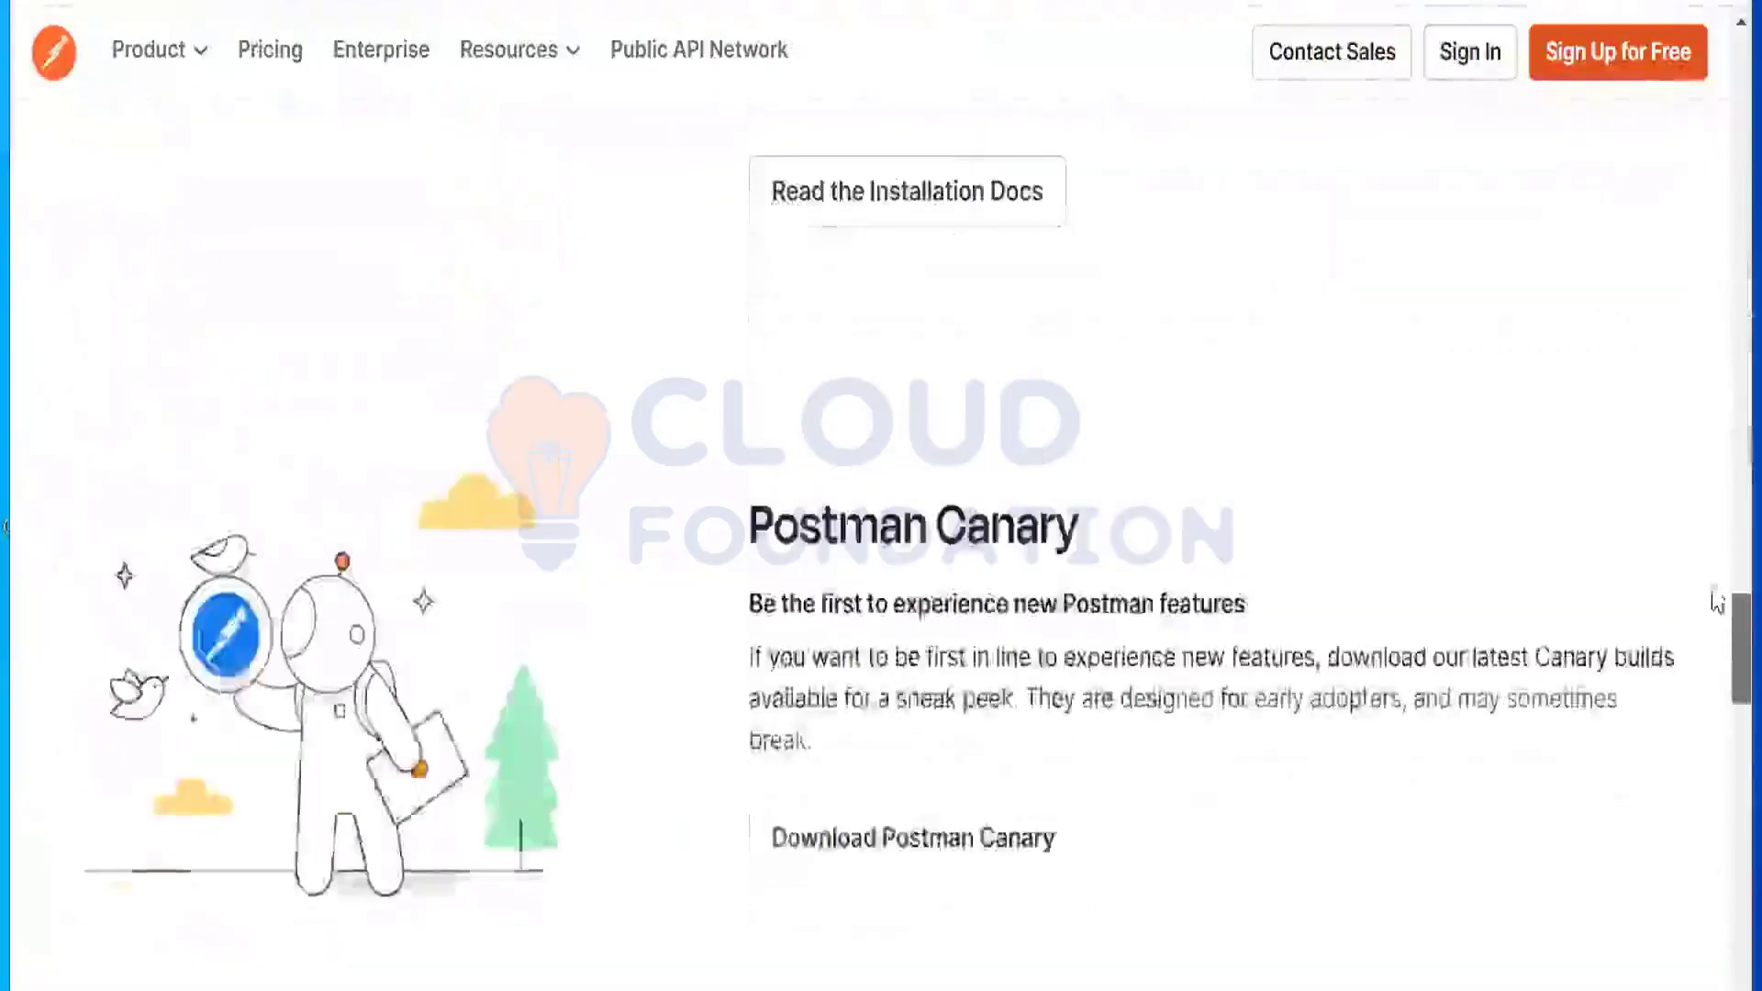
scroll(1718, 314, down, 10)
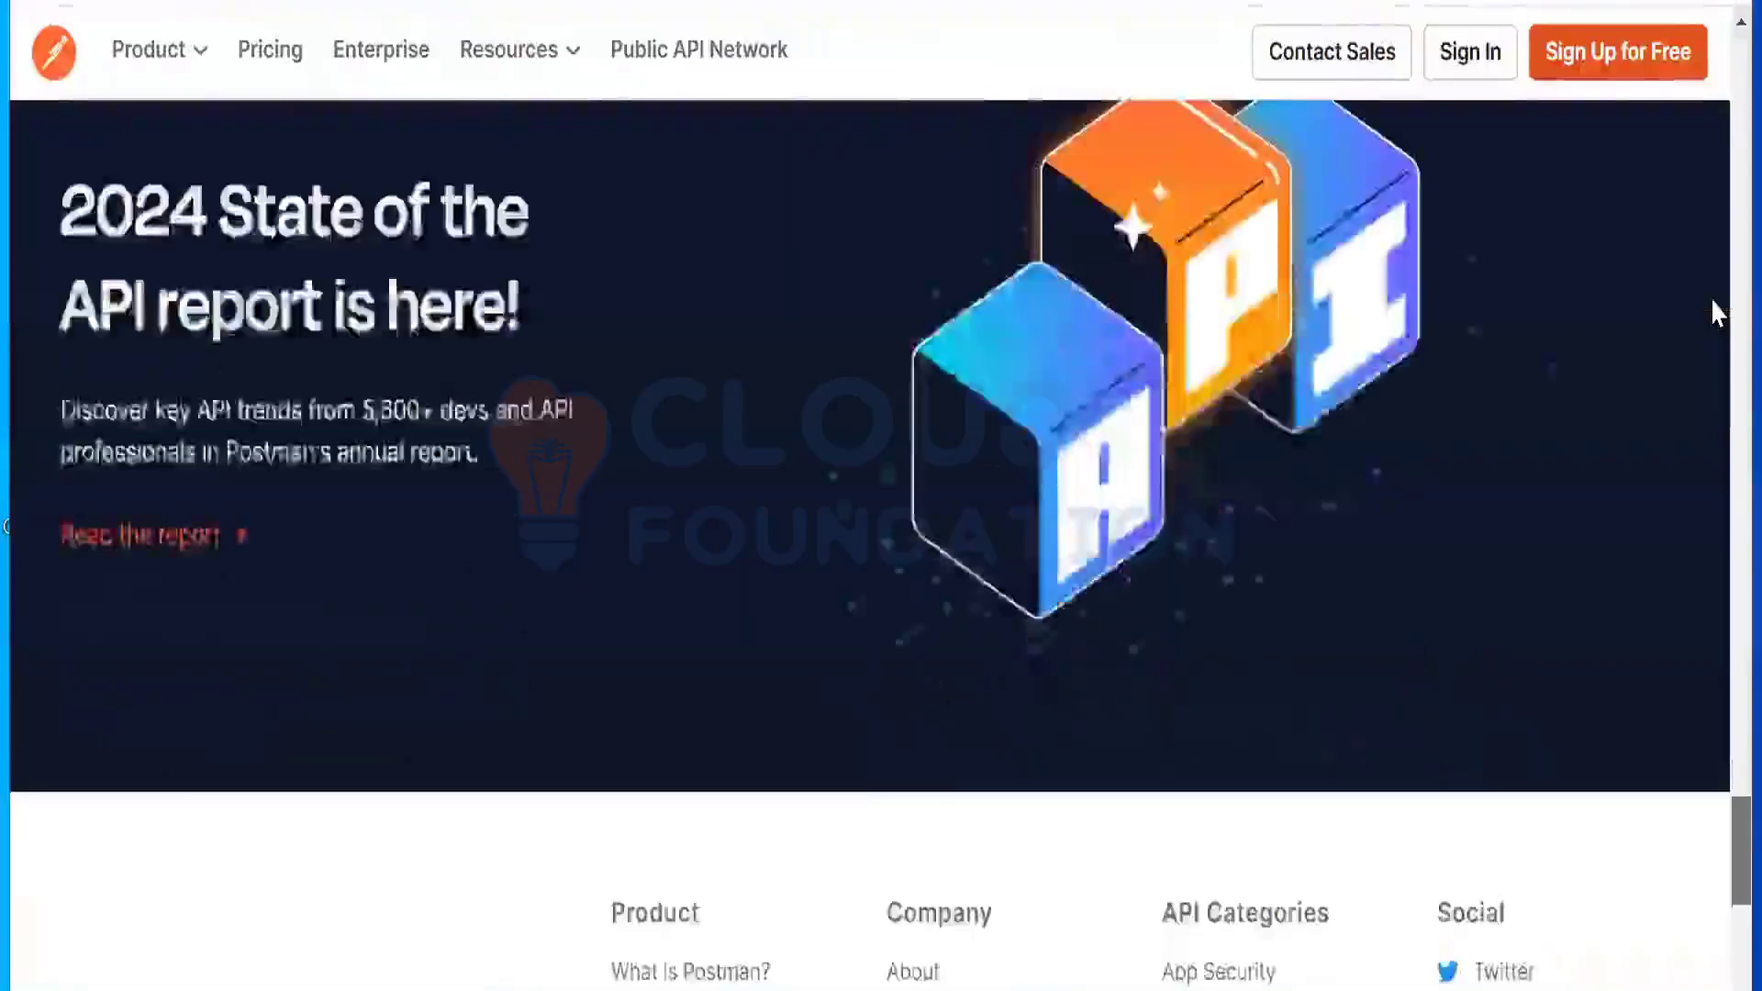
scroll(1717, 218, up, 20)
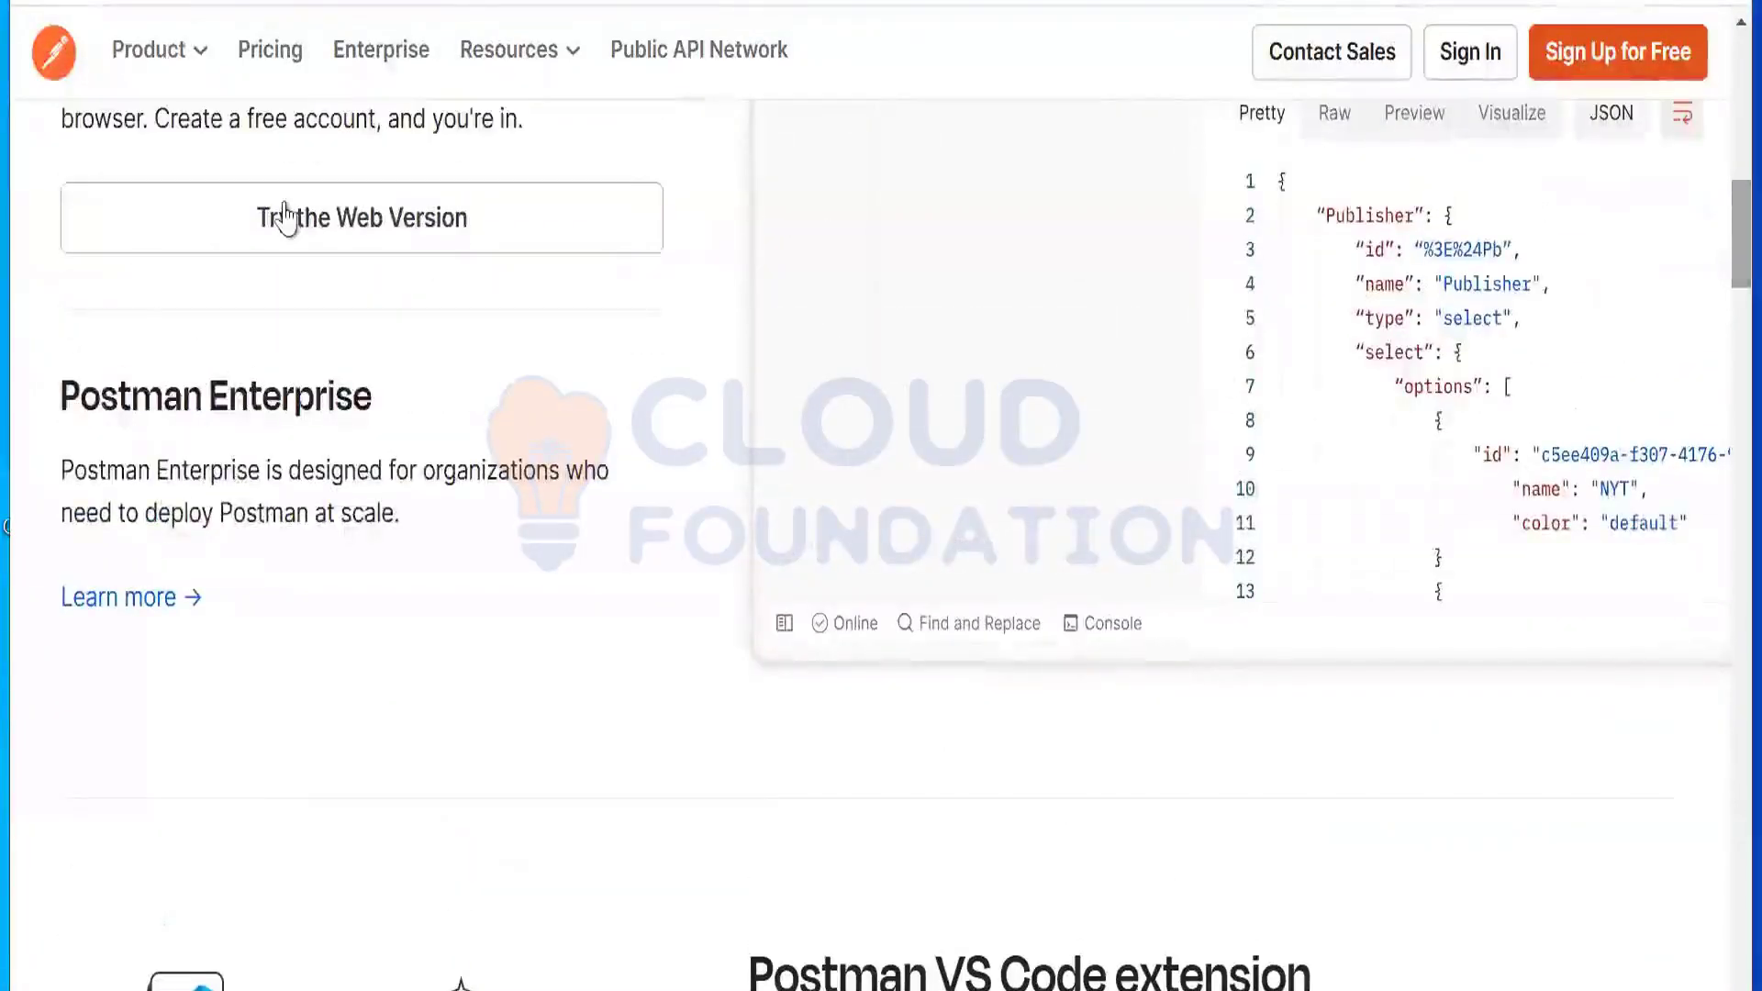
click(286, 234)
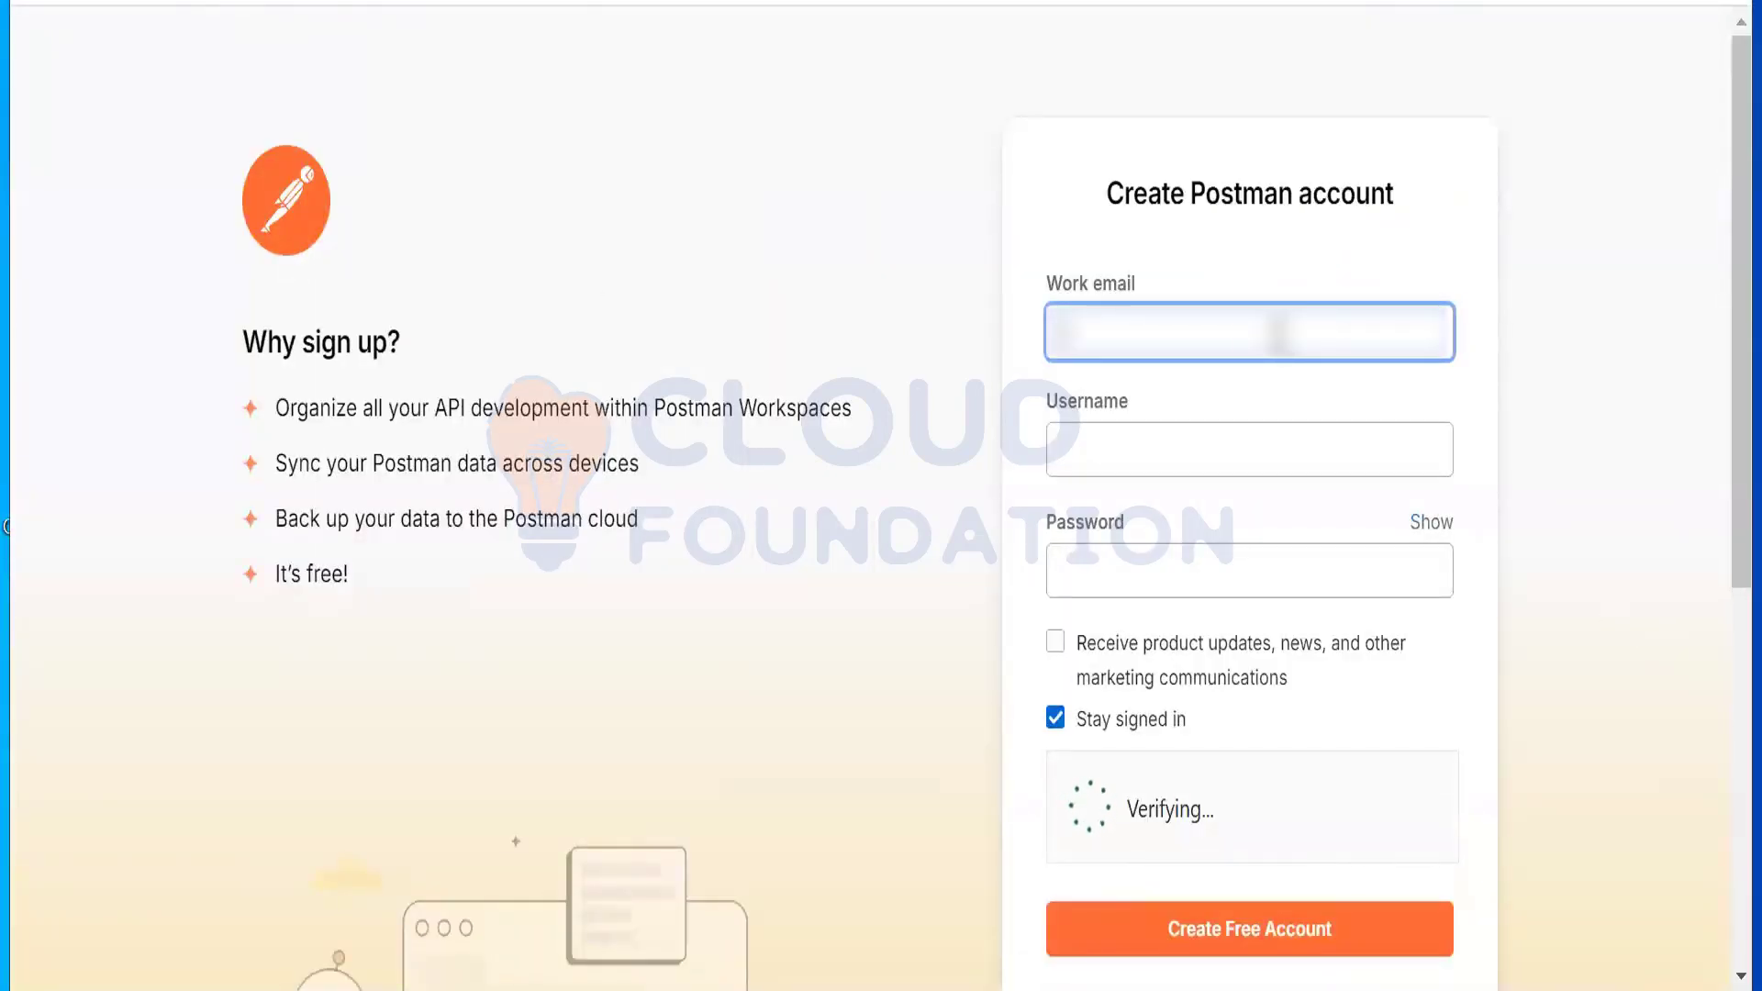
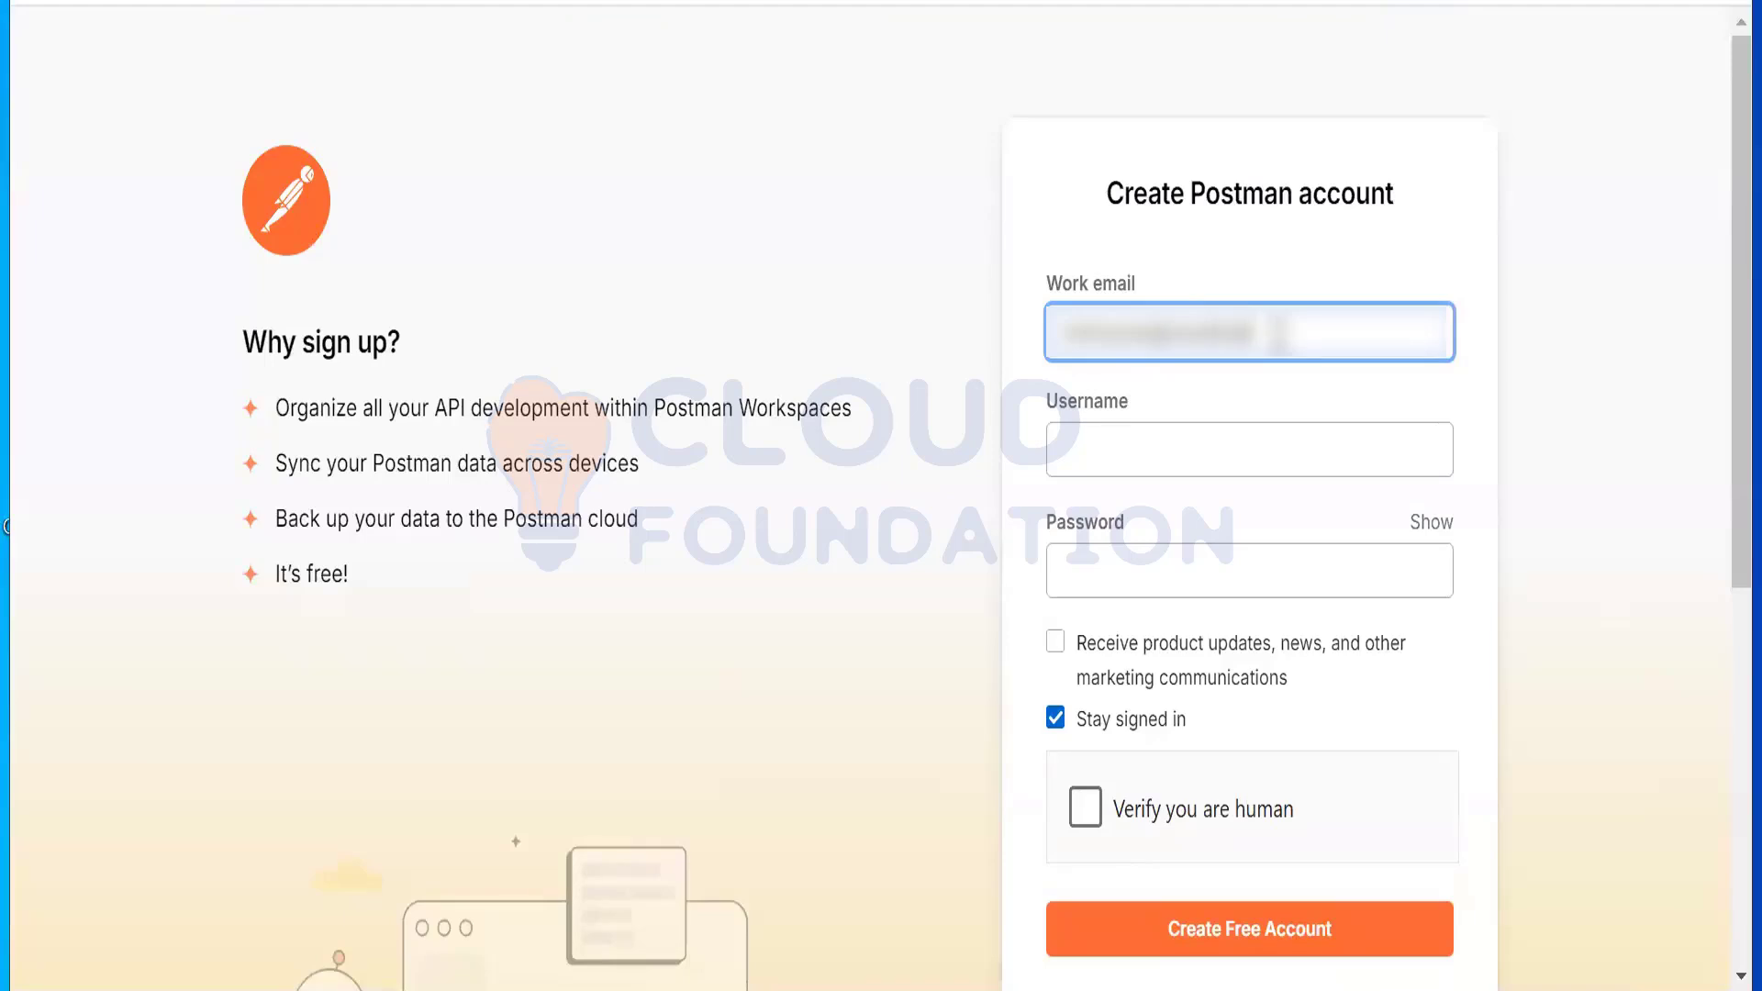
Step: Enter the work e-mail address in the Work email field, correcting typos along the way
text(.comomm)
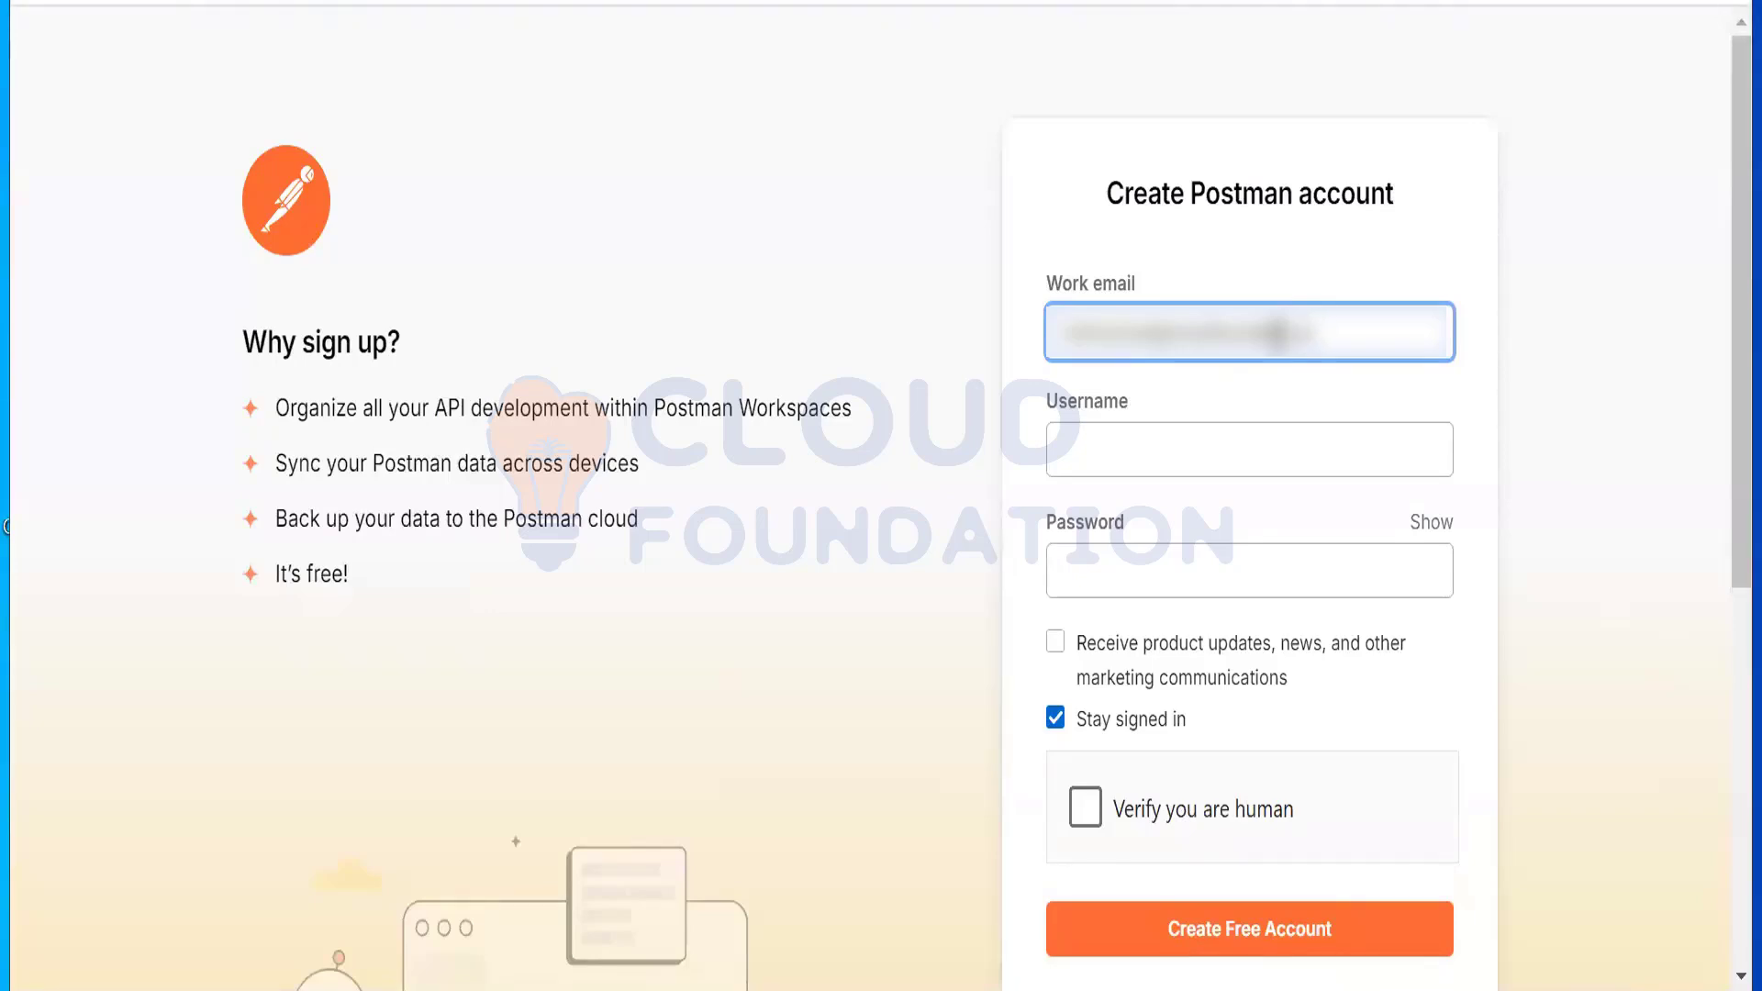
Step: Type a username into the Username field of the sign-up form
click(1240, 444)
text(clo)
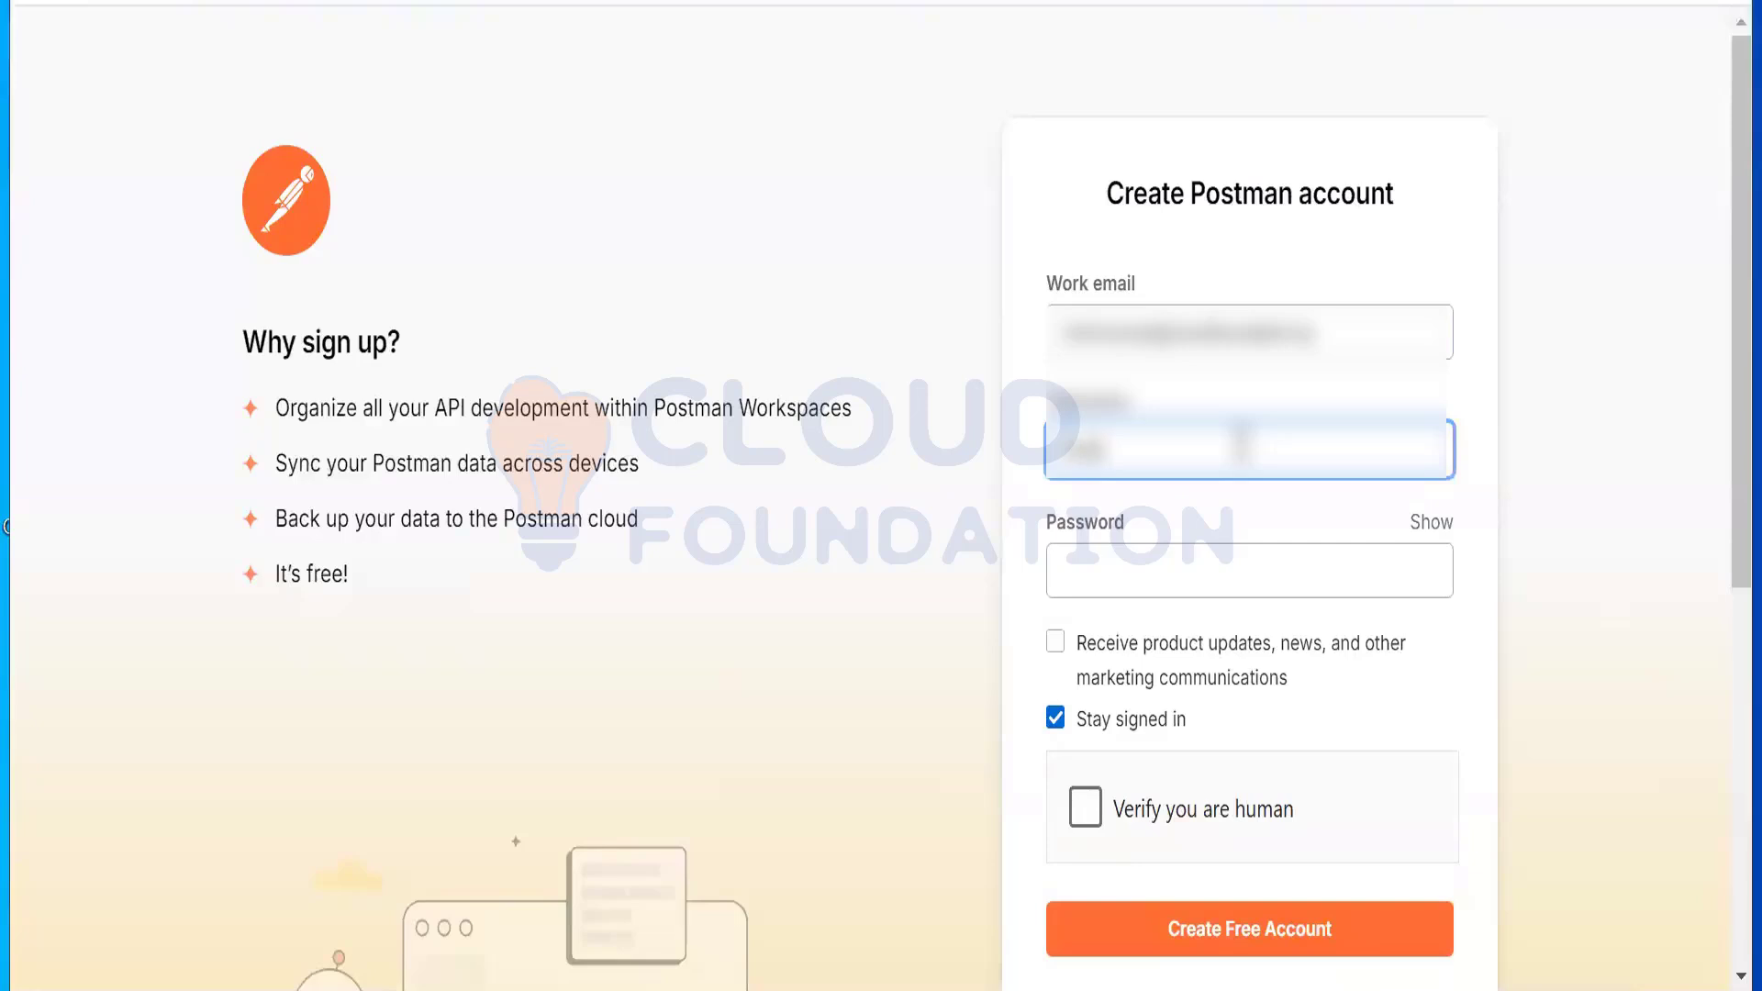
text(ud)
key(BackSpace)
key(BackSpace)
text(udfou)
Step: Remove the username's invalid characters and enter the account password
click(1165, 591)
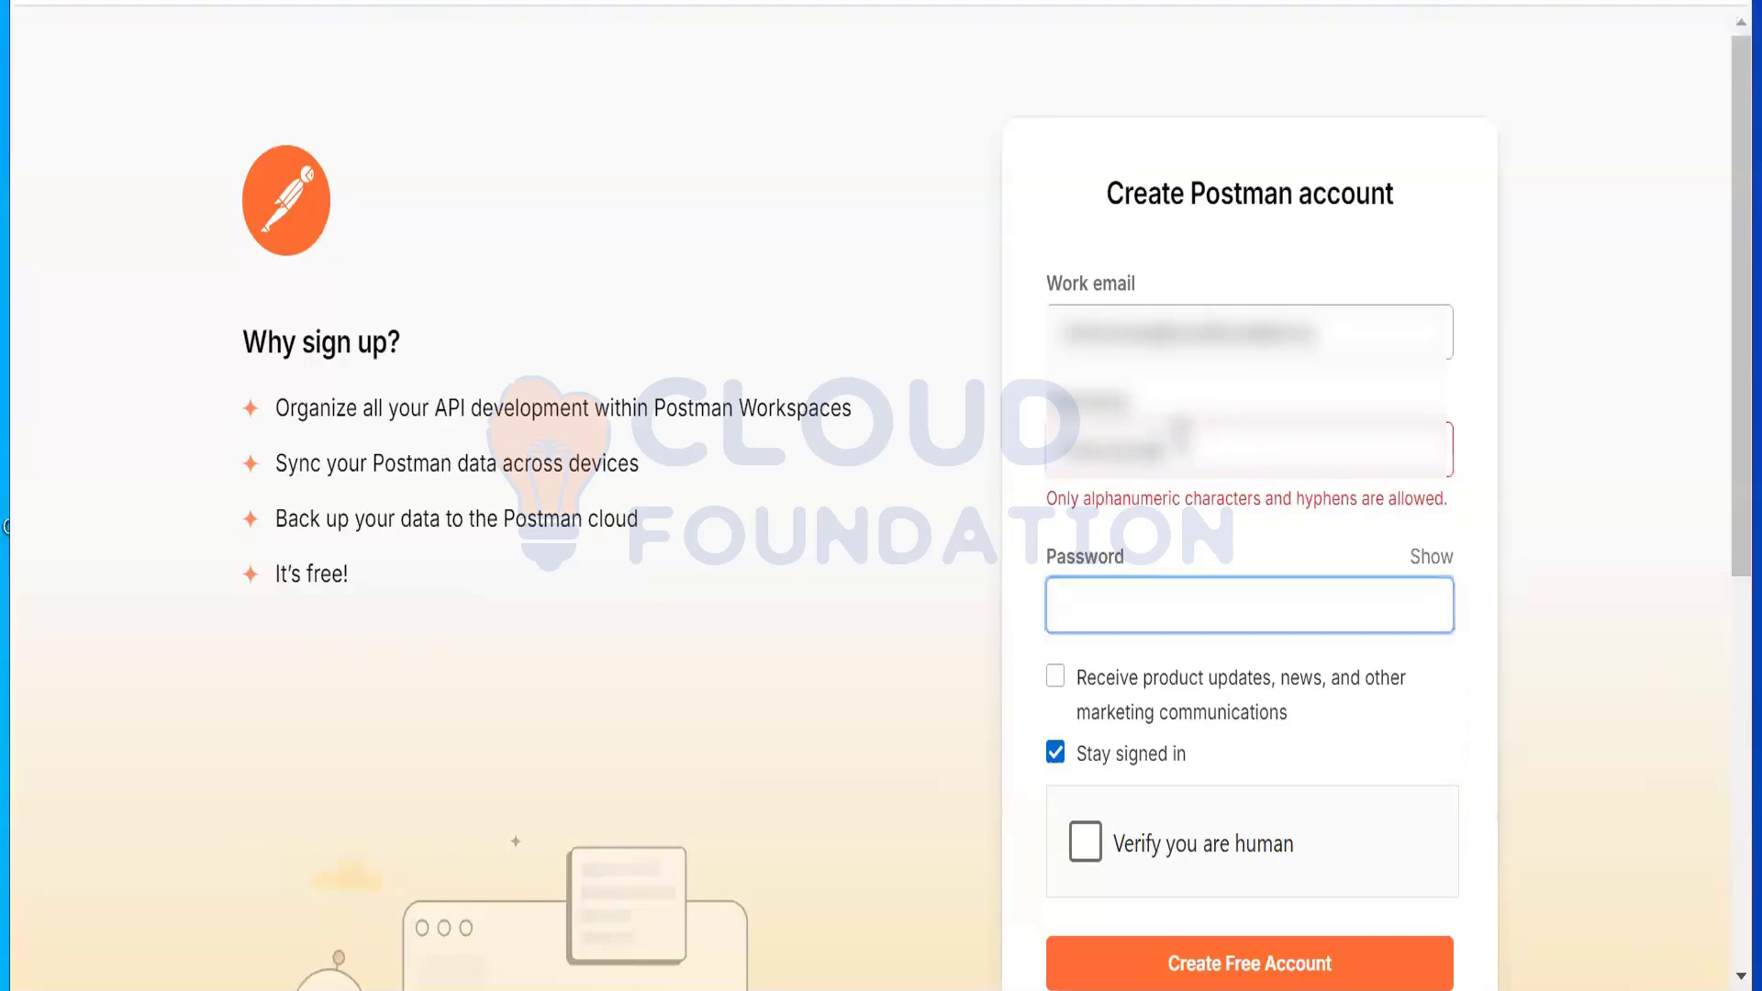
click(1209, 431)
key(Left)
key(Left)
key(Left)
key(Left)
key(Left)
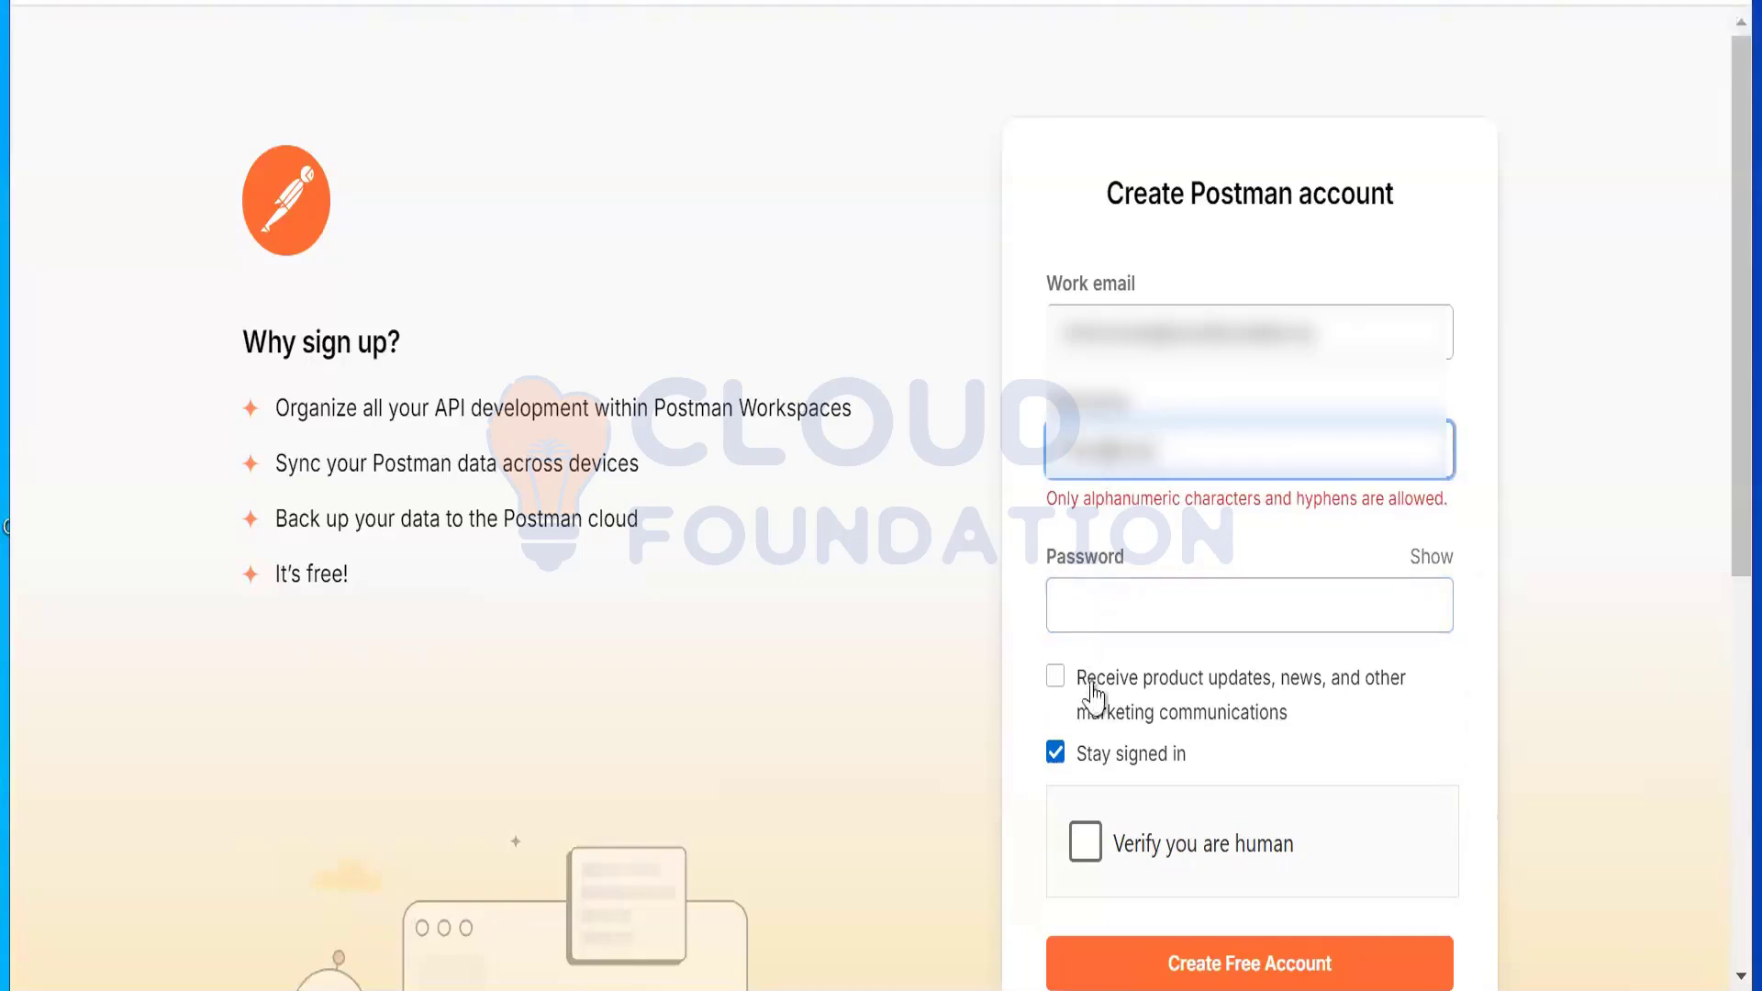
key(BackSpace)
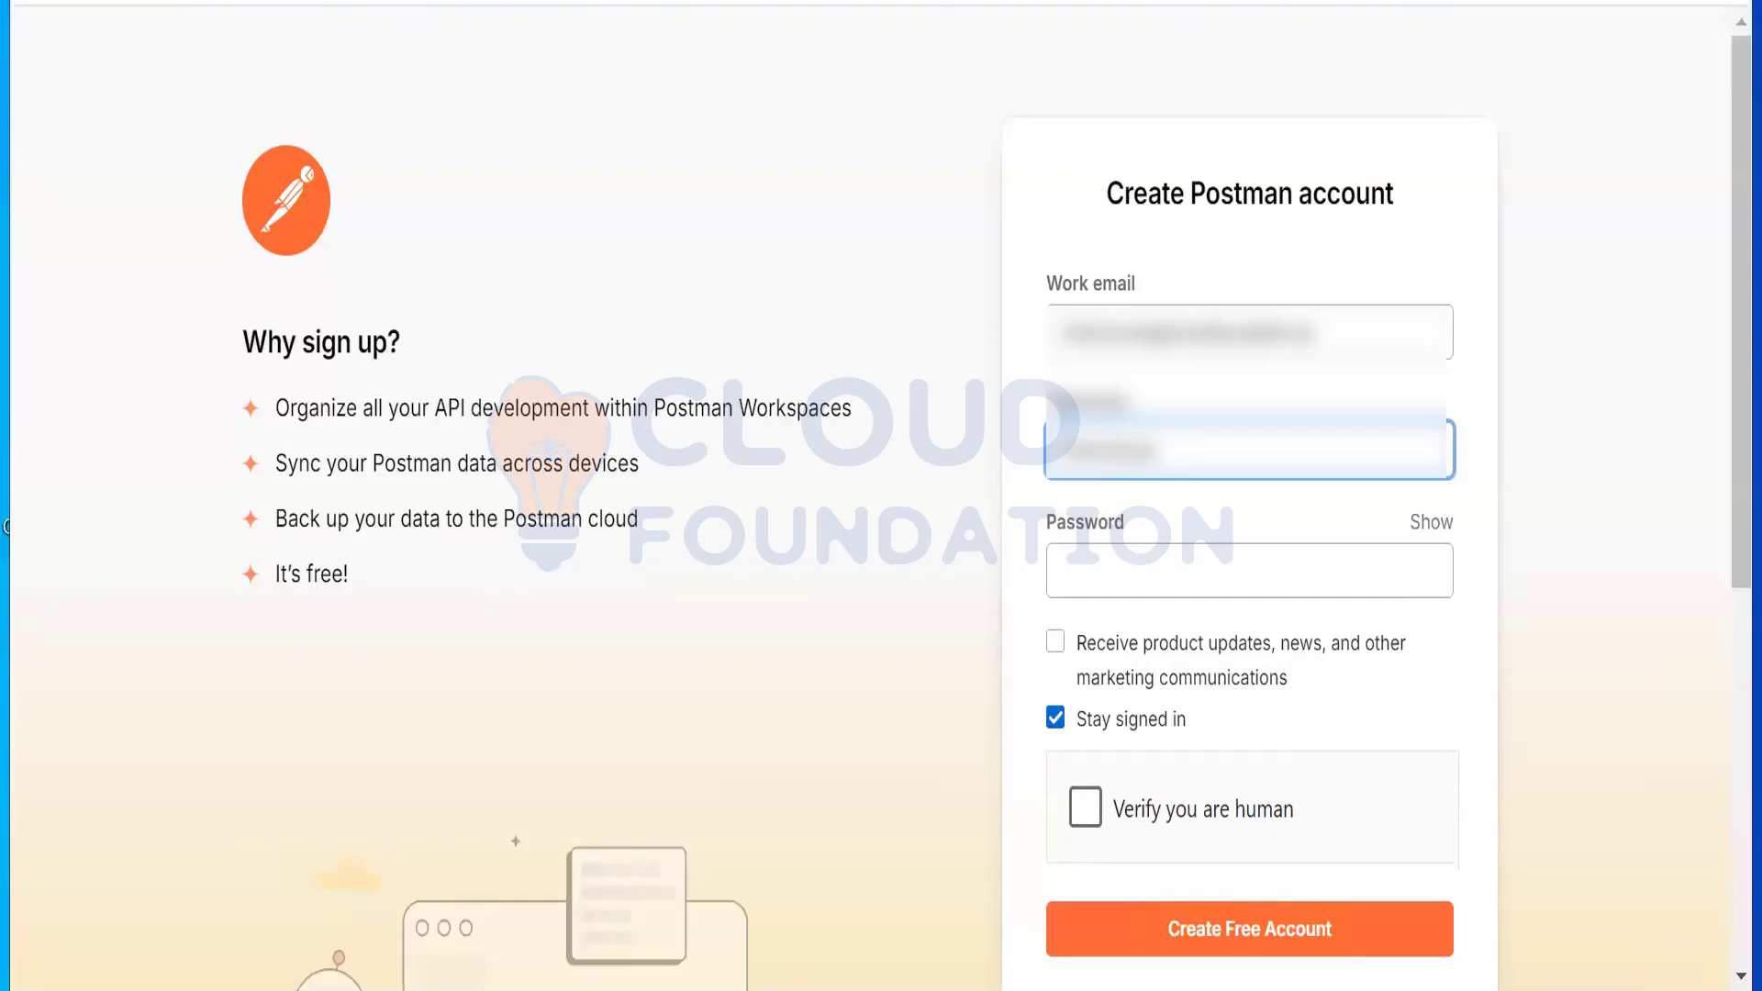
click(1144, 565)
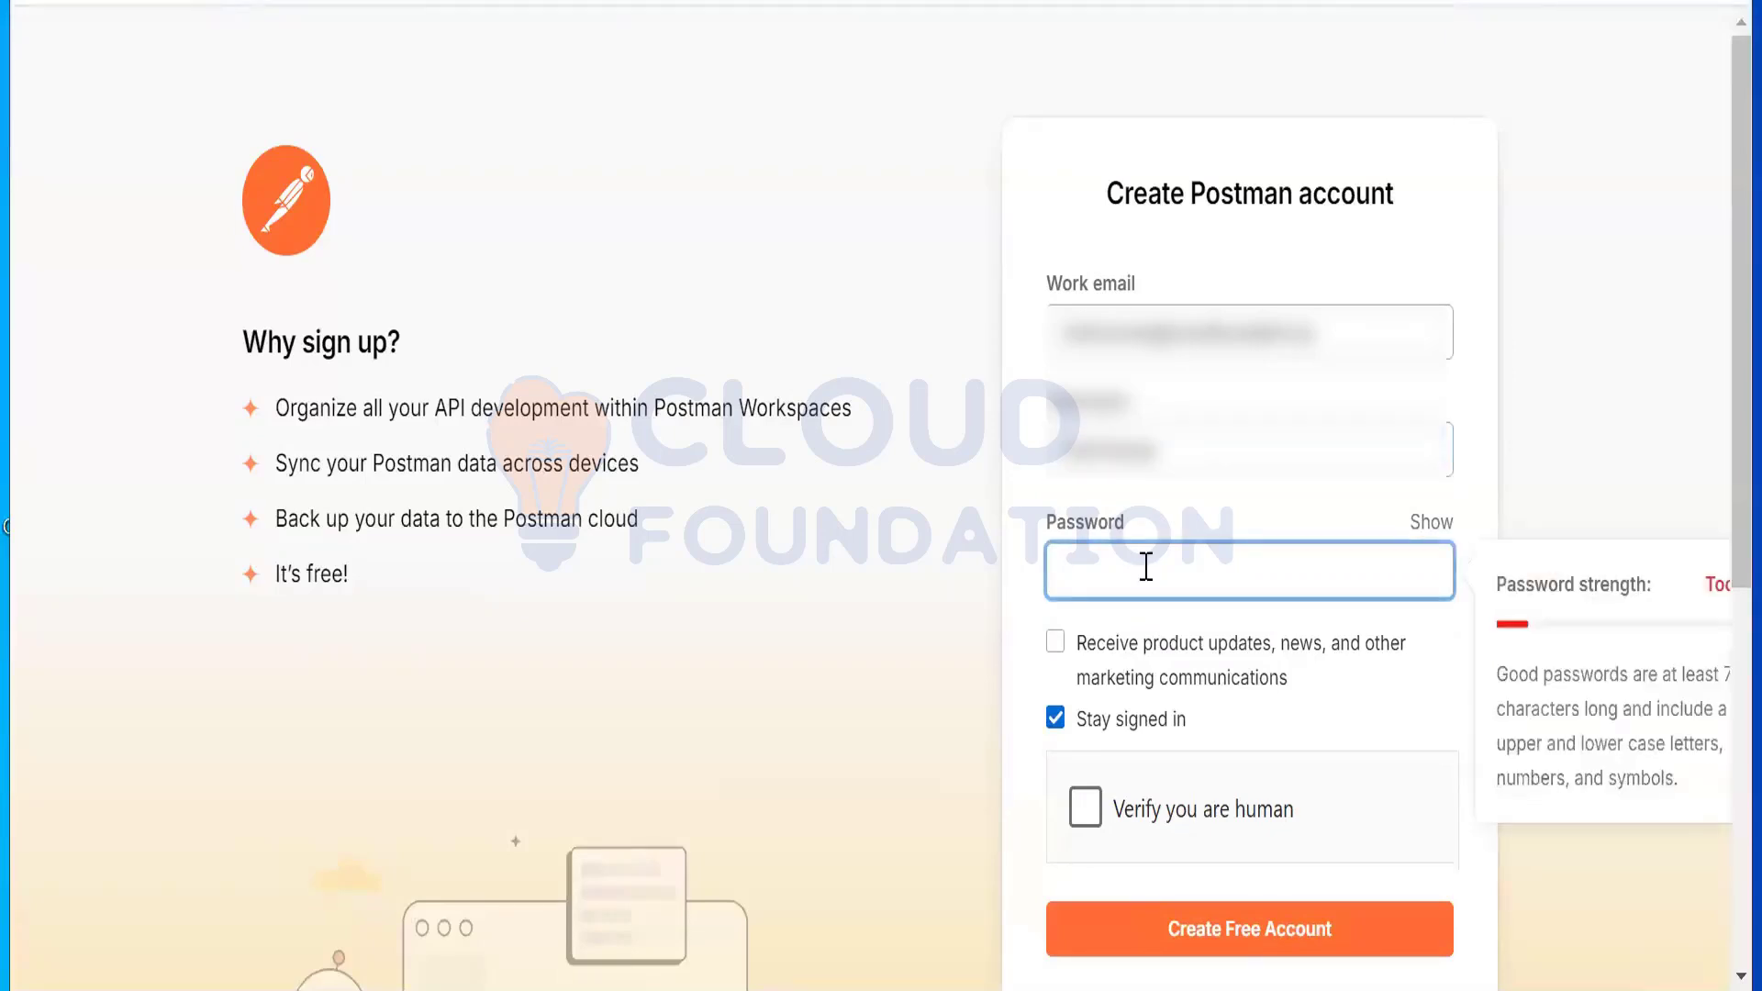
text(••••••••••)
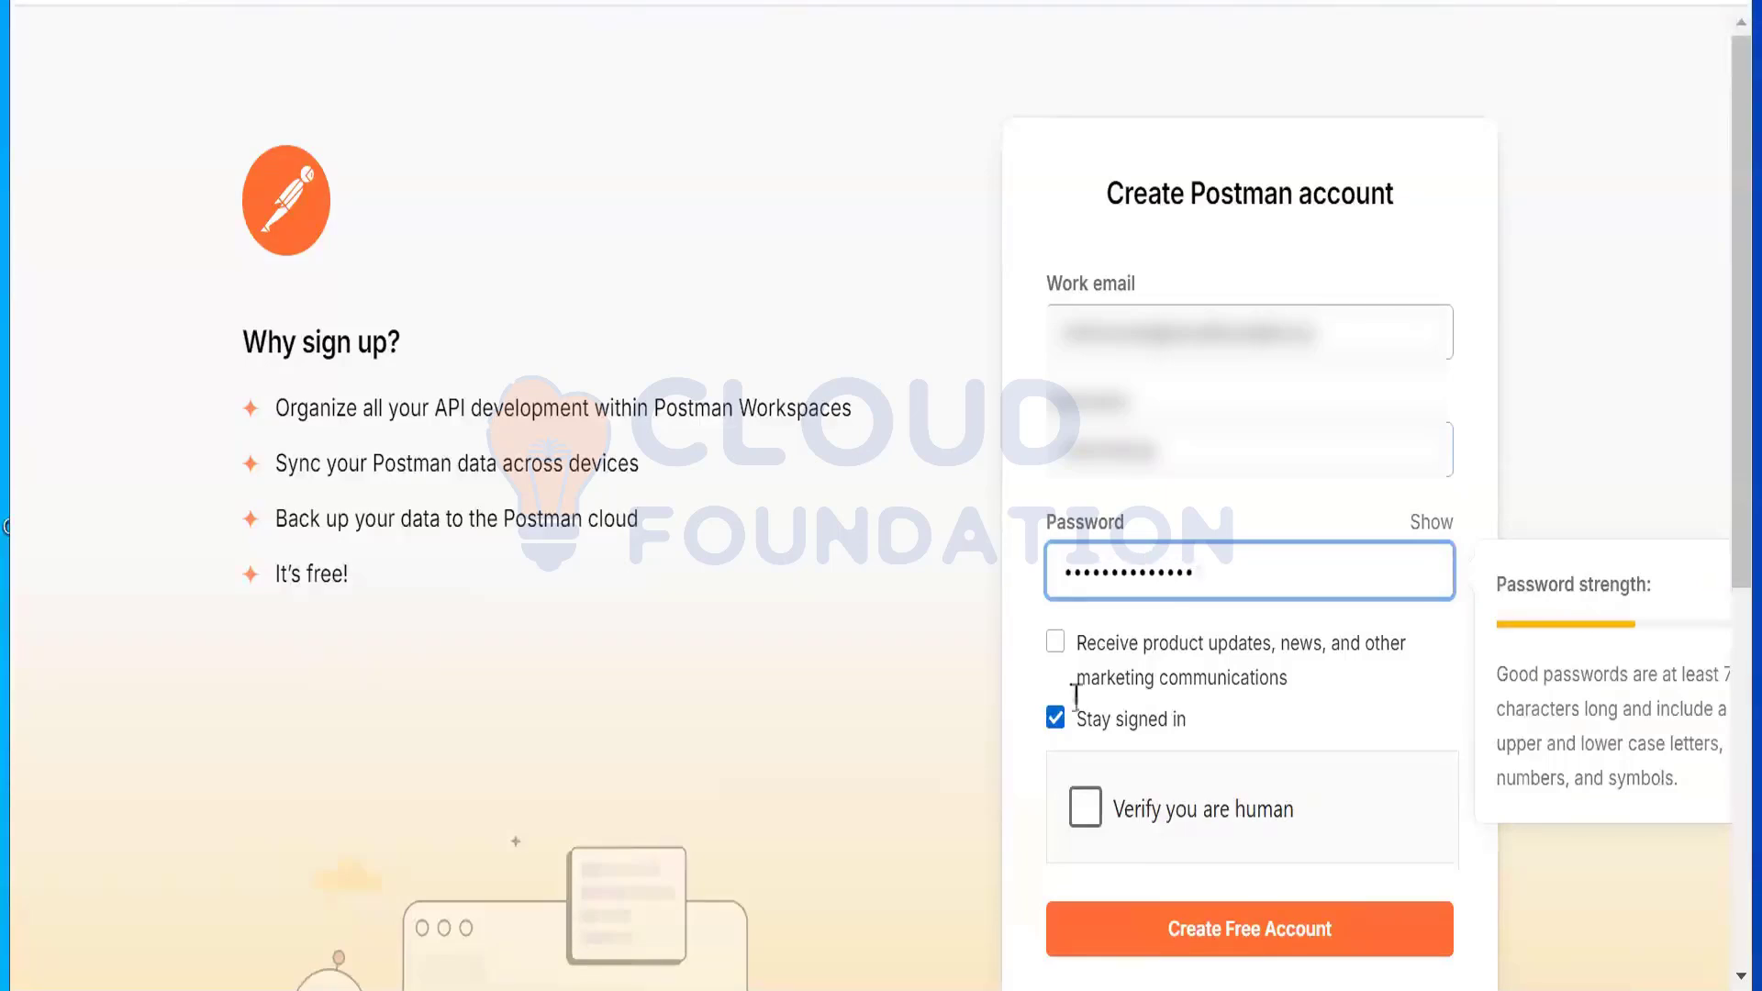
Step: Complete the human check, try submitting, and trim the end of the taken username
click(1144, 824)
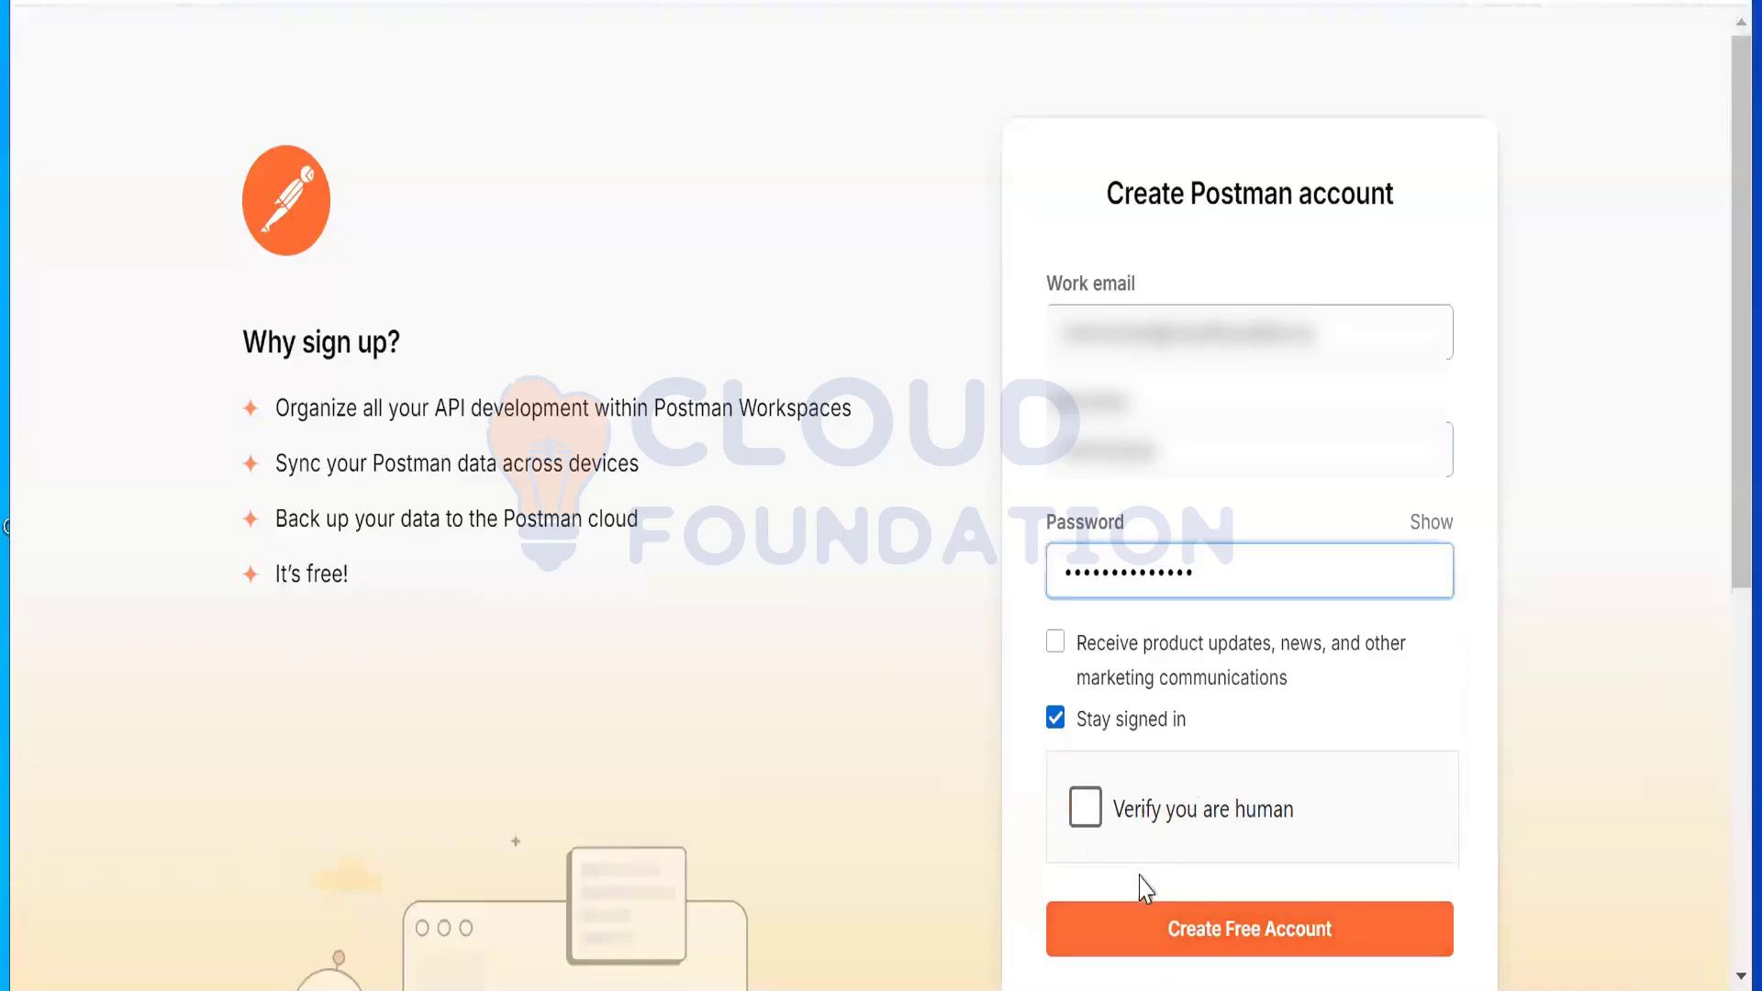
click(1156, 934)
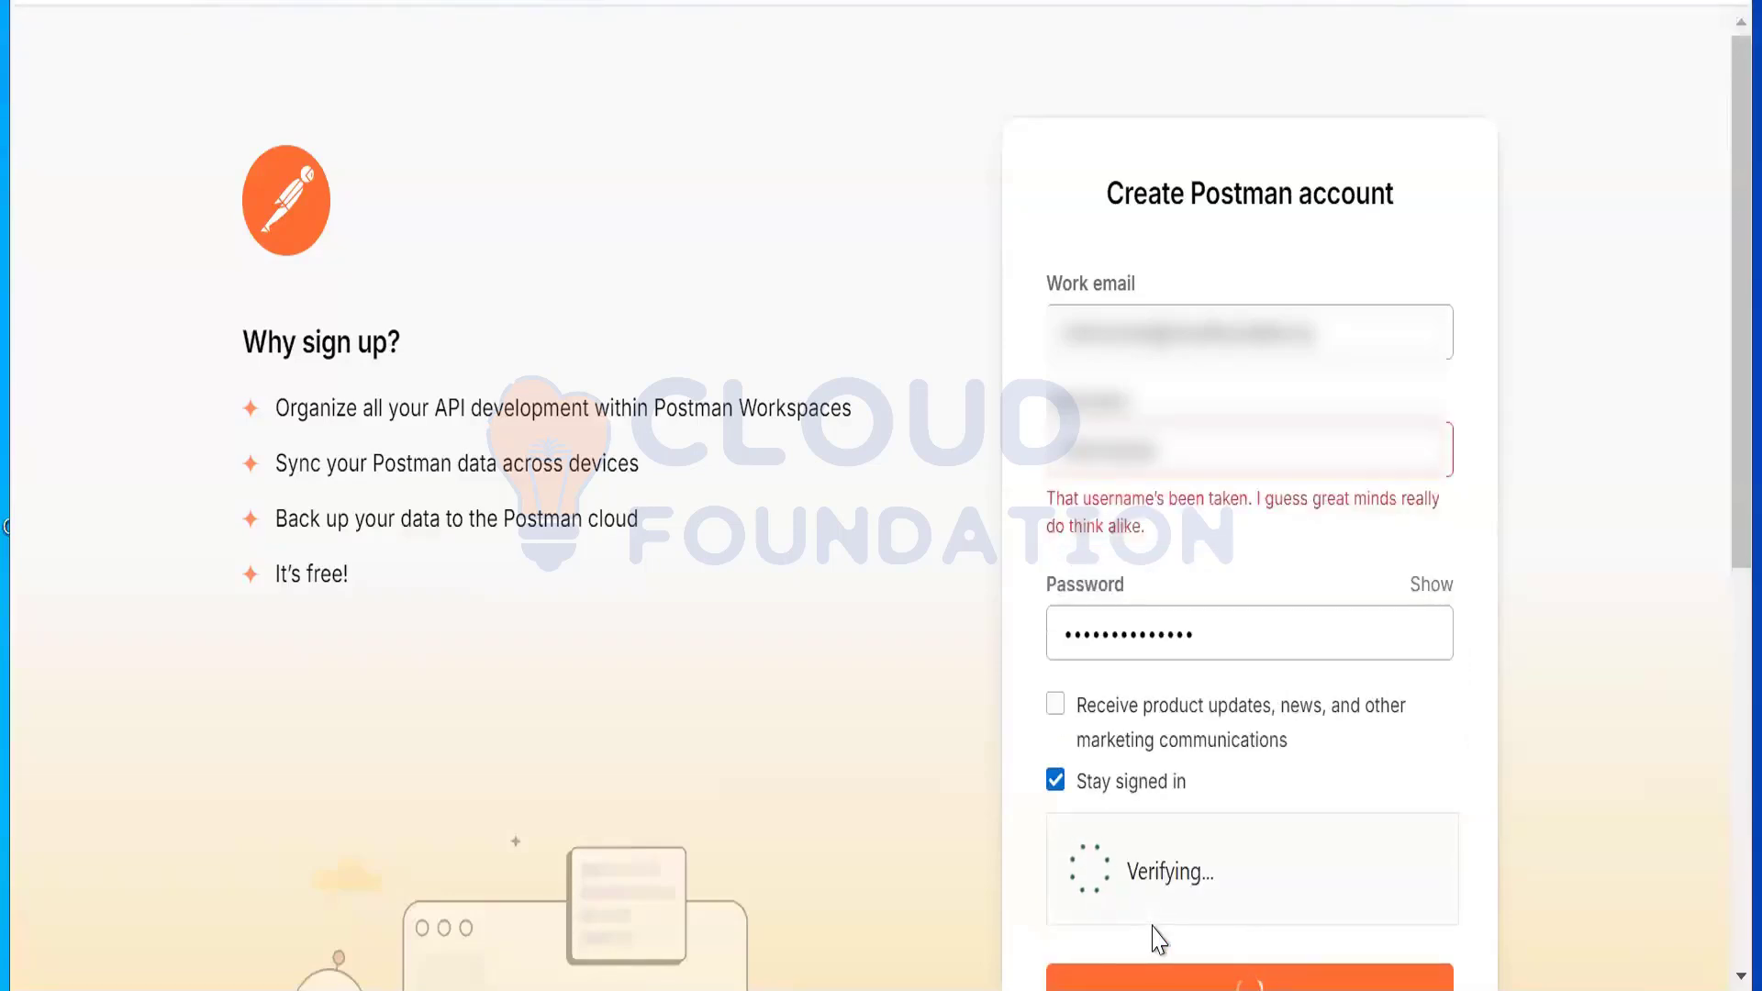
click(1181, 456)
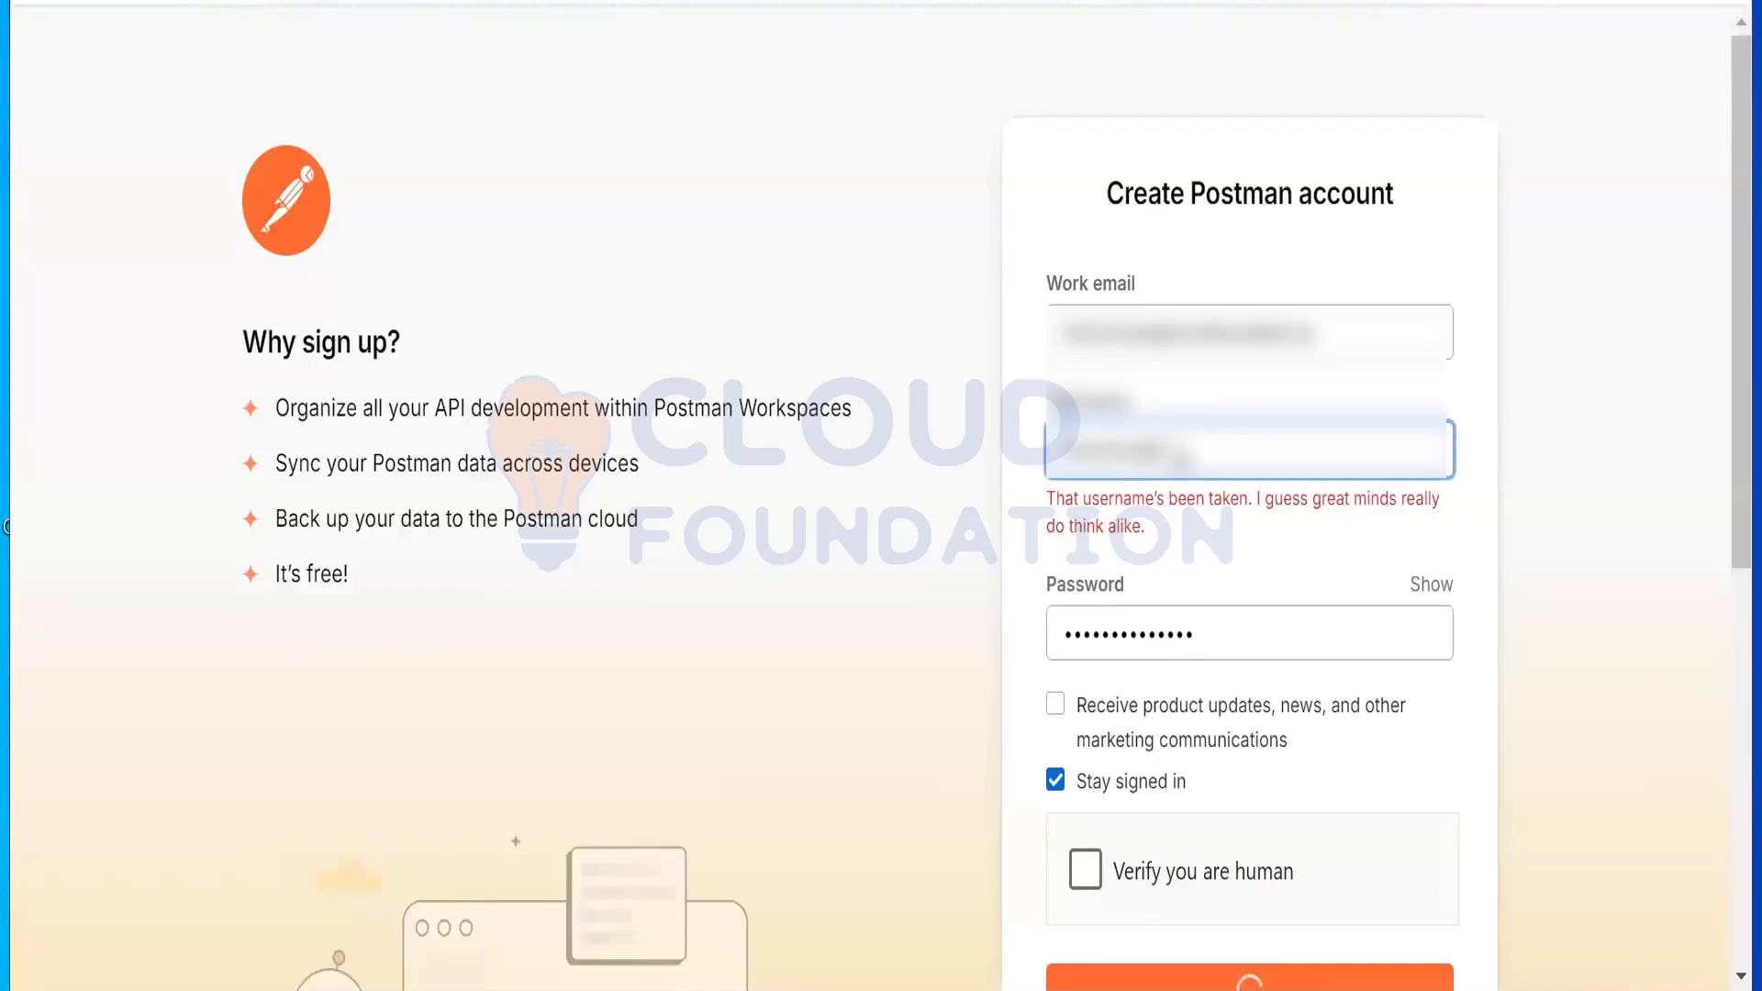
key(BackSpace)
key(BackSpace)
key(BackSpace)
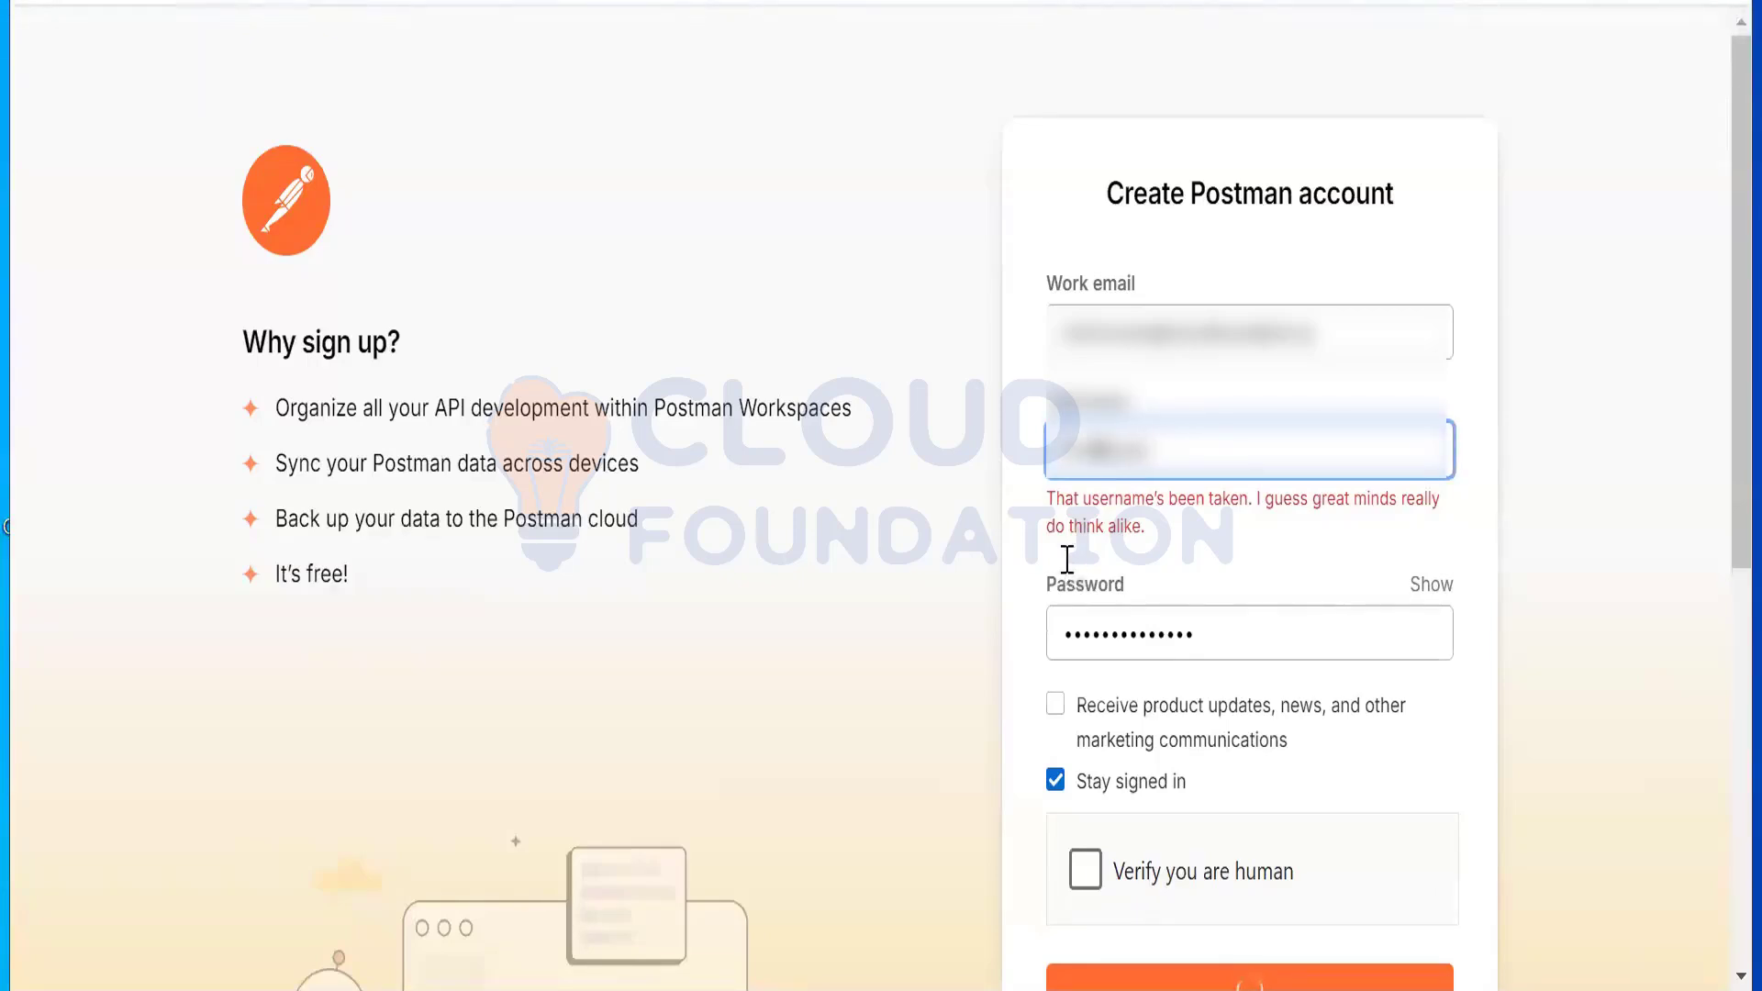
click(1277, 941)
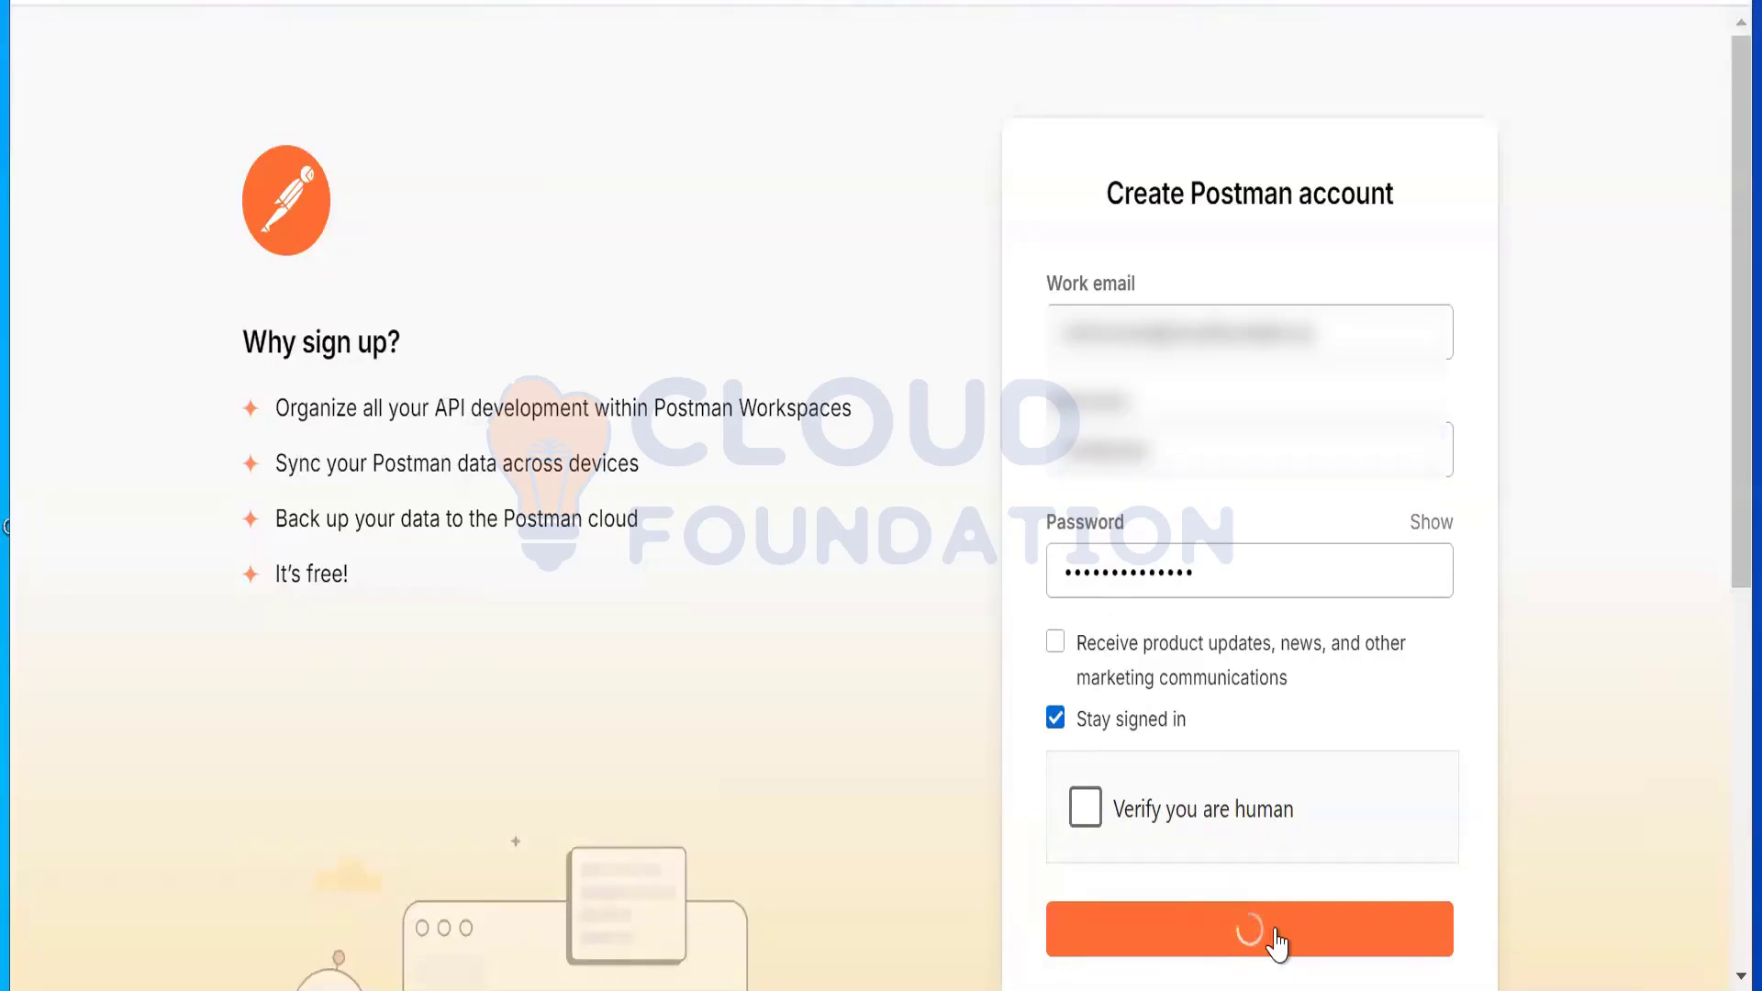
Step: Redo the human check, resubmit, and append '_01' to the username before verifying again
click(1088, 809)
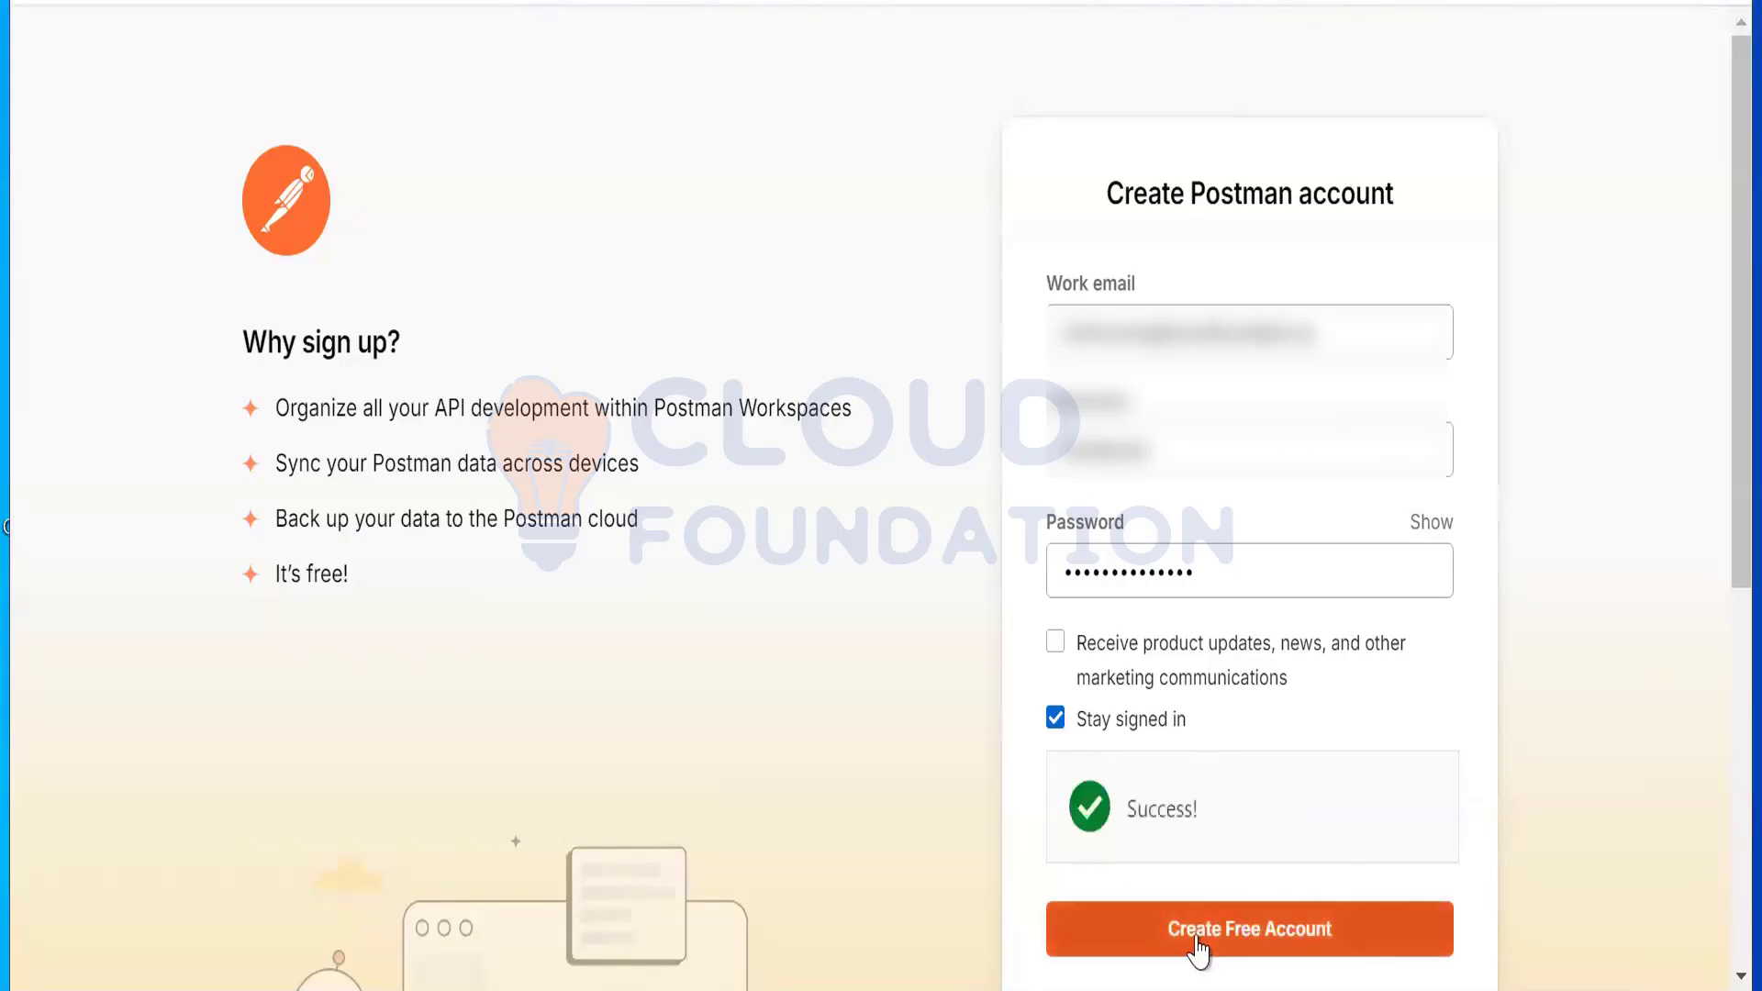
click(1197, 947)
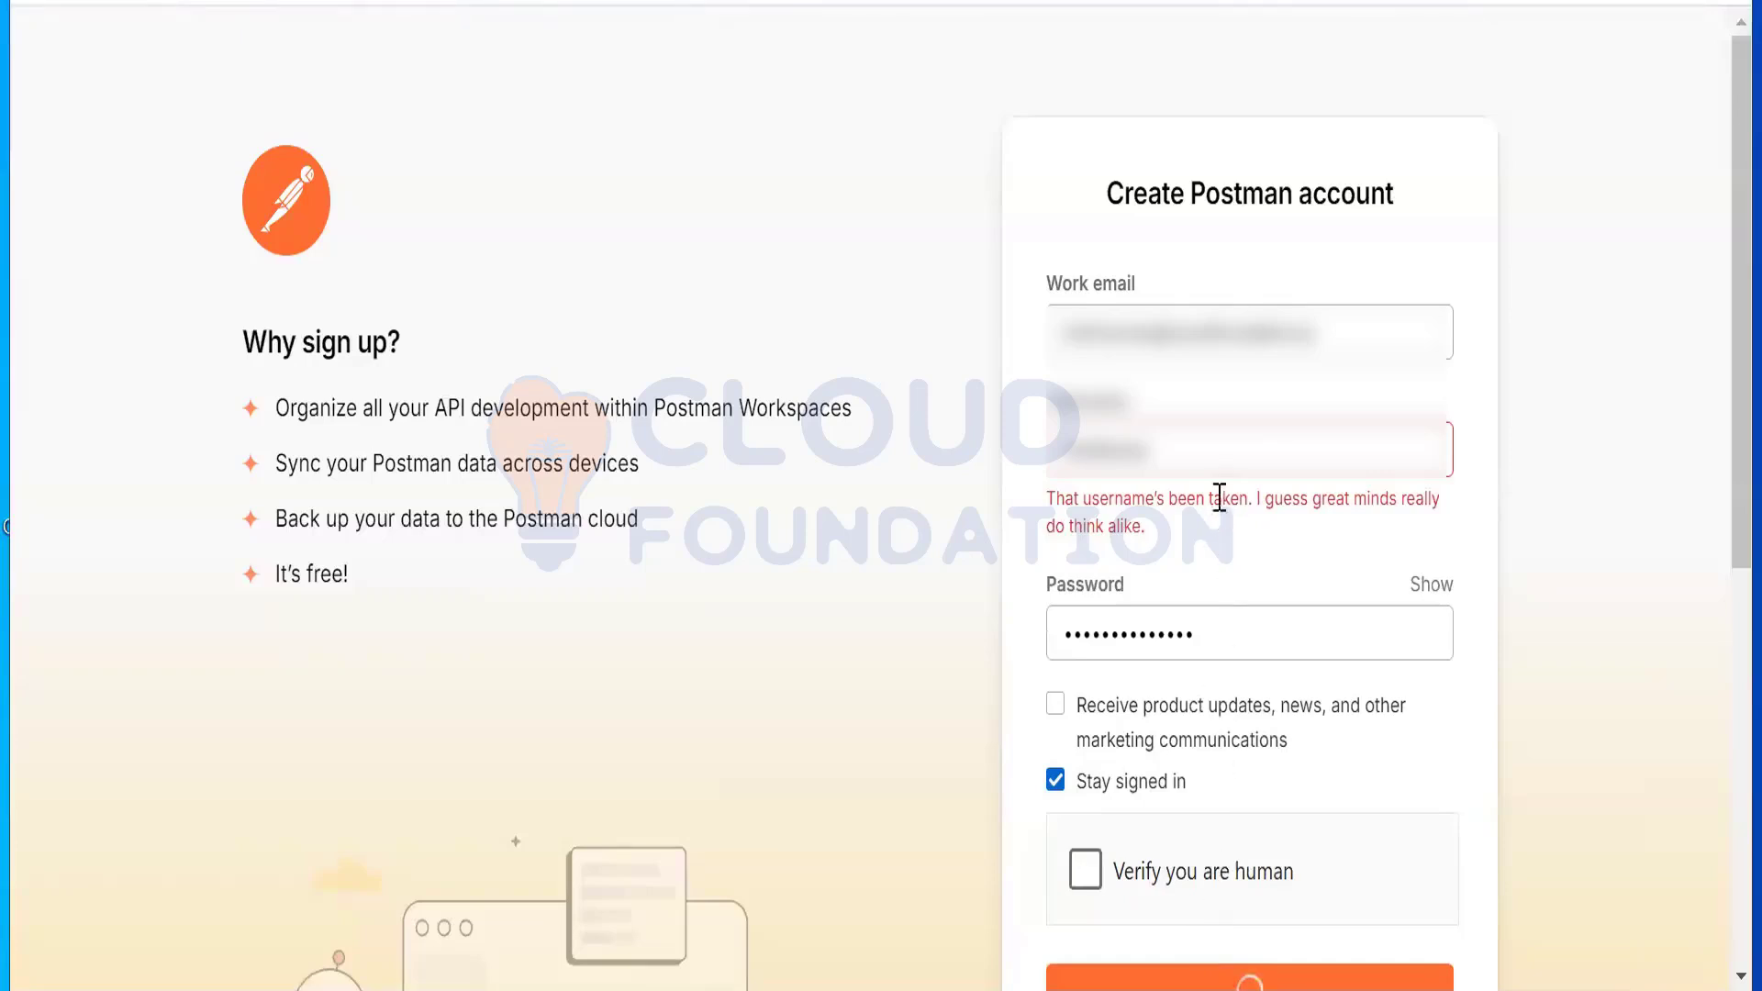
click(1217, 458)
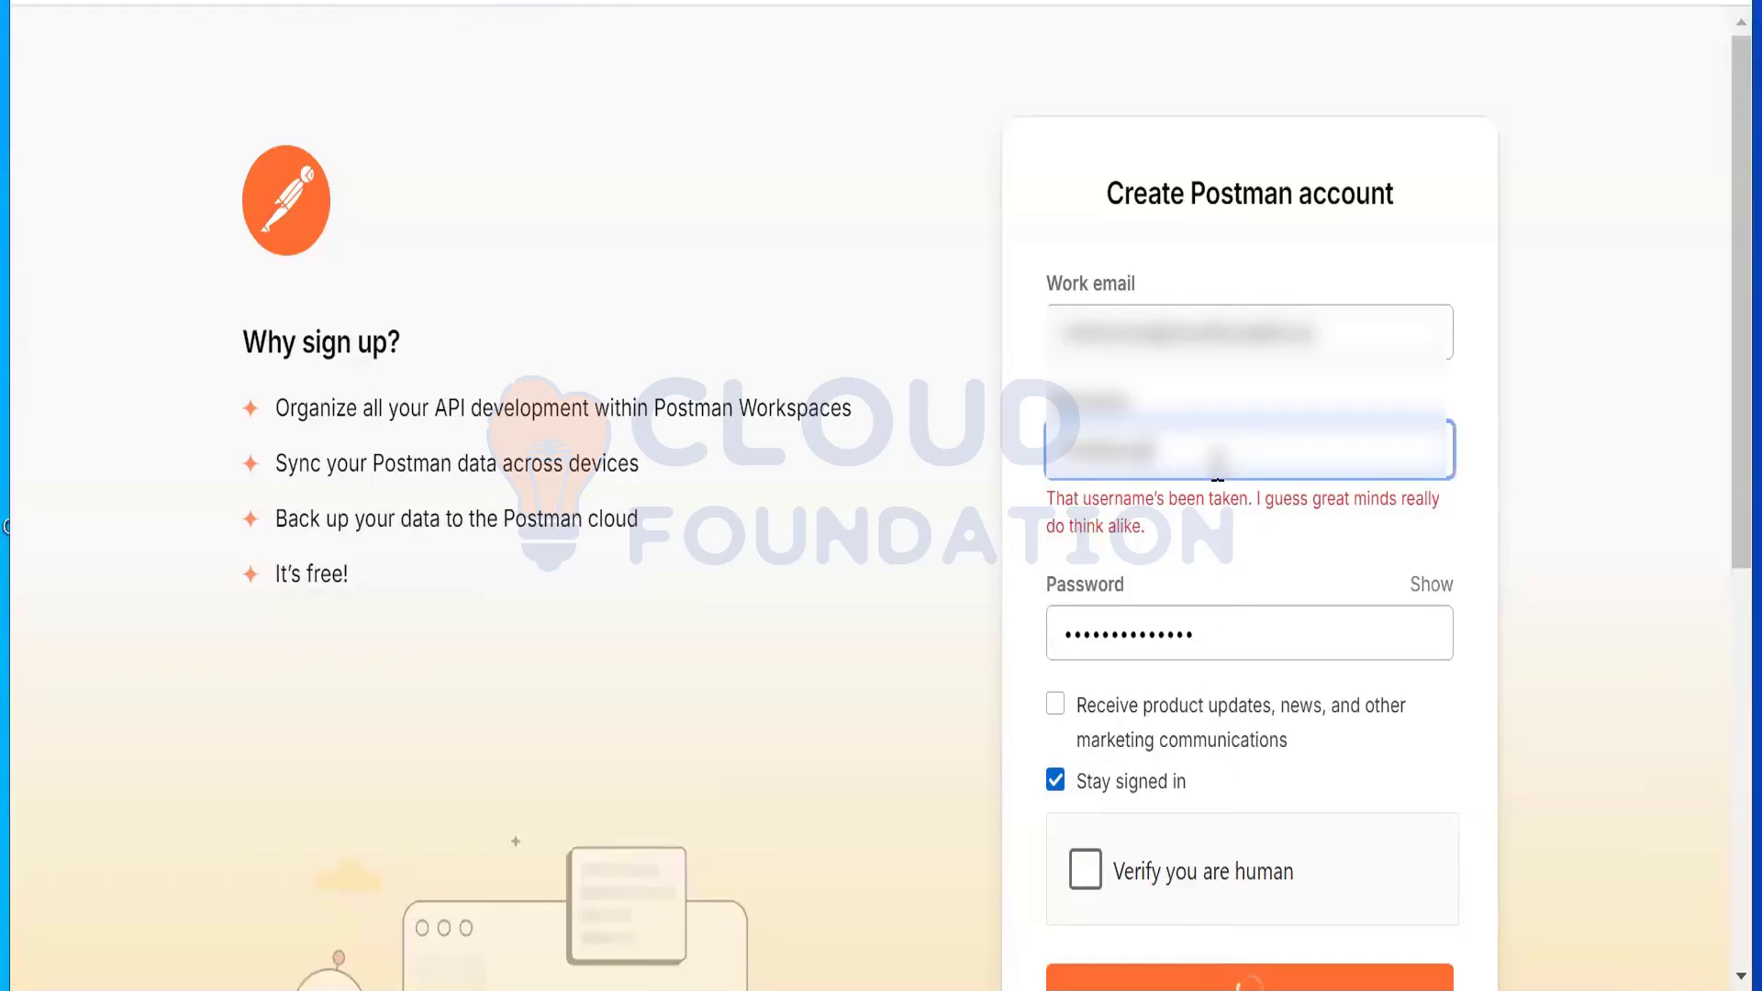
text(_01)
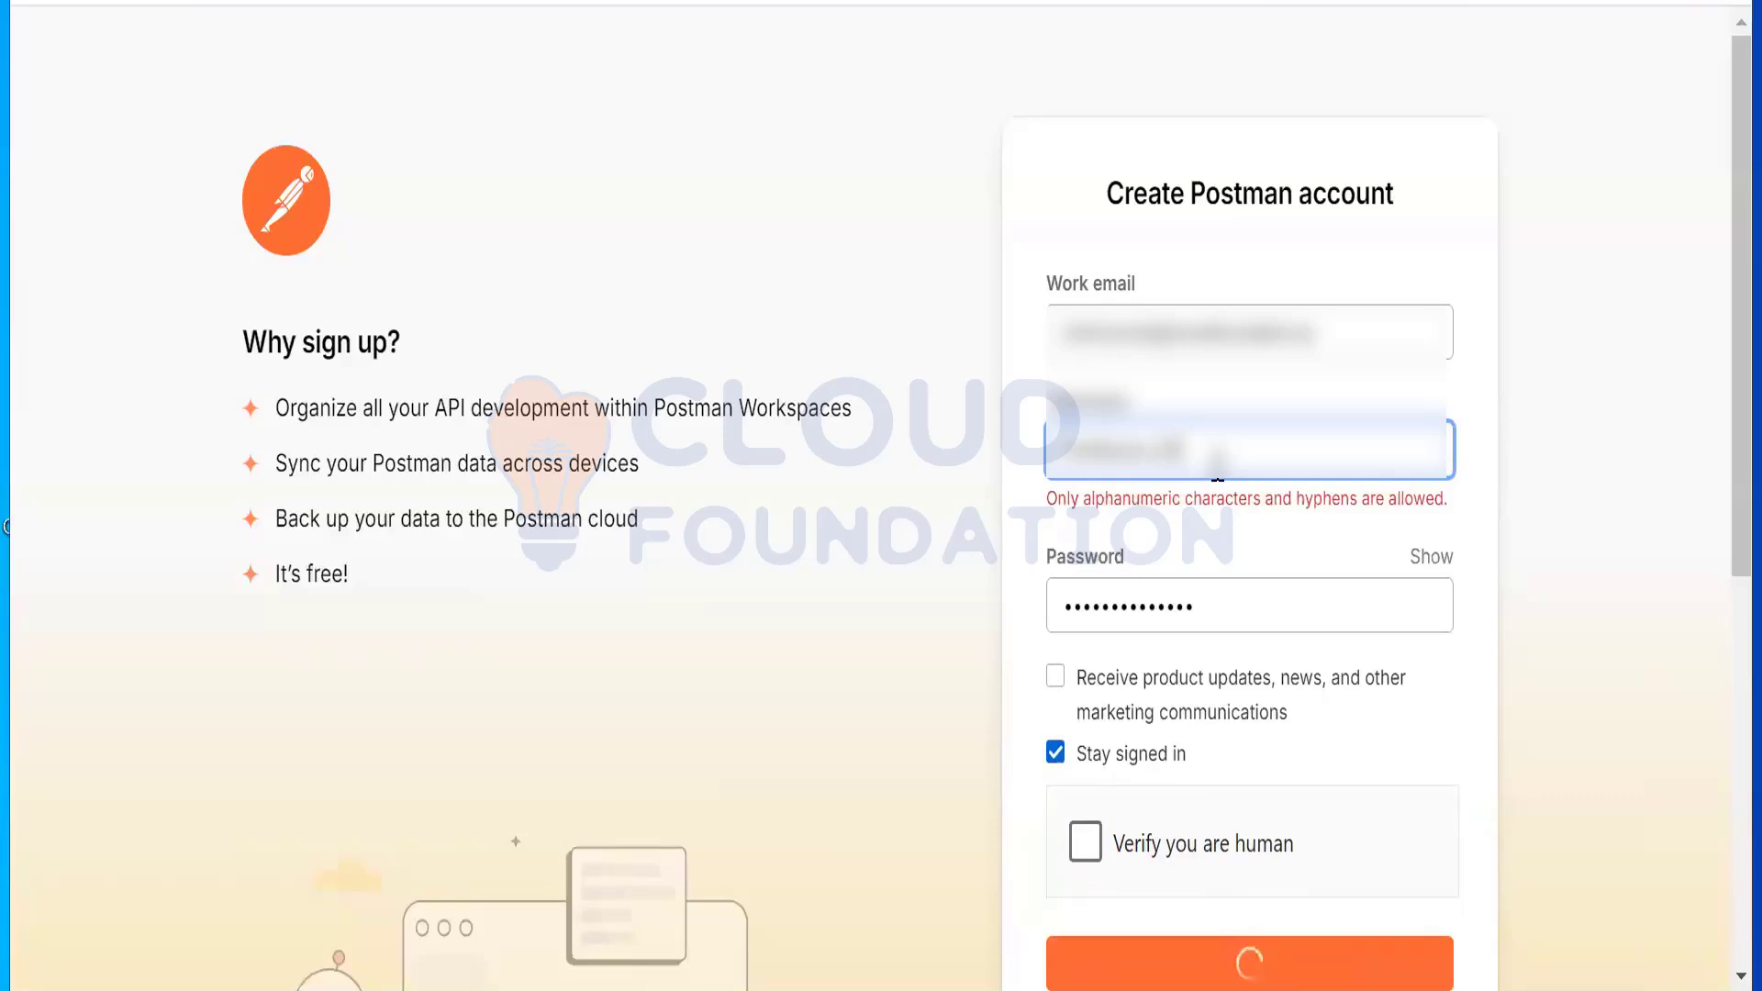
click(1199, 921)
click(1190, 844)
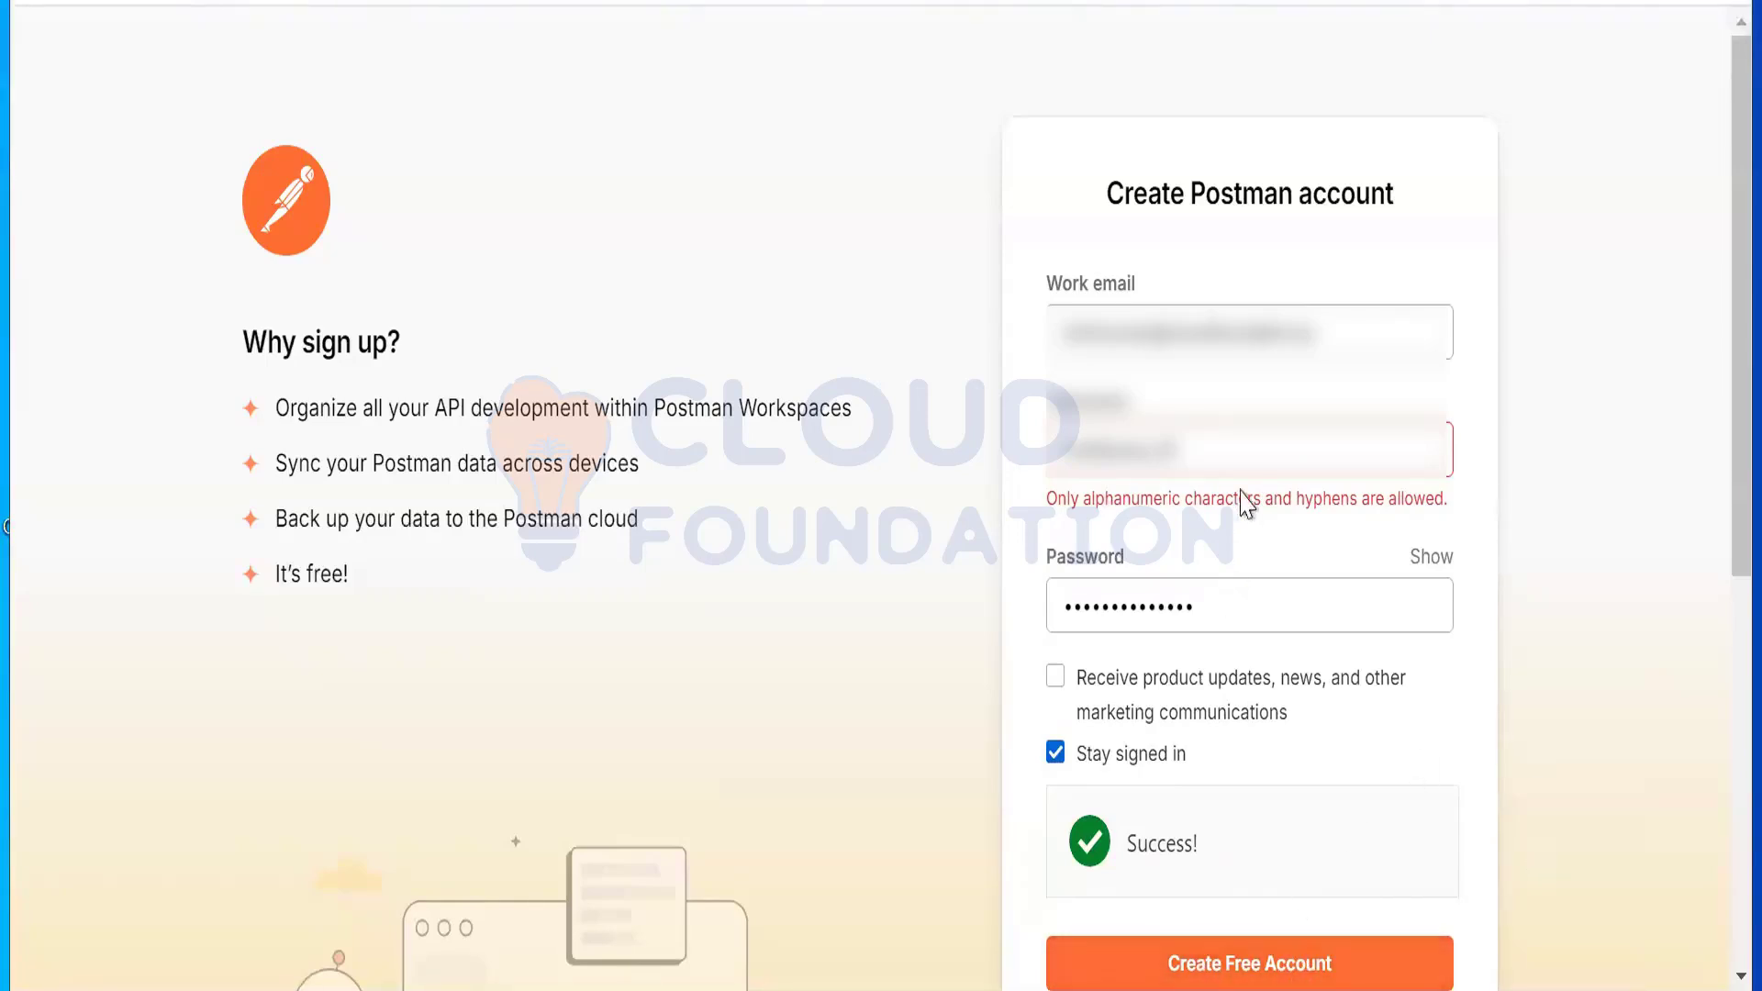
click(1245, 450)
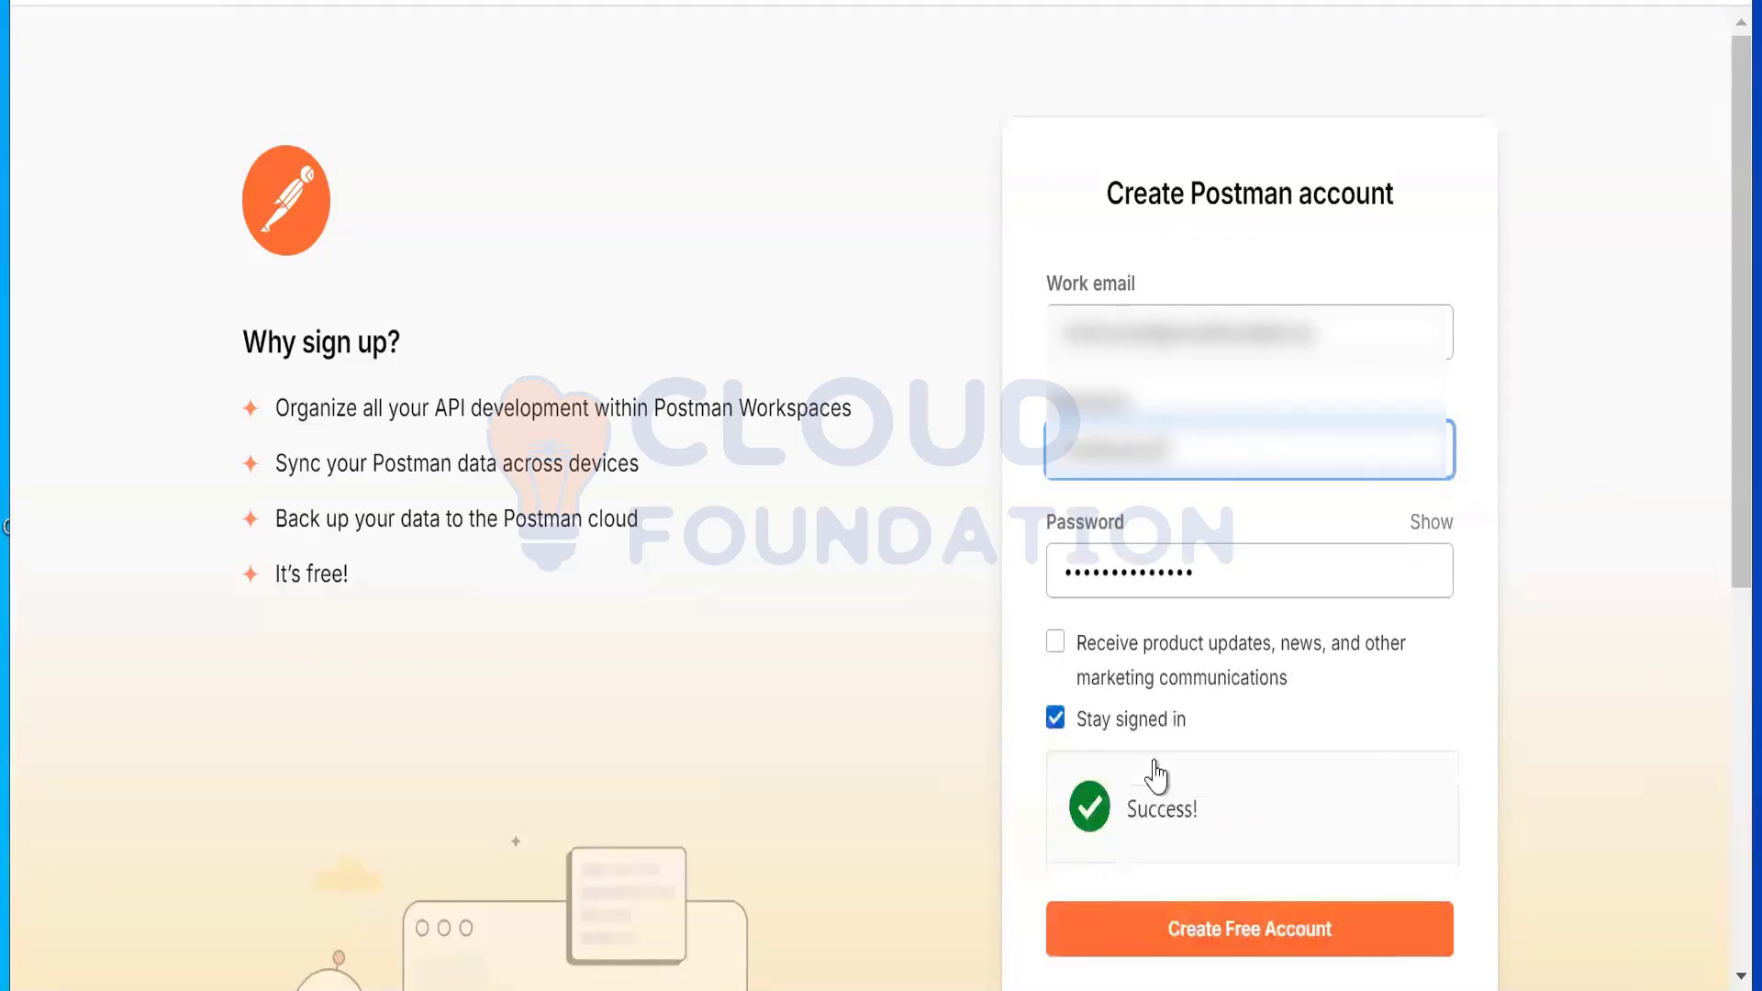
Step: Create the account, enter a name, and choose Backend Developer and Yes to prior Postman use
click(1268, 945)
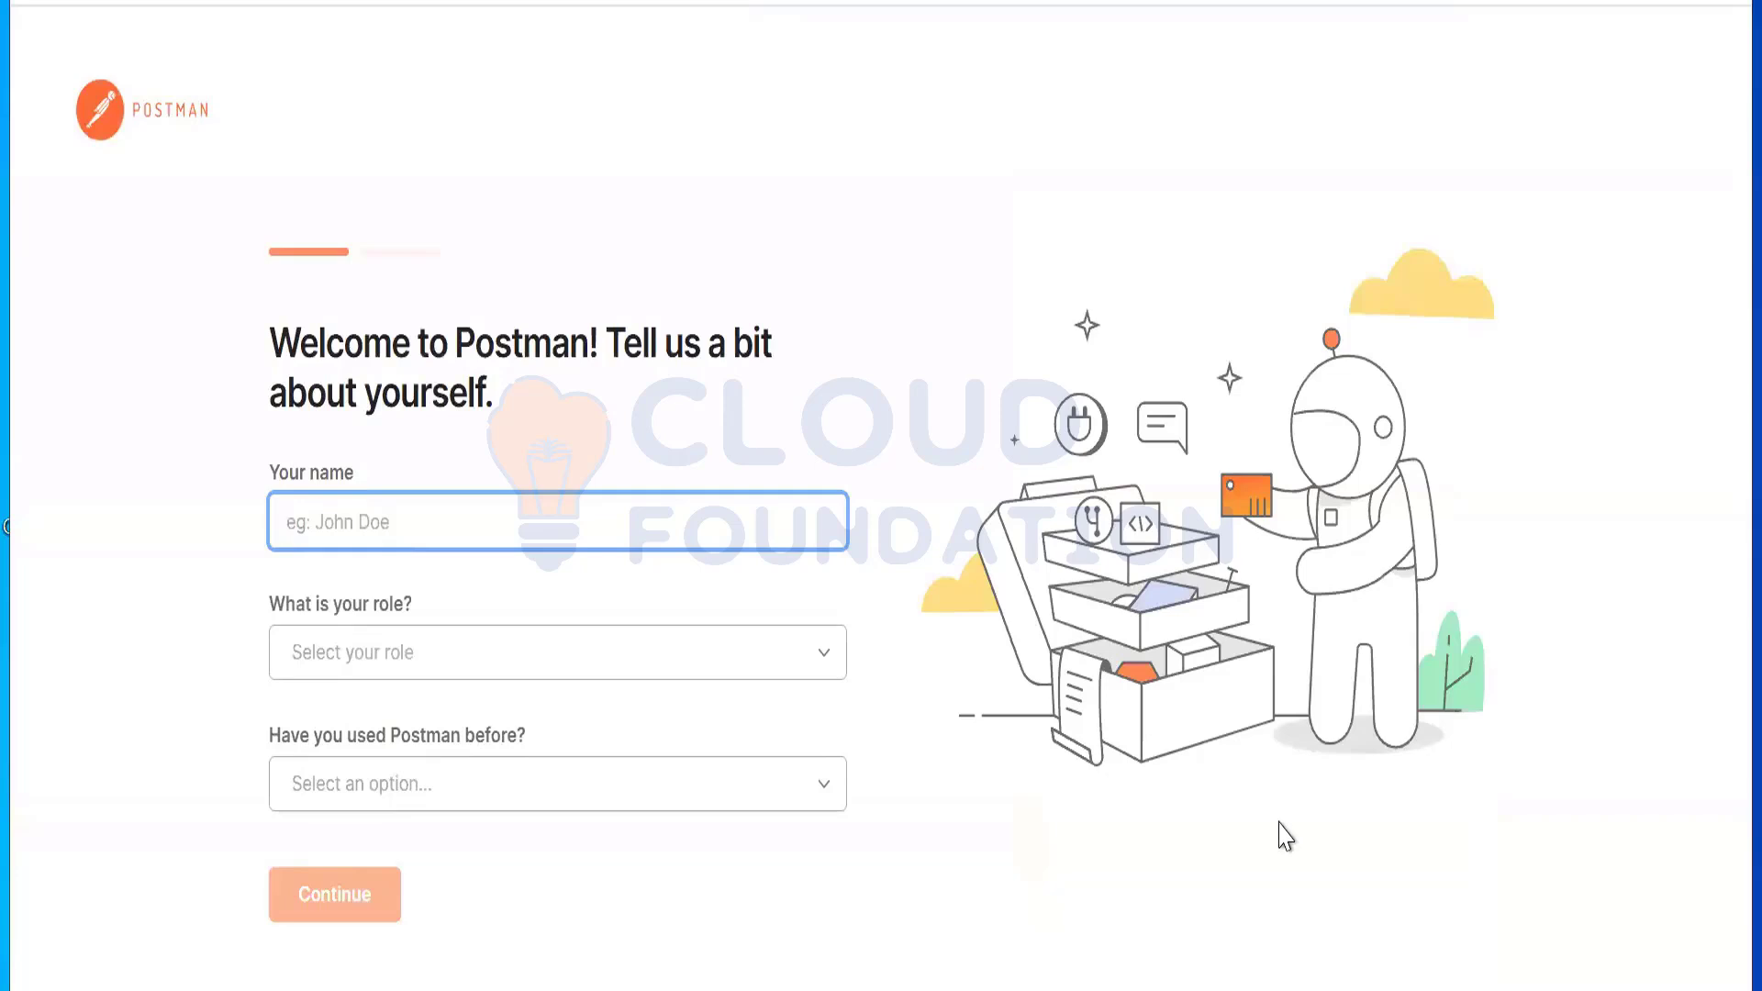
text(cloud)
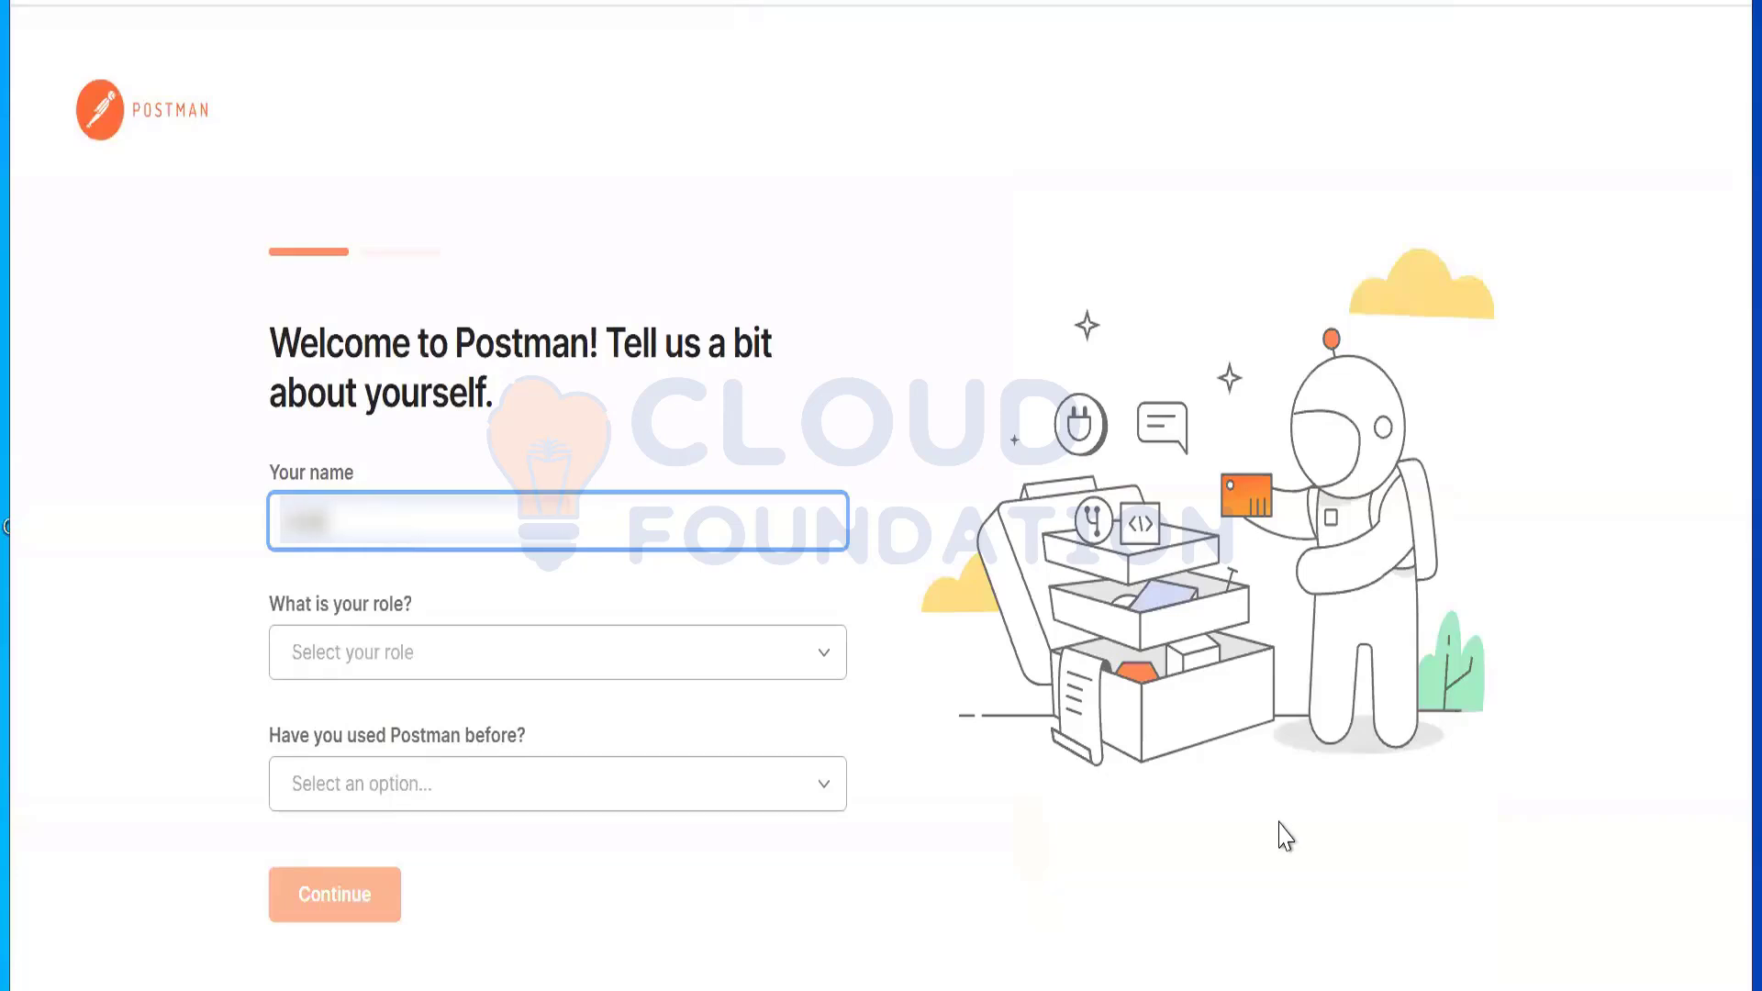
key(Tab)
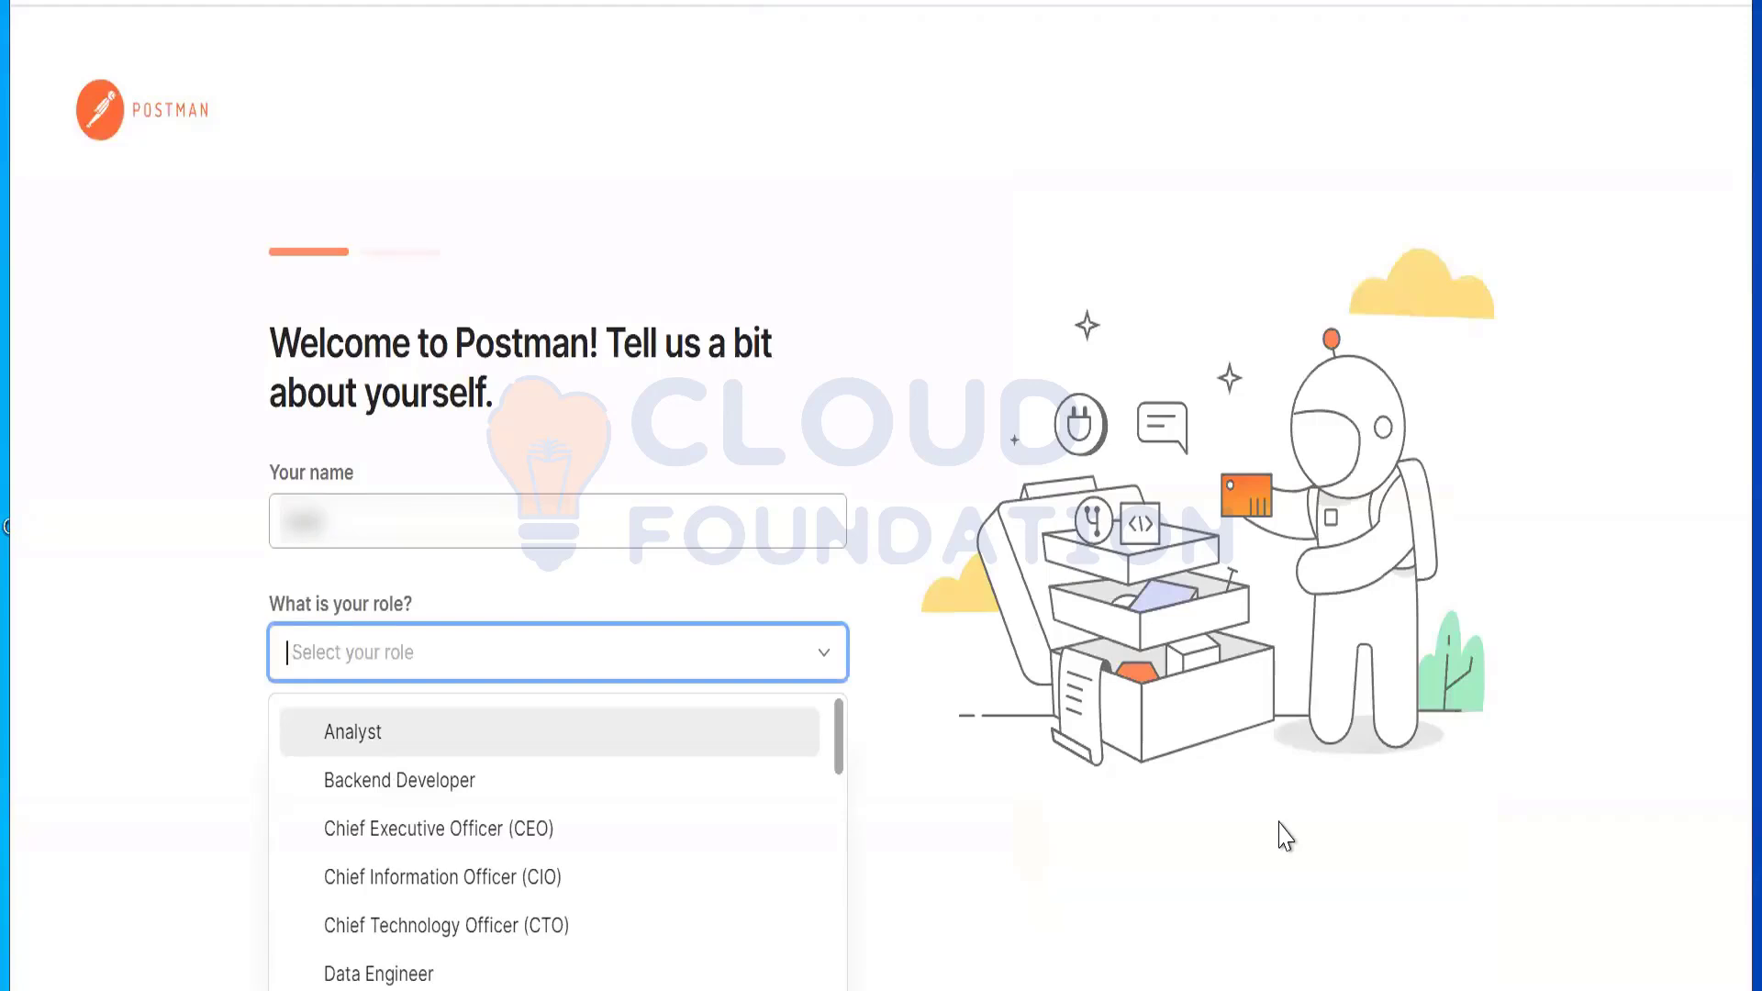
click(380, 787)
click(385, 794)
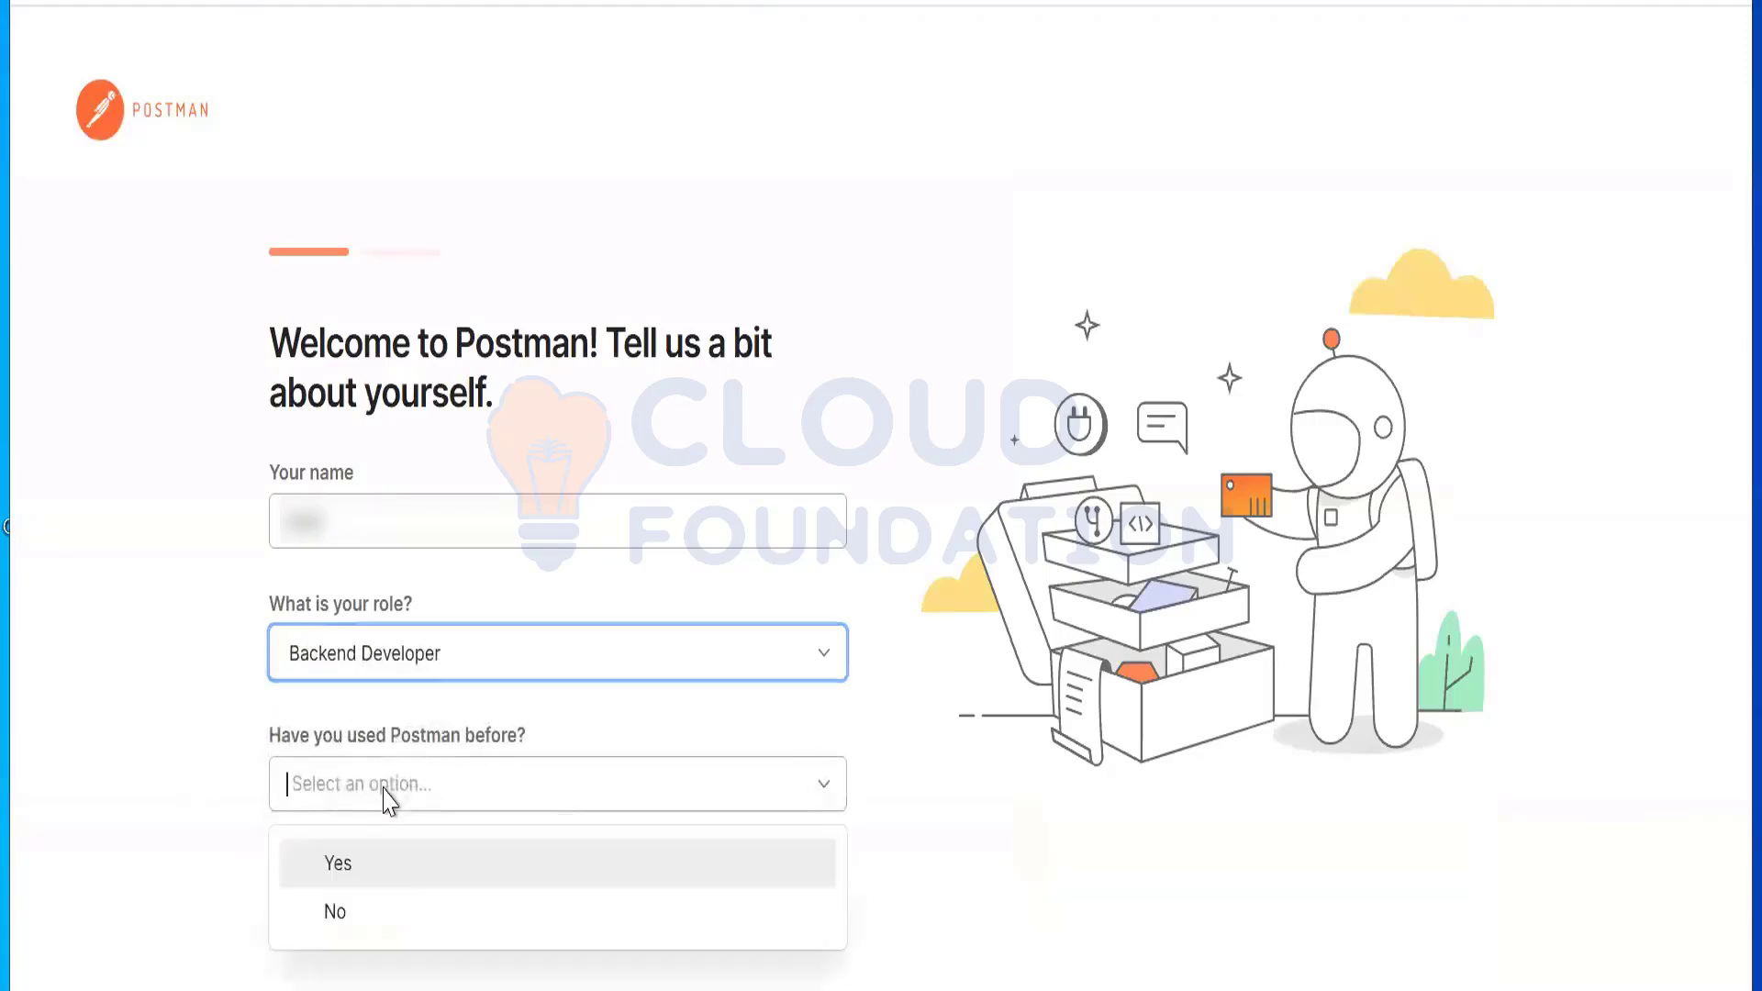
click(372, 862)
click(331, 904)
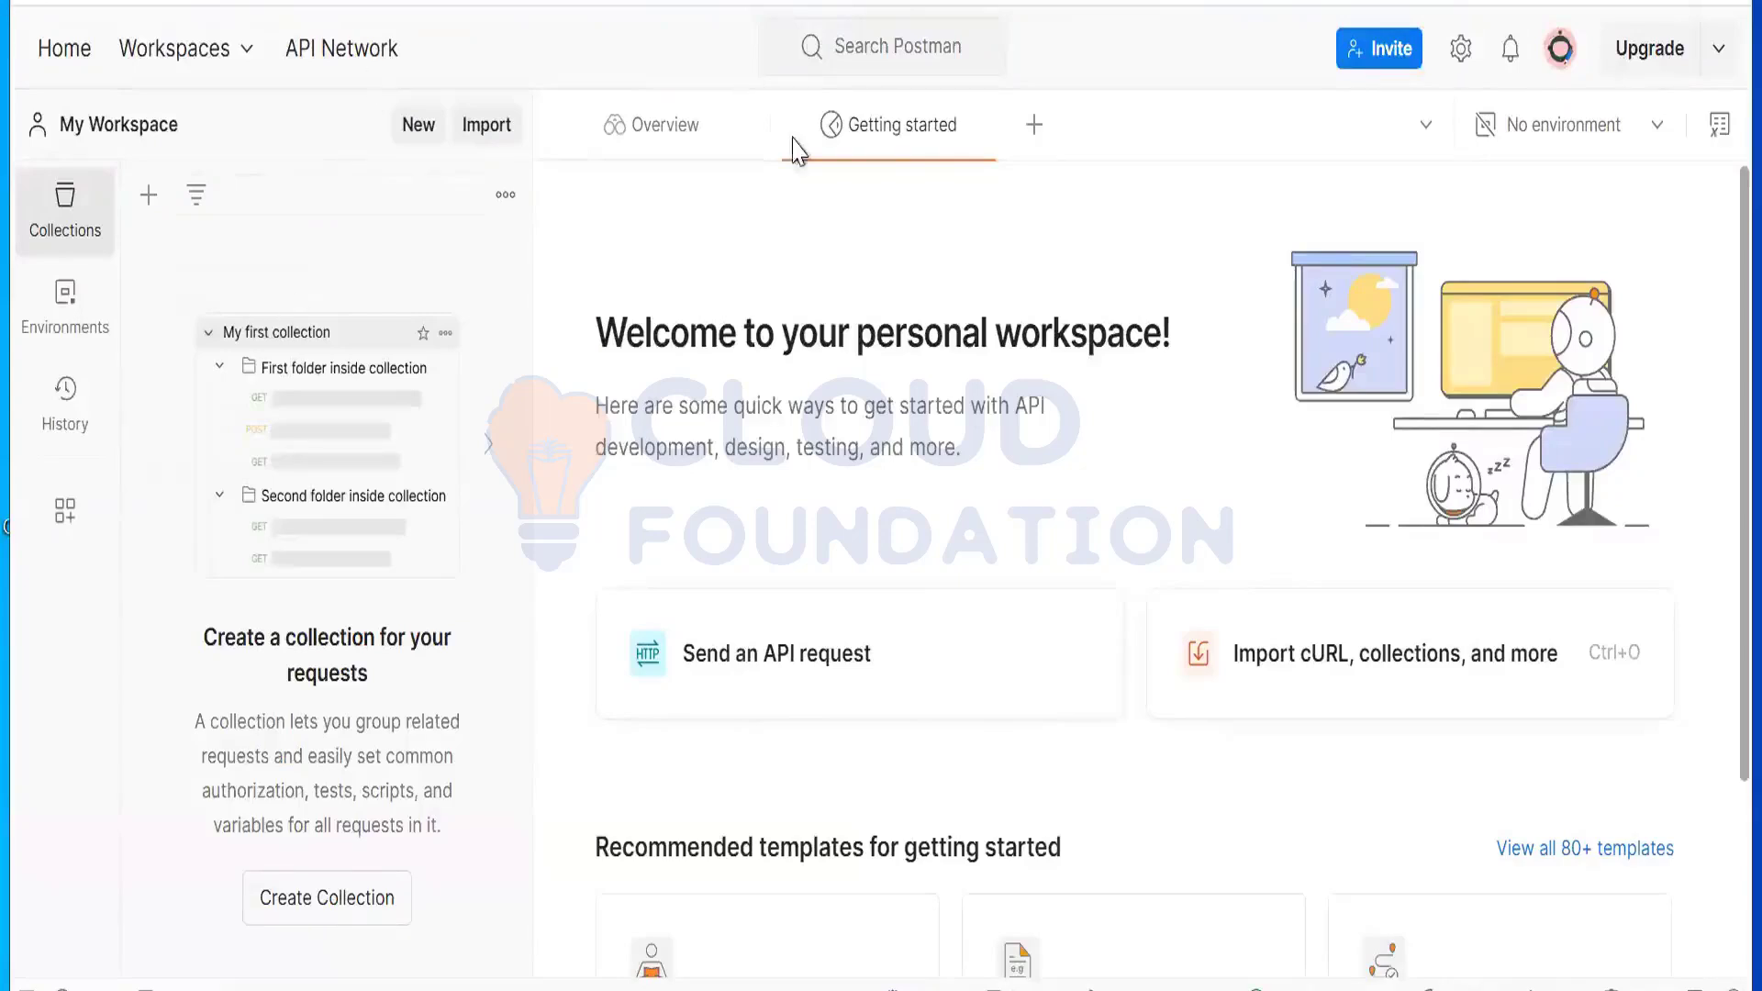
Step: Open a new untitled request, close the Getting started and Overview tabs, and keep GET
click(1035, 127)
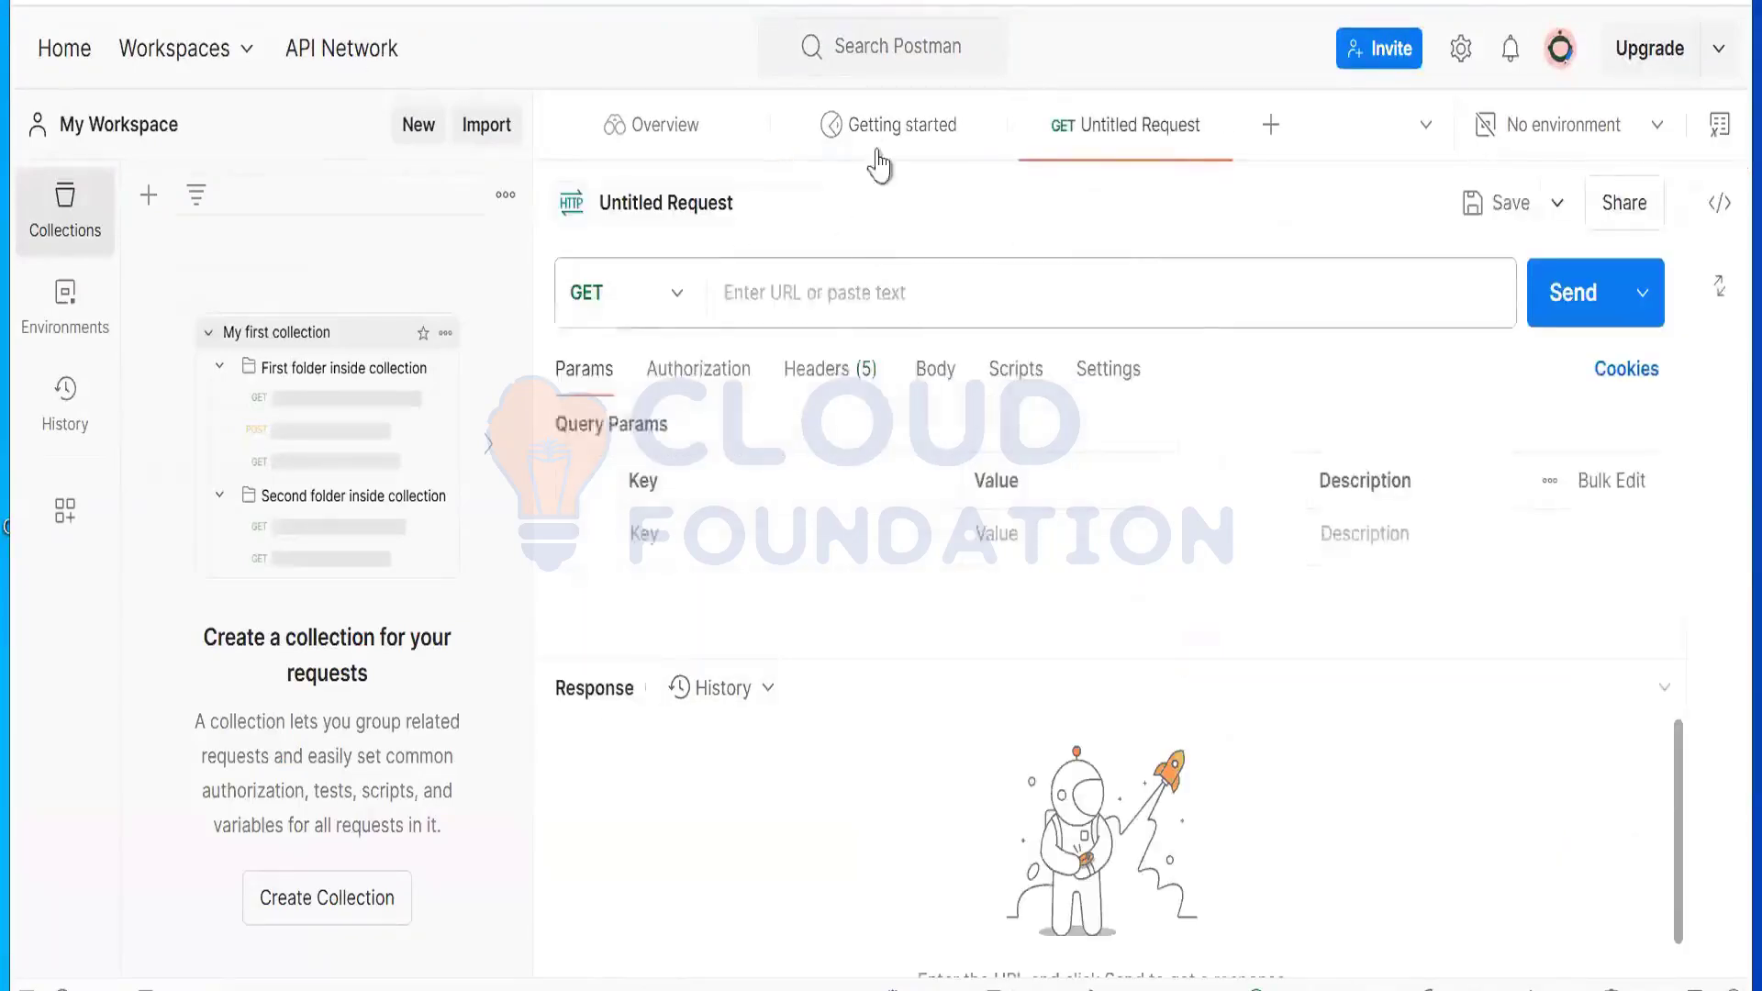
click(984, 125)
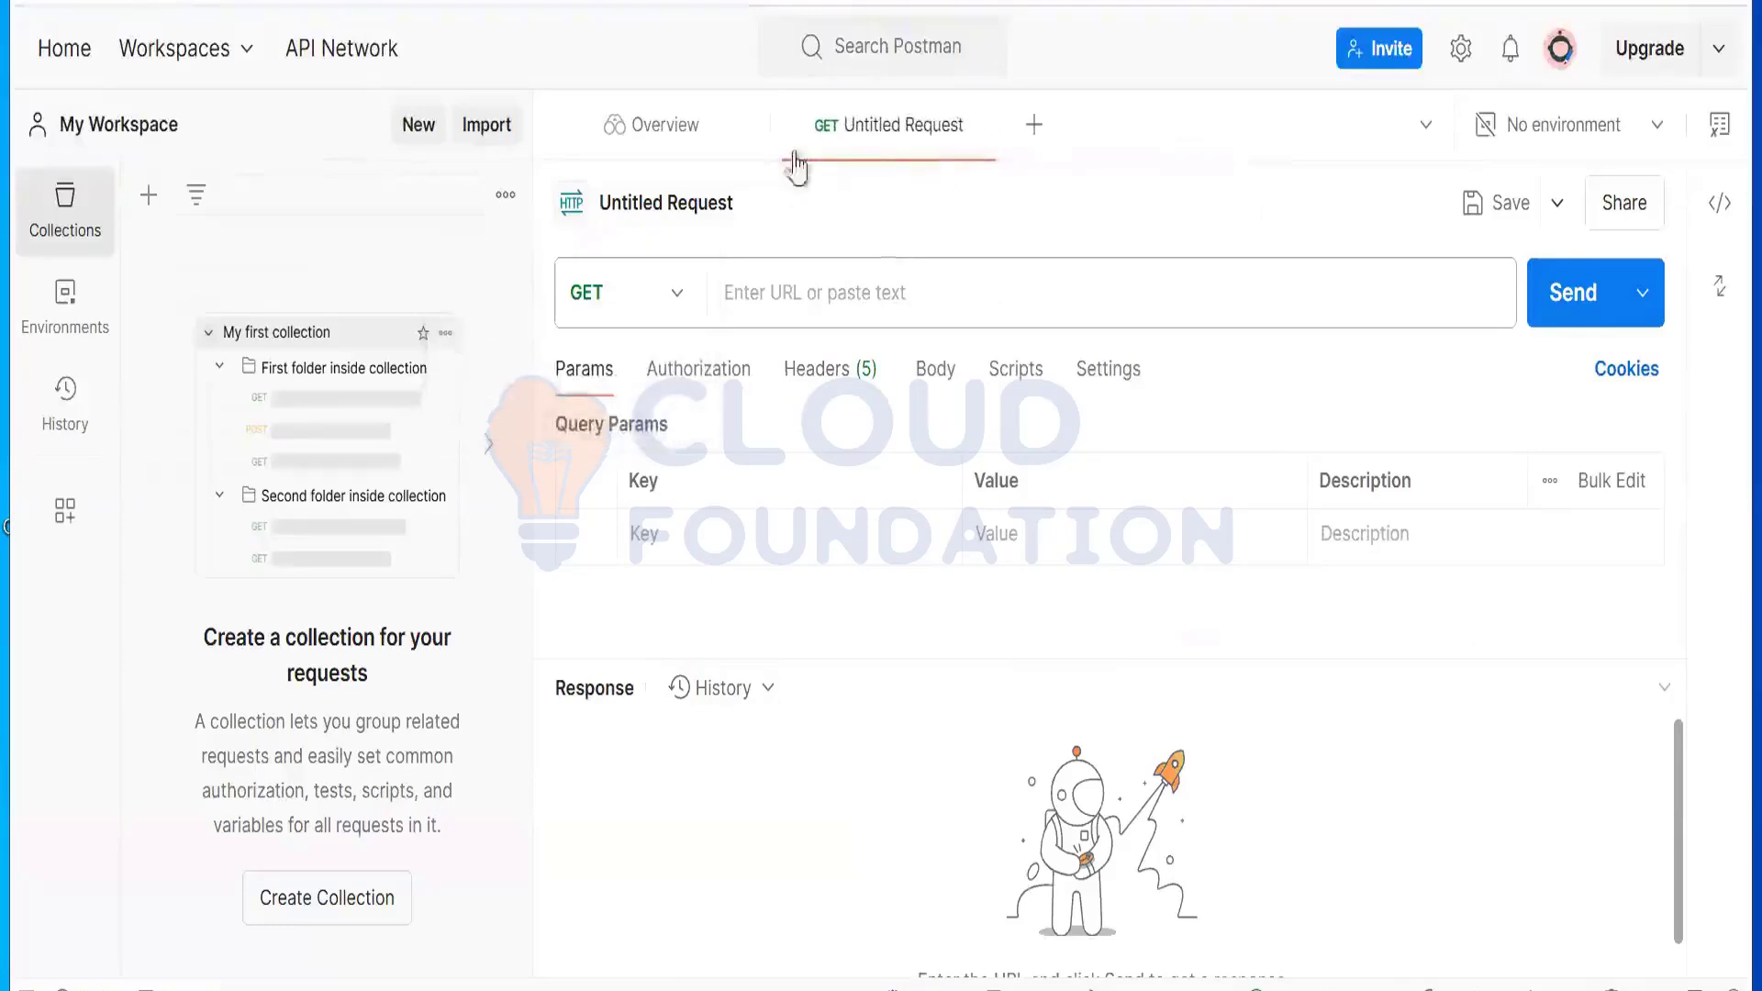
click(748, 126)
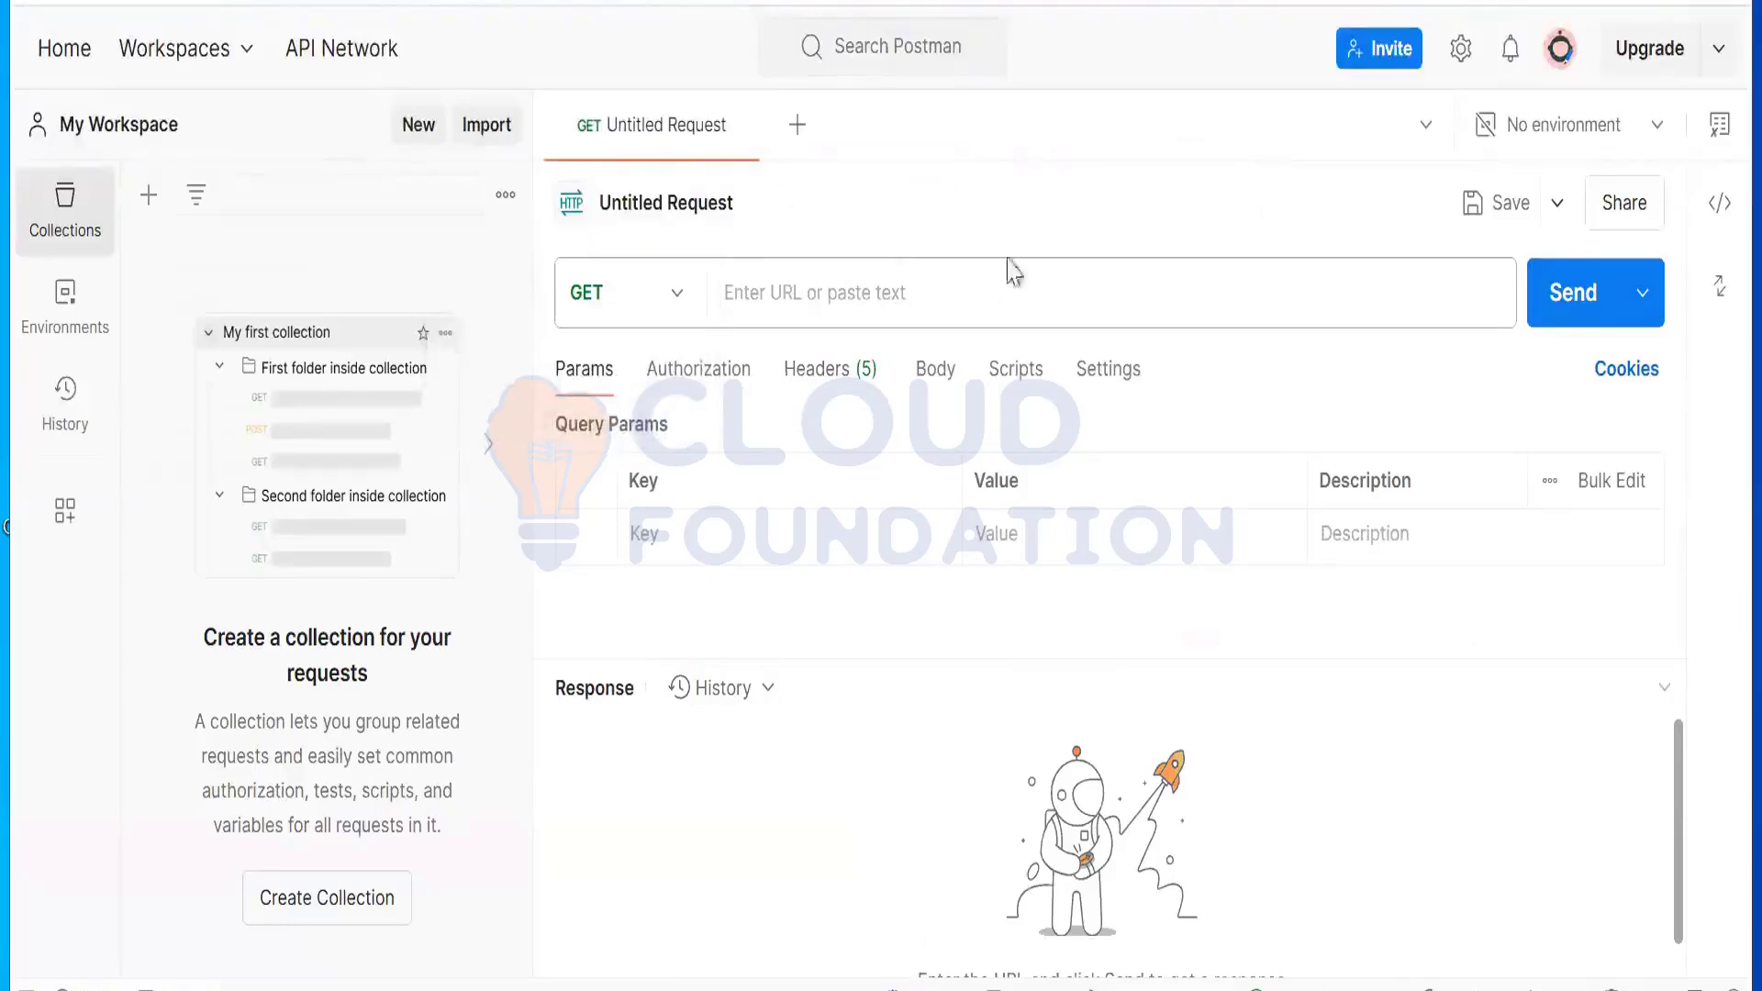
click(913, 292)
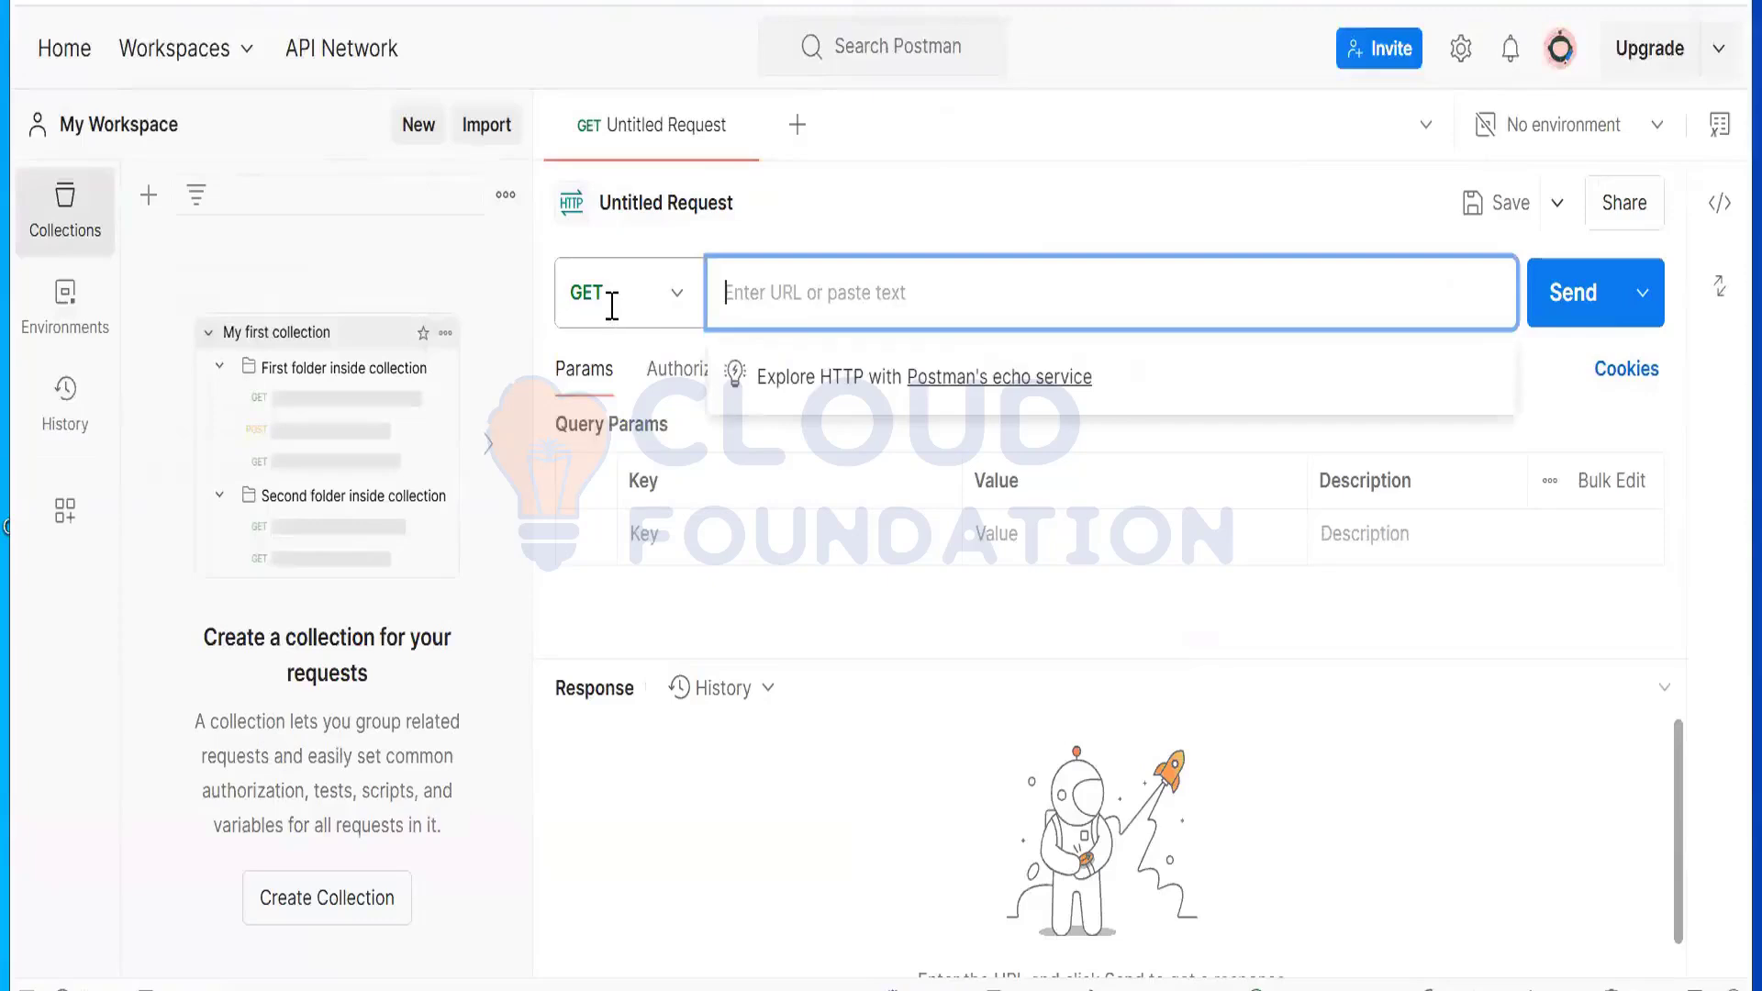
click(611, 302)
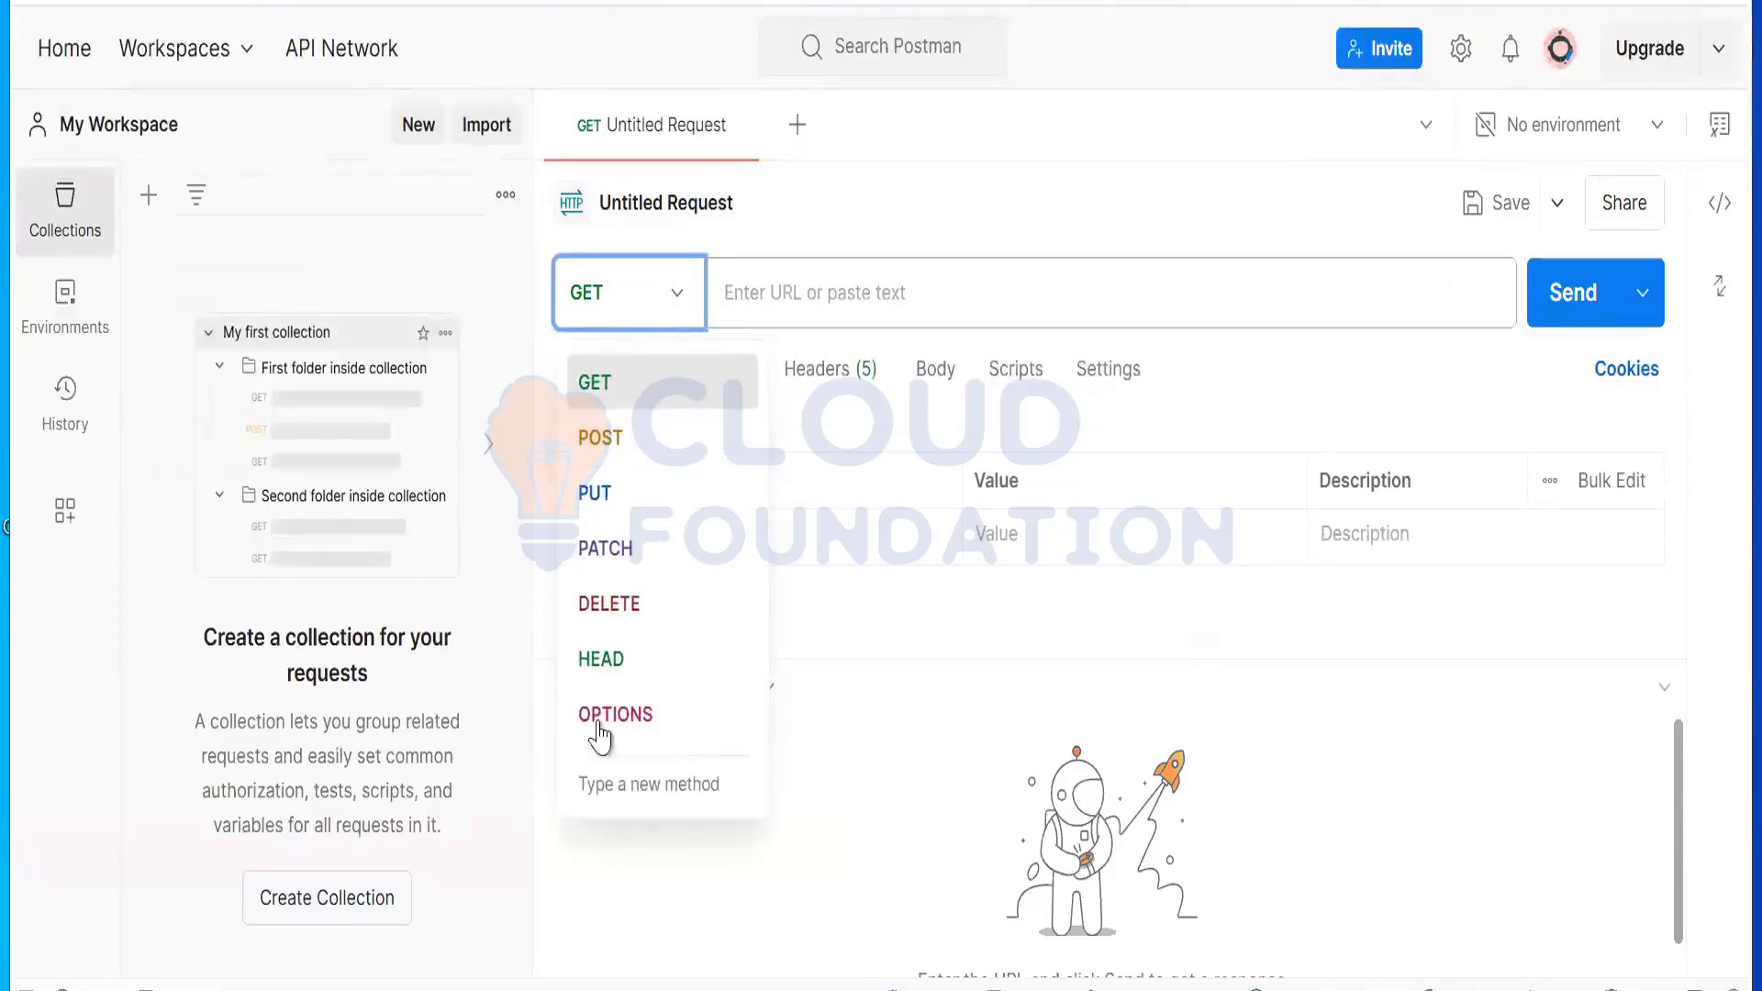
click(1039, 287)
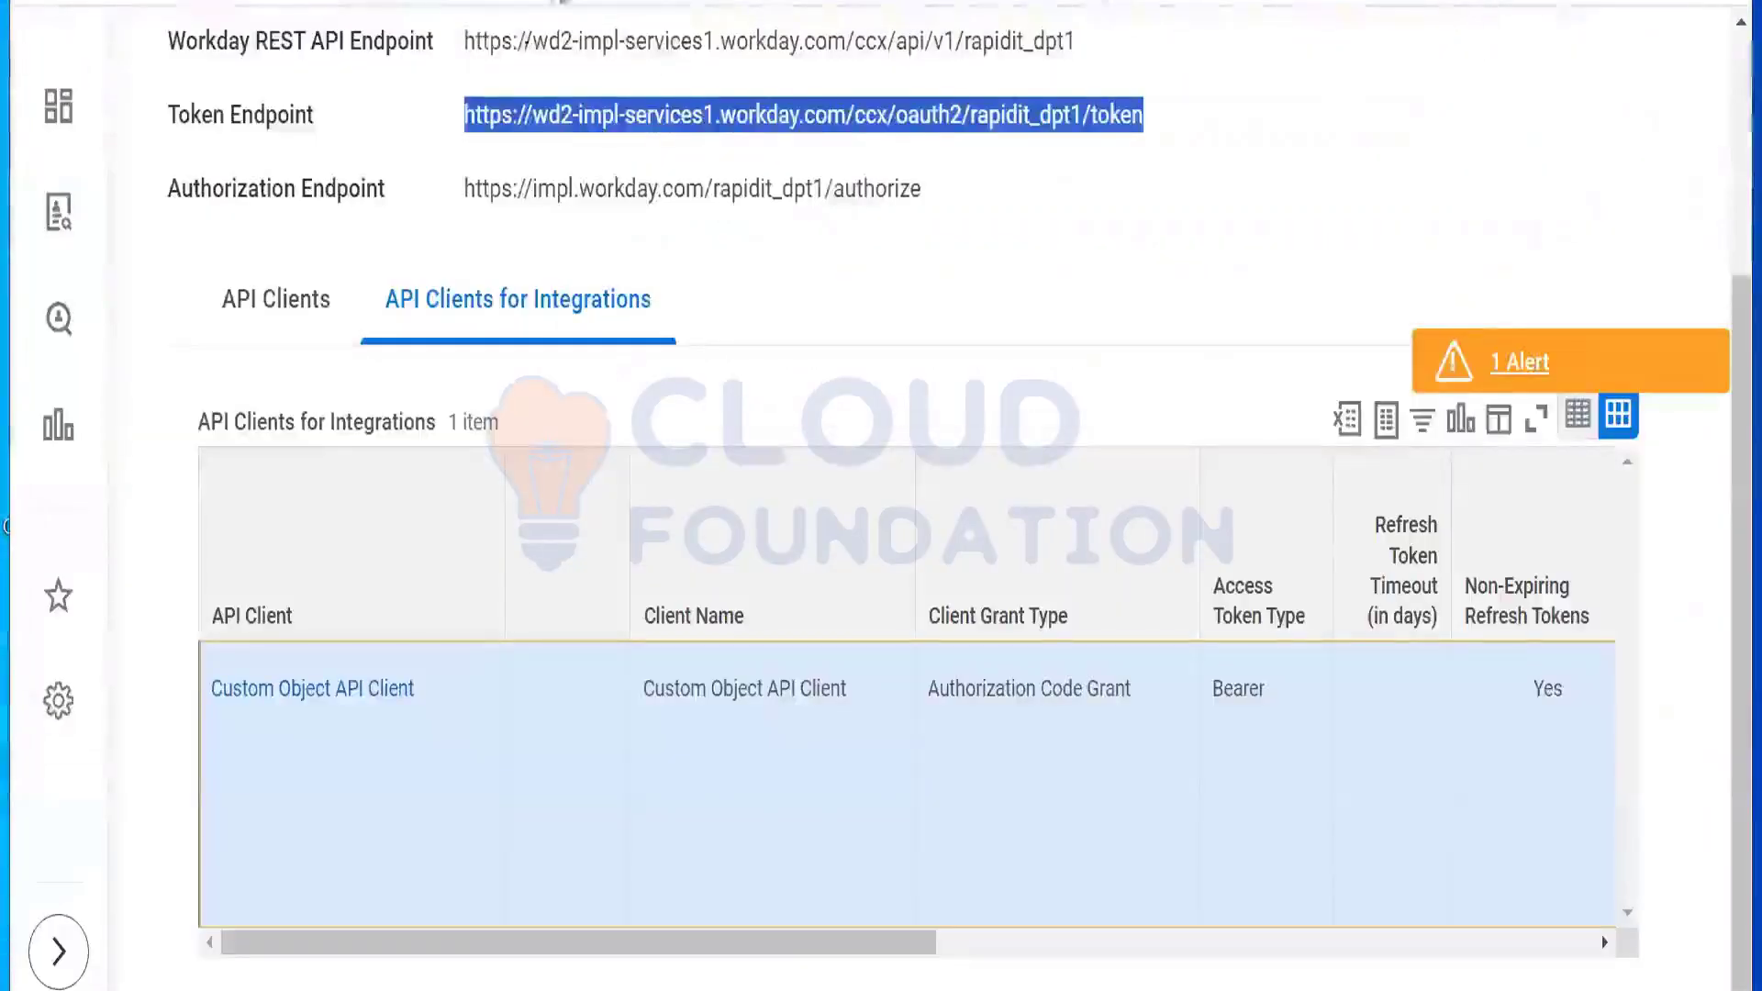
Step: Duplicate the Workday tab and close its empty Register API Client form
click(456, 209)
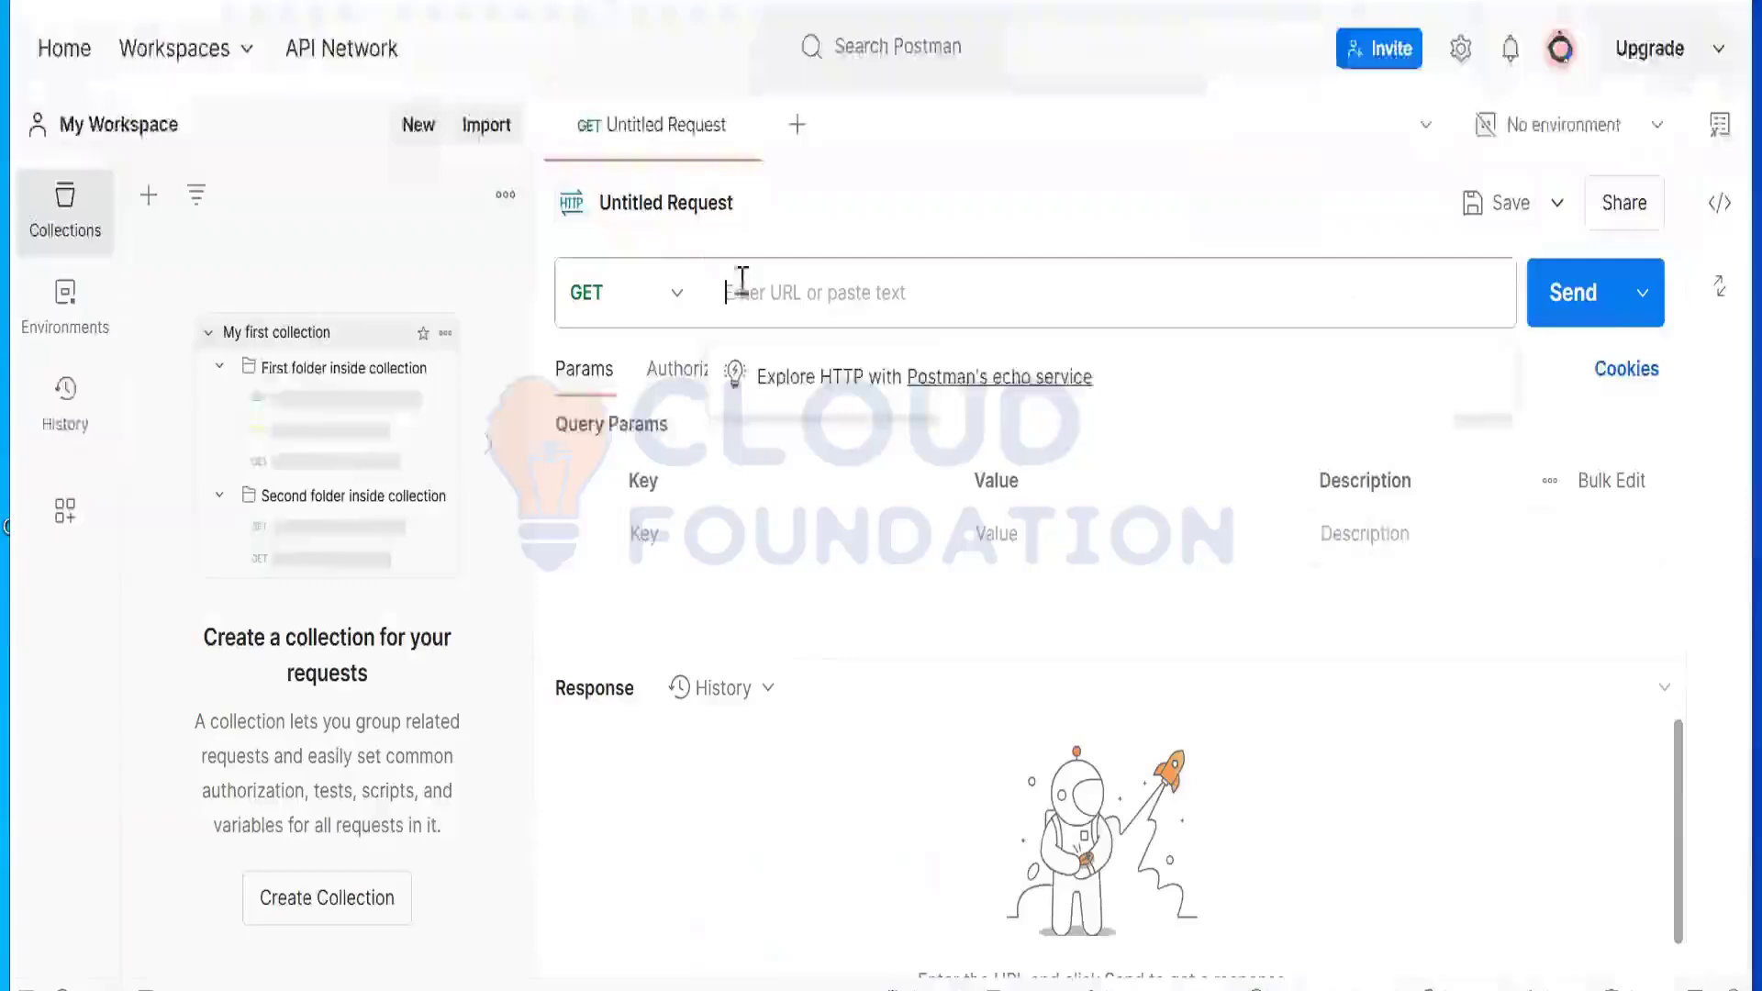
click(740, 283)
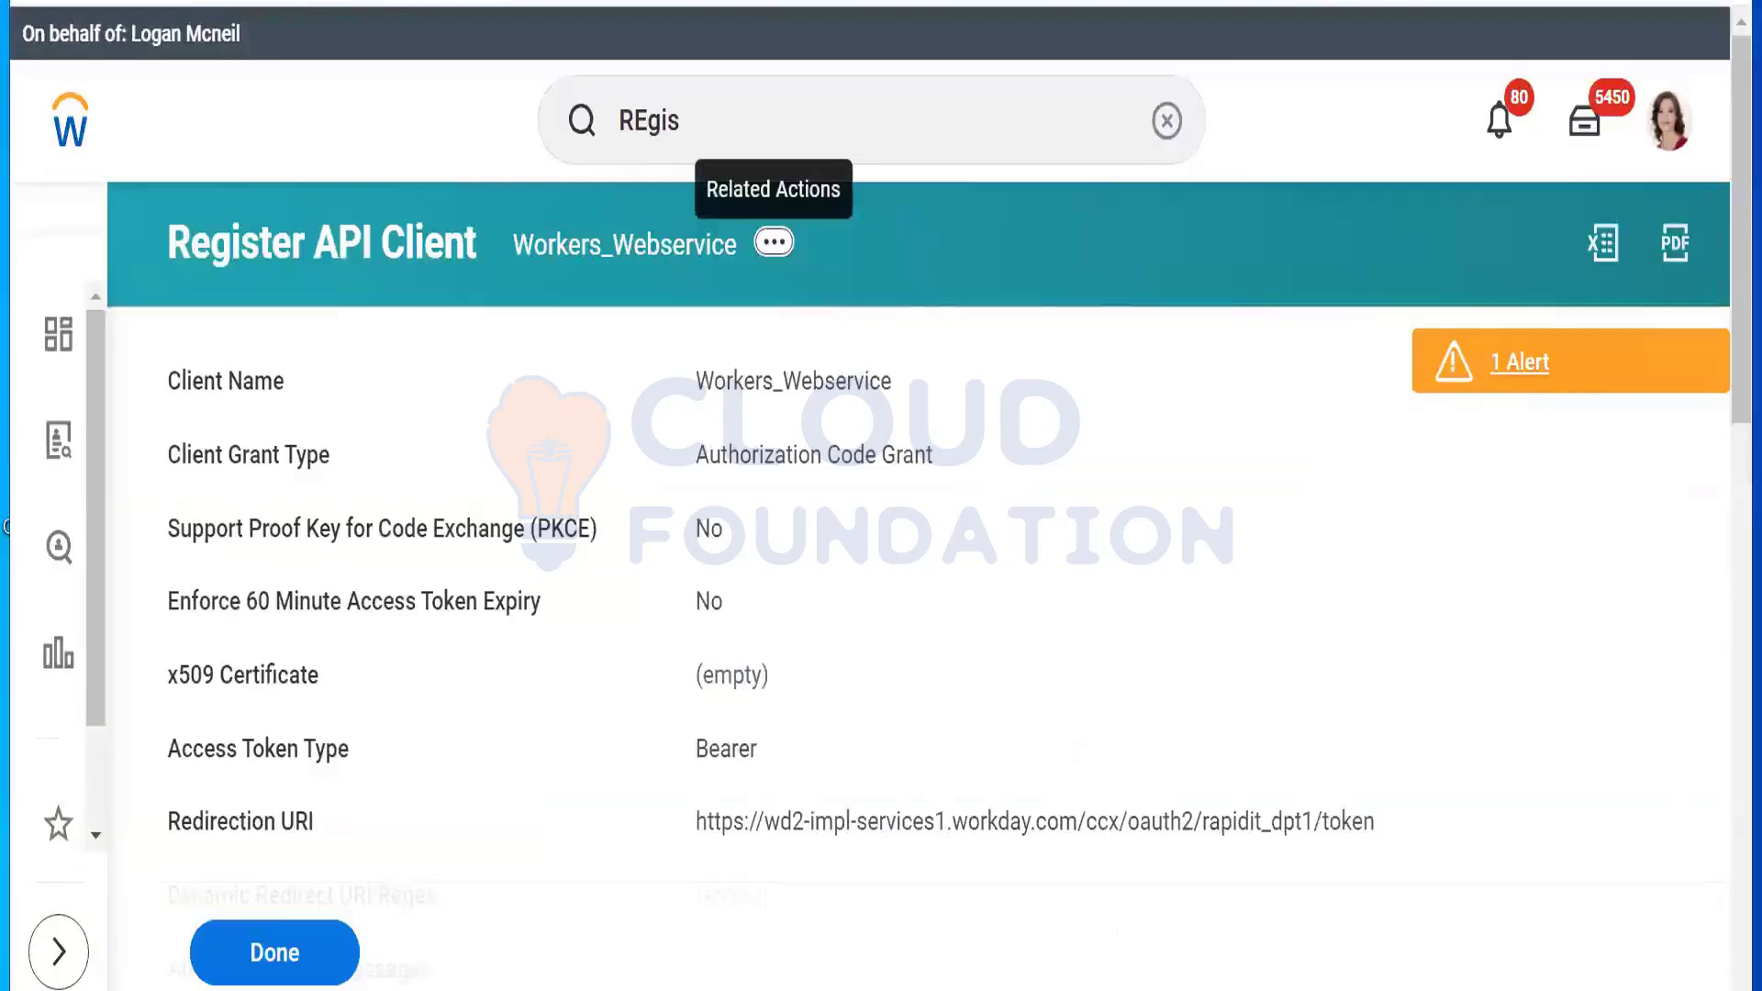
right_click(357, 2)
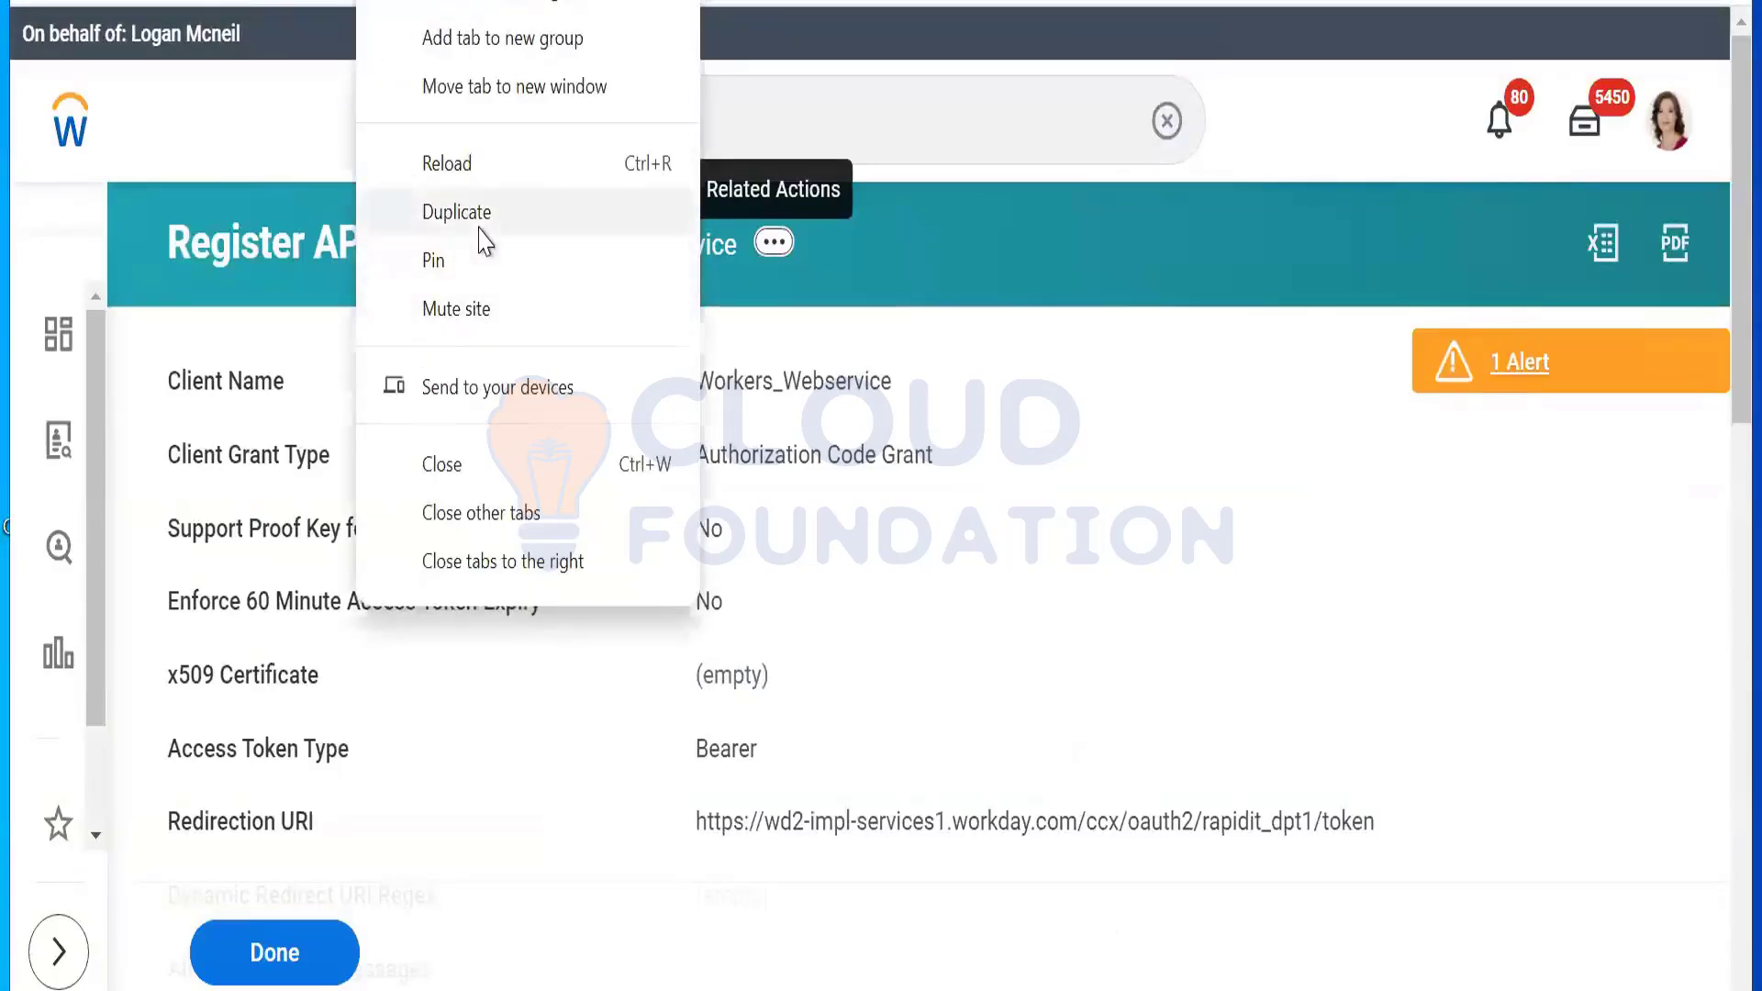
click(480, 234)
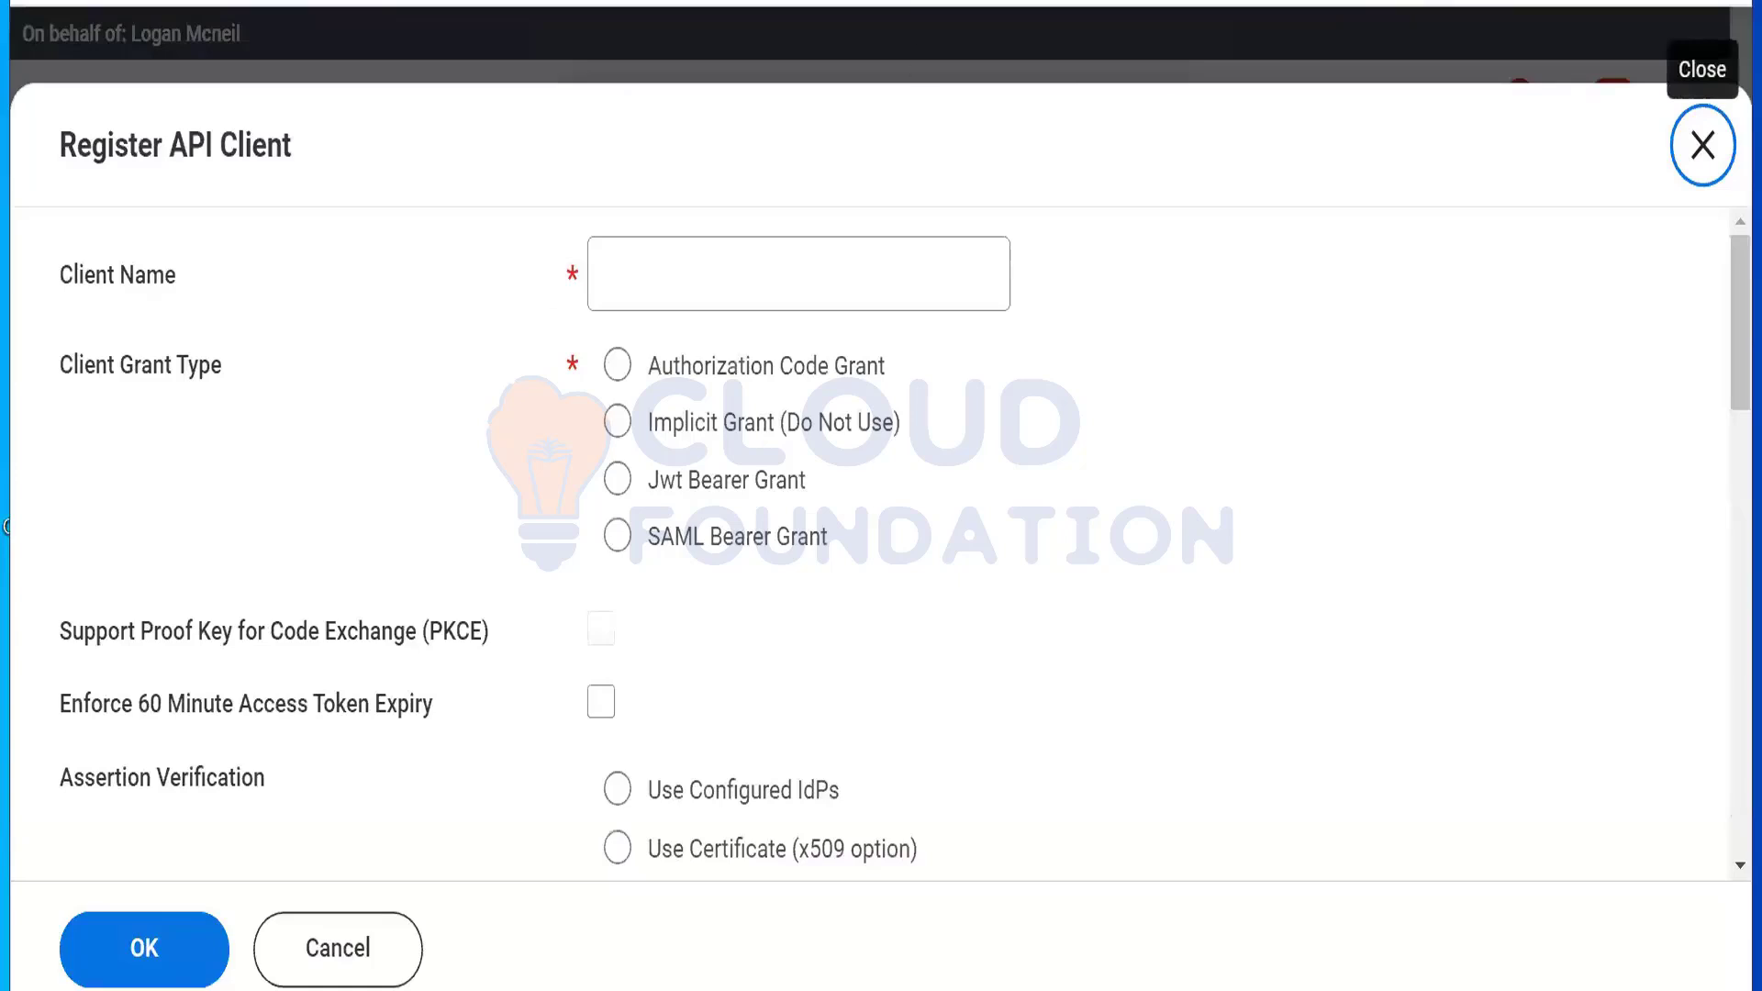
click(1702, 146)
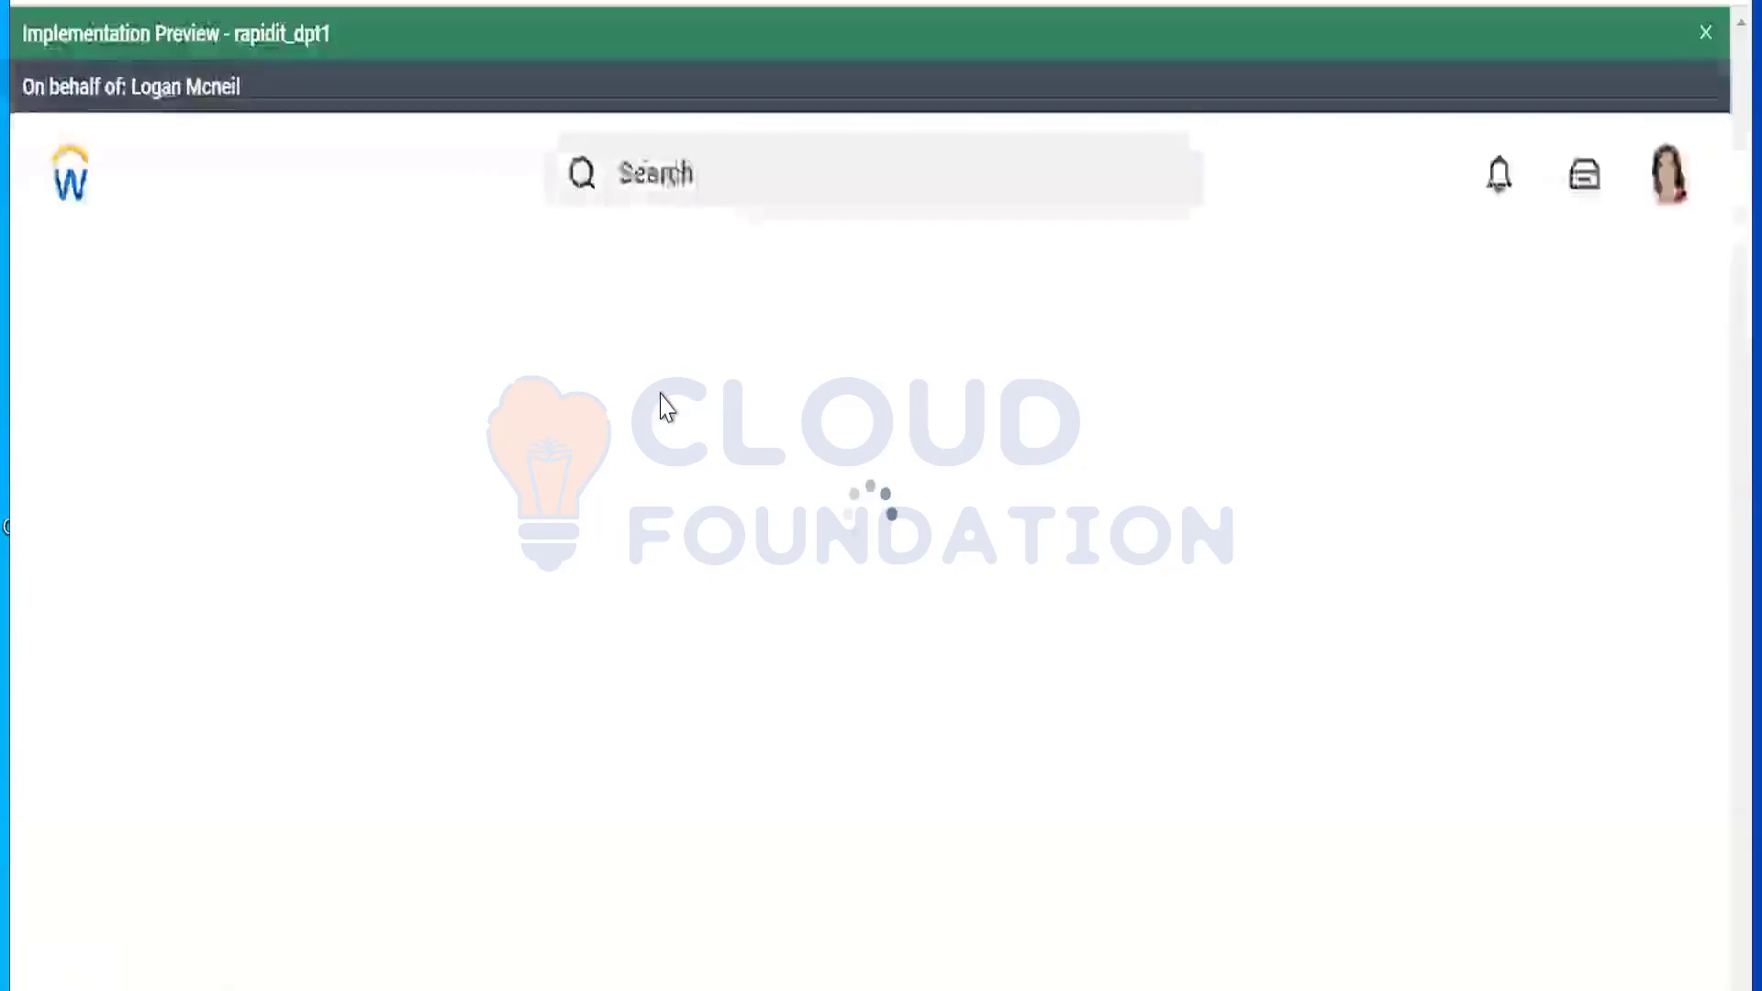
Step: Open the Public Web Services report and filter the Web Service column to Human Resources (Public)
click(690, 126)
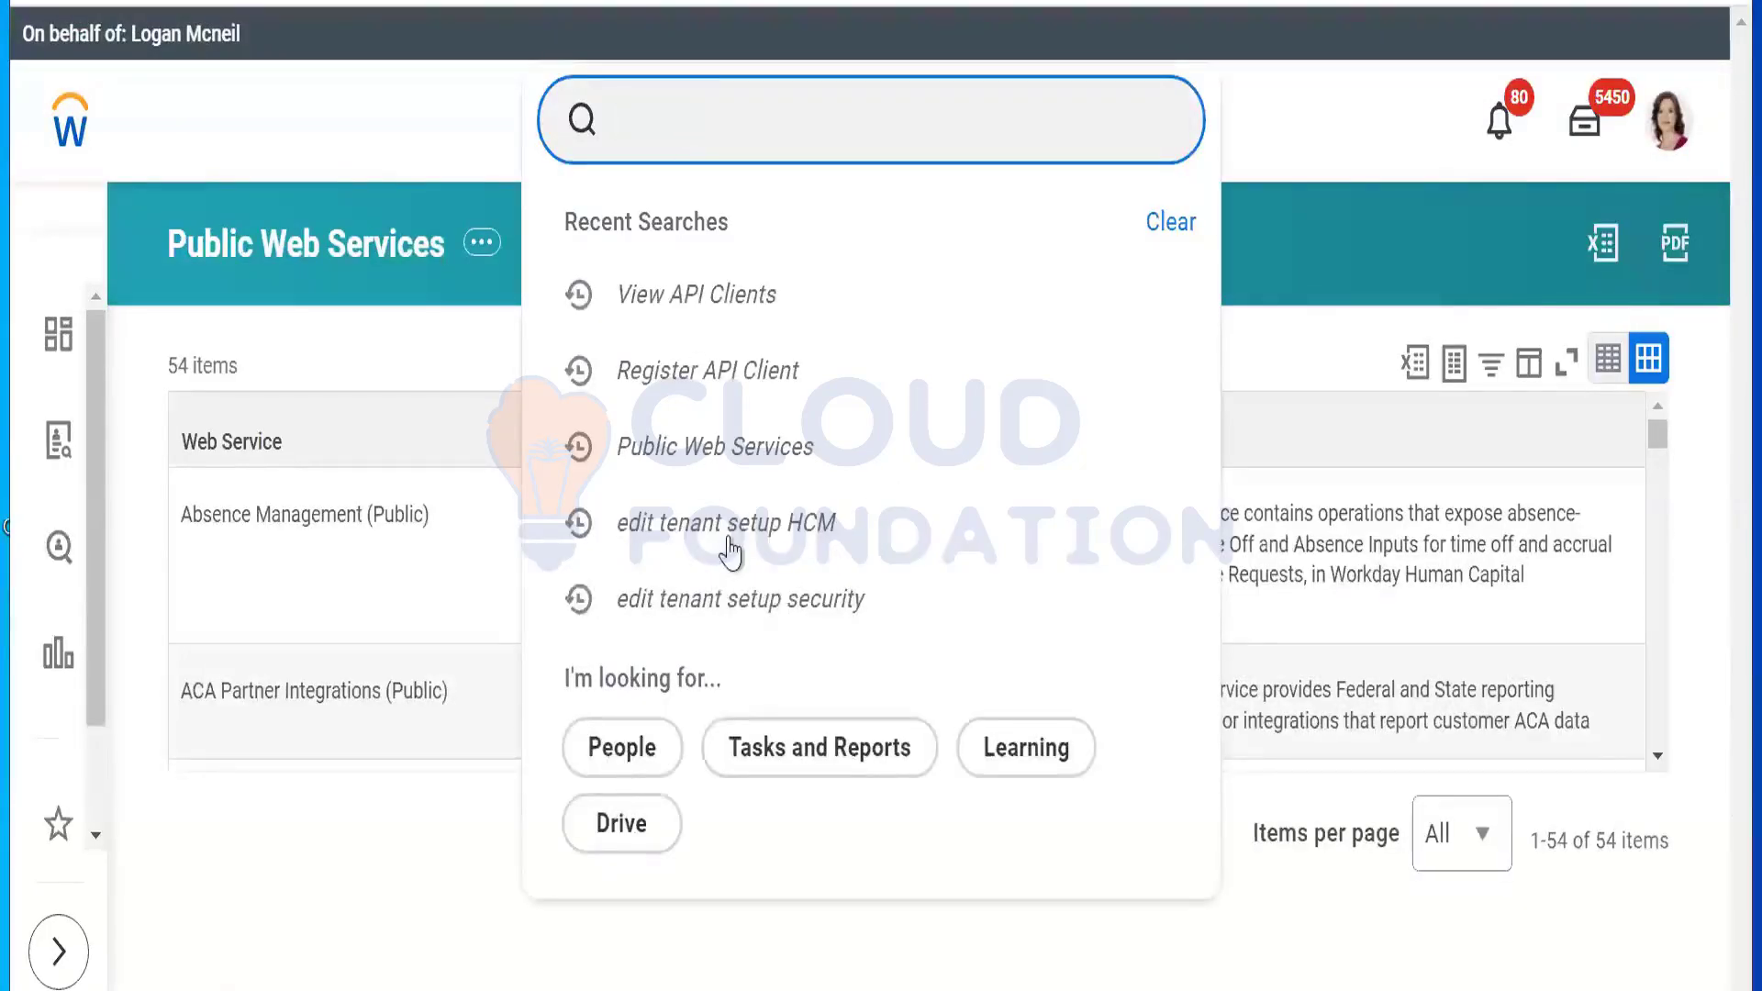
click(736, 447)
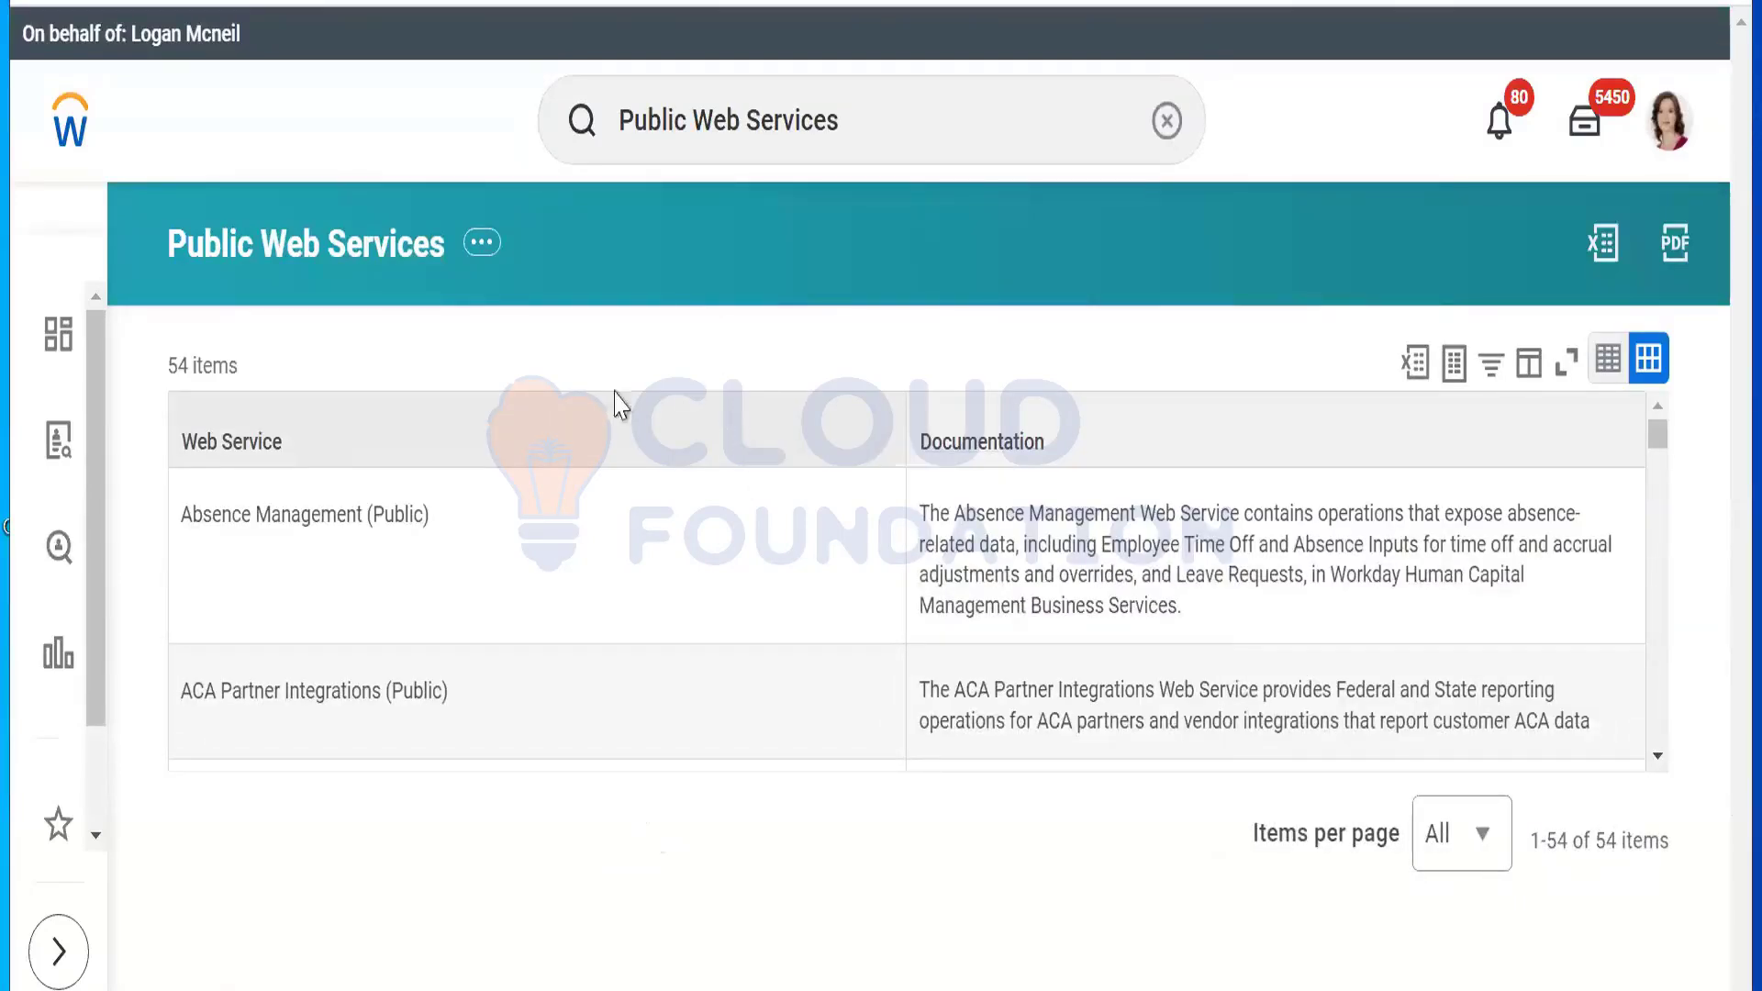
click(419, 451)
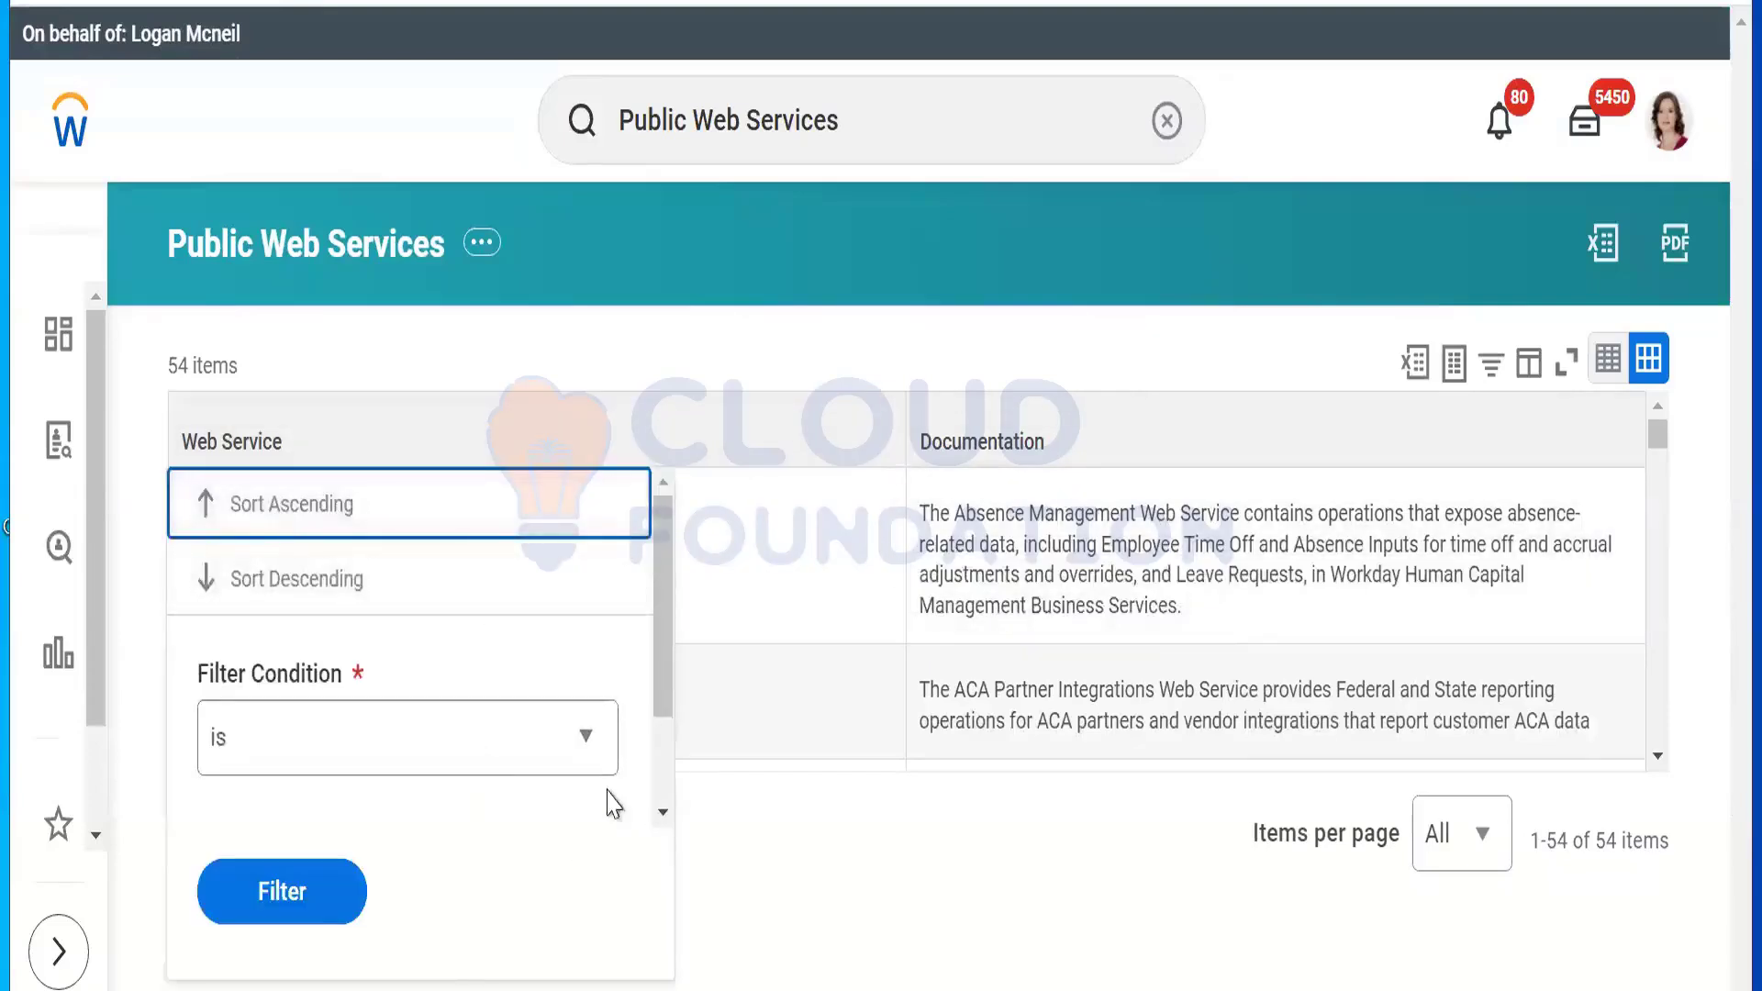
scroll(373, 798, down, 2)
click(374, 785)
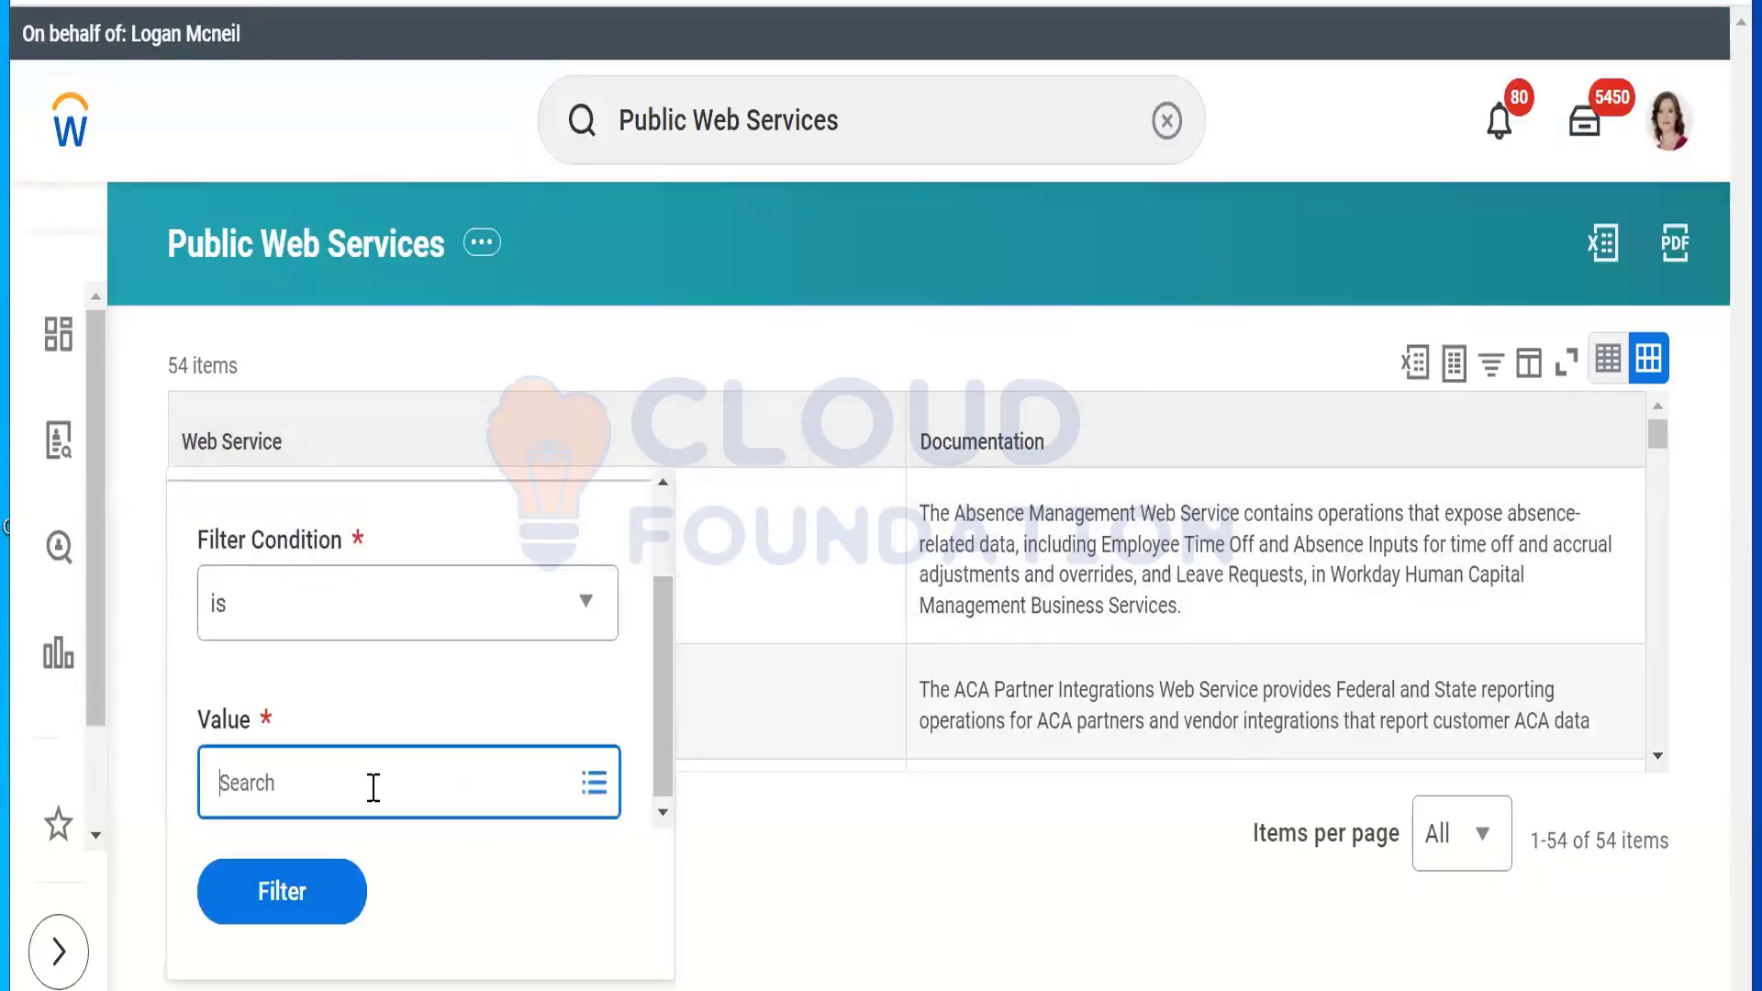
text(Human)
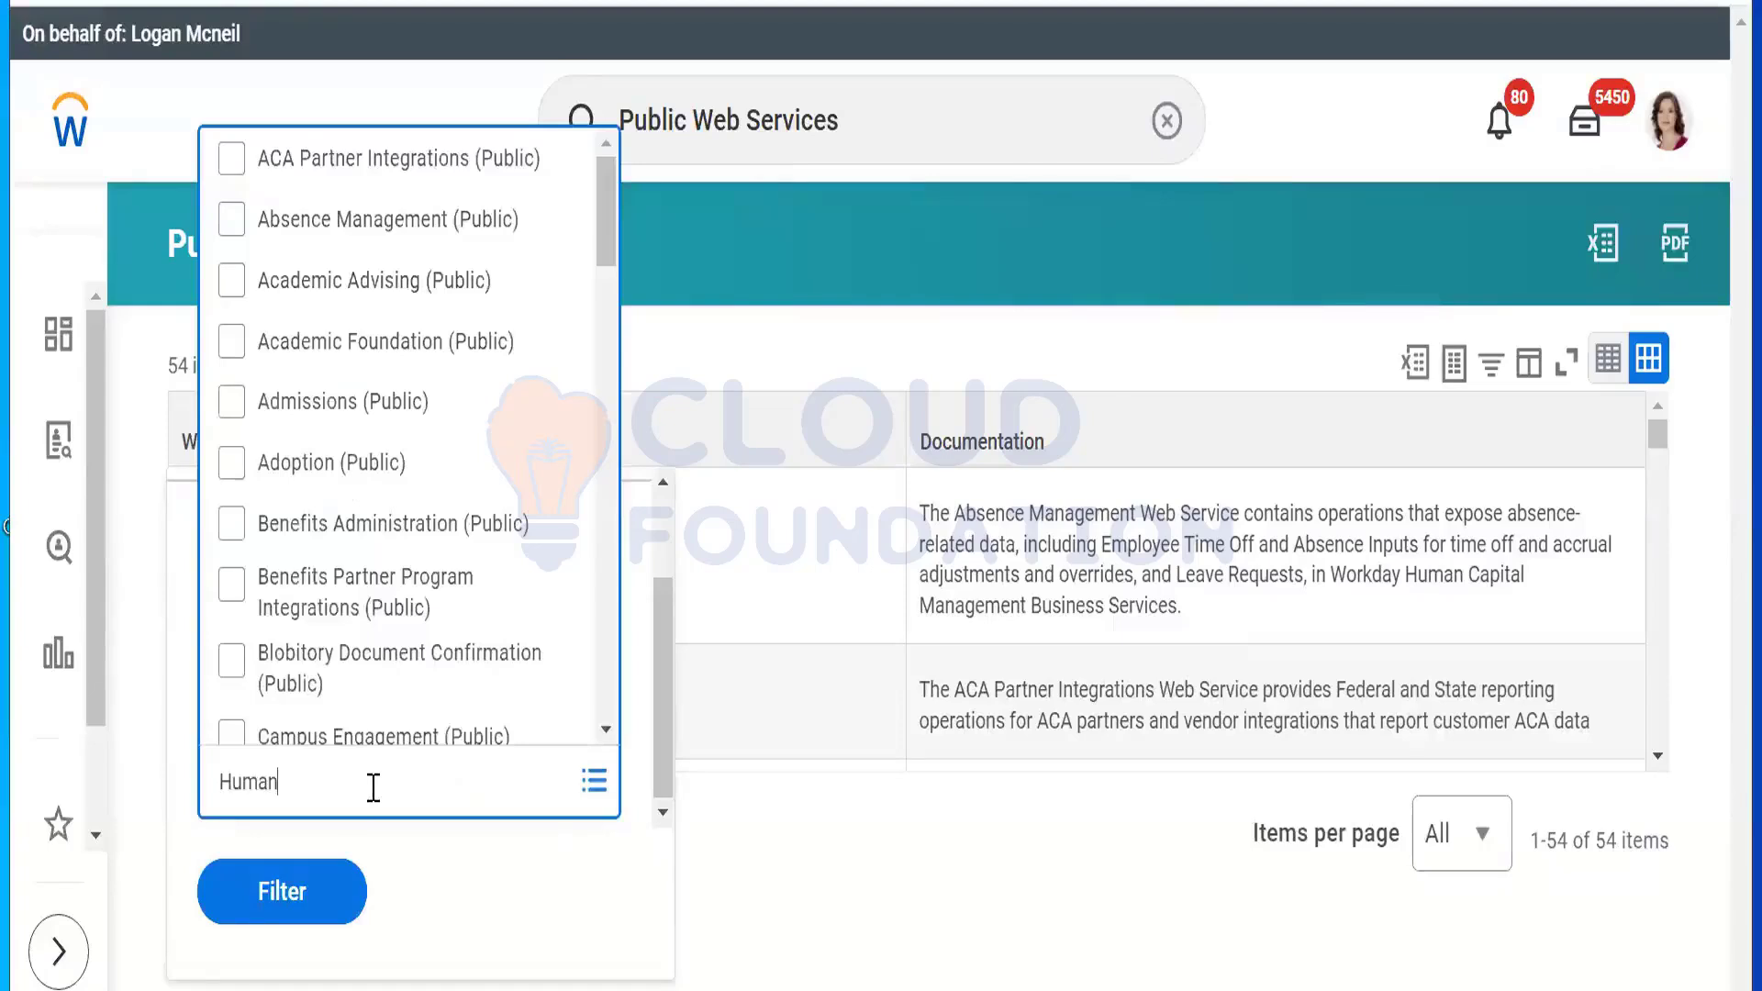
key(Return)
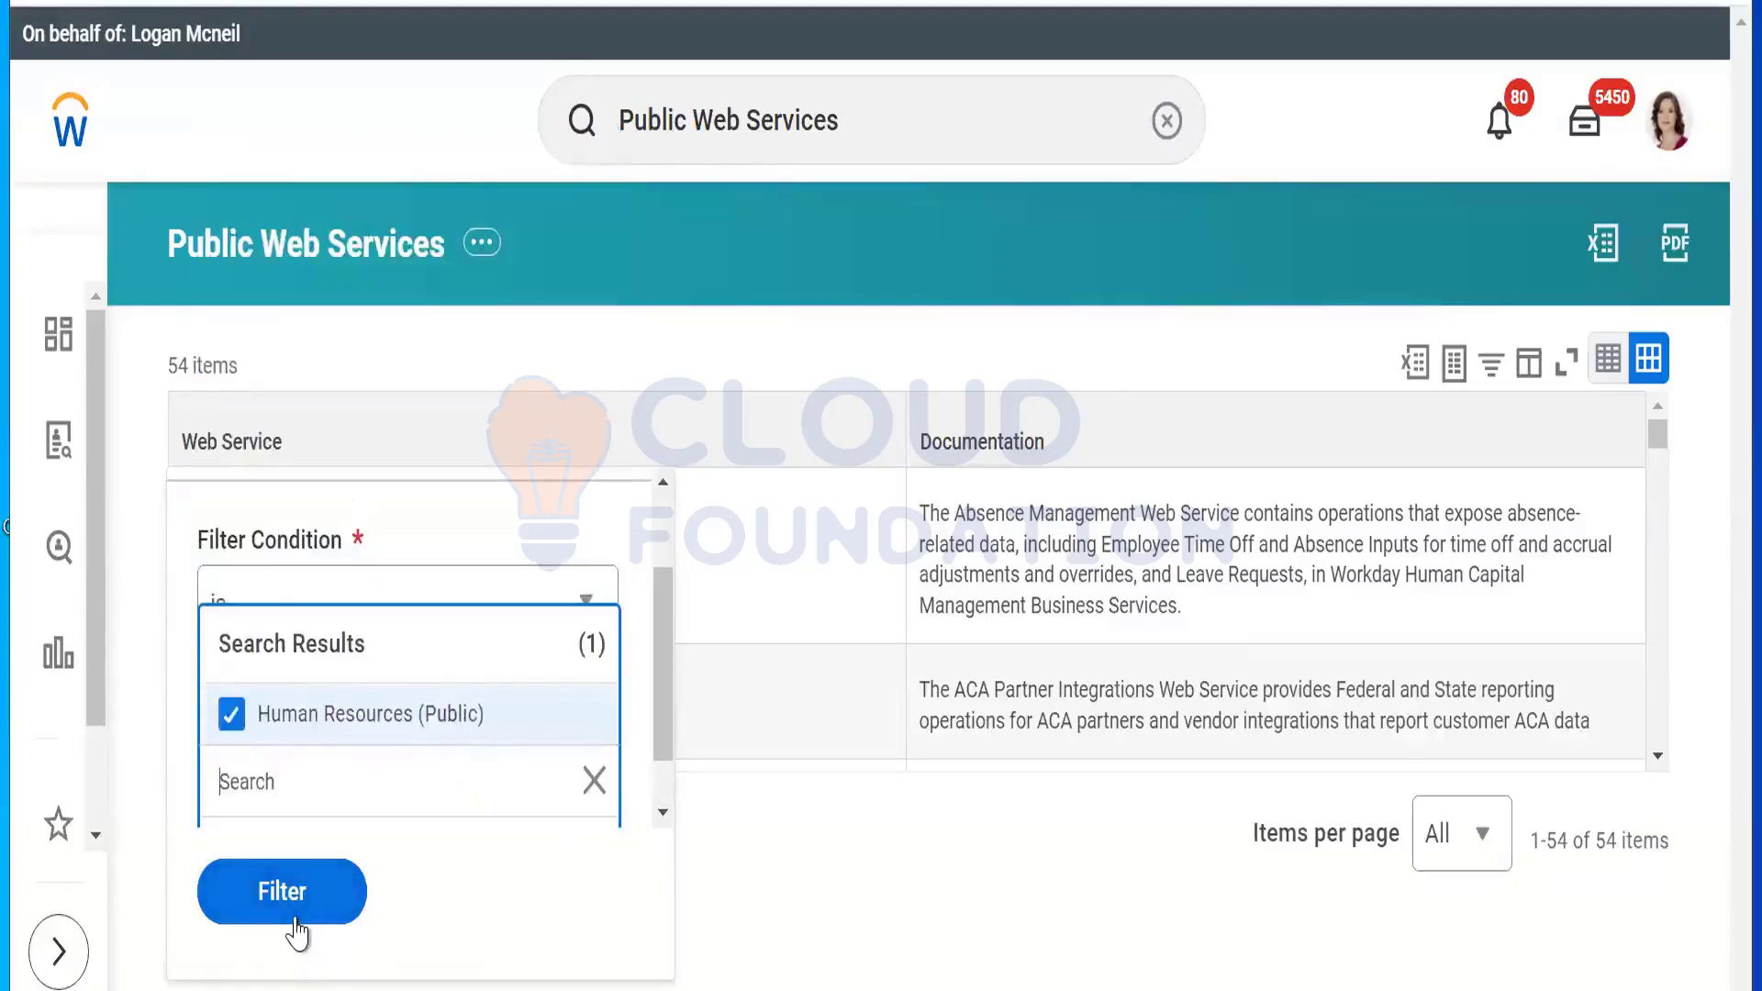
click(299, 908)
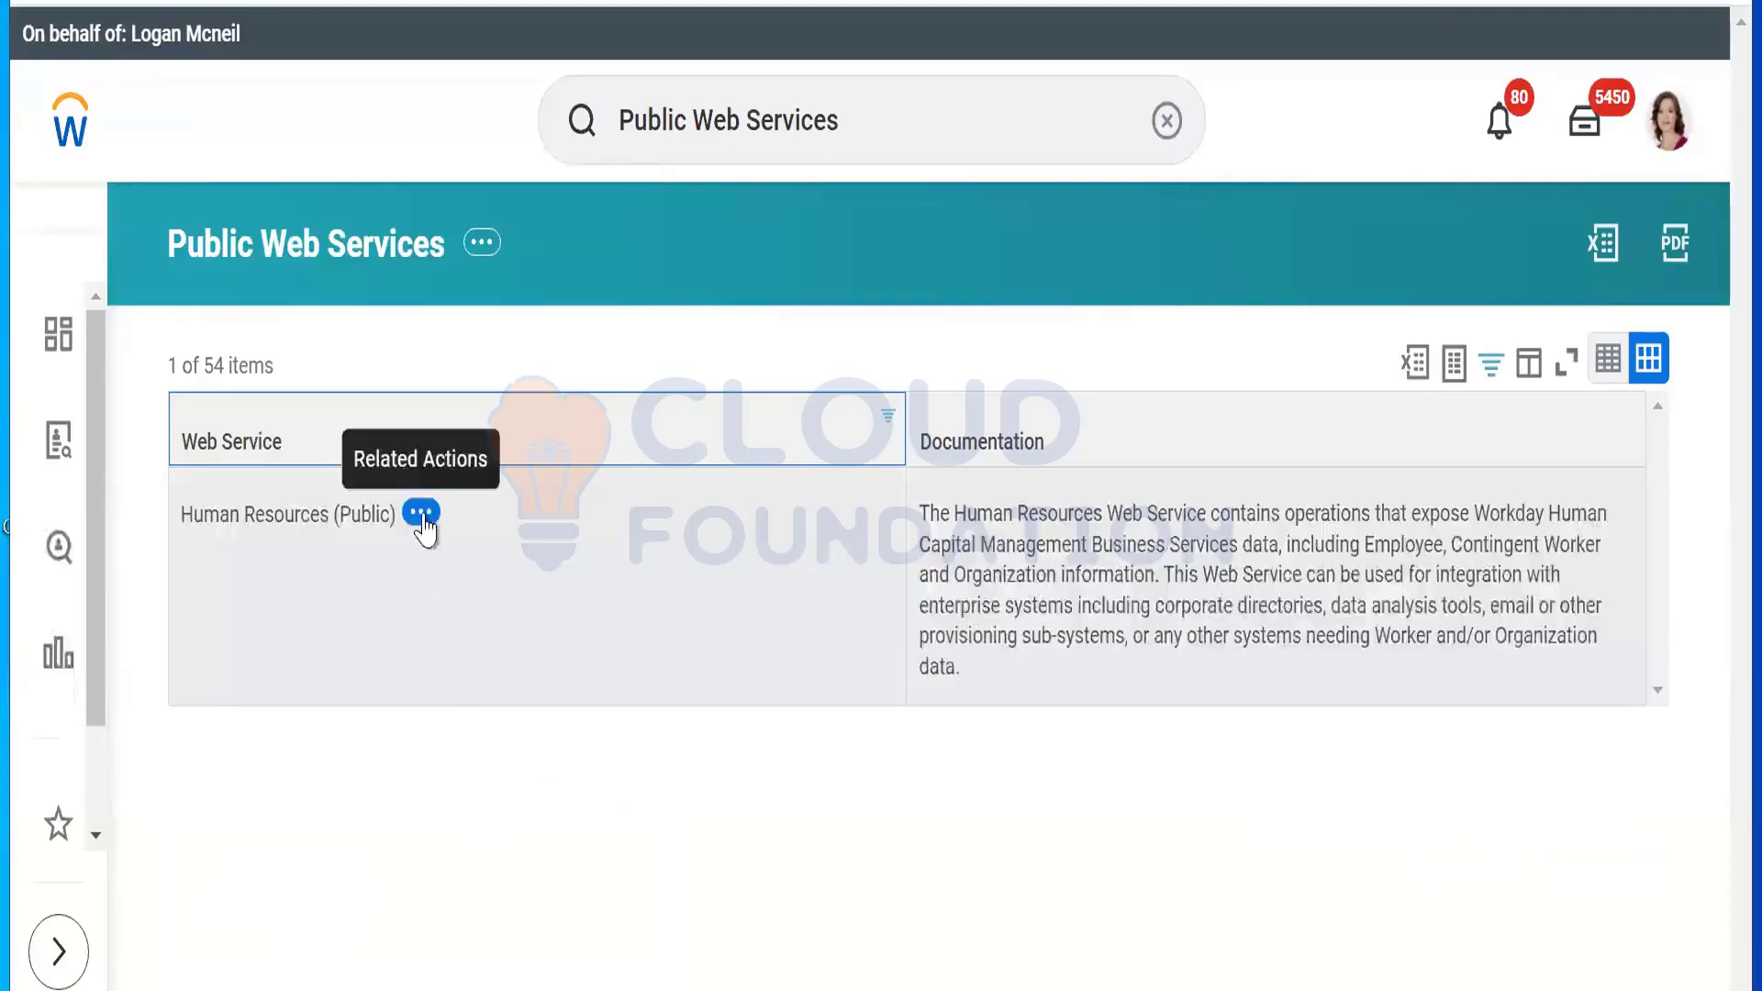
Step: View the WSDL for Human Resources (Public) through Related Actions > Web Service
click(421, 512)
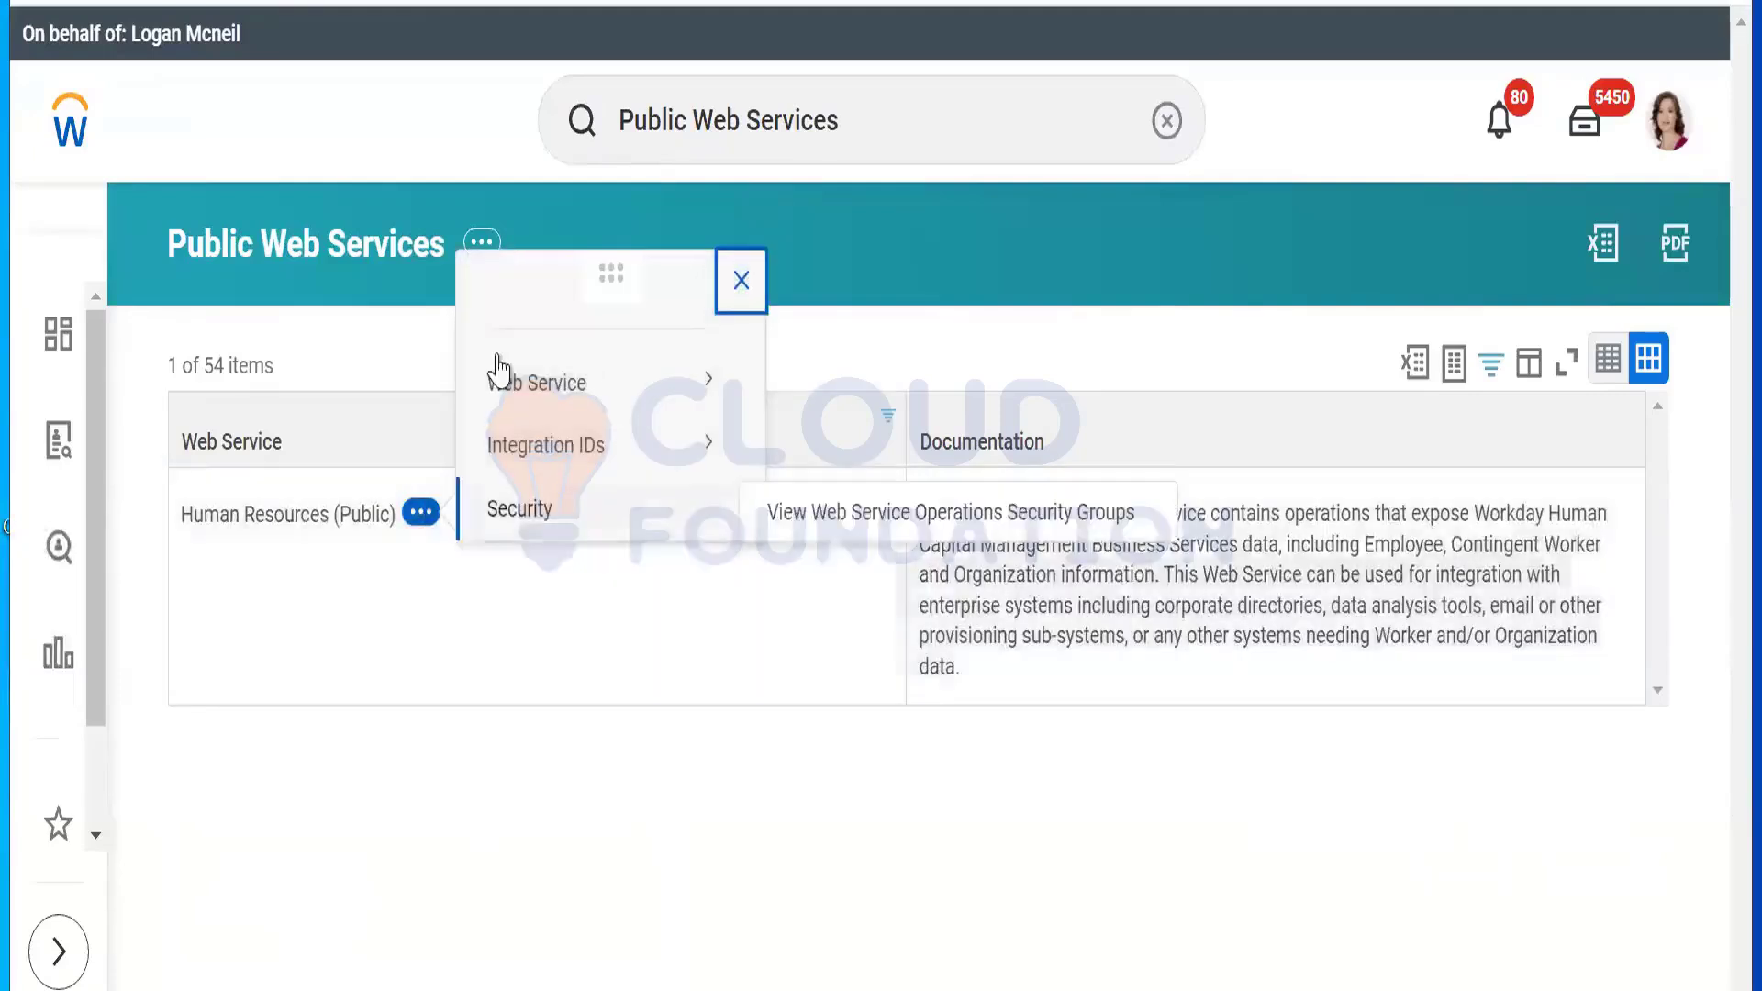
mouse_move(520, 408)
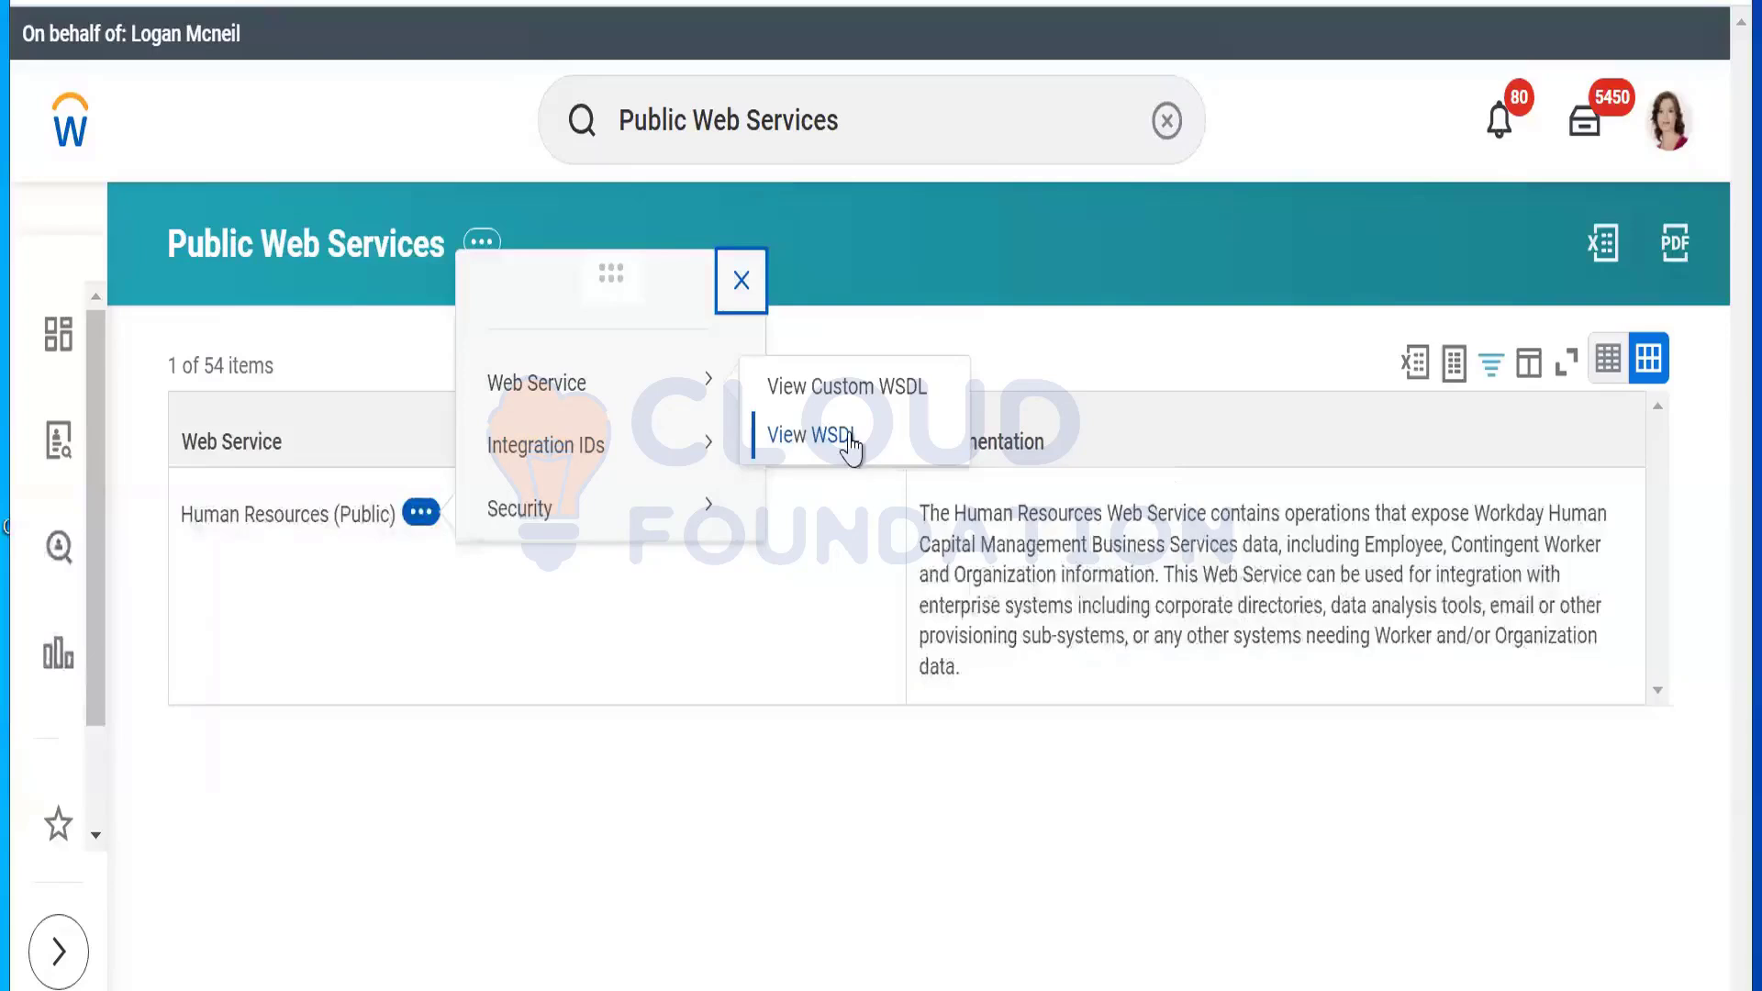
click(808, 435)
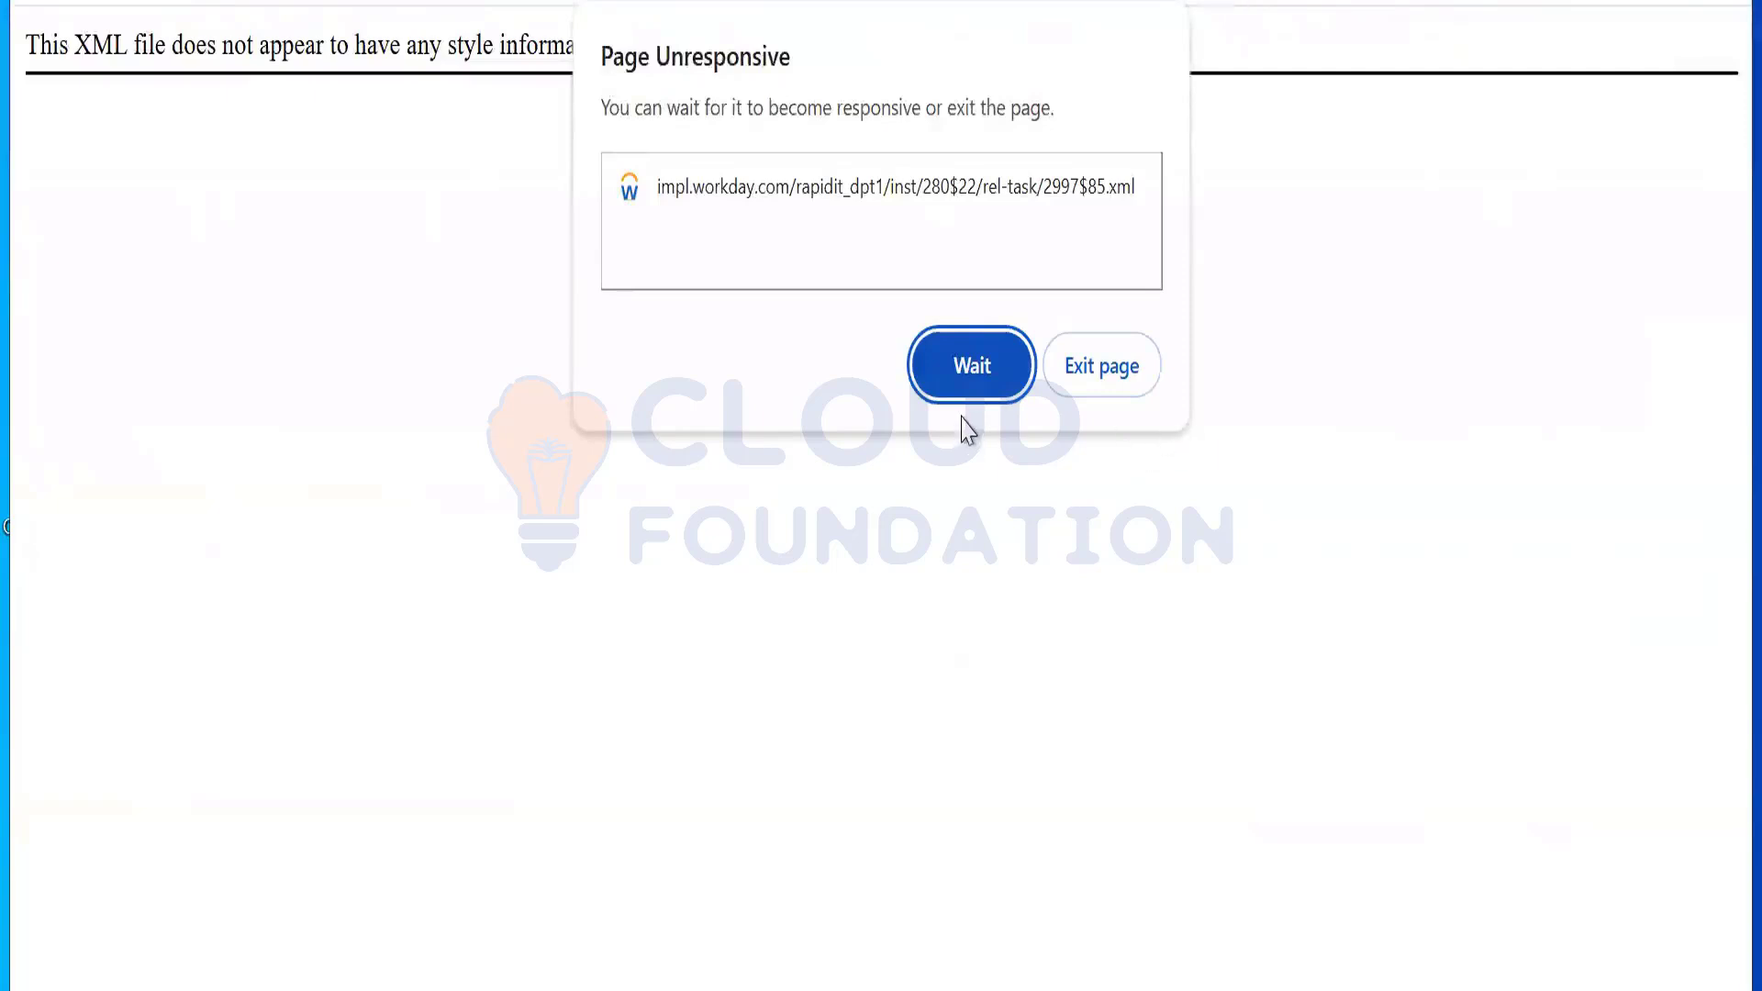
Step: Keep waiting through three Page Unresponsive prompts until the Human Resources WSDL XML loads
click(967, 361)
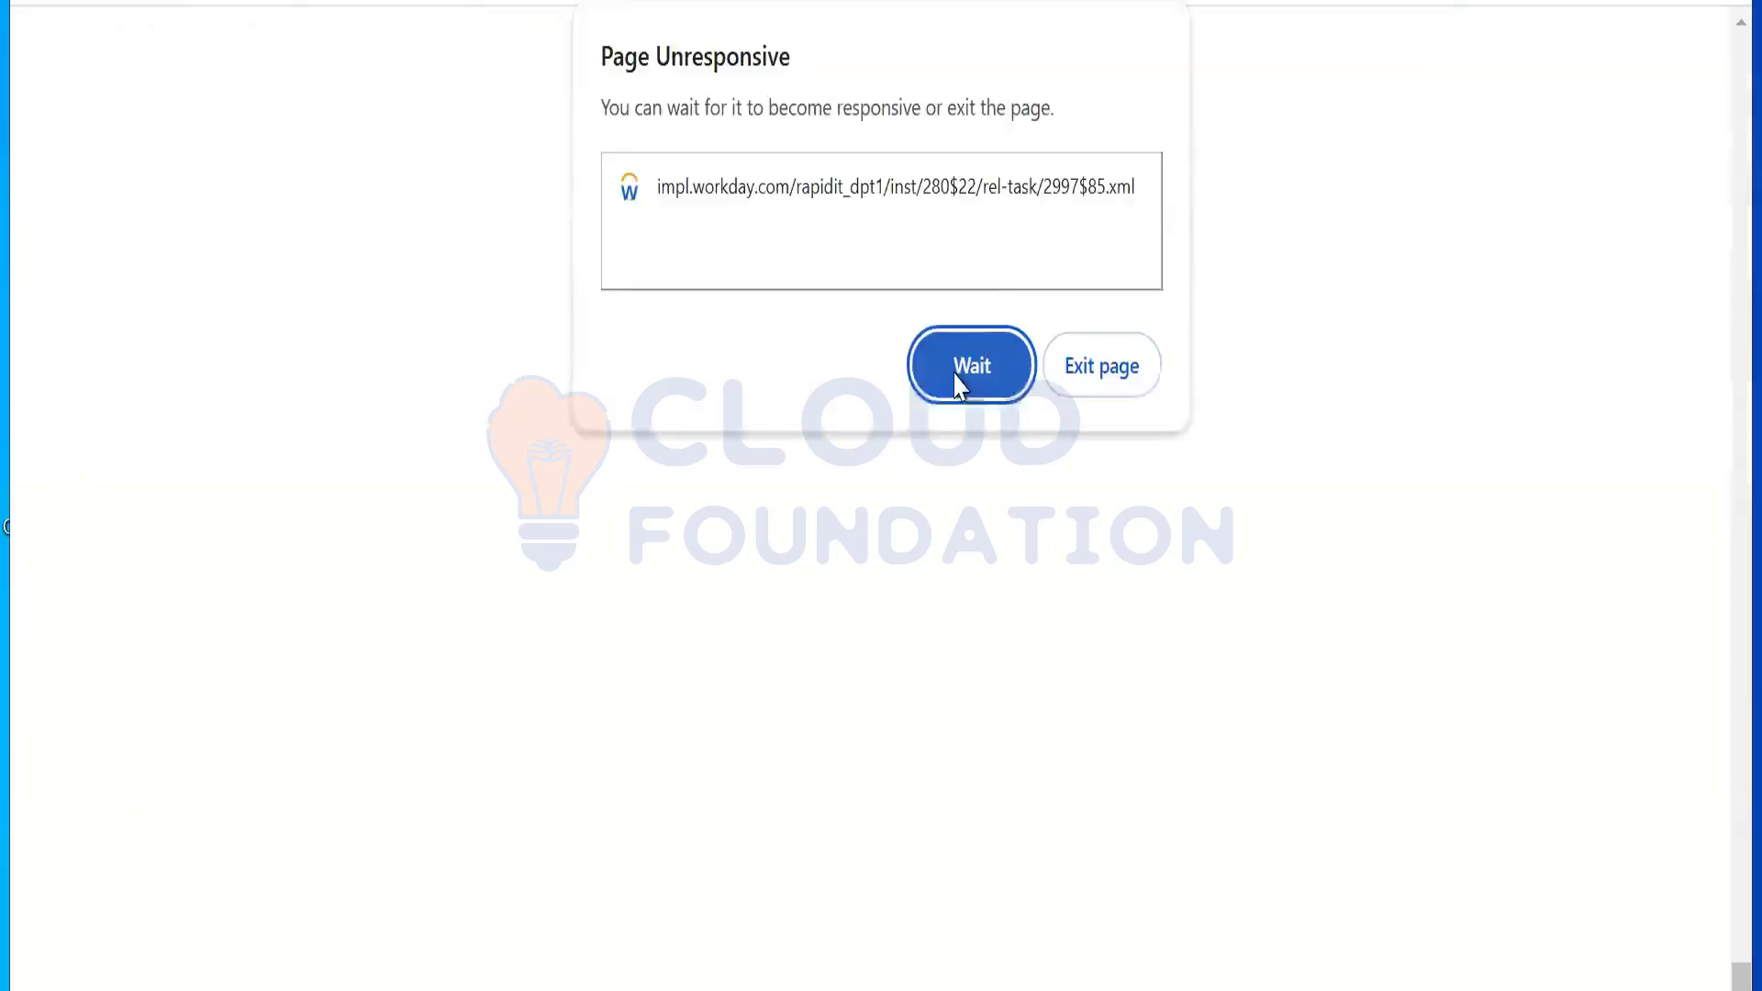
click(964, 376)
click(958, 385)
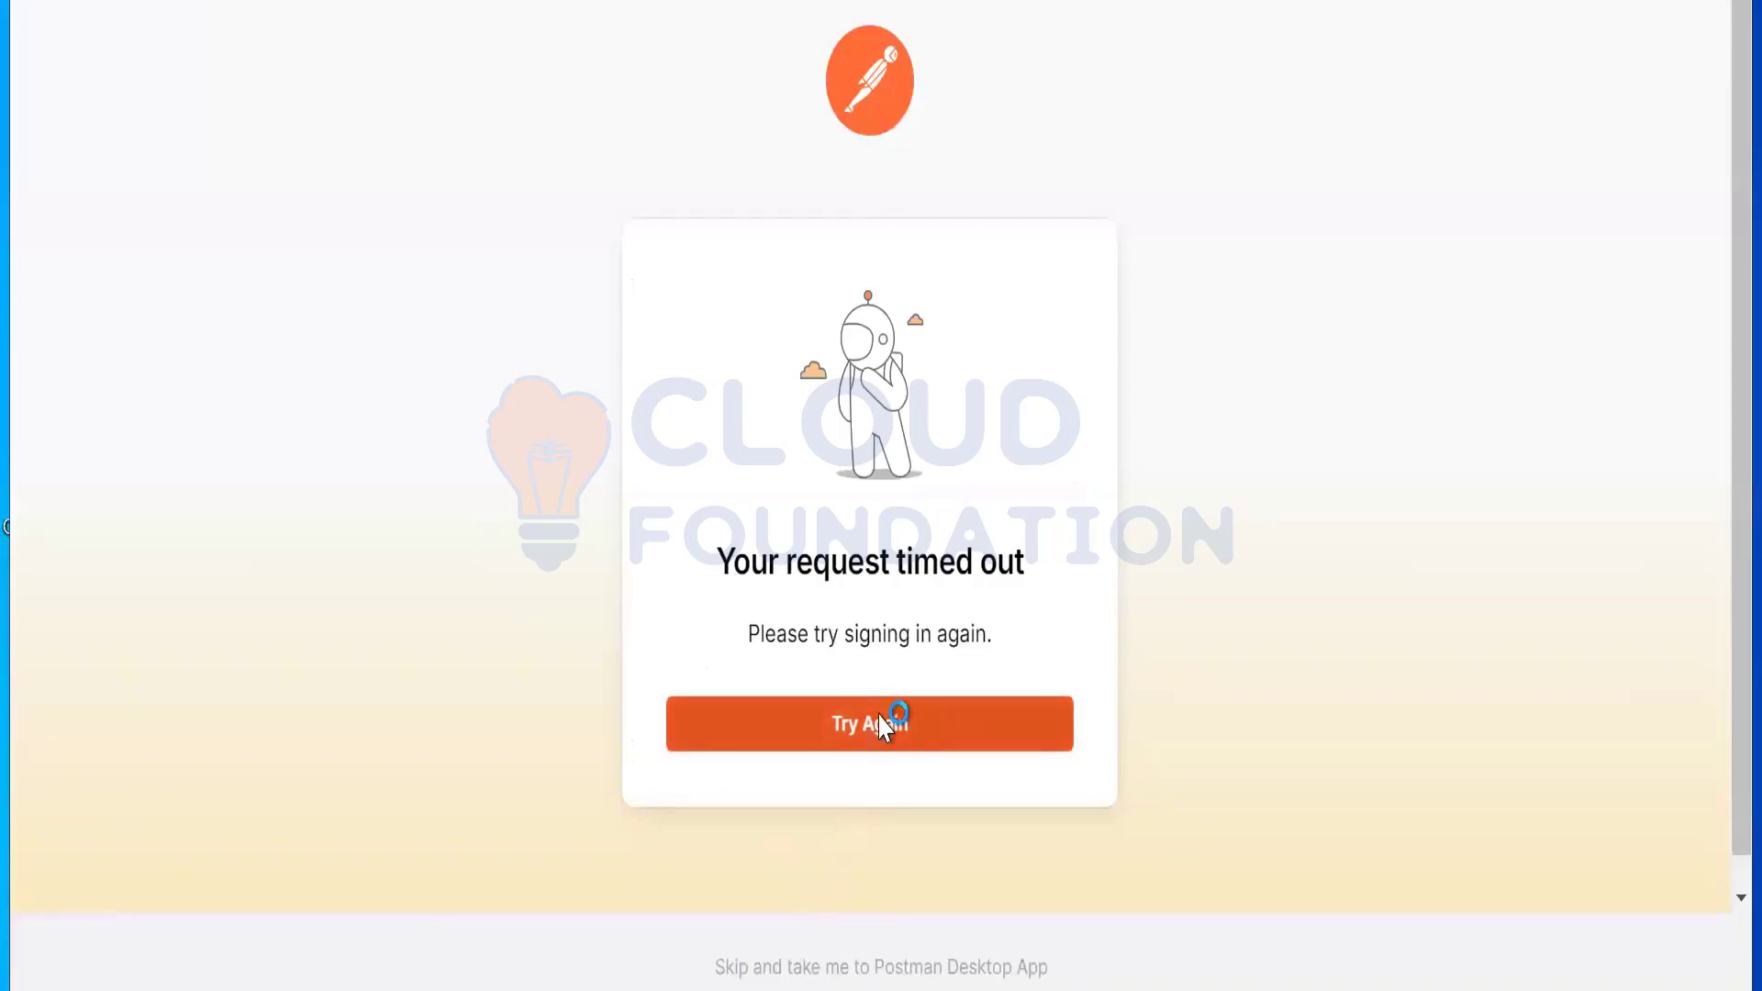
Step: Retry the timed-out Postman sign-in and resubmit the new account form in the browser
click(888, 722)
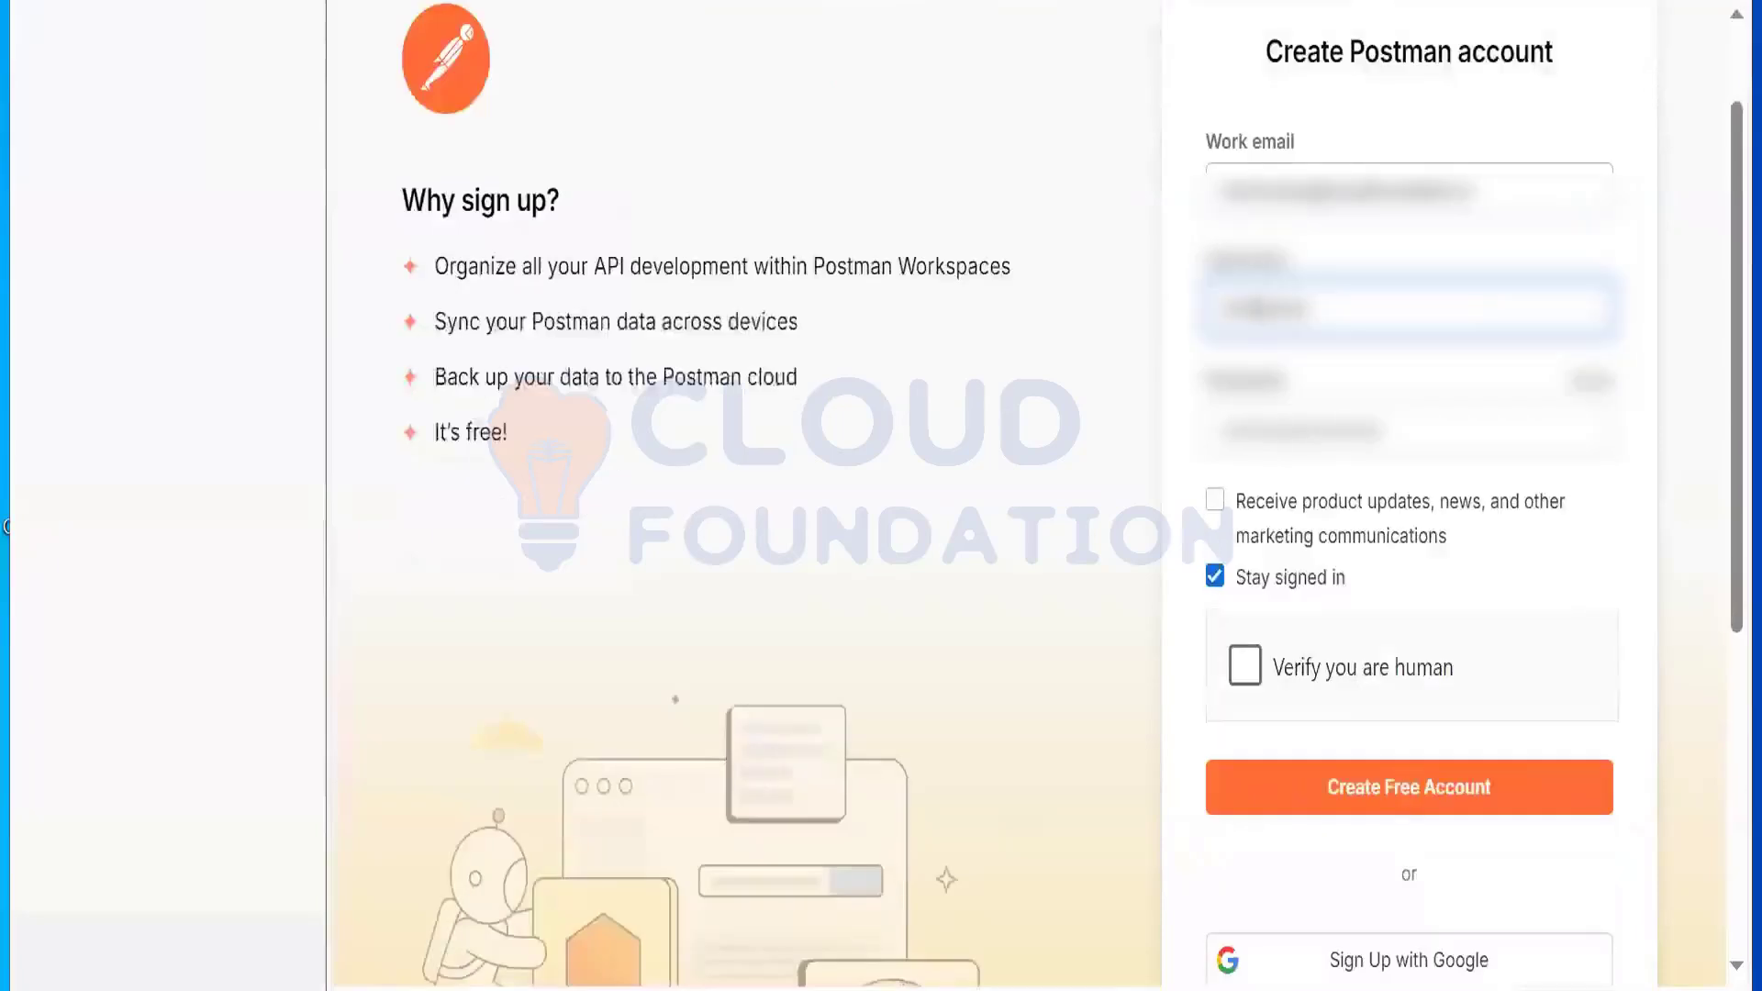
click(177, 129)
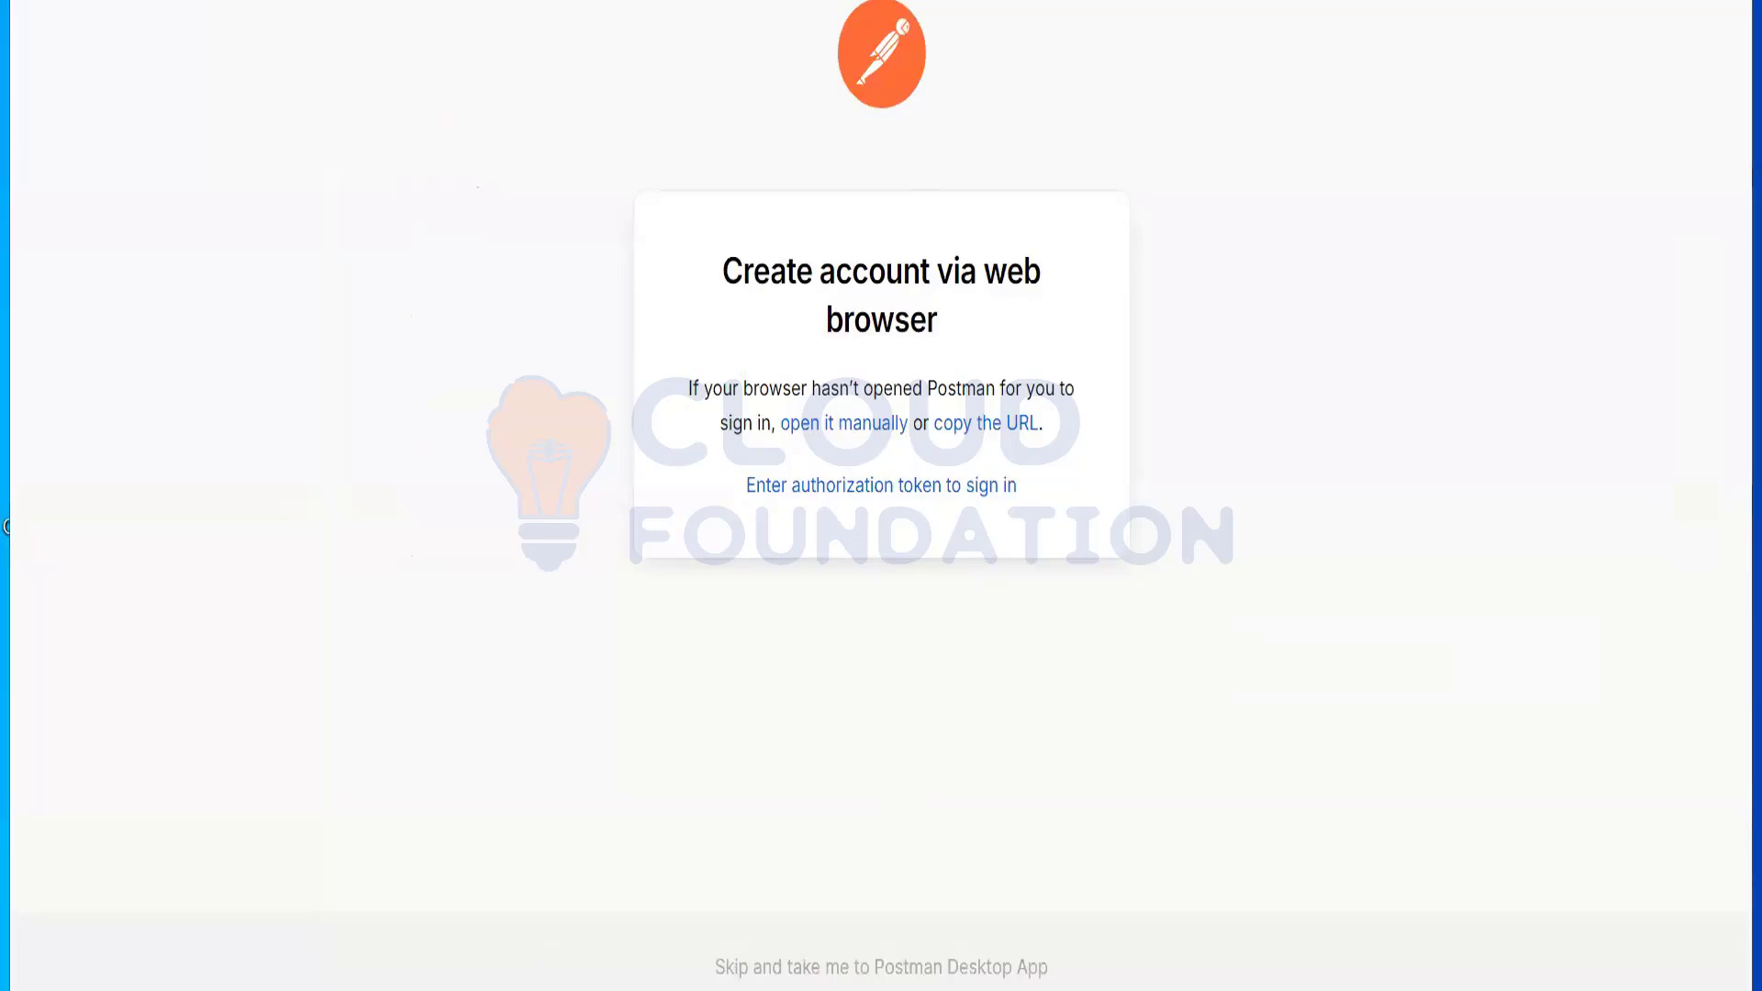
click(881, 967)
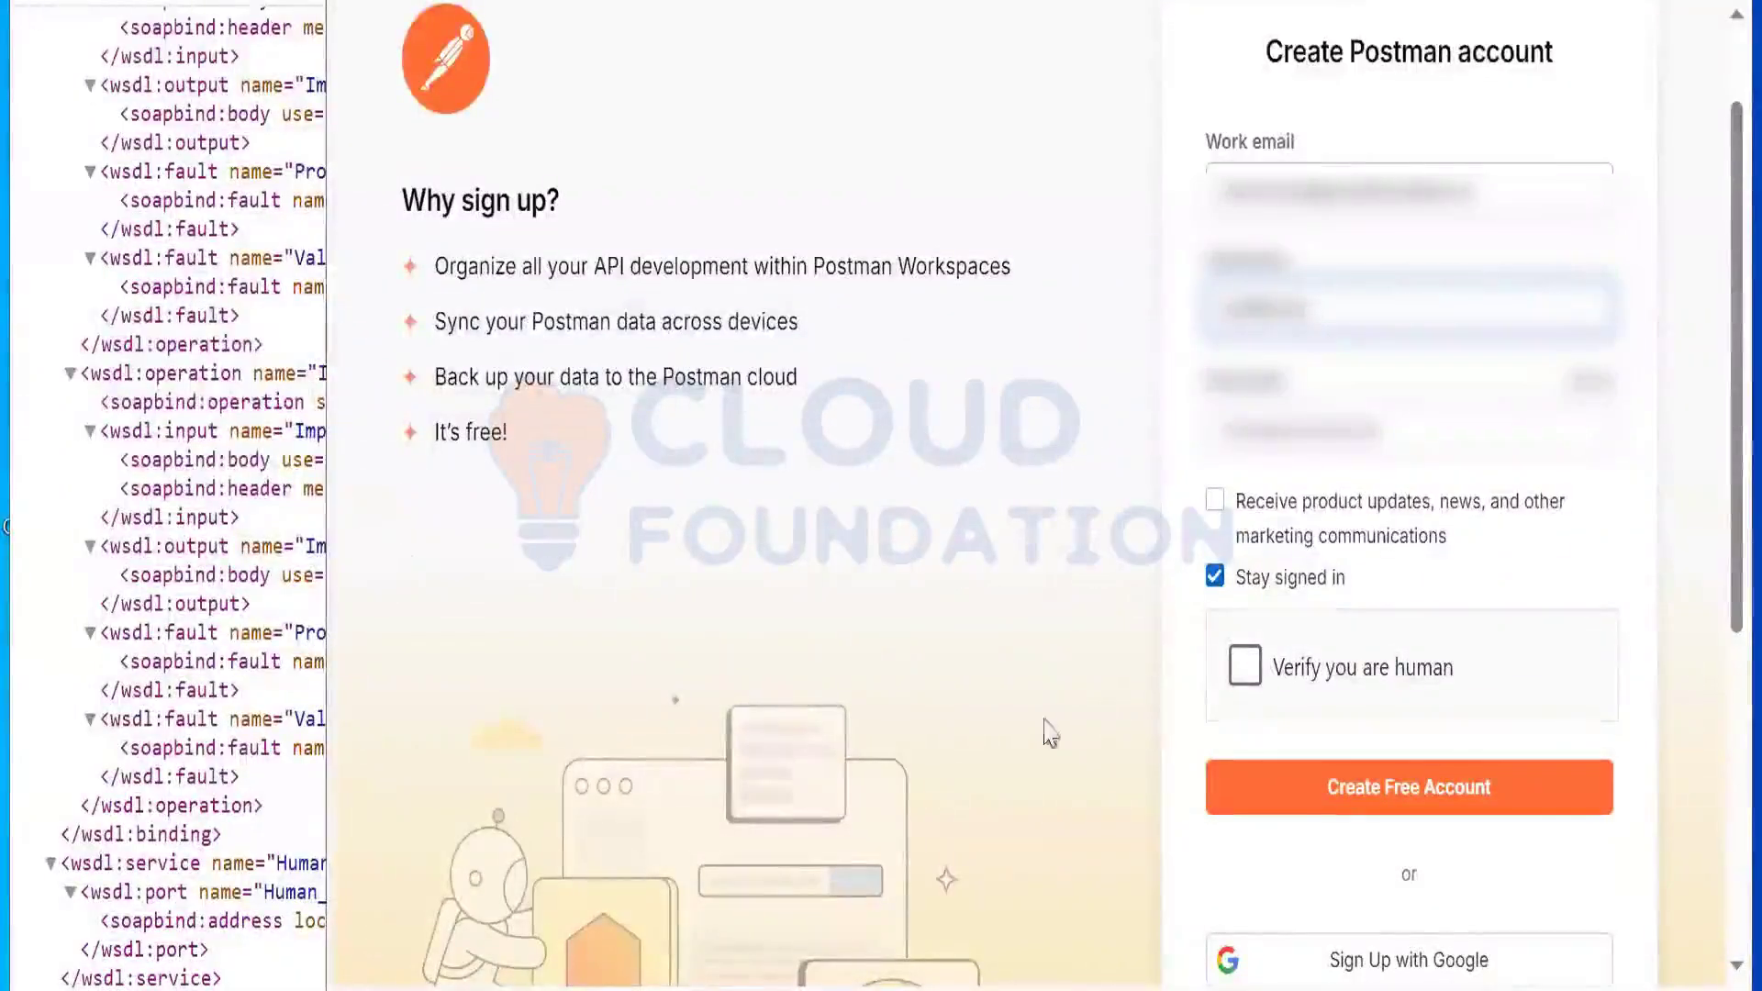
click(1364, 795)
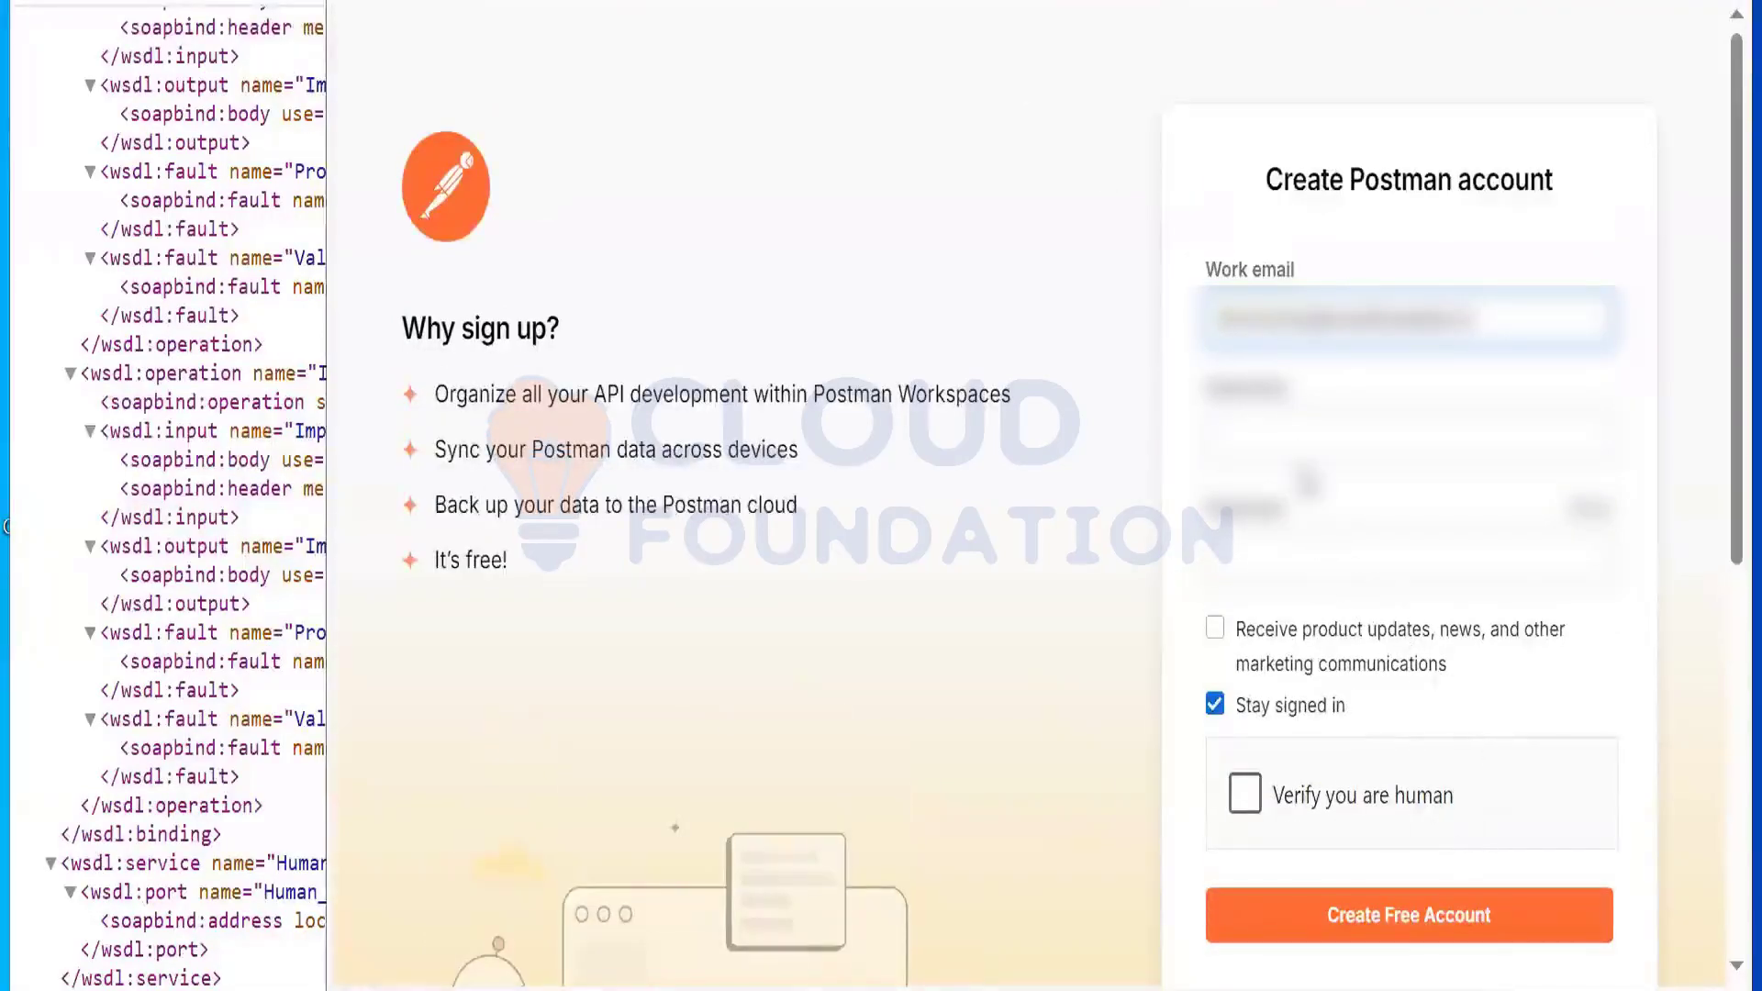
click(1284, 470)
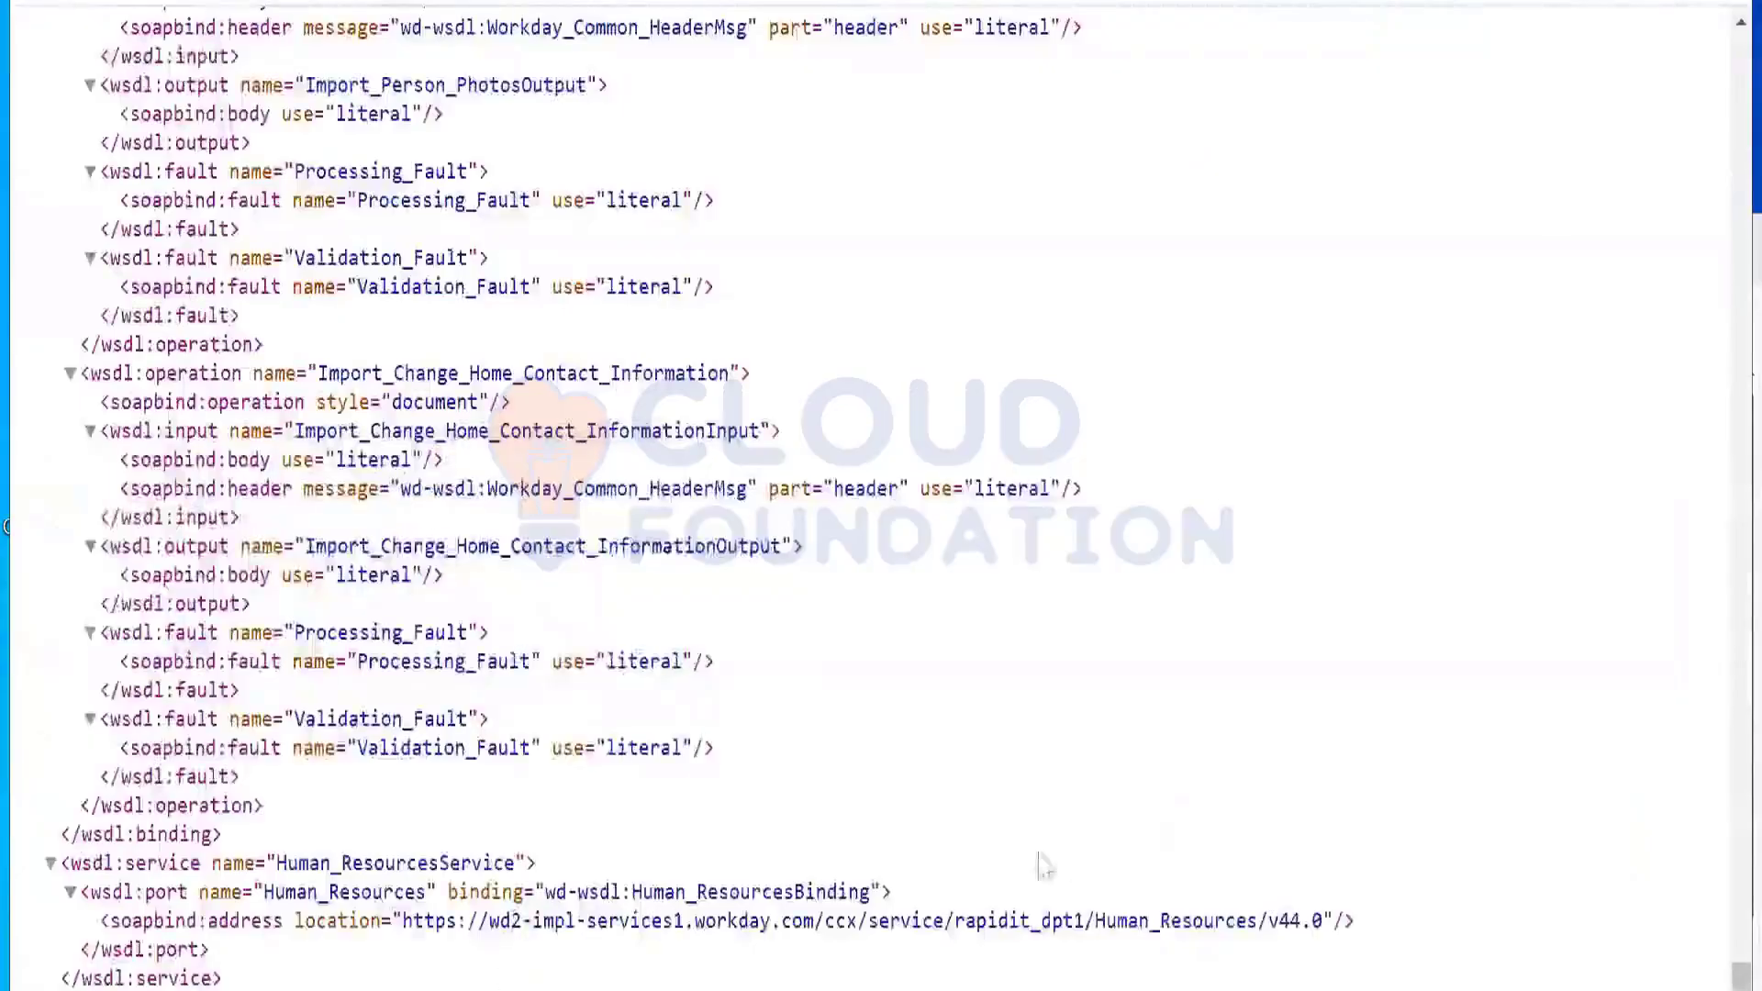
Step: Select and copy the Human_Resources v44.0 service address URL from the WSDL
drag(411, 916, 876, 943)
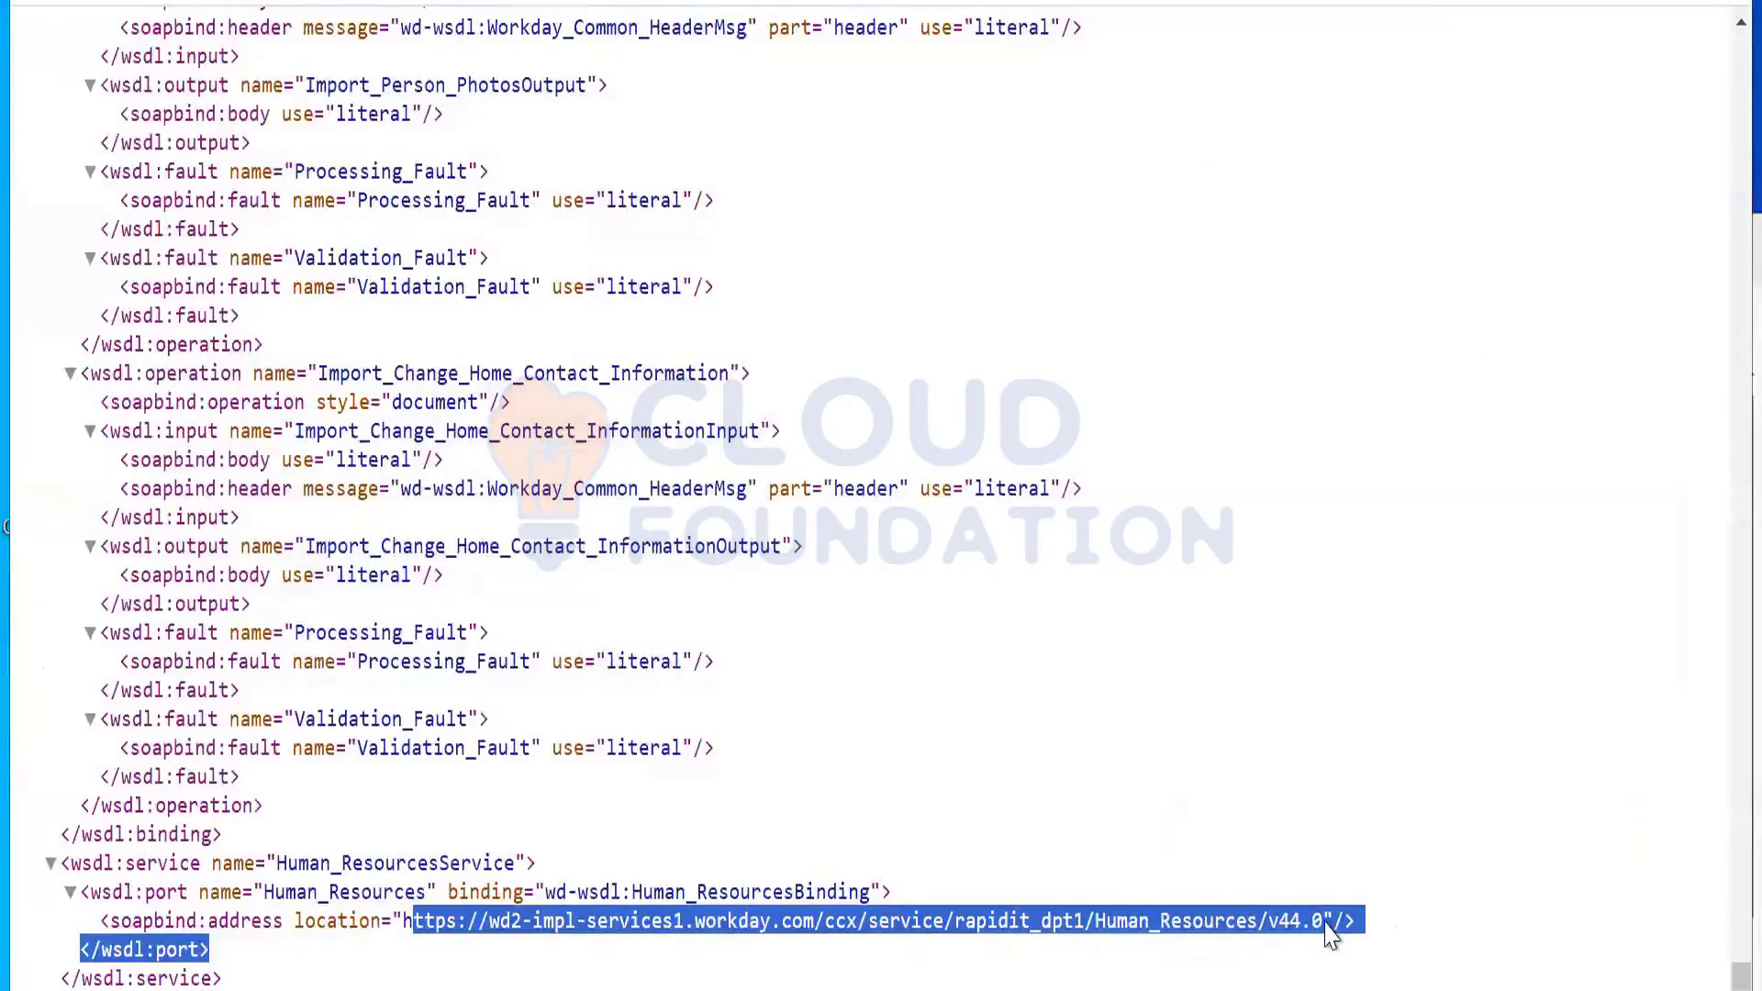
drag(1332, 922, 1159, 925)
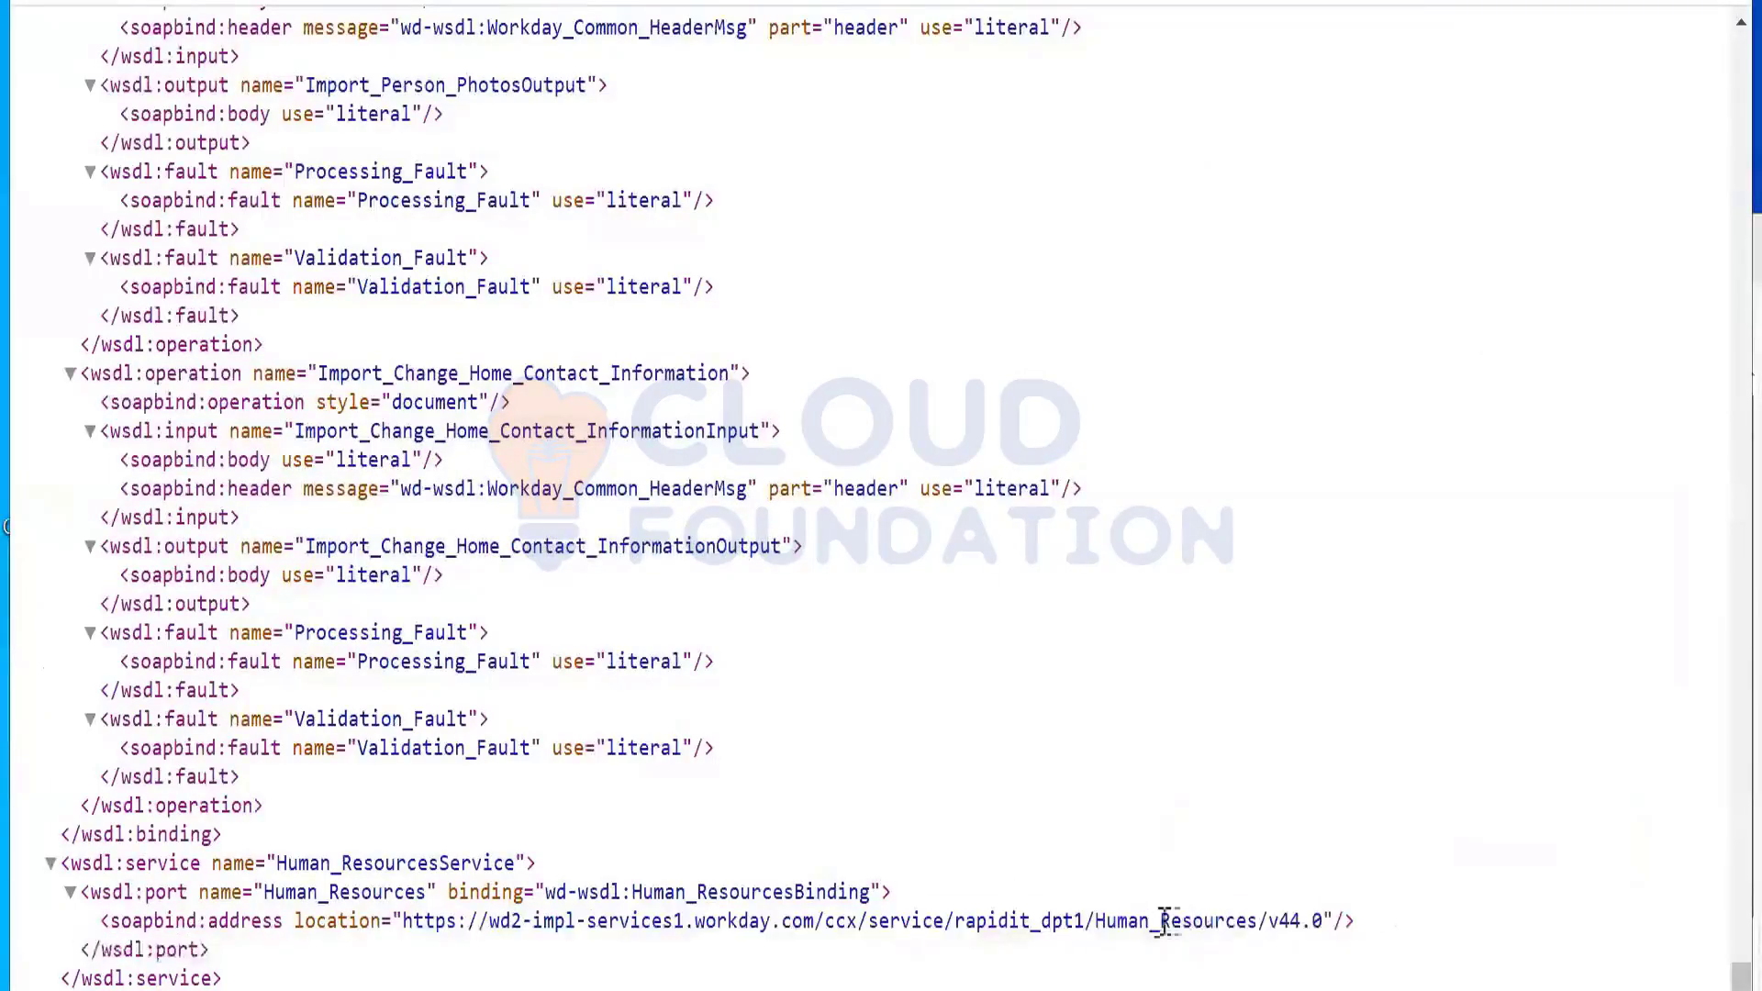
key(shift+Left)
key(shift+Left)
key(shift+Left)
key(shift+Left)
key(shift+Left)
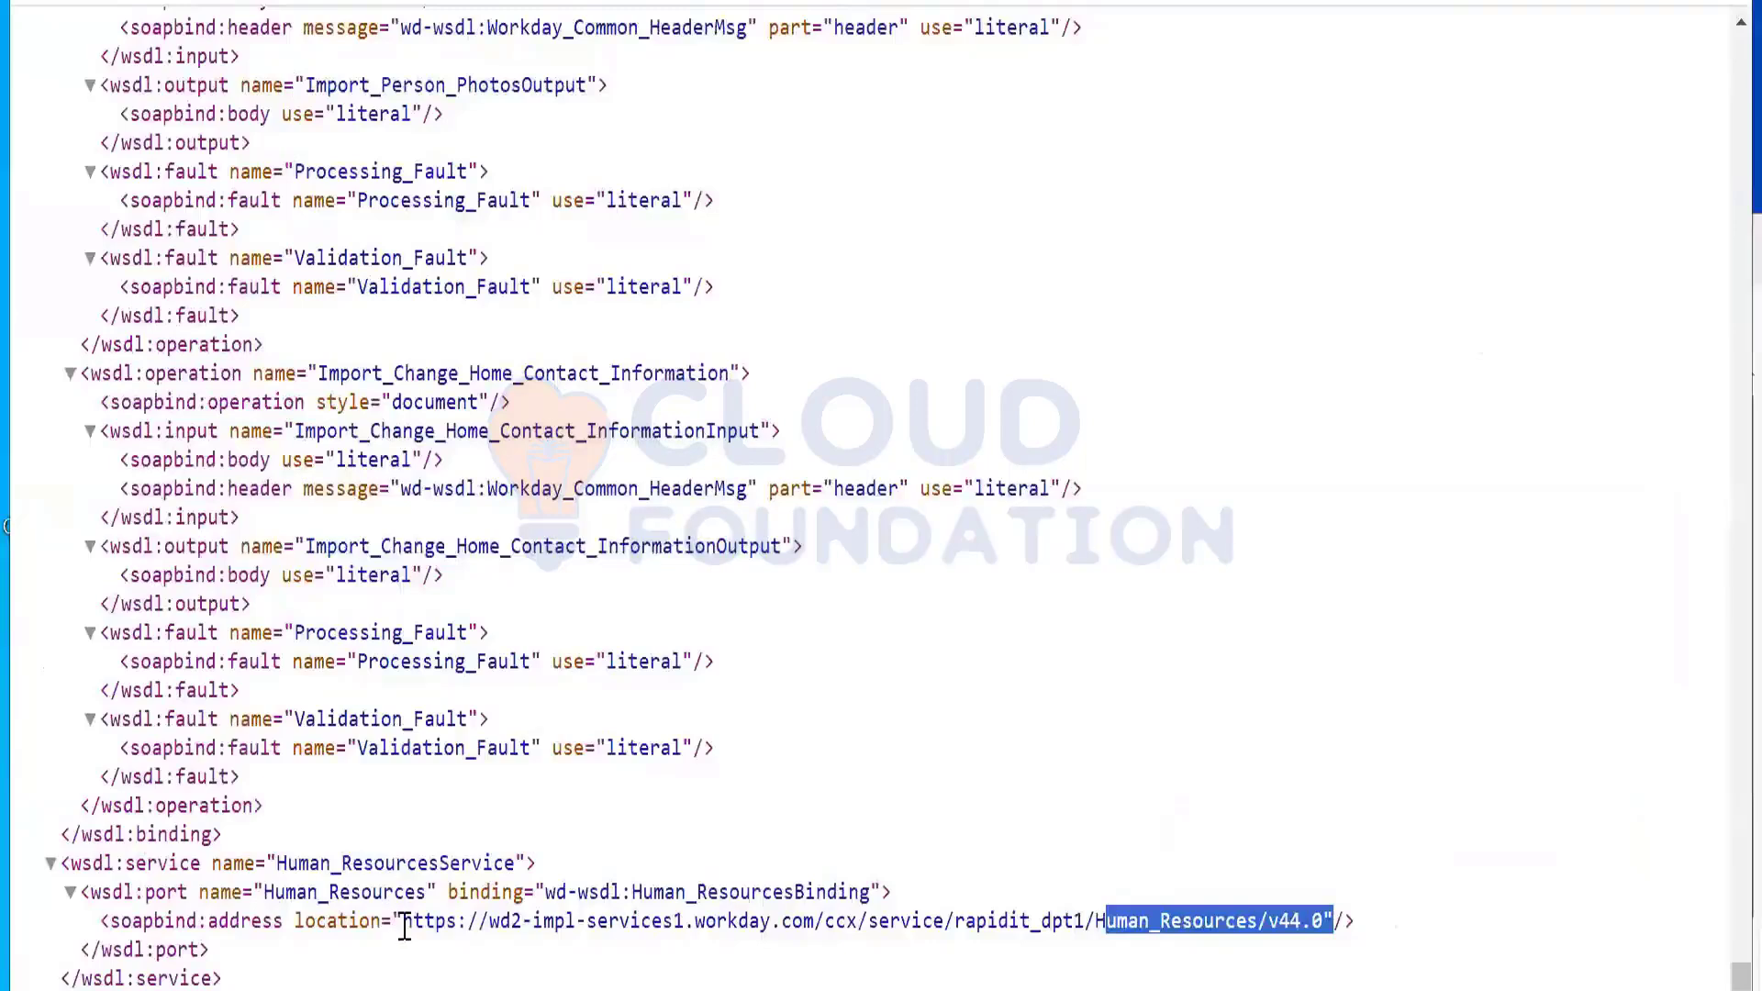
drag(663, 925, 401, 918)
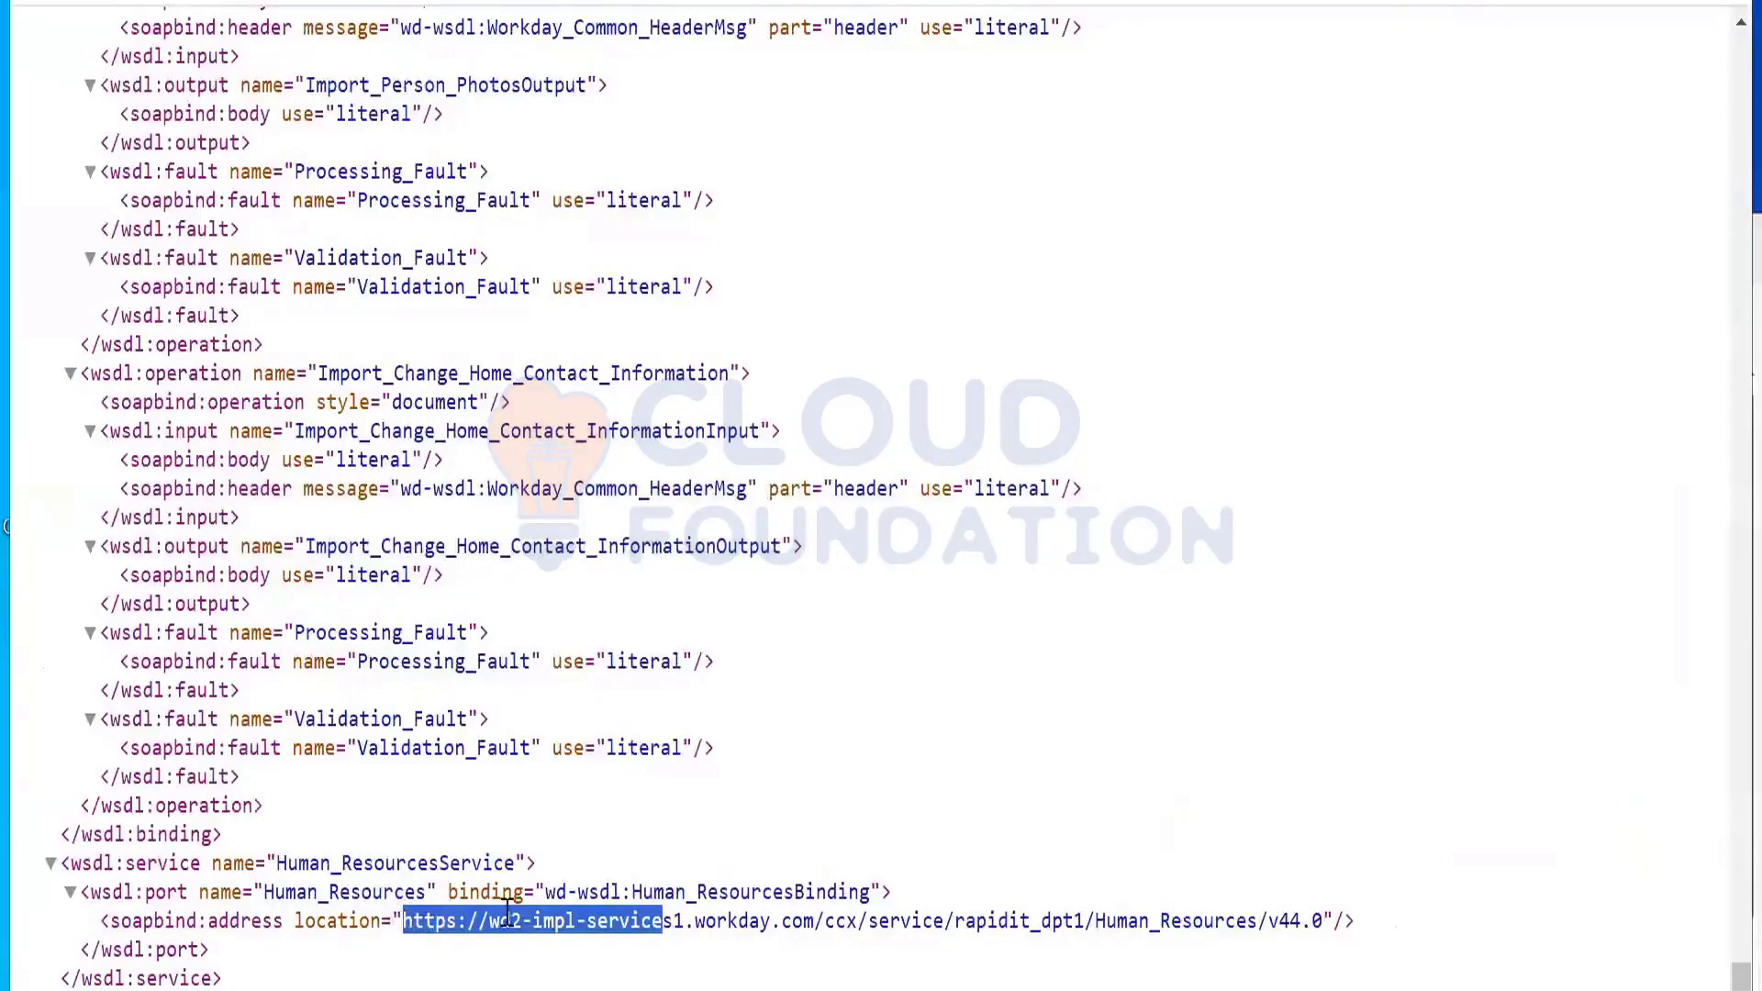
click(887, 901)
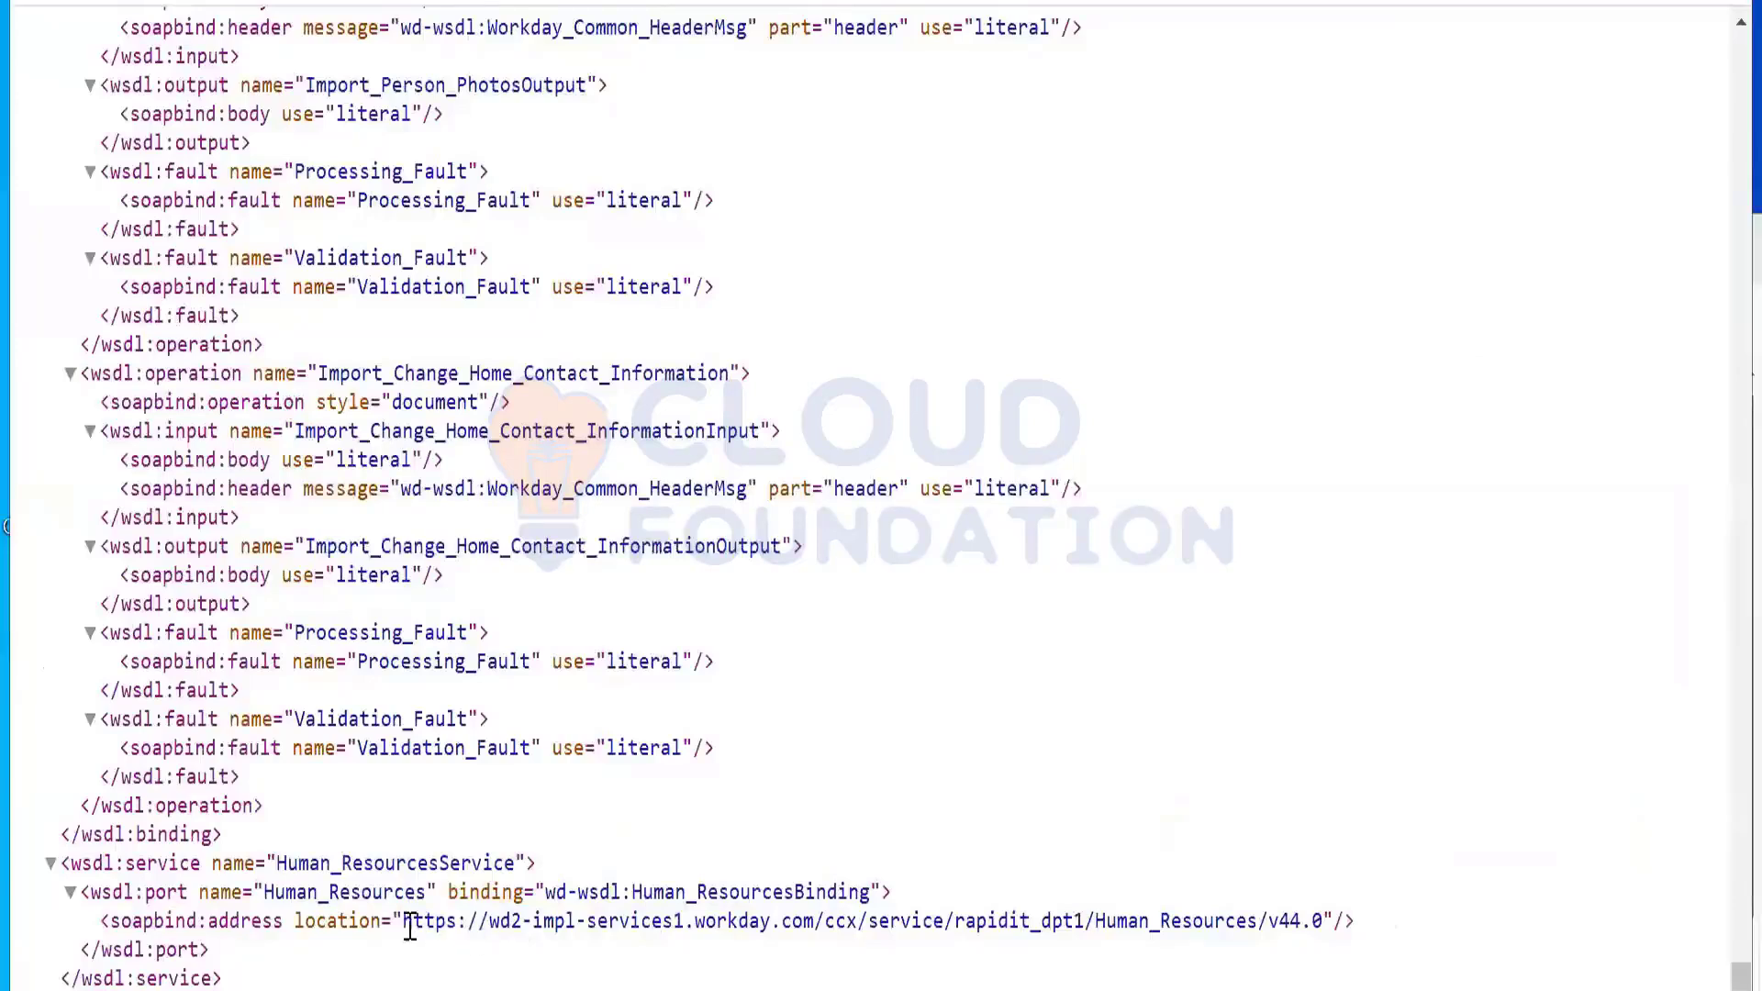
drag(403, 925, 1322, 925)
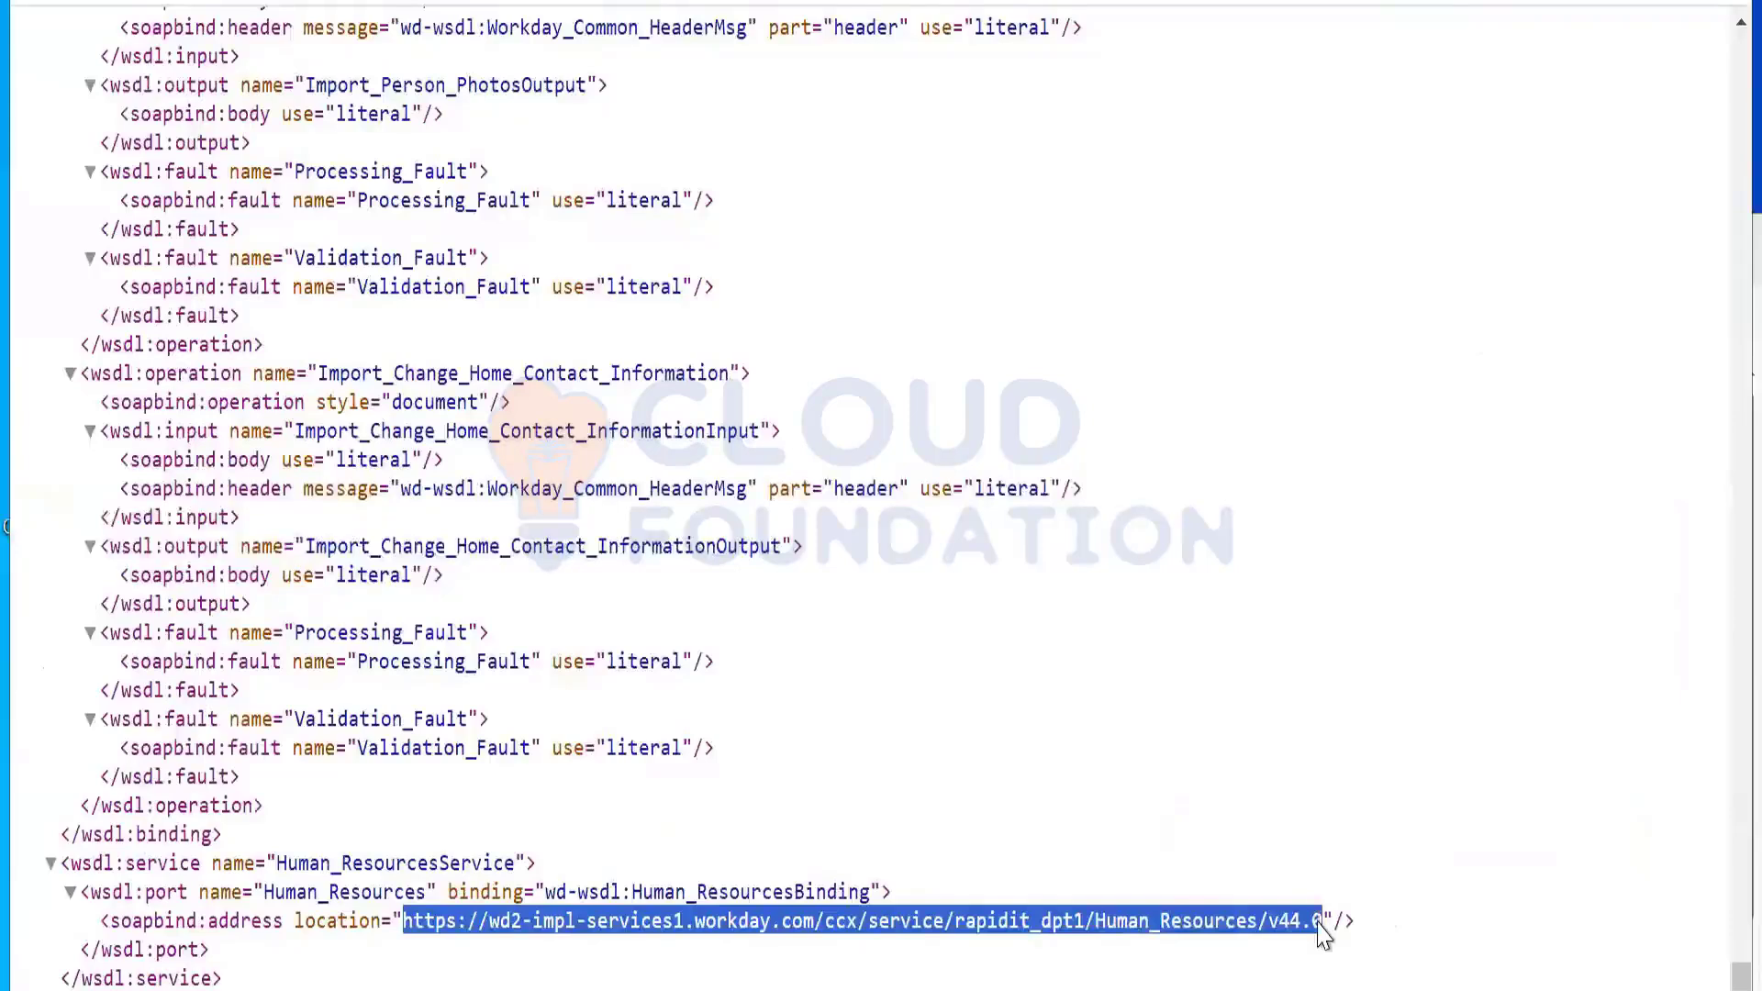
right_click(1319, 922)
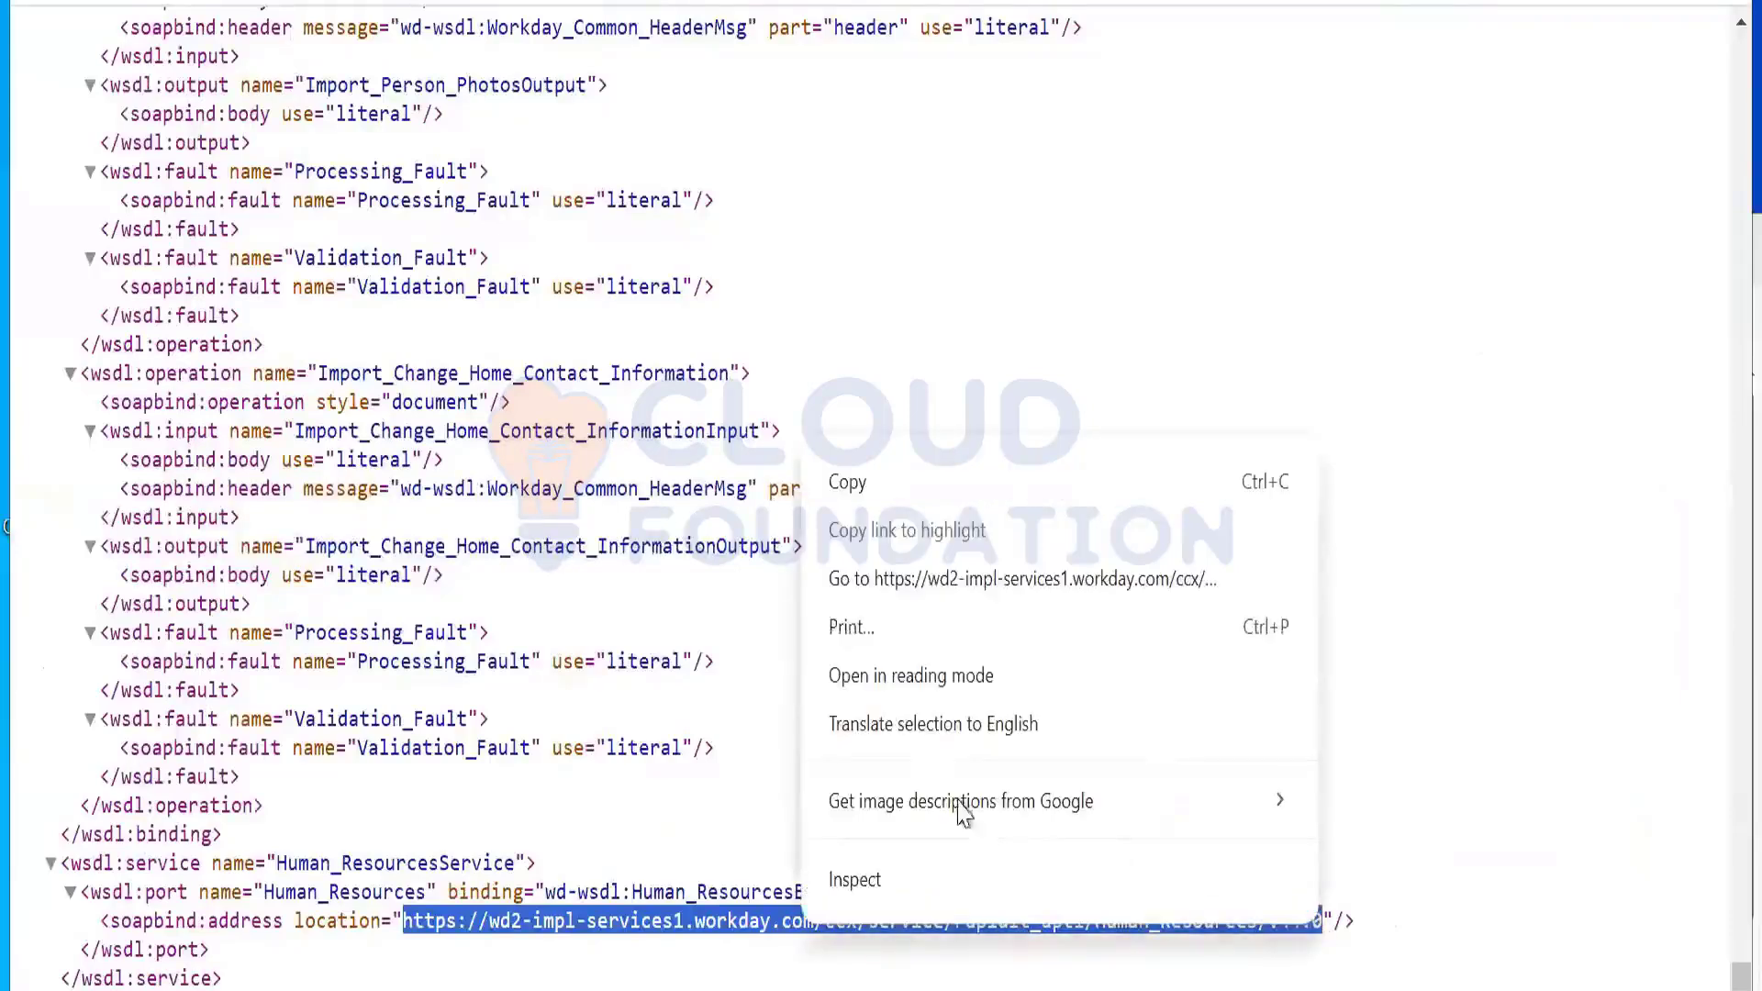
click(839, 482)
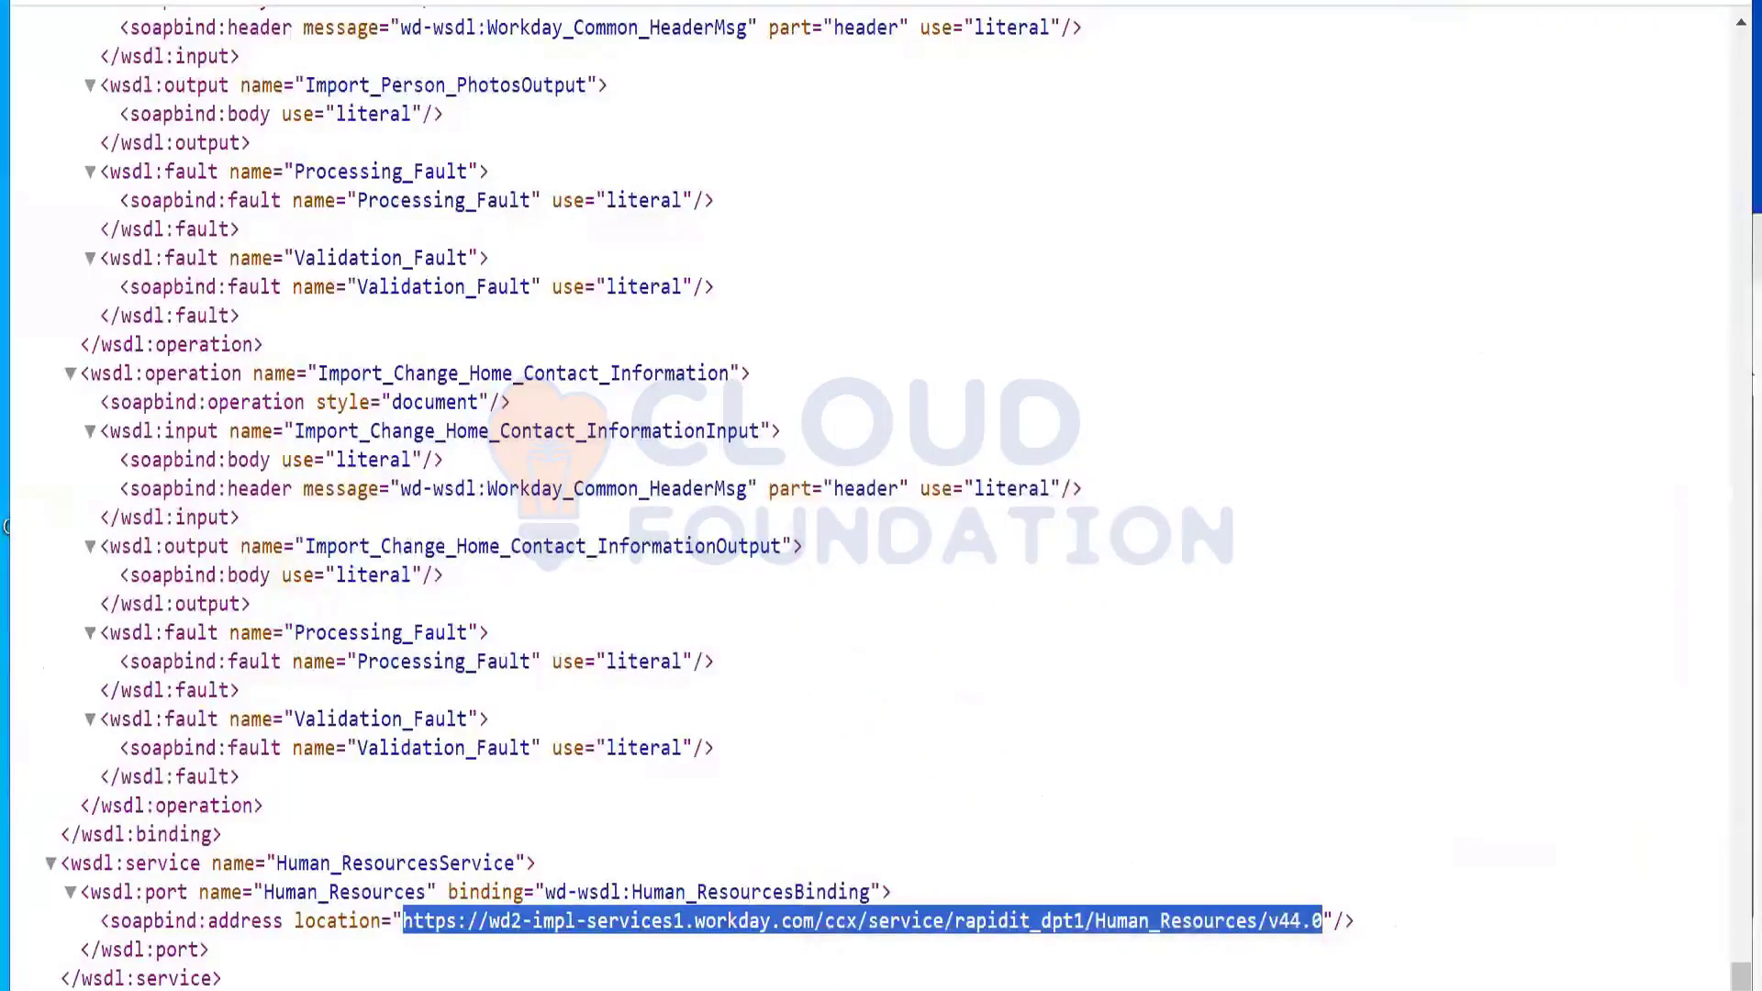
key(alt+Tab)
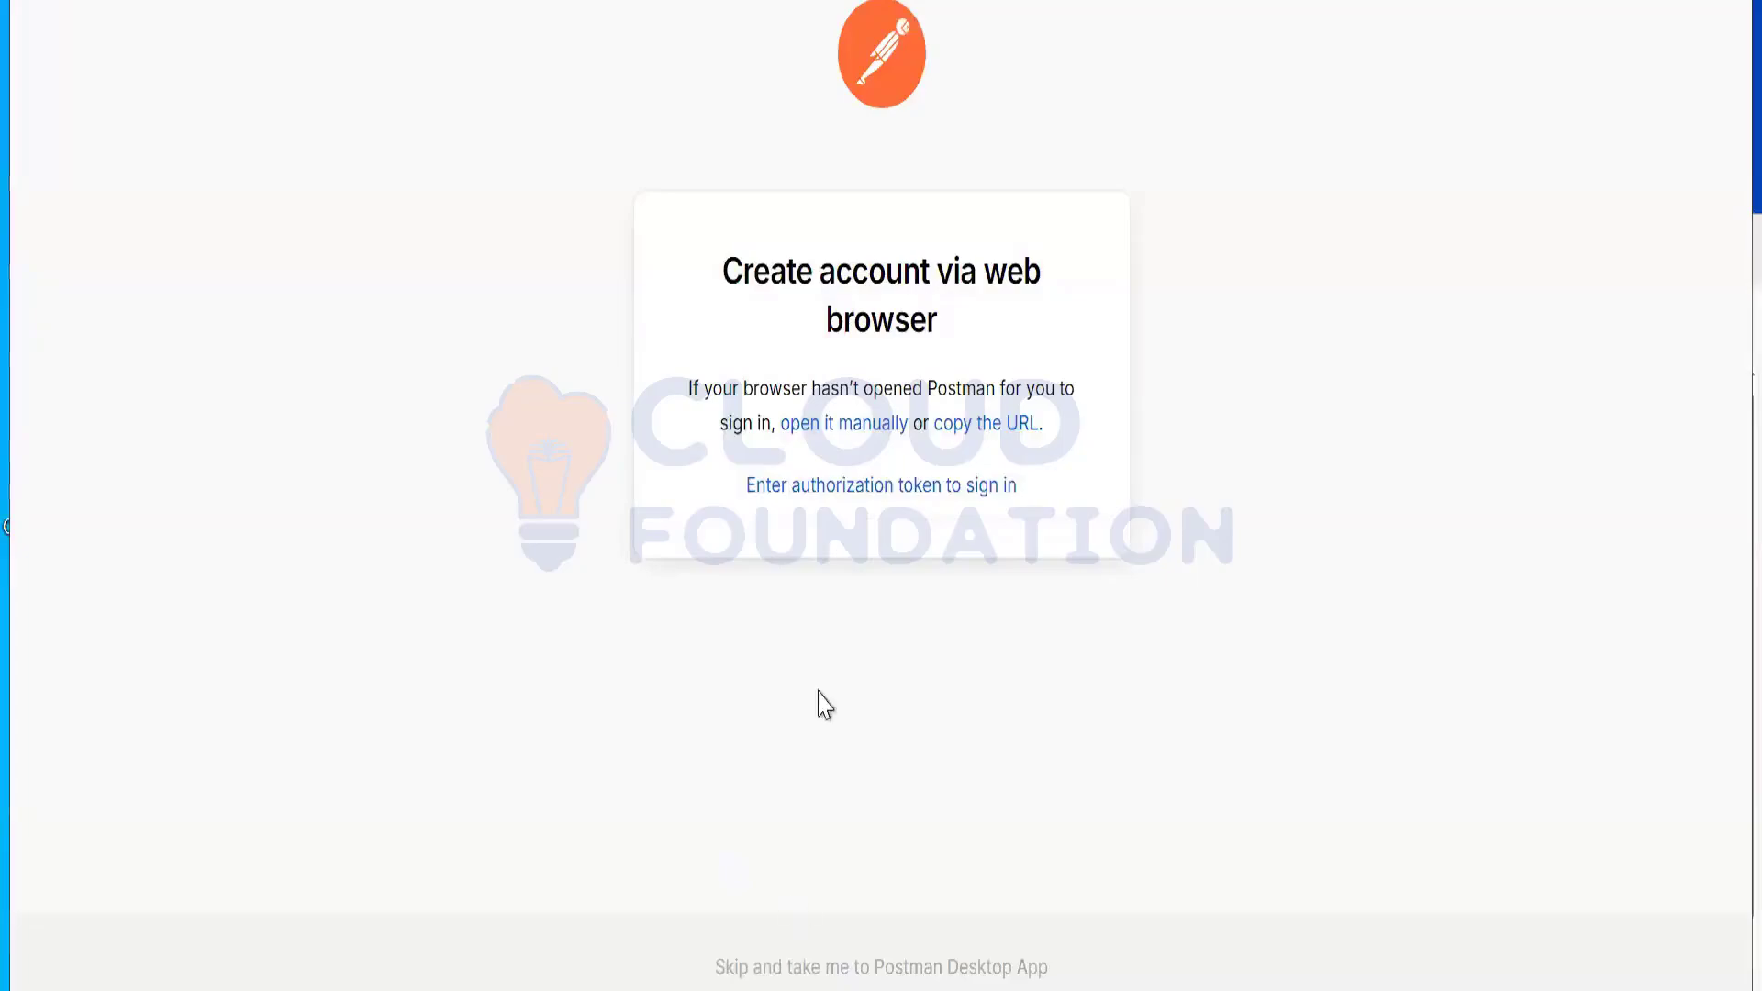
Step: Paste the Workday Human_Resources v44.0 service URL into Postman's request address
key(alt+Tab)
key(alt+Tab)
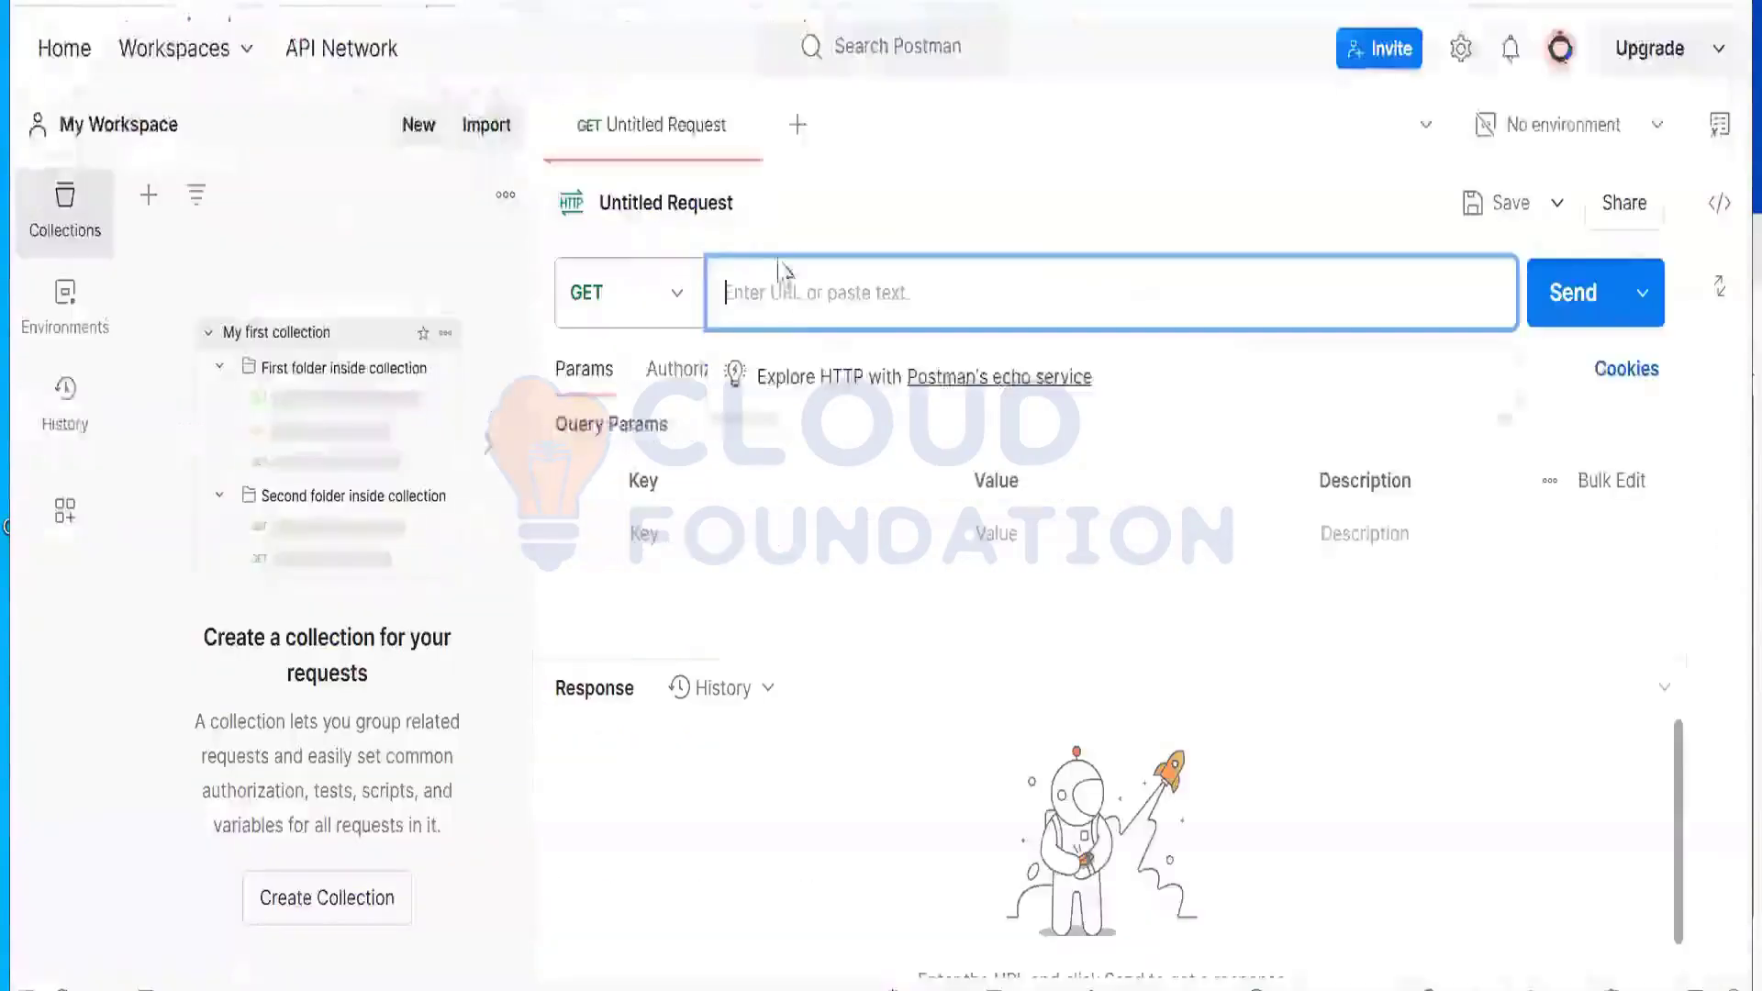
right_click(798, 307)
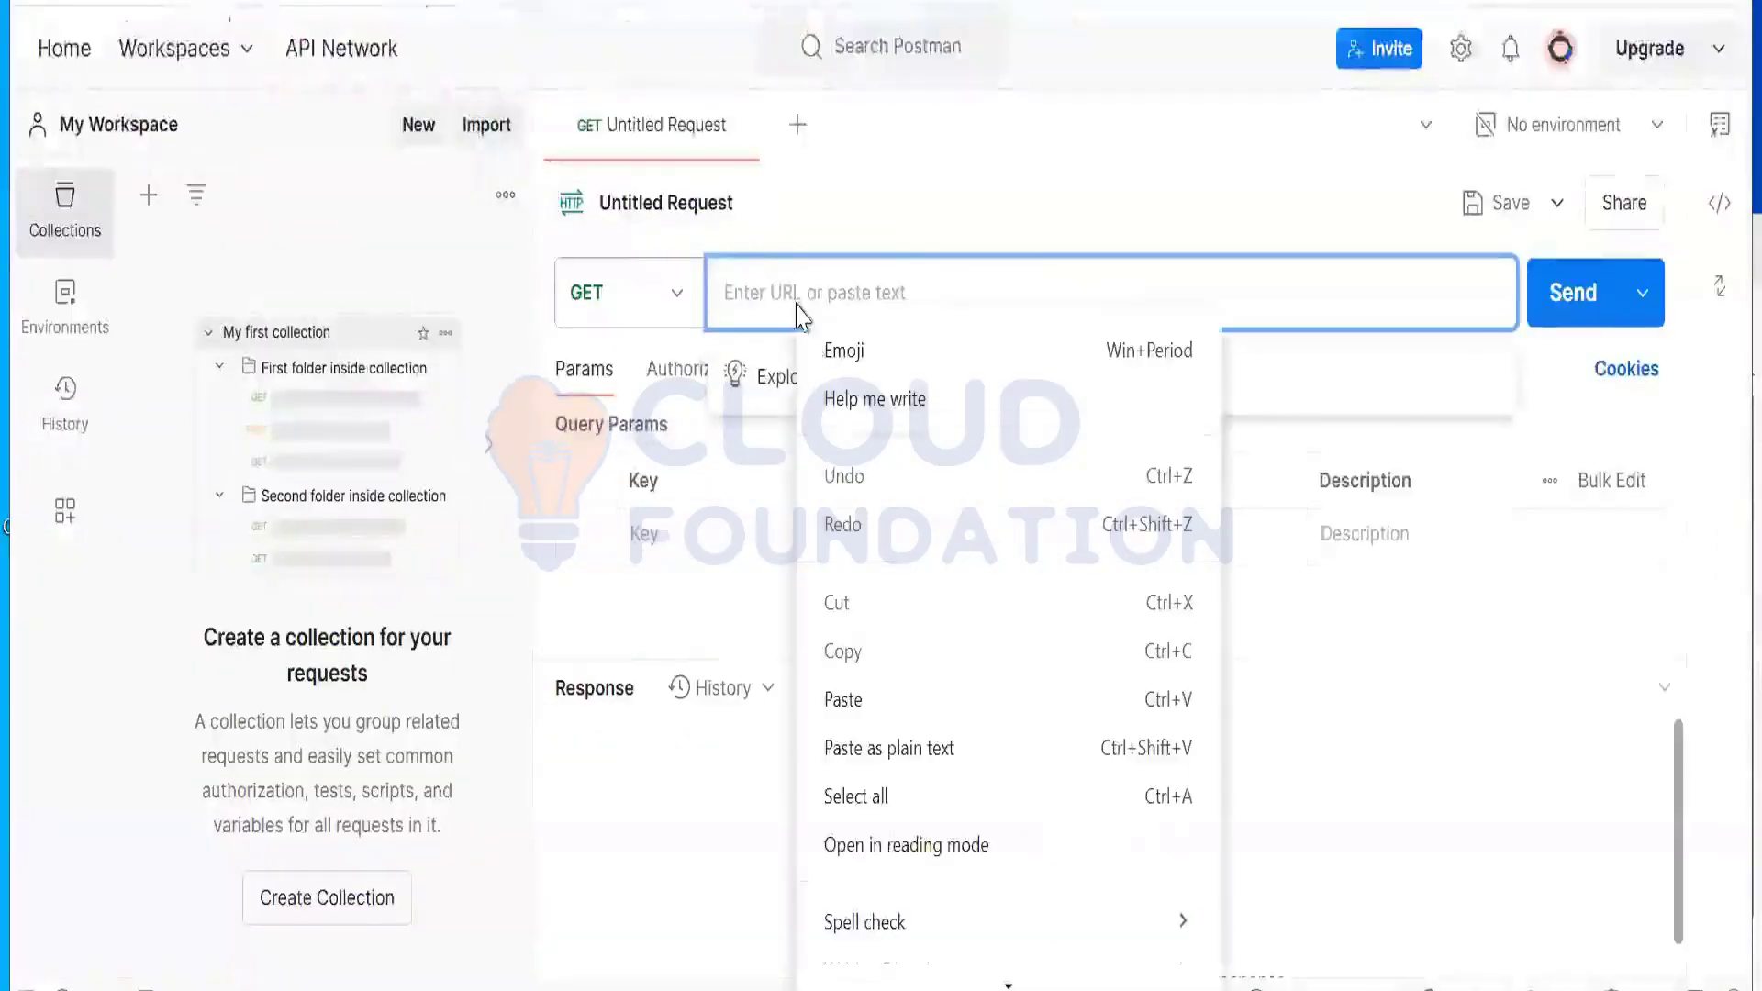
click(844, 702)
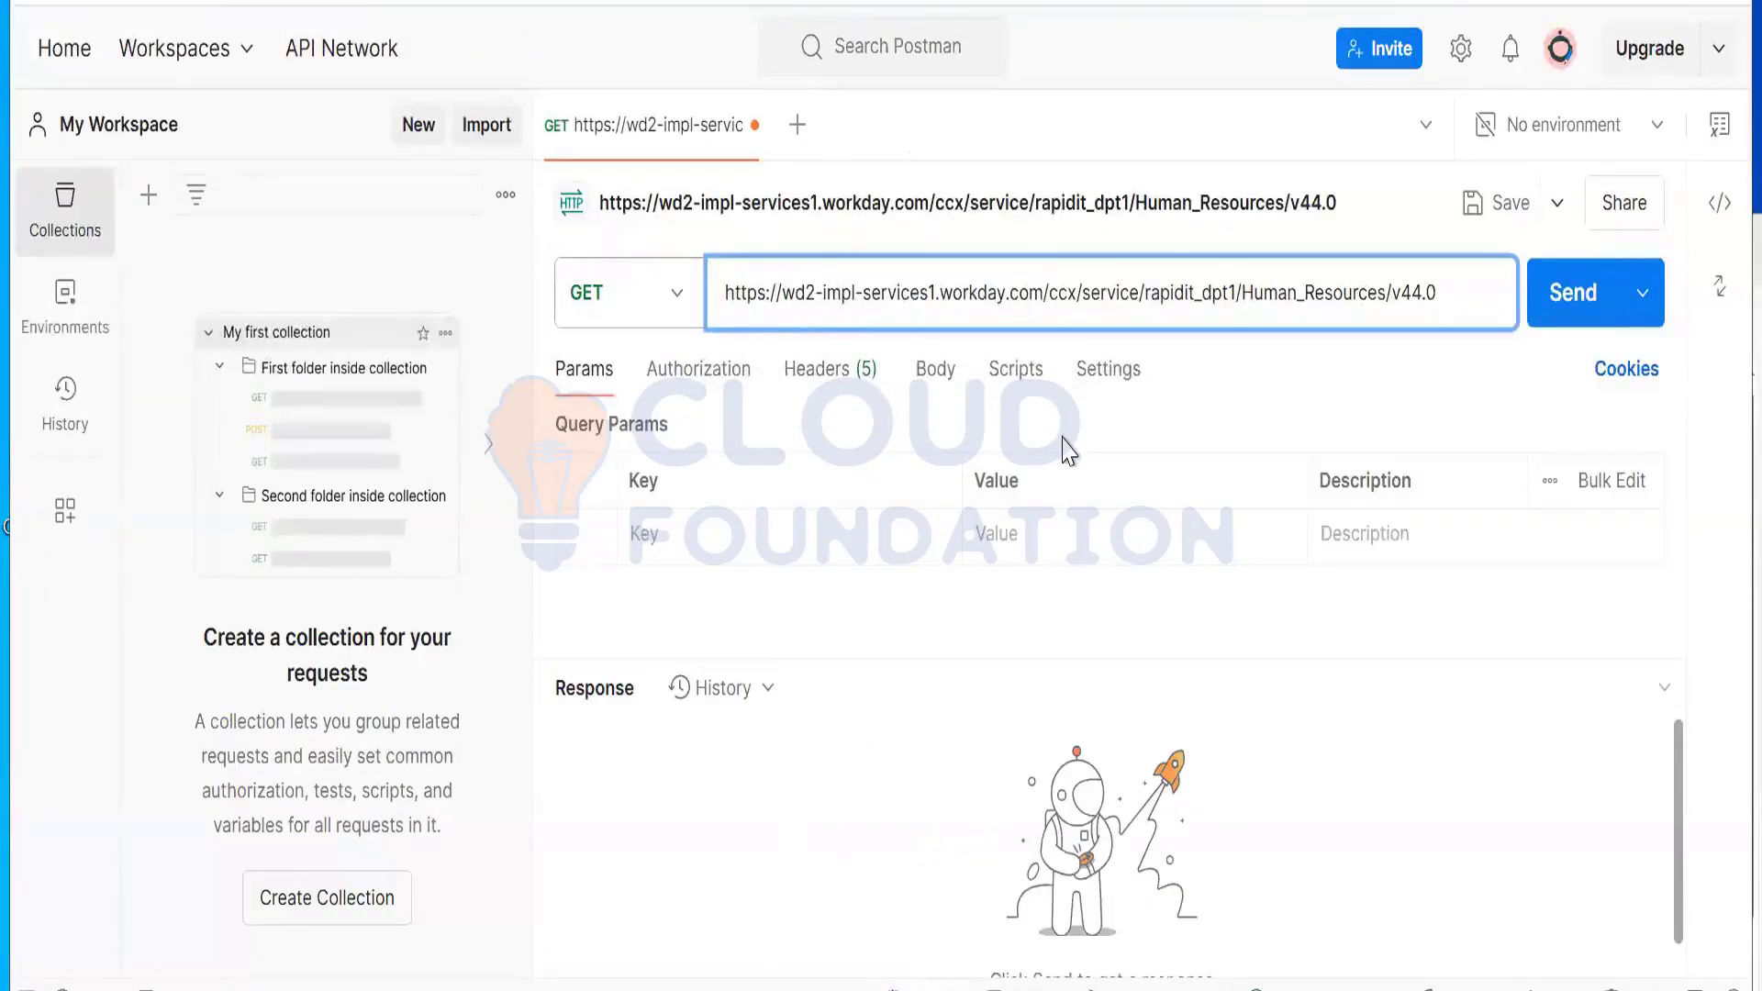
Step: Set the request's authorization type to Basic Auth and reach the Username field
click(723, 392)
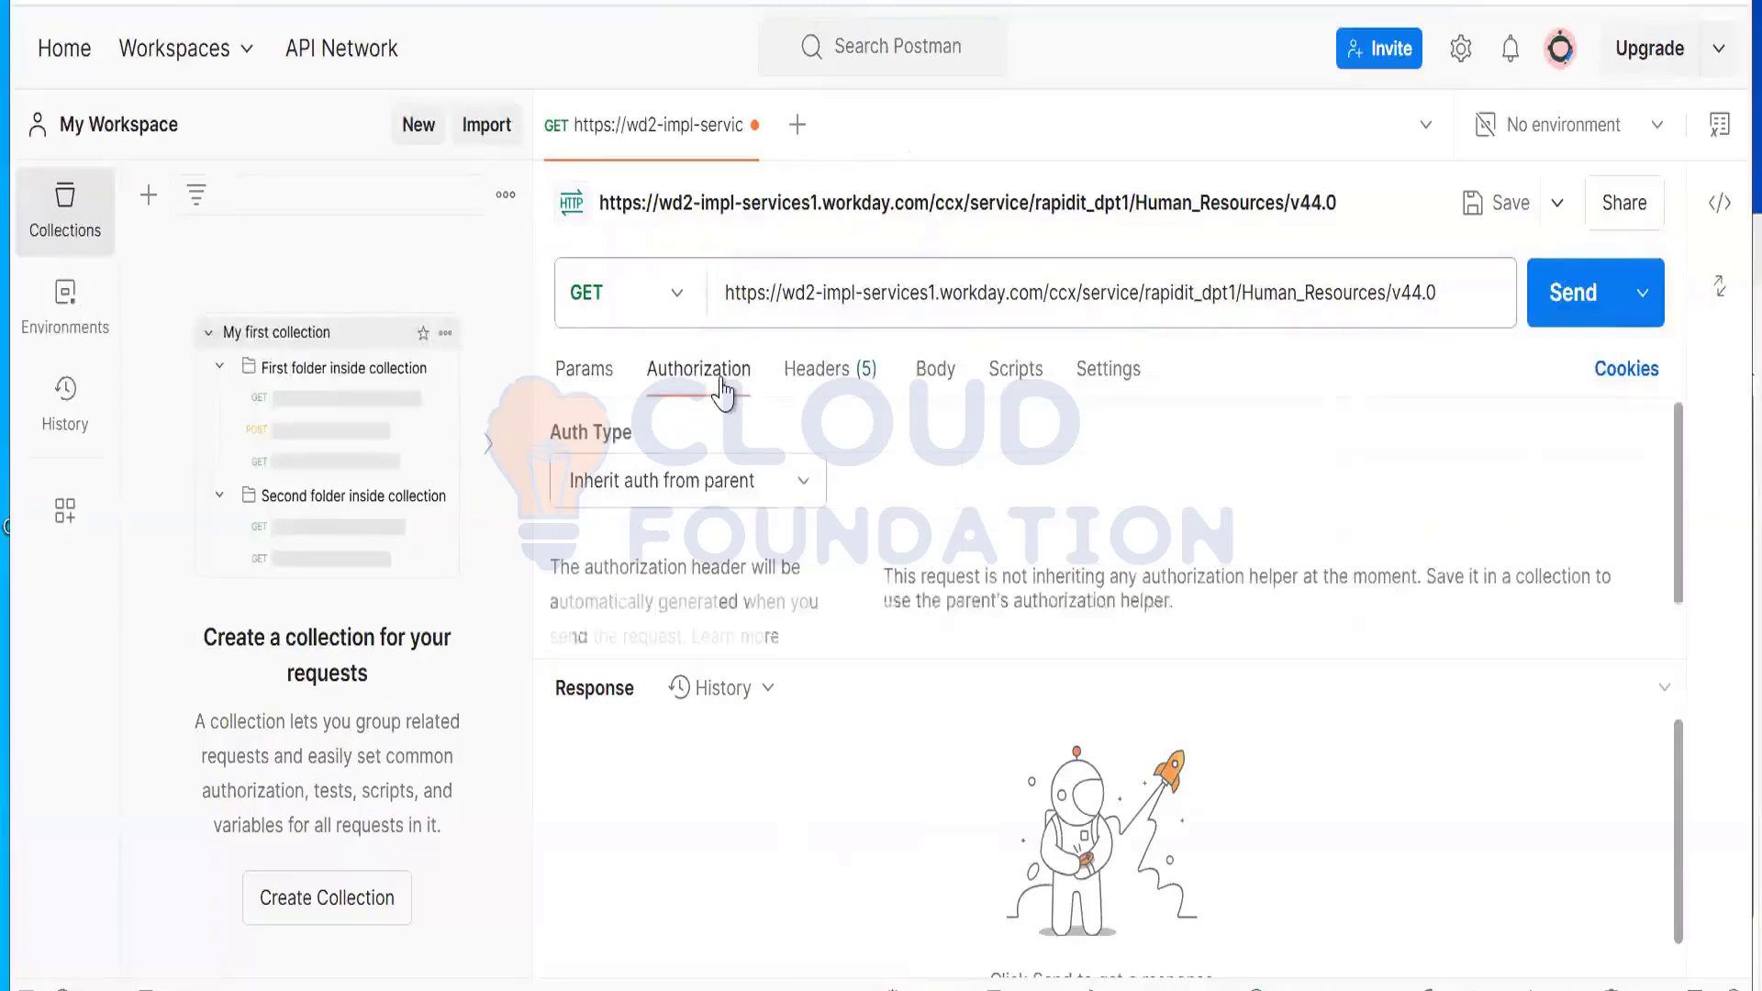
click(697, 491)
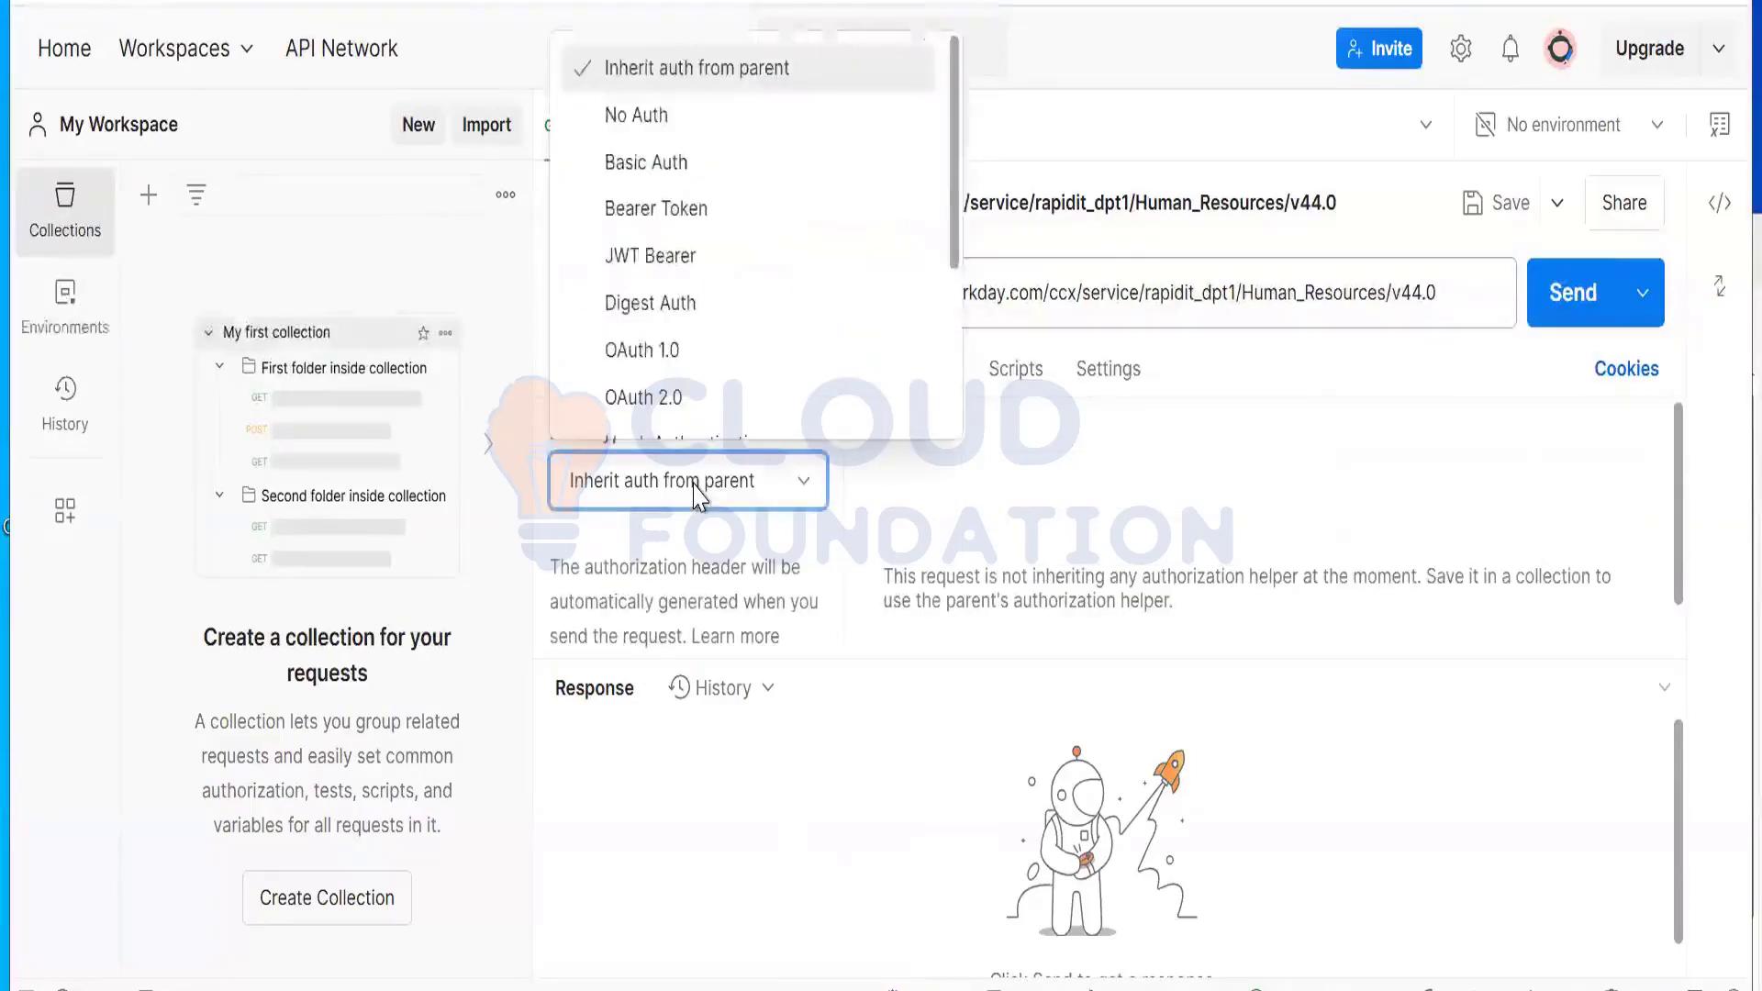
click(659, 164)
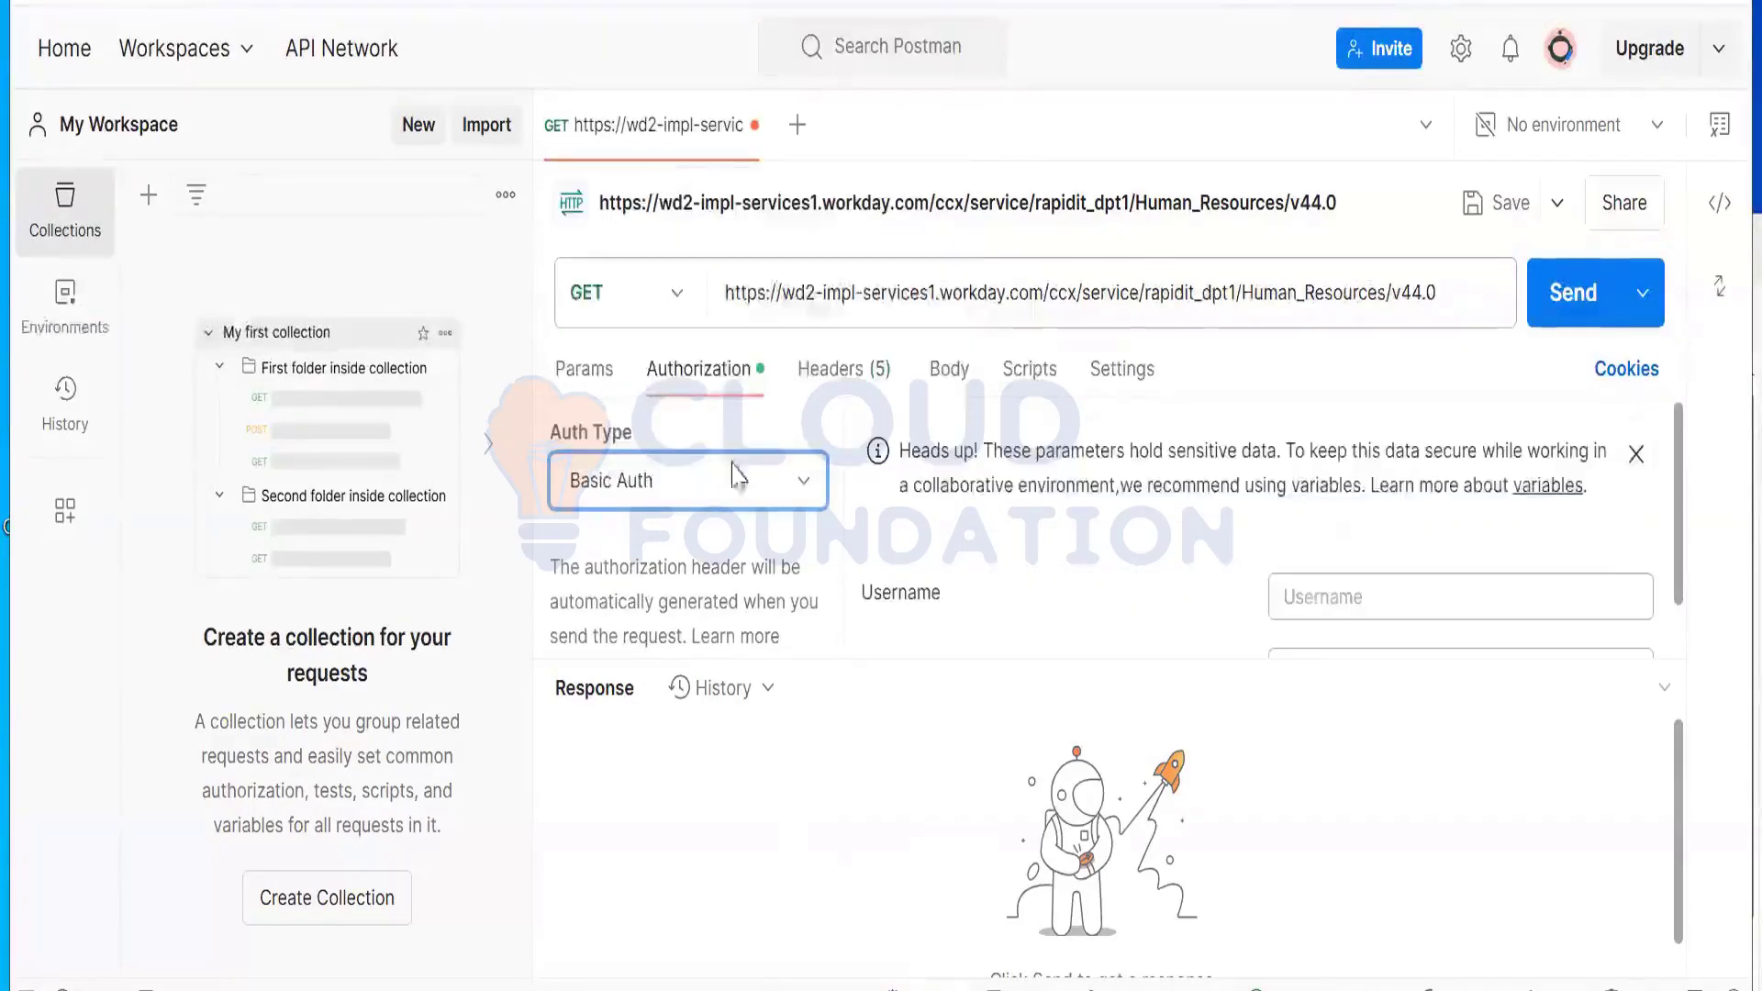
click(1333, 614)
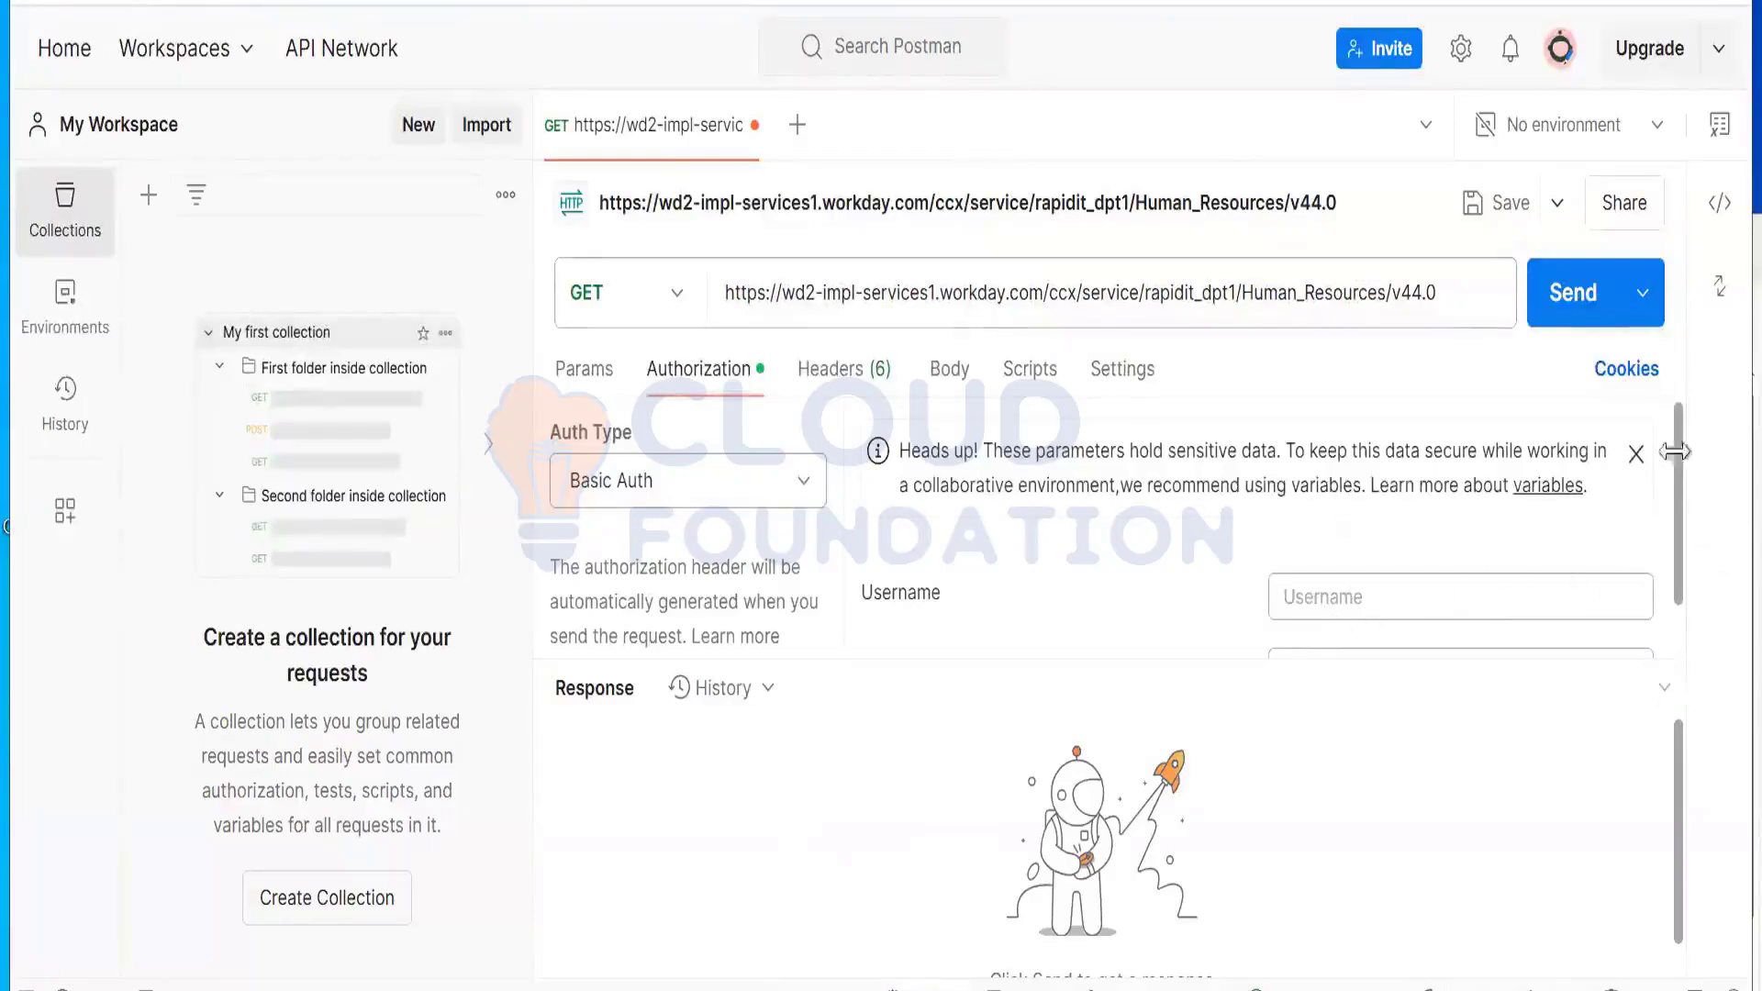
drag(1677, 453, 1677, 518)
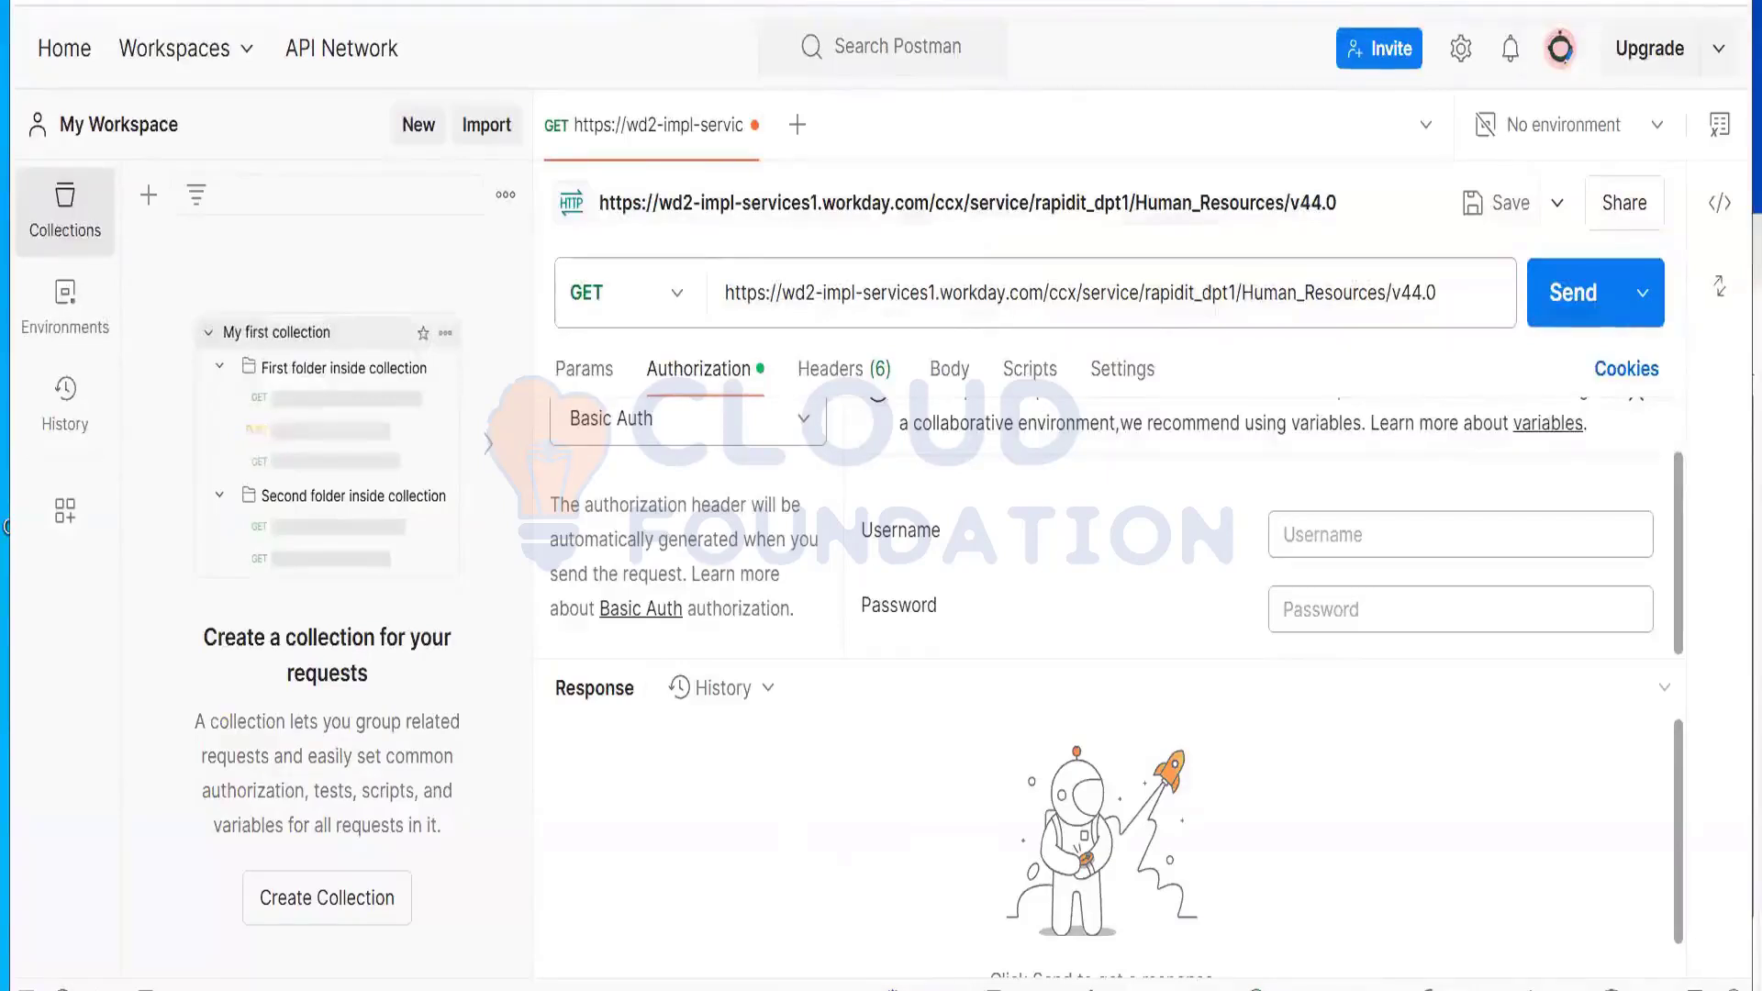
key(alt+Tab)
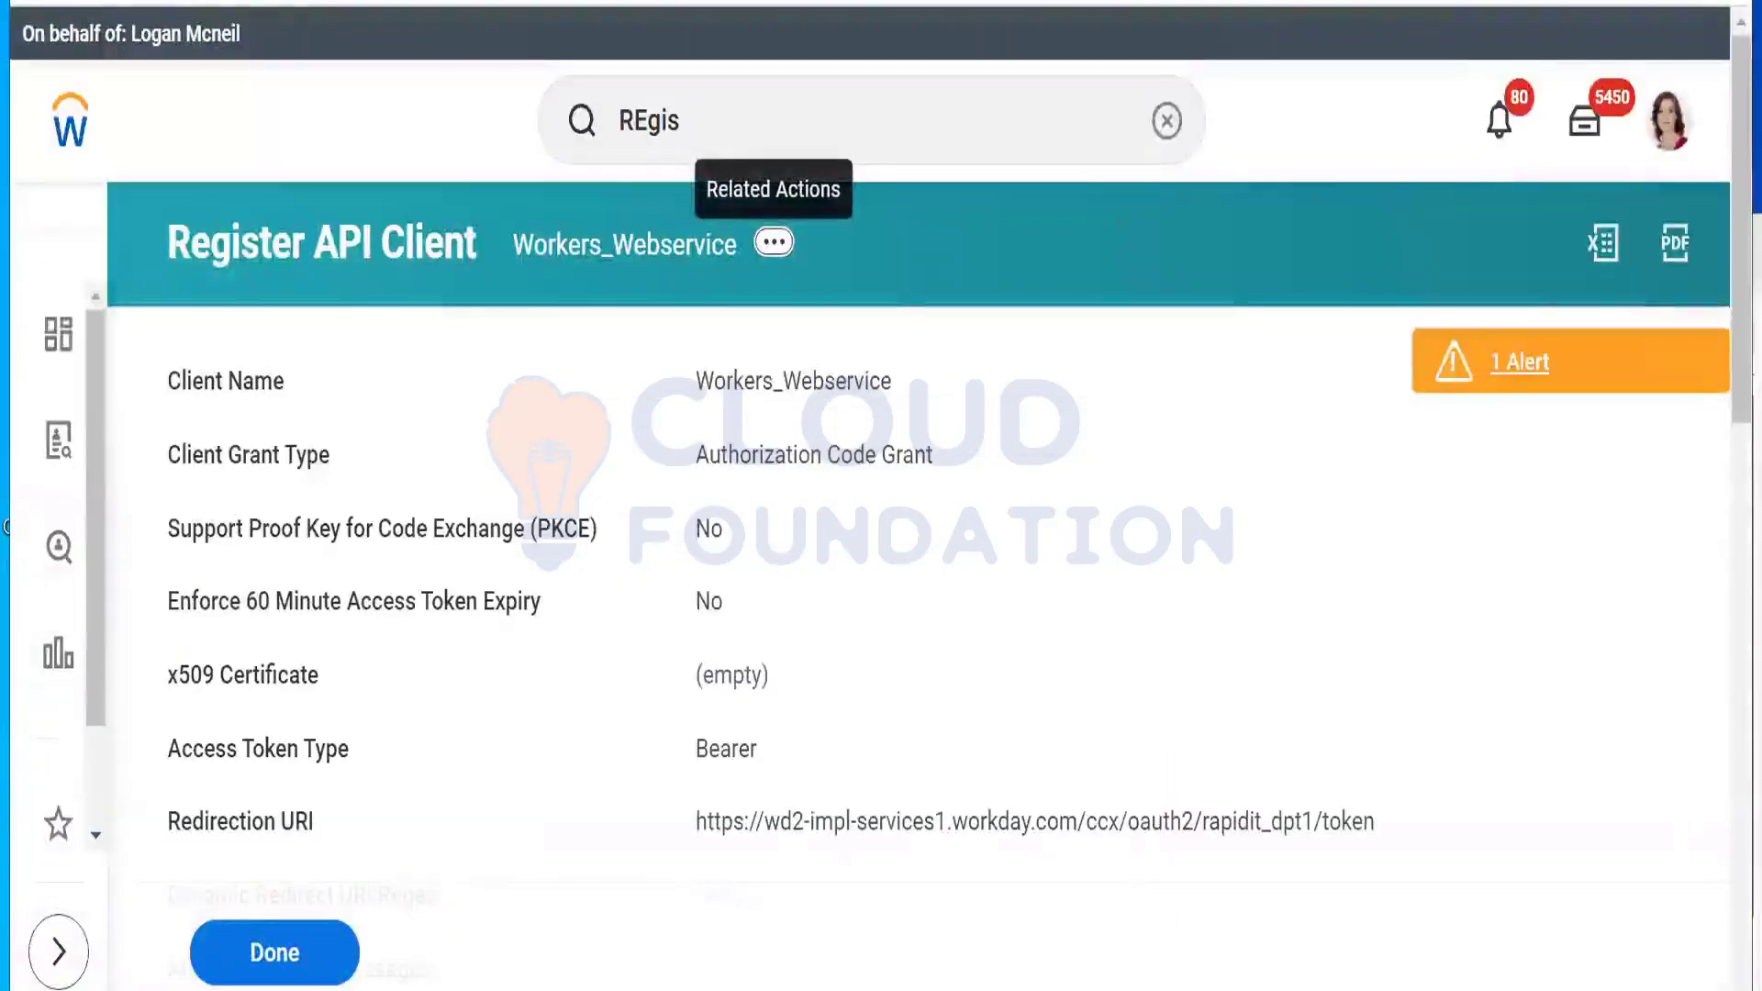
Step: Select and copy the API client's Client ID value in Workday
scroll(903, 532, down, 10)
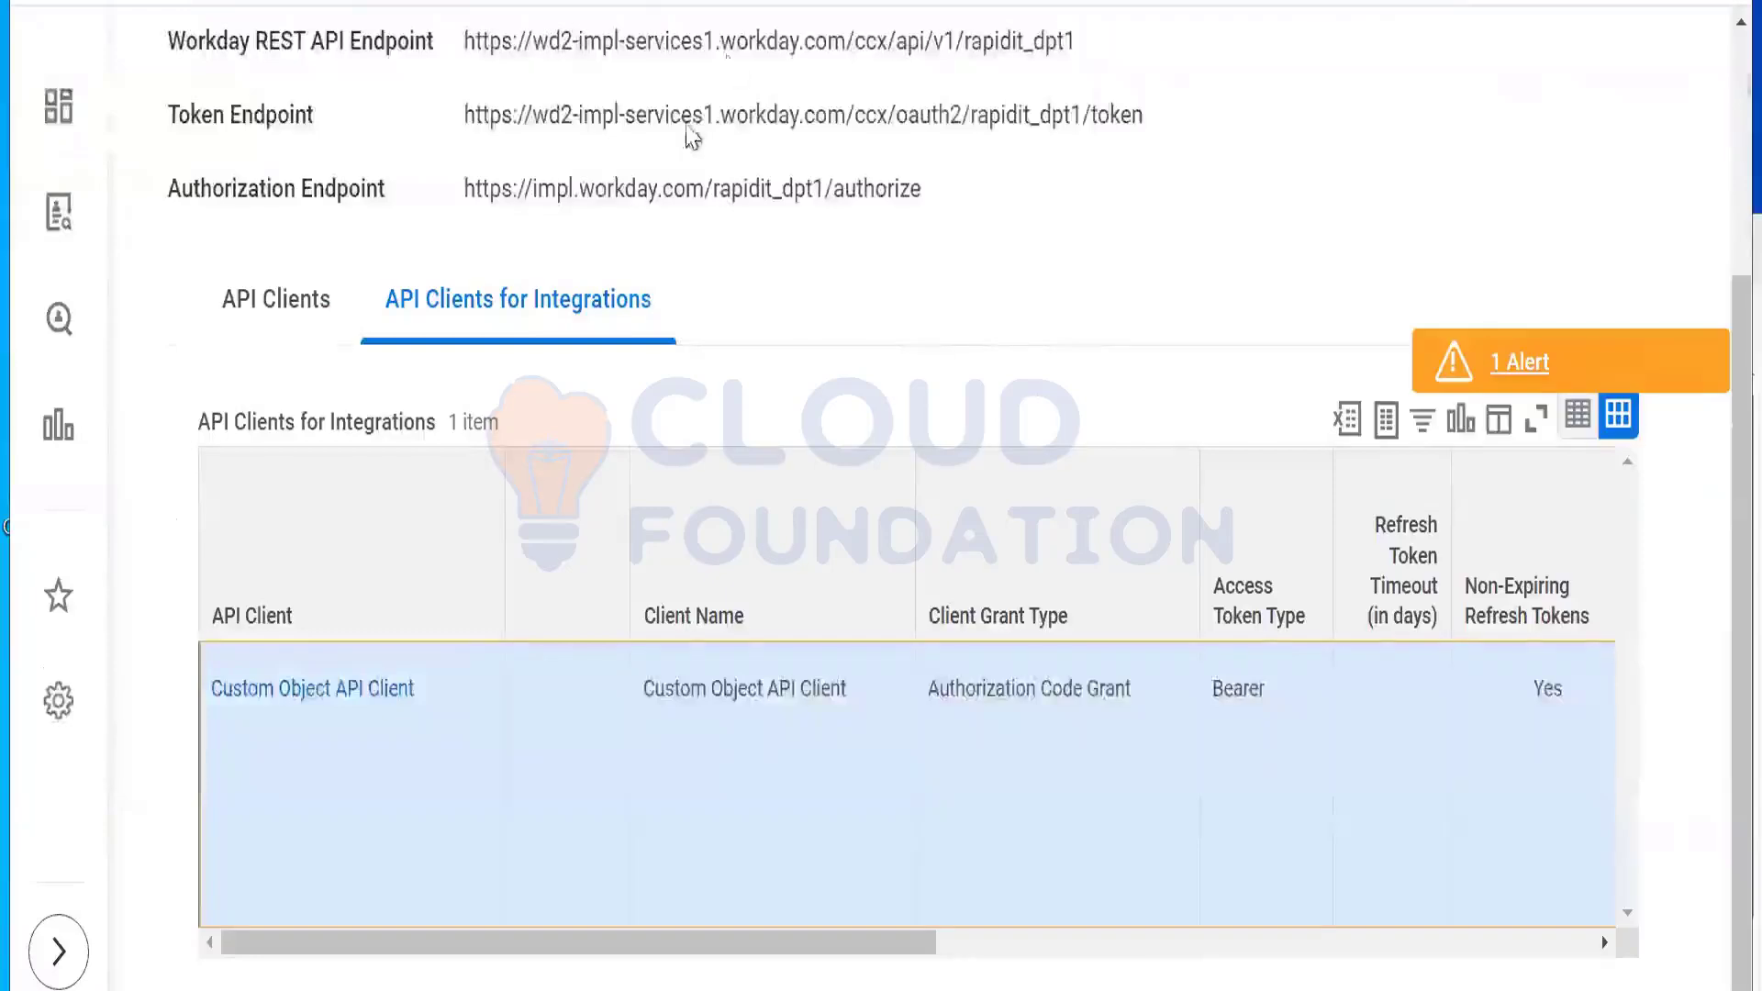
scroll(903, 532, up, 10)
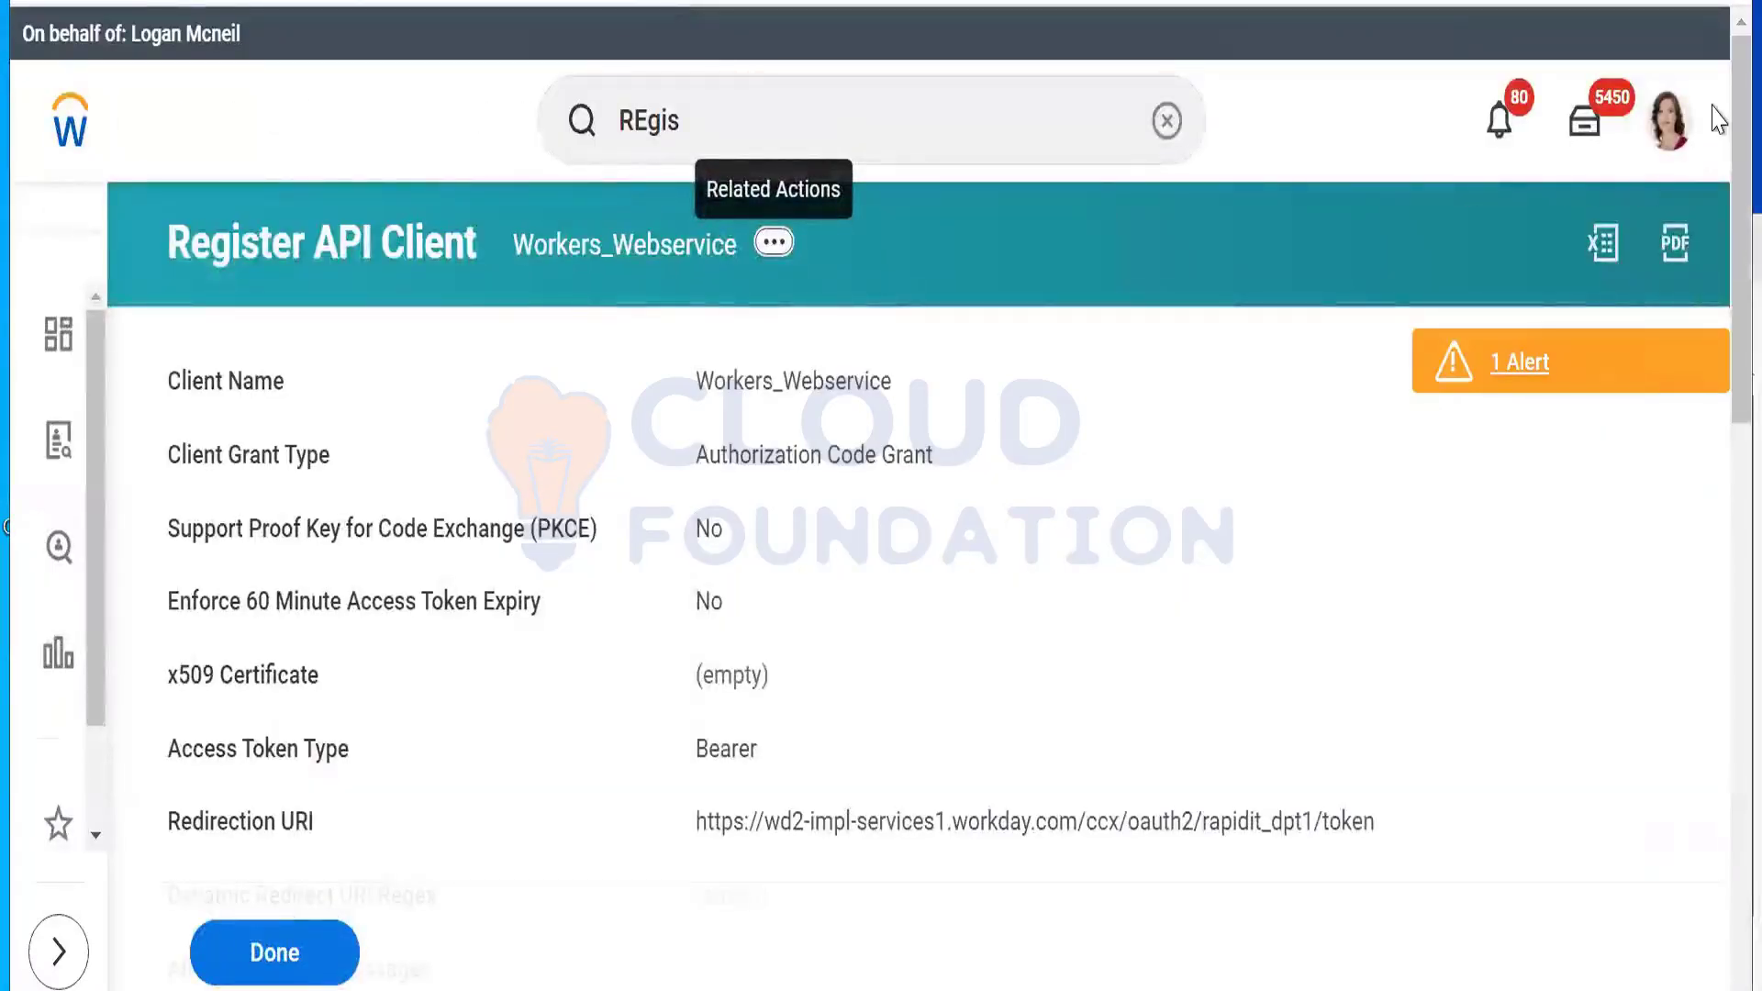
drag(1740, 285, 1716, 532)
scroll(1632, 511, down, 8)
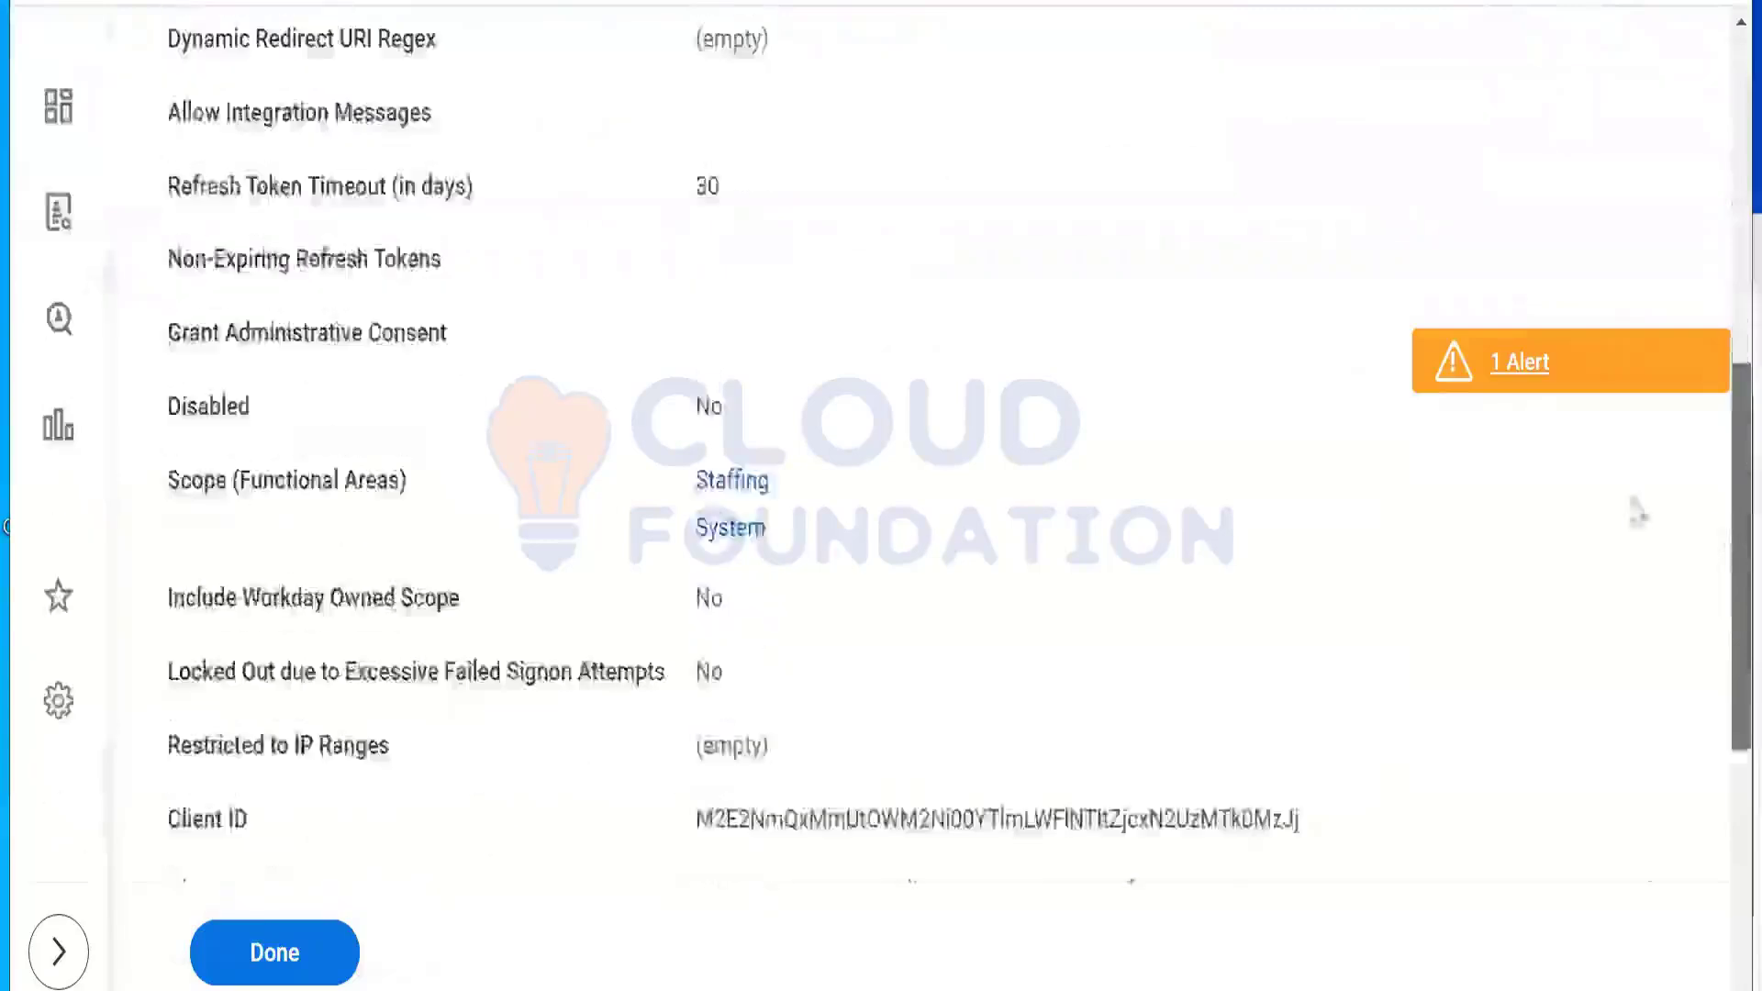
drag(1305, 323, 751, 320)
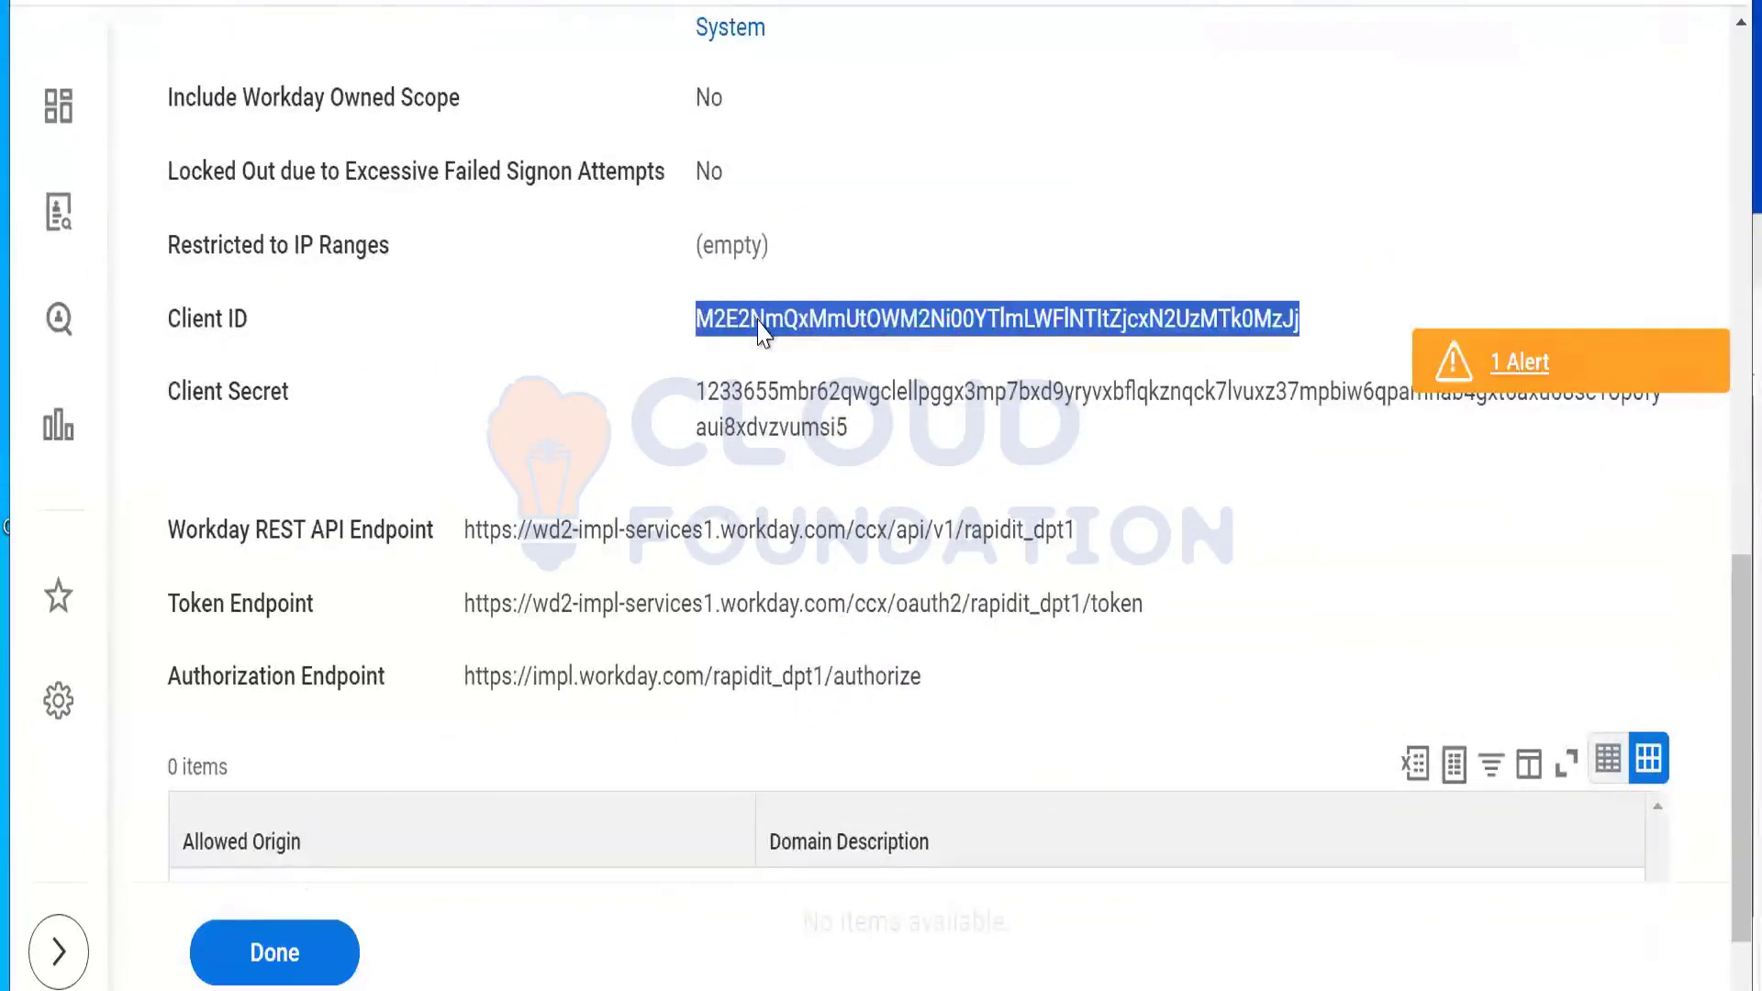
right_click(761, 332)
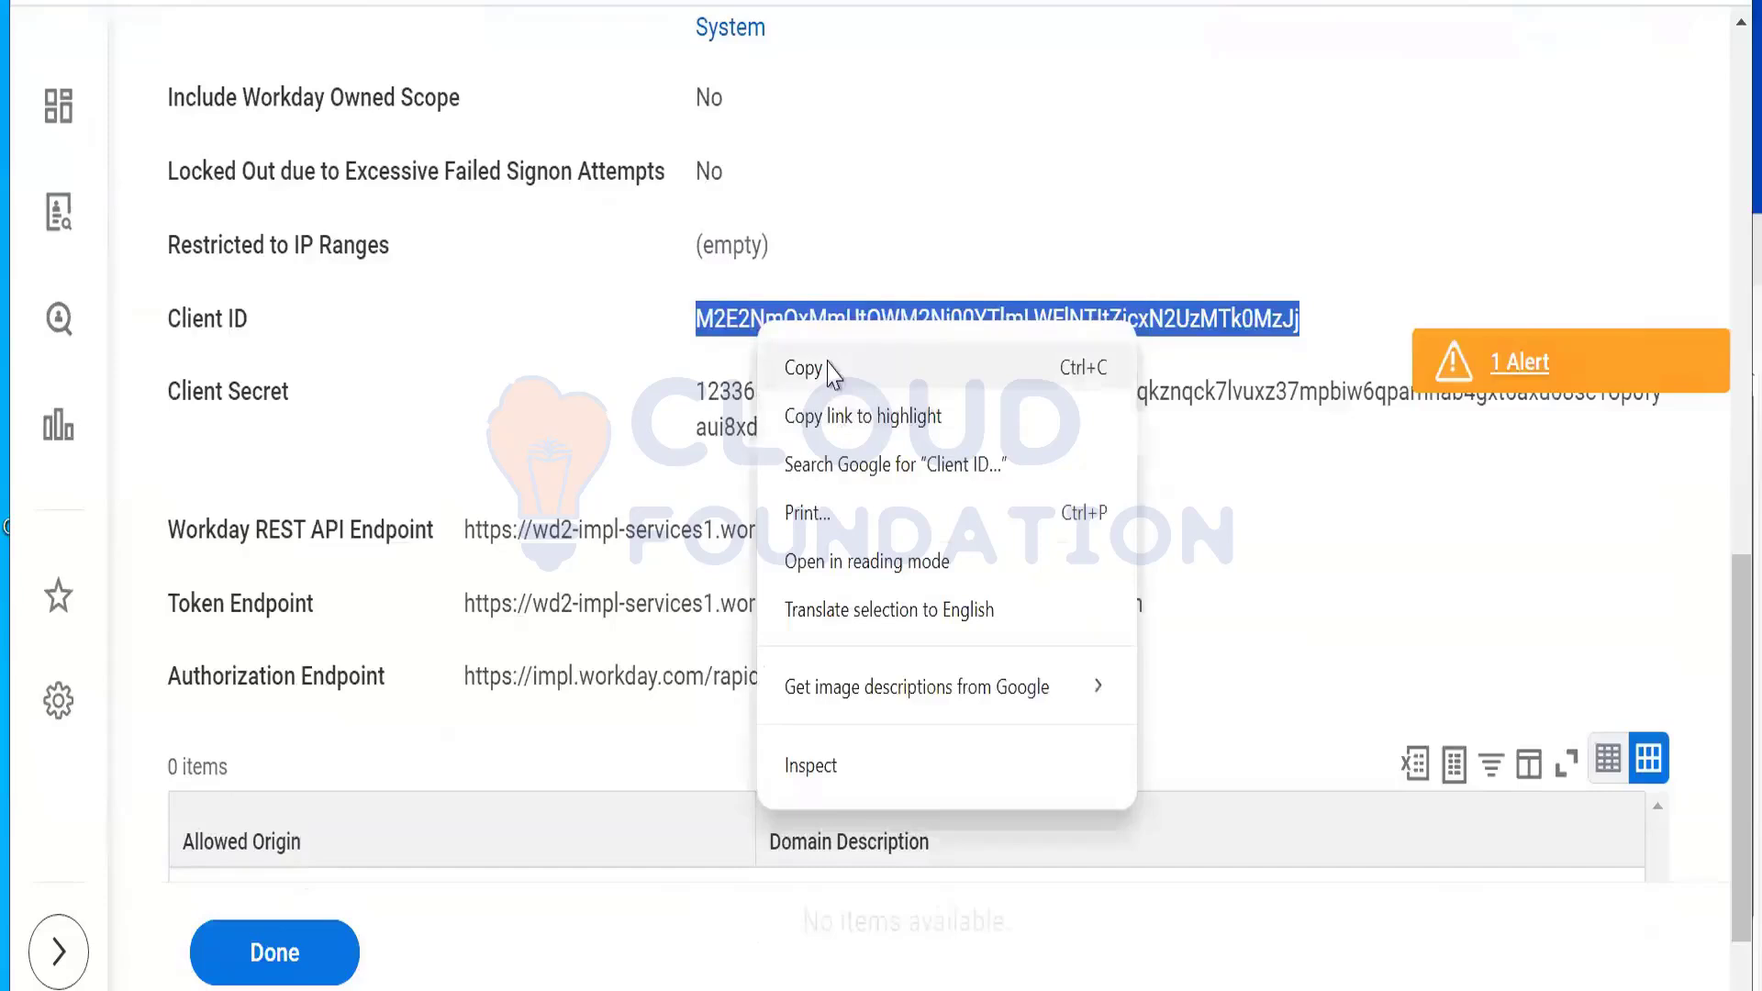
click(830, 368)
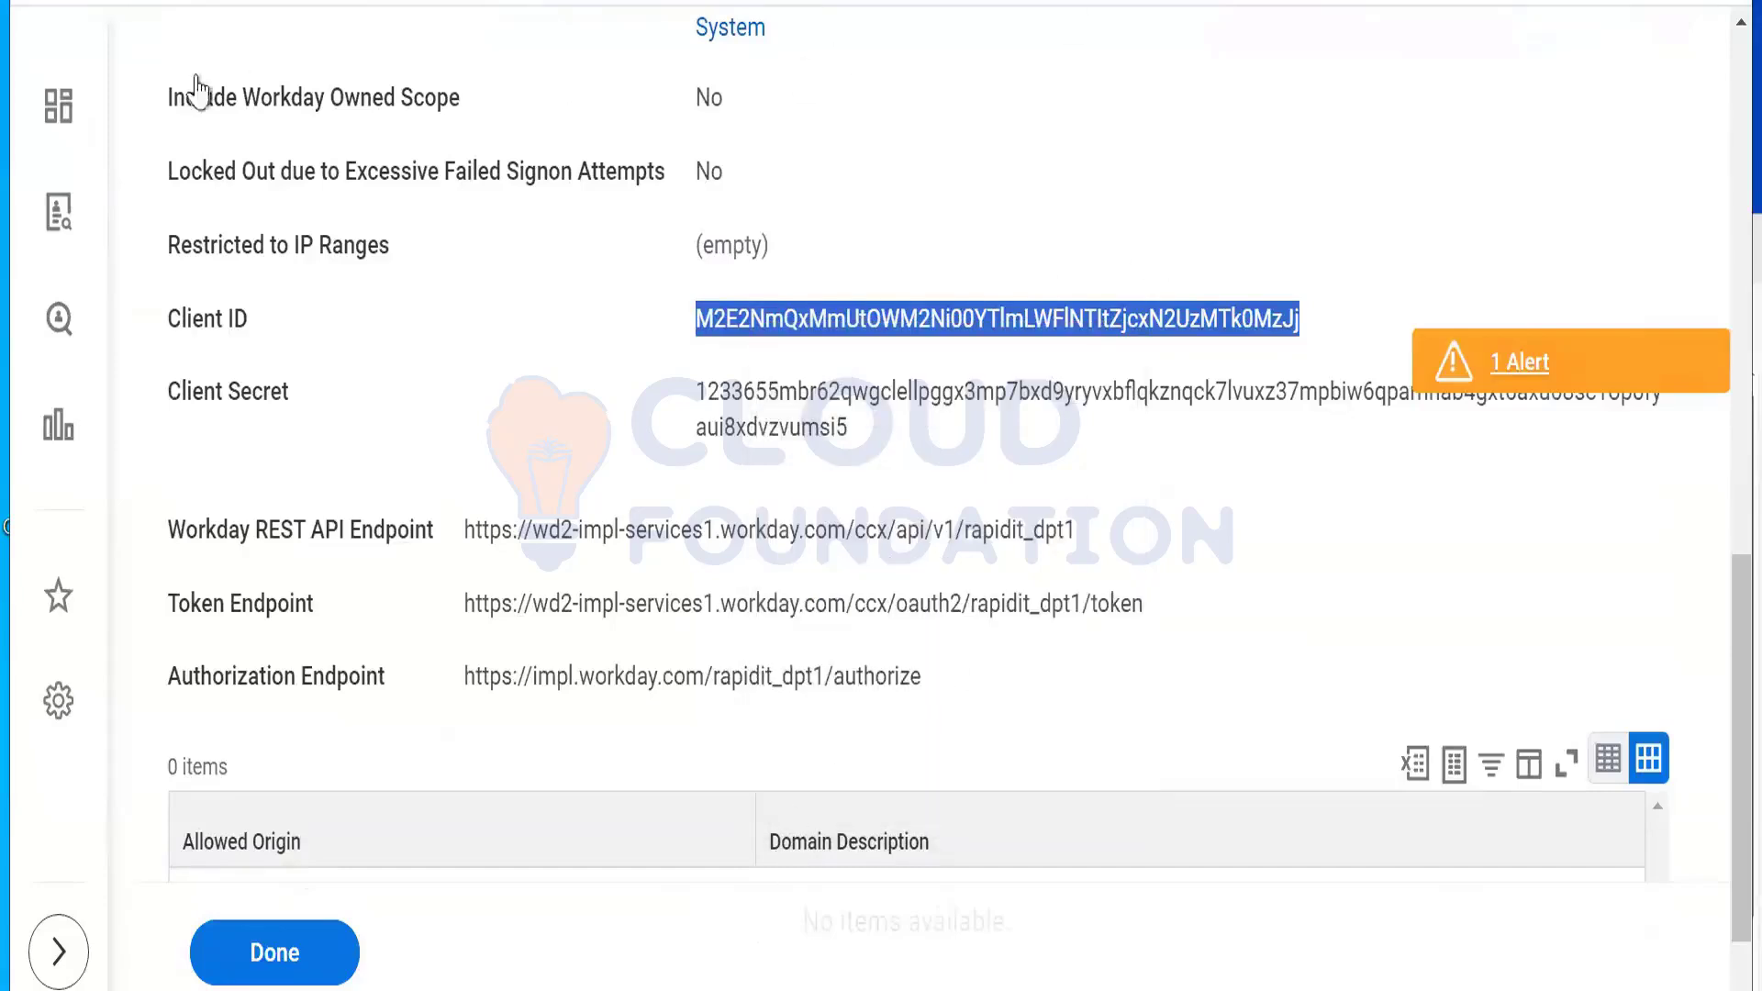
Step: Open the Custom Object API Client details and copy its Client ID
key(alt+Tab)
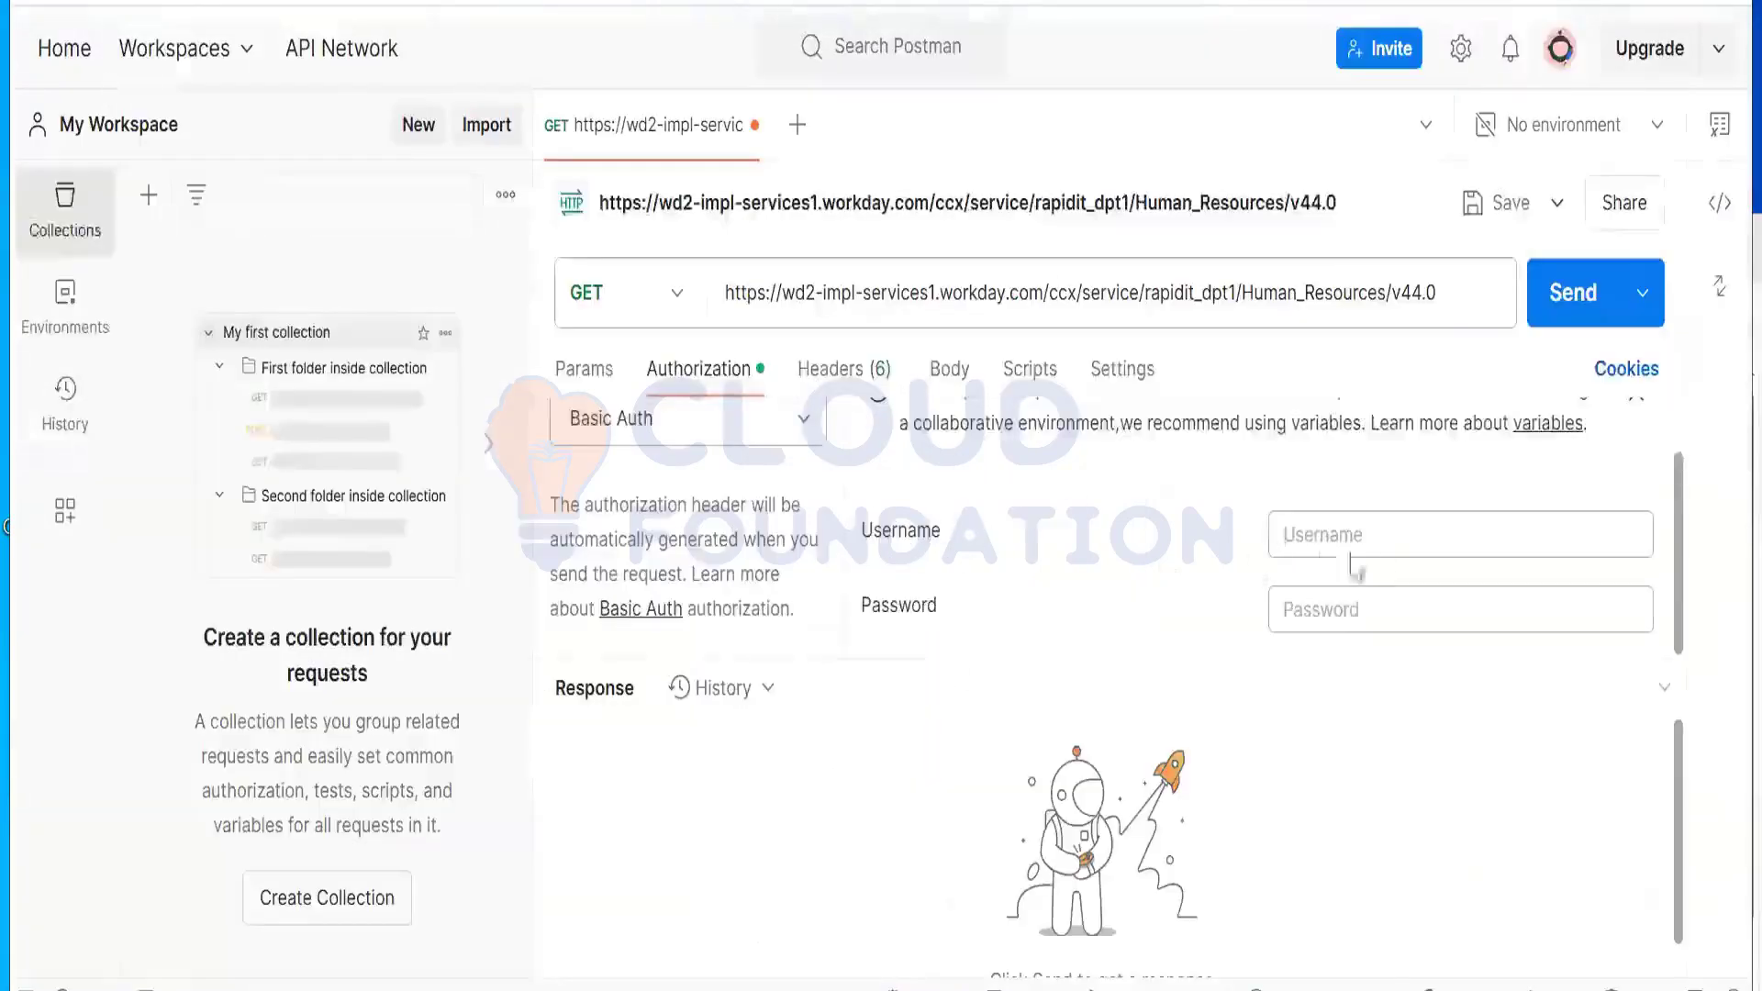
click(1357, 534)
right_click(1358, 534)
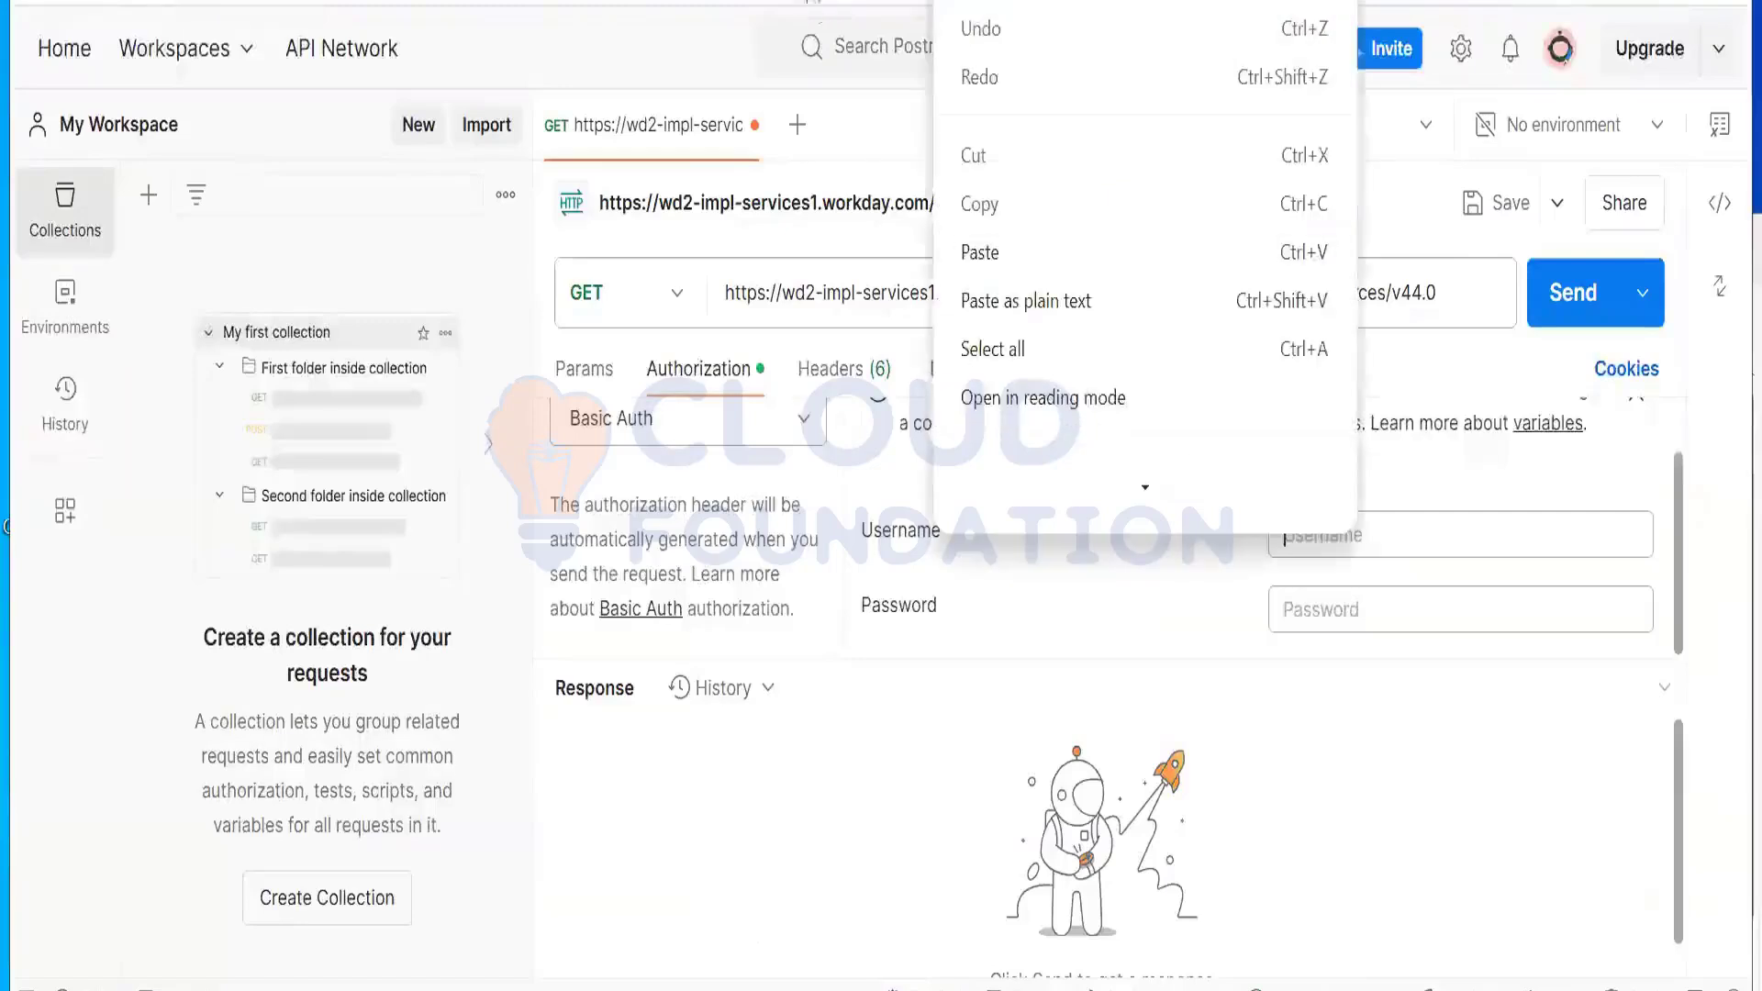
key(alt+Tab)
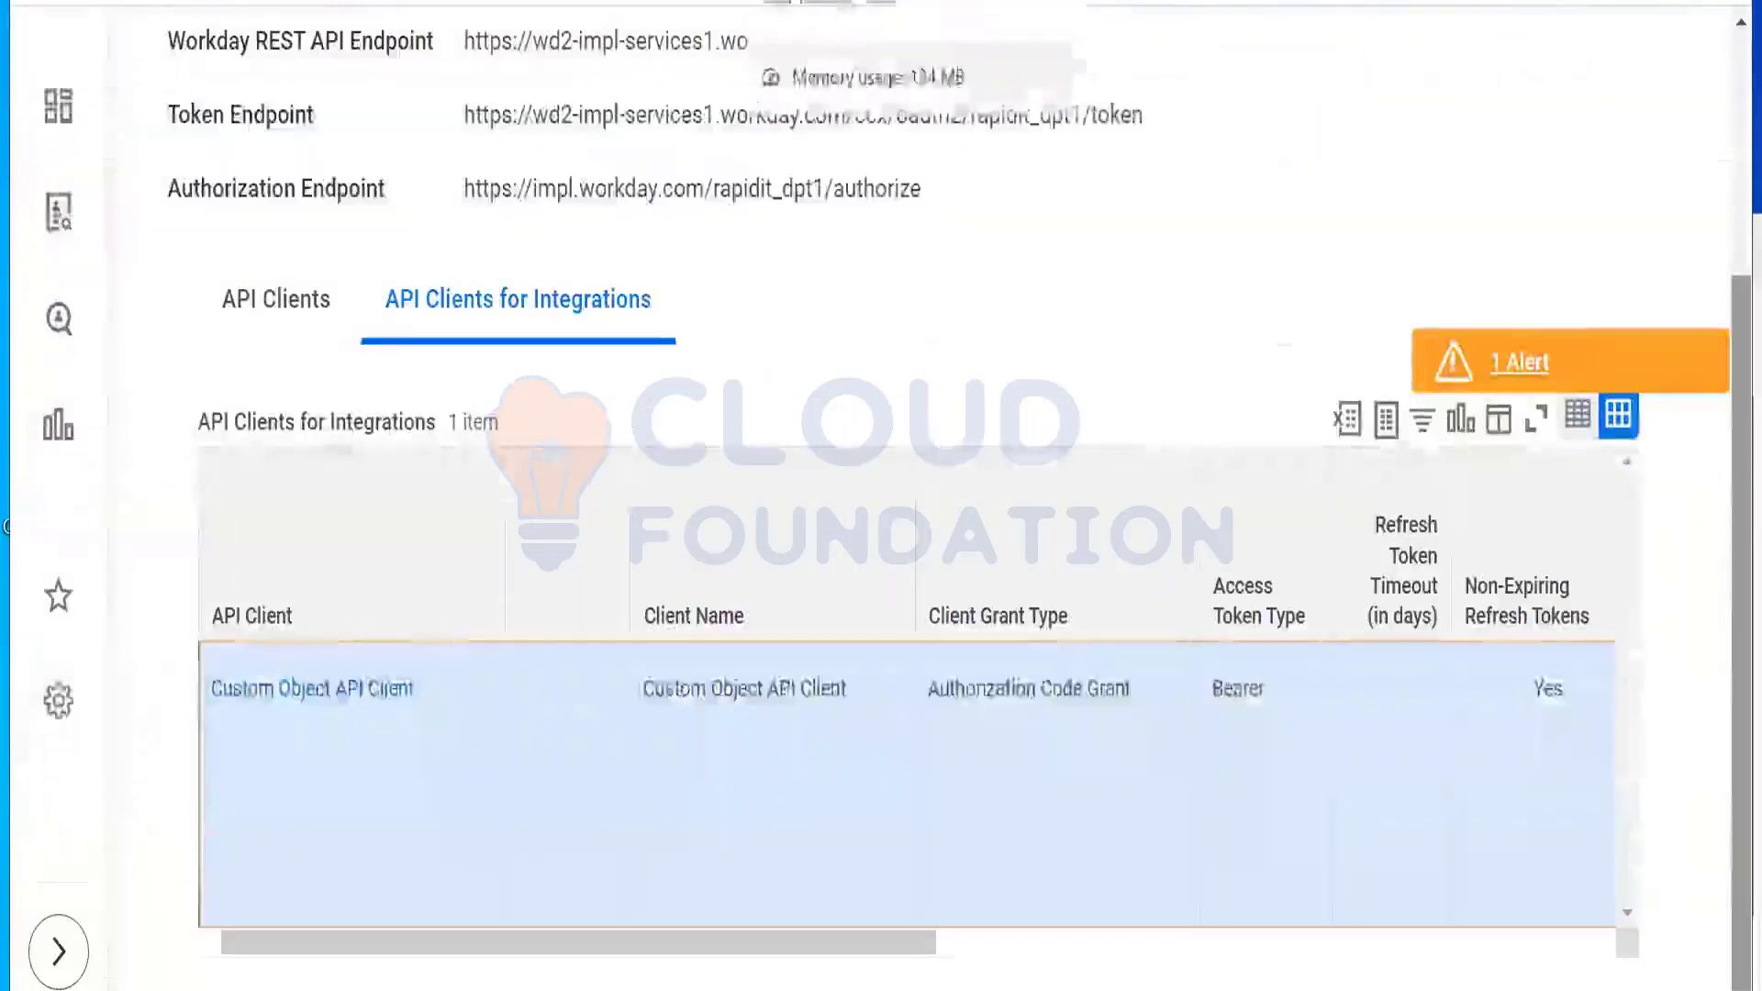
click(1055, 1)
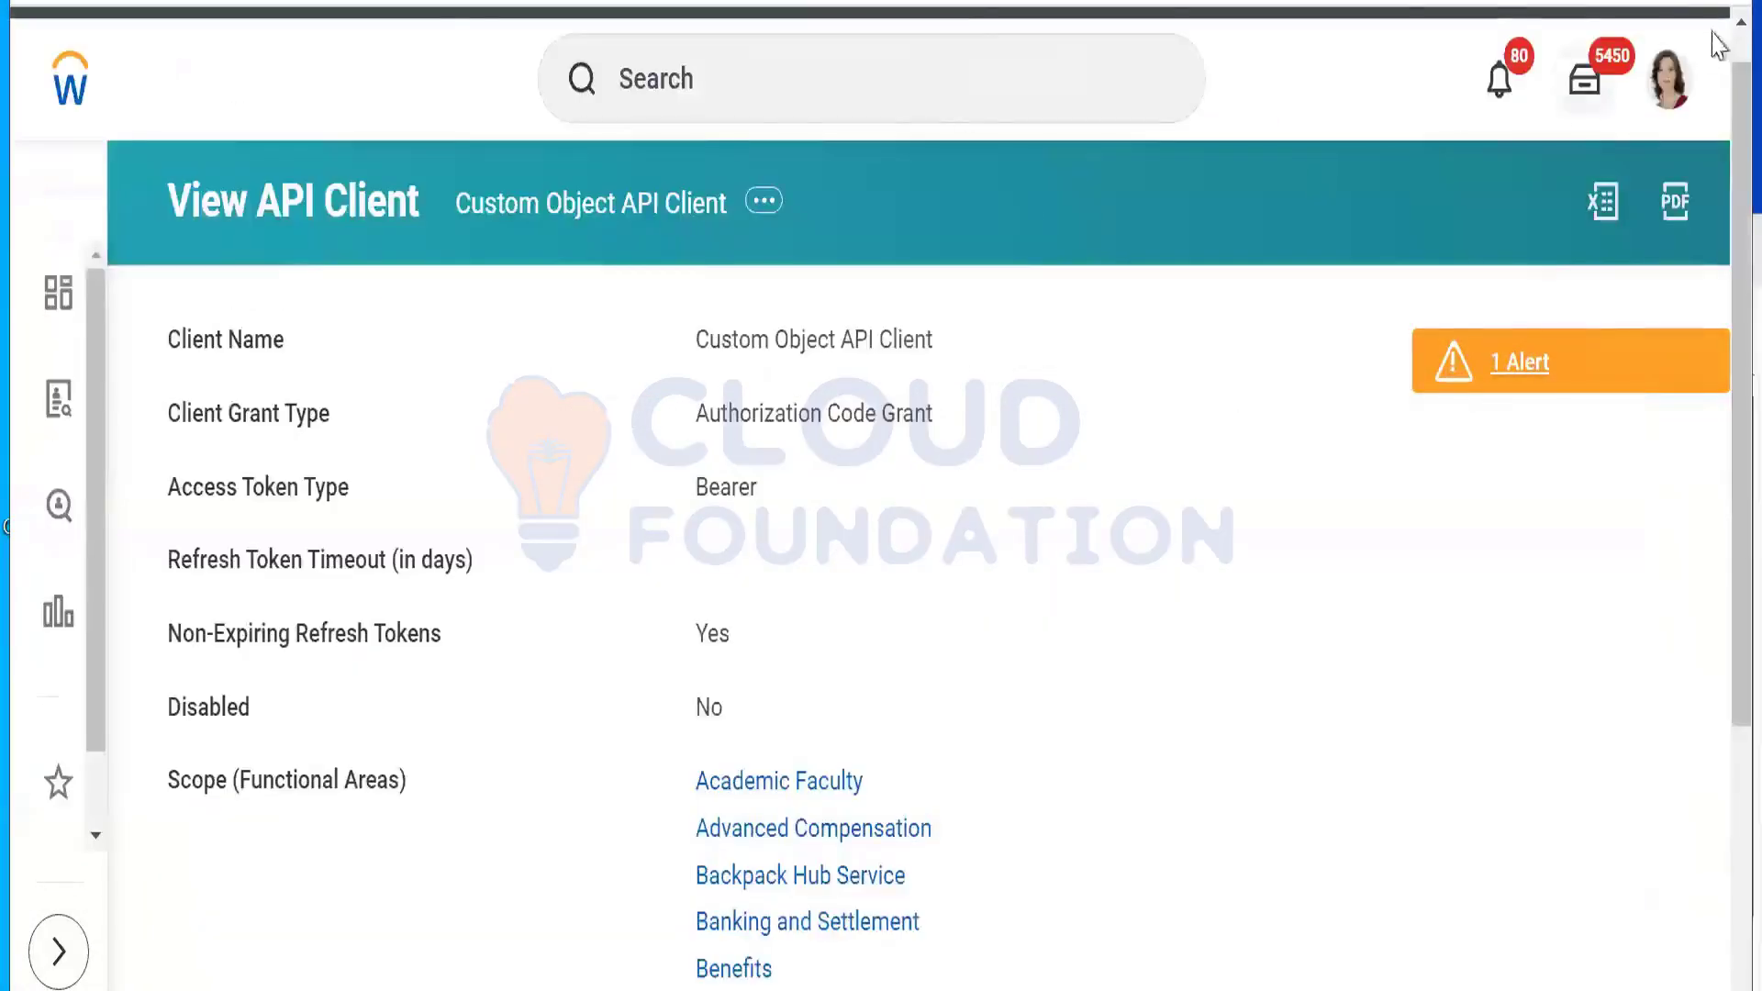
scroll(1718, 596, down, 4)
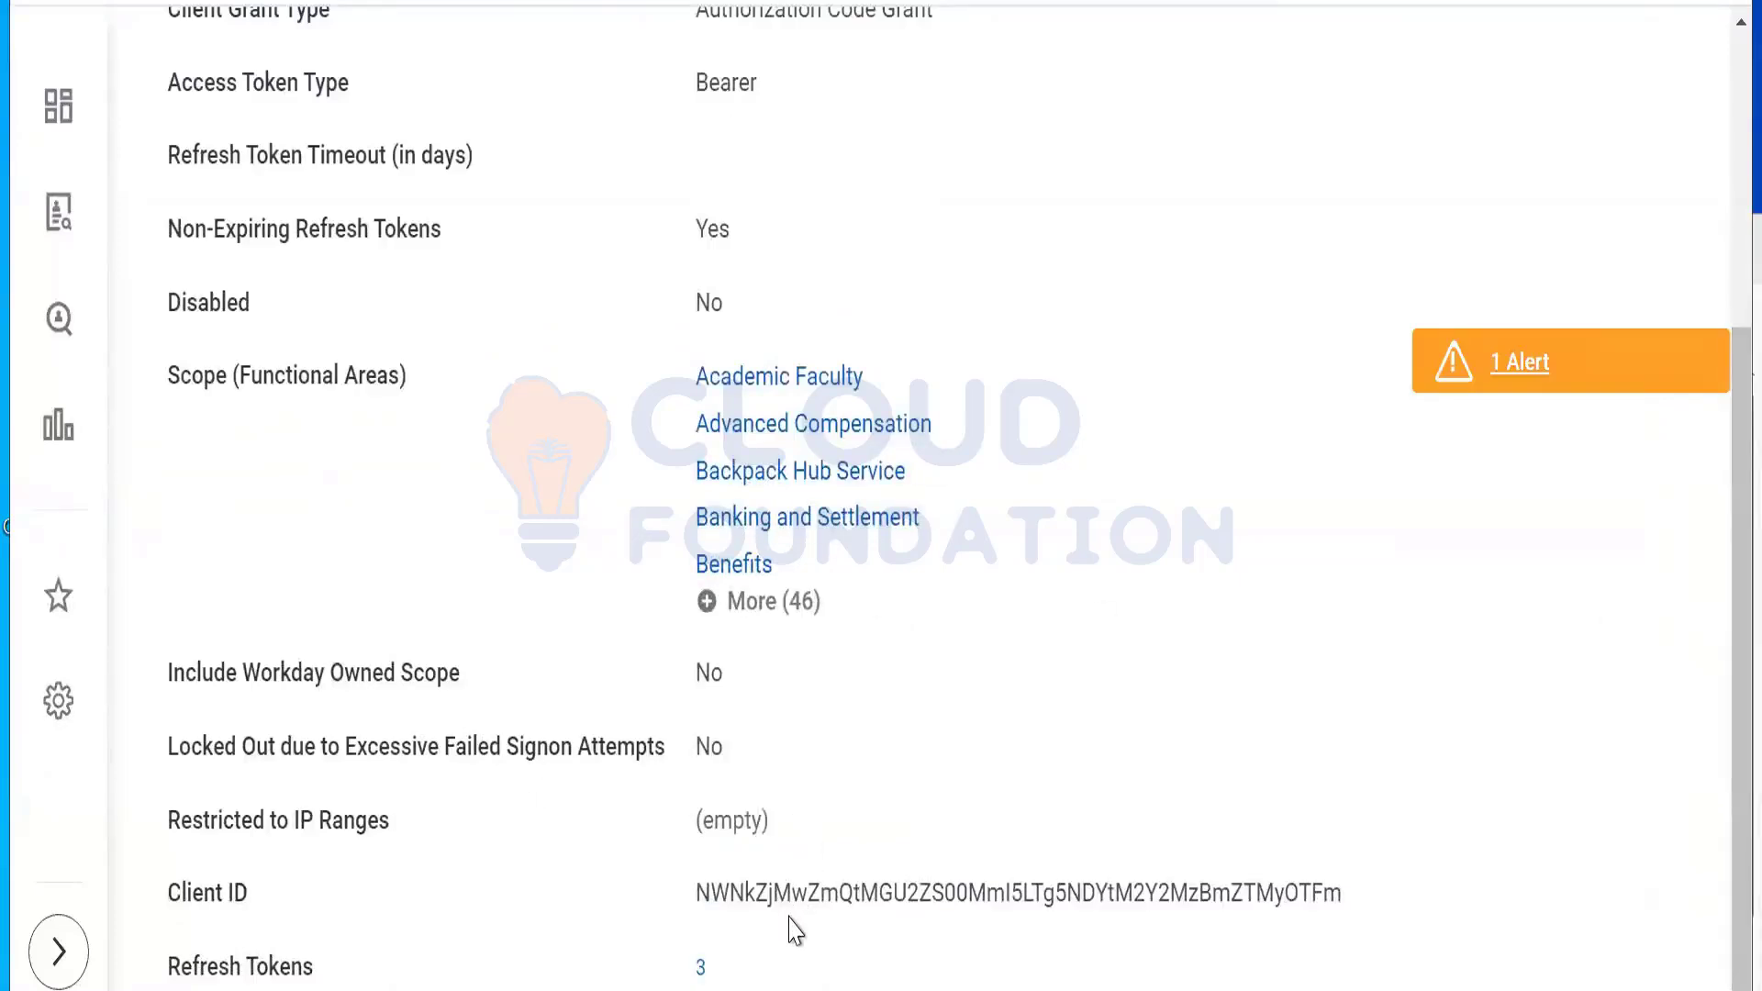
drag(695, 894, 1356, 924)
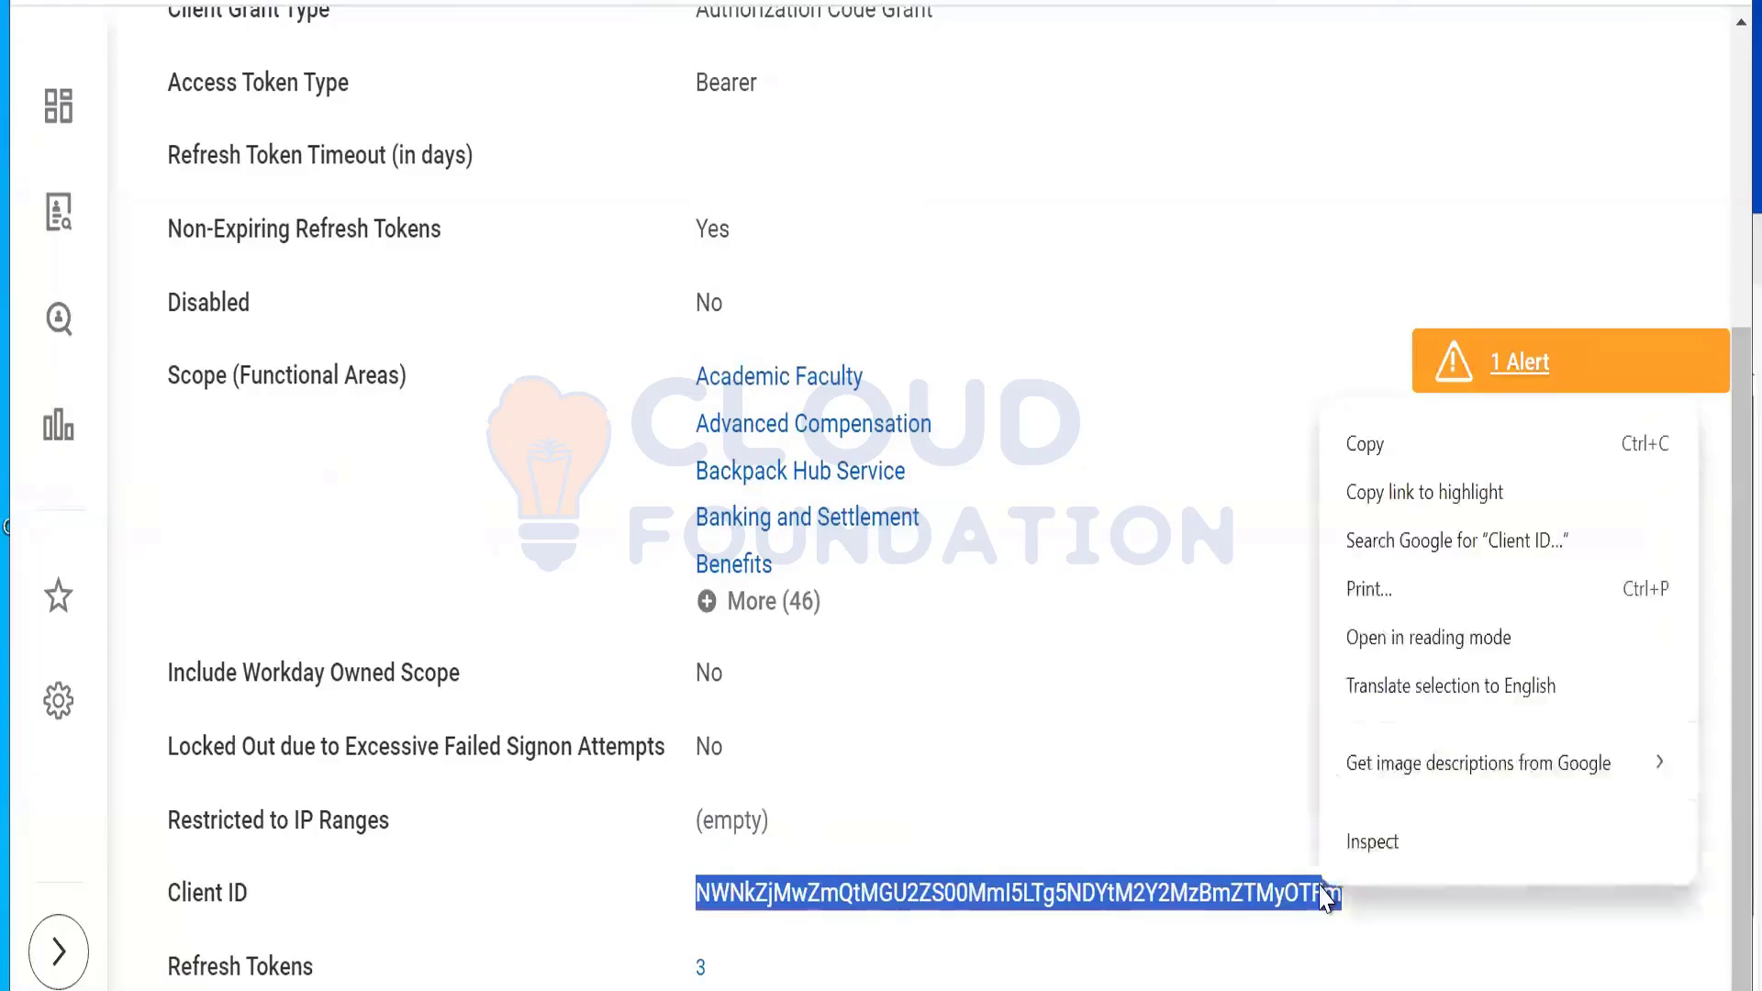
right_click(1323, 888)
click(1376, 446)
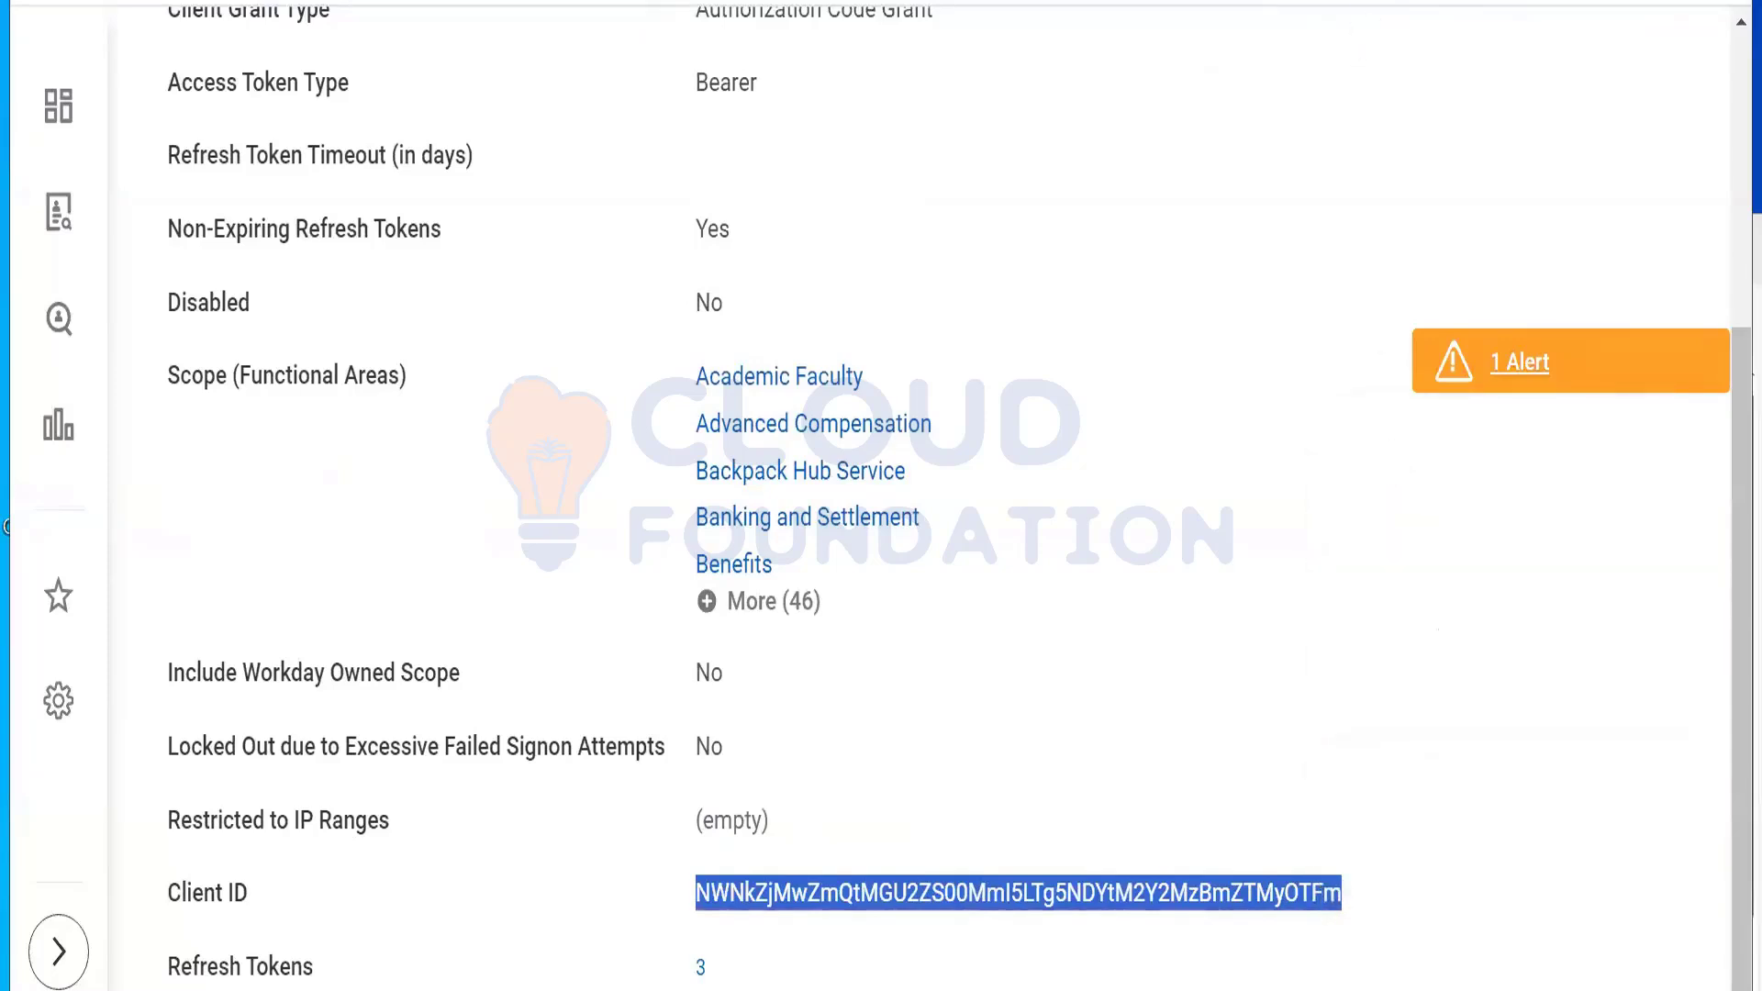
Step: Paste the Client ID into Username, deleting the stray 'Client ID' label and blank line
click(587, 3)
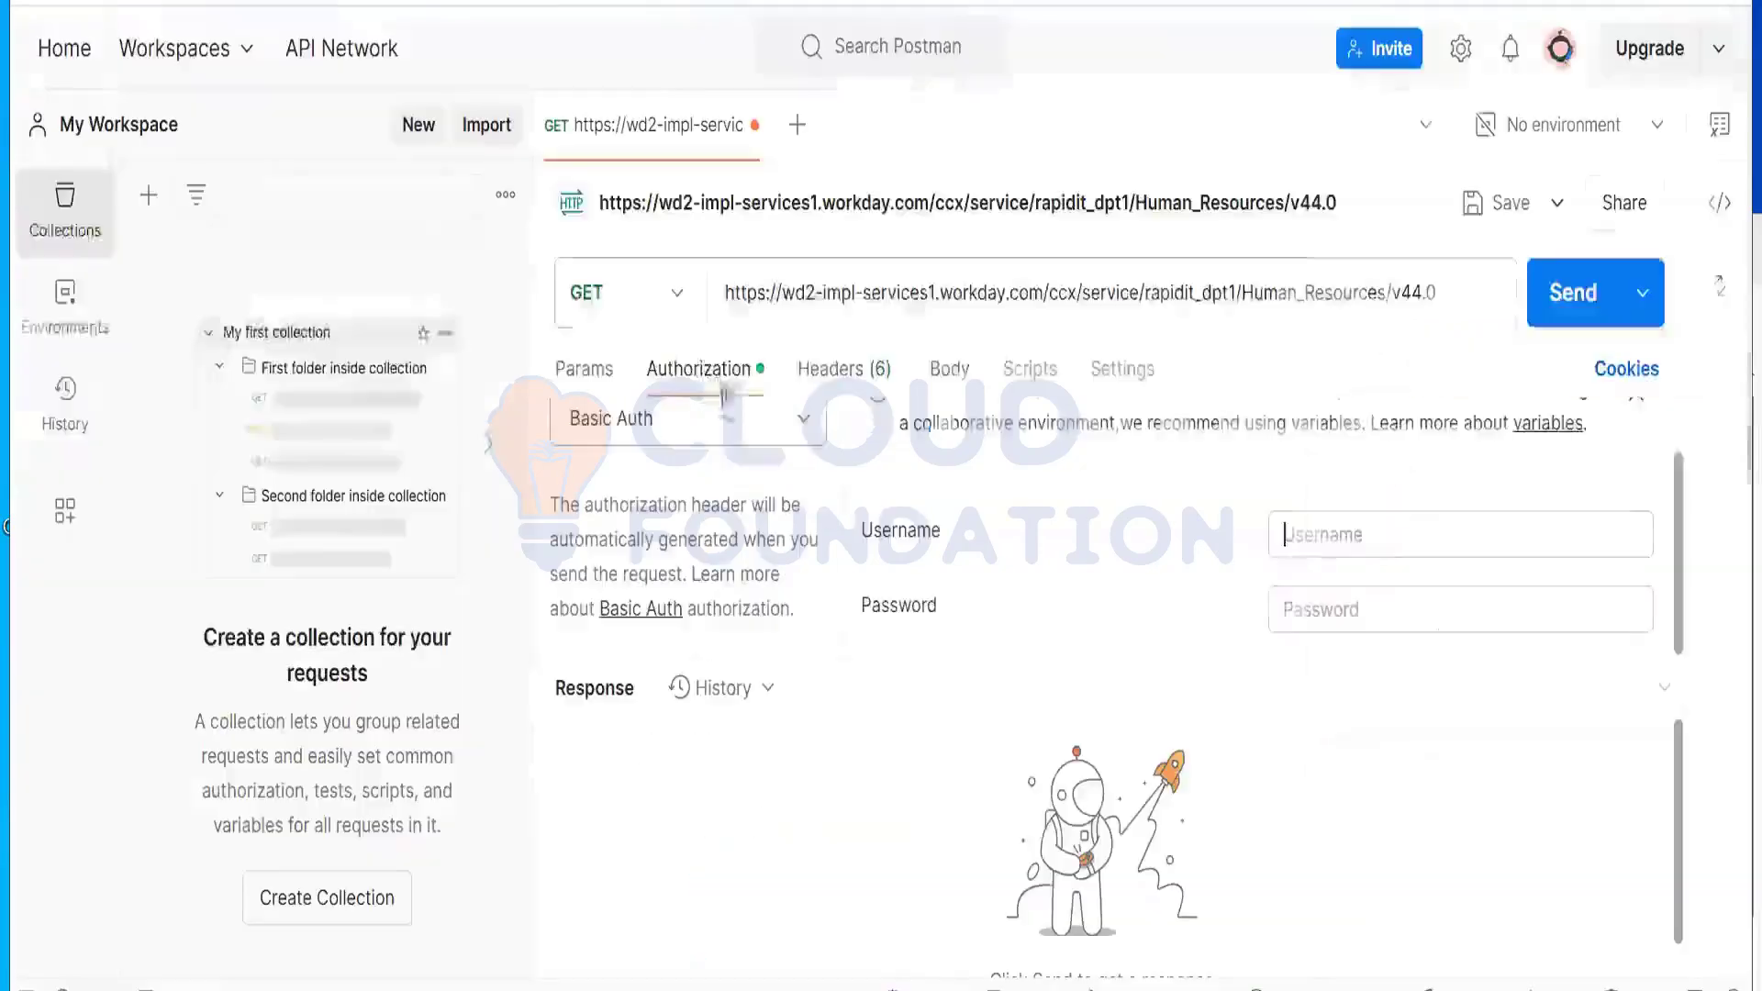
right_click(1361, 539)
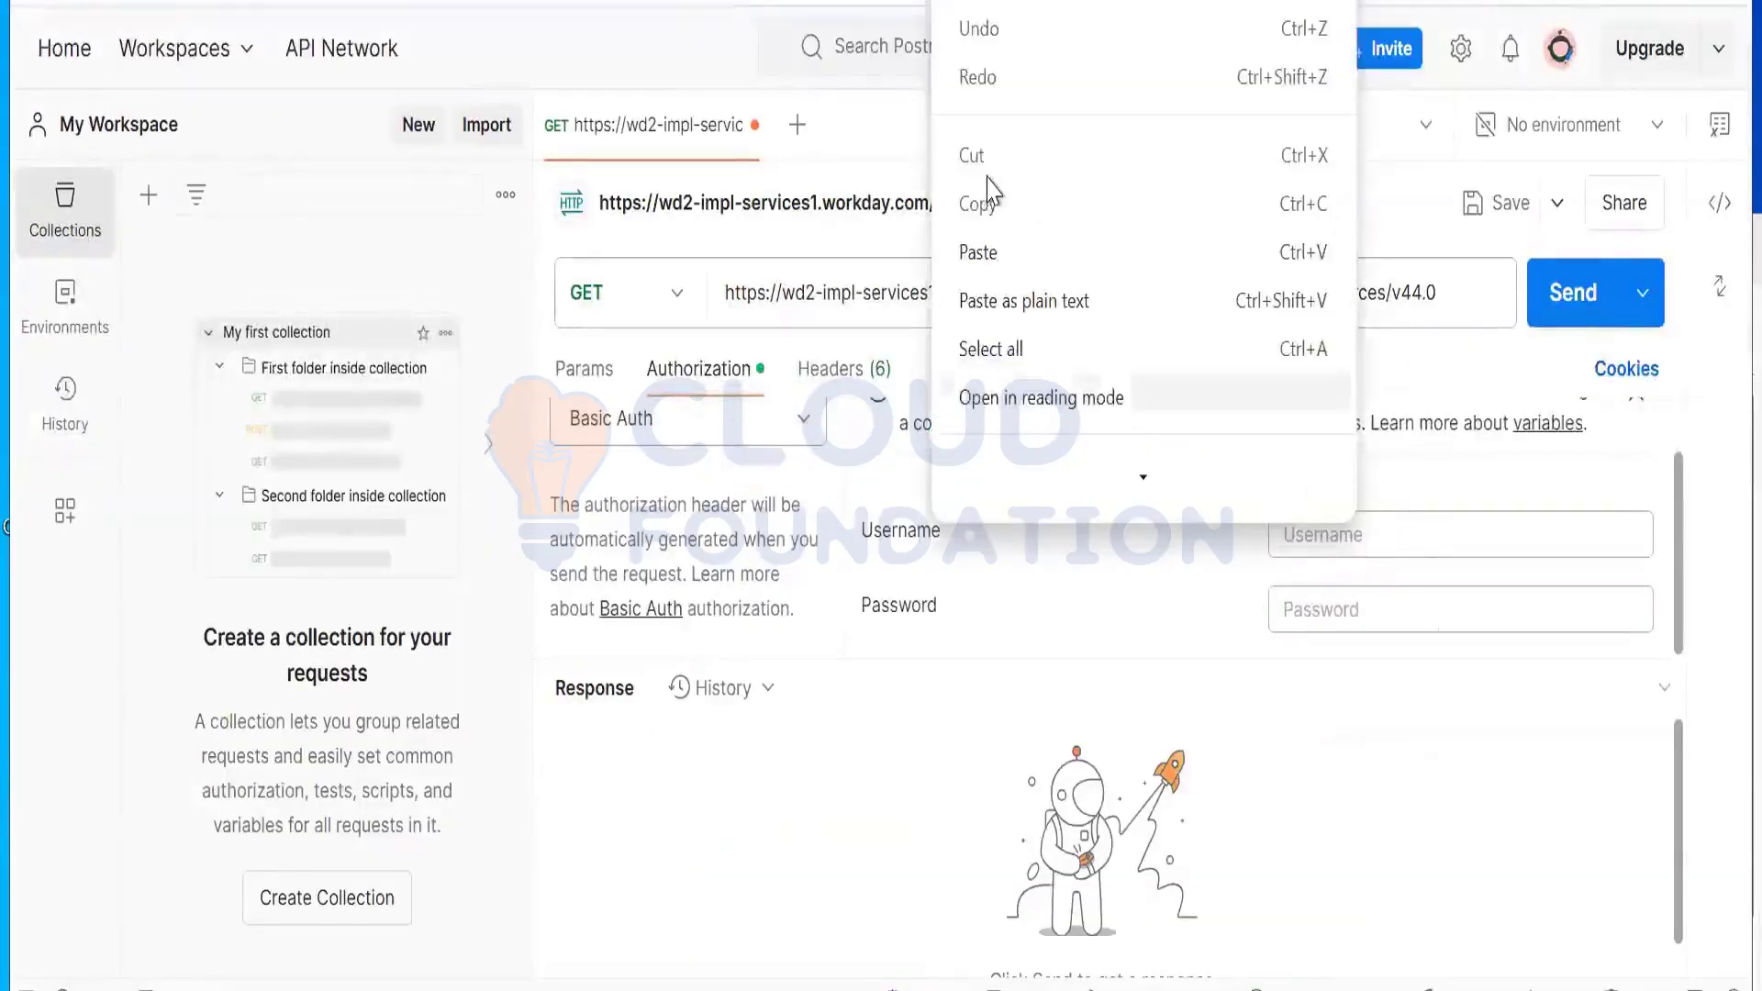
click(991, 272)
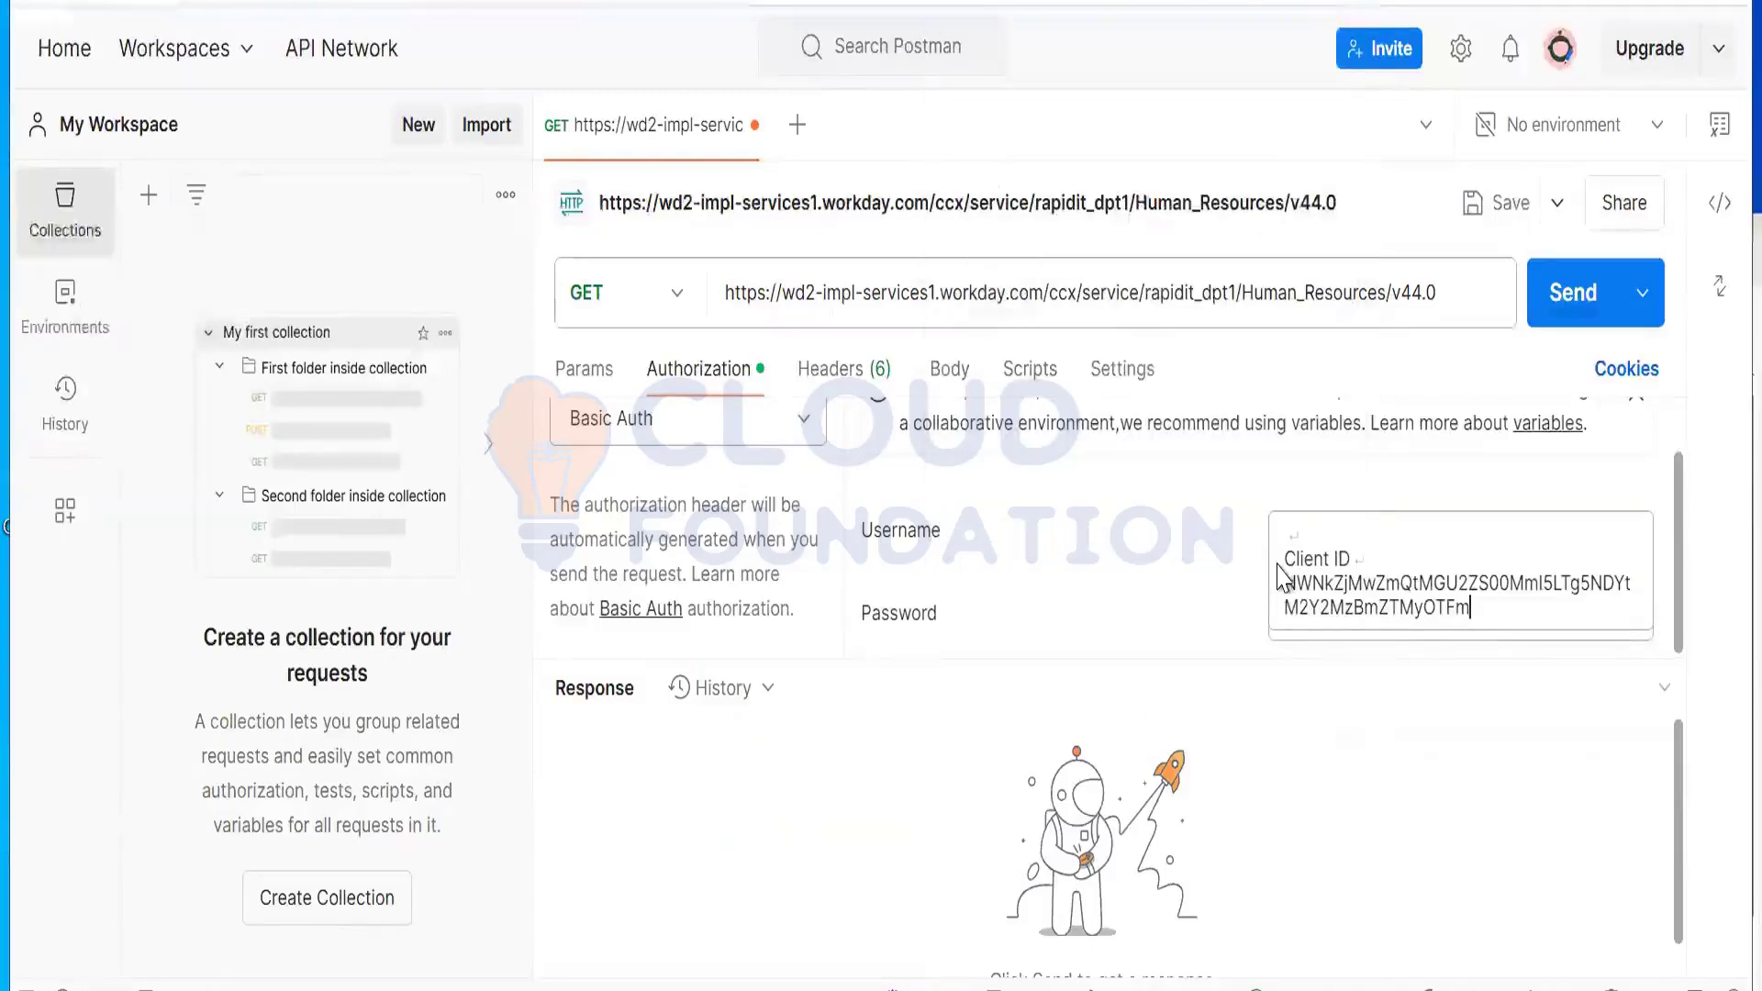
drag(1363, 560, 1210, 530)
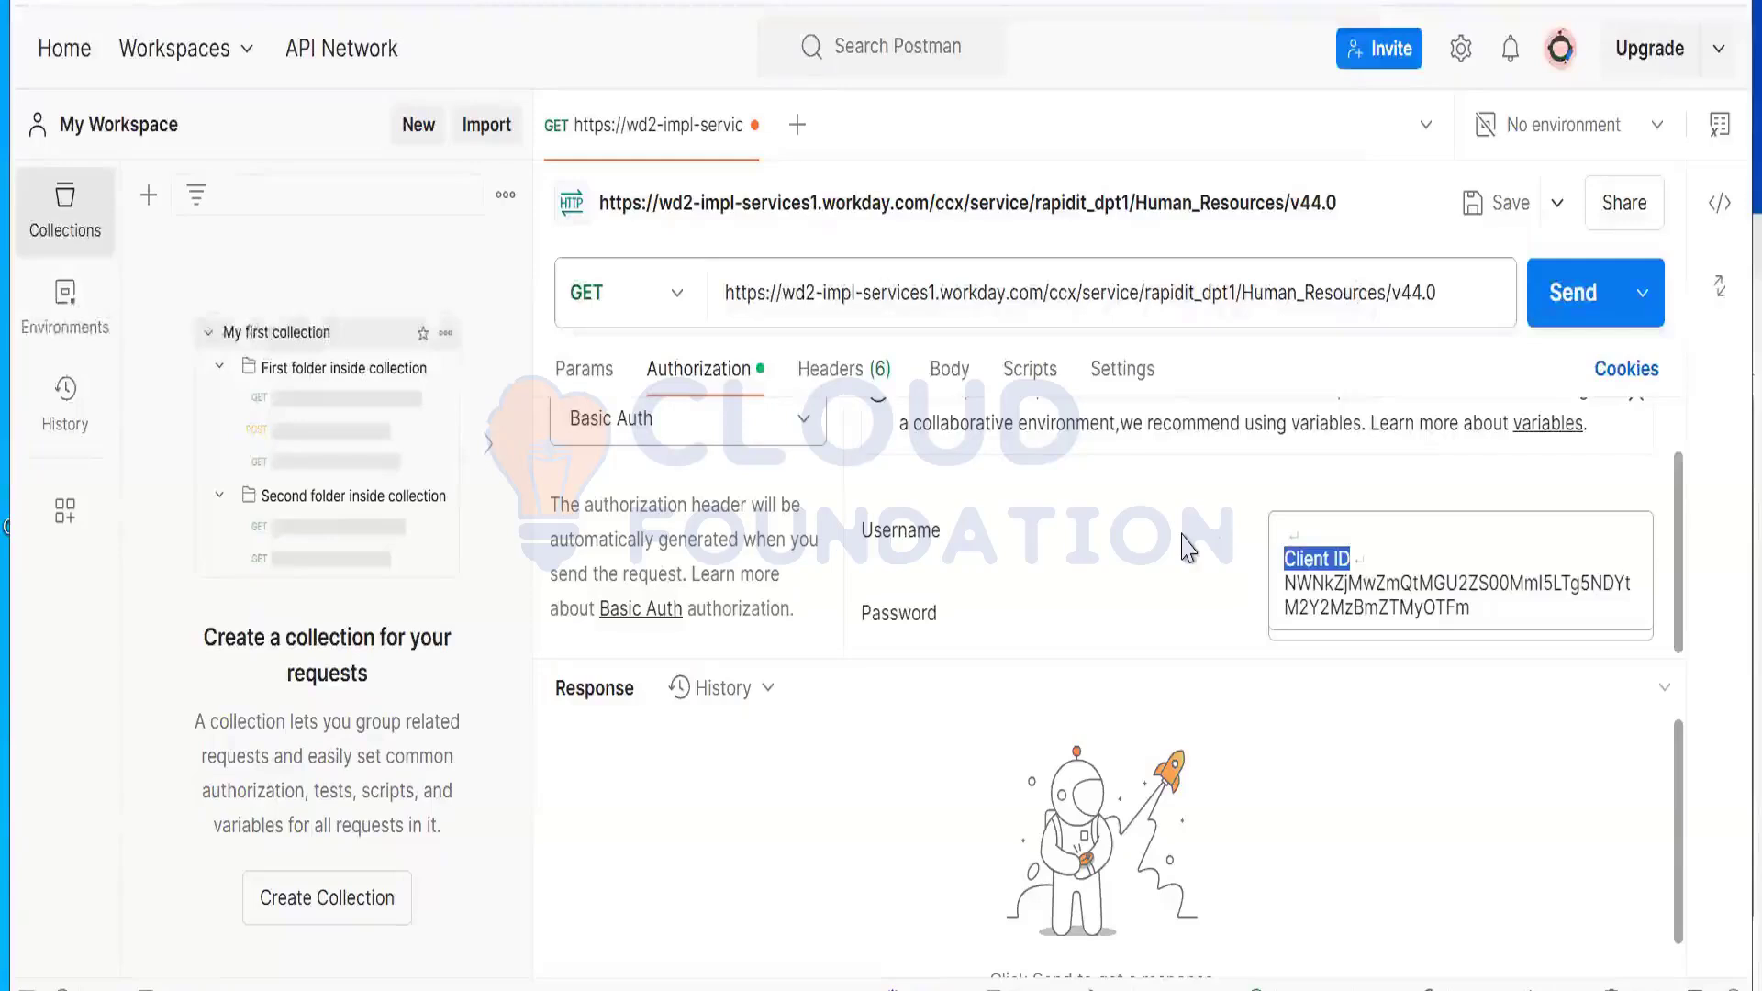
key(BackSpace)
key(BackSpace)
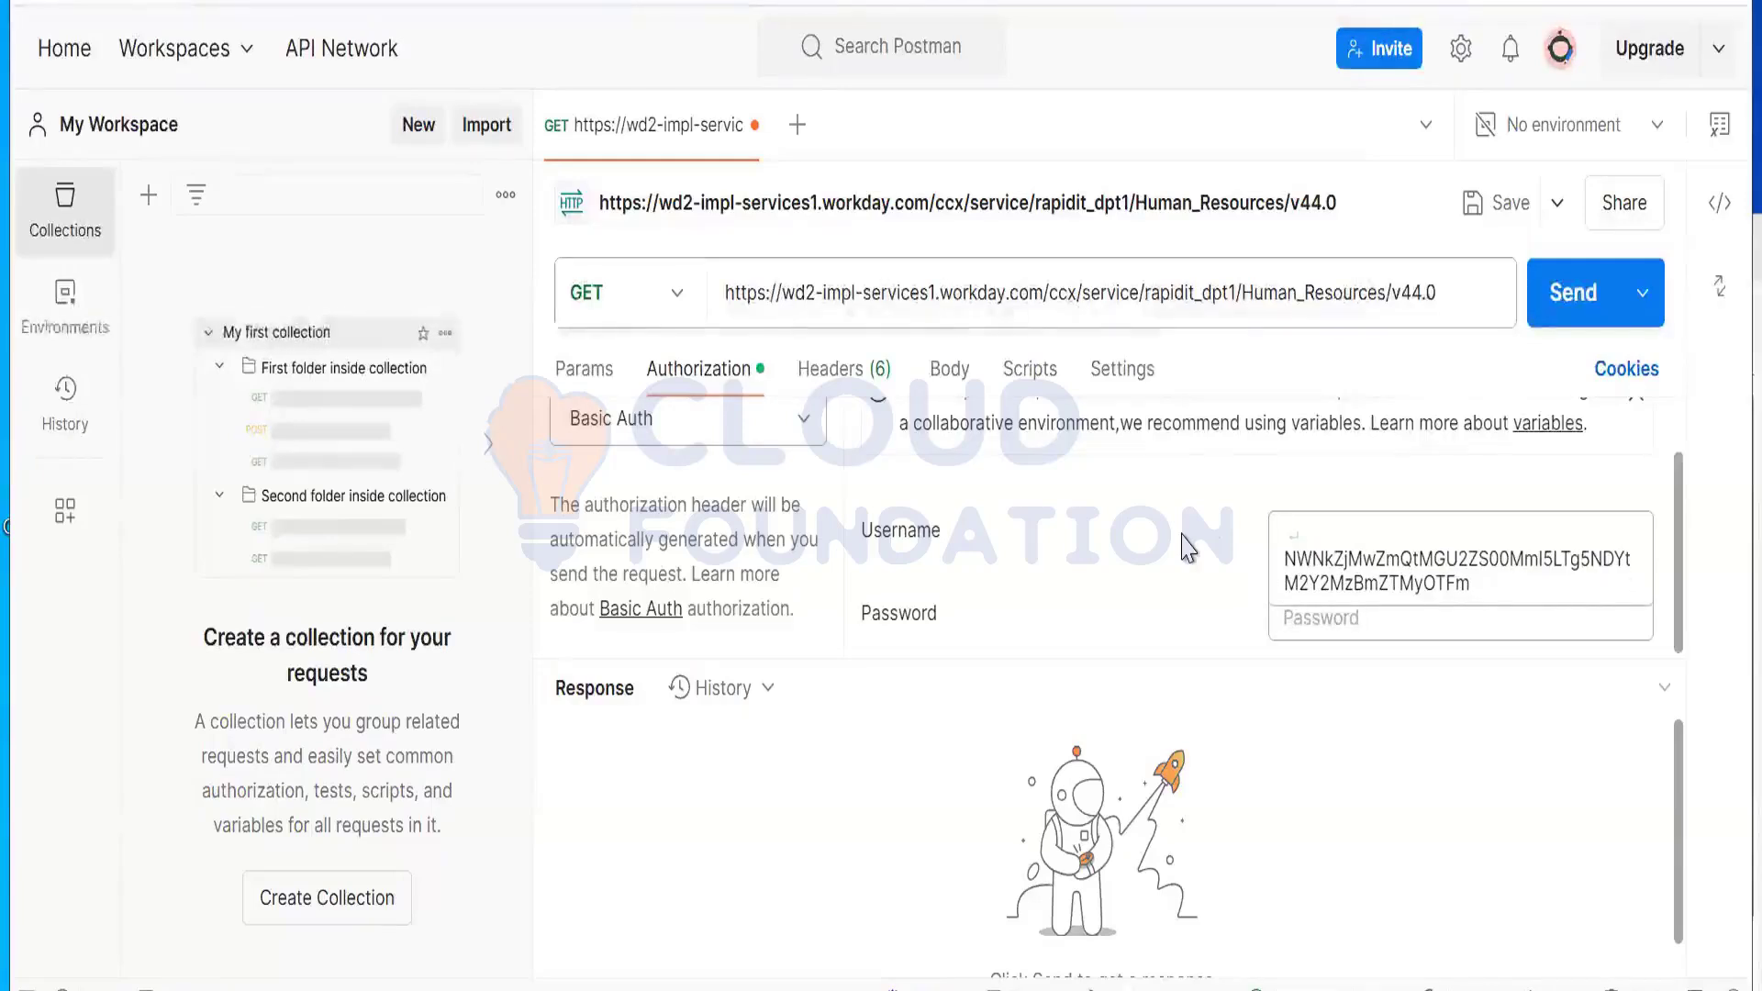
click(1287, 556)
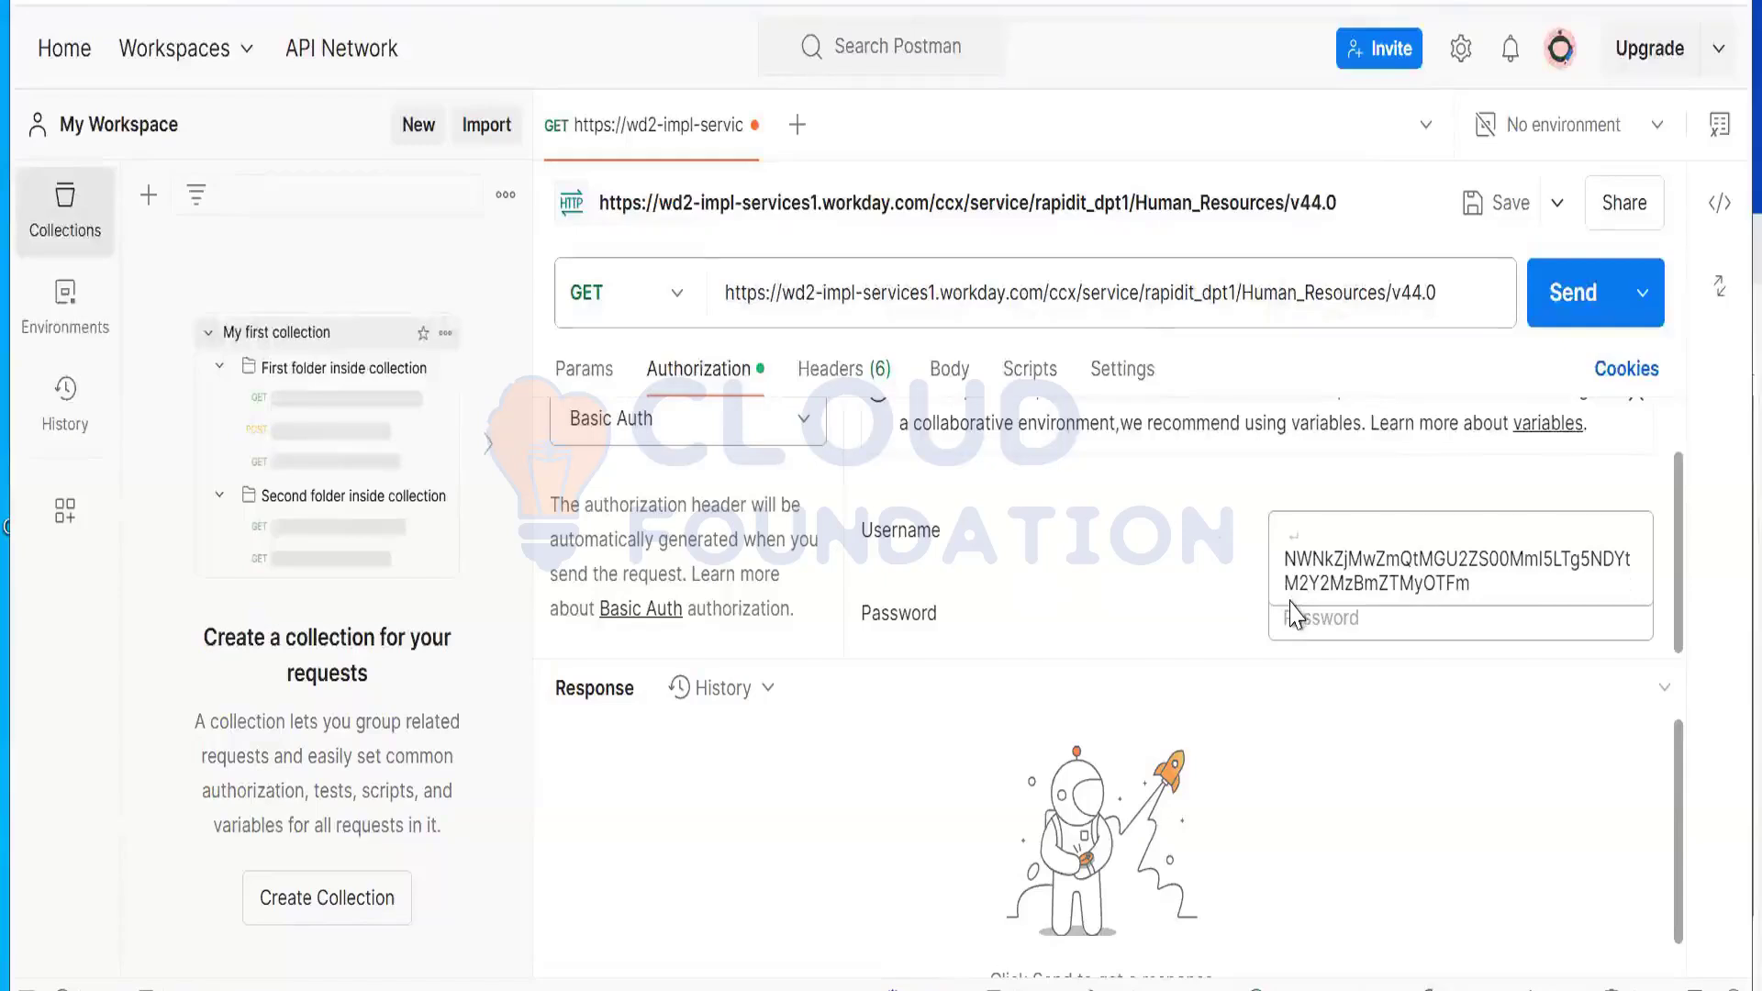
key(BackSpace)
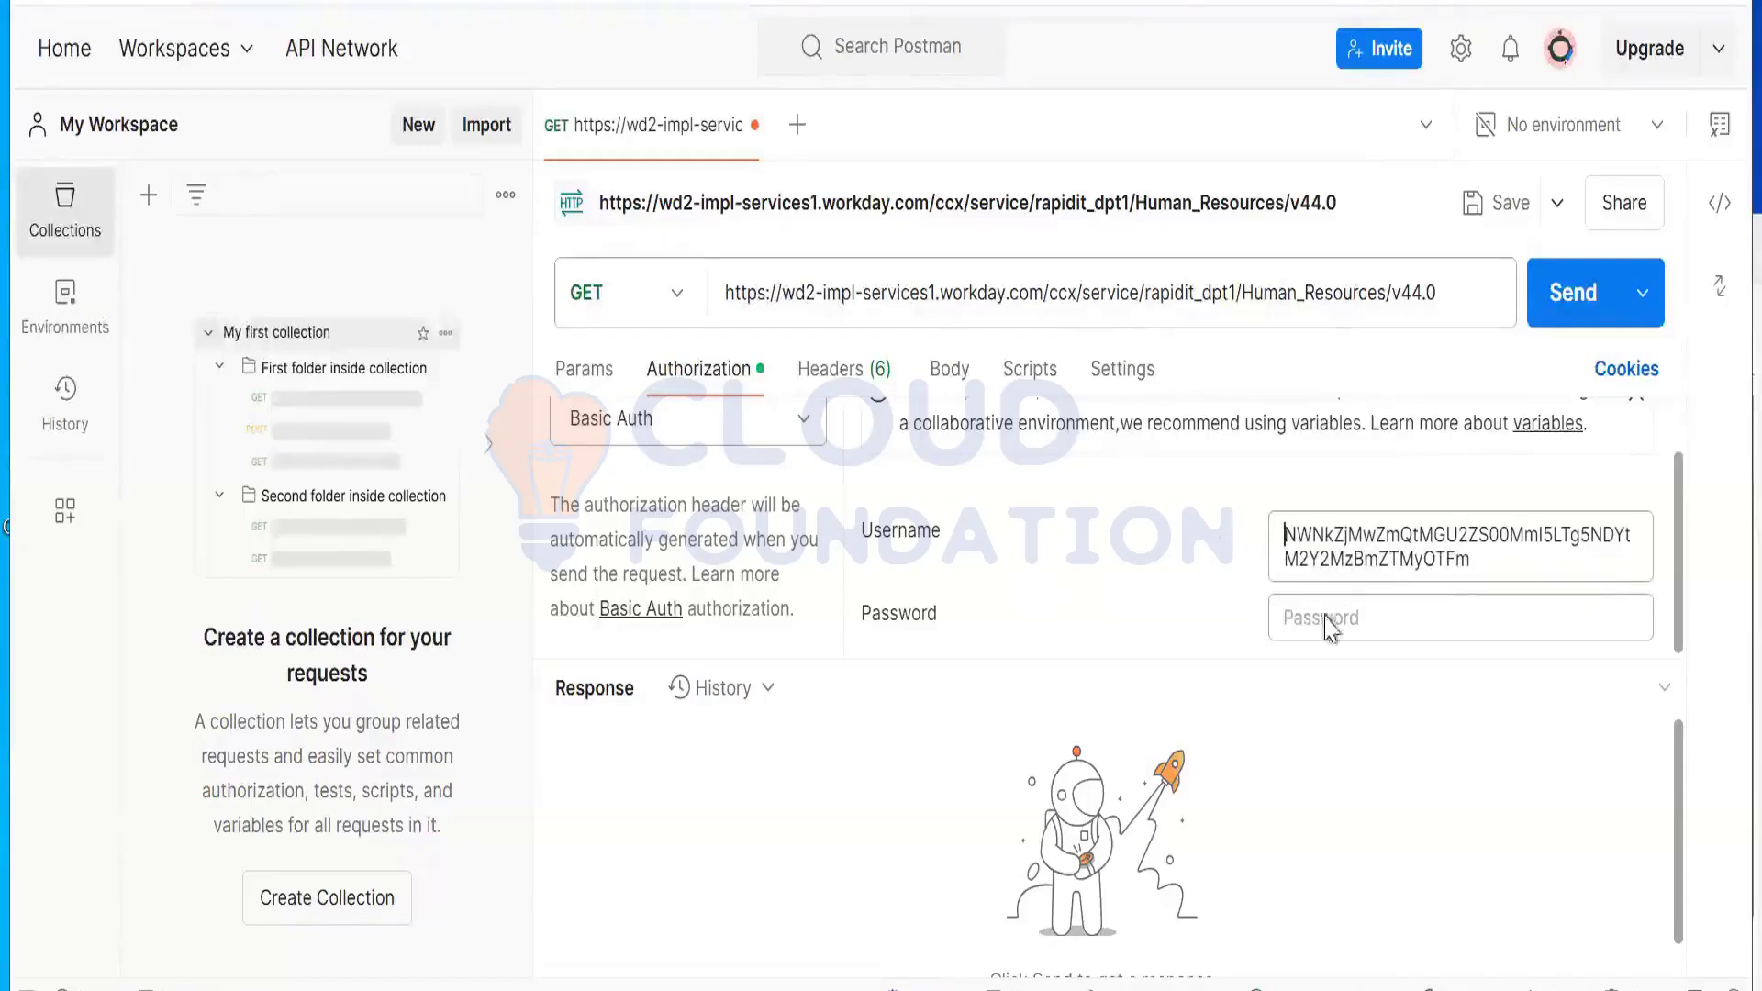
click(1341, 621)
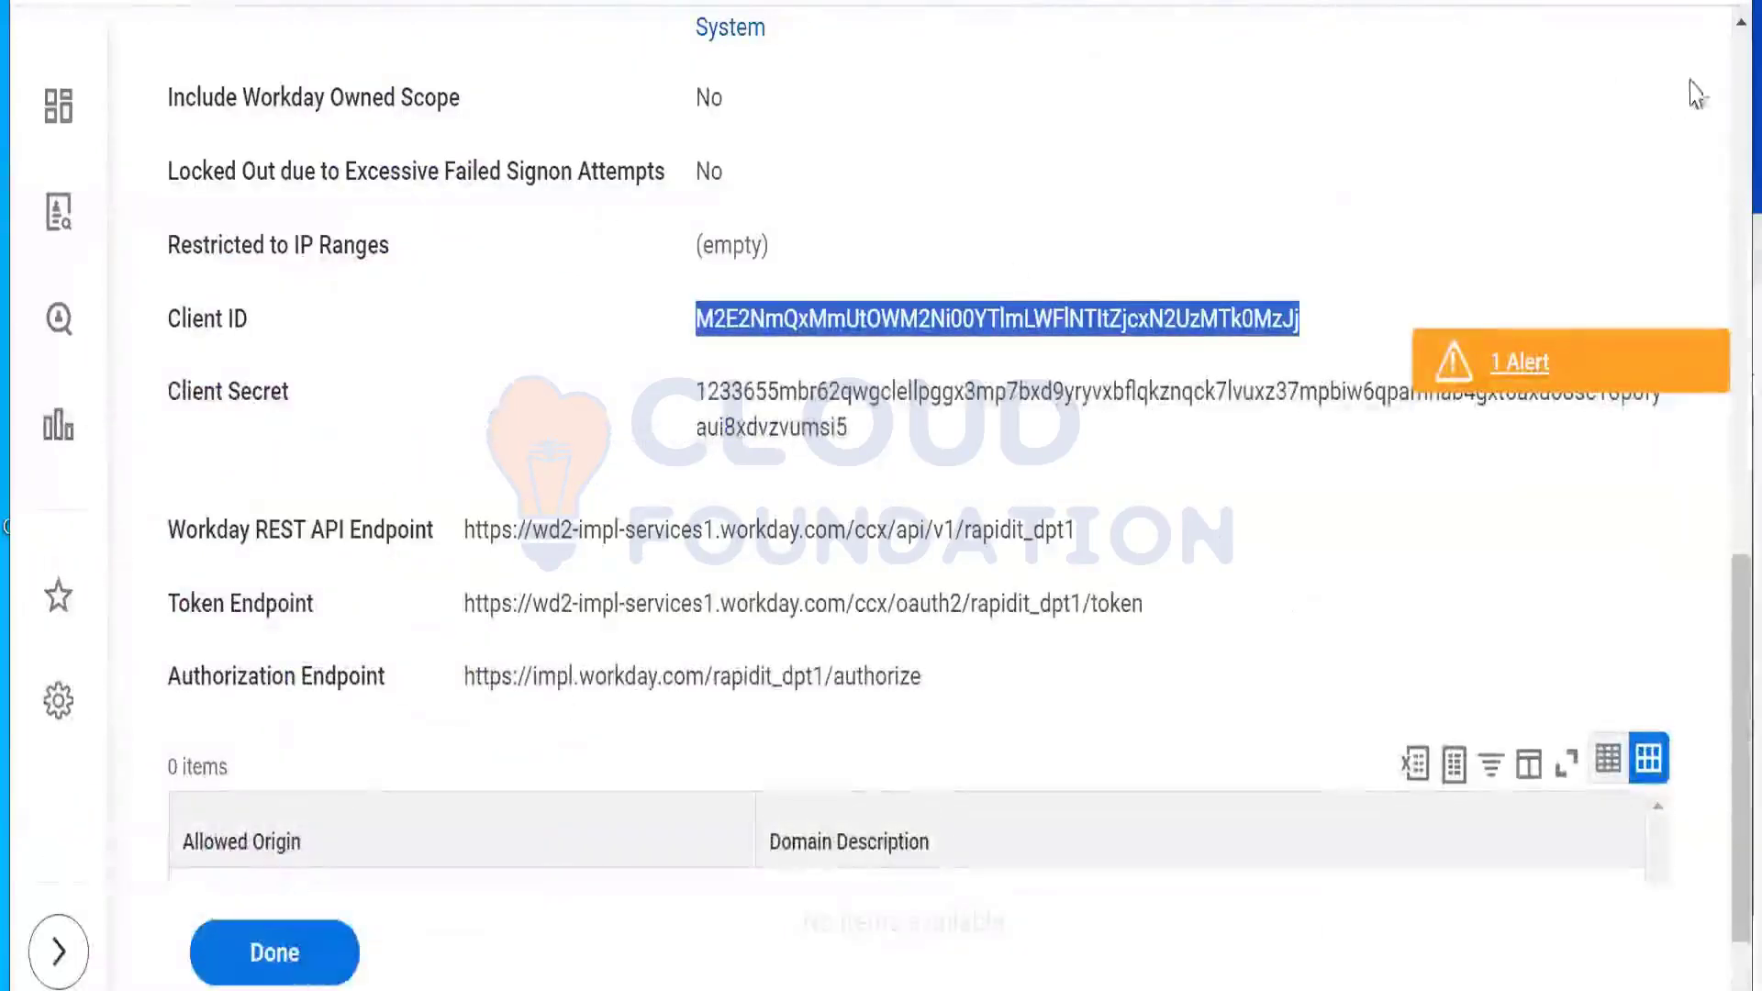
scroll(1718, 71, up, 10)
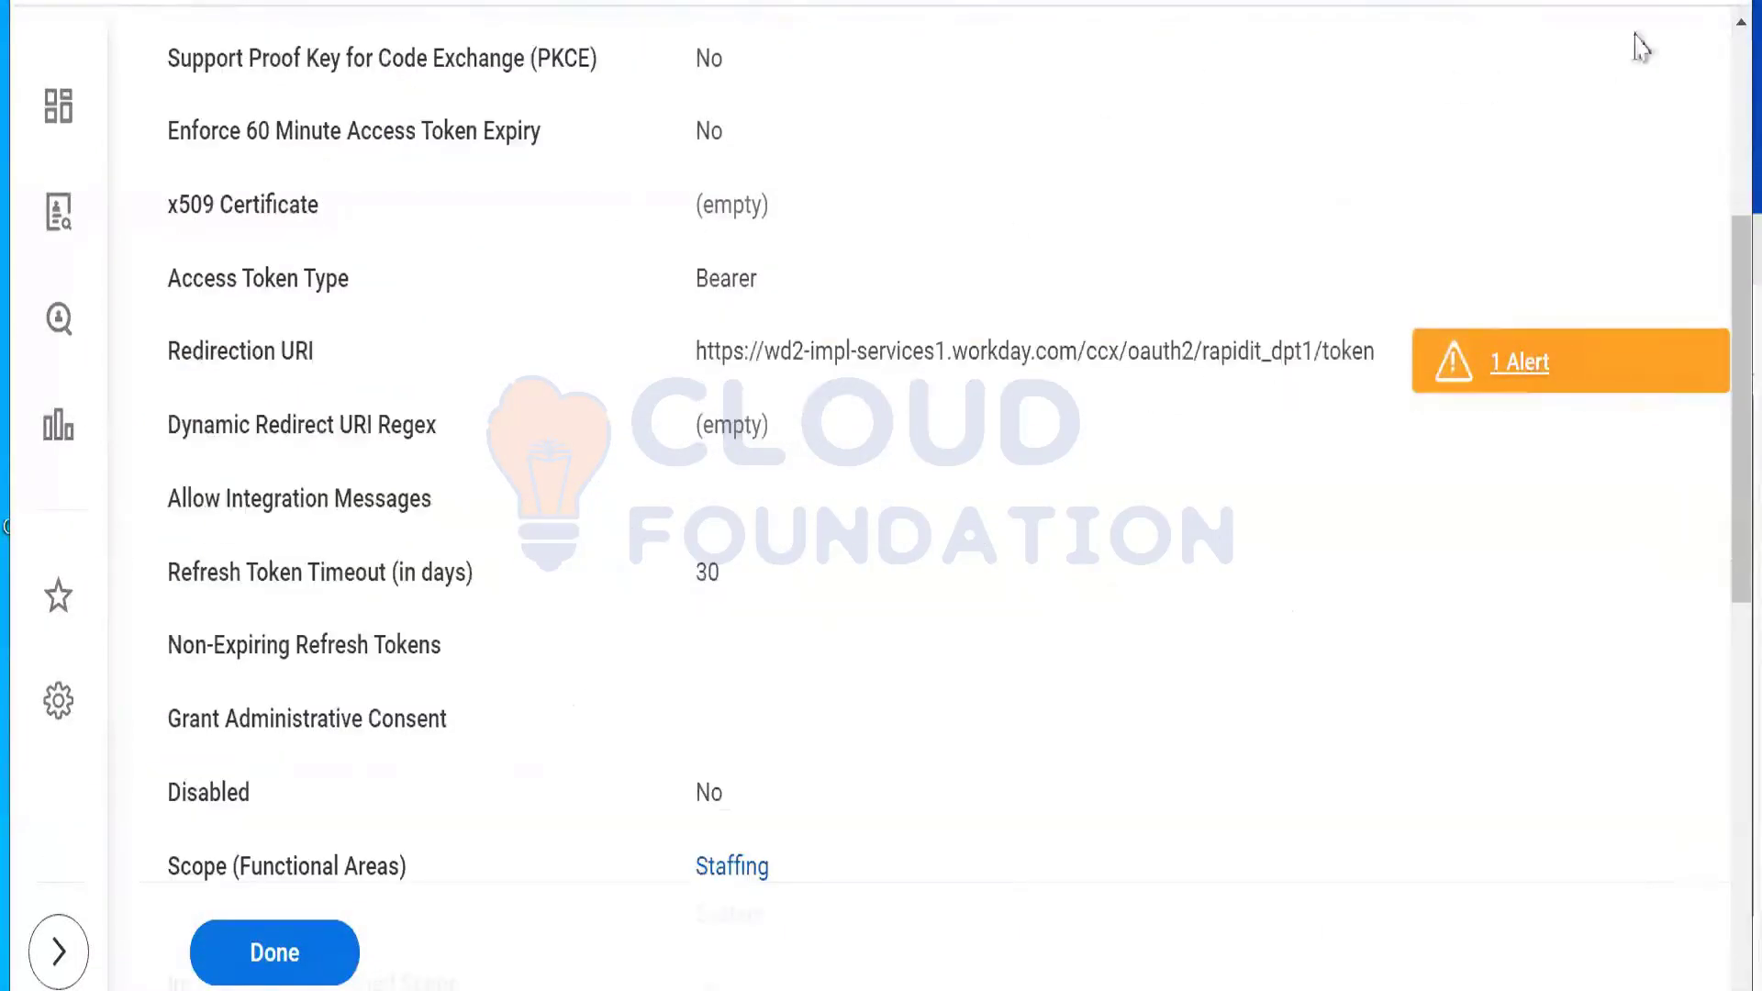
Step: Use Generate New Client Secret on Workers_Webservice, ticking Confirm and clicking OK
scroll(1719, 71, up, 5)
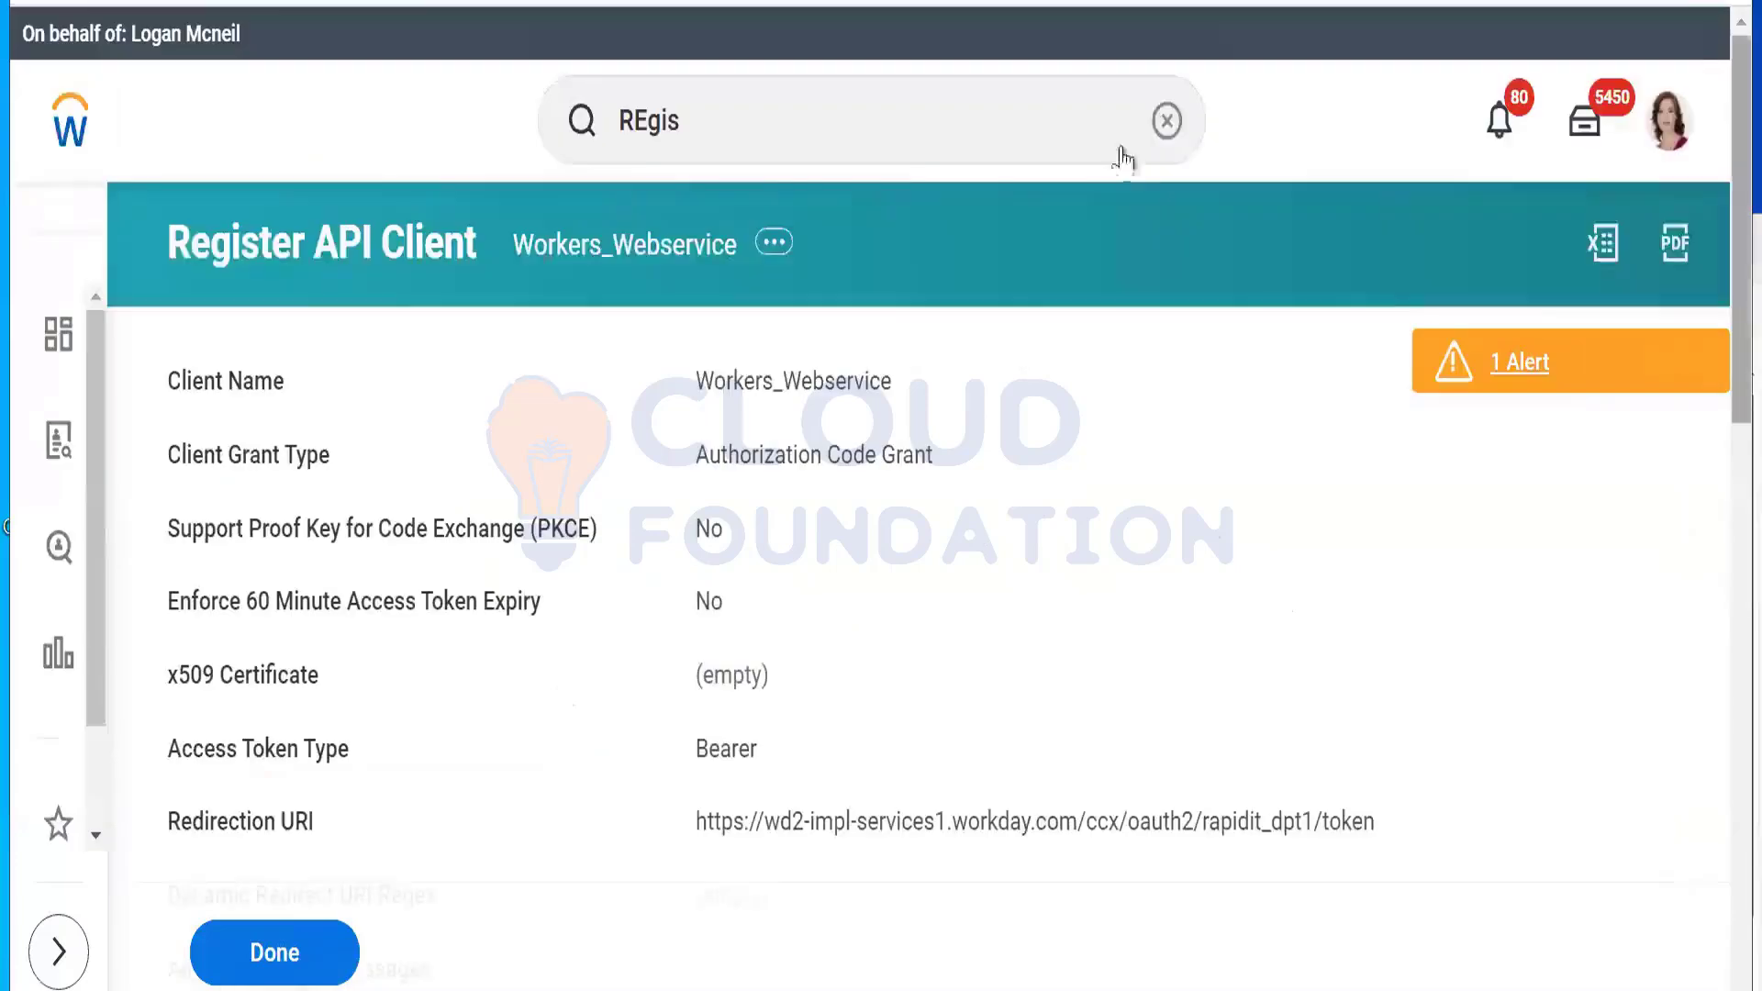
click(776, 244)
mouse_move(844, 363)
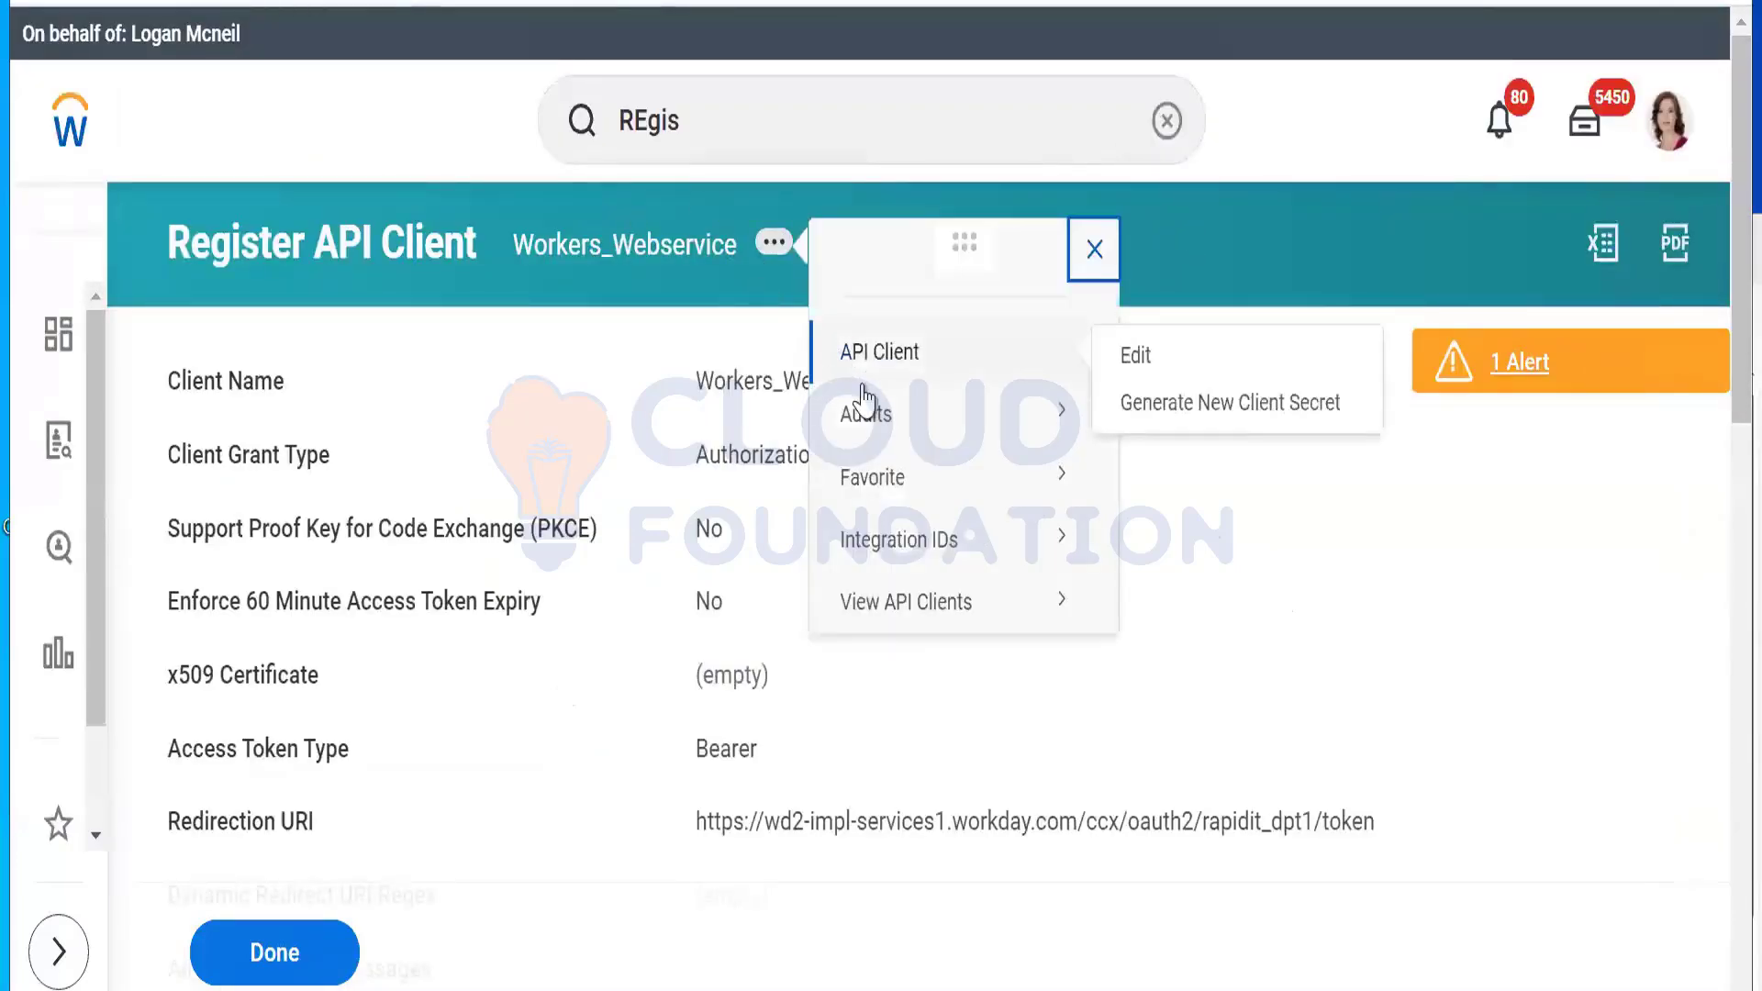
click(1170, 418)
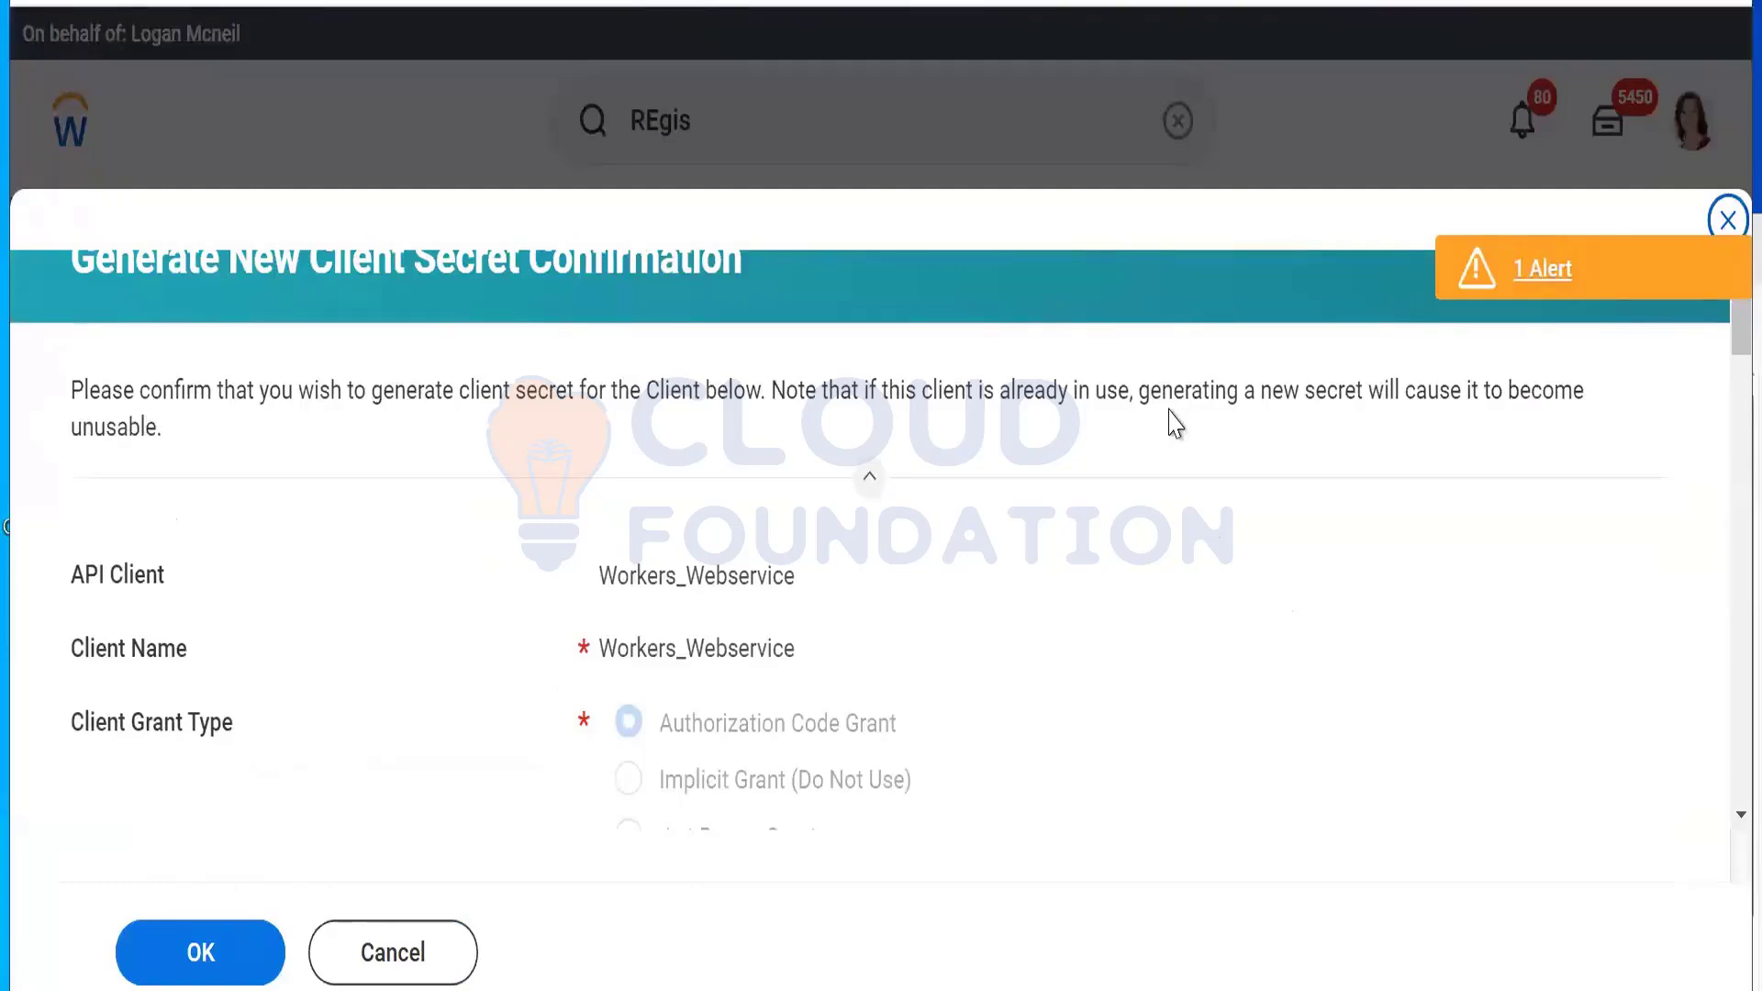
click(200, 978)
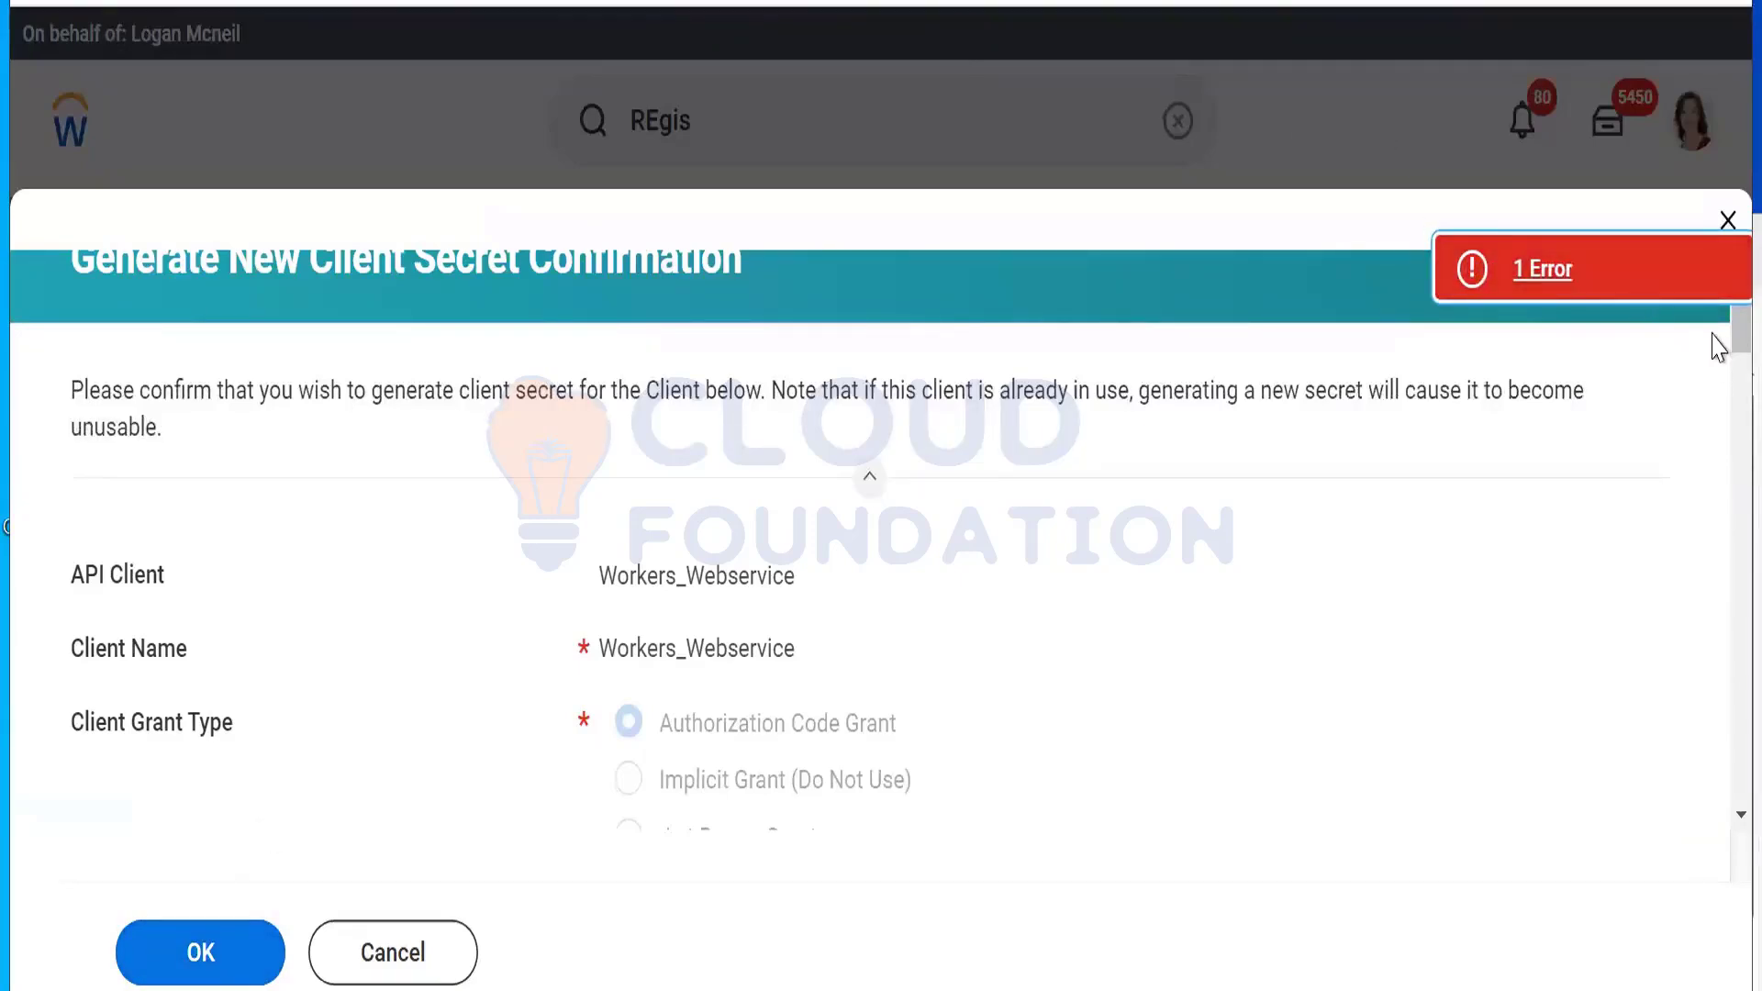
scroll(1716, 358, down, 10)
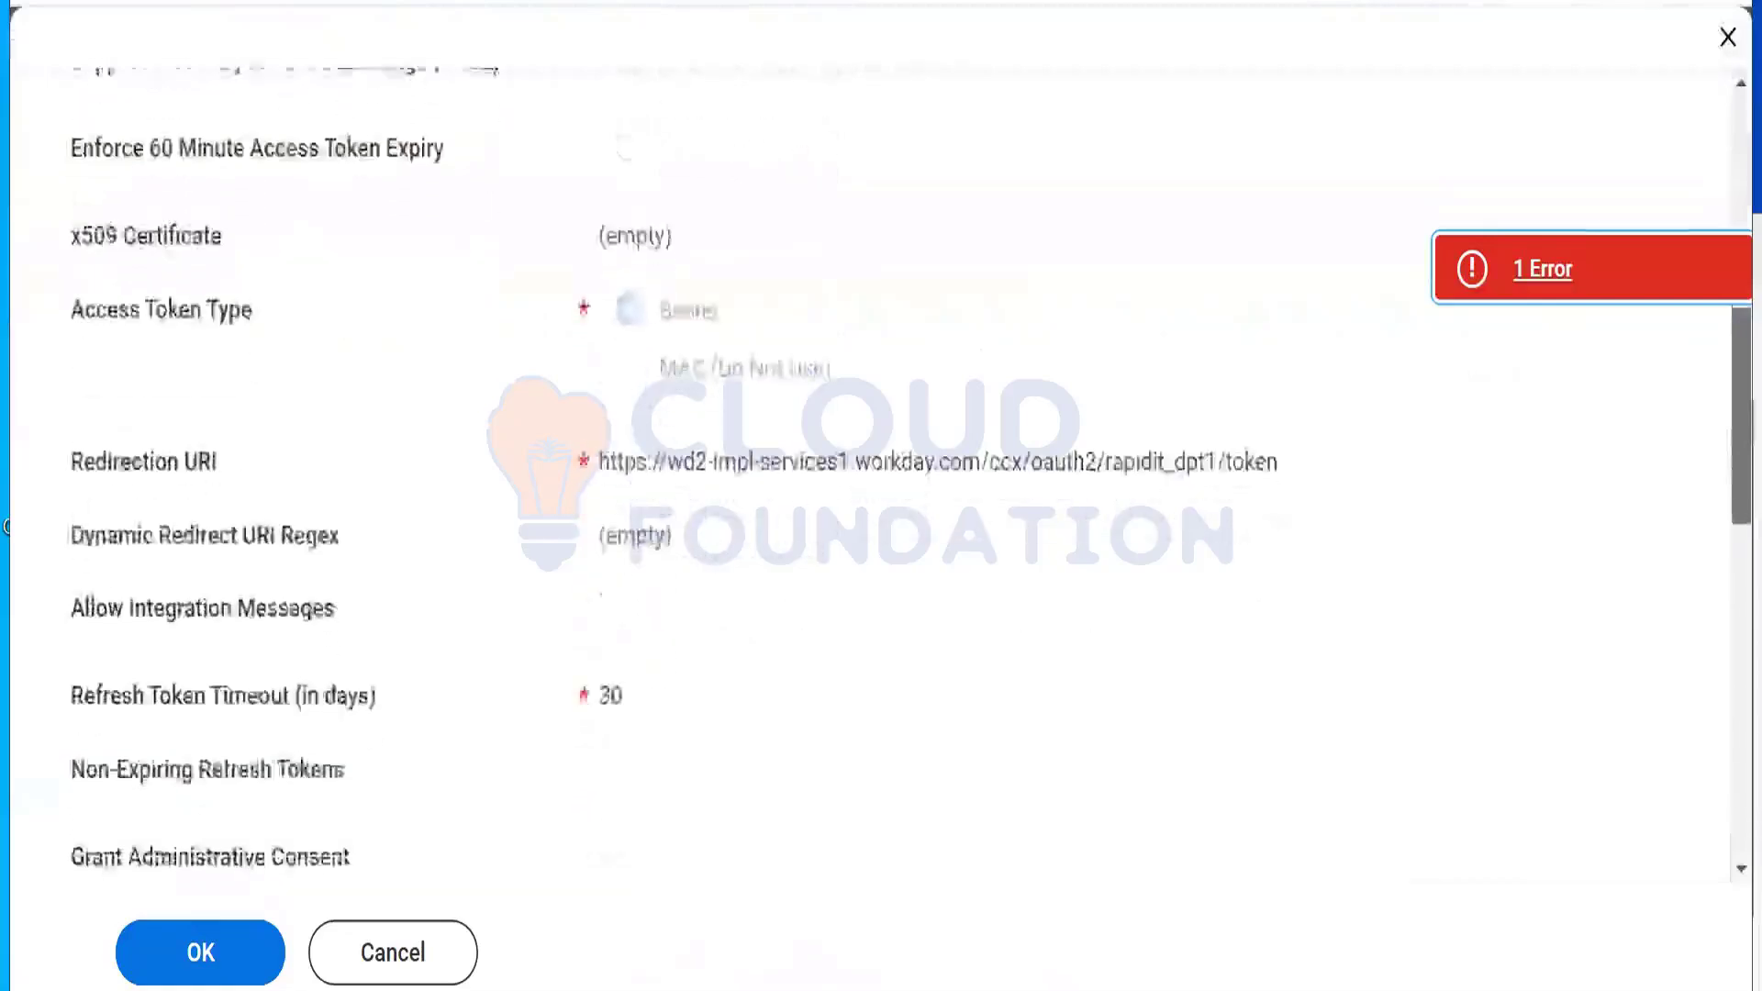
scroll(881, 477, down, 15)
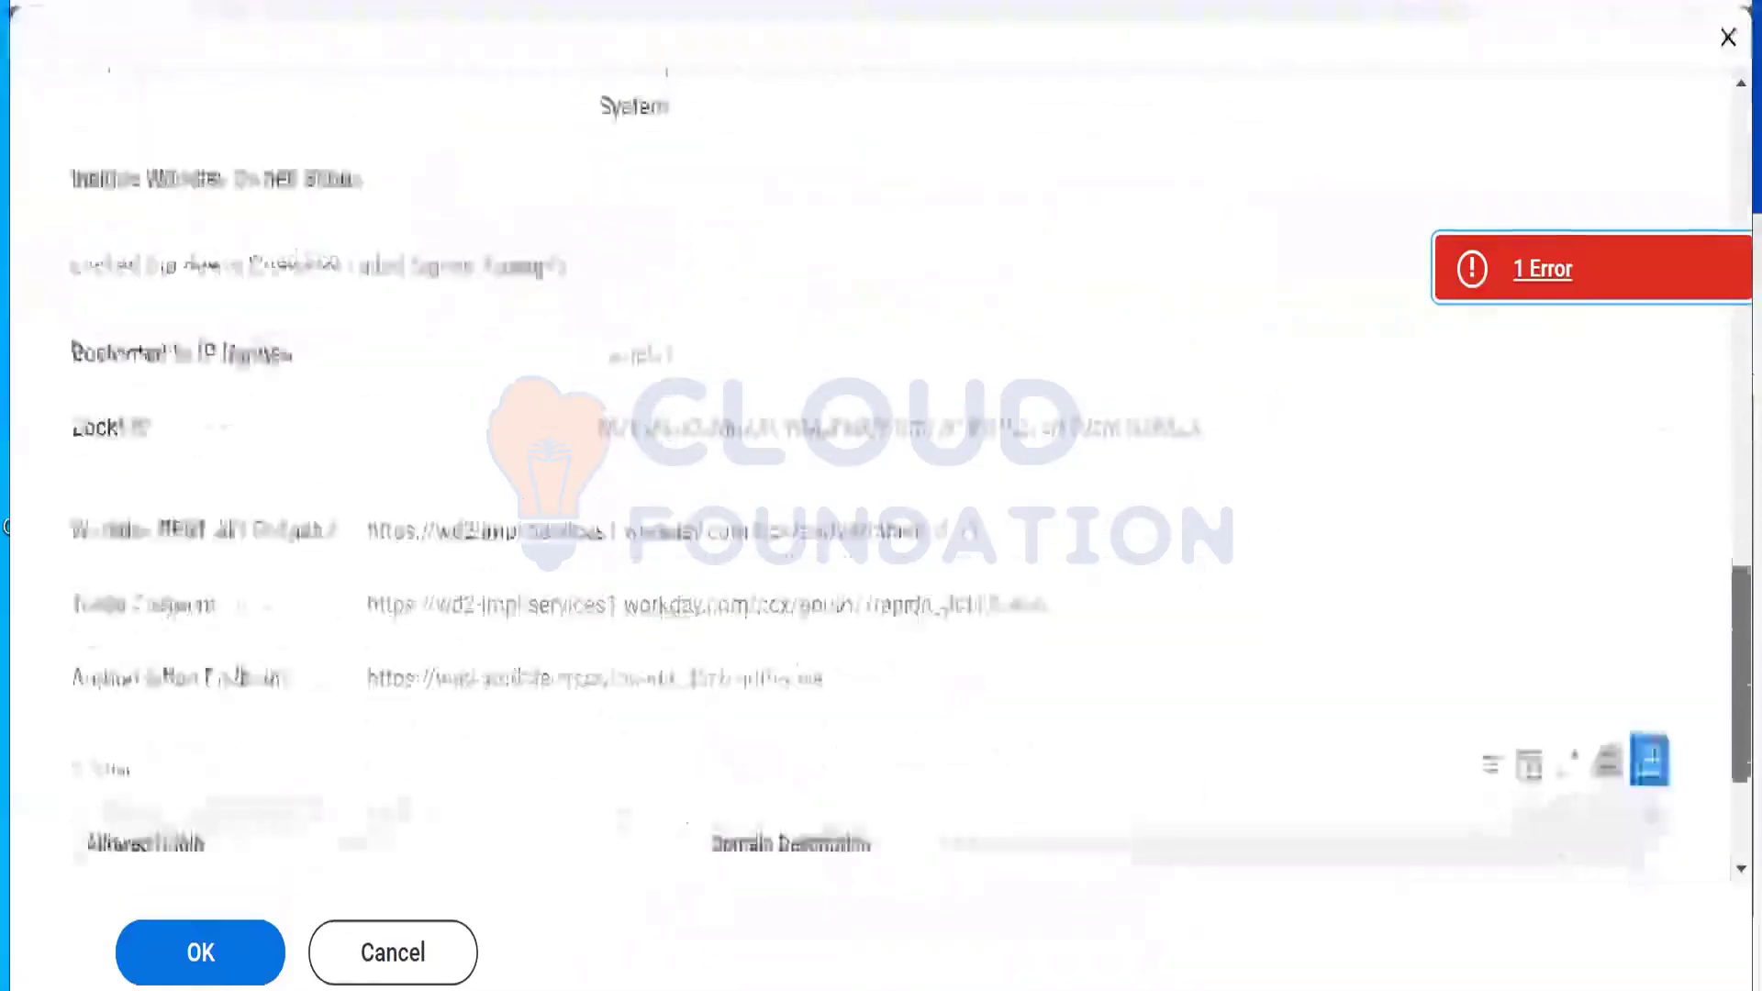
scroll(826, 551, down, 5)
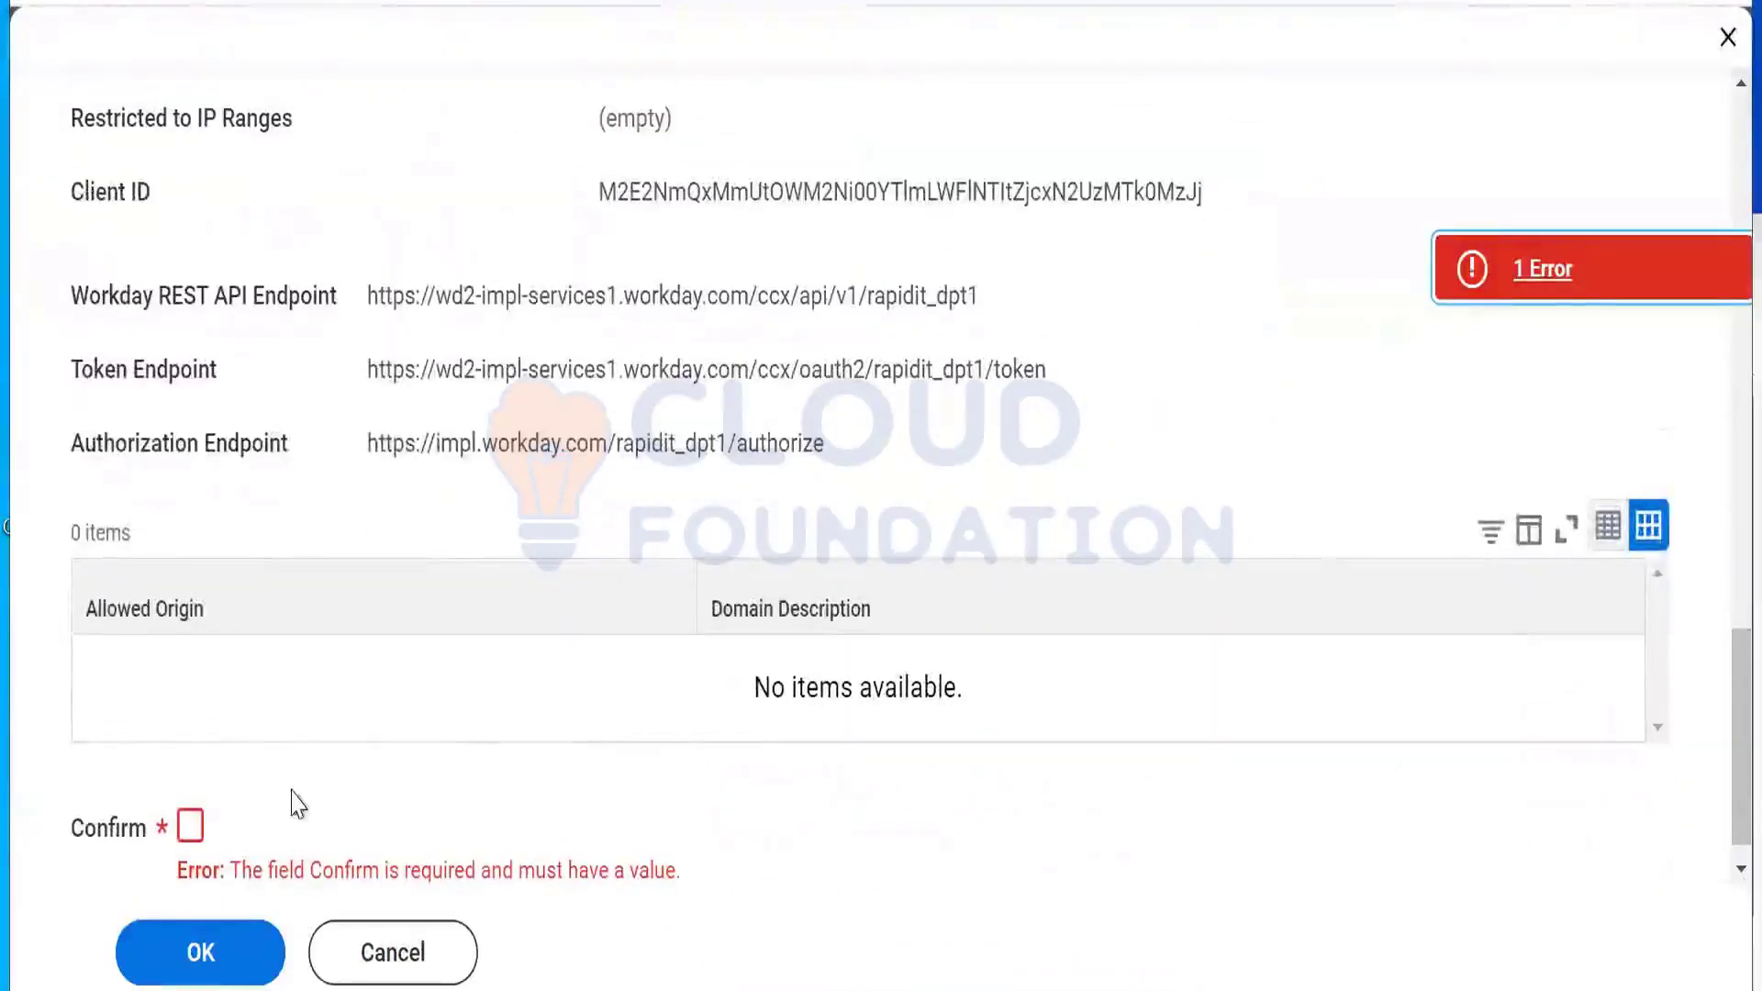
click(190, 826)
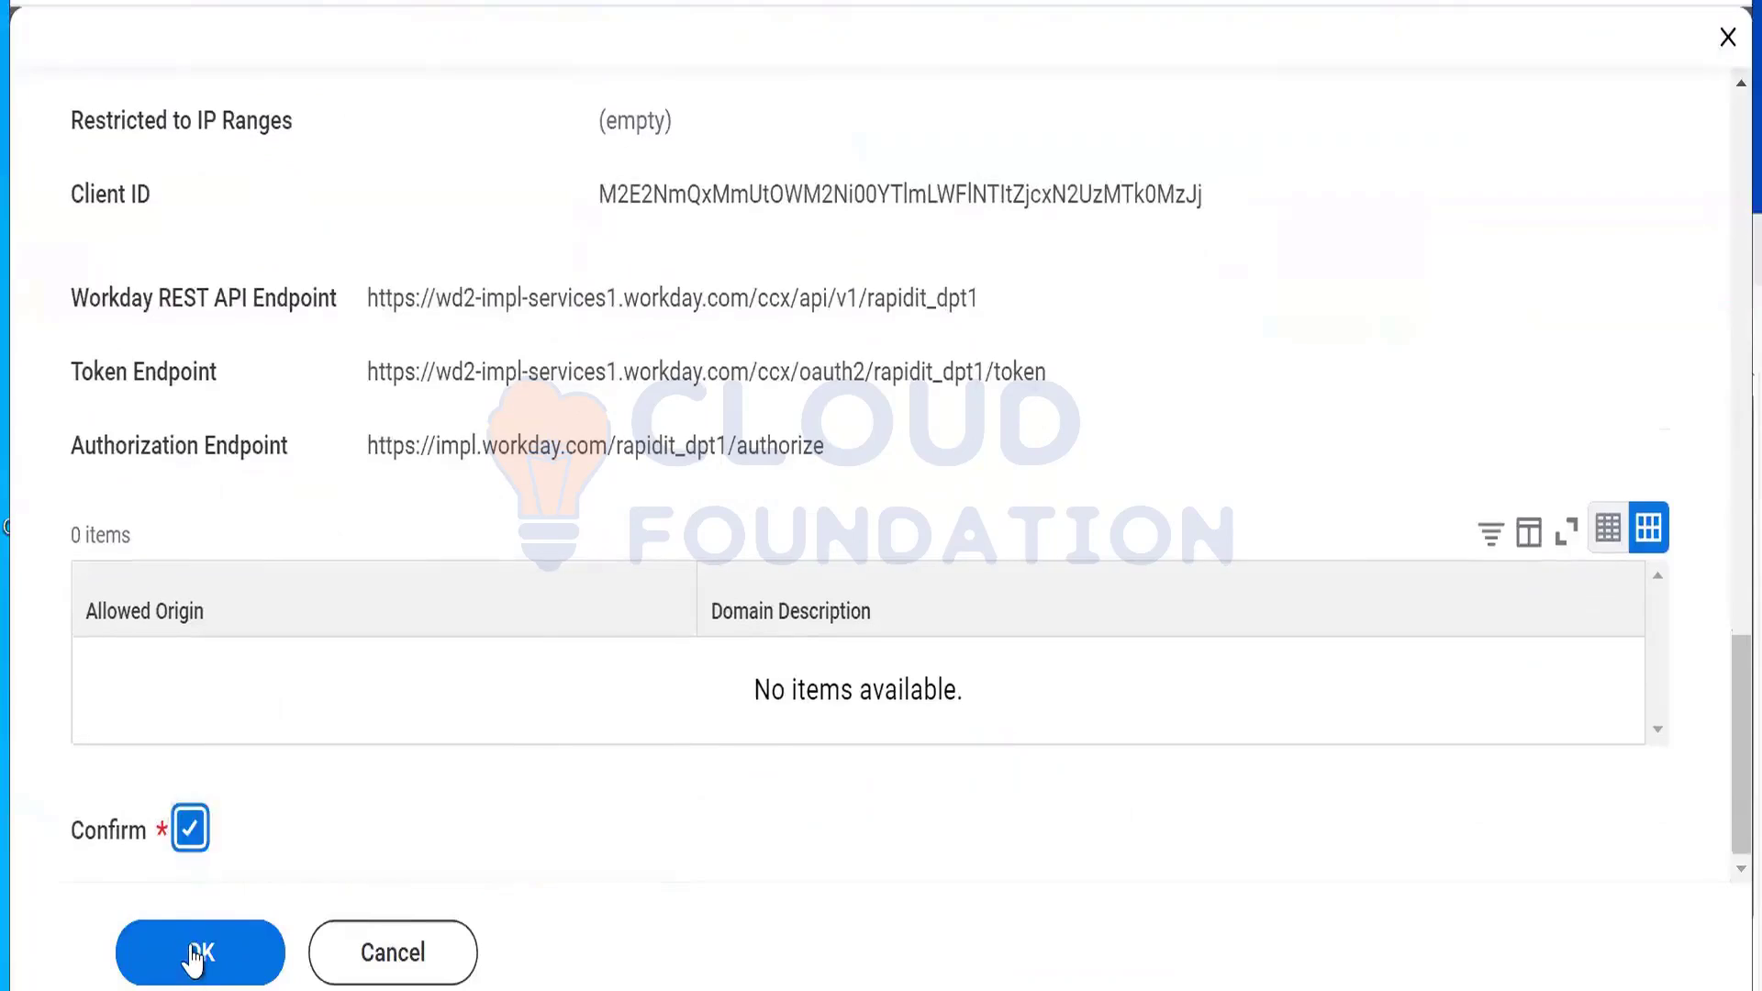
click(195, 954)
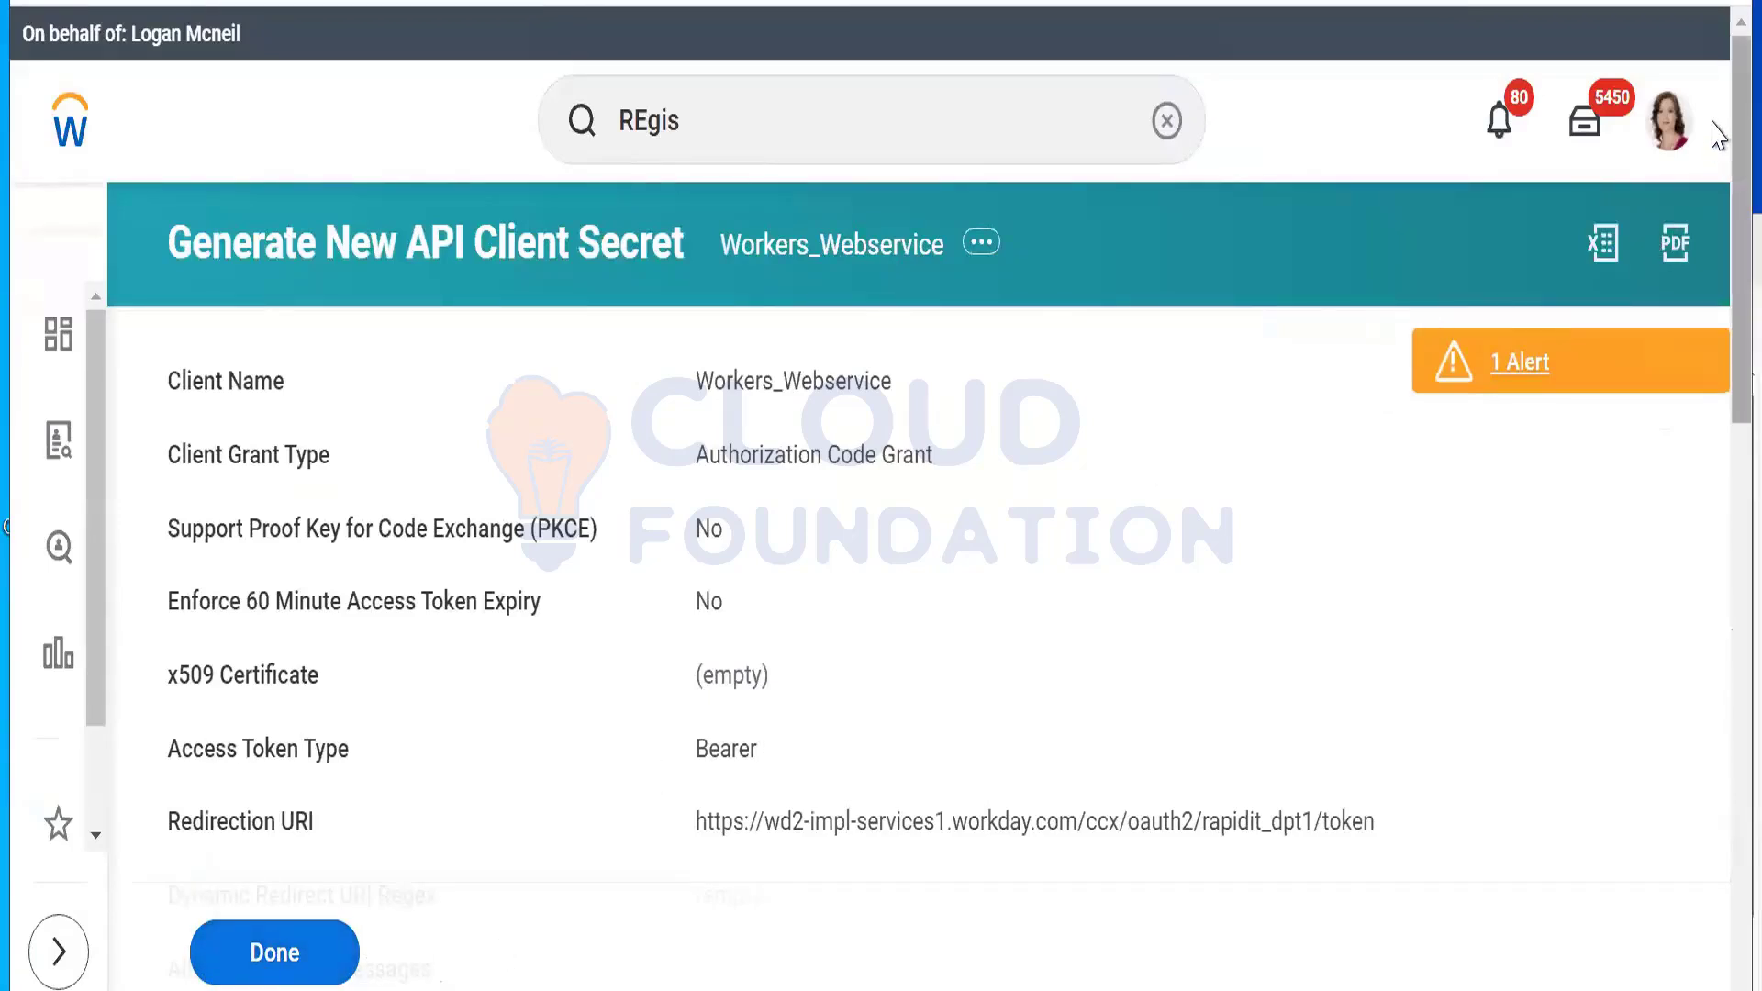
Step: Select and copy the regenerated Client Secret, then bring up Postman's Password field
scroll(1721, 137, down, 4)
scroll(881, 496, down, 8)
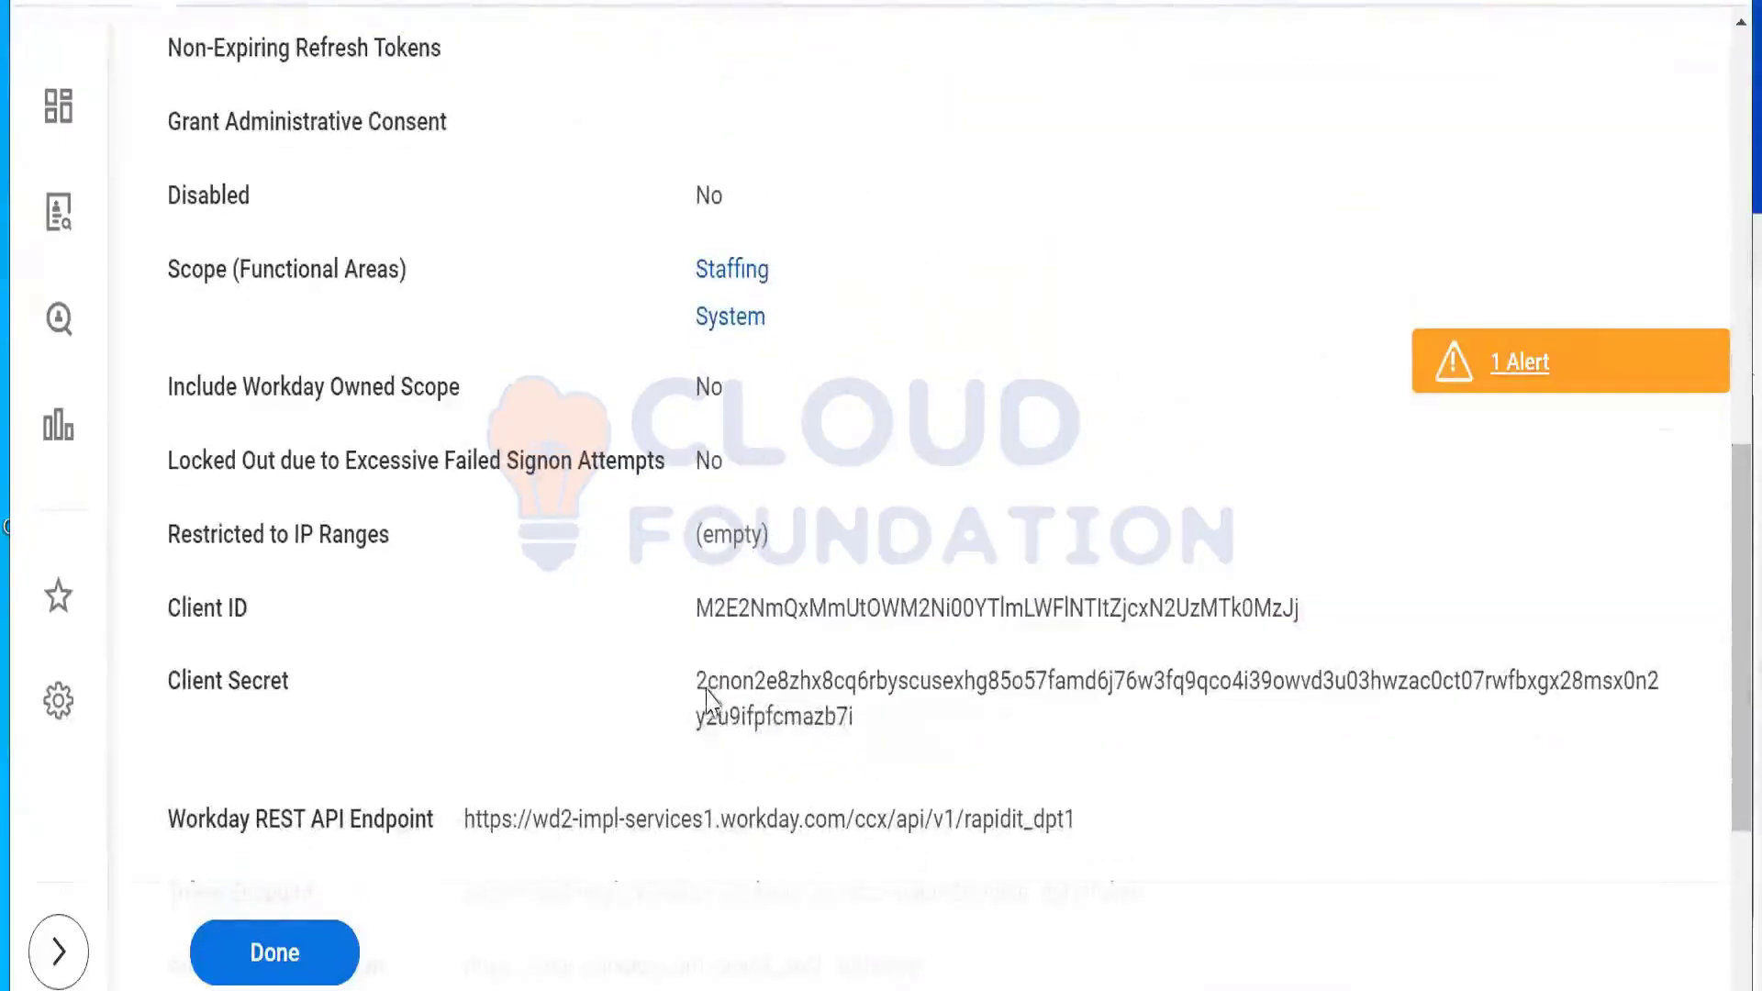
double_click(798, 720)
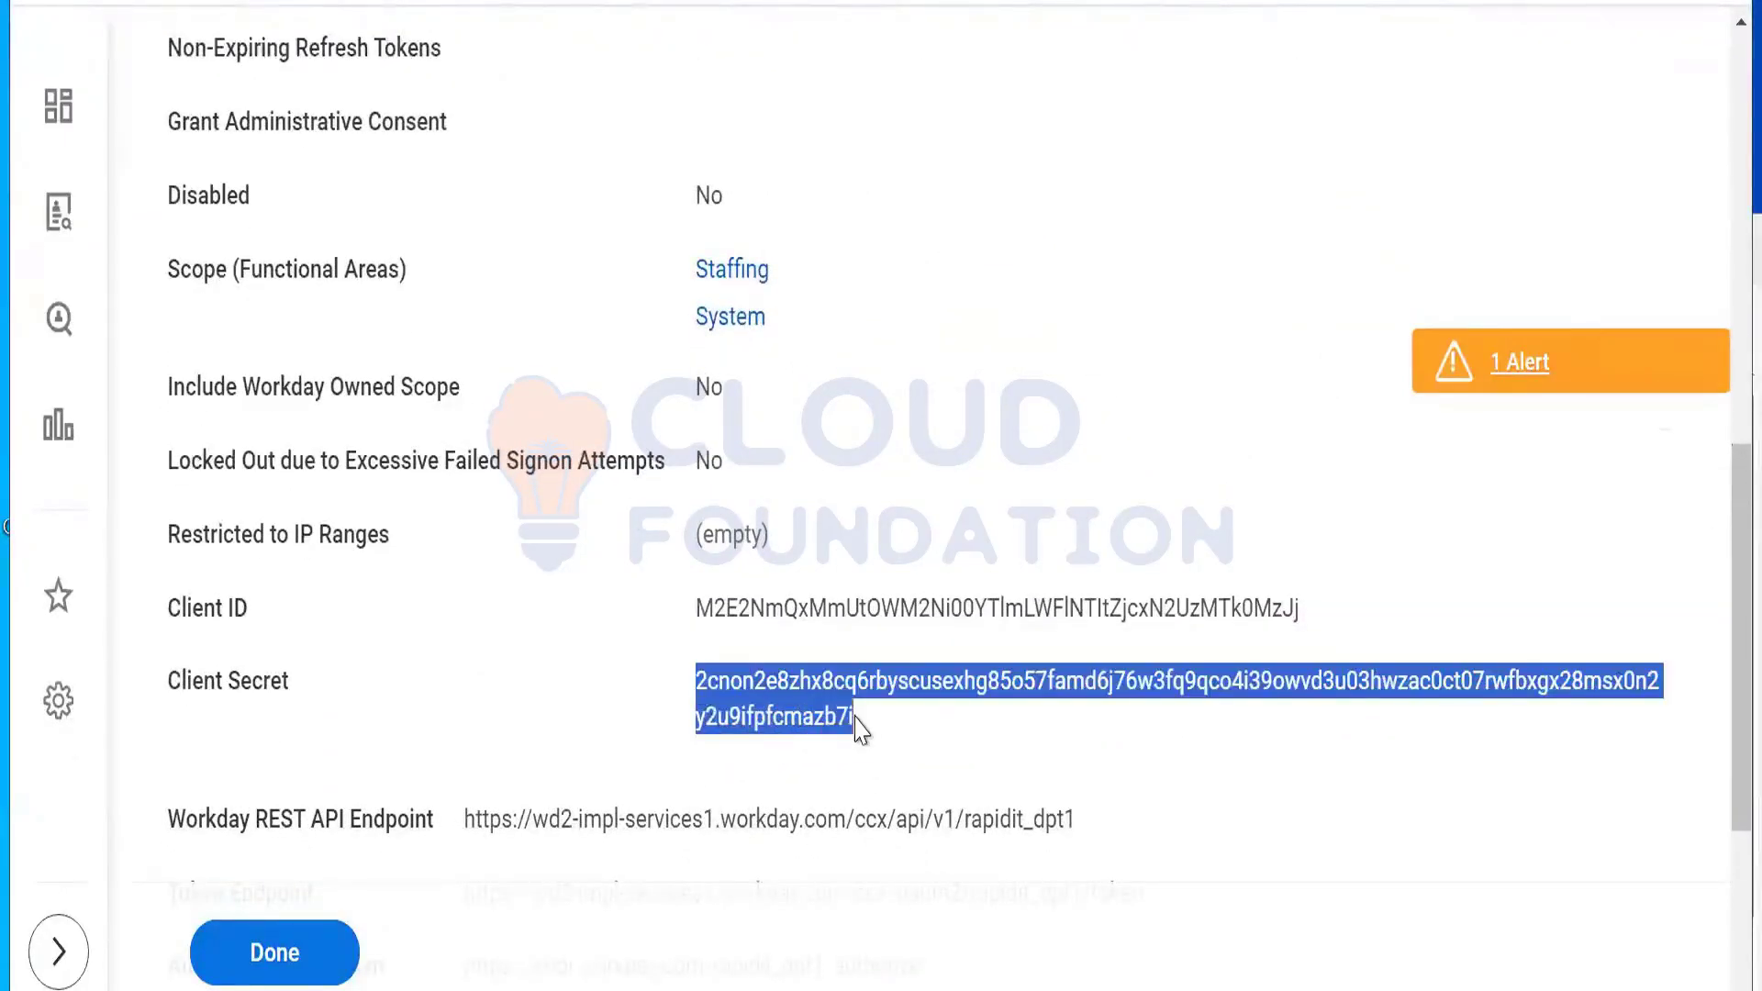
right_click(833, 714)
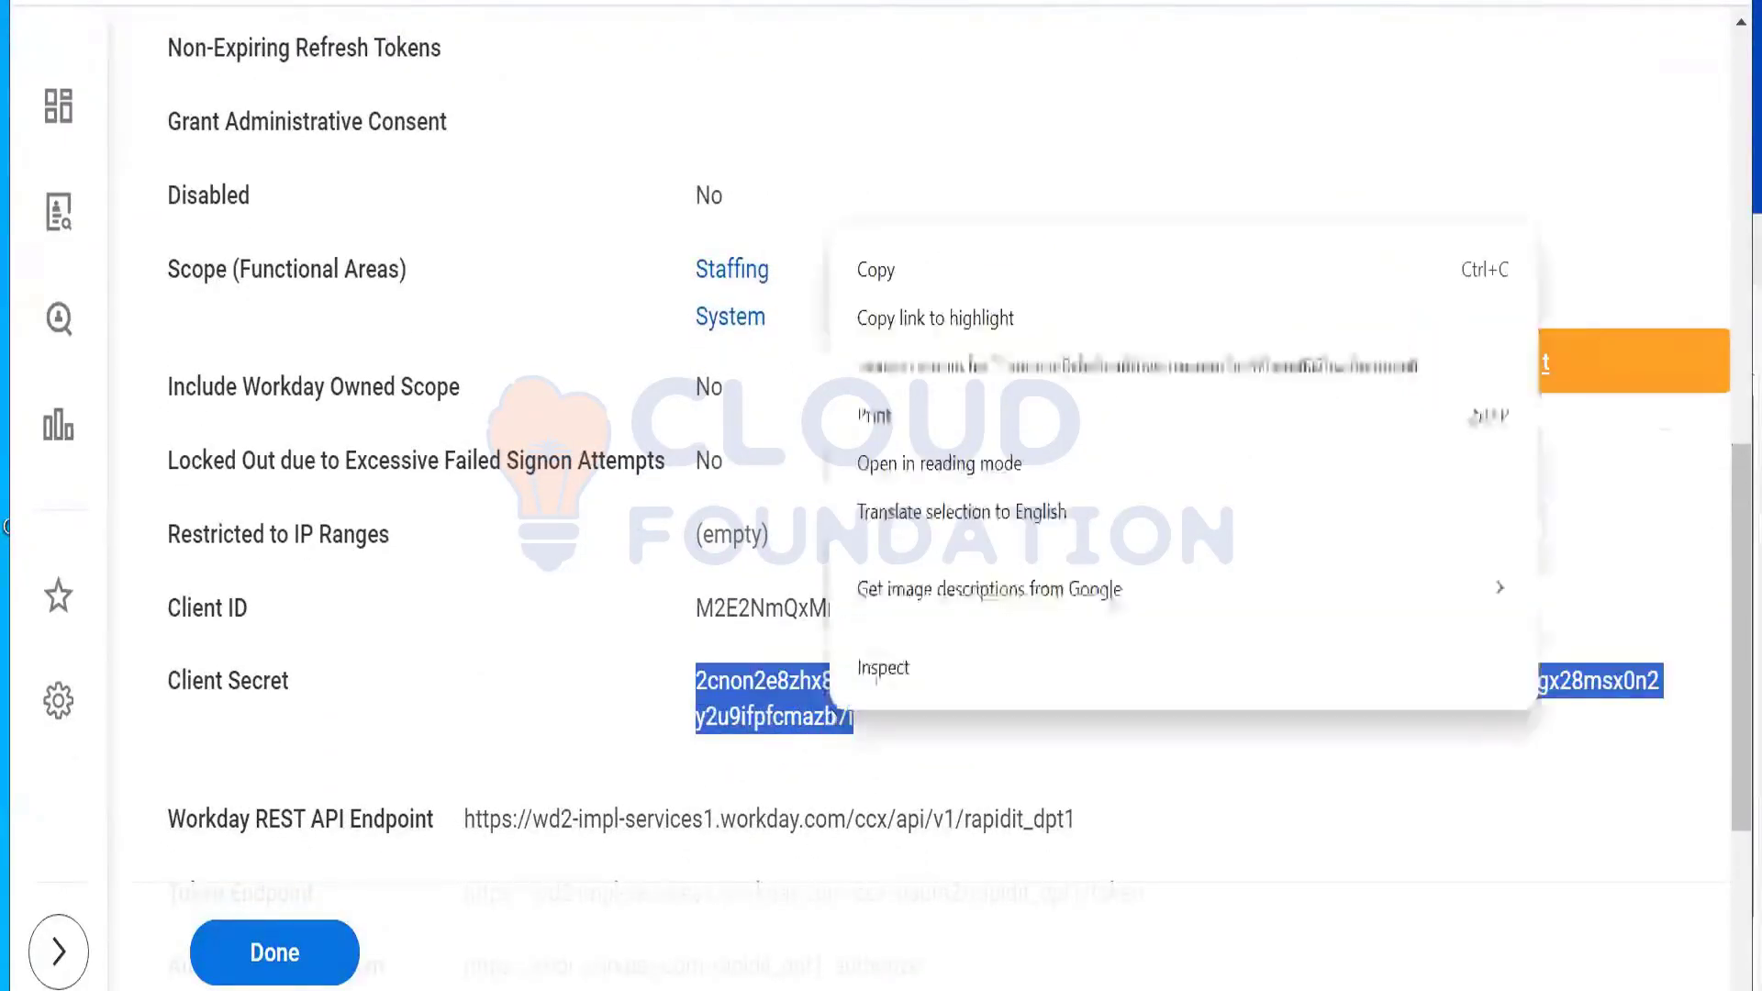
click(895, 274)
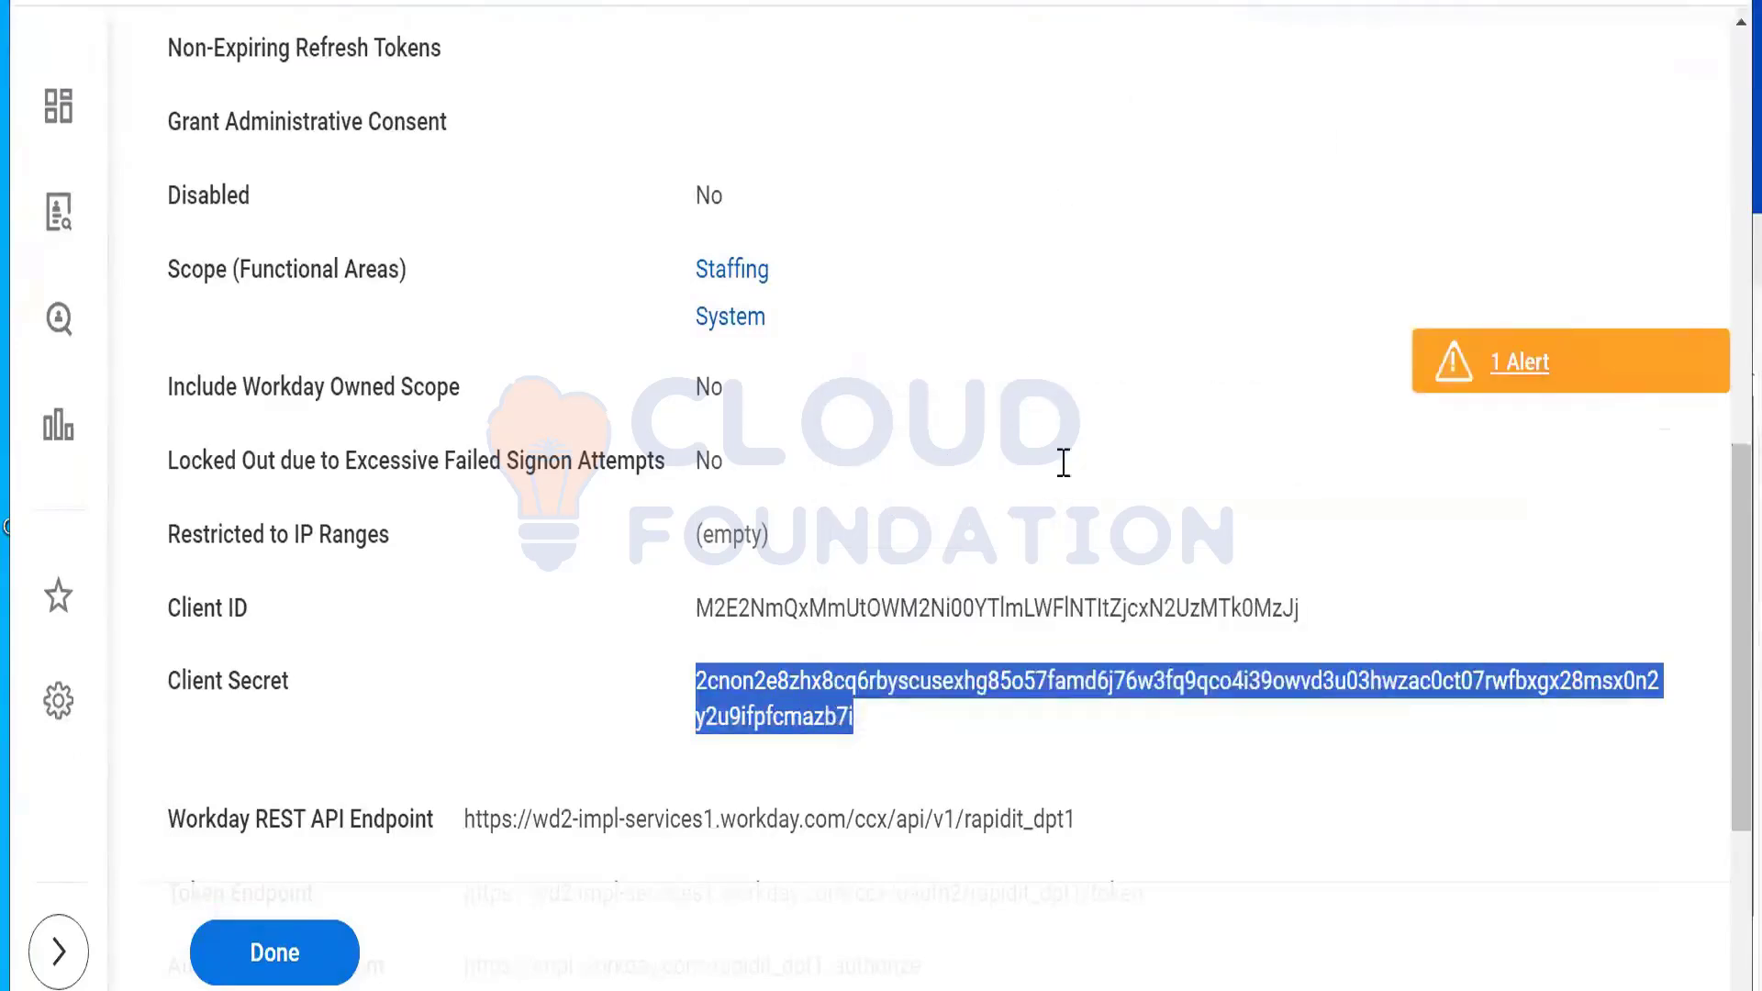
key(alt+Tab)
click(1309, 617)
right_click(1312, 616)
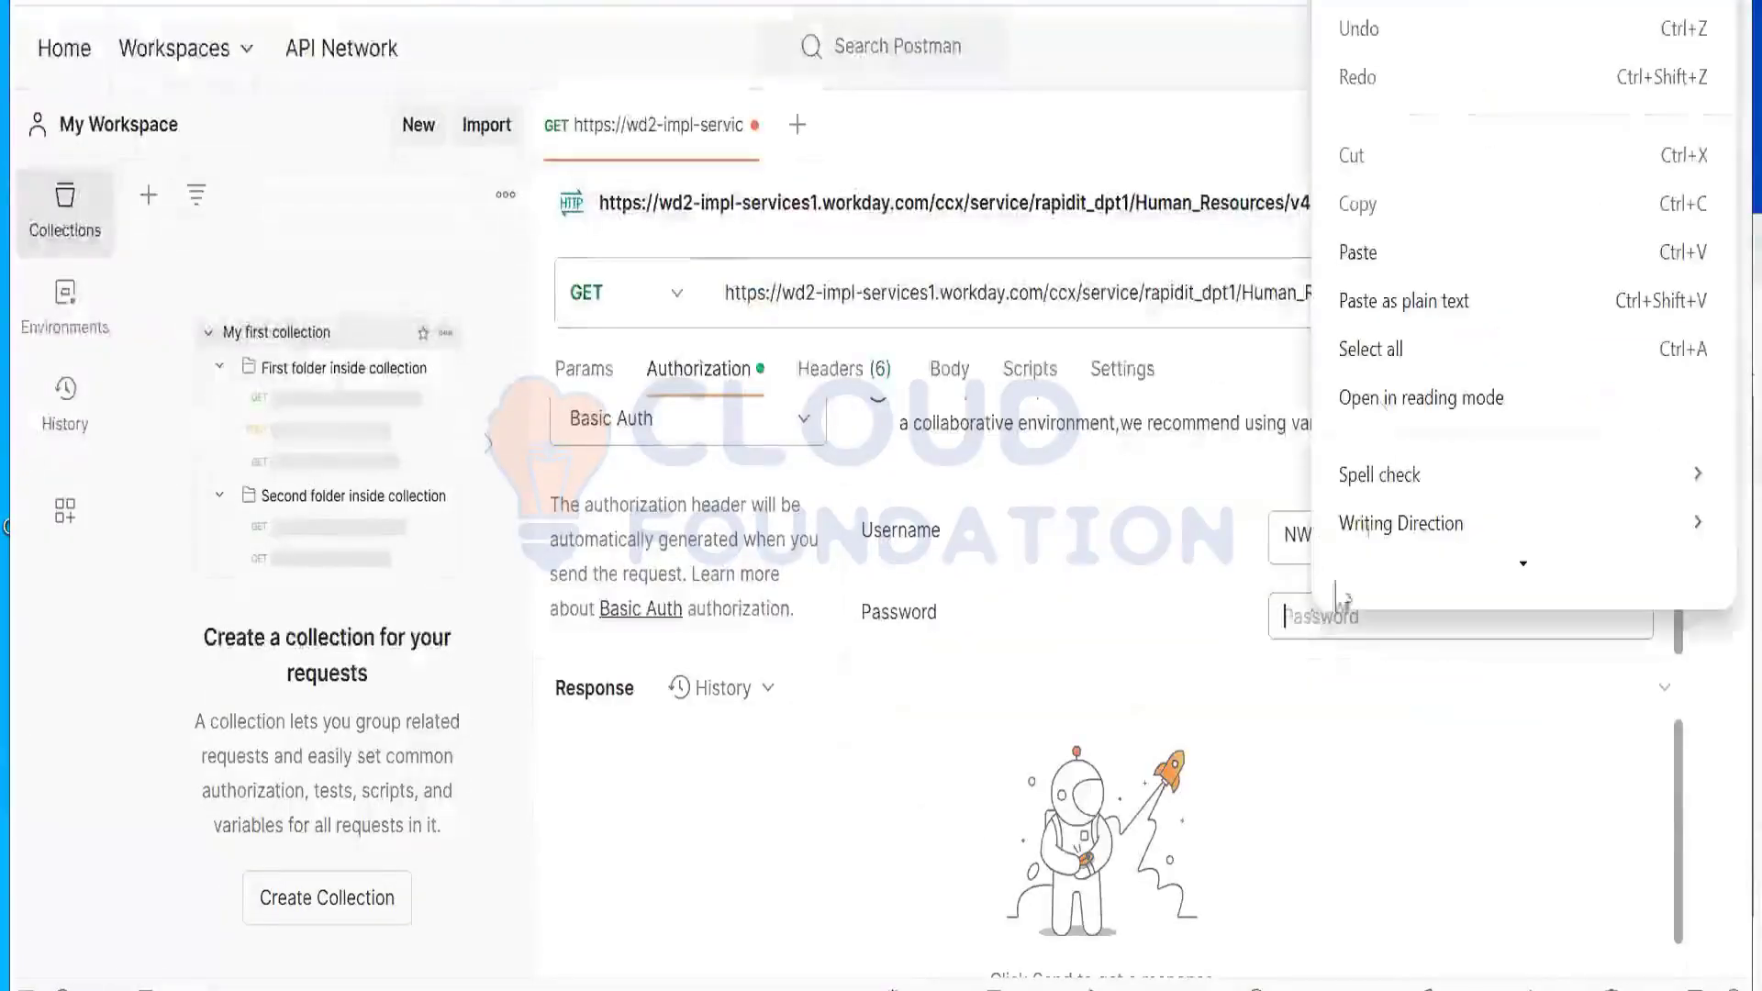
Step: Paste the Client Secret into Password and send the GET request
click(1367, 252)
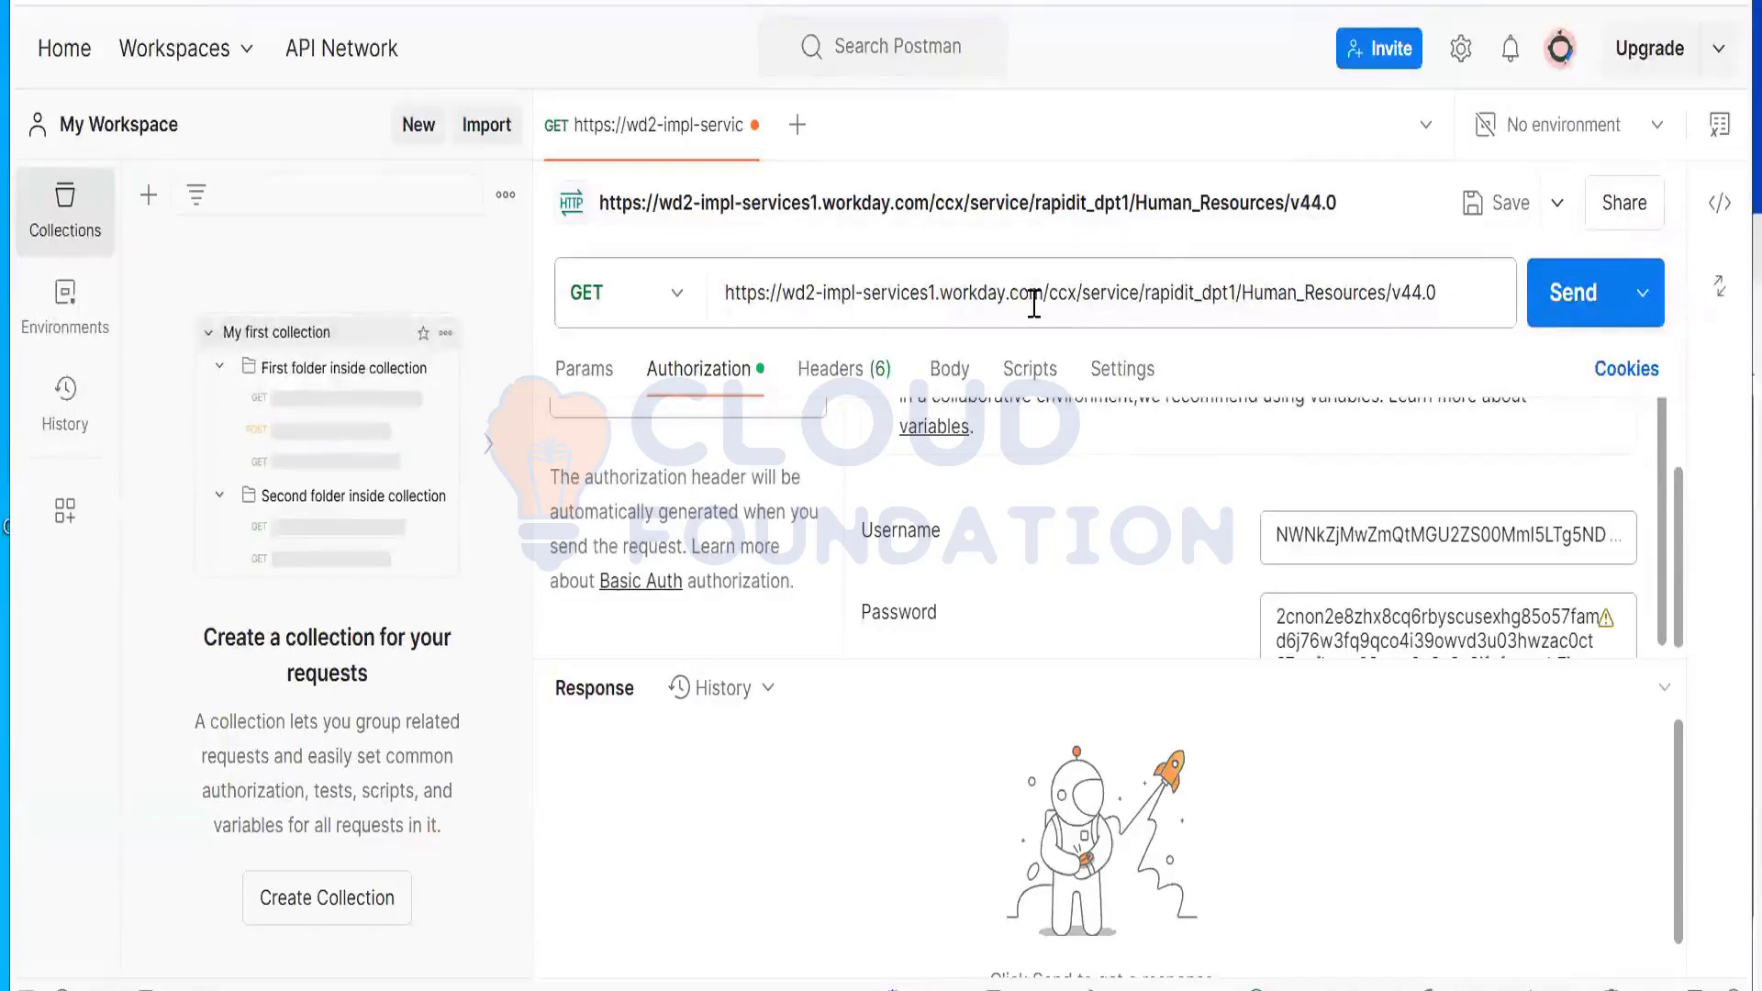
click(1587, 315)
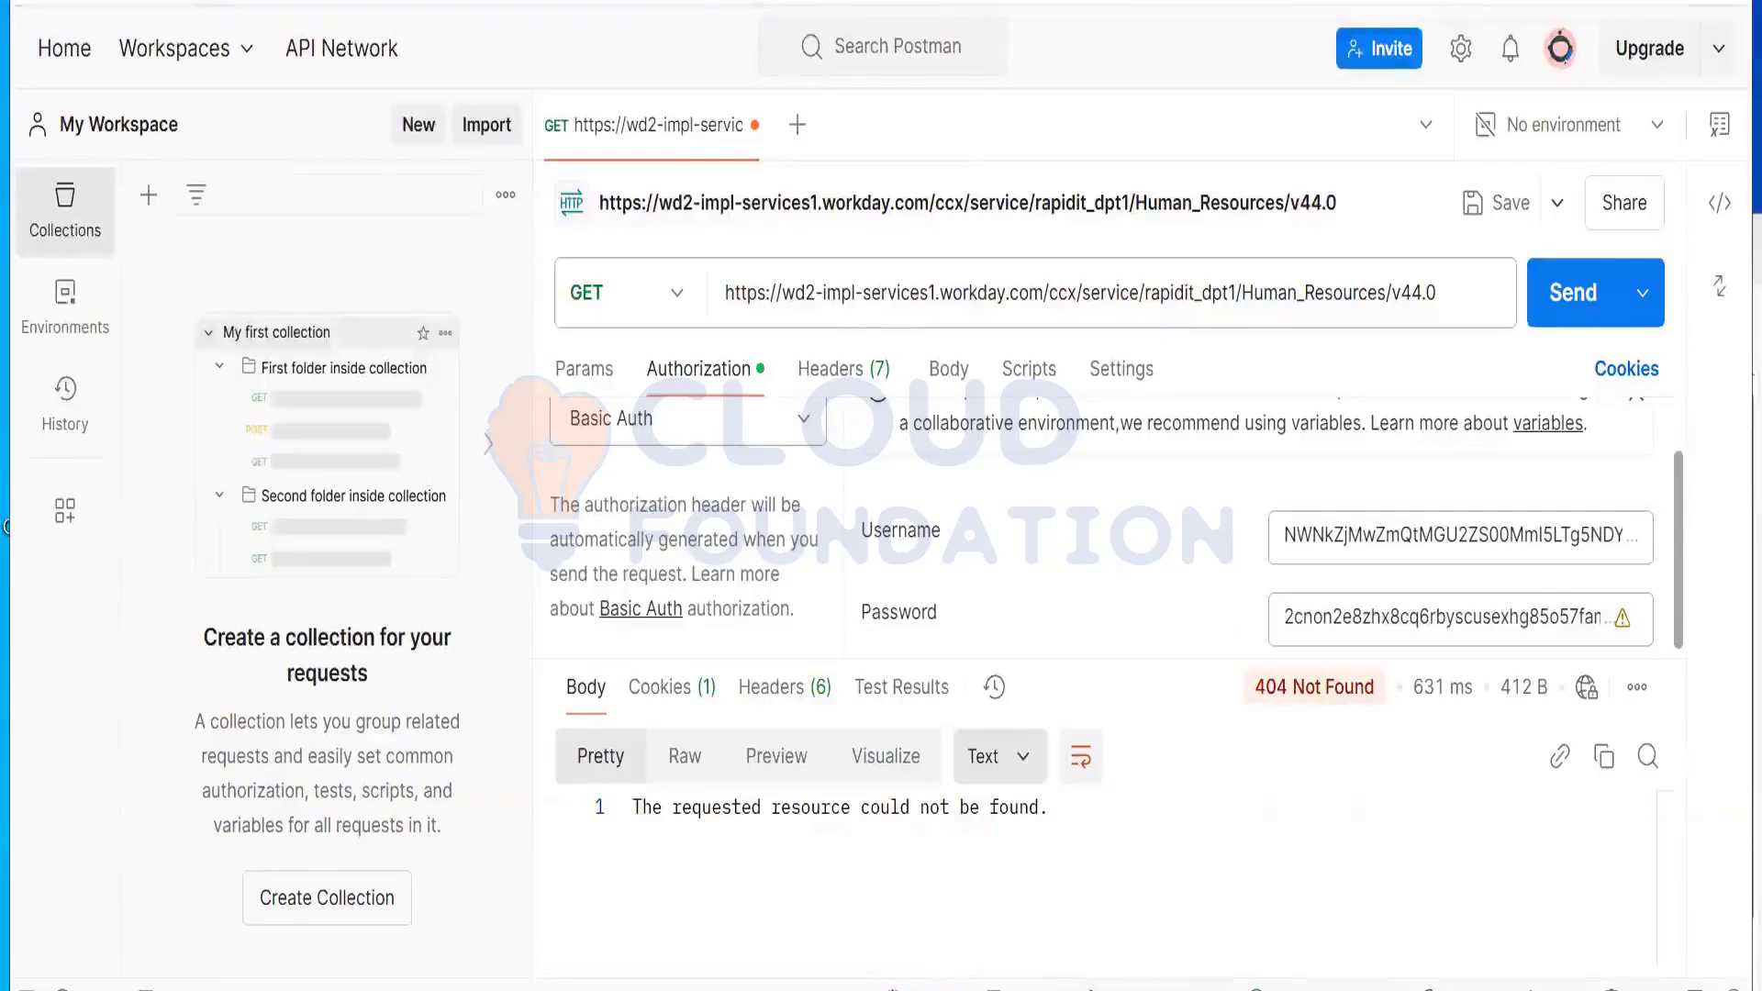
Step: Leave the 404 Not Found response and return to Workday's API Clients for Integrations page
click(863, 2)
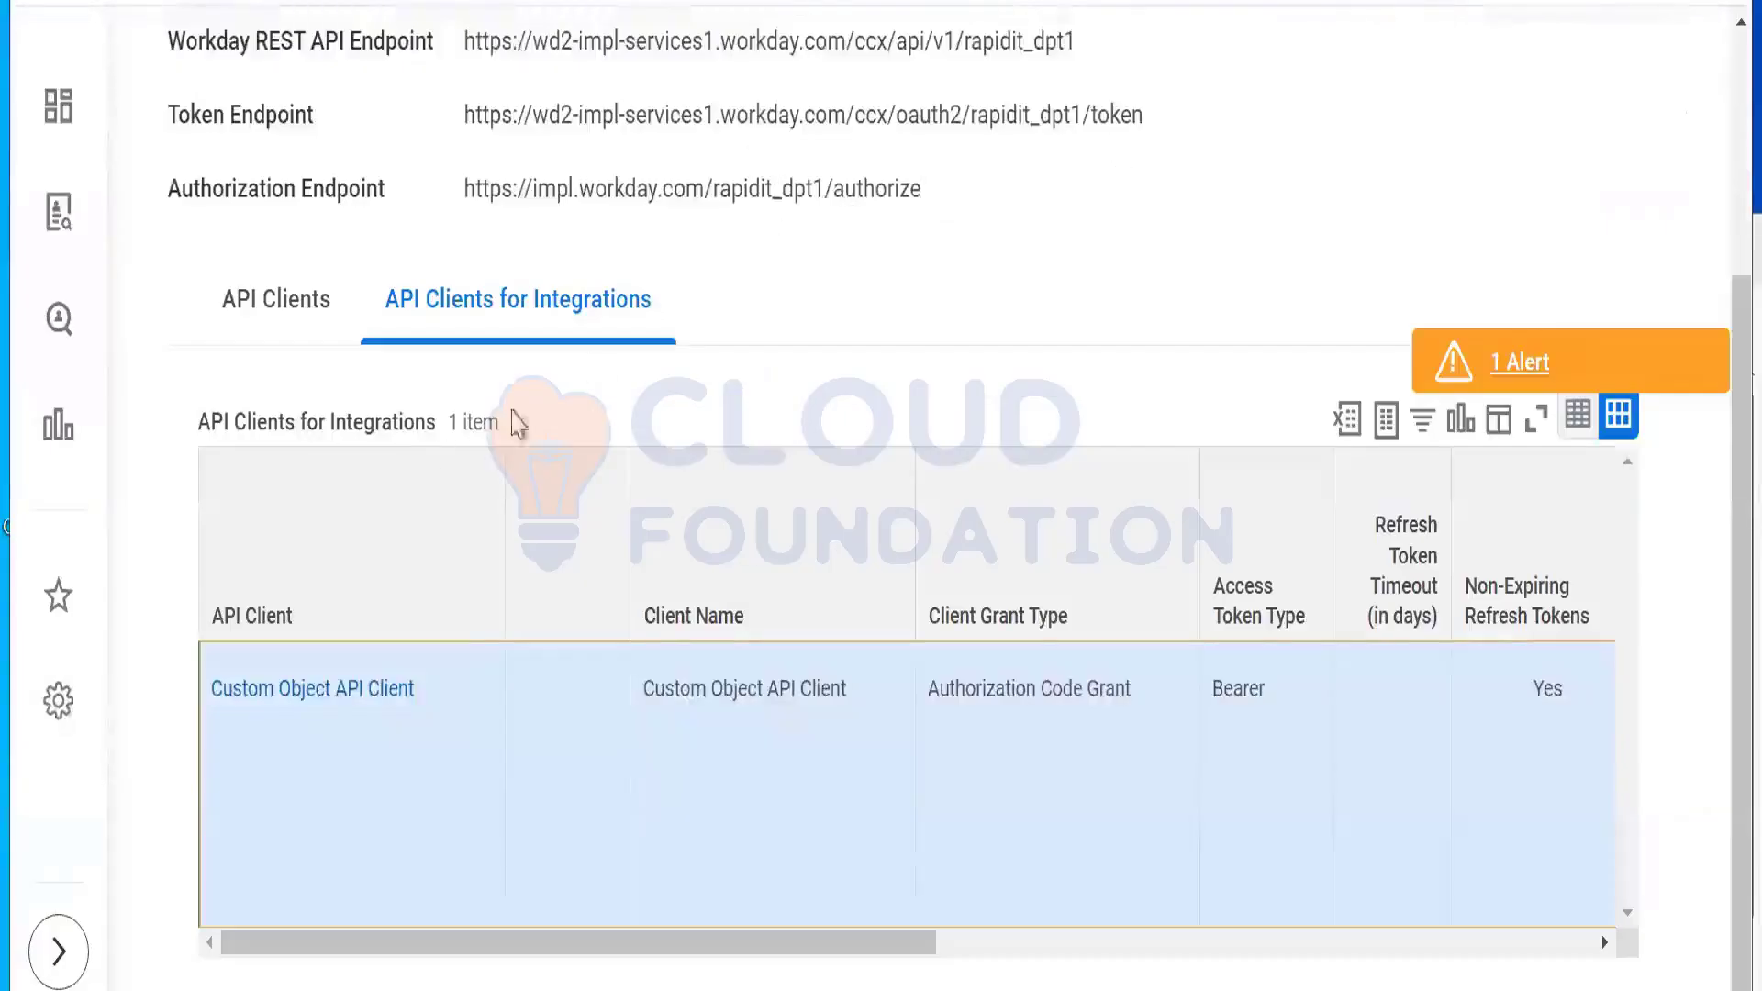
Step: Switch between the API Clients tabs and open Custom Object API Client's details from its actions
click(294, 330)
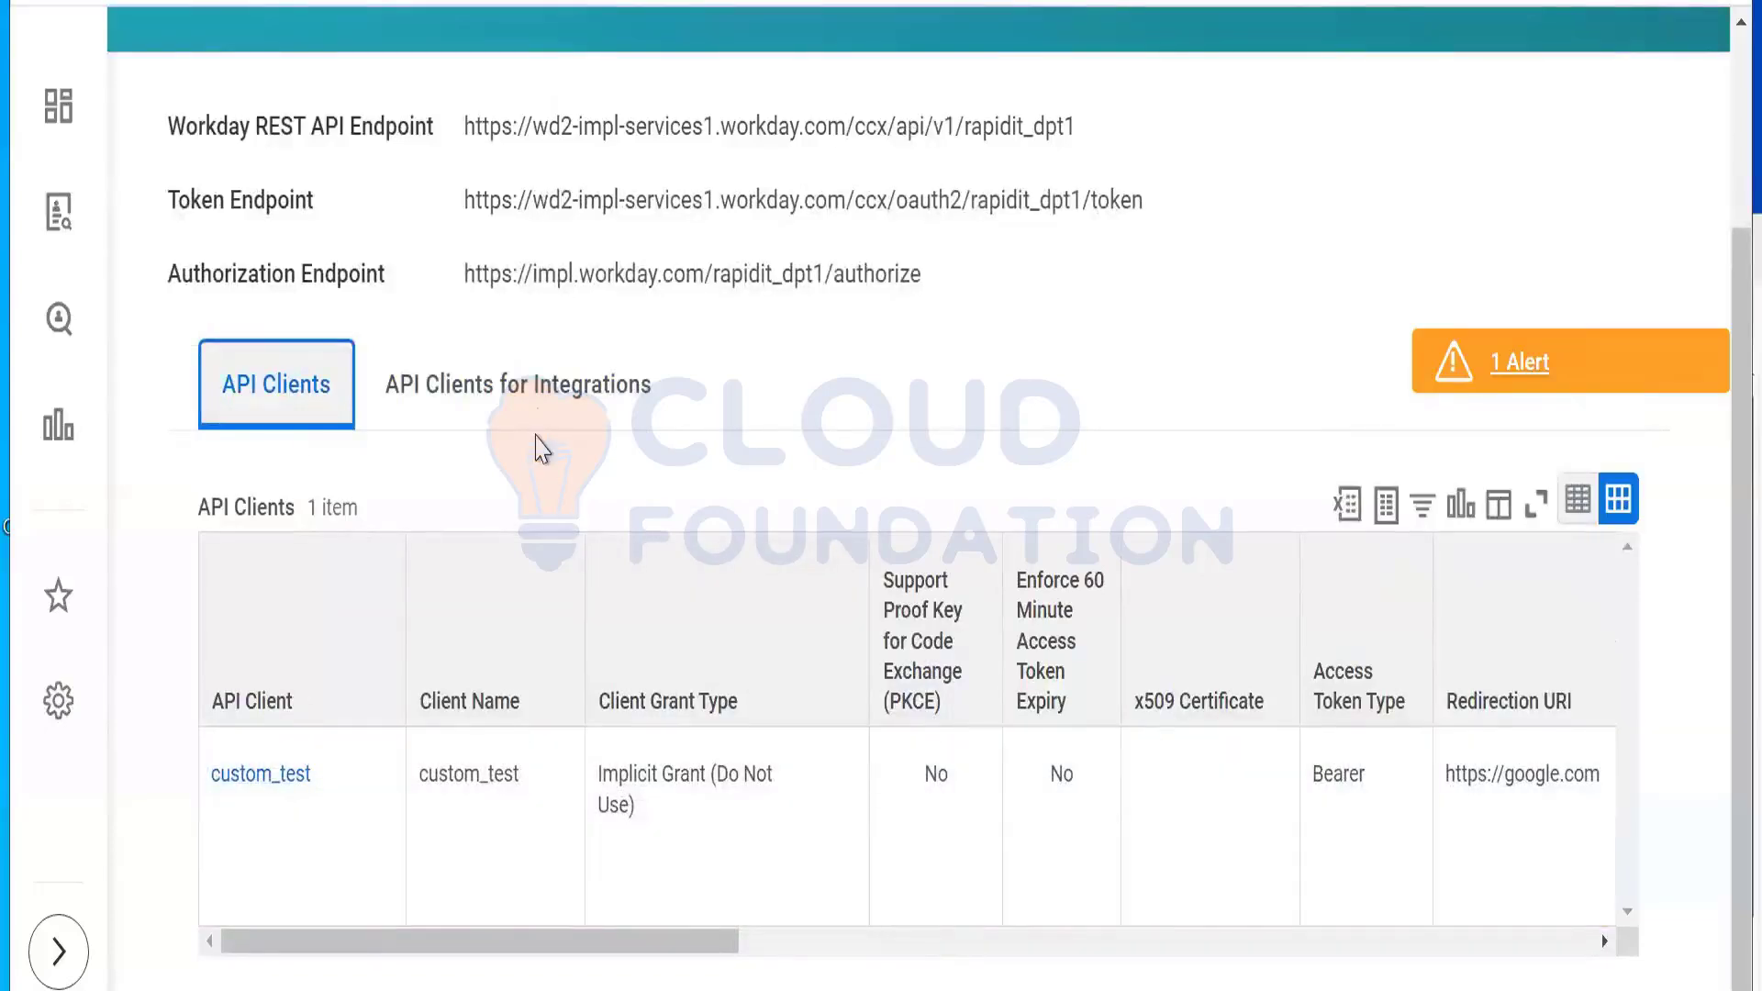
click(539, 415)
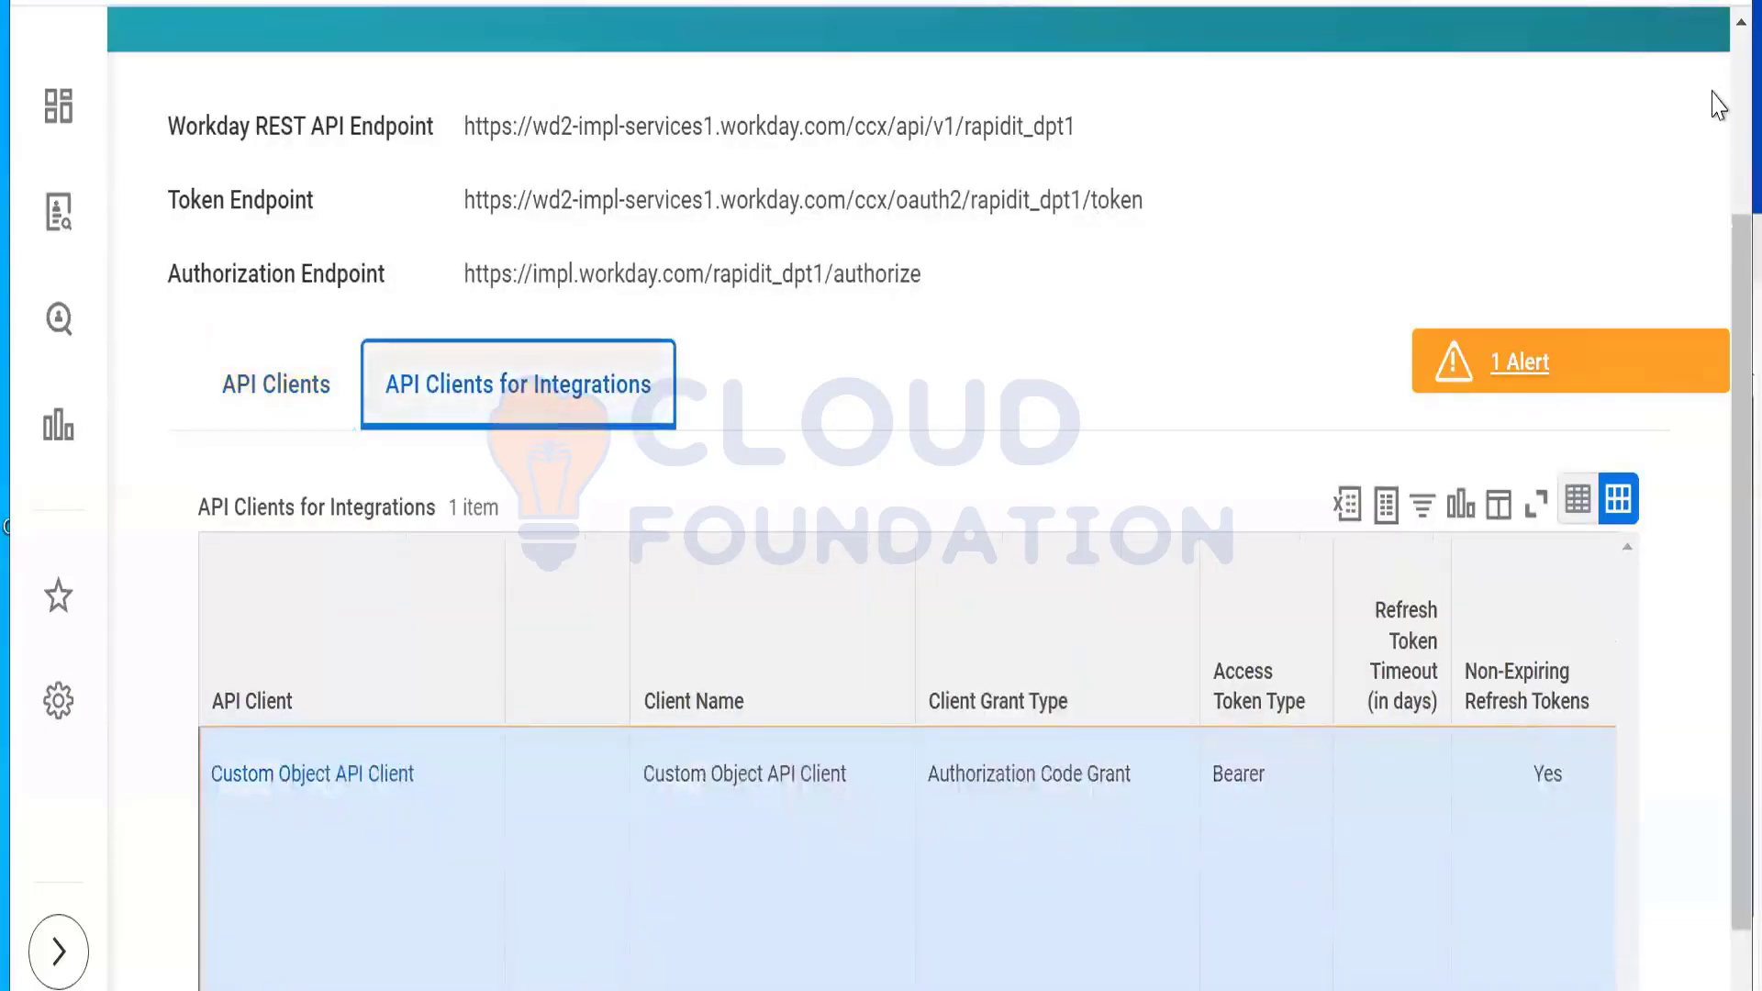
scroll(1717, 85, up, 3)
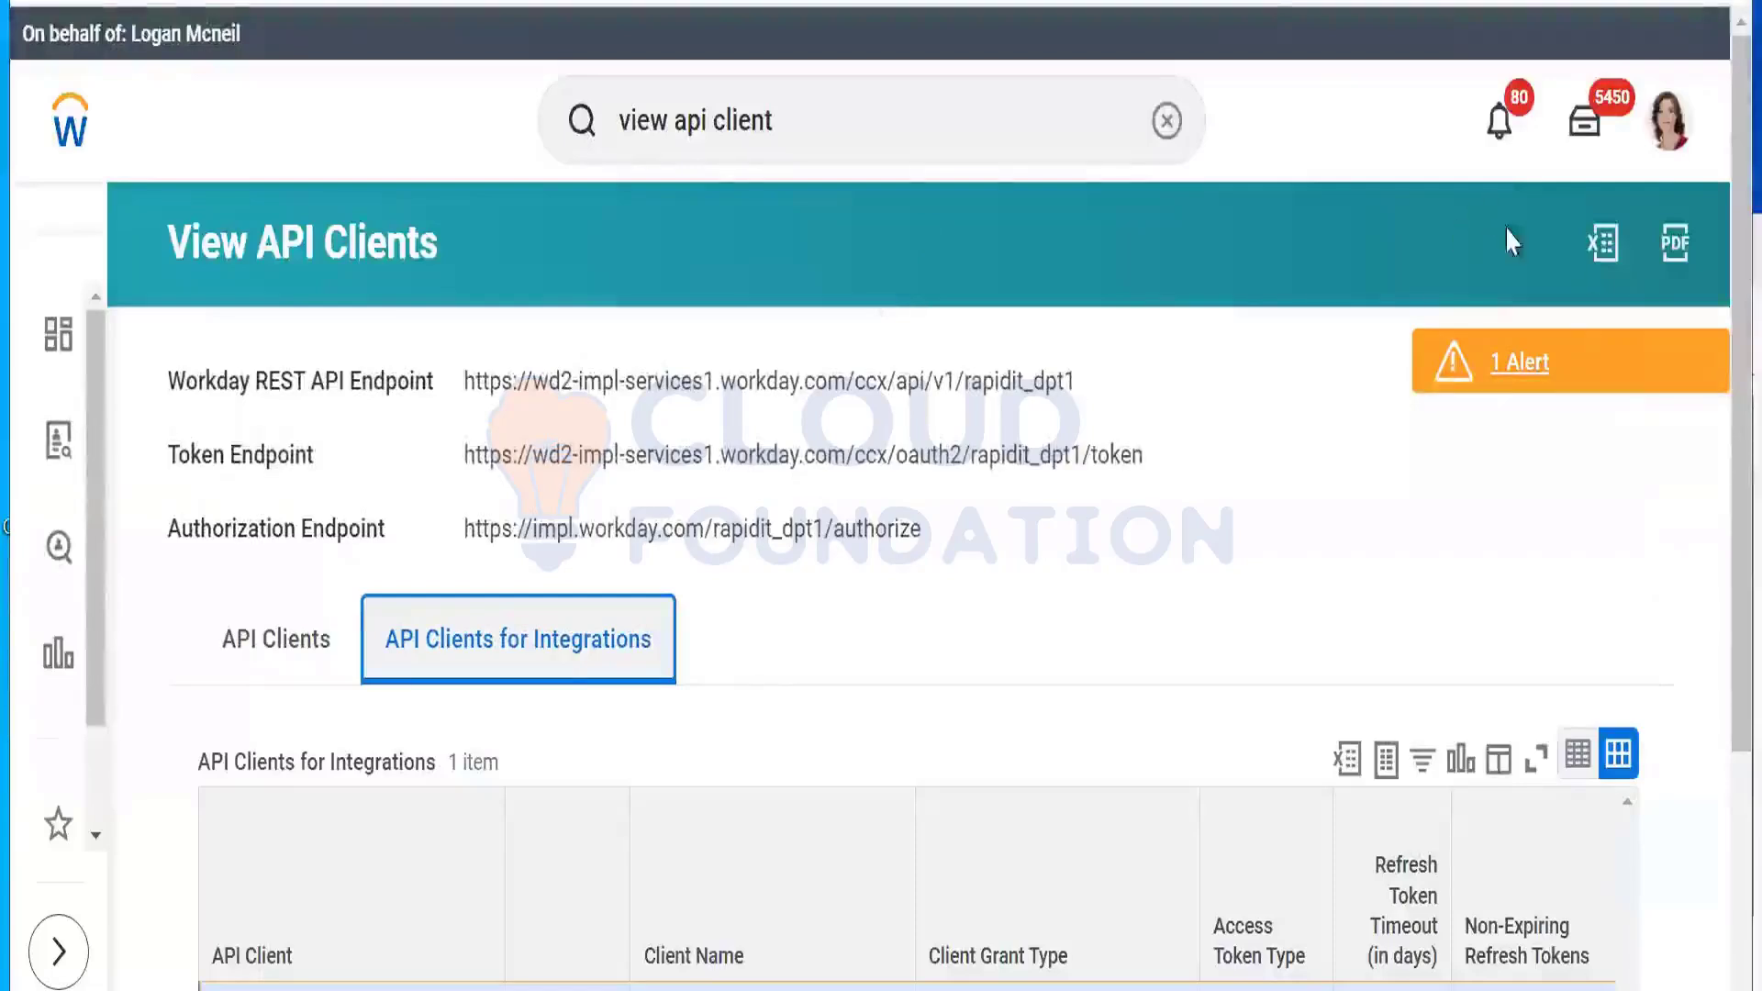
scroll(1717, 146, down, 3)
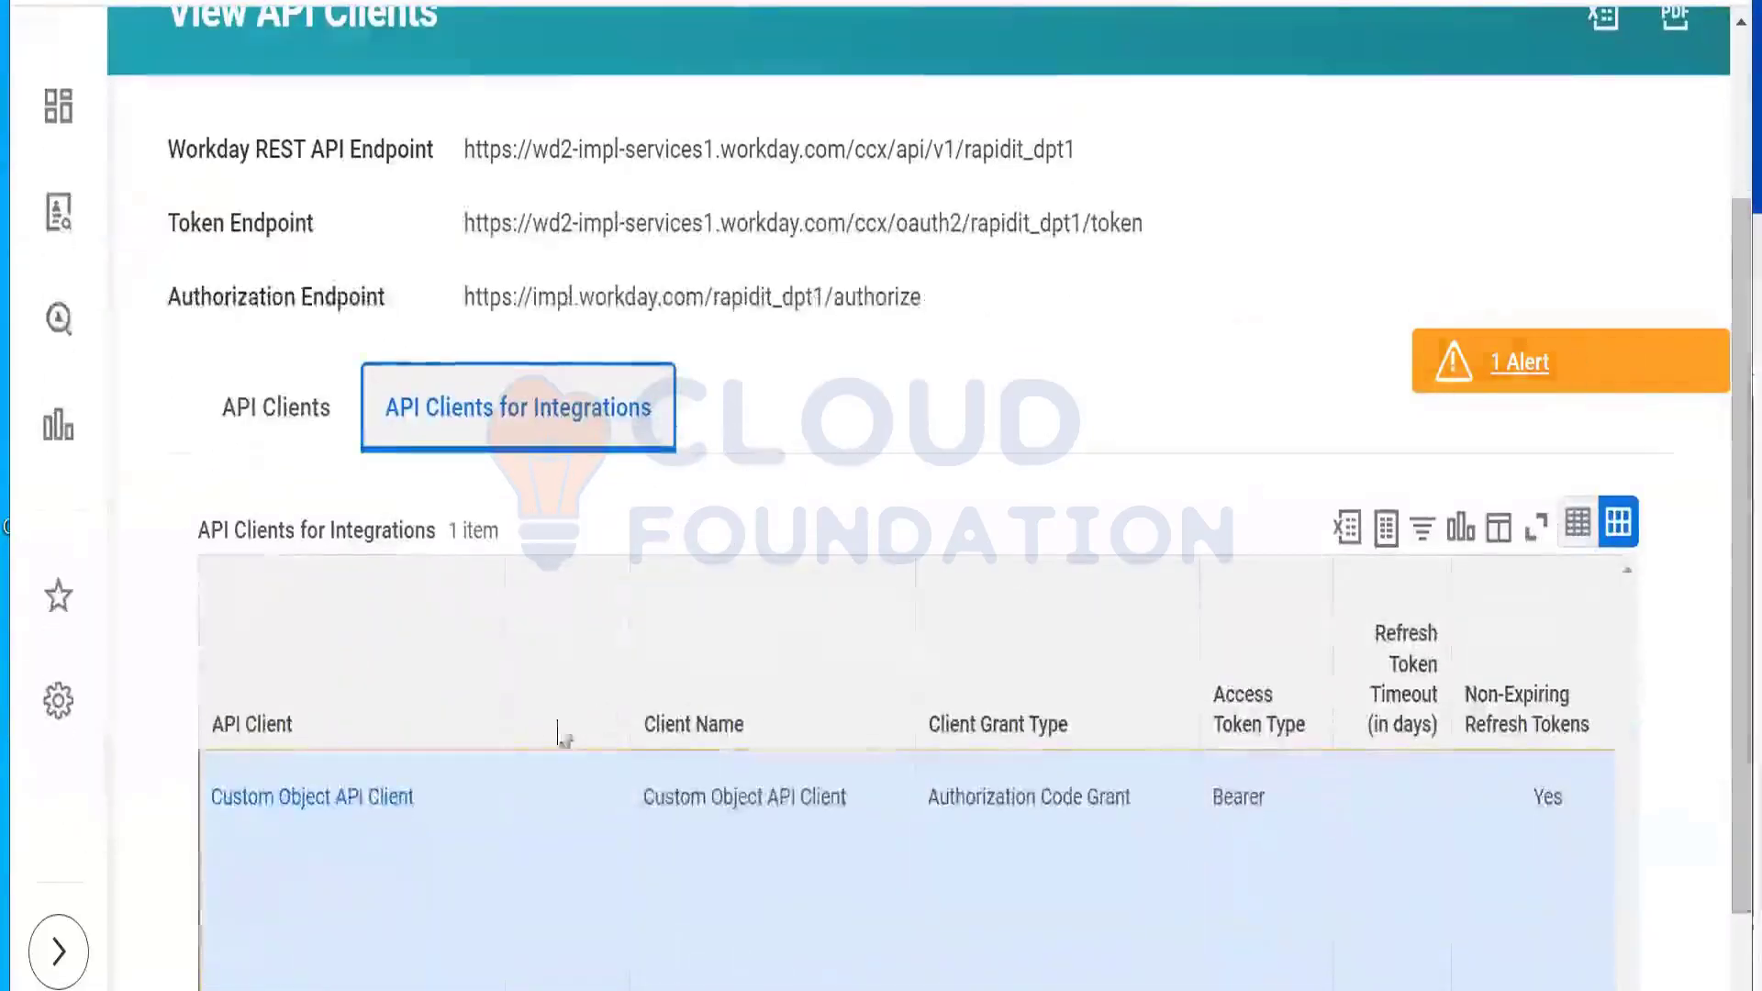
mouse_move(429, 816)
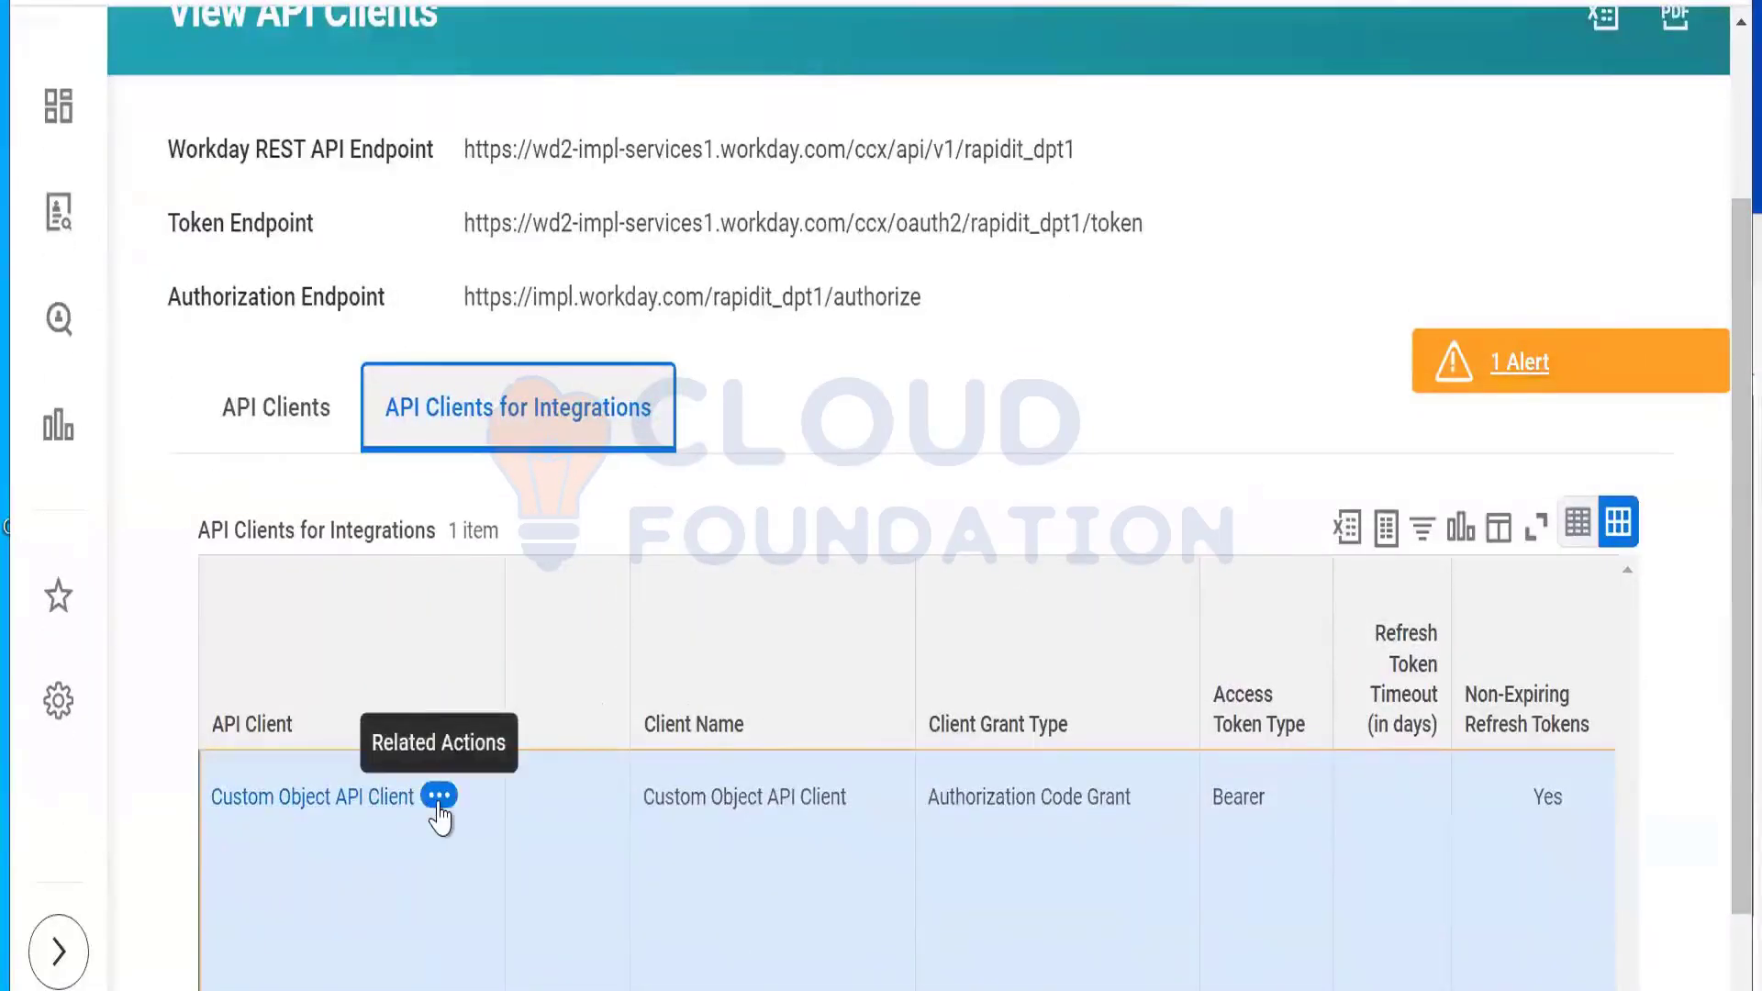
click(440, 795)
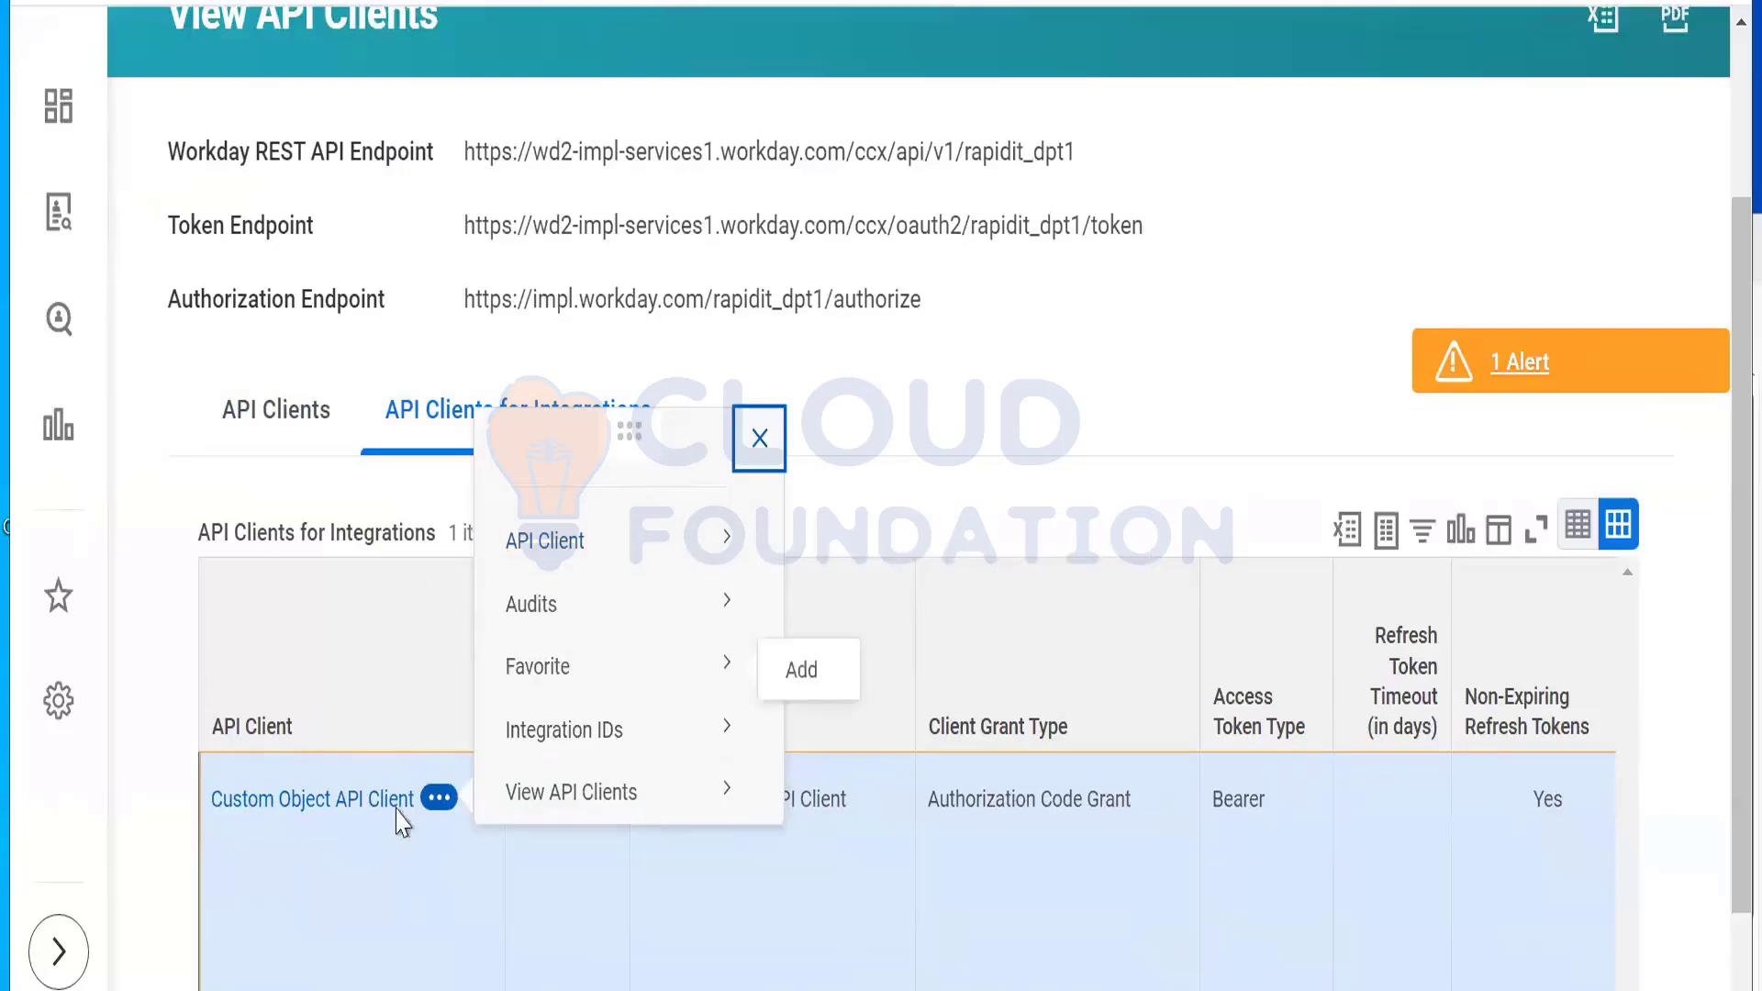
click(442, 799)
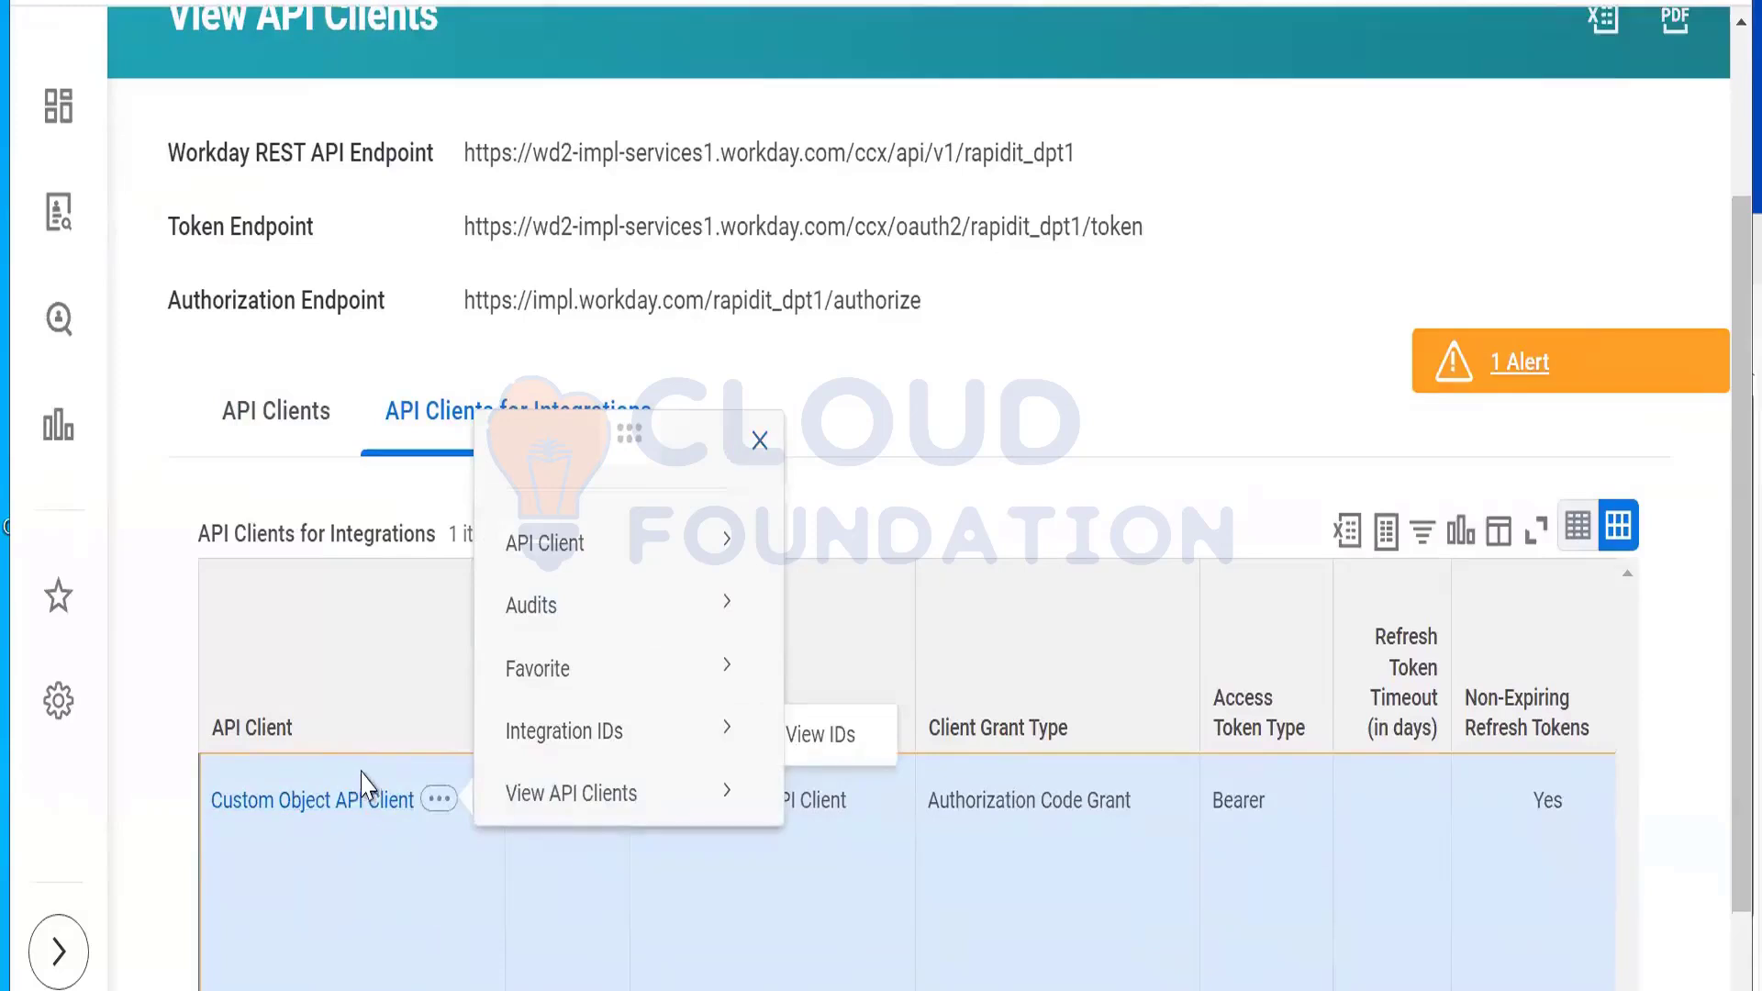
mouse_move(578, 564)
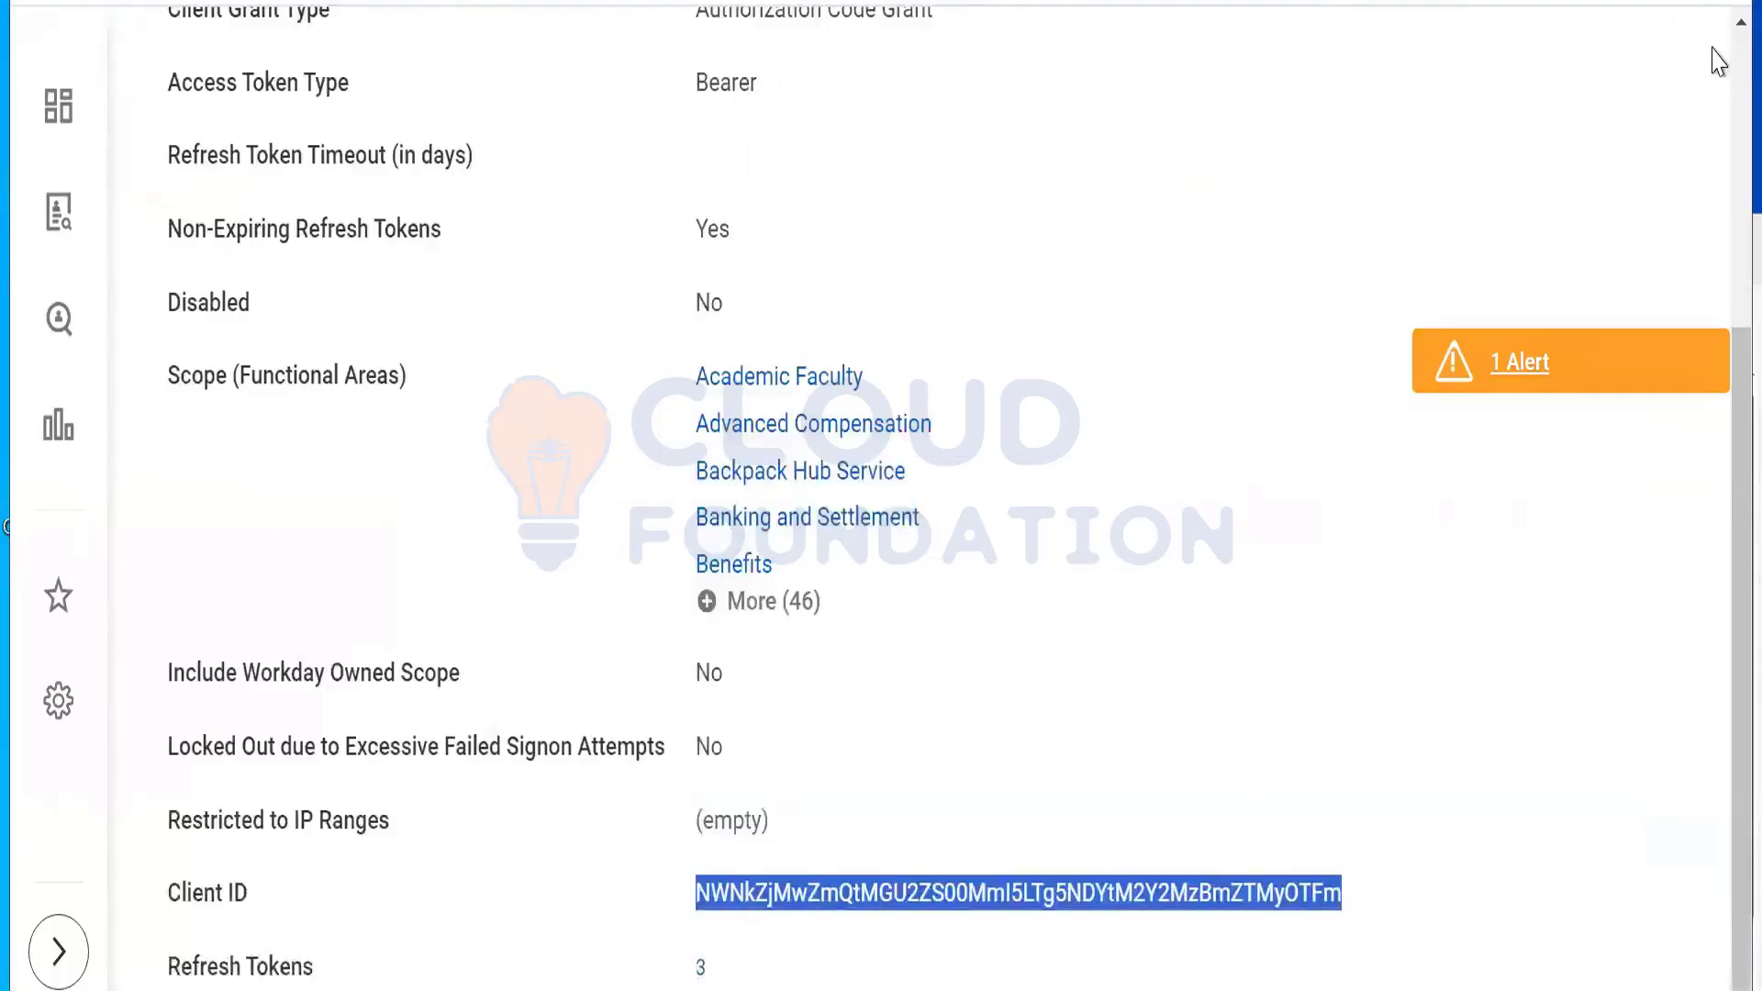
scroll(1718, 64, up, 5)
Step: Search 'API for integration' and open the Register API Client for Integrations task
click(711, 103)
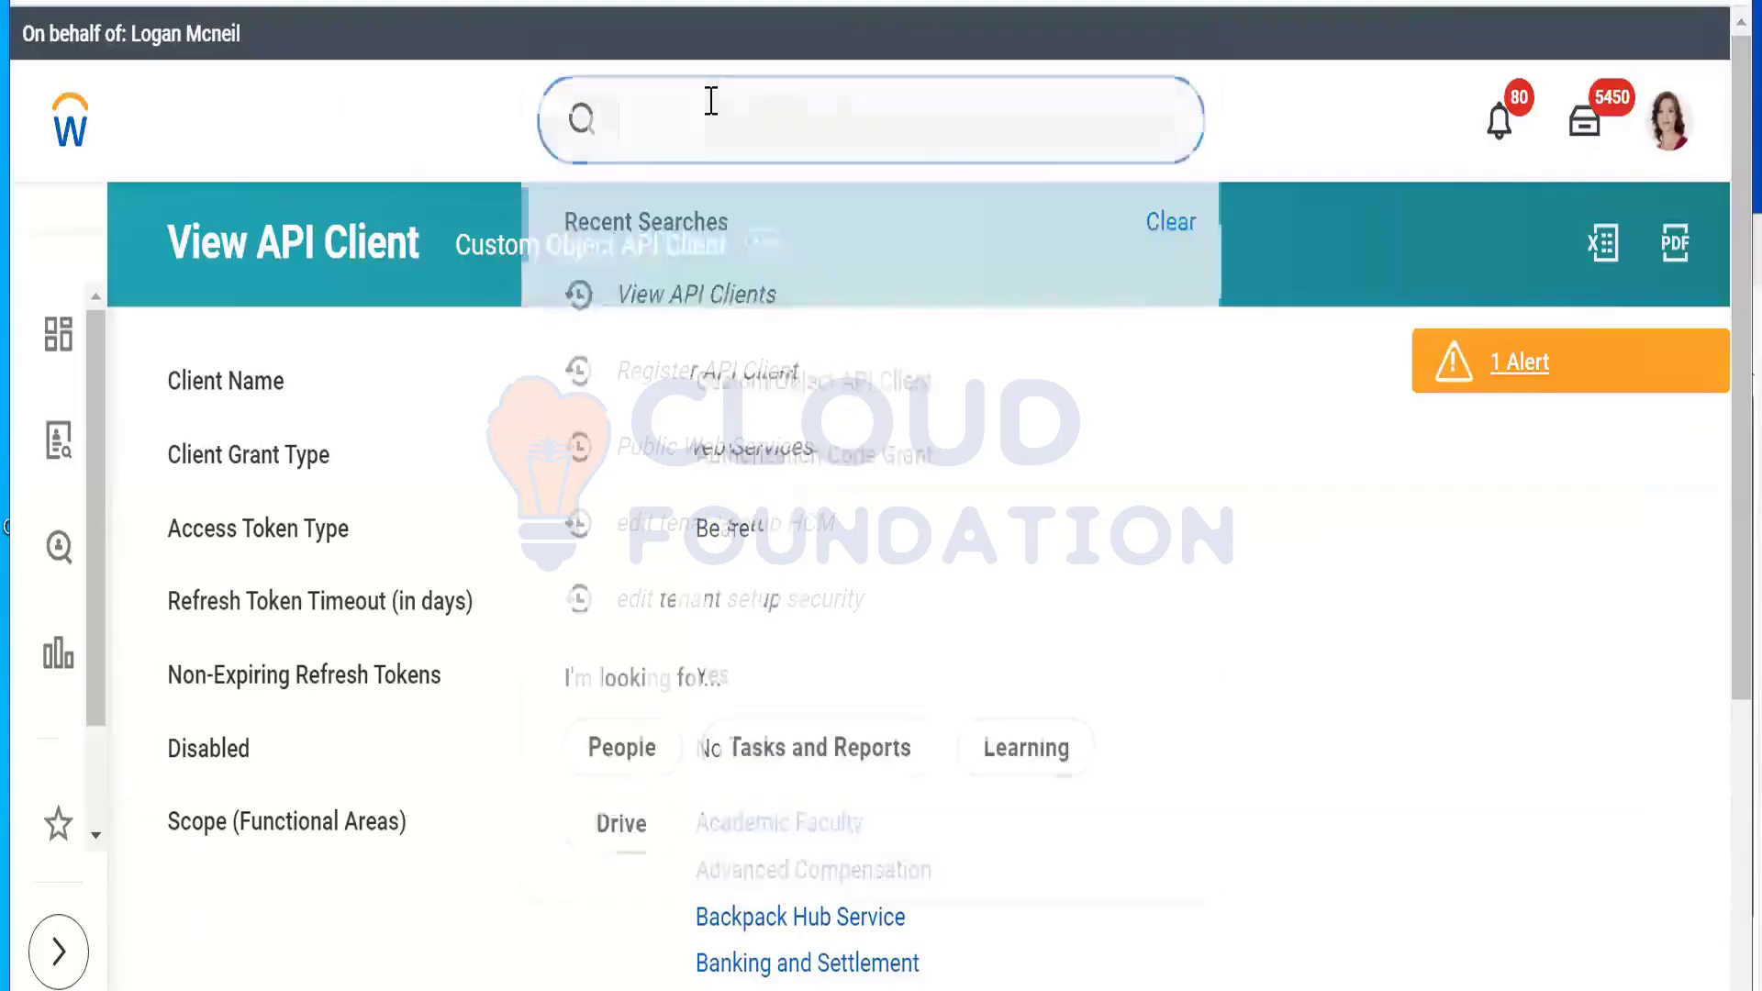
text(crea)
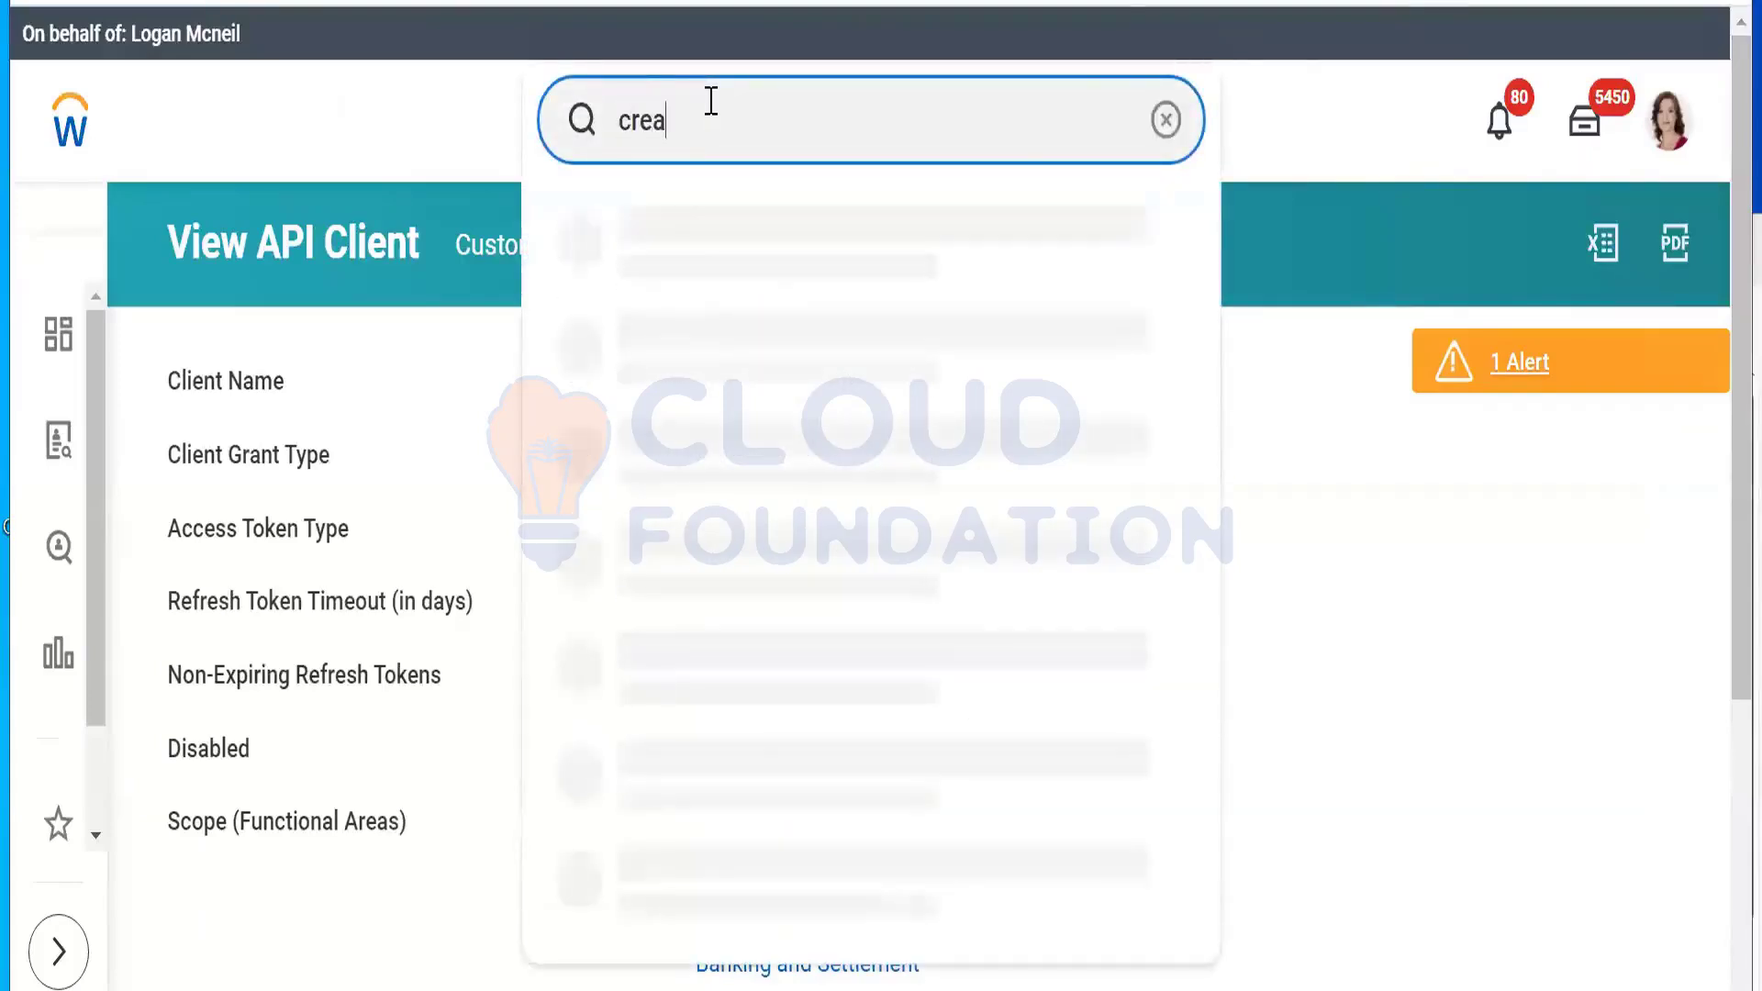
text(te API for integration)
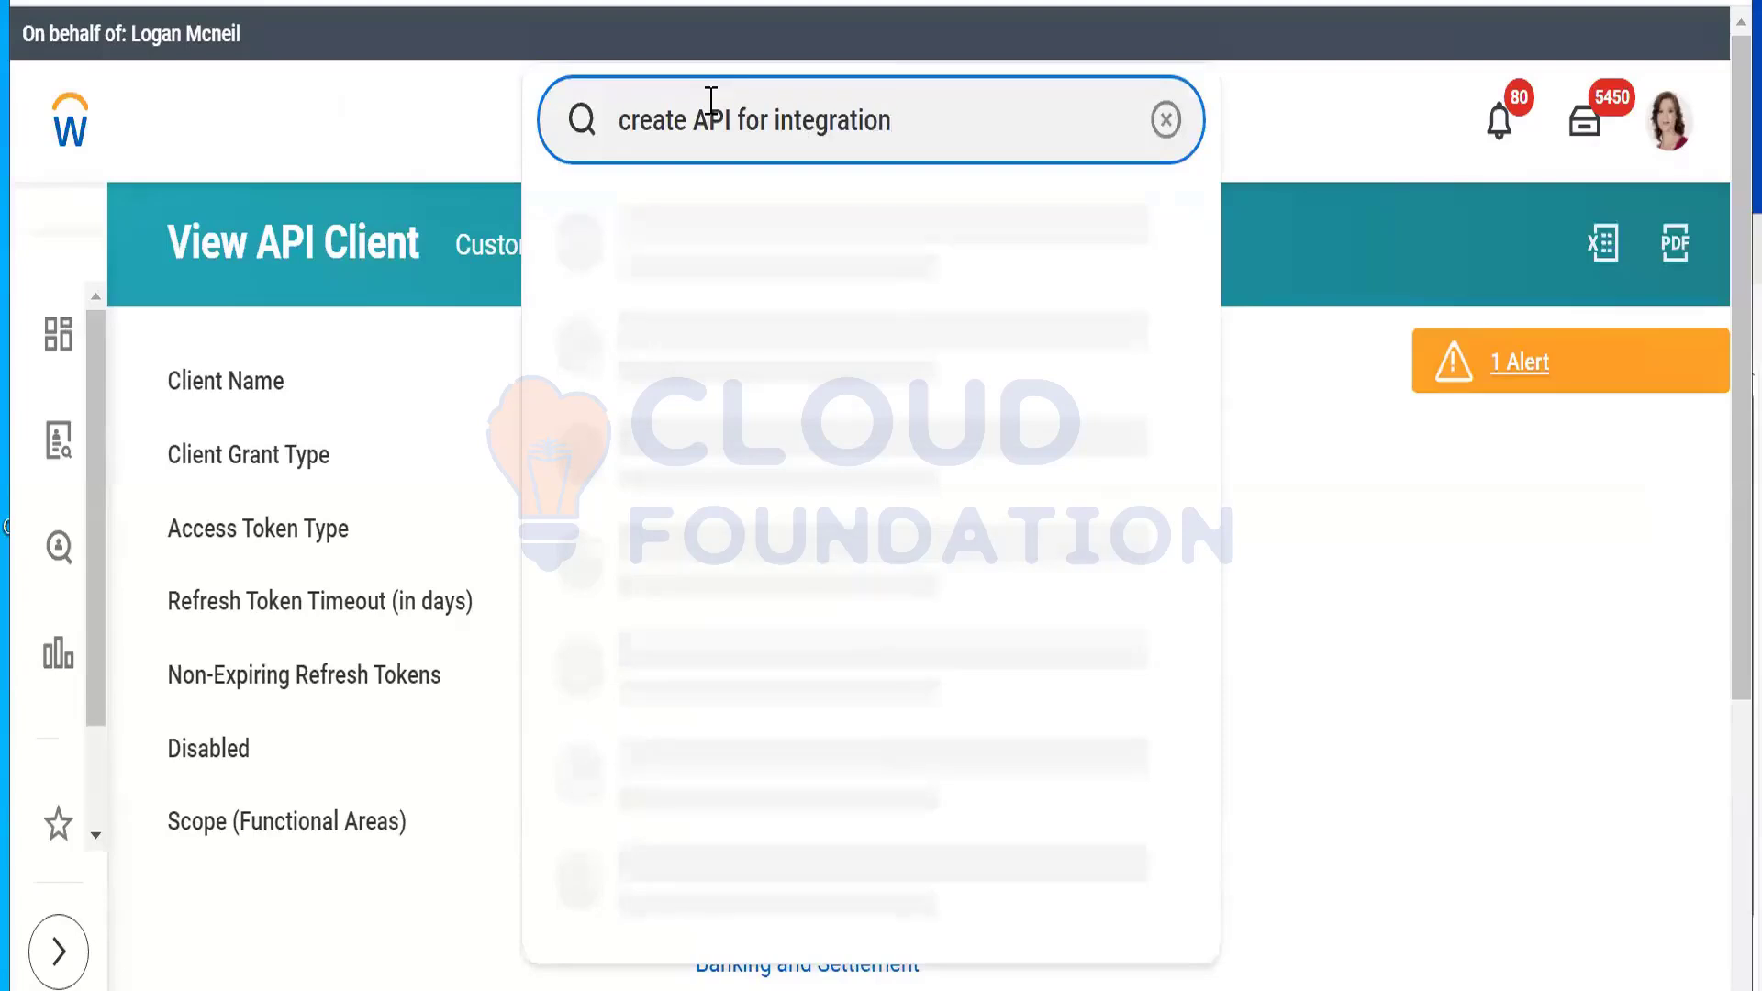
click(698, 132)
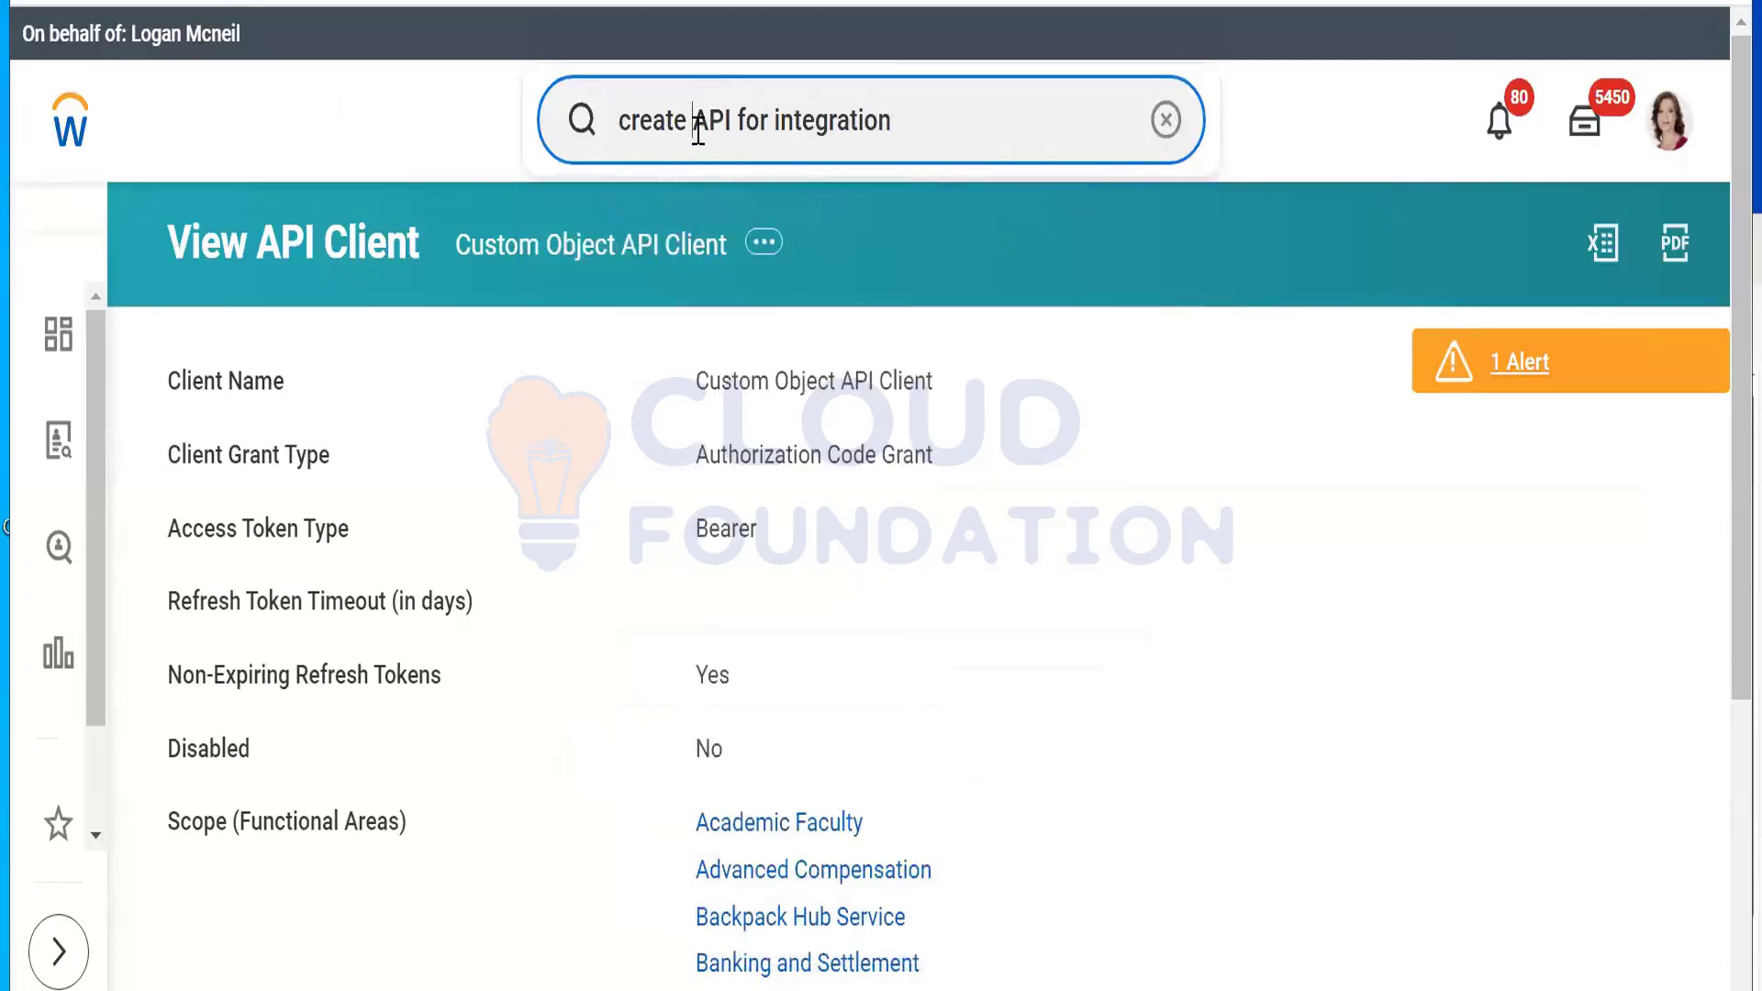
key(BackSpace)
key(BackSpace)
key(BackSpace)
key(BackSpace)
key(BackSpace)
key(BackSpace)
key(BackSpace)
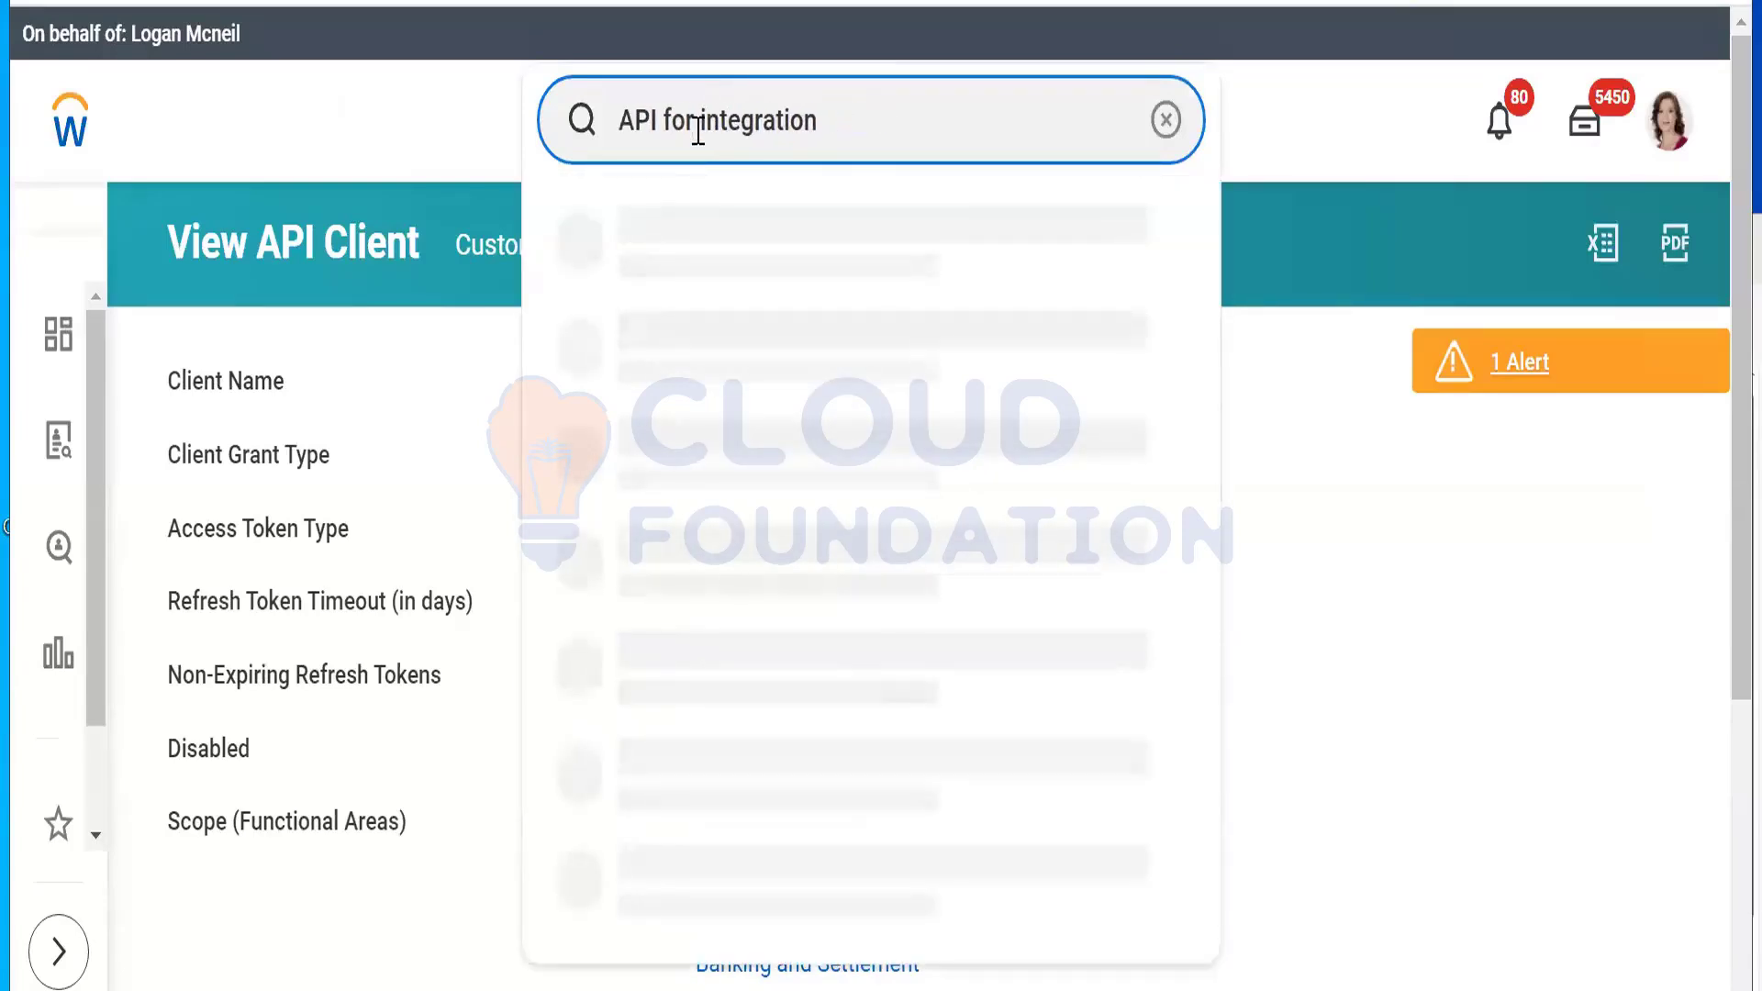
click(706, 259)
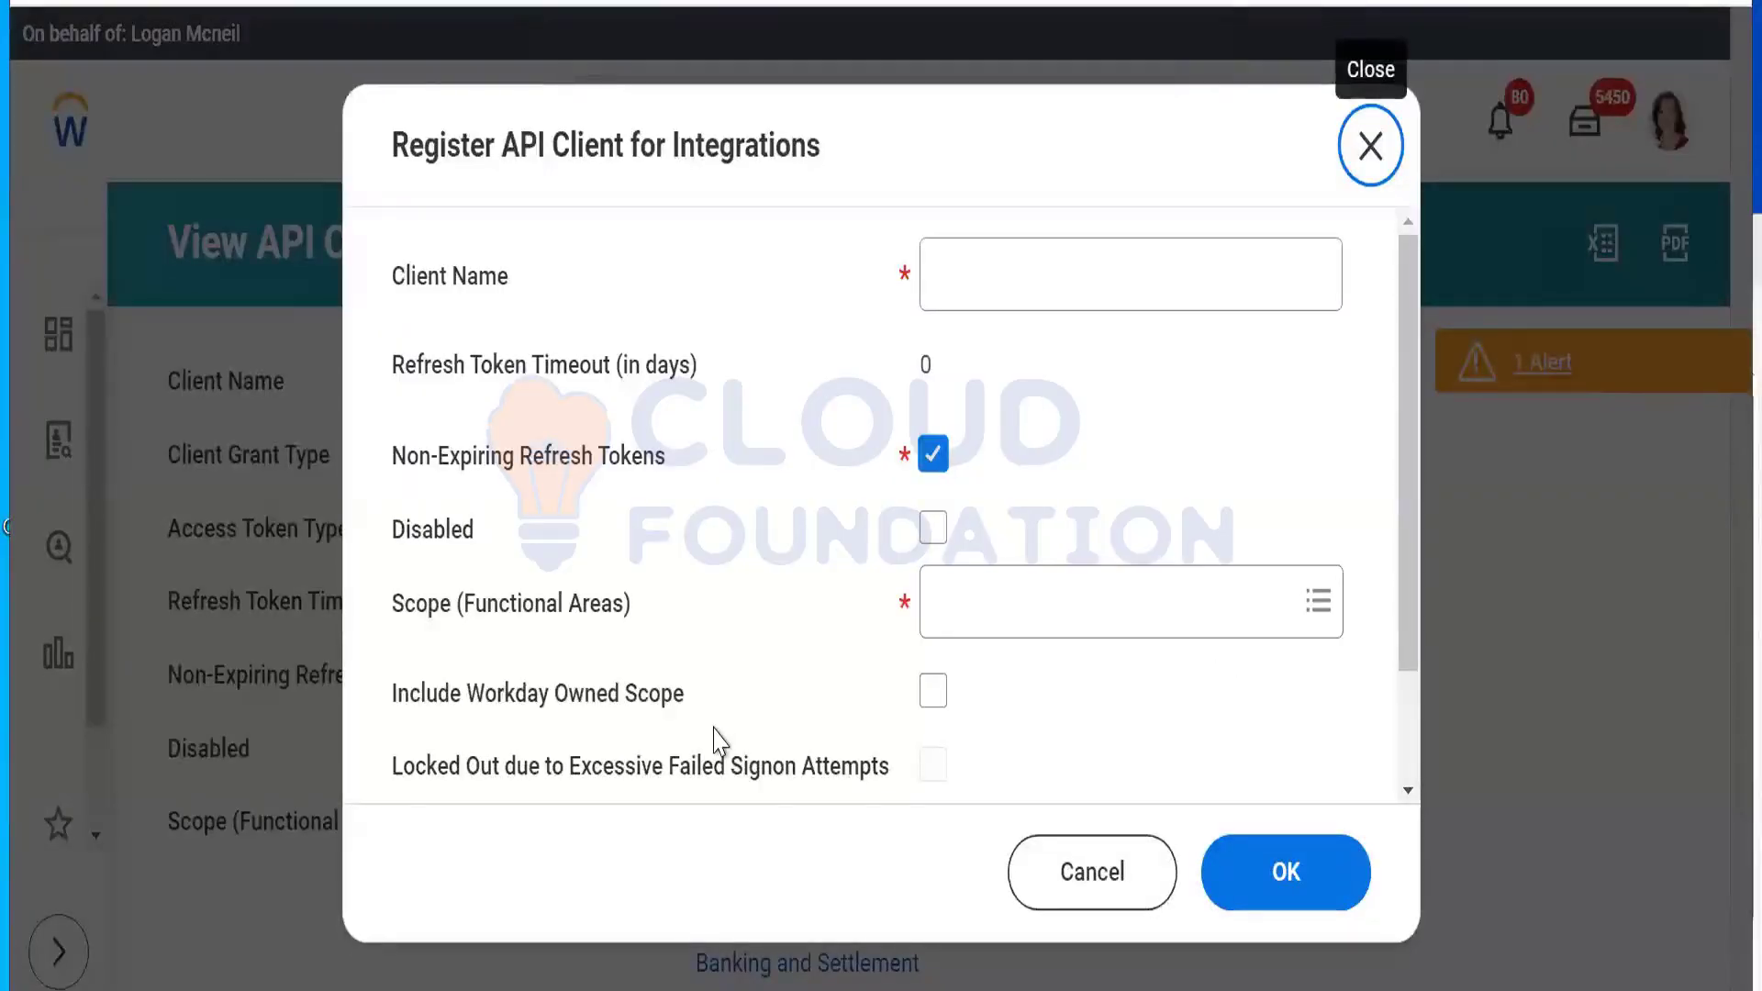
Step: Name the client 'API for Integration', set its scope to System, and submit
click(1070, 246)
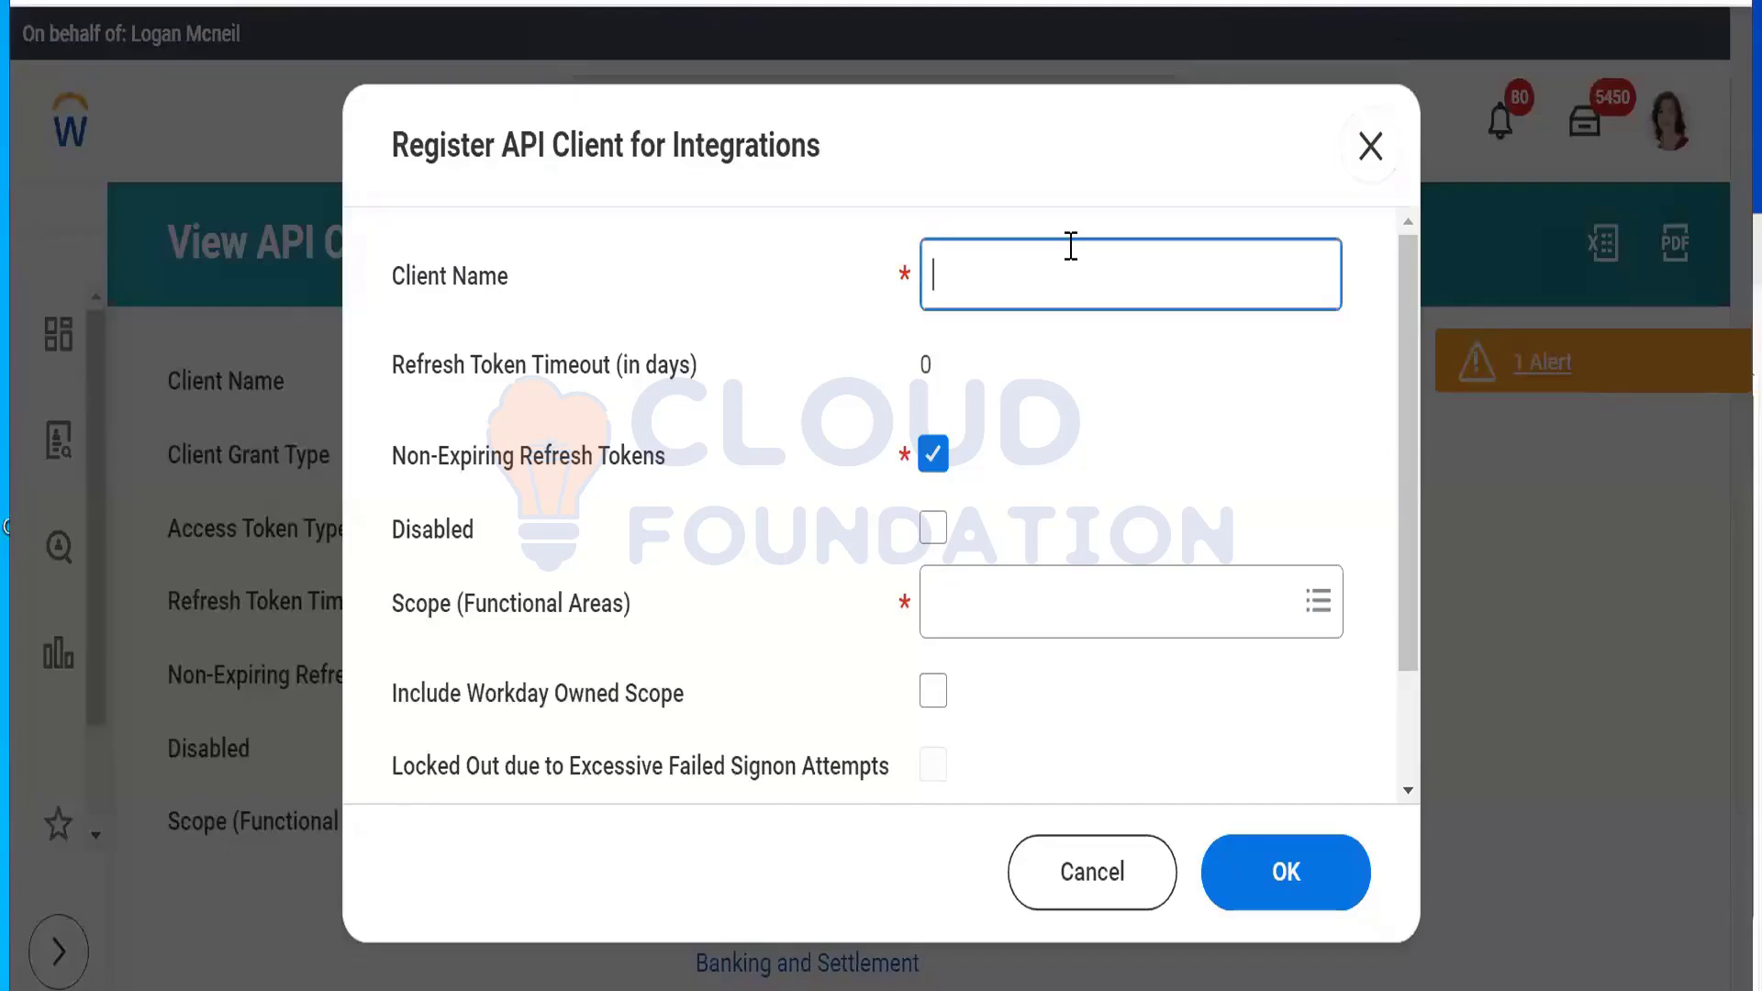
text(API for Integration)
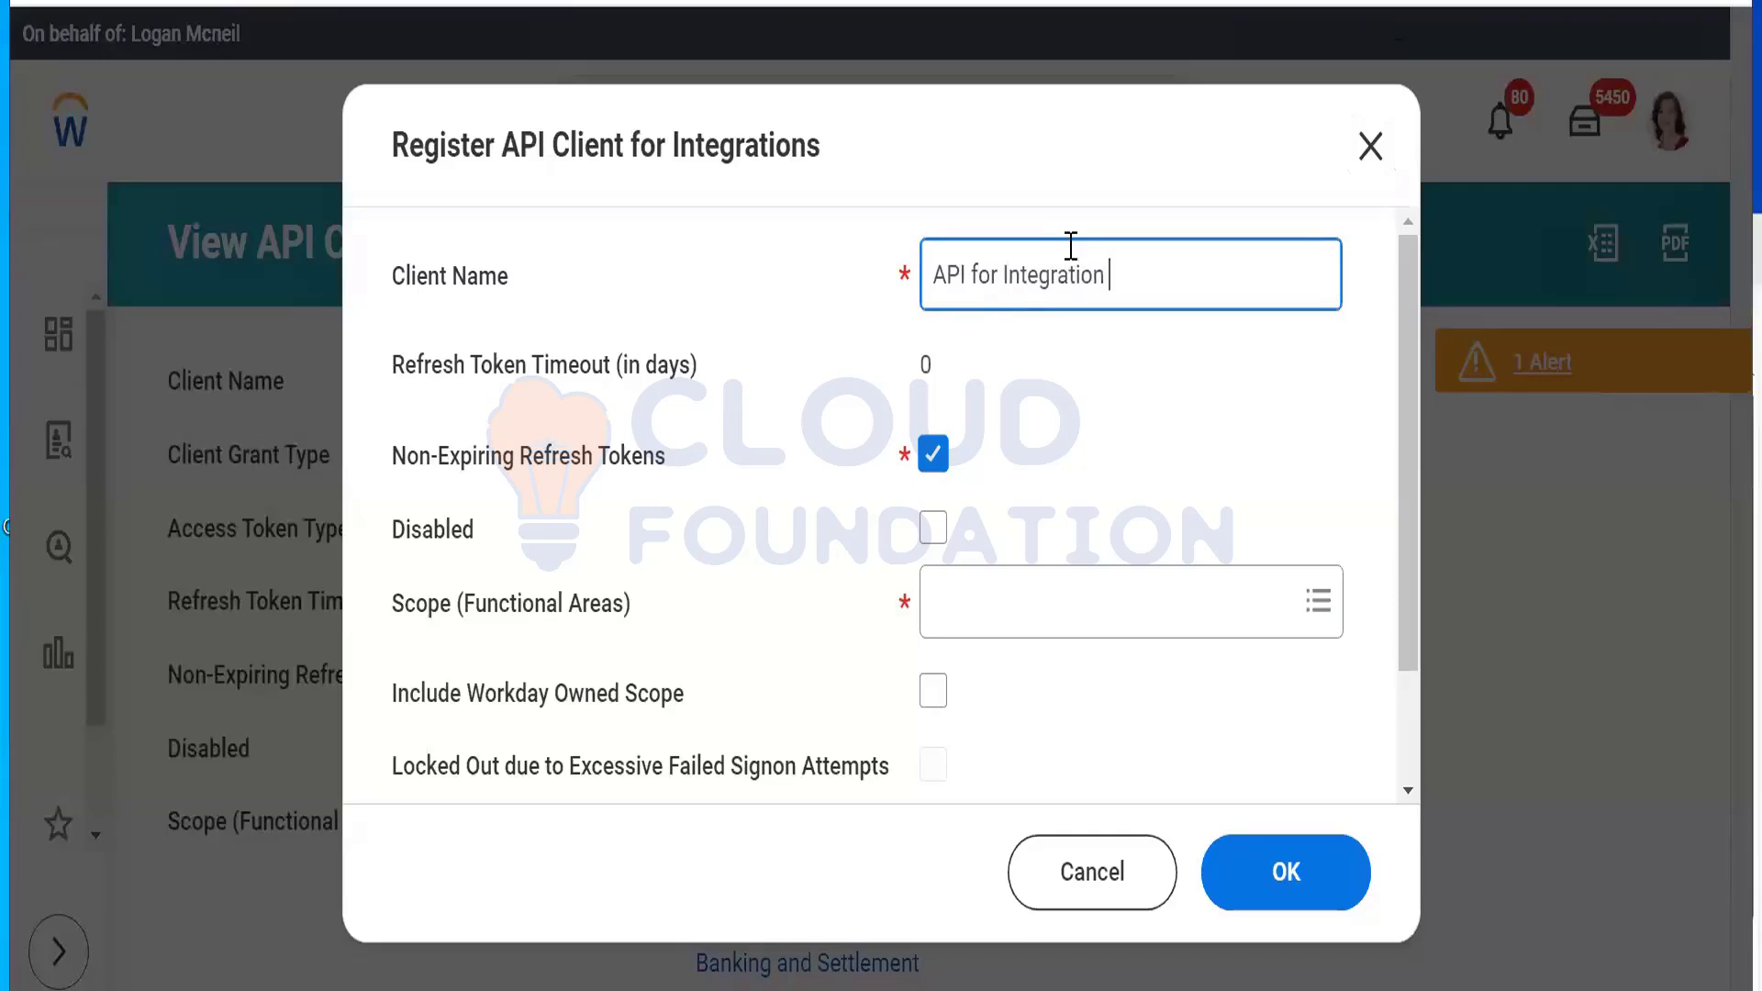
click(1049, 630)
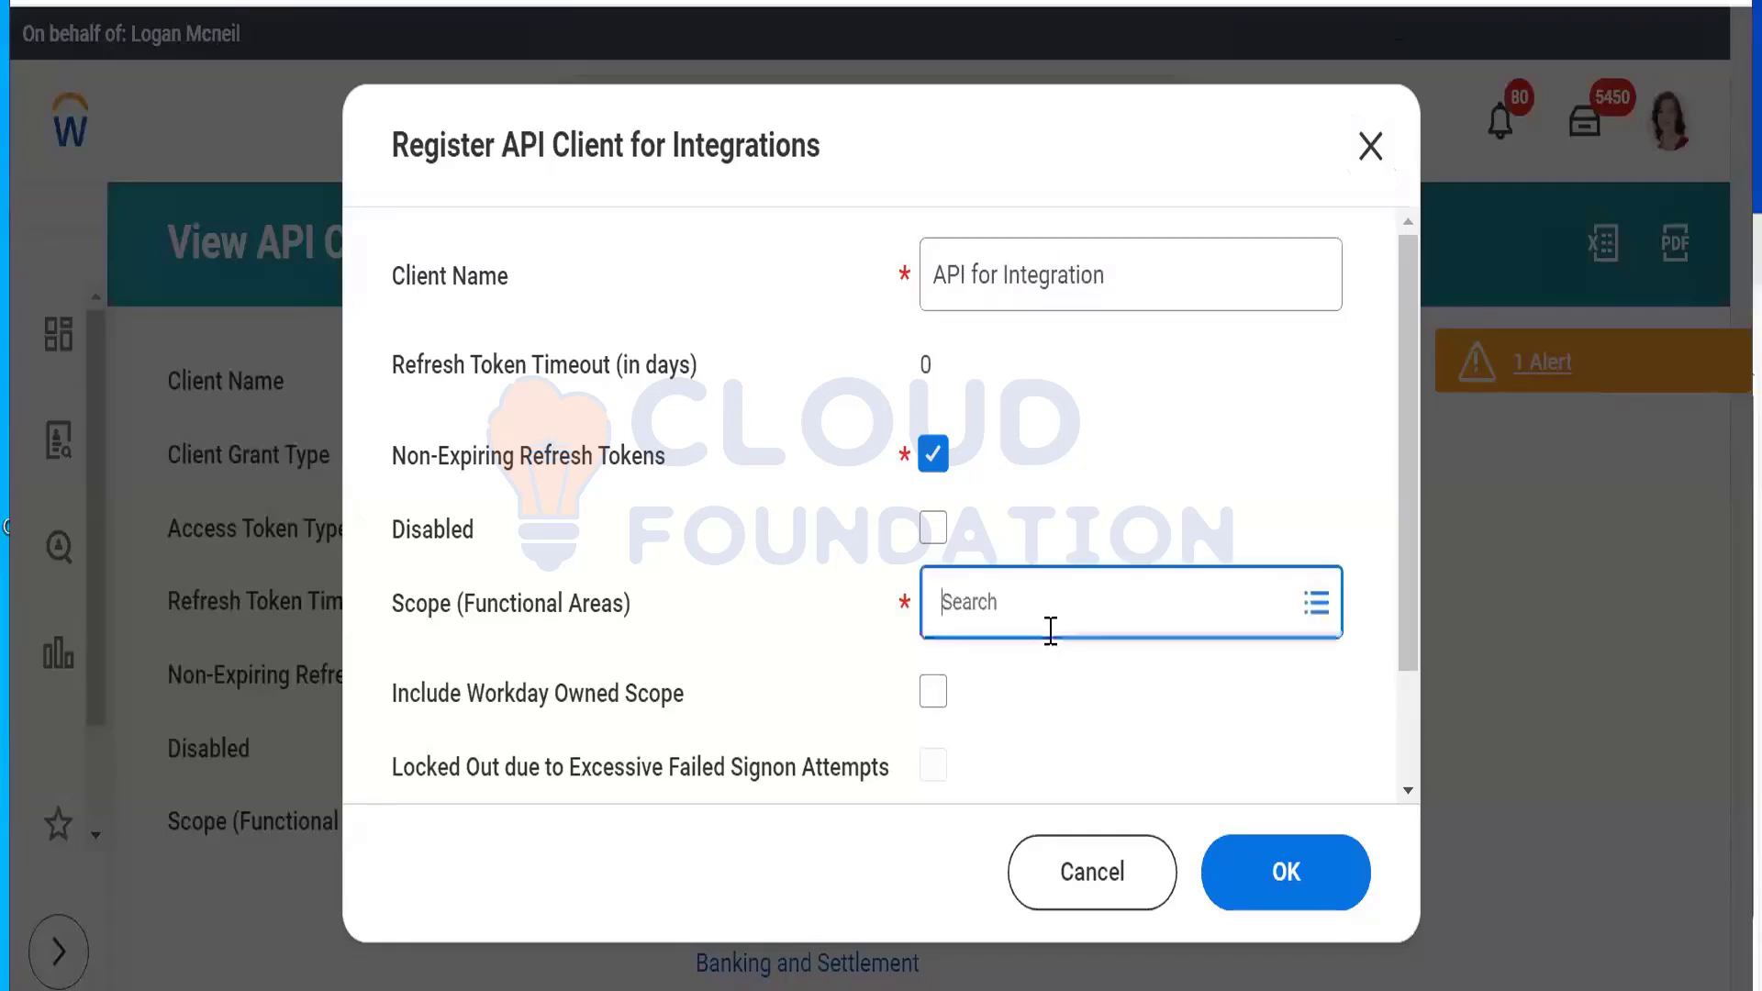
text(System)
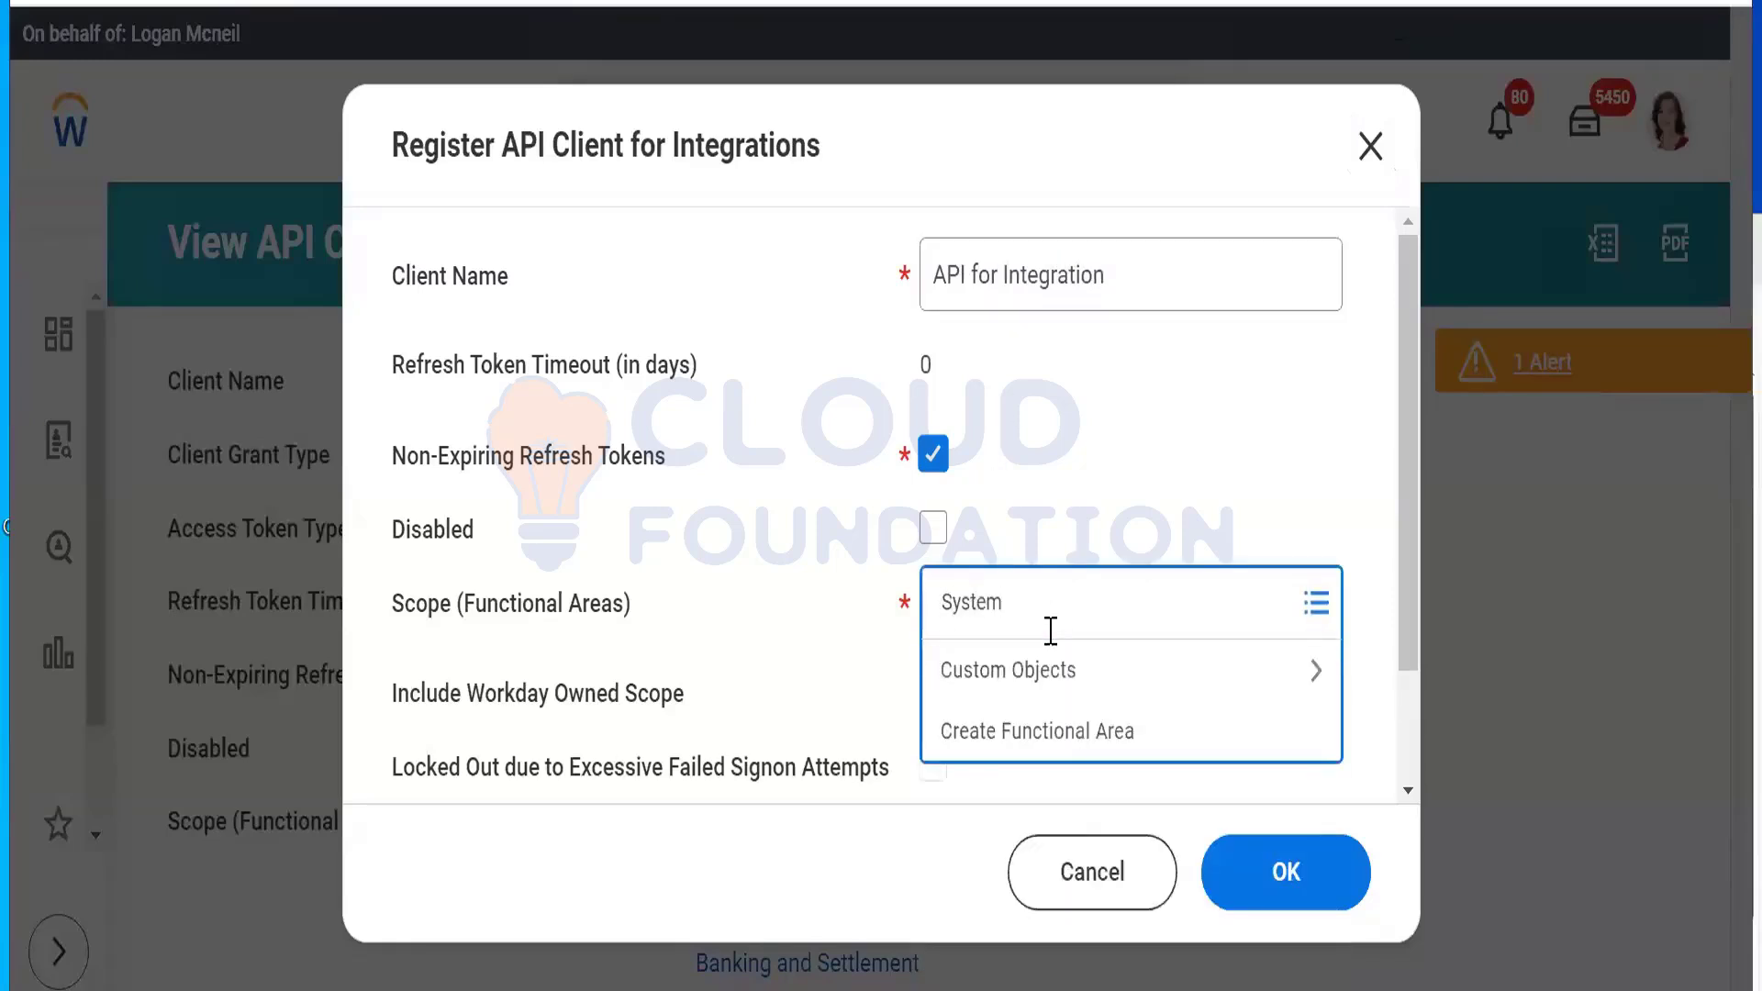
key(Return)
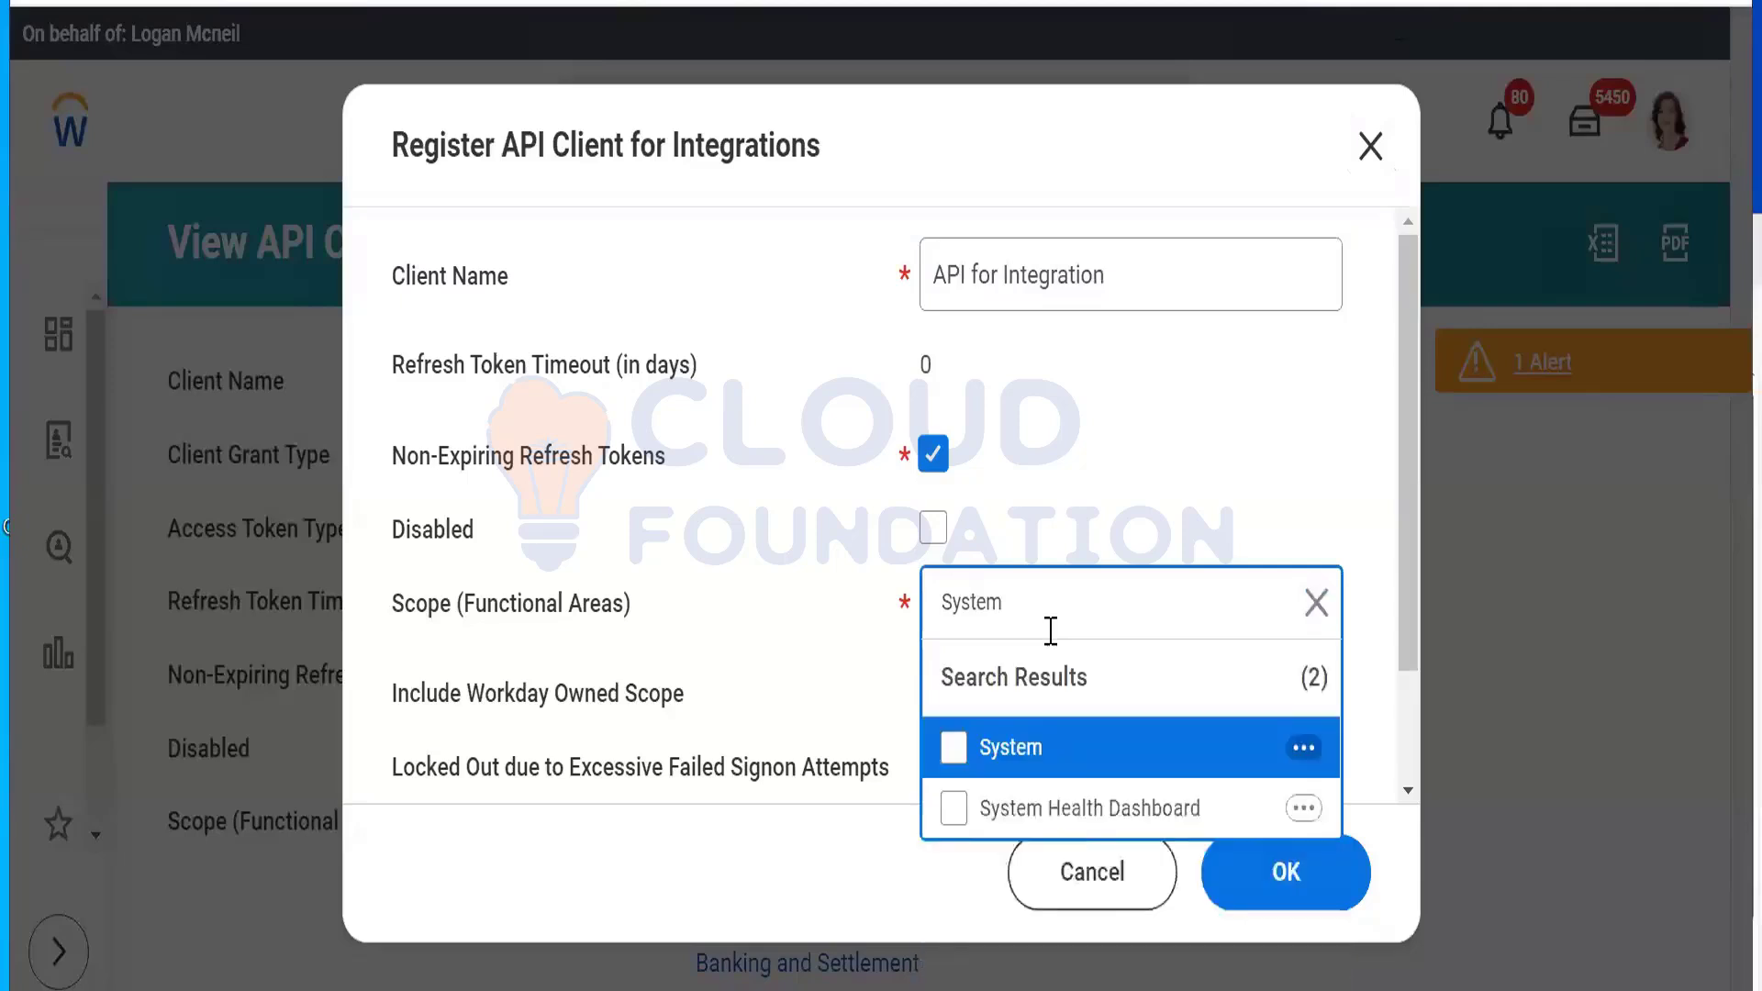
click(1014, 751)
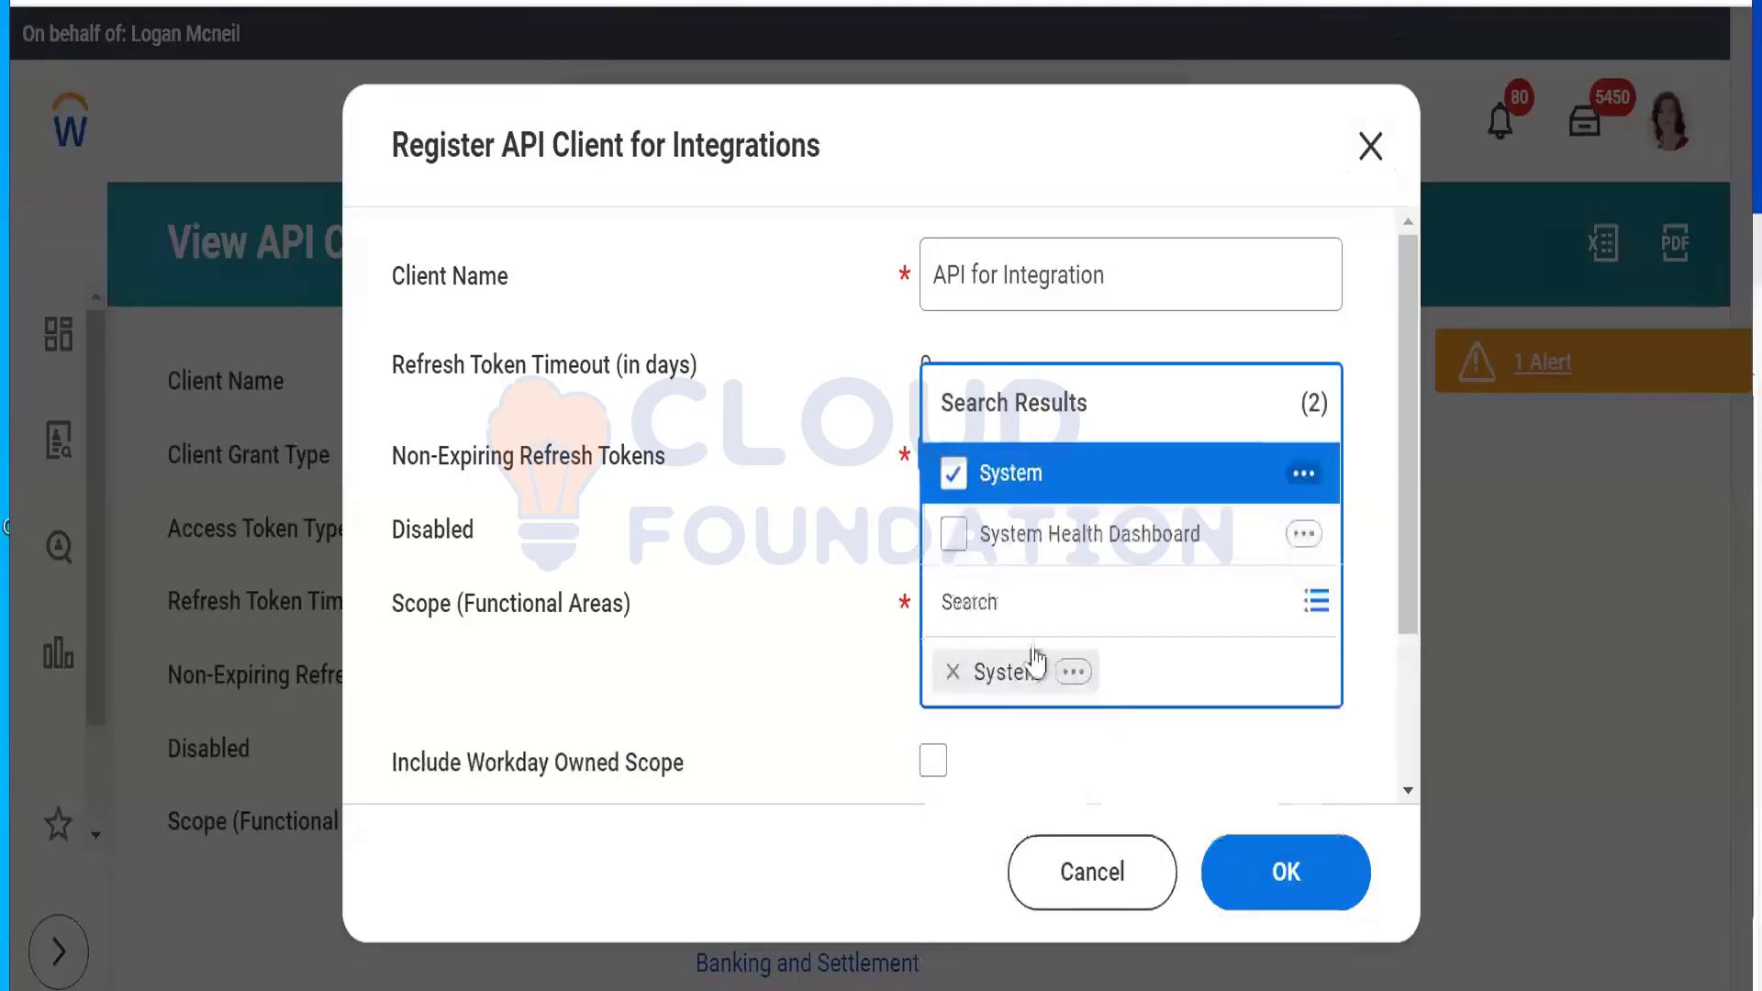
click(807, 628)
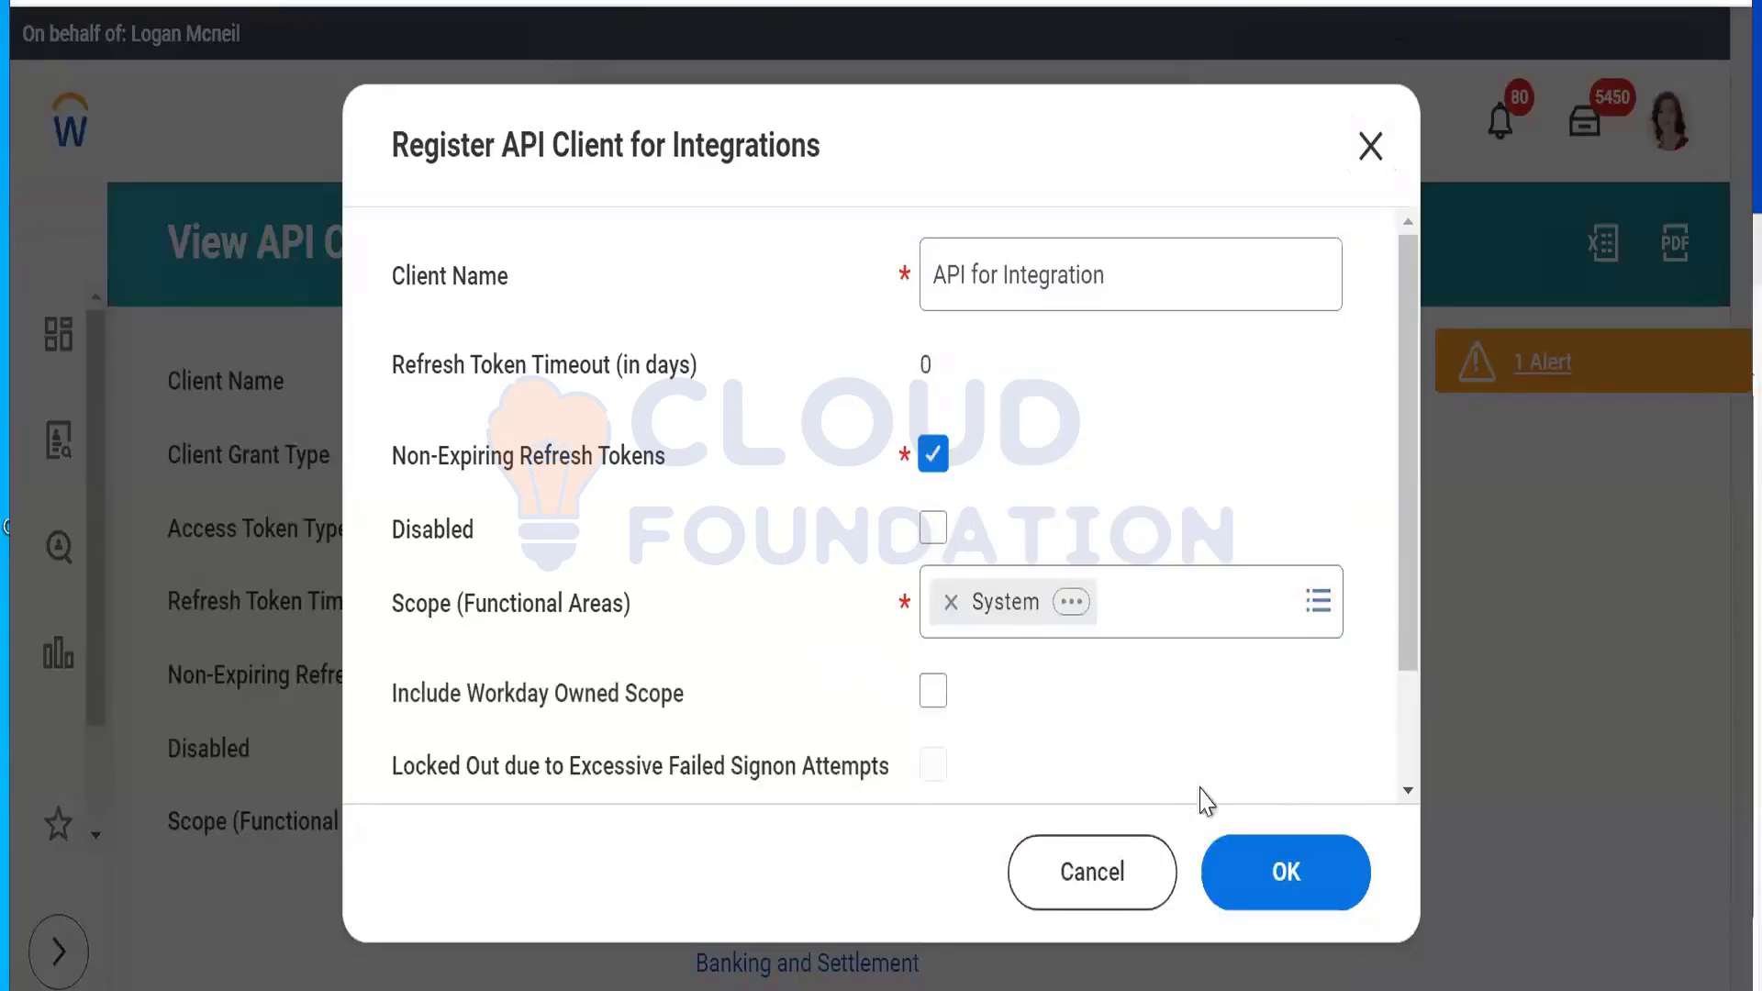
click(1285, 874)
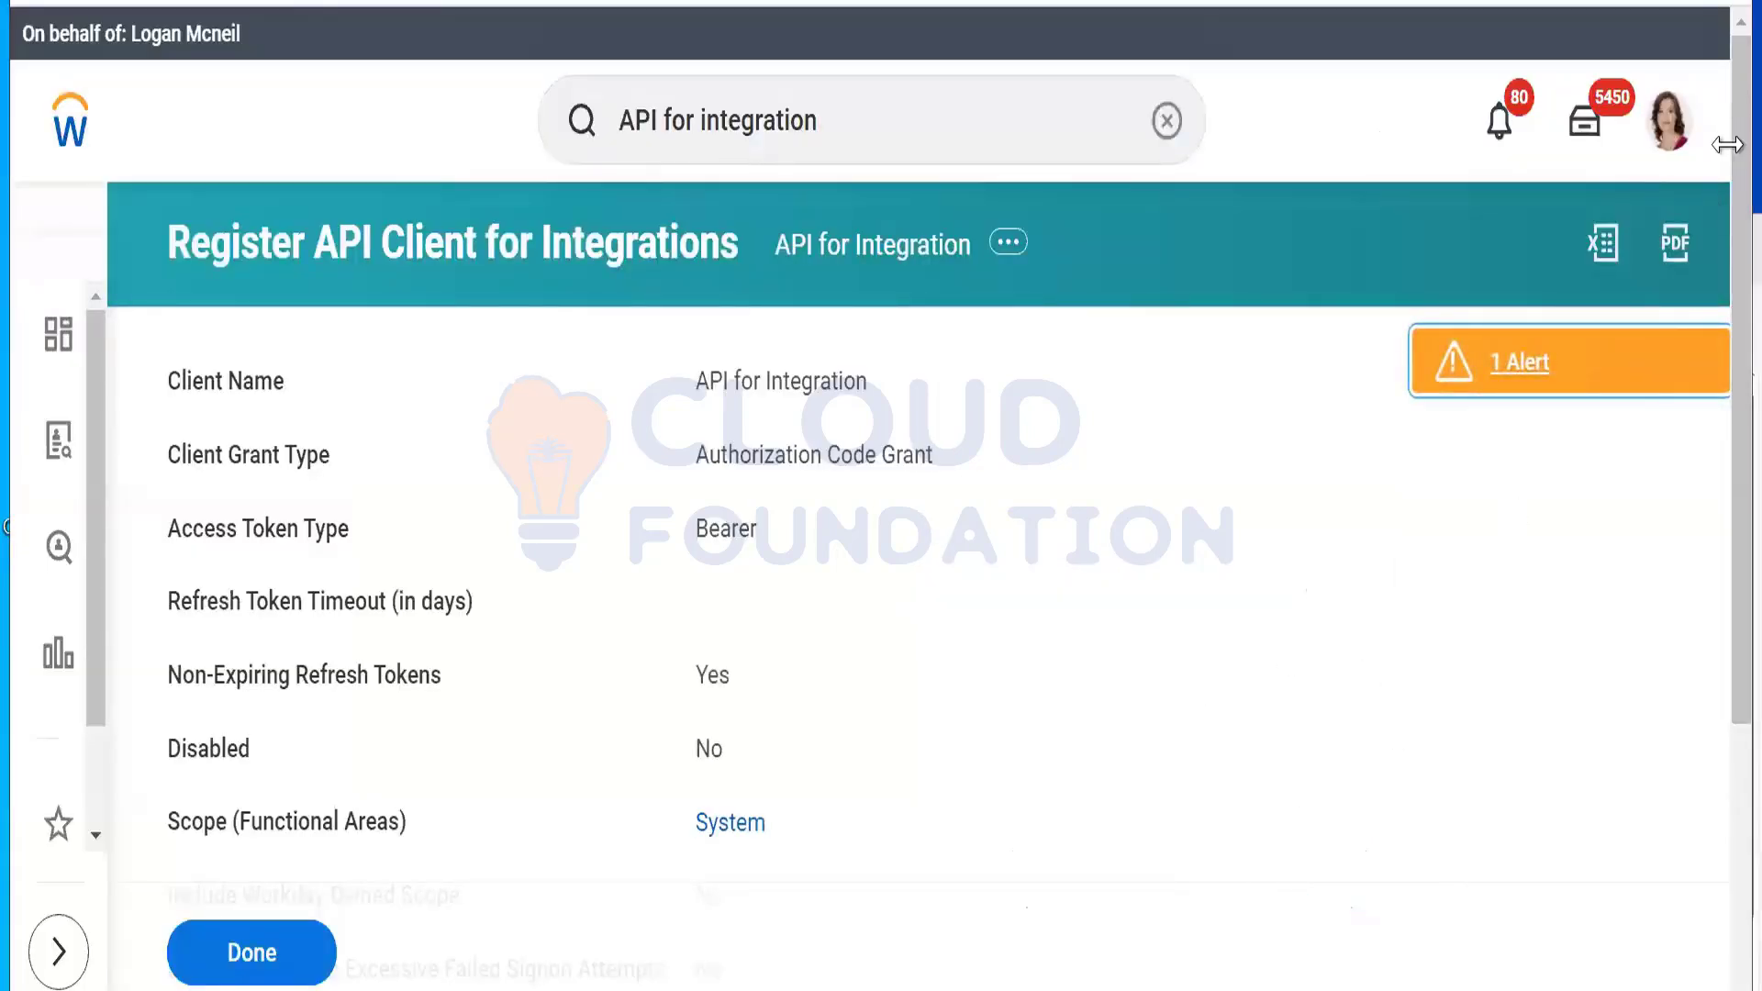
Step: Scroll the confirmation page and select the new client's Client ID and Client Secret rows
drag(1726, 144, 1739, 482)
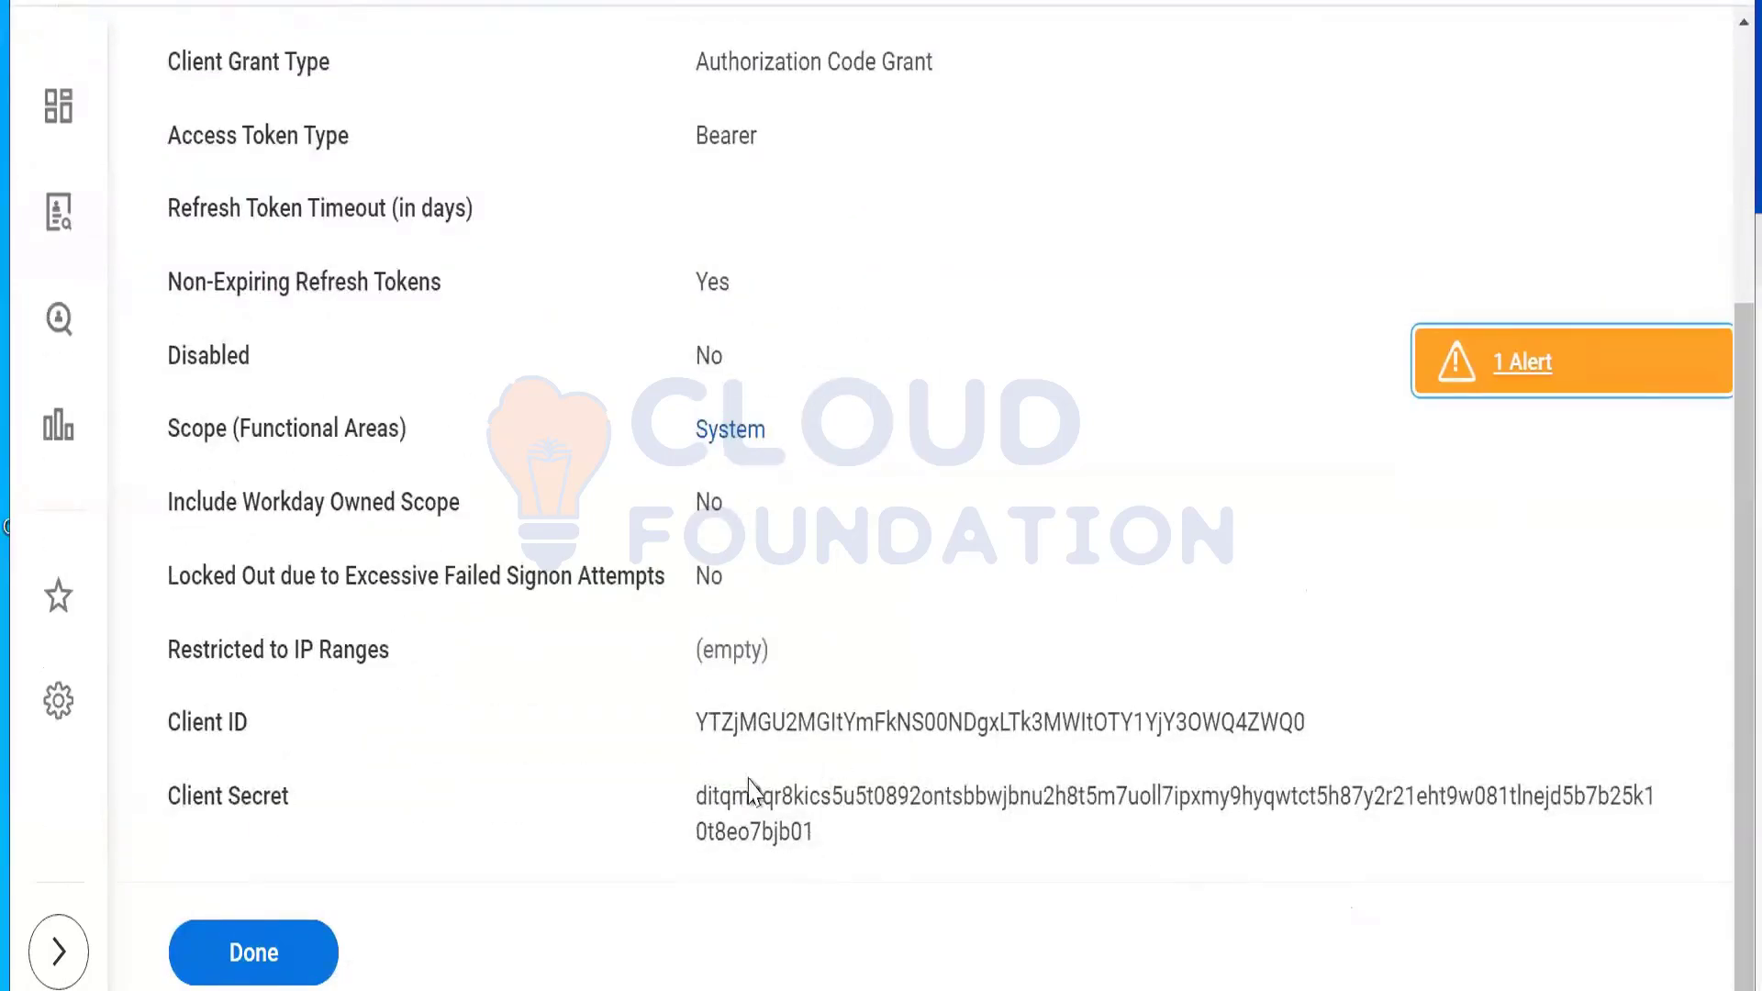
drag(748, 789, 694, 690)
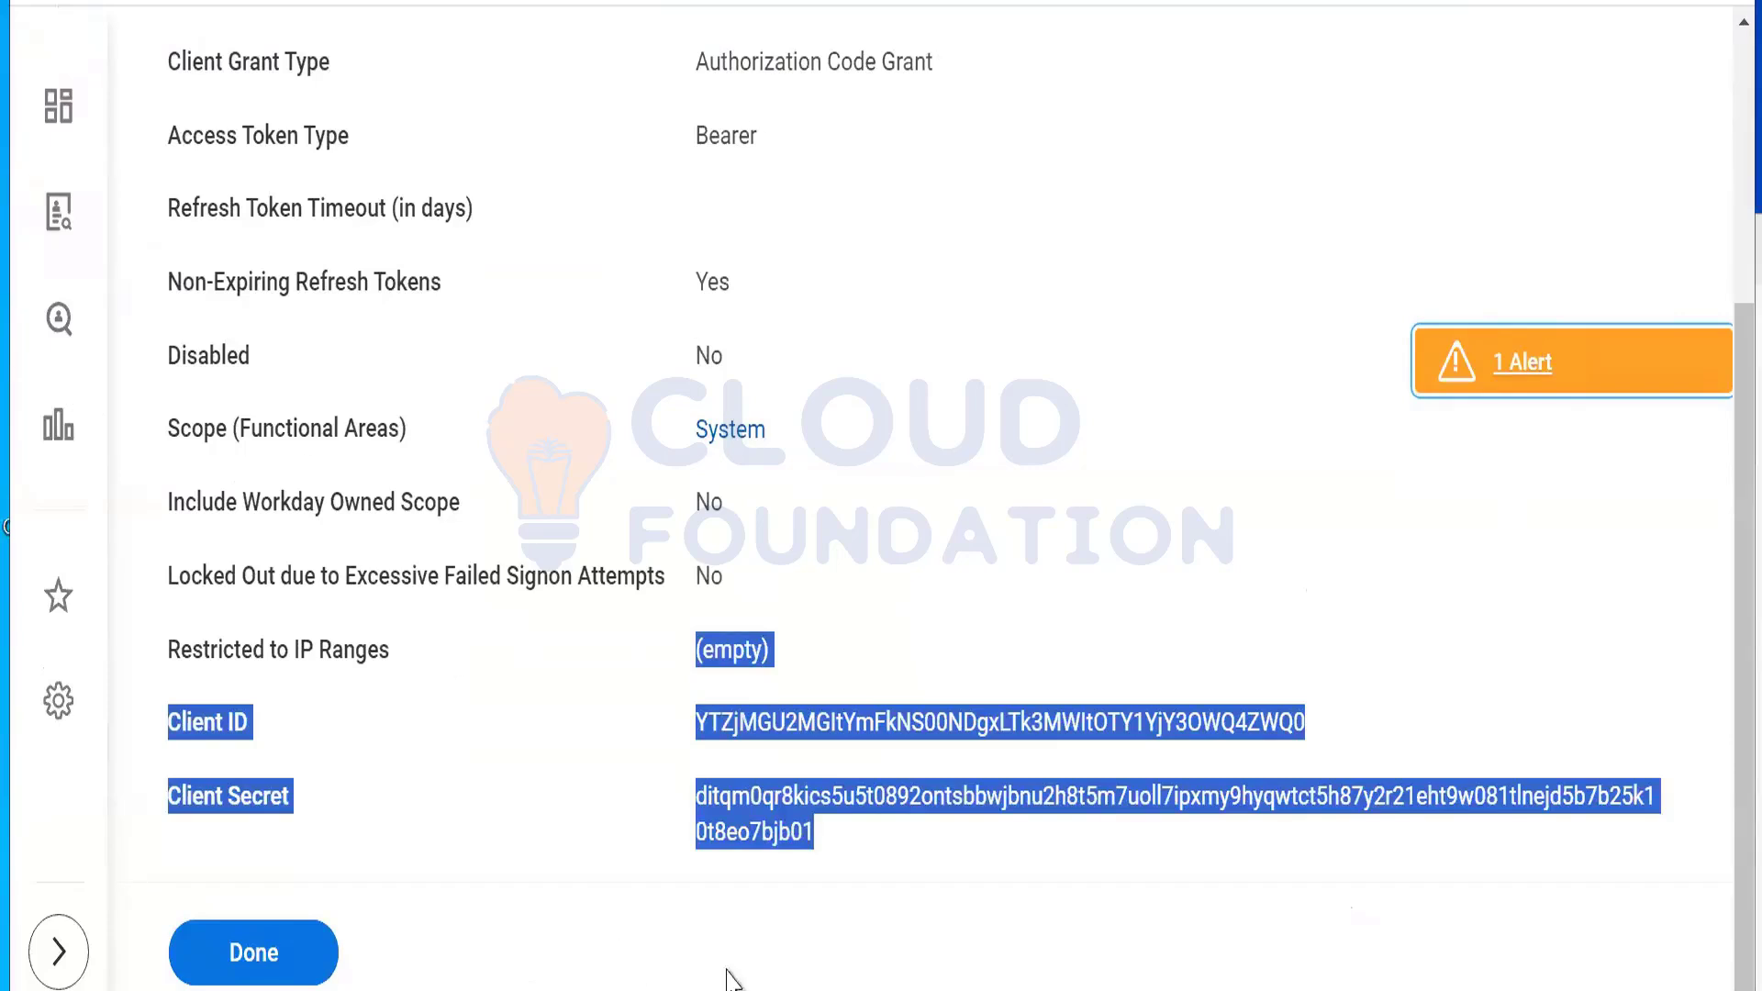
Step: Deselect the highlighted client credential text on the Workday page
click(681, 716)
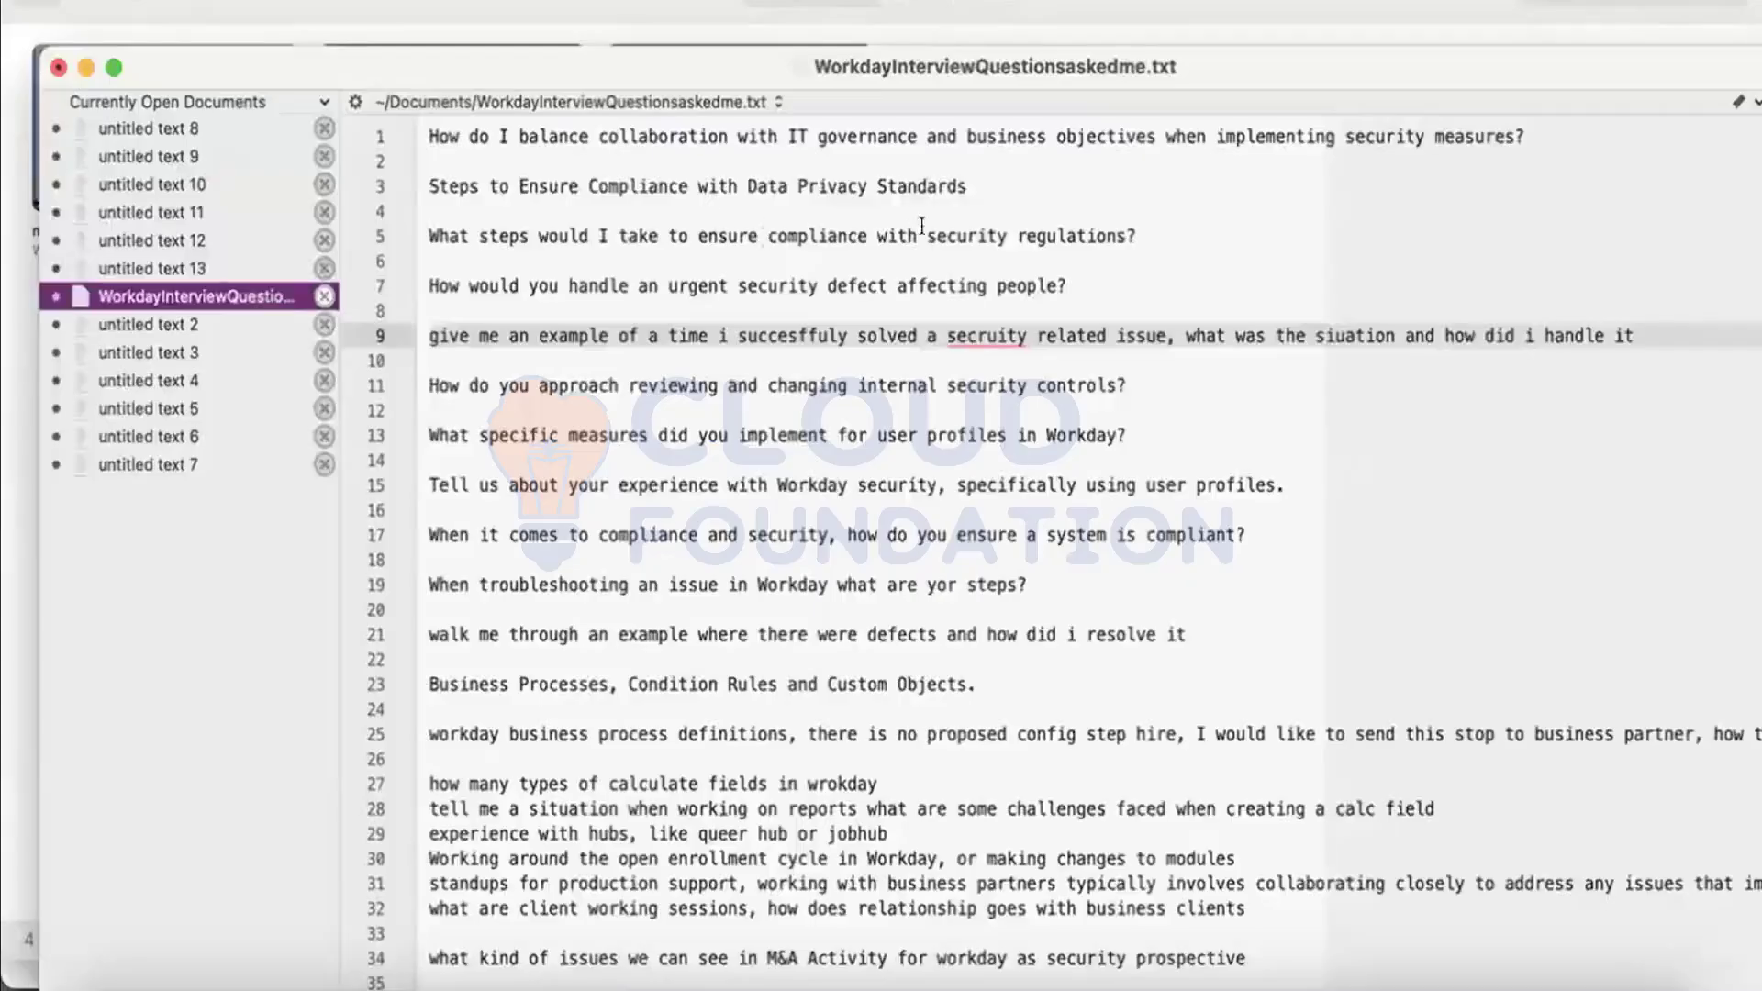
Step: Select the line 7 question about handling an urgent security defect in BBEdit
click(1142, 230)
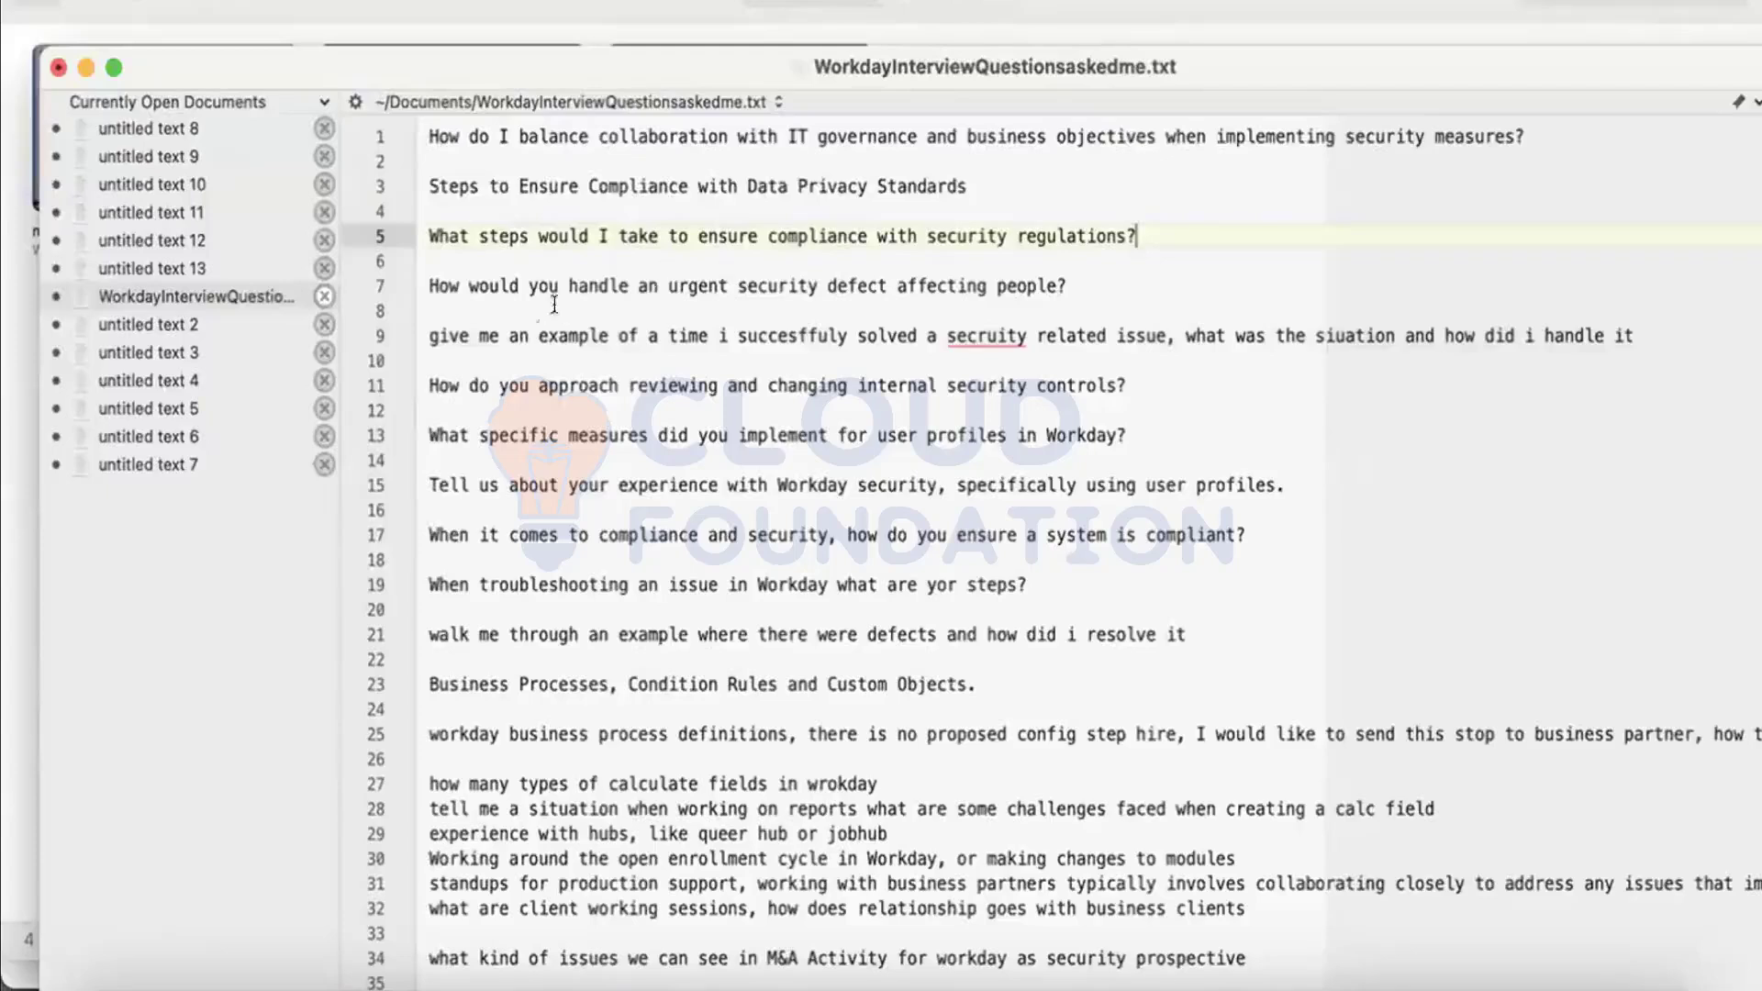
click(819, 274)
drag(1096, 274, 412, 272)
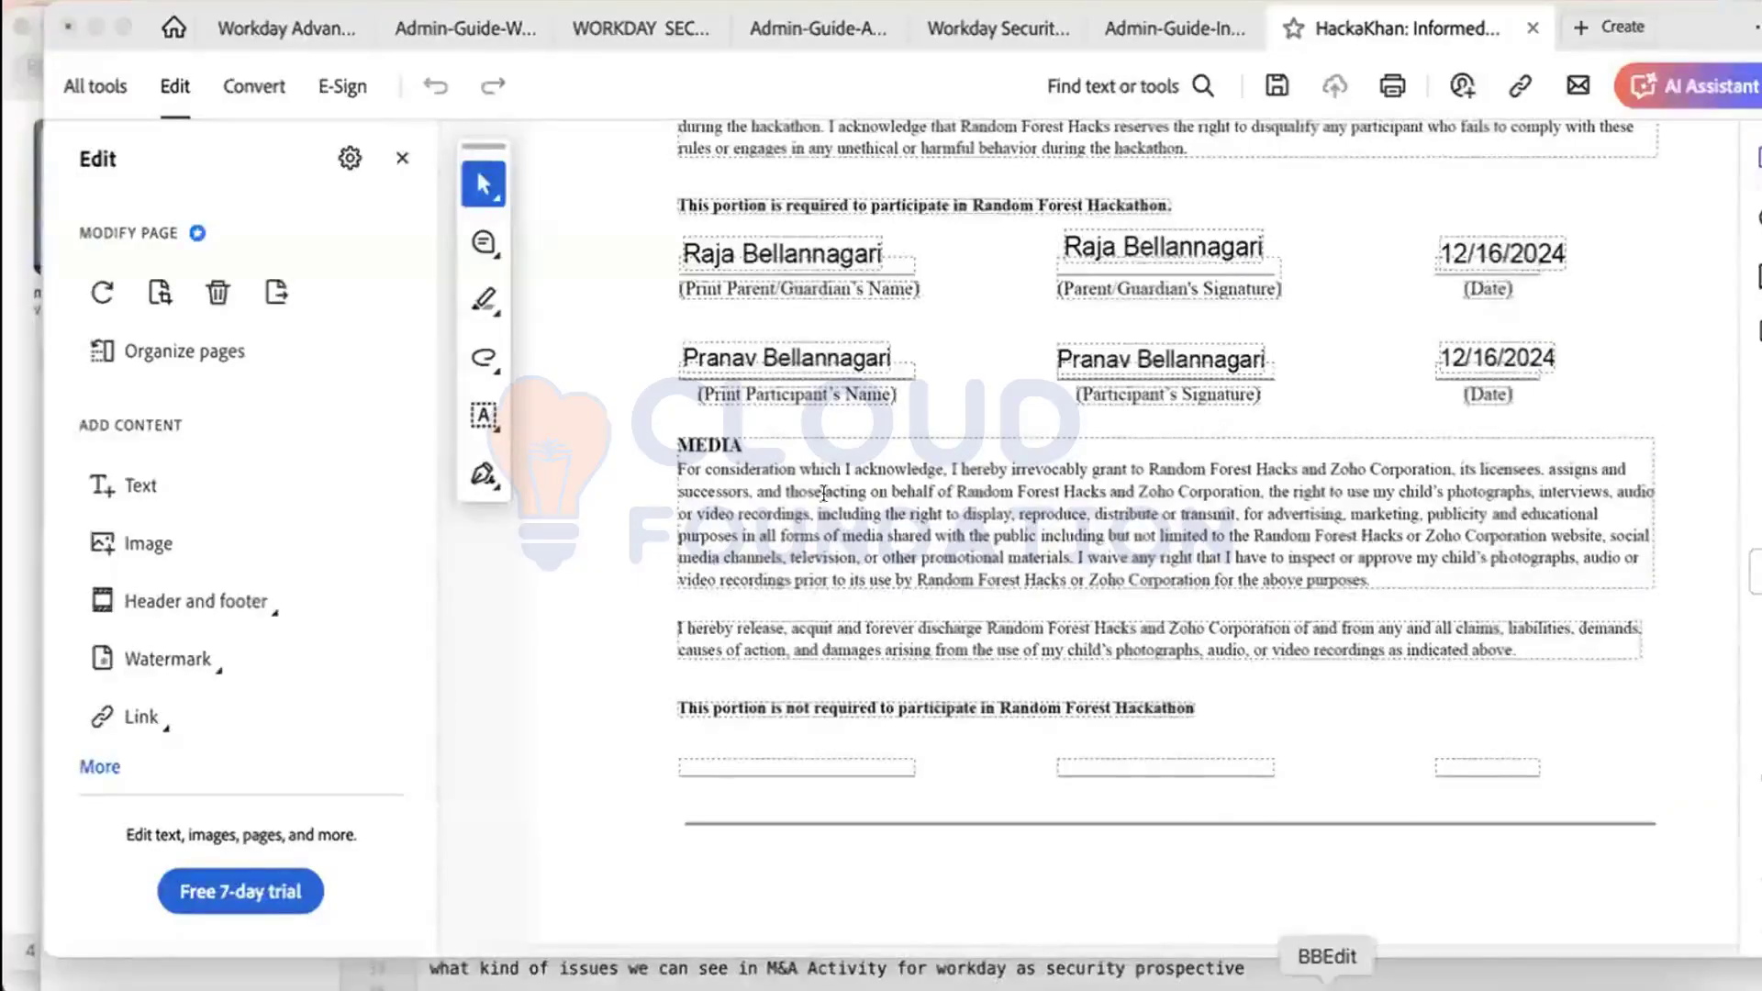
Step: Bring the BBEdit interview questions window back in front of Acrobat
click(1233, 983)
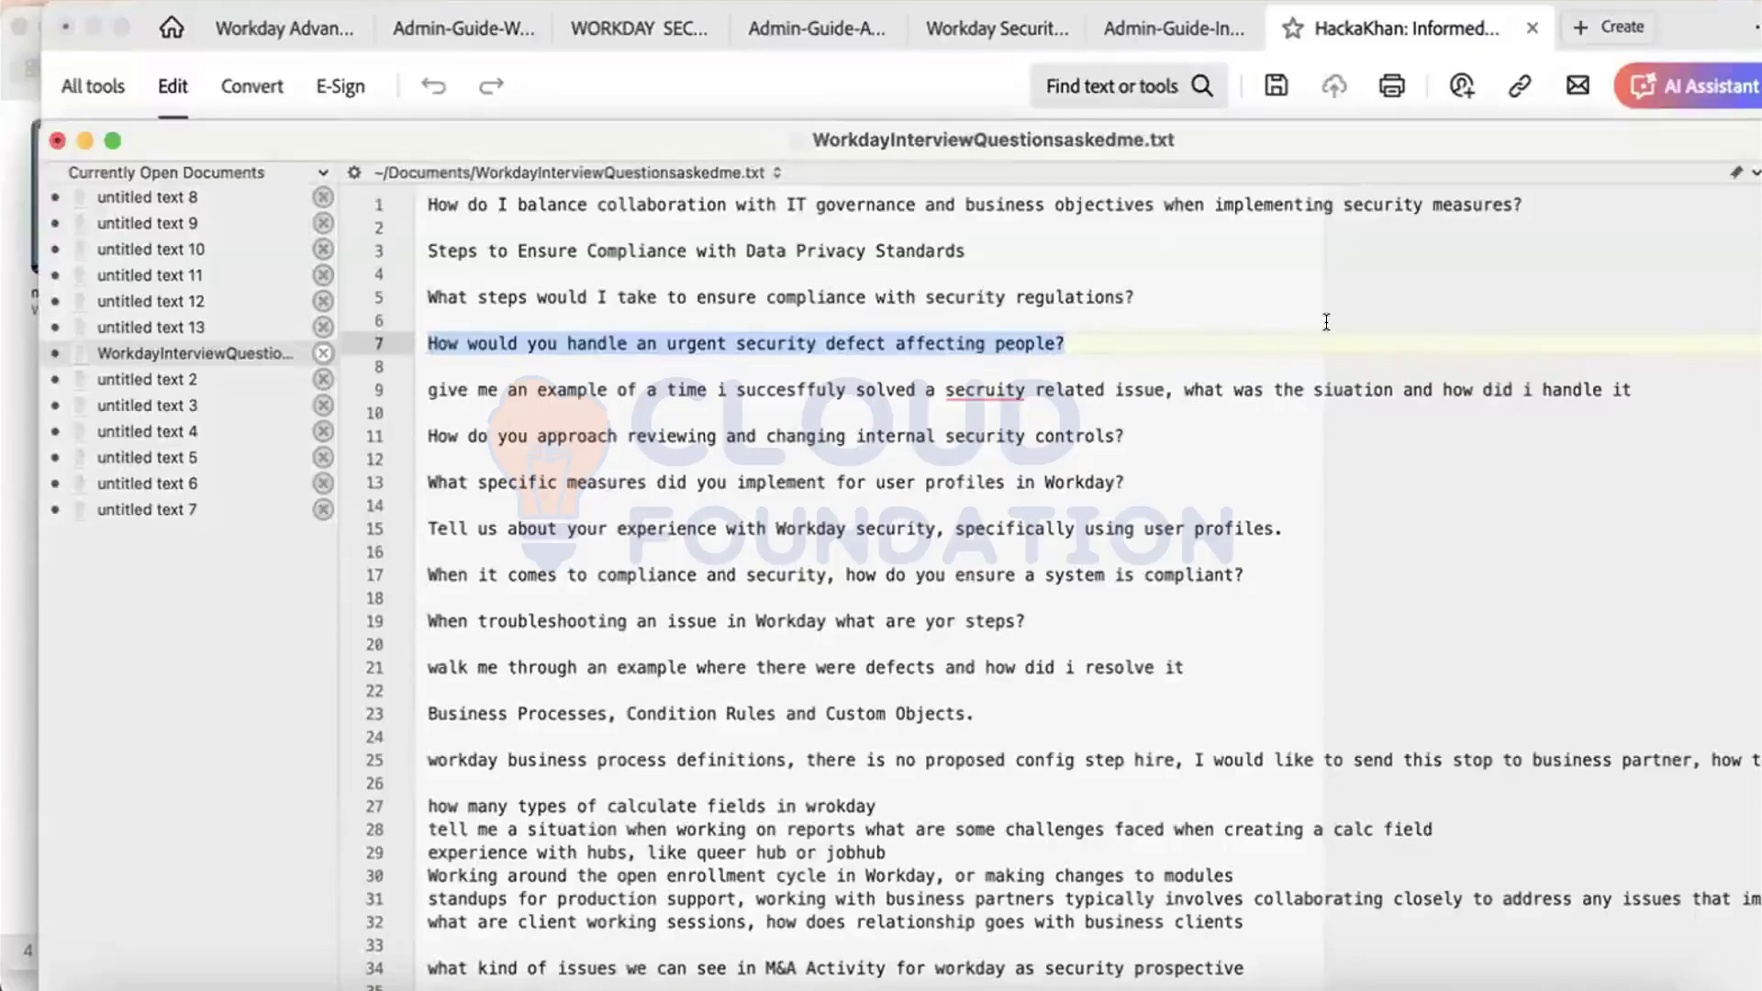
Step: Deselect the urgent security defect question in BBEdit
click(1146, 227)
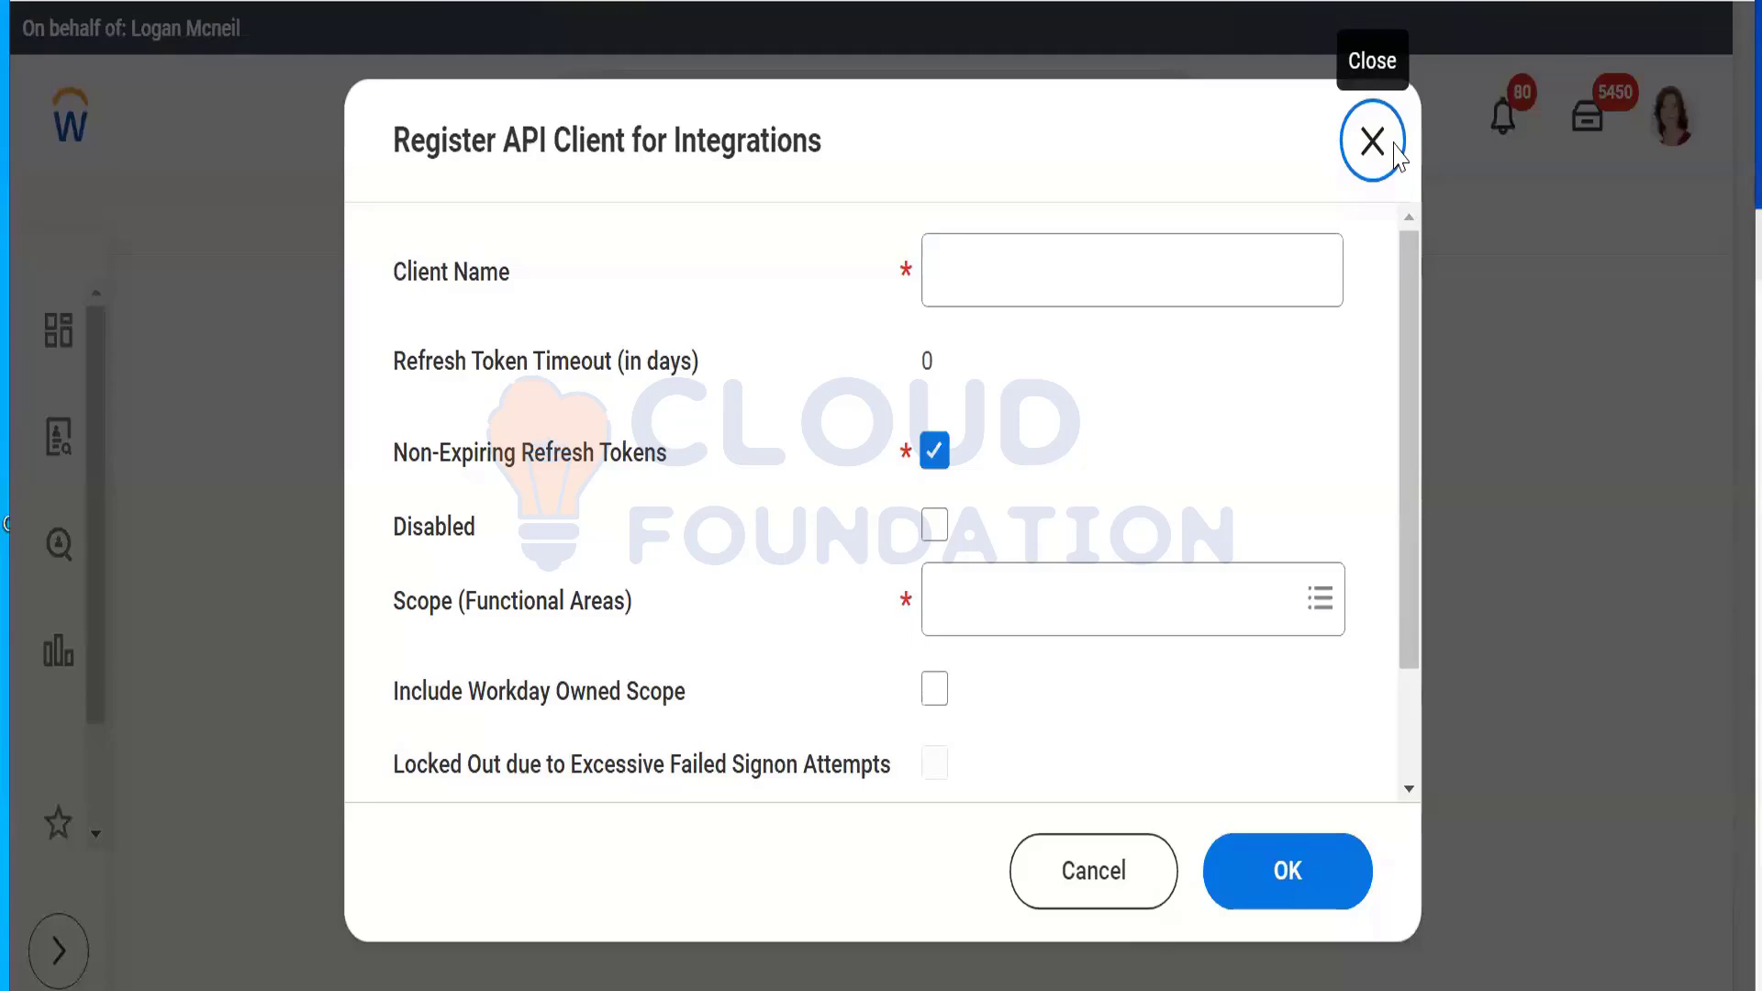
Step: Close the API client form and open View Security for Securable Item via 'view sec for sec item'
click(1372, 141)
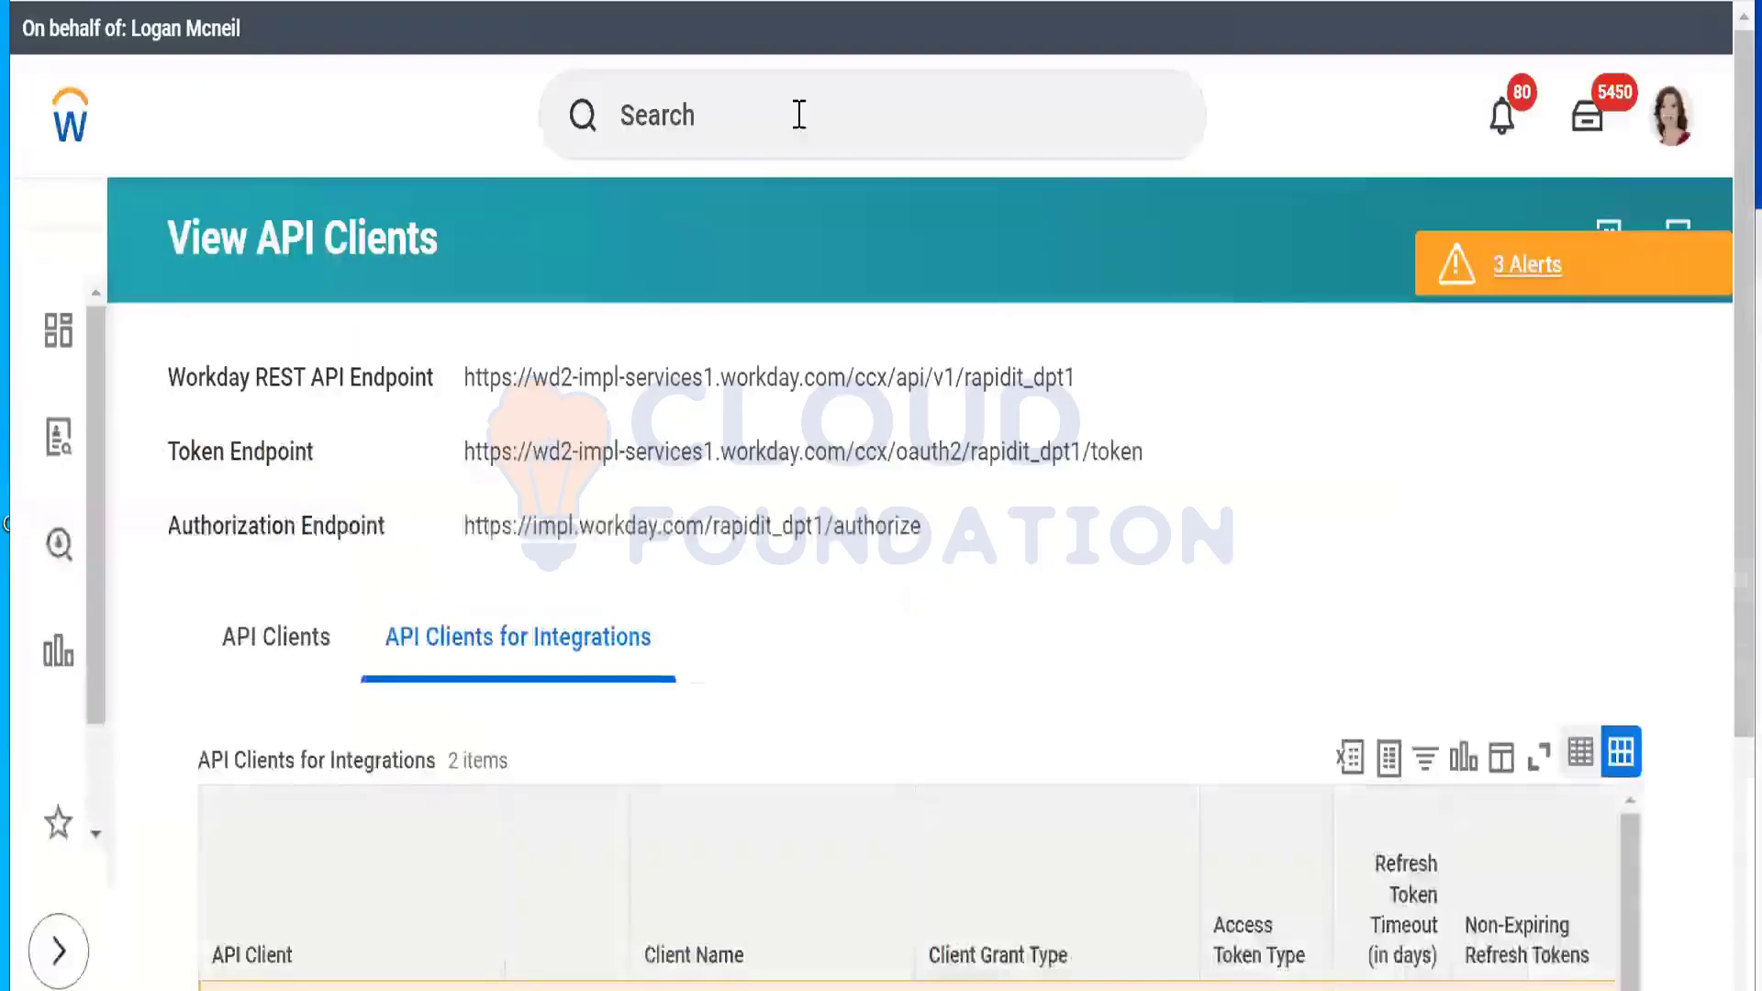
click(806, 107)
text(v)
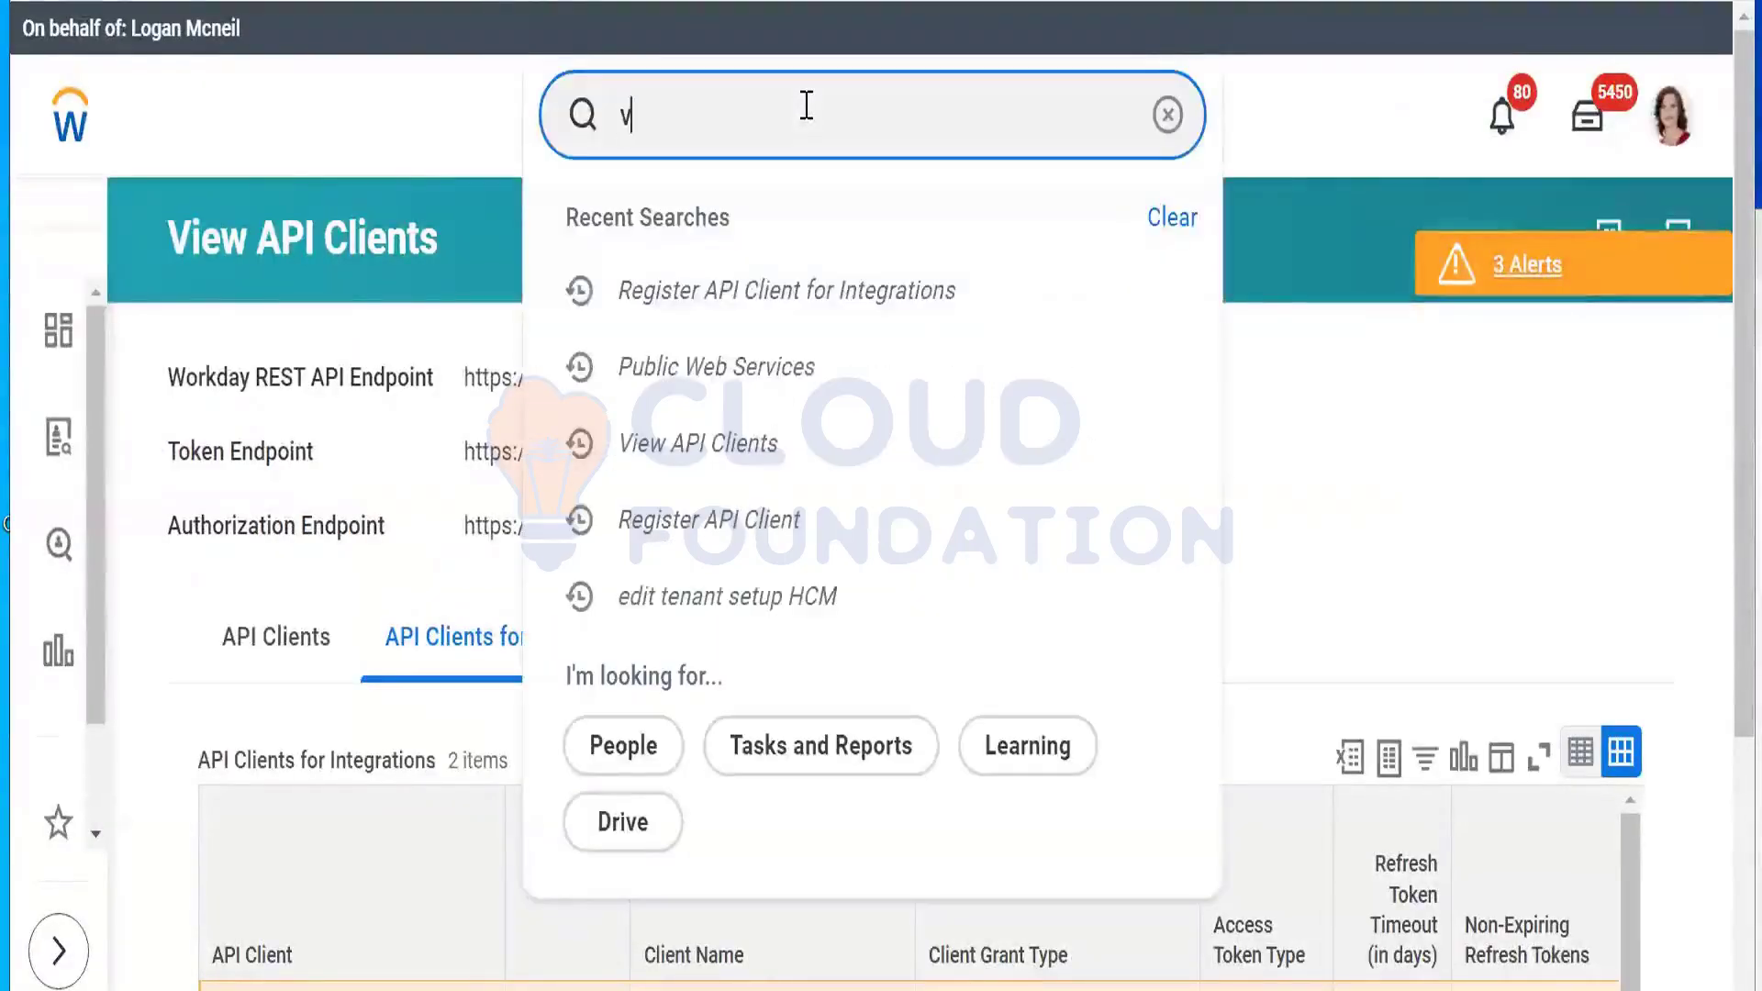
text(iew sec for)
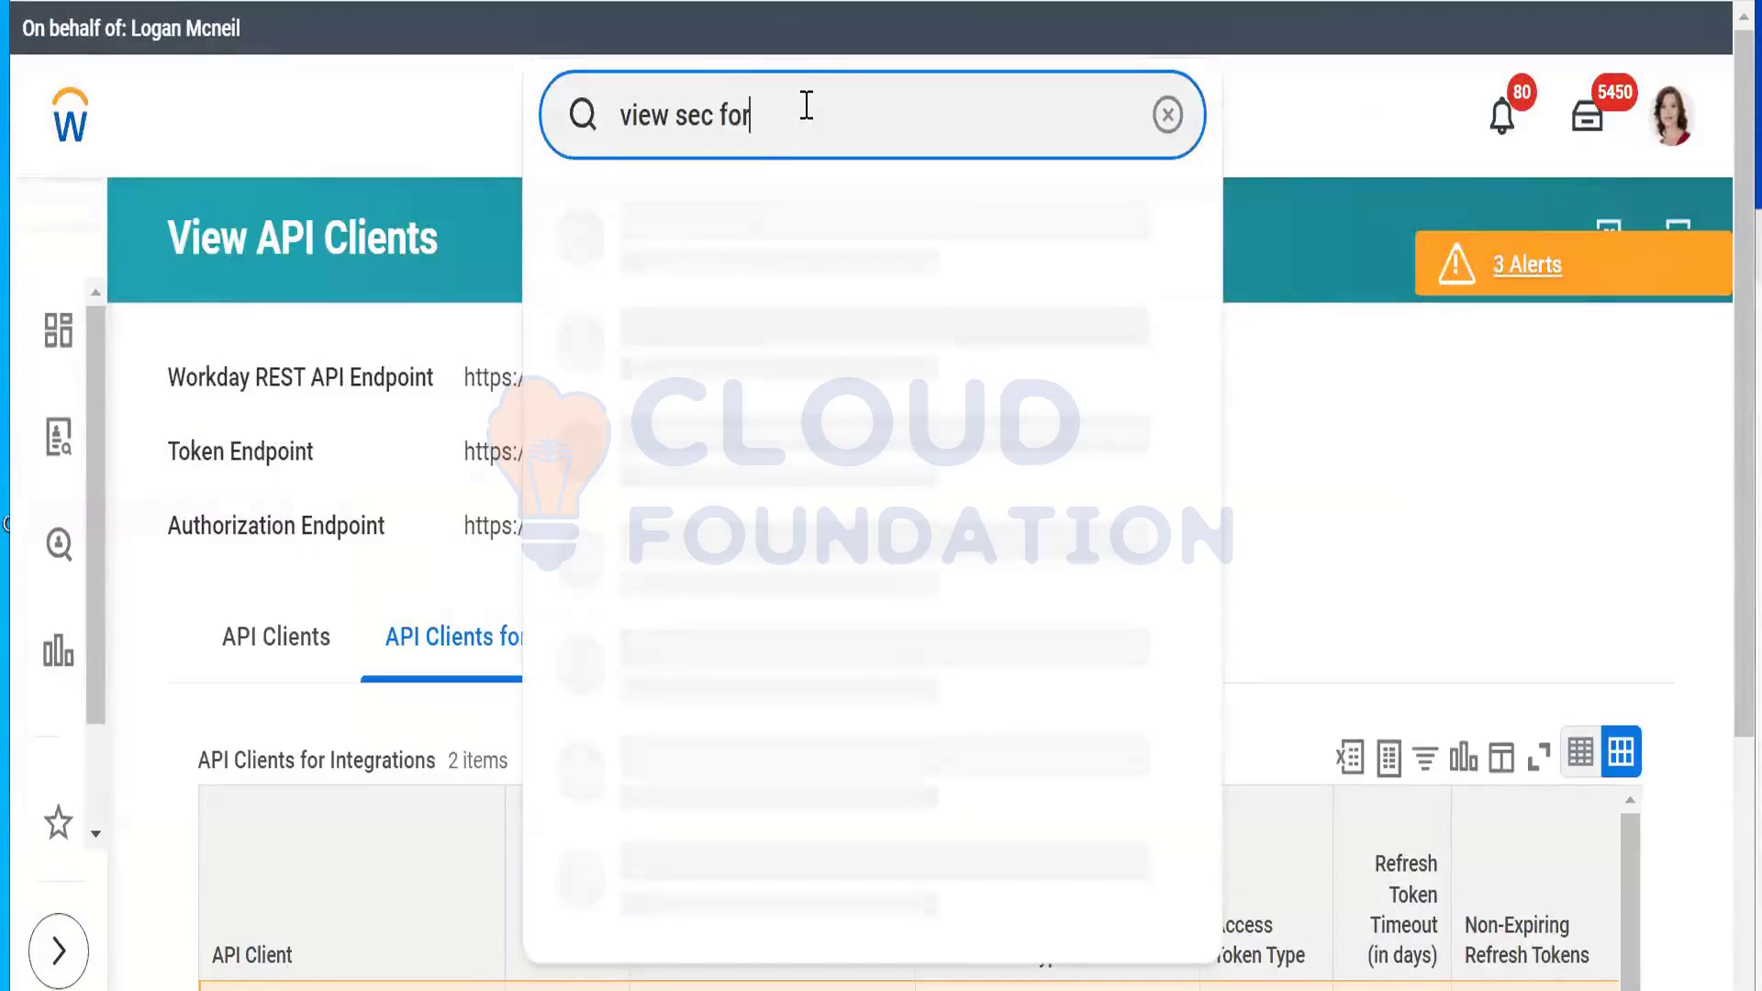
text( sec item)
click(770, 260)
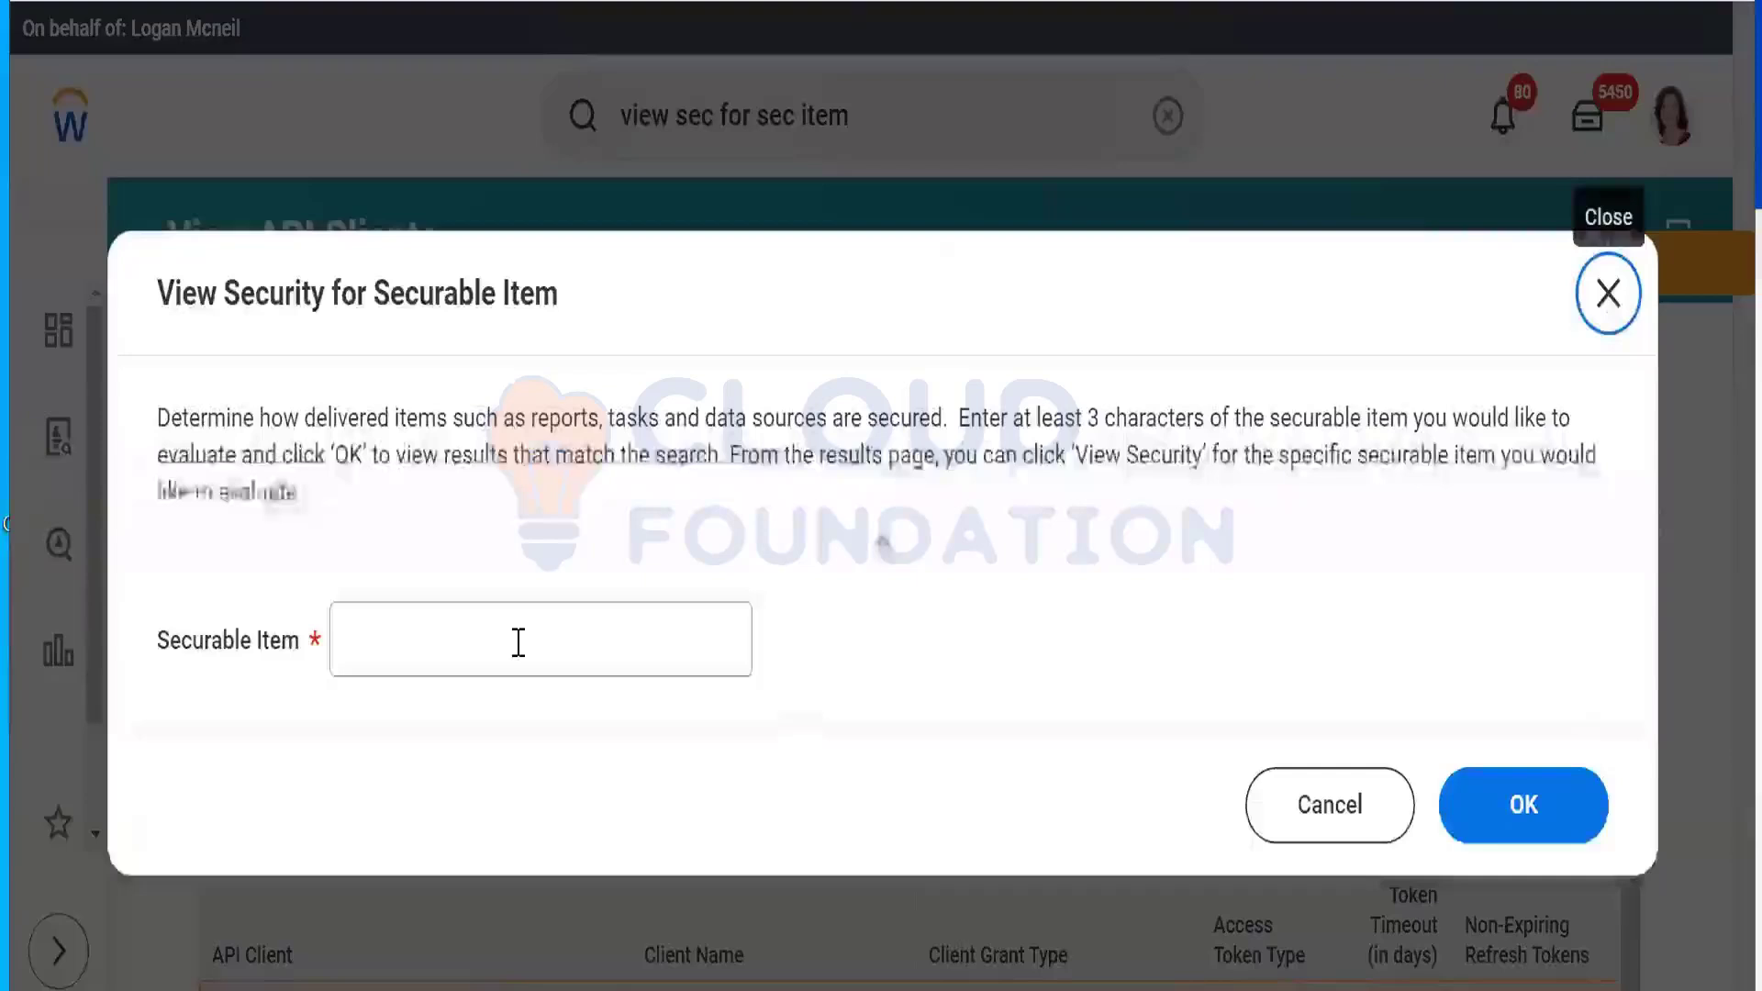
Step: Run the security lookup for the securable item 'Change Benefit'
click(518, 642)
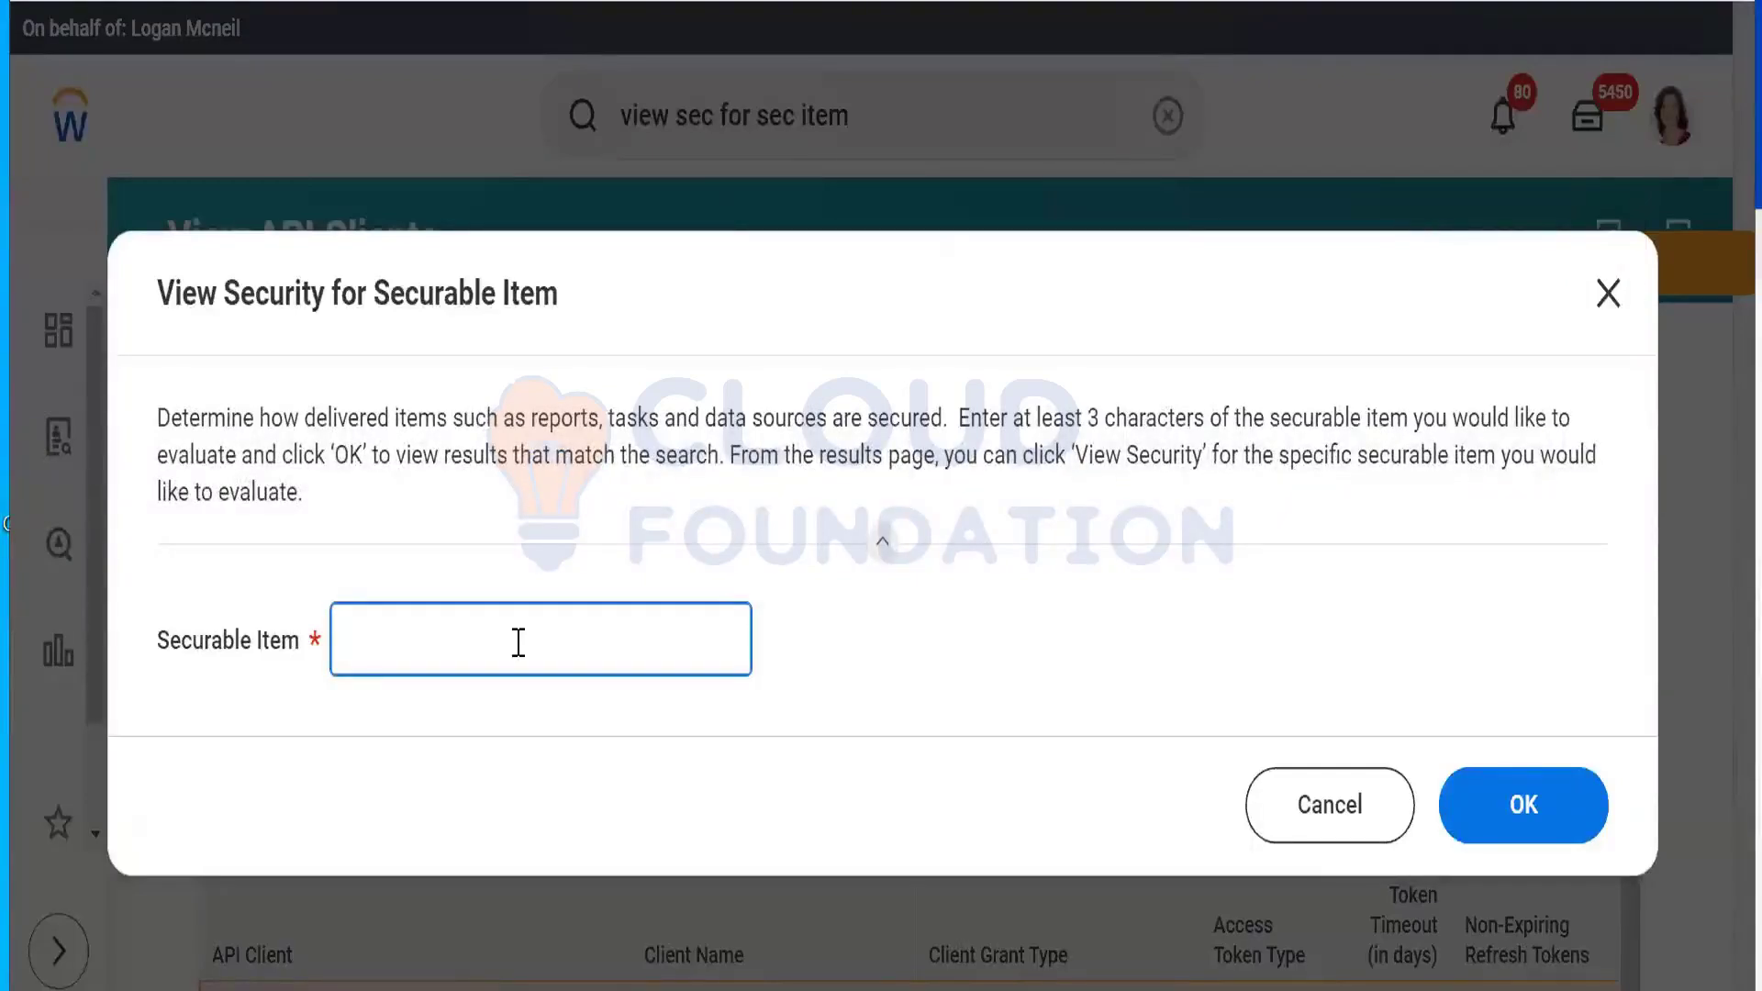
text(Change Benefit)
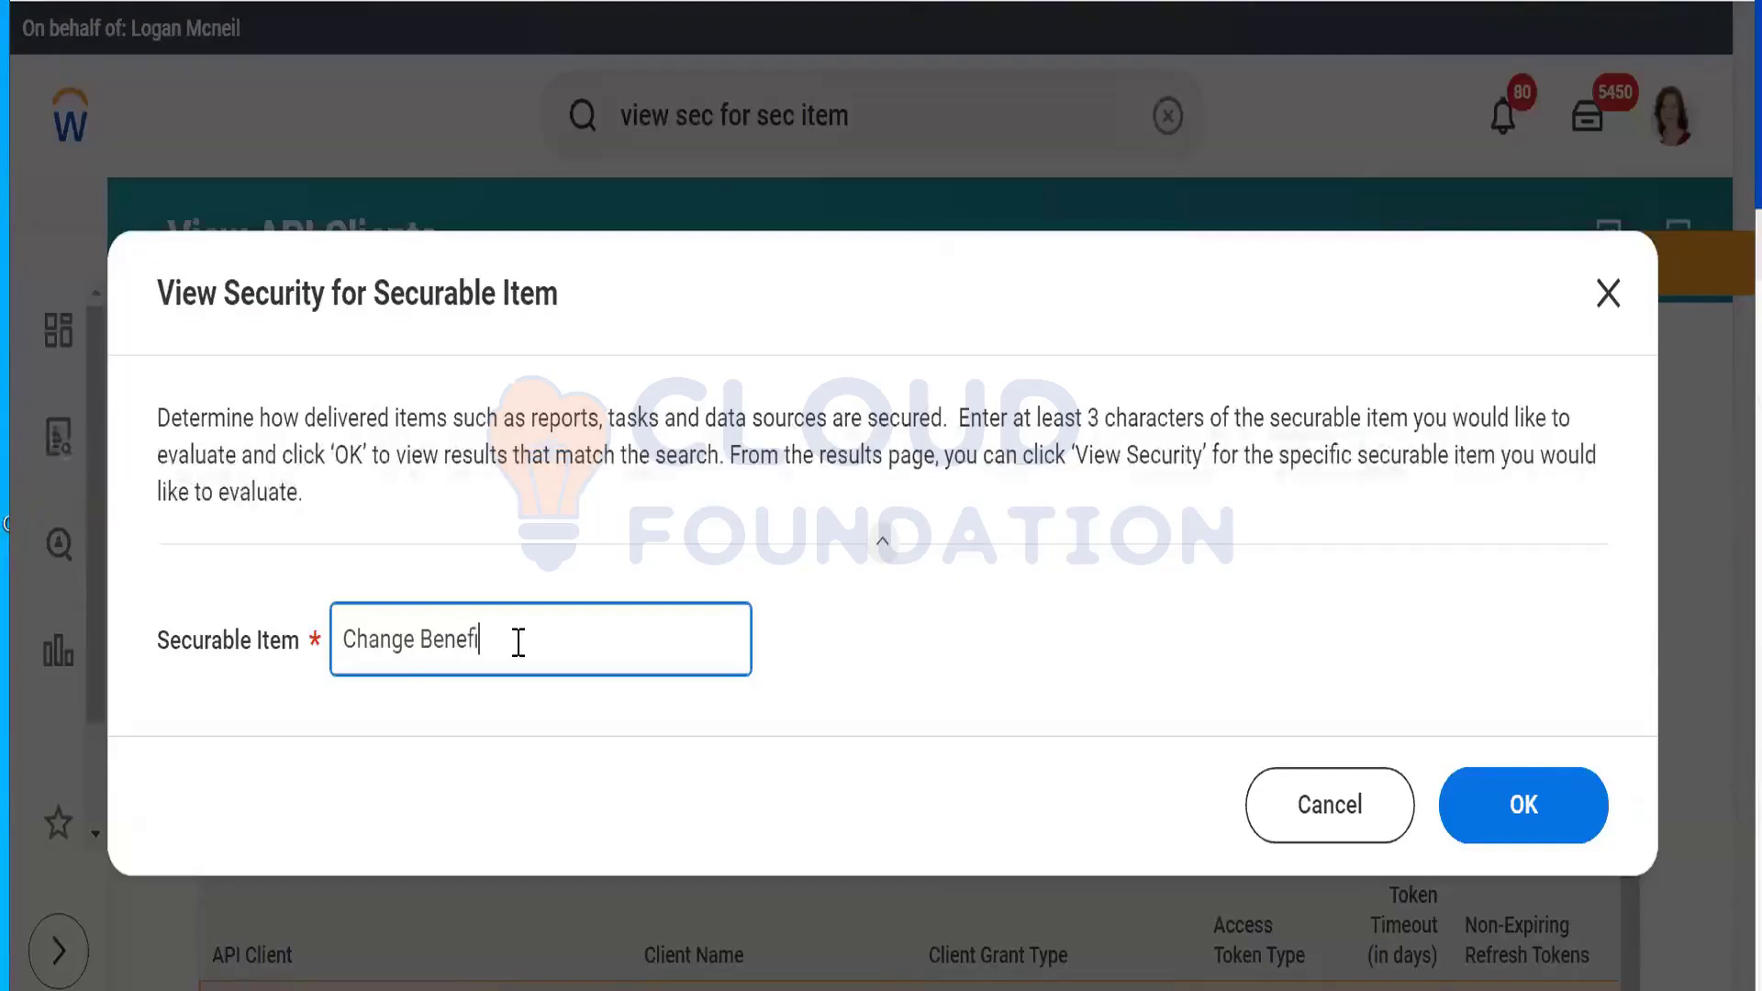
click(1517, 833)
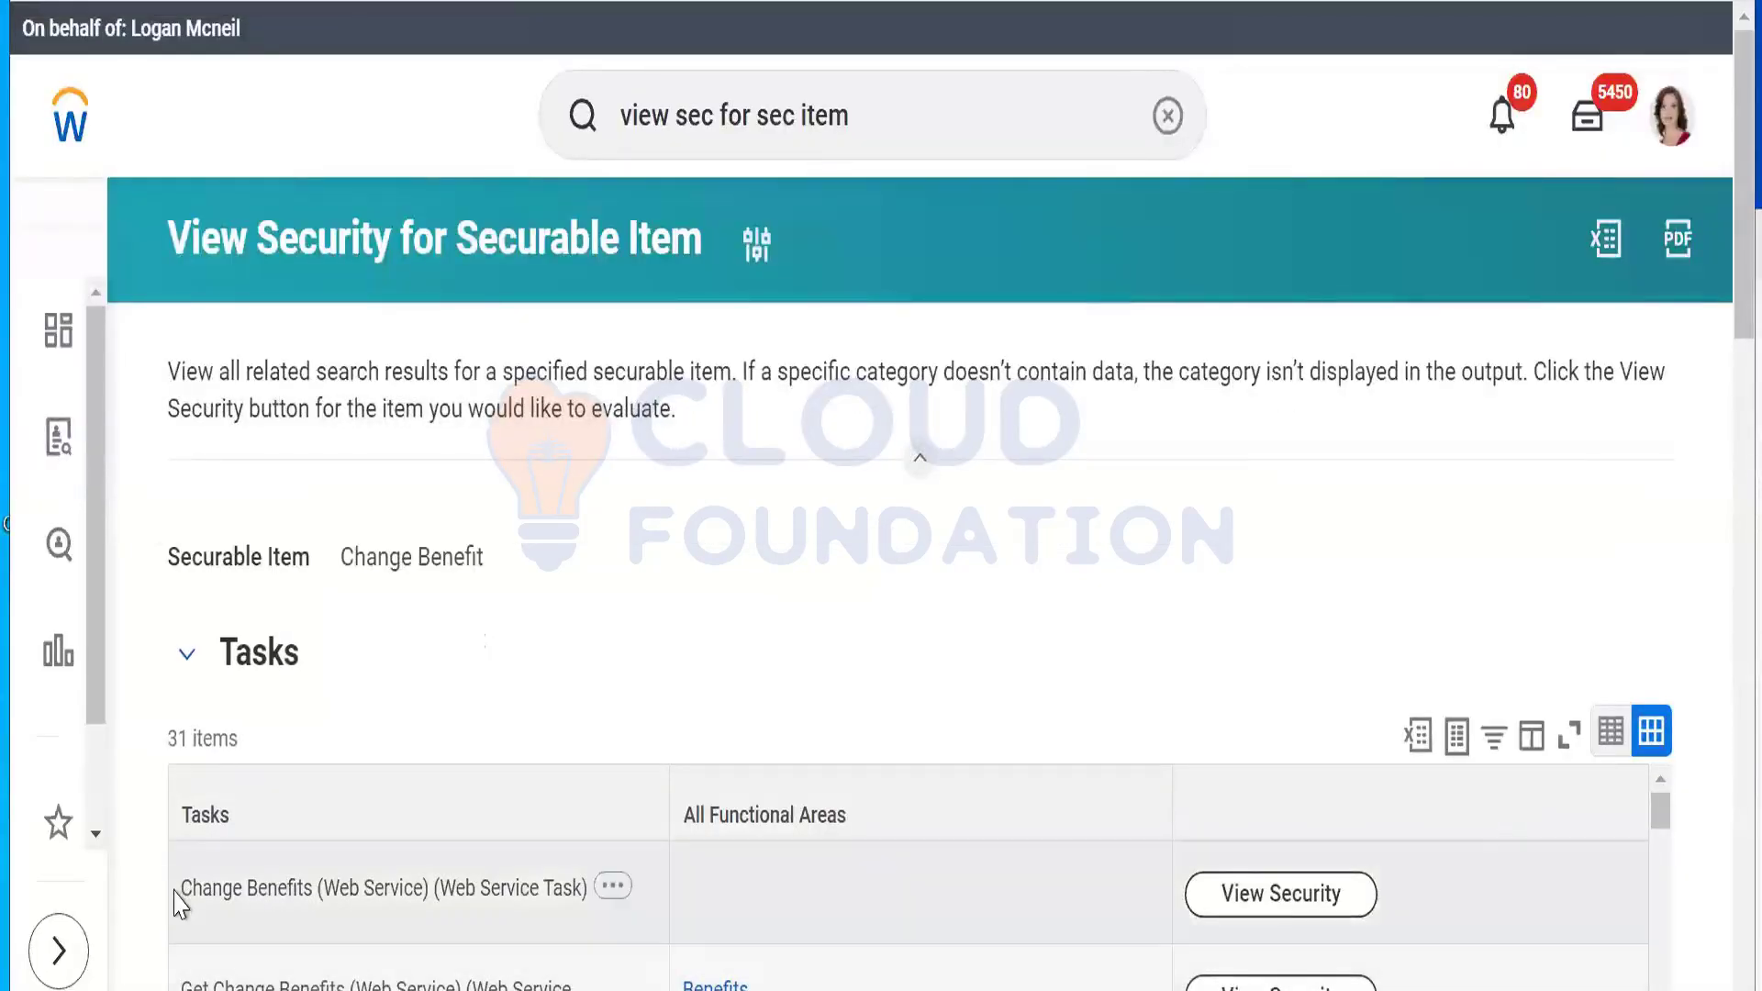
Step: View security for Change Benefits (Web Service) and bring up Change Benefits for Life Event's Business Process Policy actions
drag(178, 894, 598, 918)
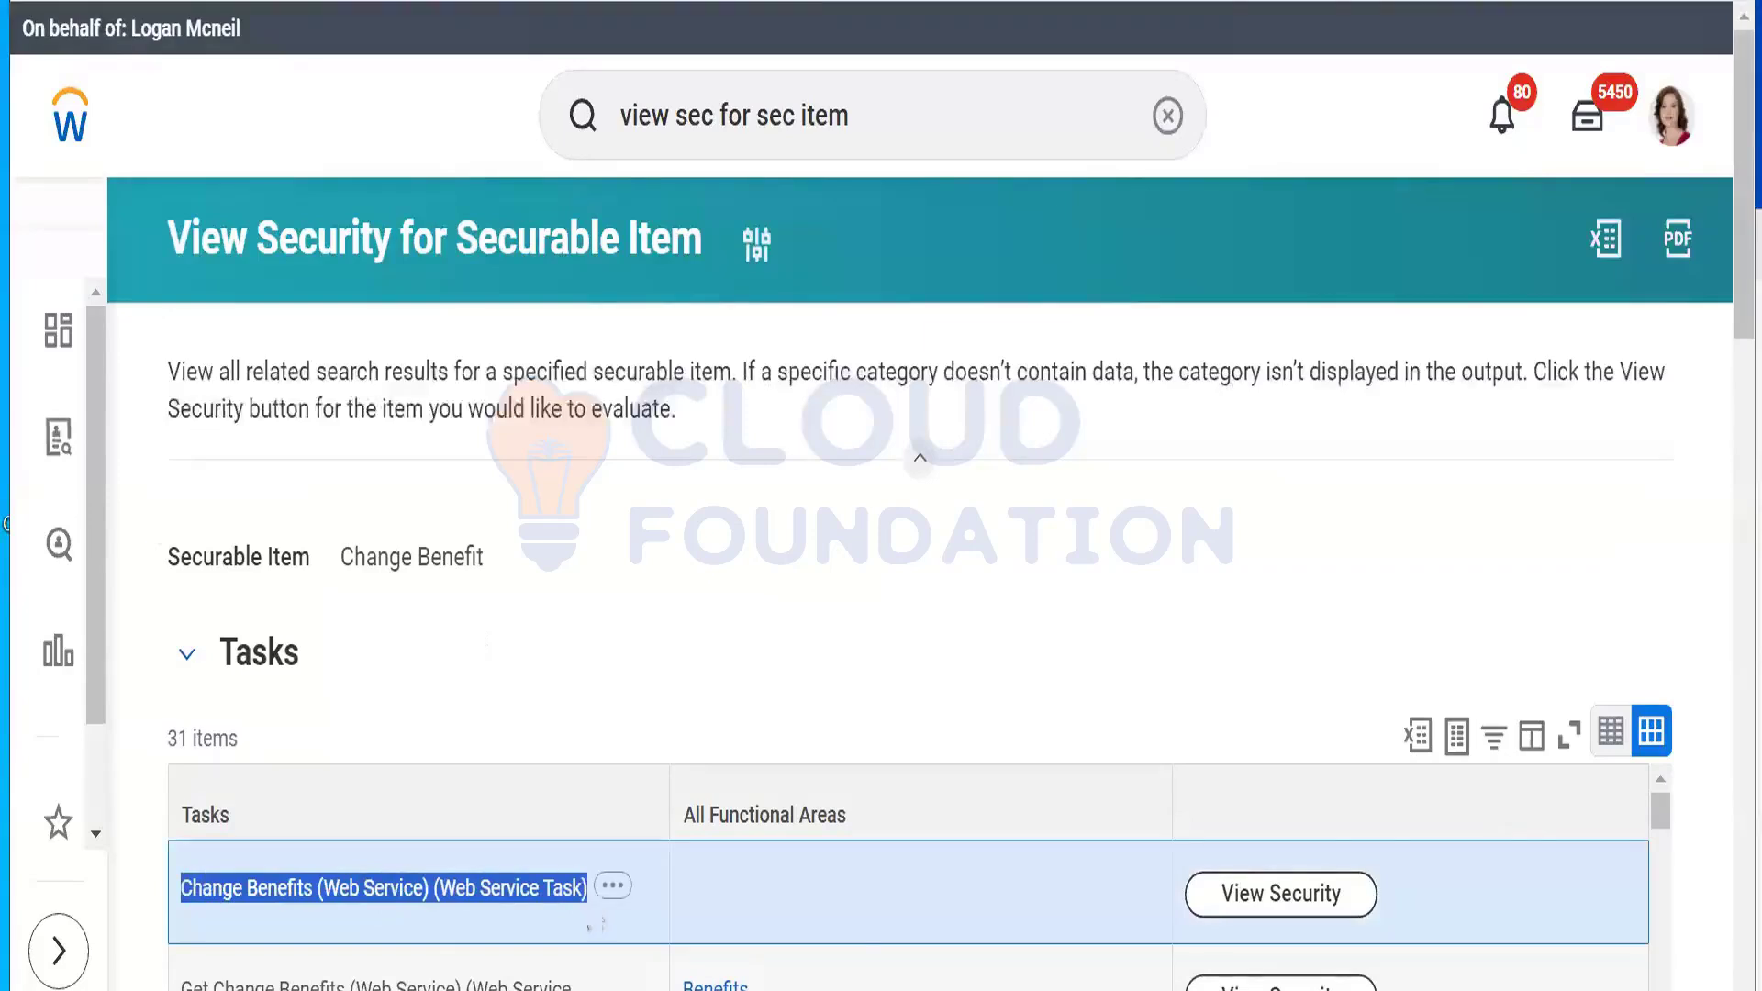
click(1279, 895)
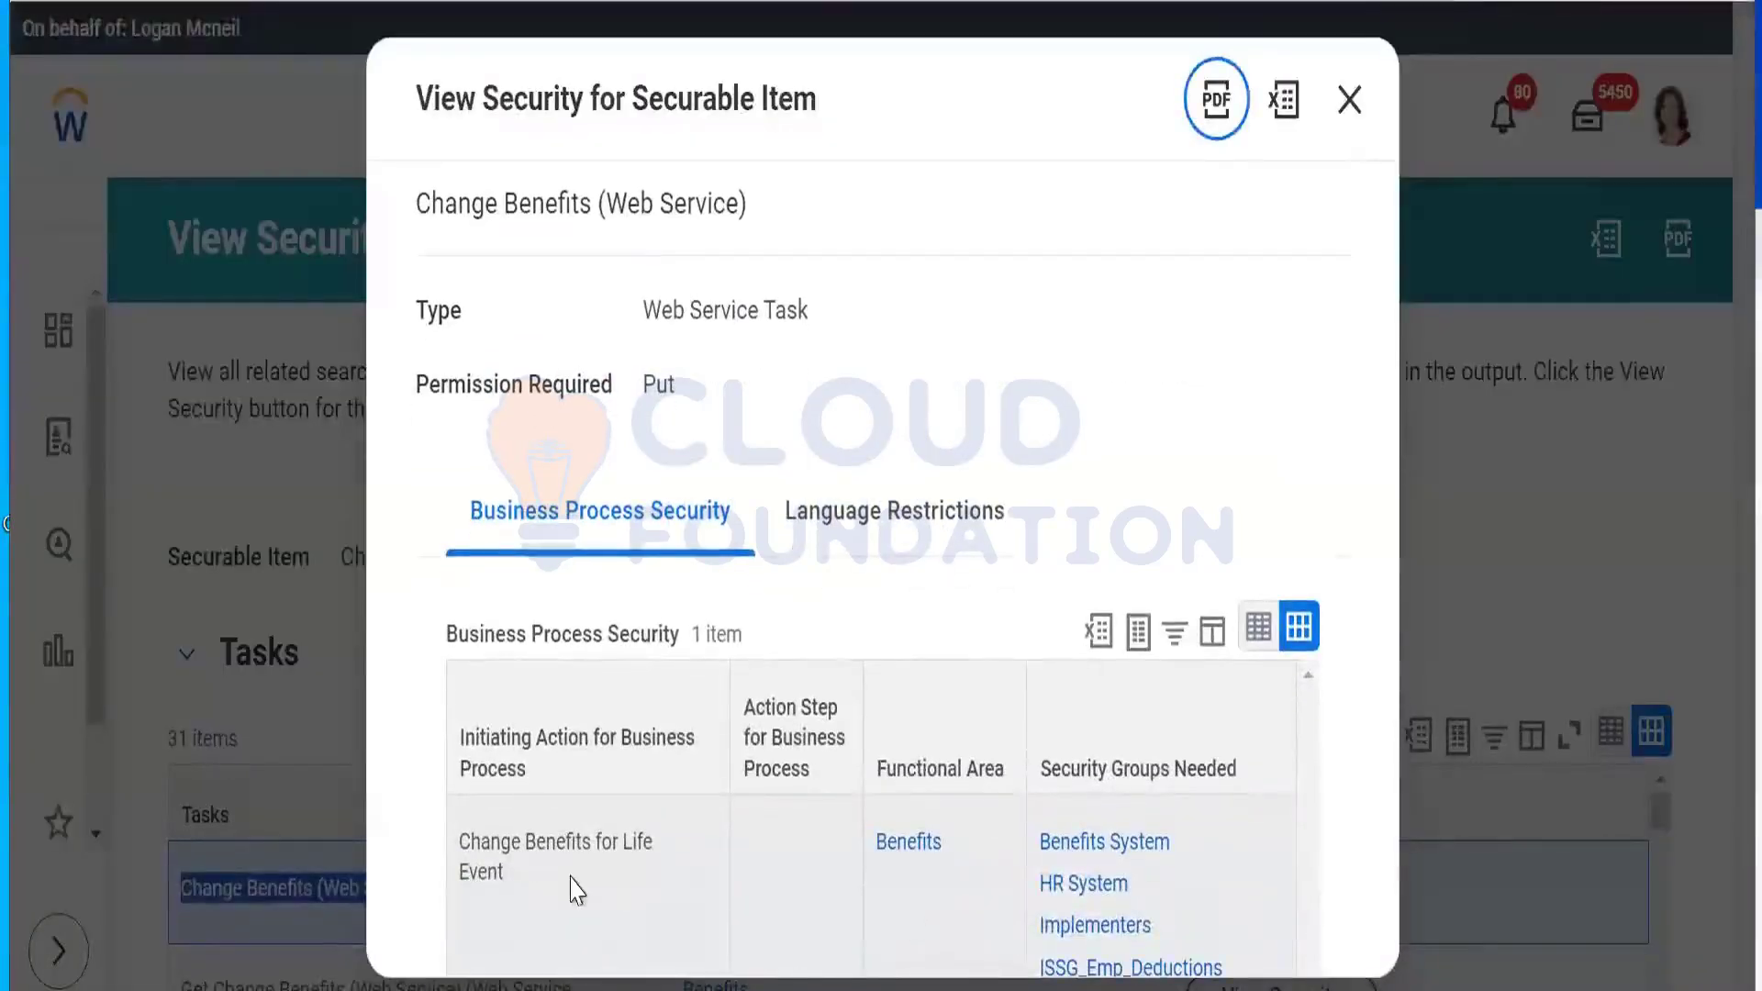
mouse_move(527, 876)
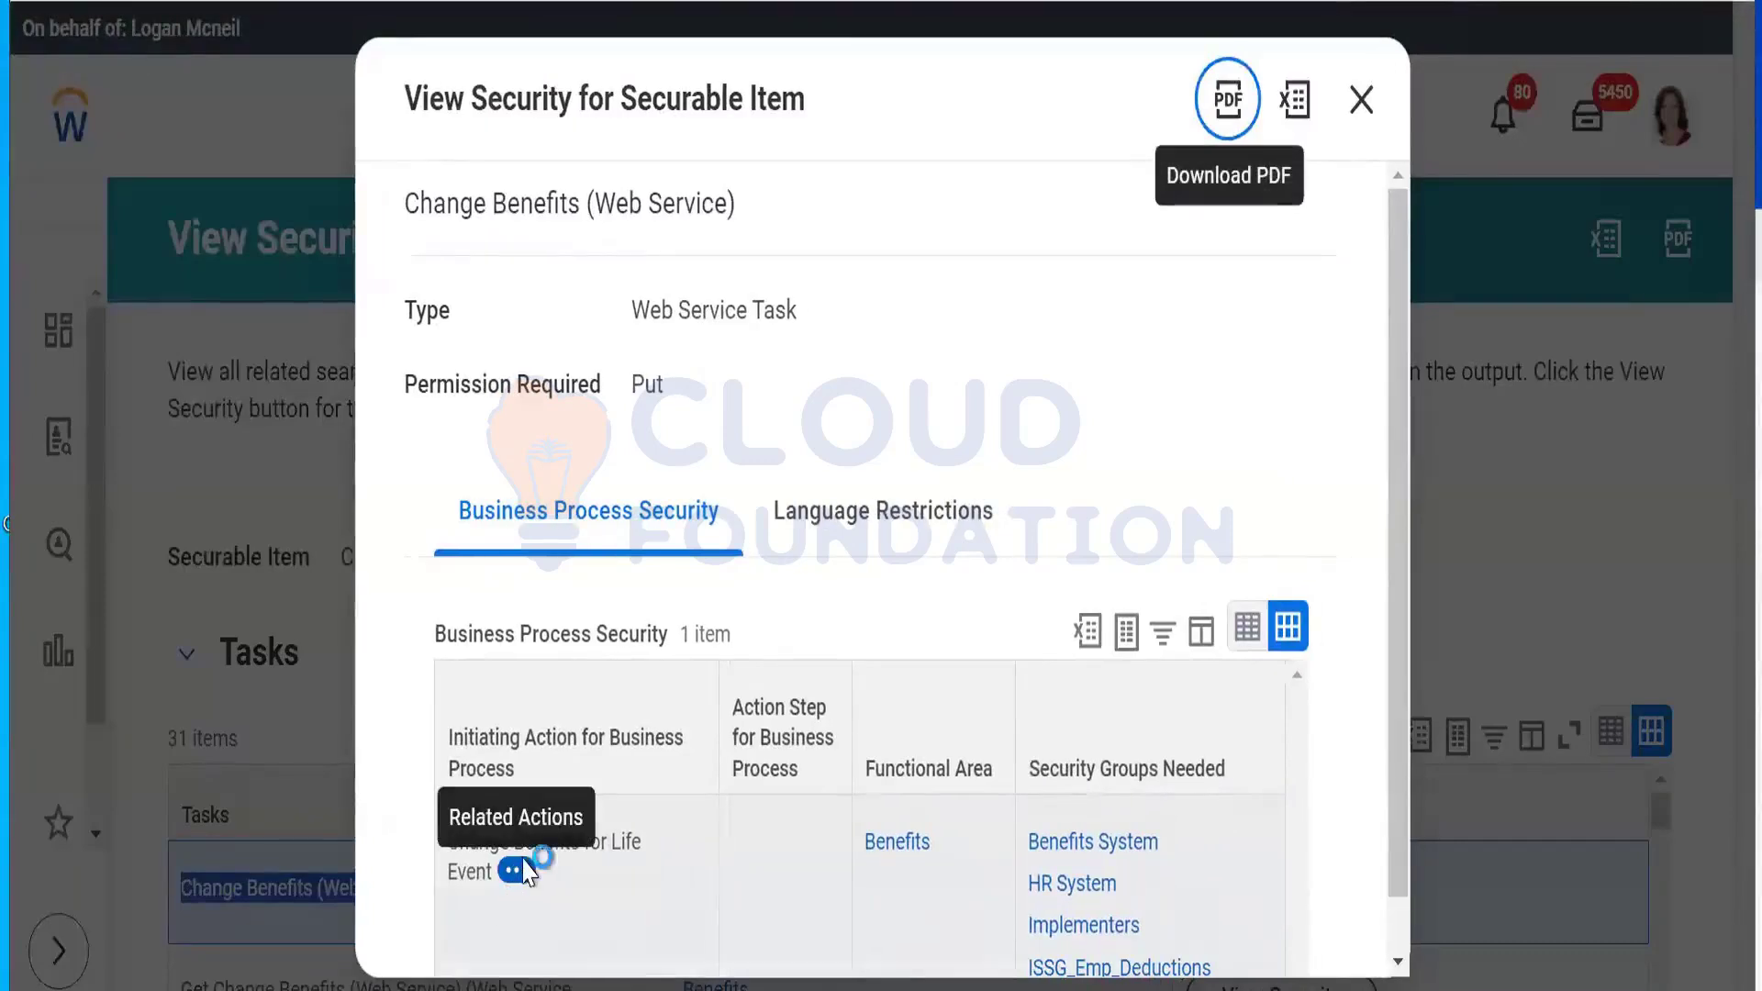
click(522, 871)
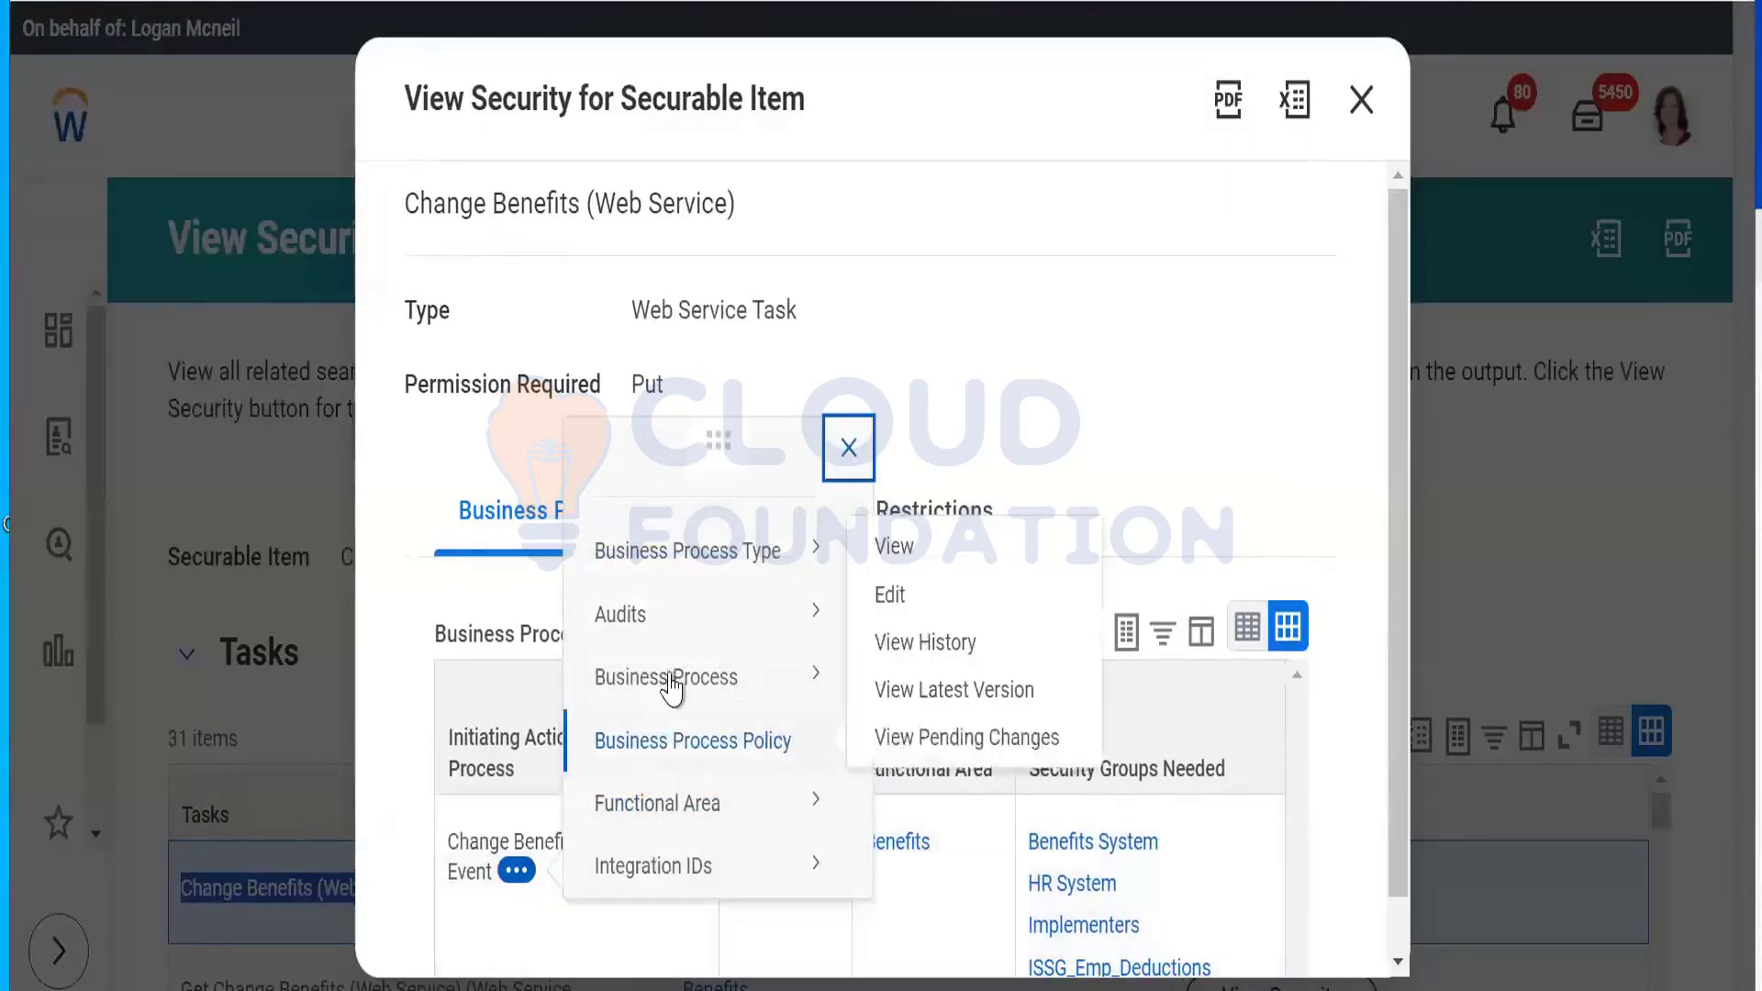
mouse_move(676, 751)
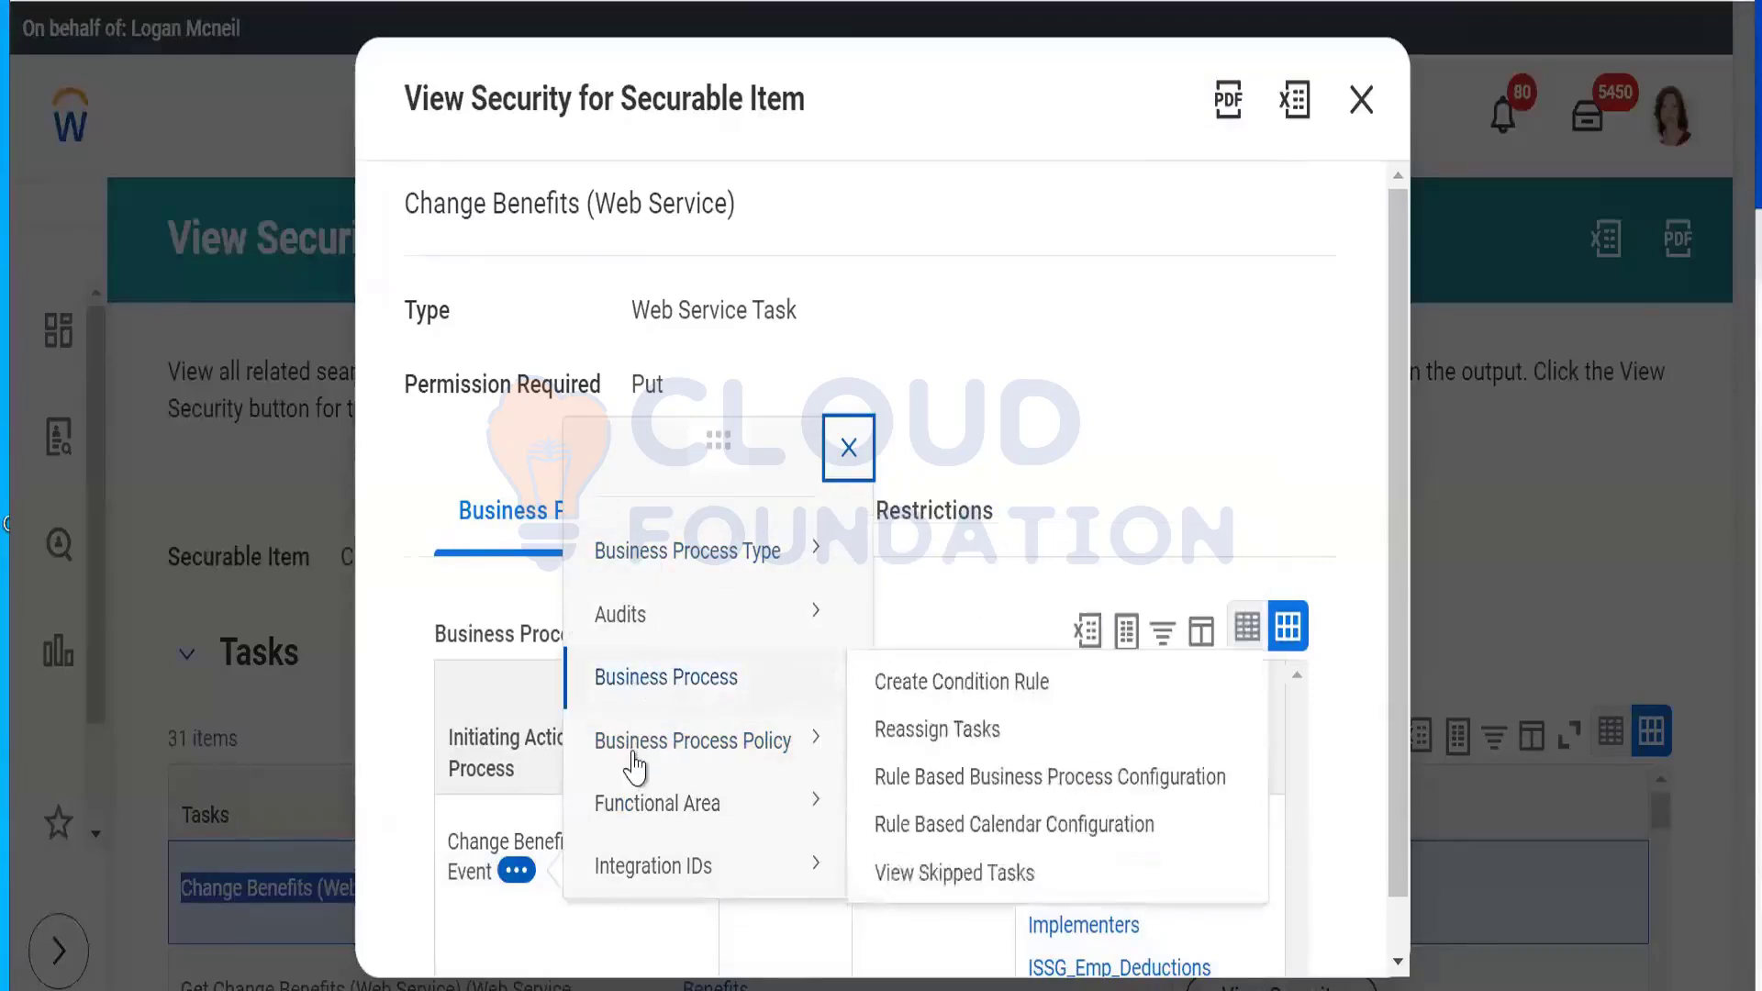
mouse_move(761, 762)
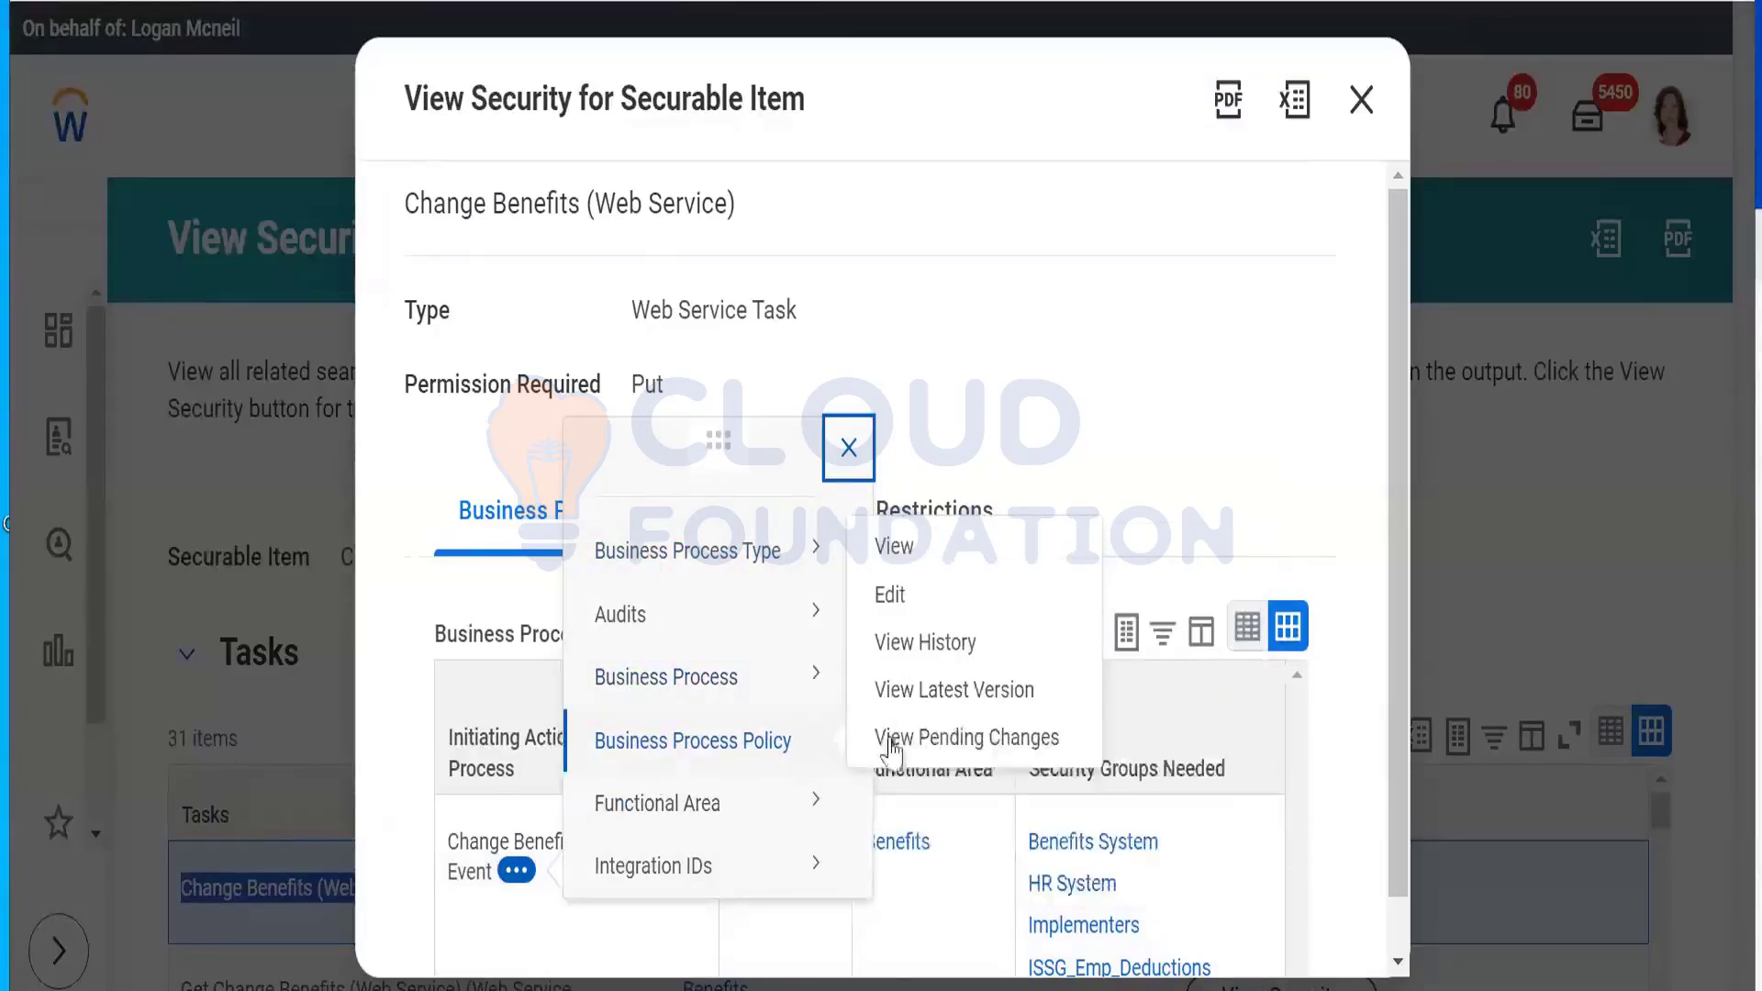
mouse_move(719, 712)
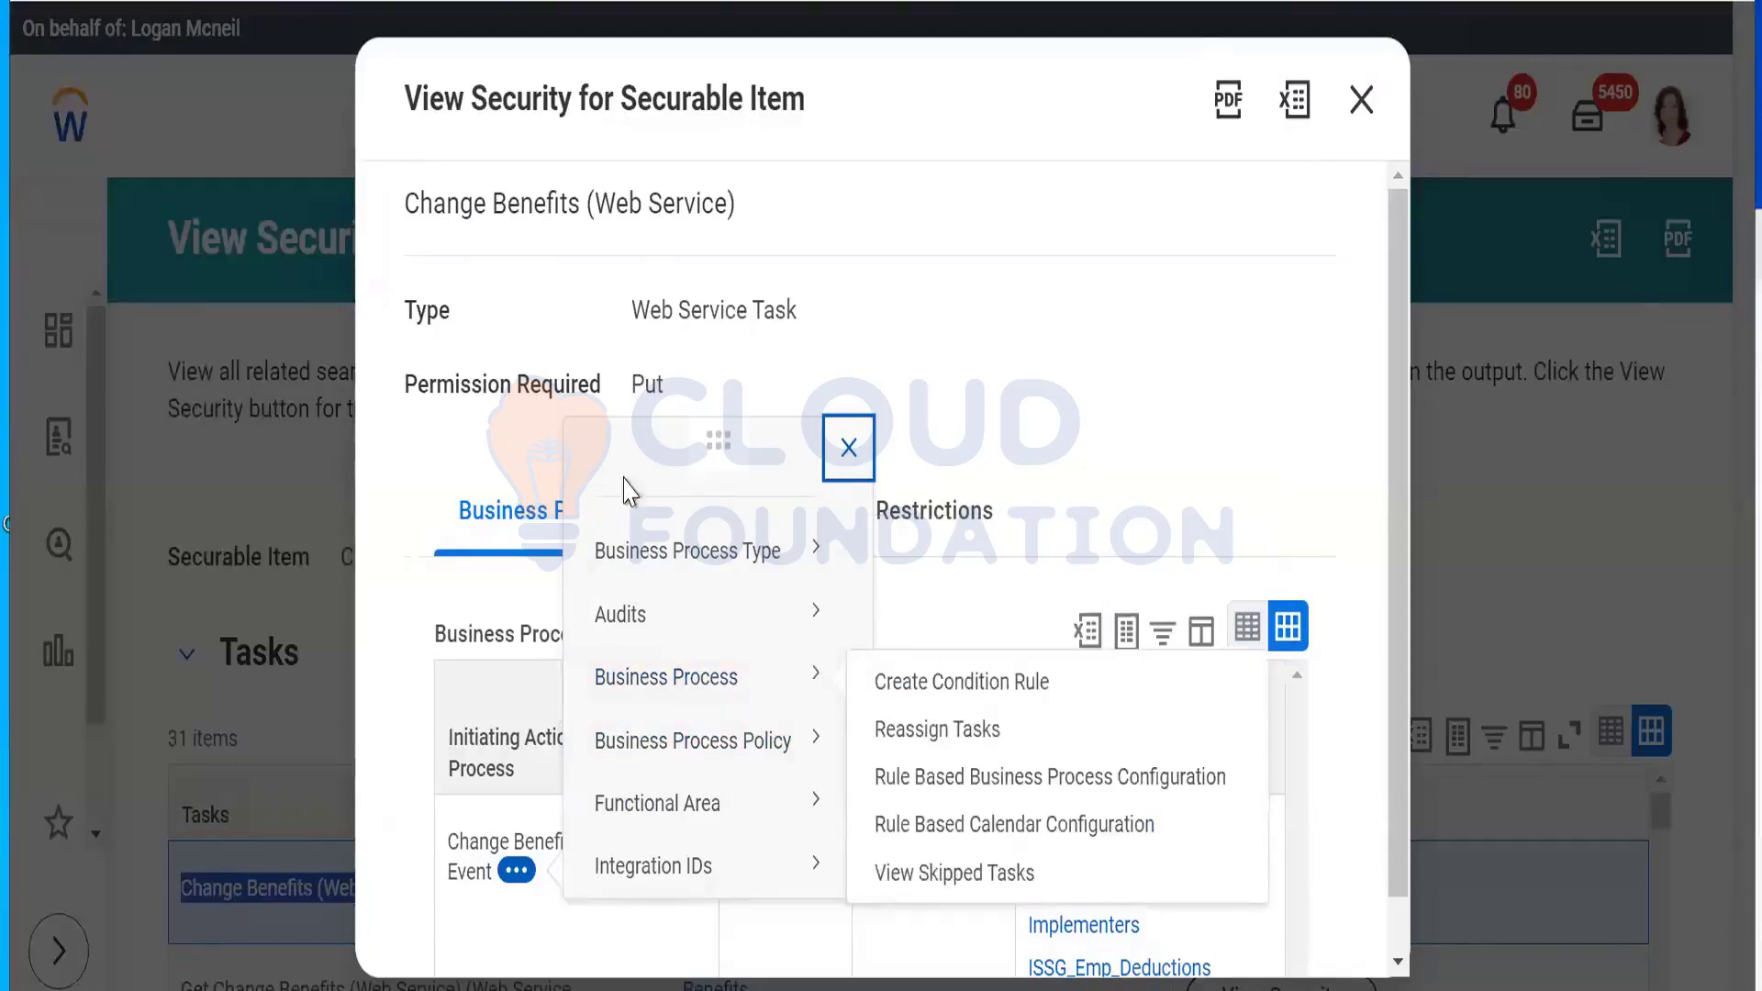
mouse_move(656, 805)
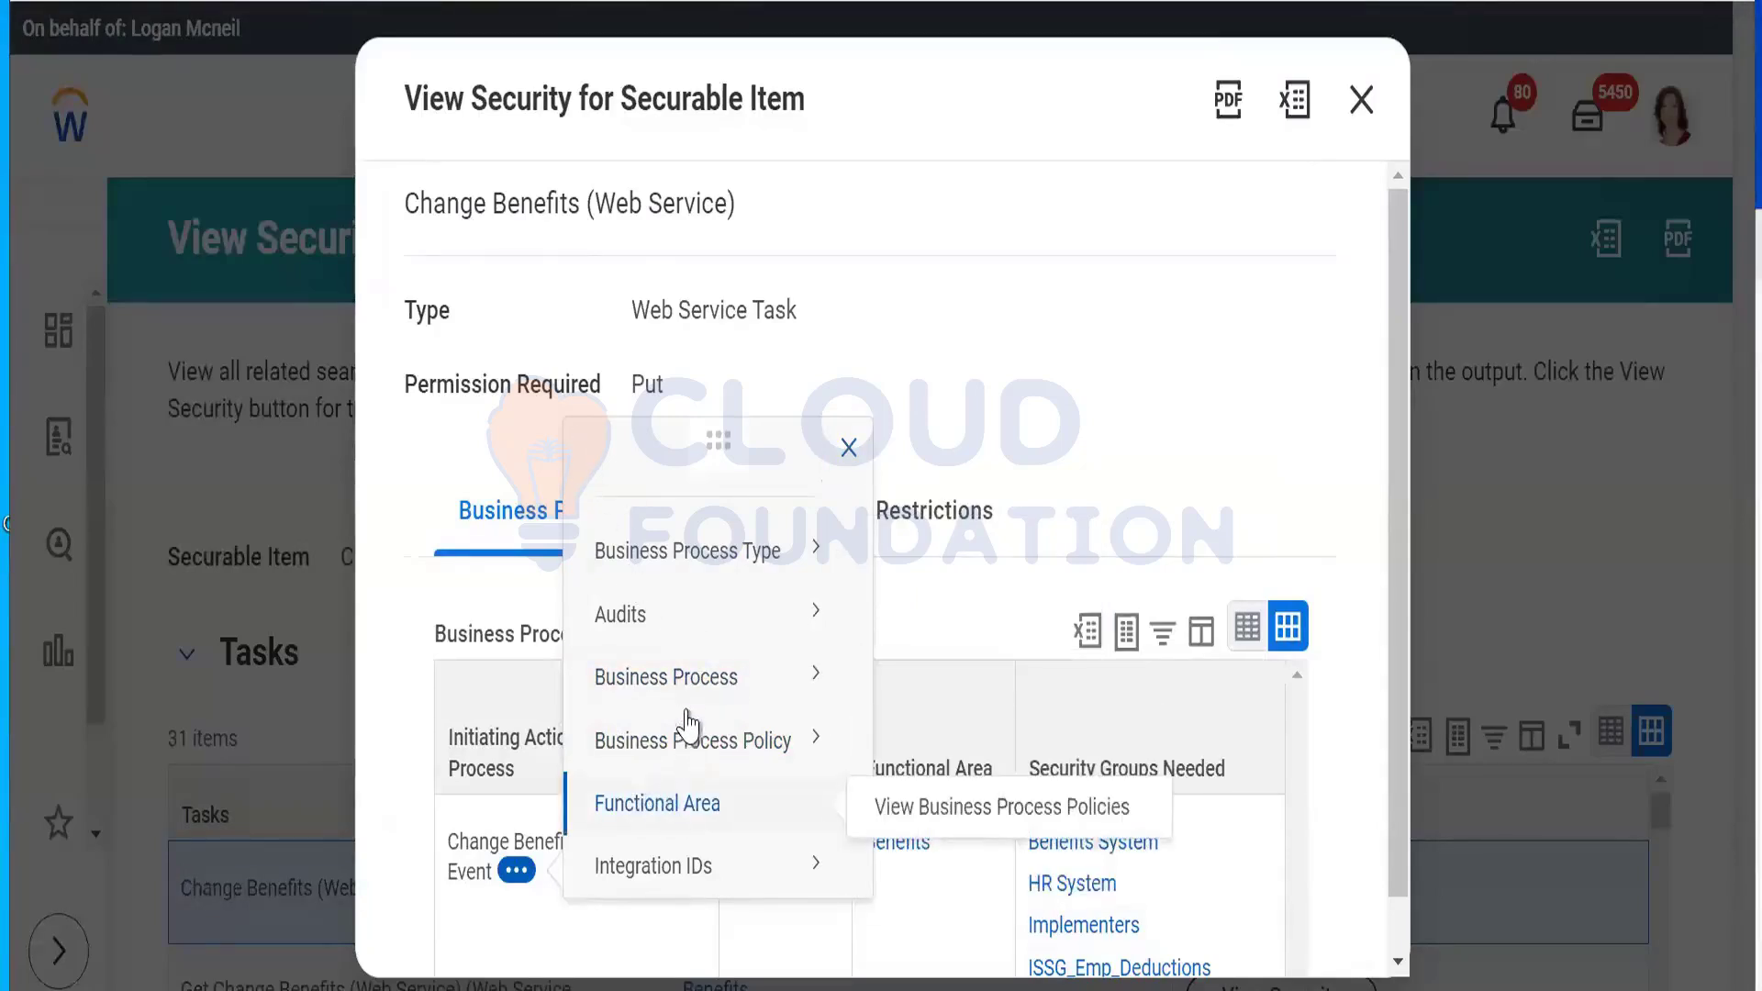
Step: Edit the Change Benefits for Life Event policy and review its initiating security groups unchanged
mouse_move(814, 743)
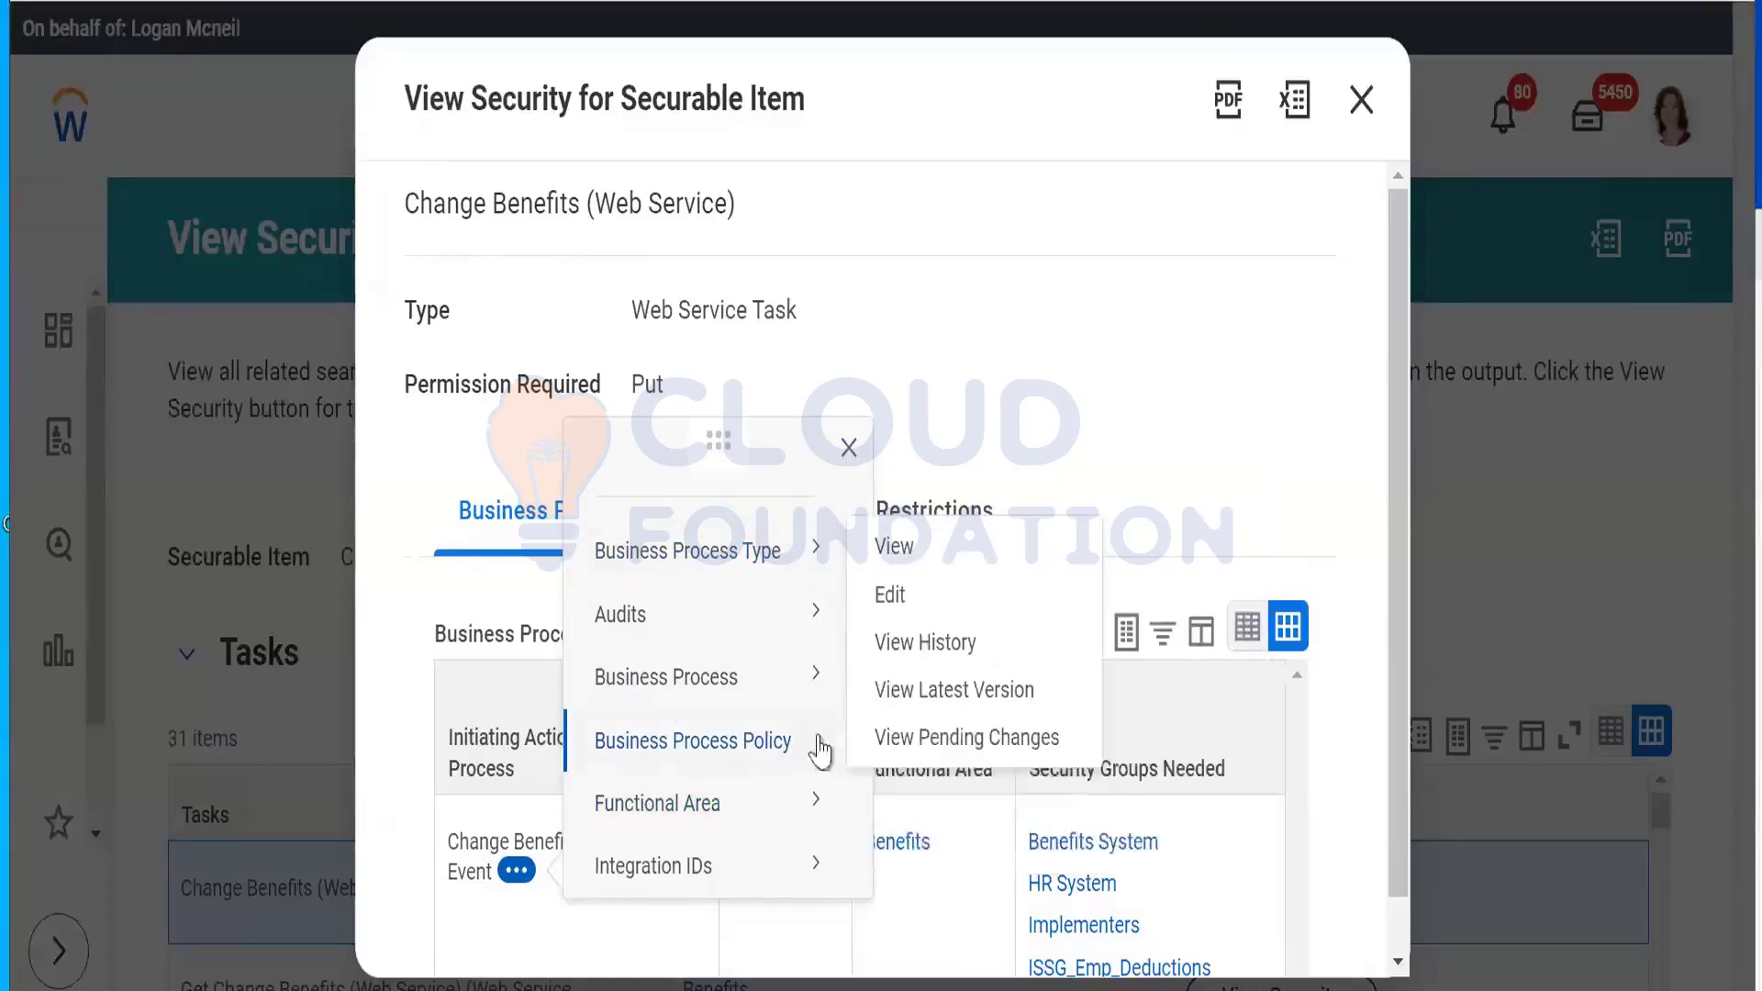
click(890, 596)
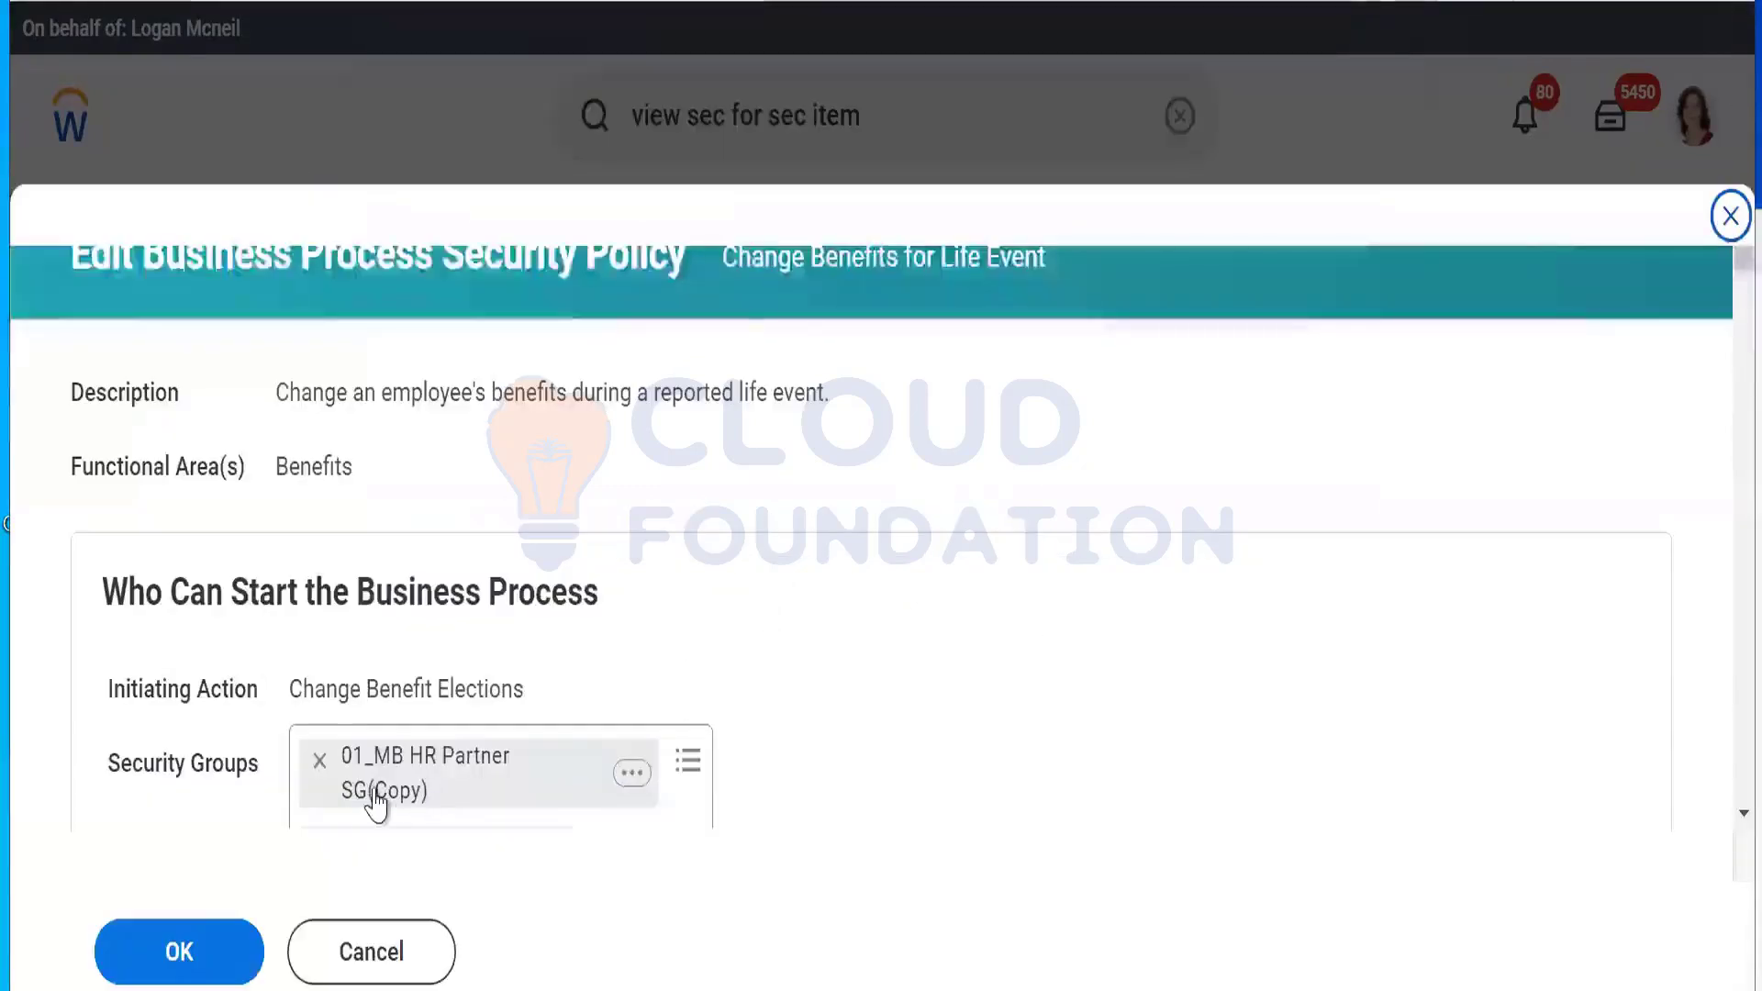
click(703, 761)
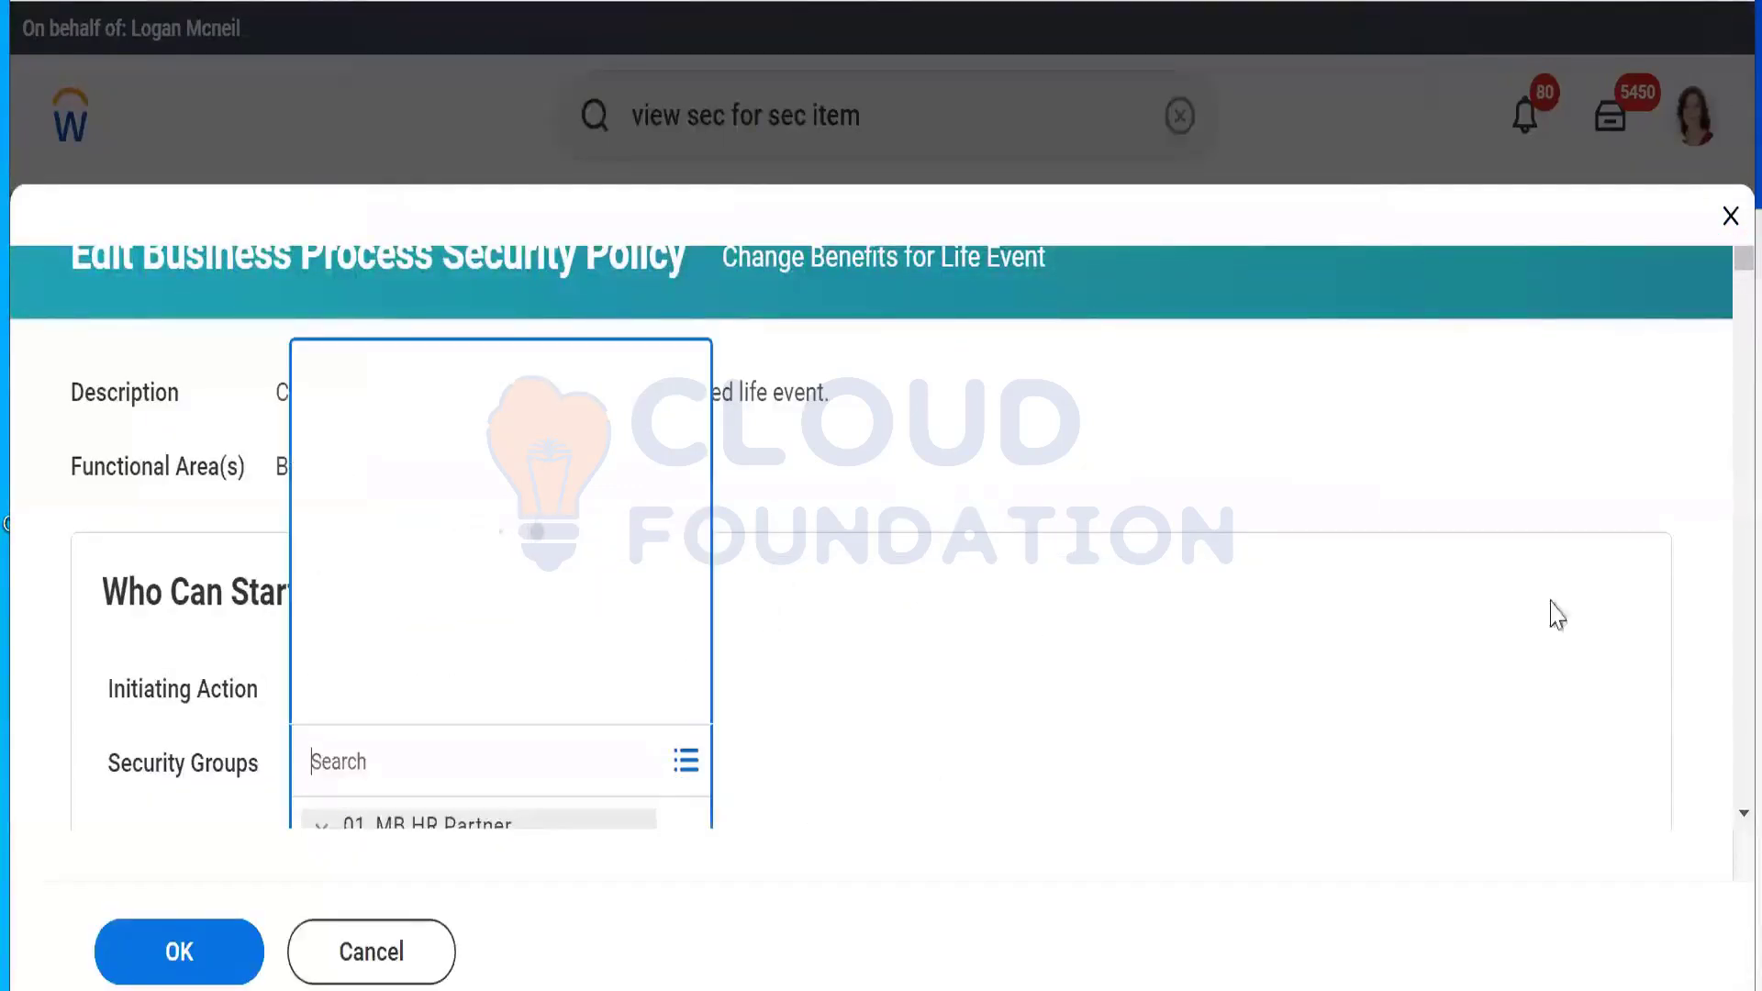
click(1558, 615)
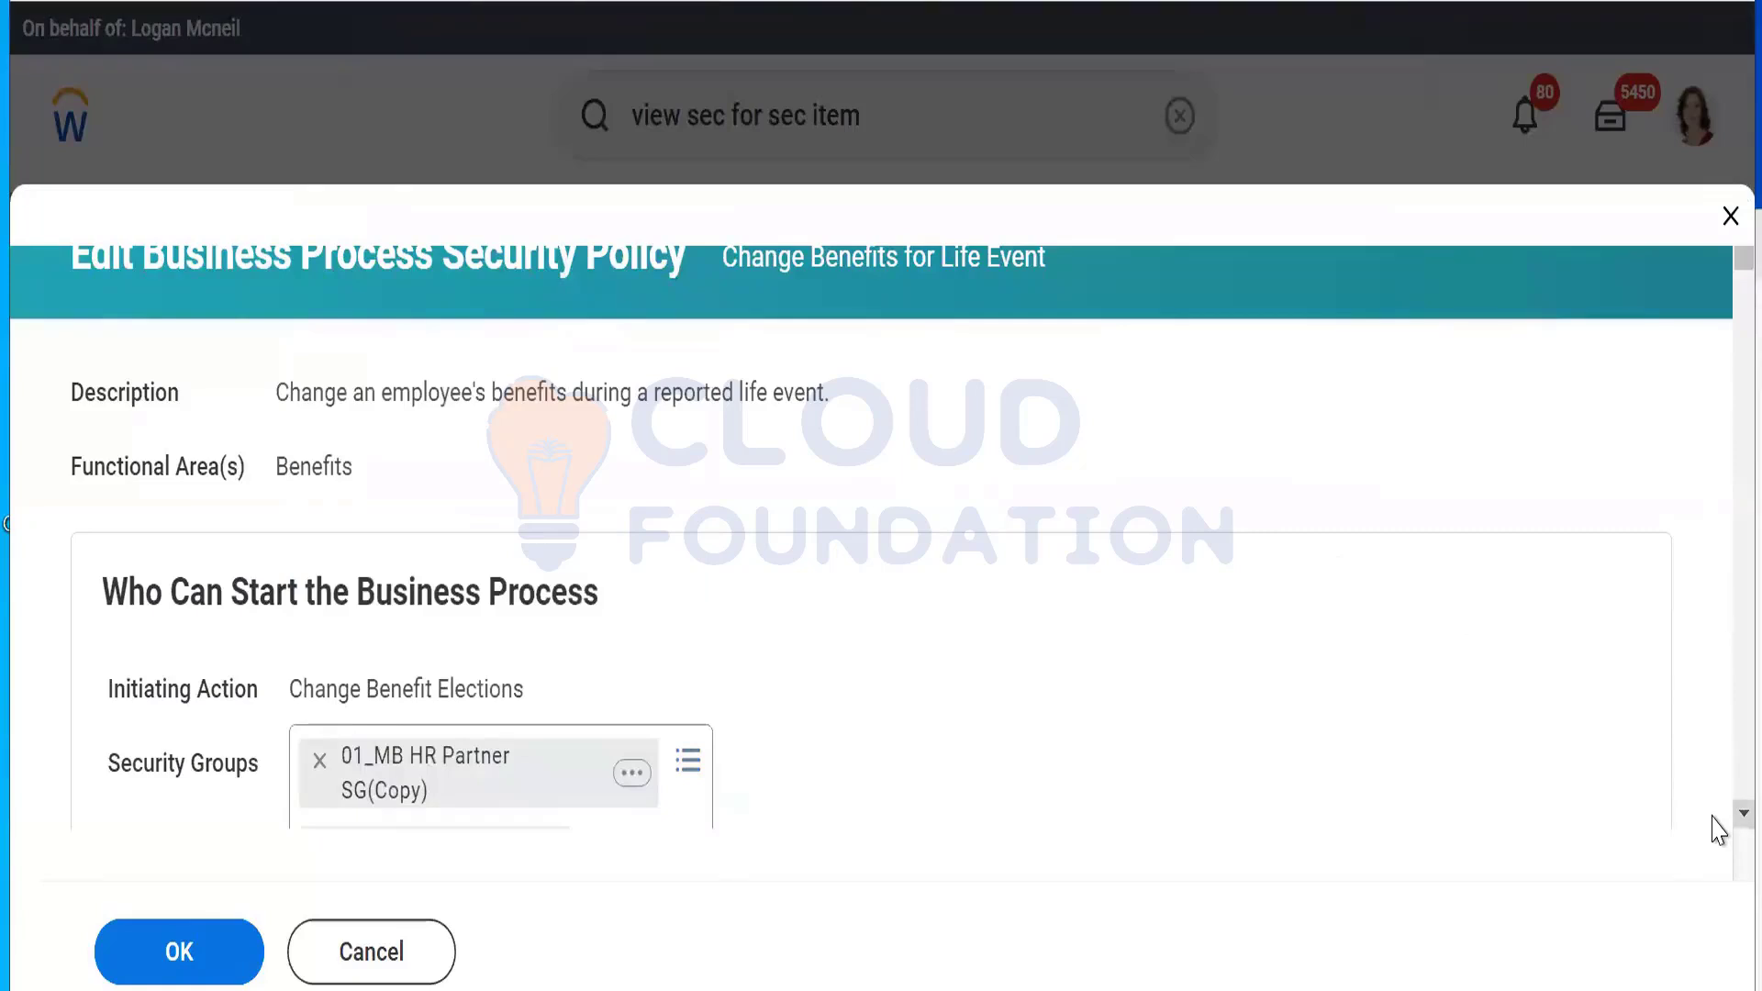
Step: Review the four security groups for the Change Benefits (Web Service) action, leaving them unchanged
scroll(1718, 826, down, 10)
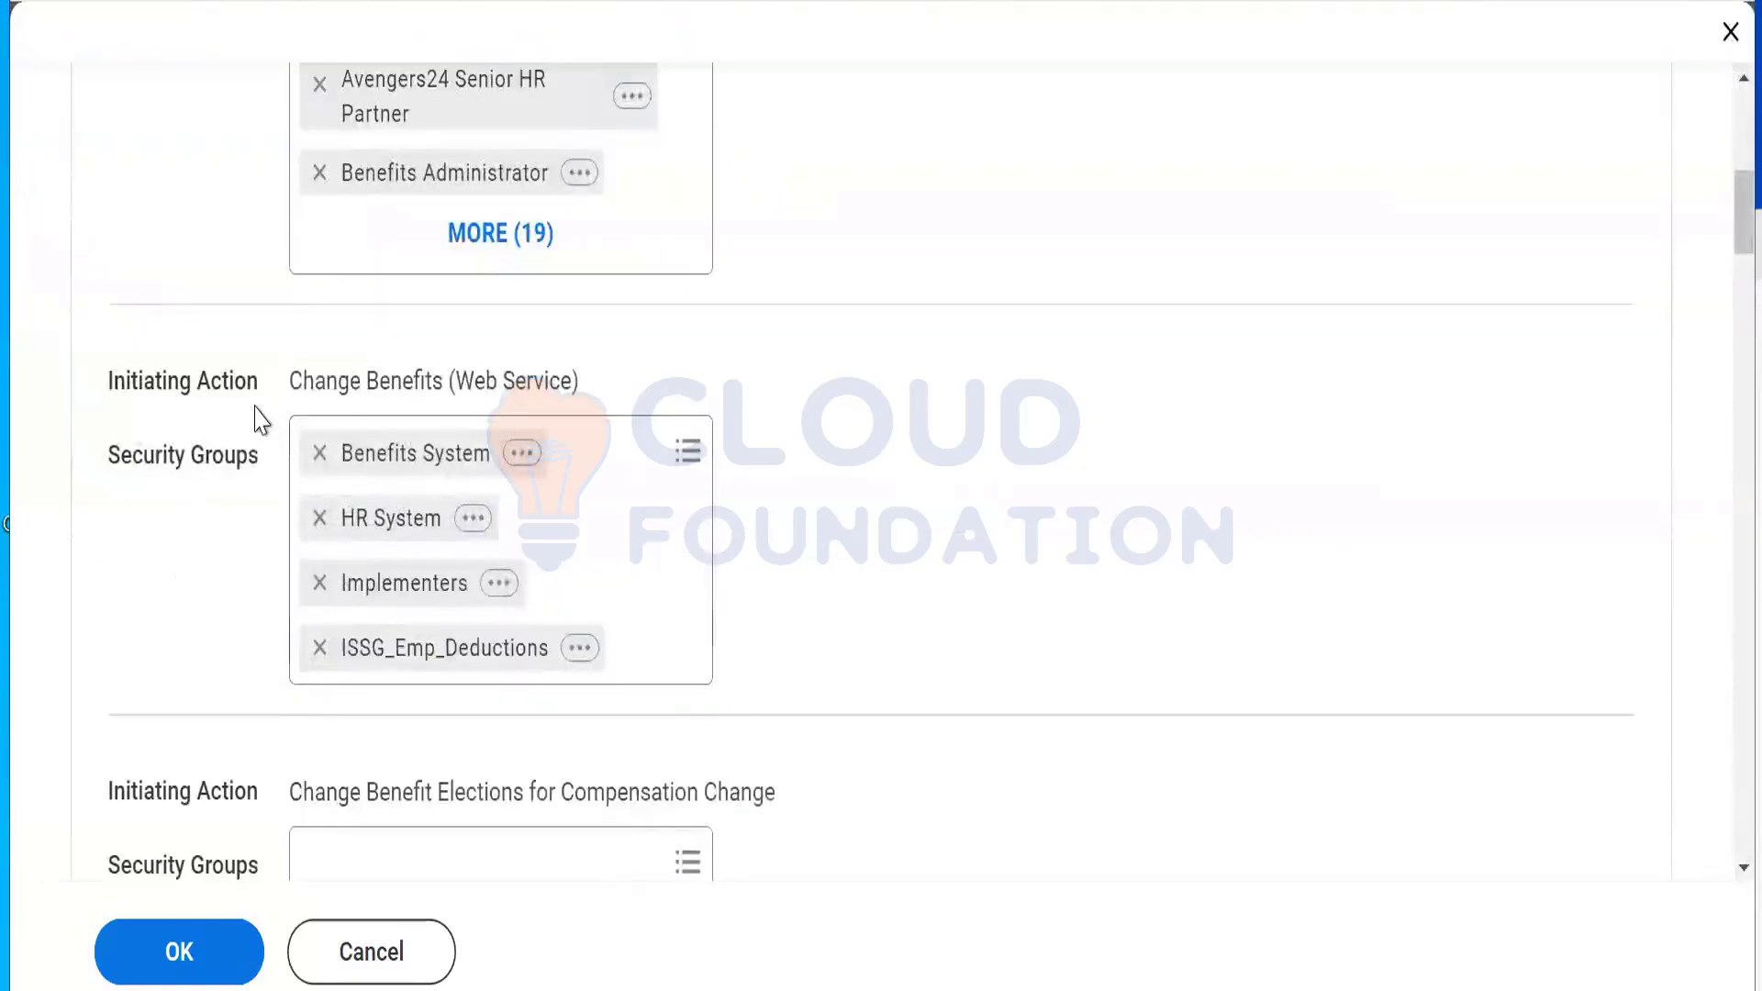
drag(289, 382, 617, 432)
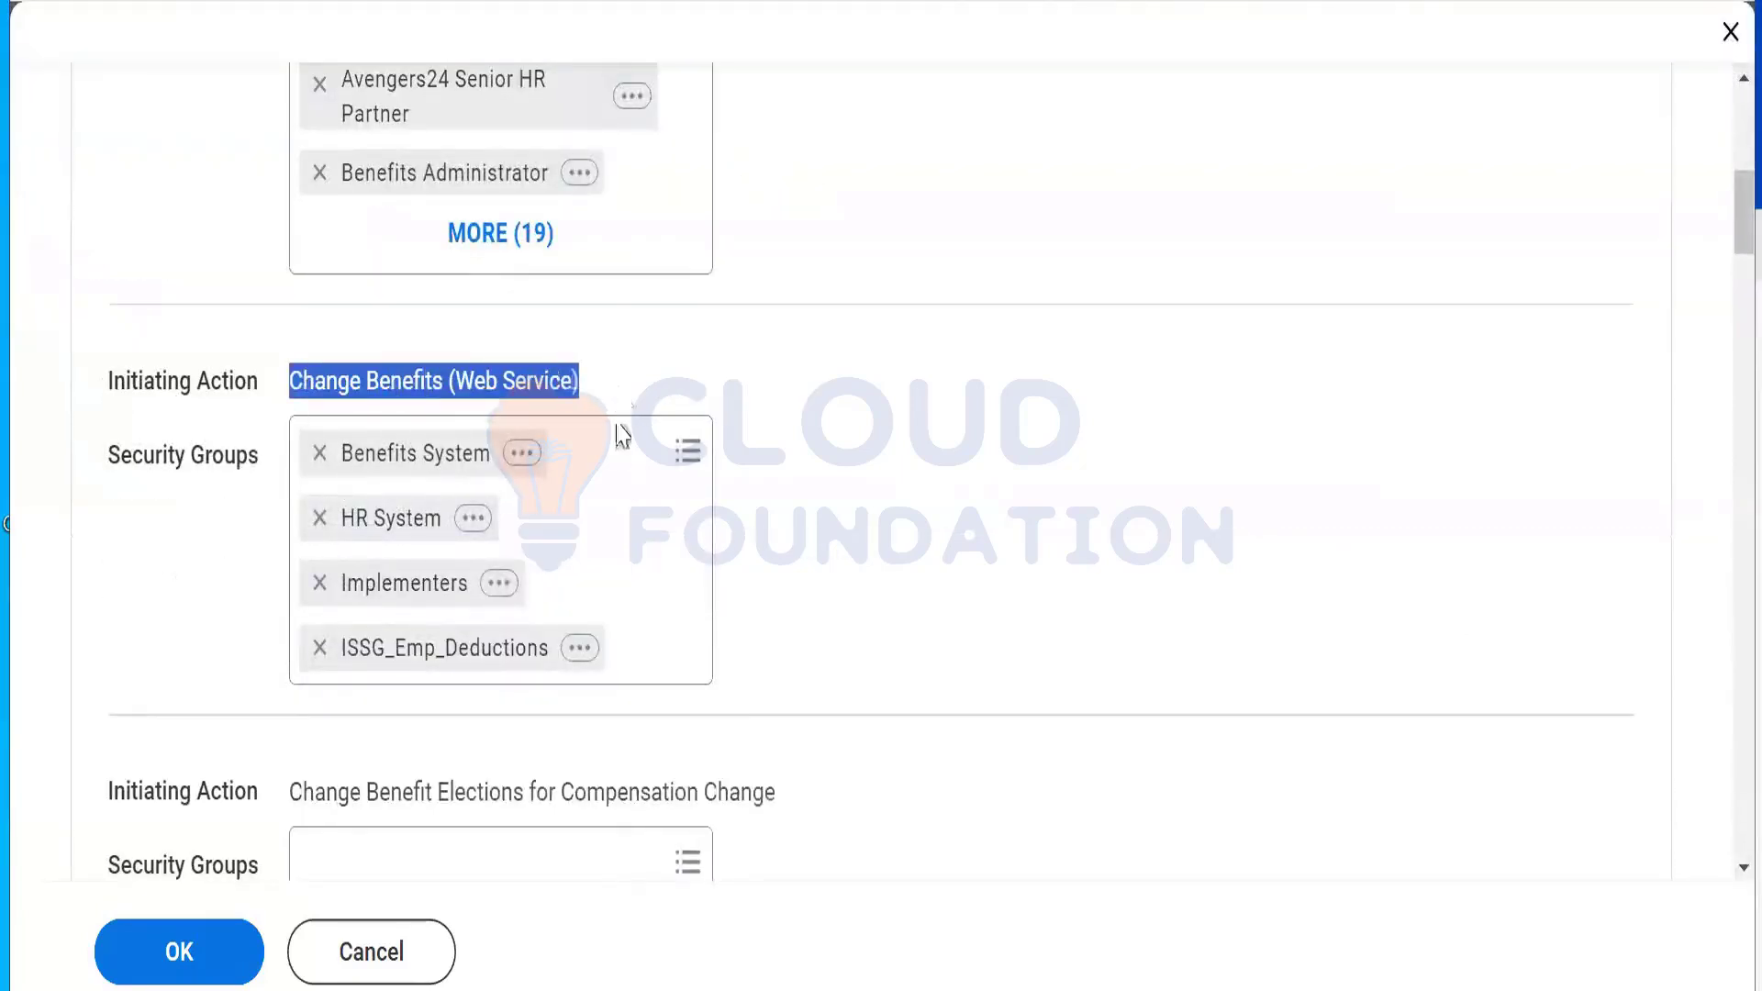
click(616, 448)
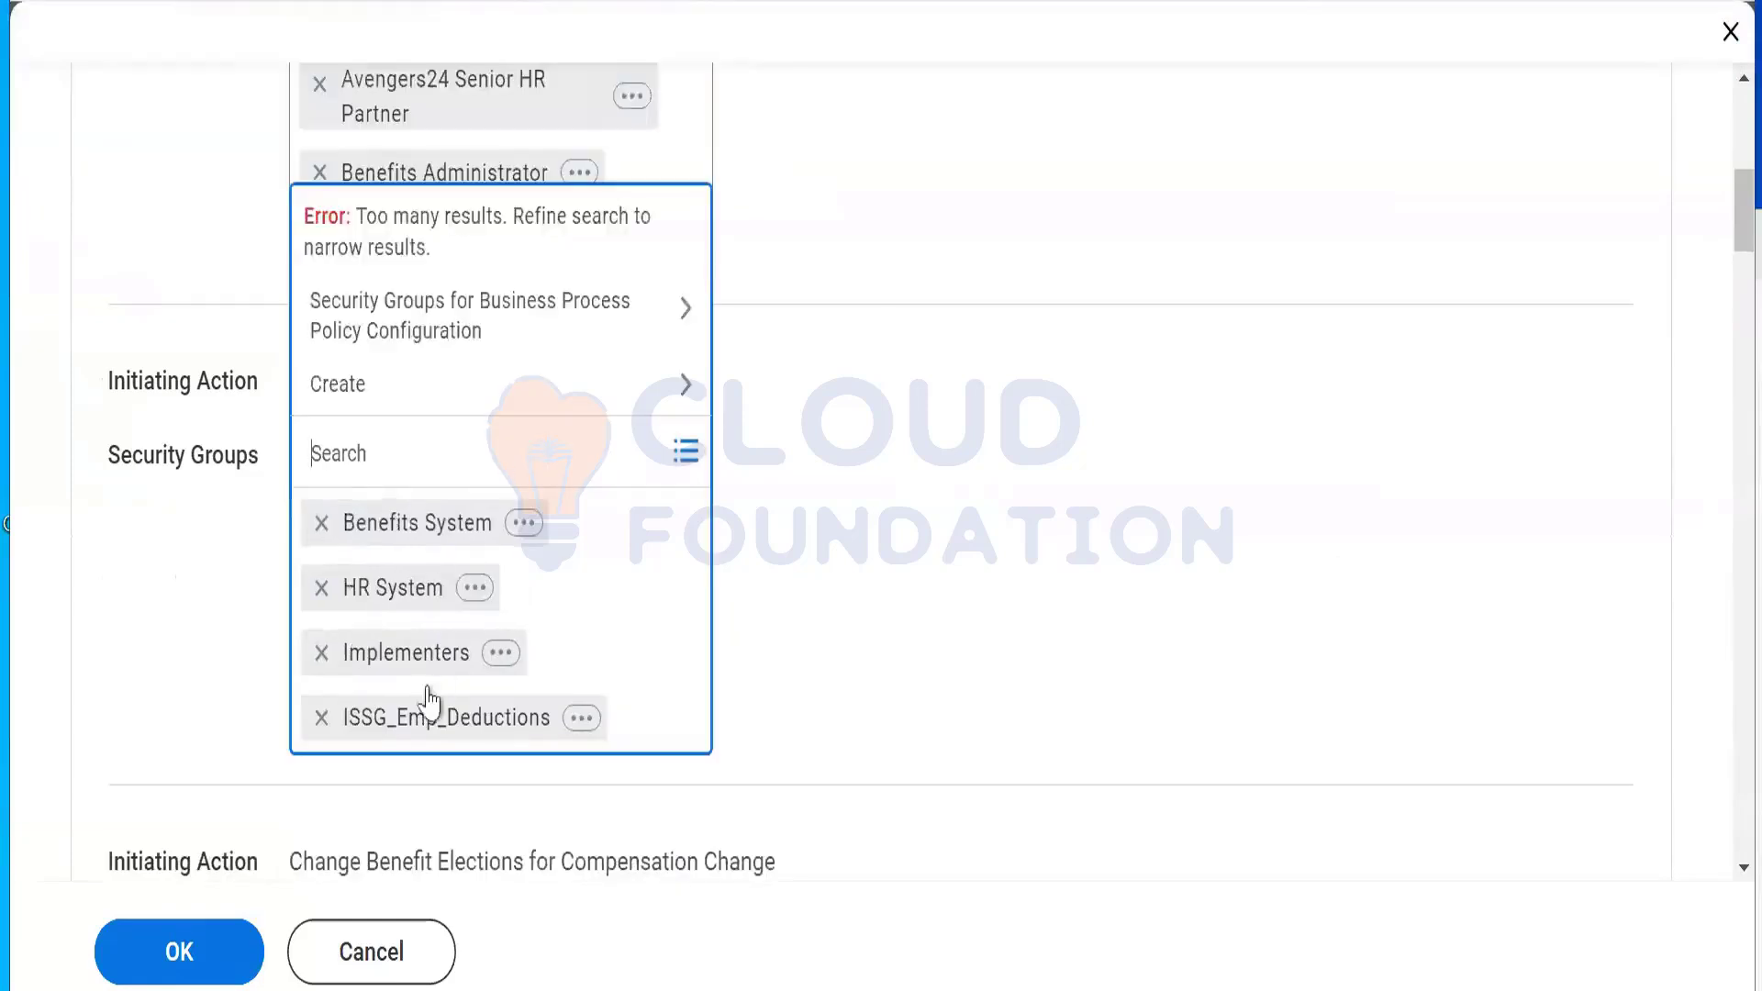
click(496, 734)
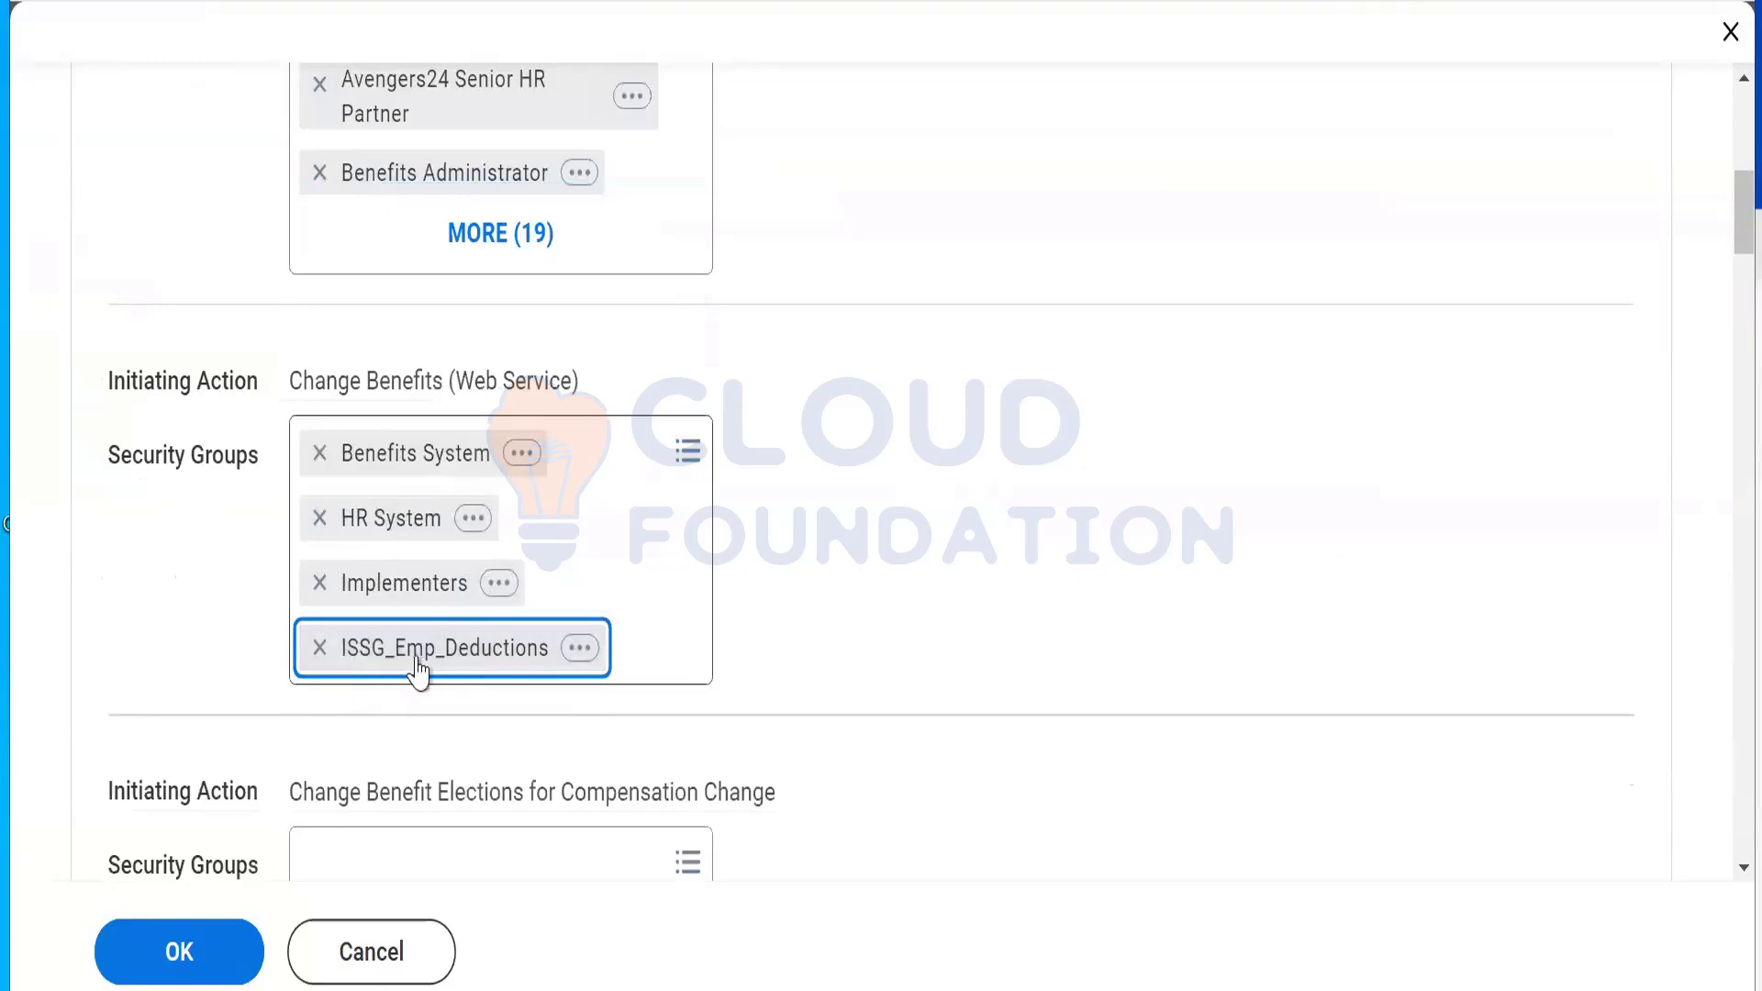